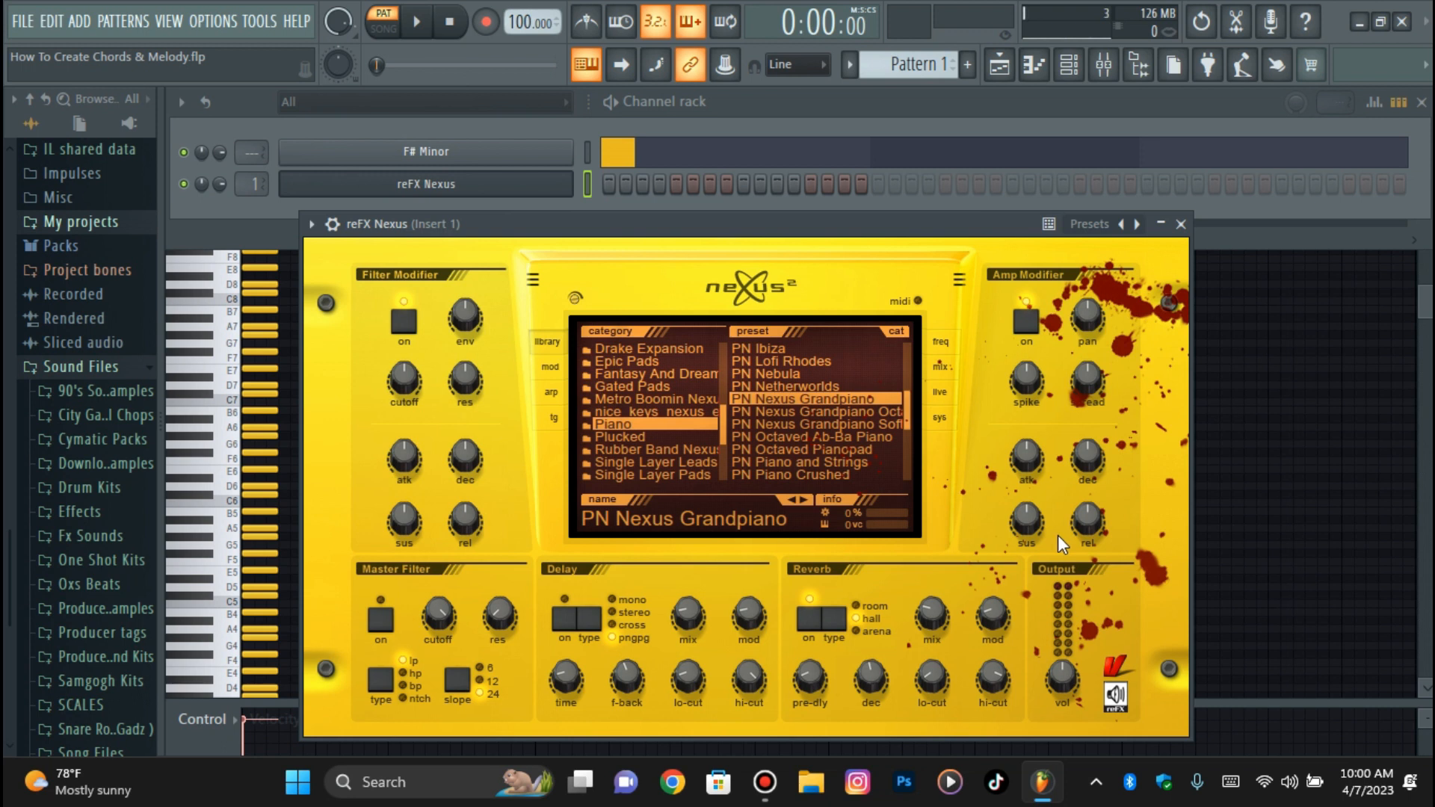
- Open the piano roll for the reFX Nexus channel with the note range around C6 in view
{"action": "mouse_move", "coordinate": [1093, 544]}
{"action": "left_click", "coordinate": [1033, 65]}
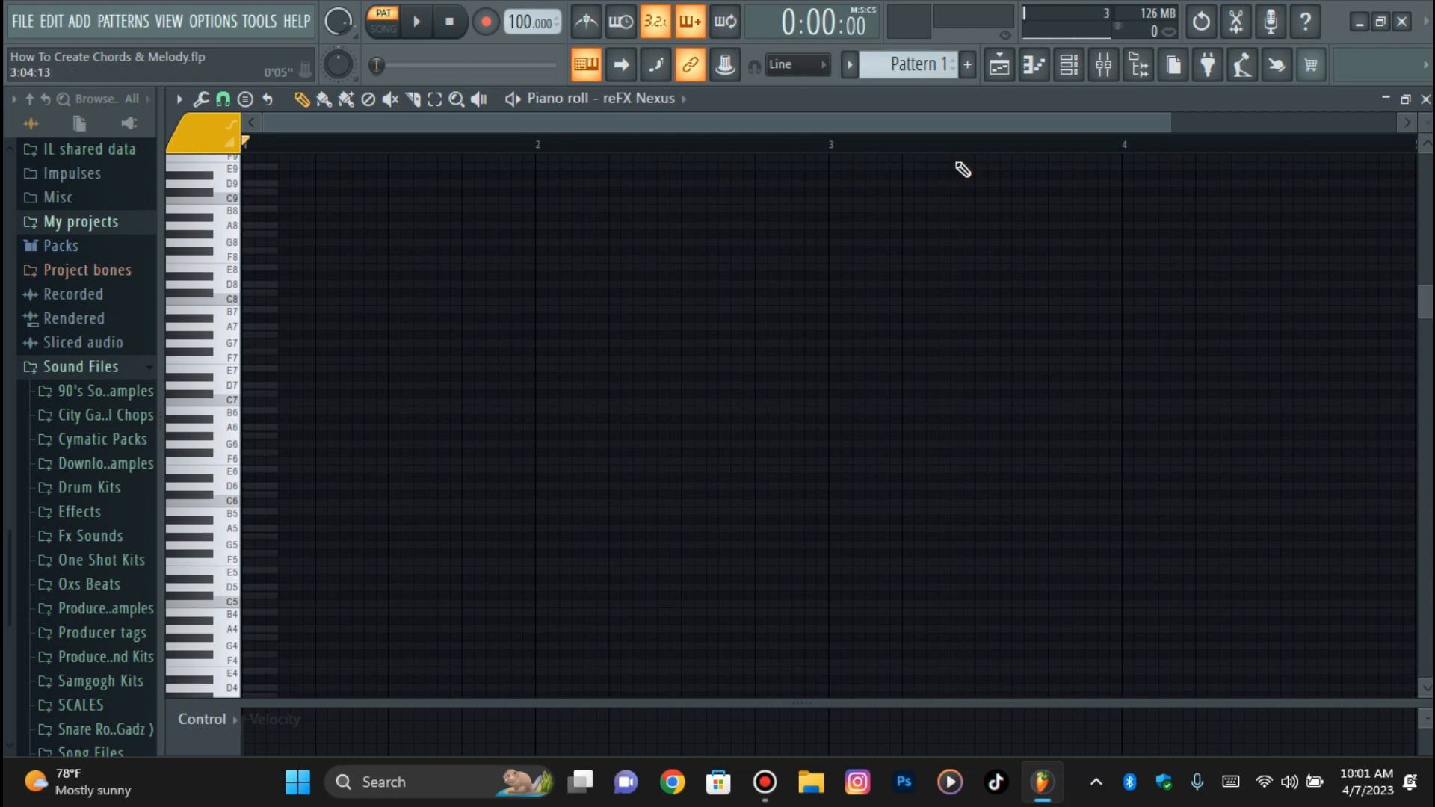
{"action": "left_click_drag", "start_coordinate": [1425, 124], "coordinate": [1425, 117]}
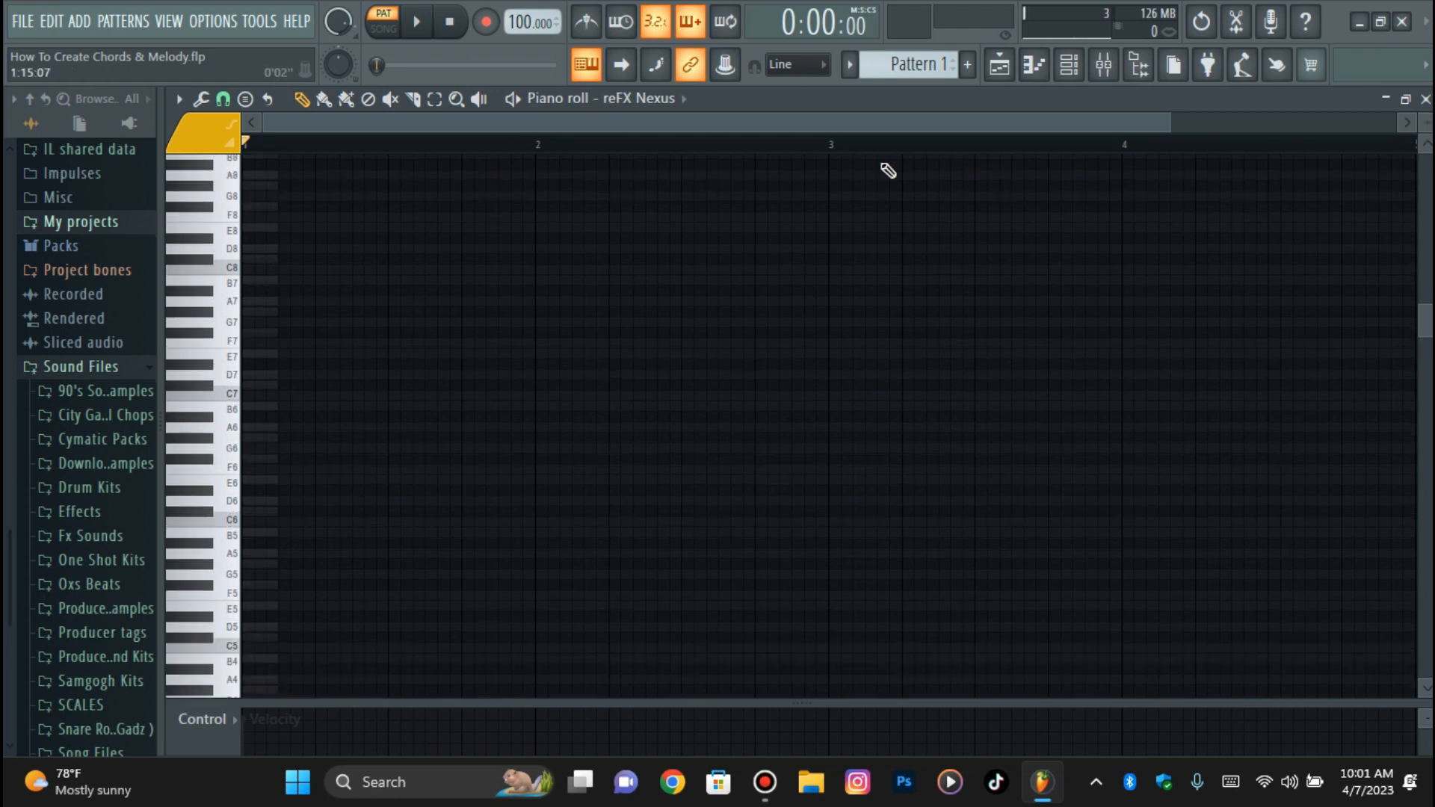
{"action": "left_click", "coordinate": [1069, 66]}
{"action": "left_click", "coordinate": [938, 499]}
- Try a short three-note chord of C#6, E6 and G#6 at the start of bar 1
{"action": "left_click", "coordinate": [269, 513]}
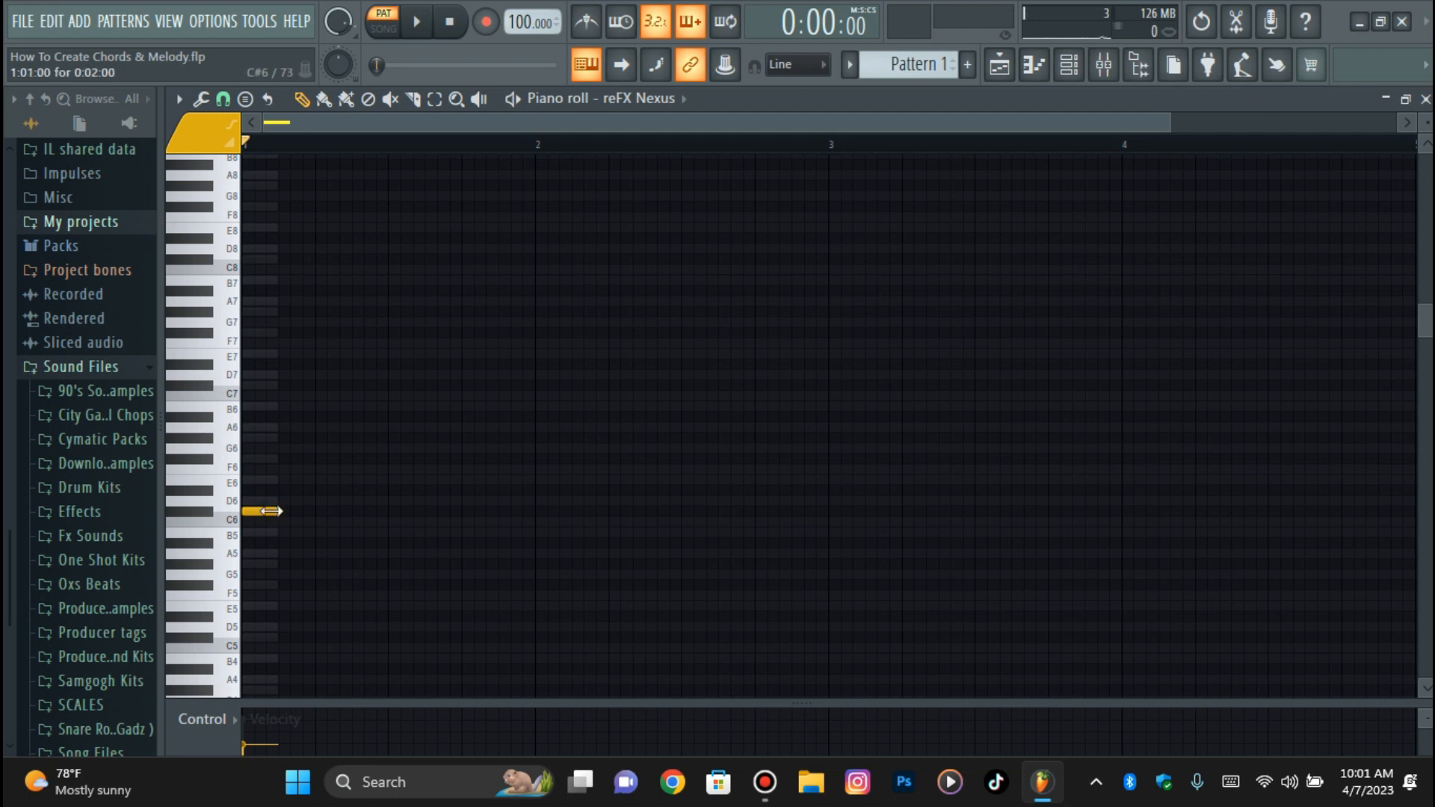
{"action": "left_click", "coordinate": [249, 480]}
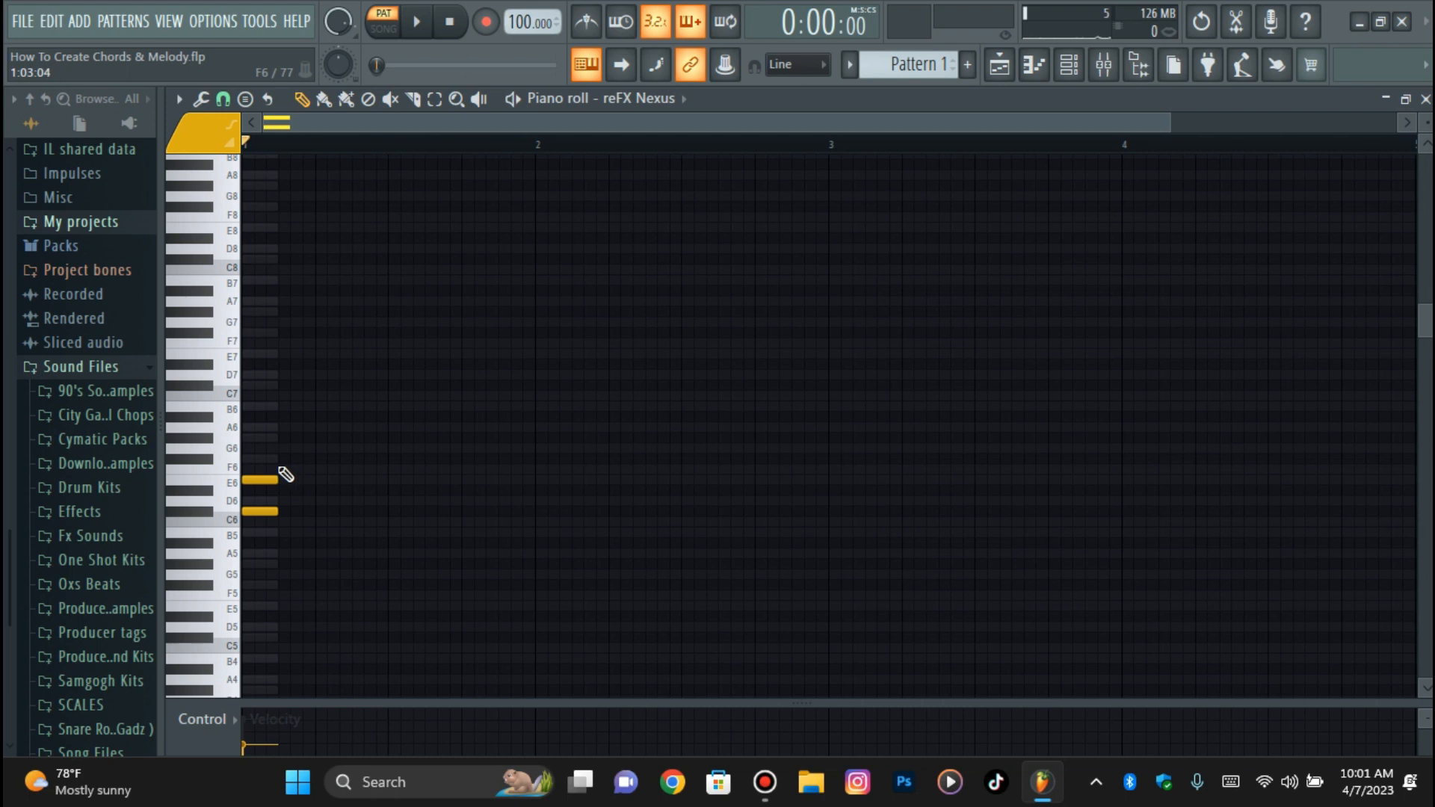
{"action": "left_click", "coordinate": [254, 437]}
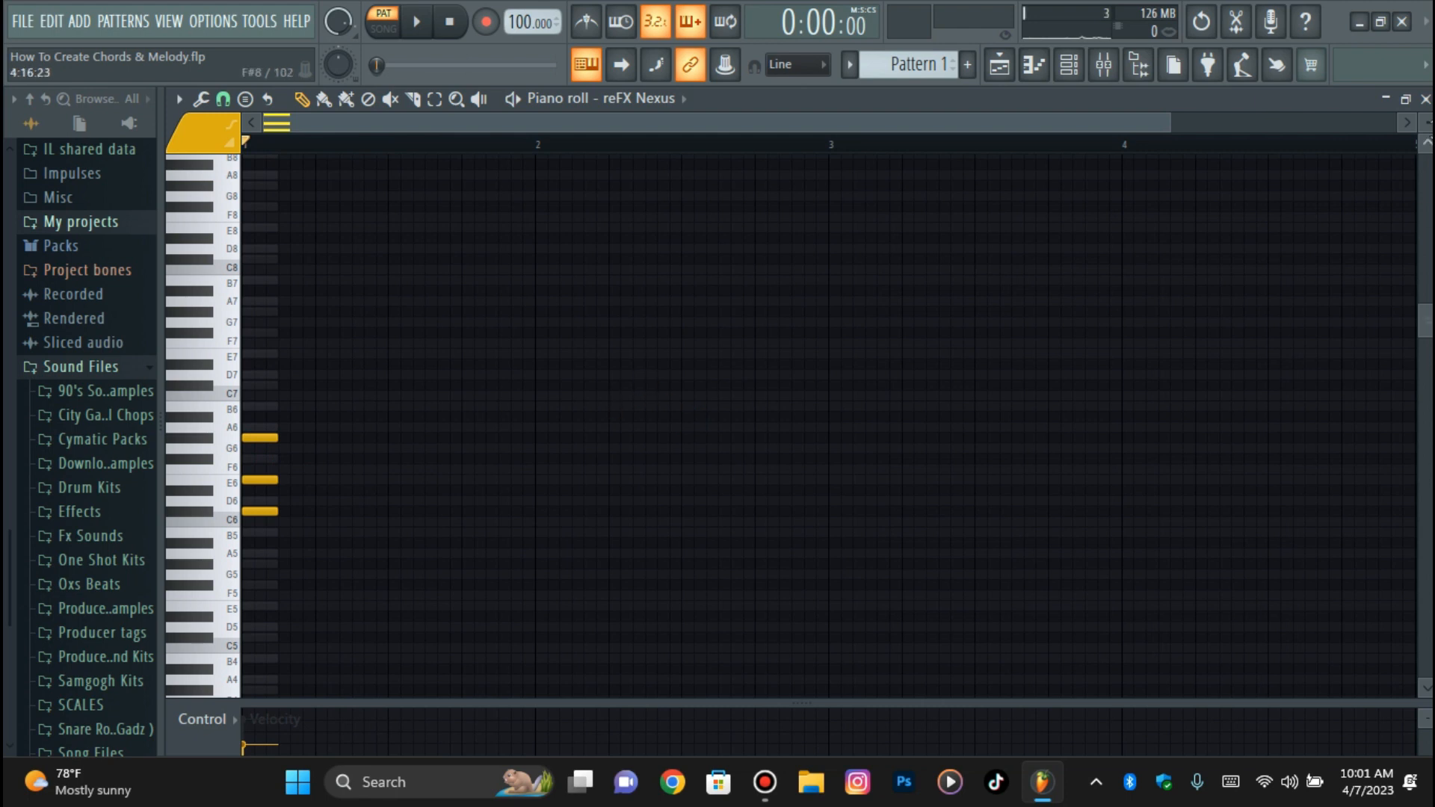
{"action": "scroll", "coordinate": [1424, 122], "scroll_direction": "up", "scroll_amount": 1}
{"action": "scroll", "coordinate": [1424, 122], "scroll_direction": "down", "scroll_amount": 1}
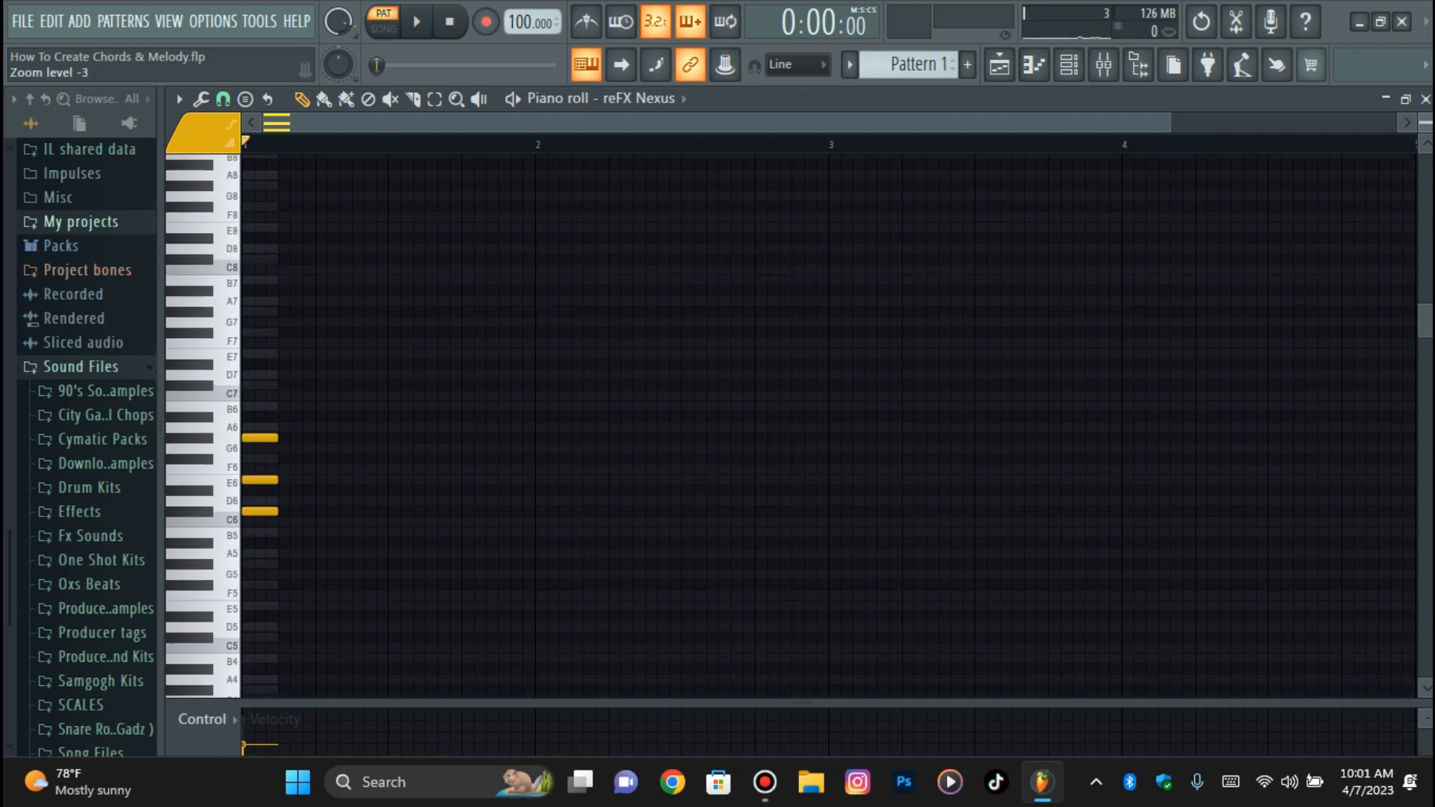
{"action": "right_click", "coordinate": [296, 603]}
- Place a short G#5 note at the start of bar 1
{"action": "scroll", "coordinate": [456, 482], "scroll_direction": "down", "scroll_amount": 3}
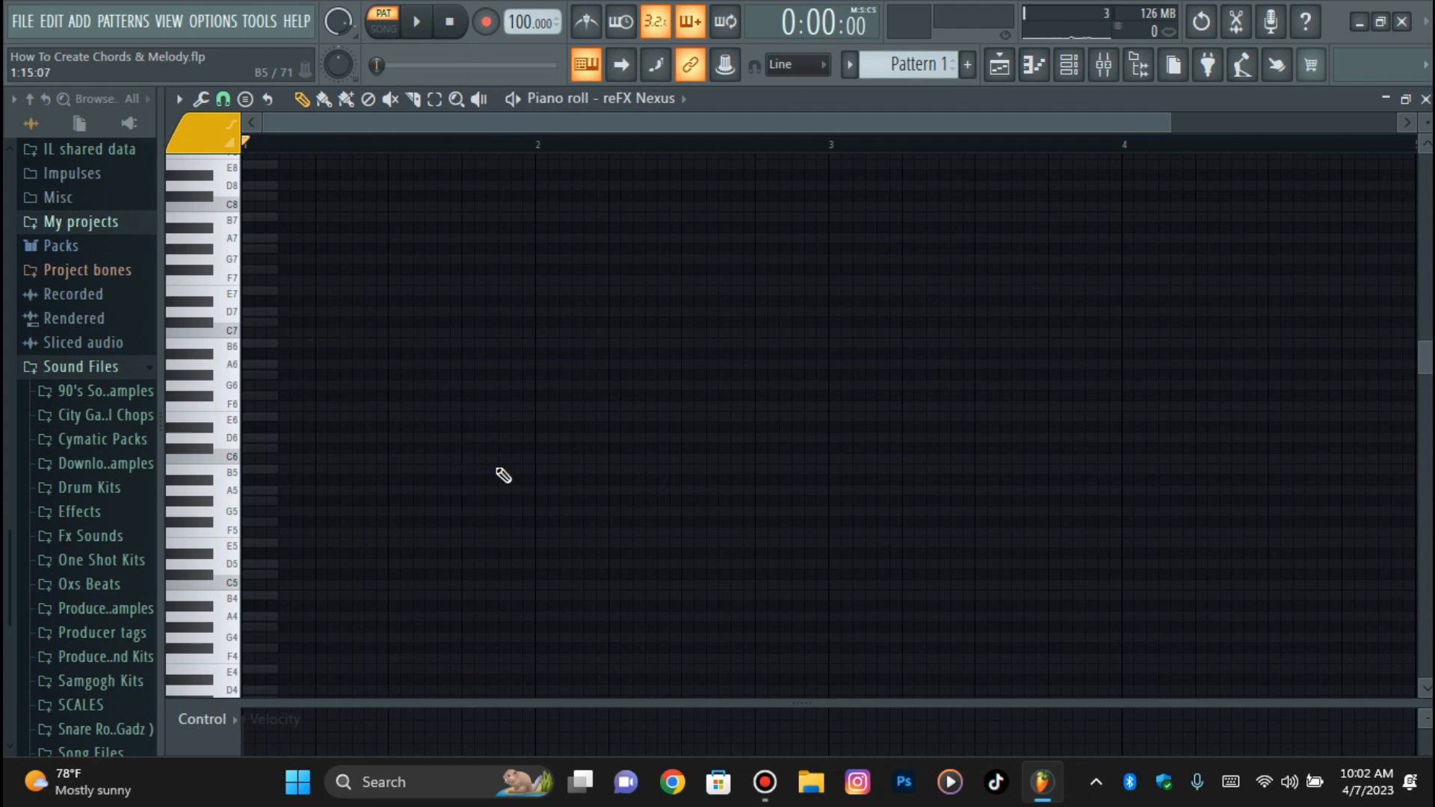
{"action": "scroll", "coordinate": [358, 498], "scroll_direction": "down", "scroll_amount": 2}
{"action": "left_click", "coordinate": [301, 440]}
- Load Fruity Parametric EQ 2 and ValhallaVintageVerb into the first two effect slots of mixer Insert 1
{"action": "left_click", "coordinate": [1103, 64]}
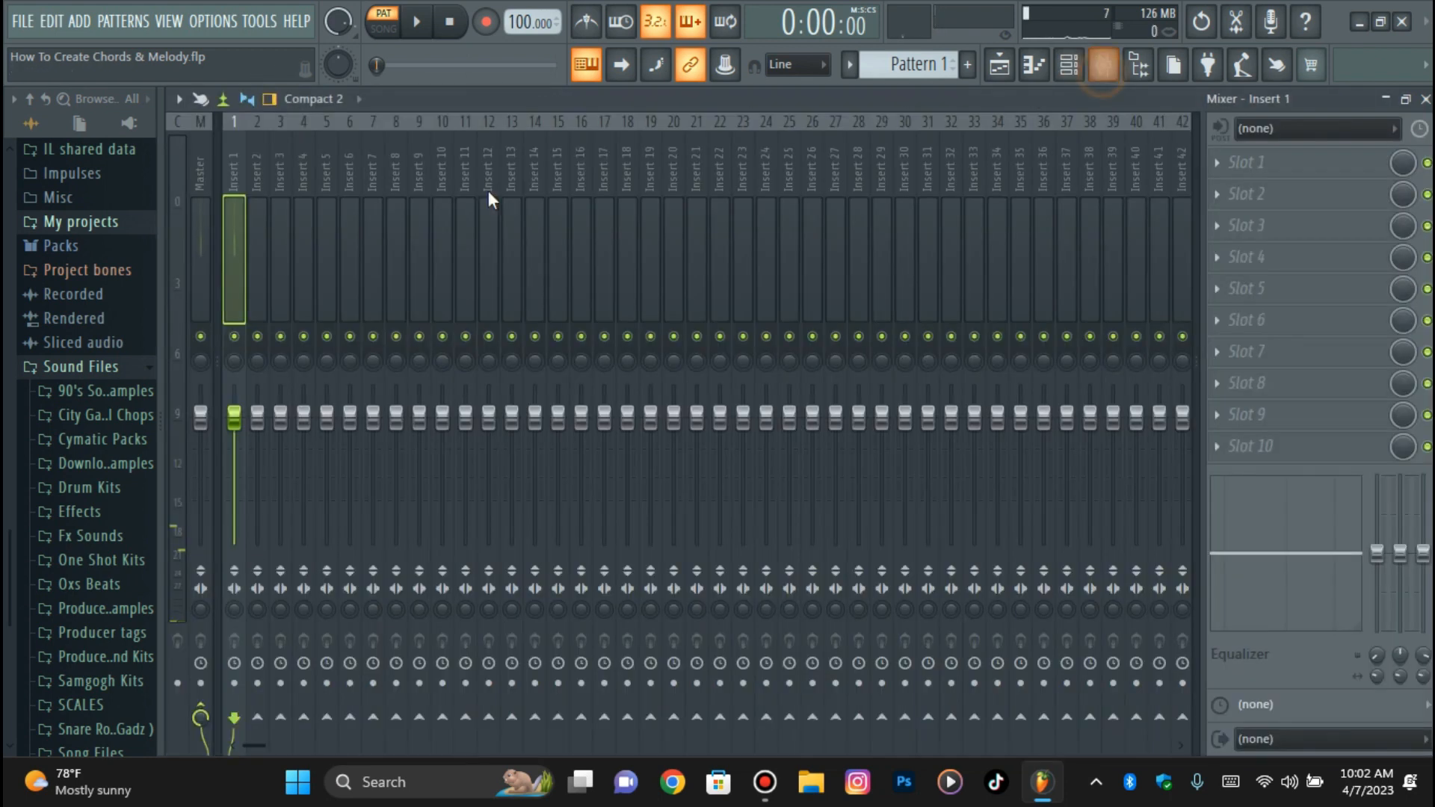
{"action": "left_click", "coordinate": [1270, 162]}
{"action": "left_click", "coordinate": [841, 253]}
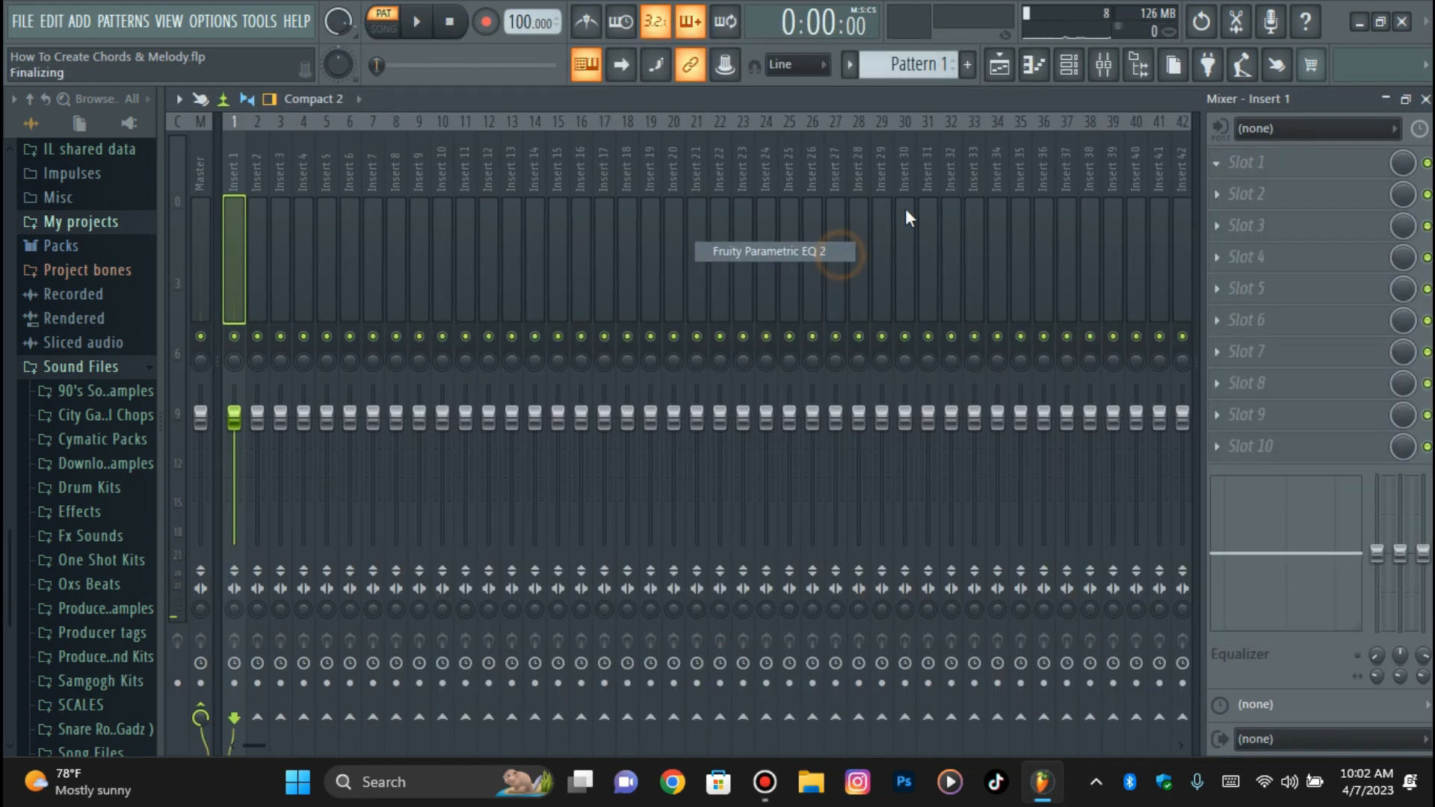
{"action": "left_click", "coordinate": [1247, 193]}
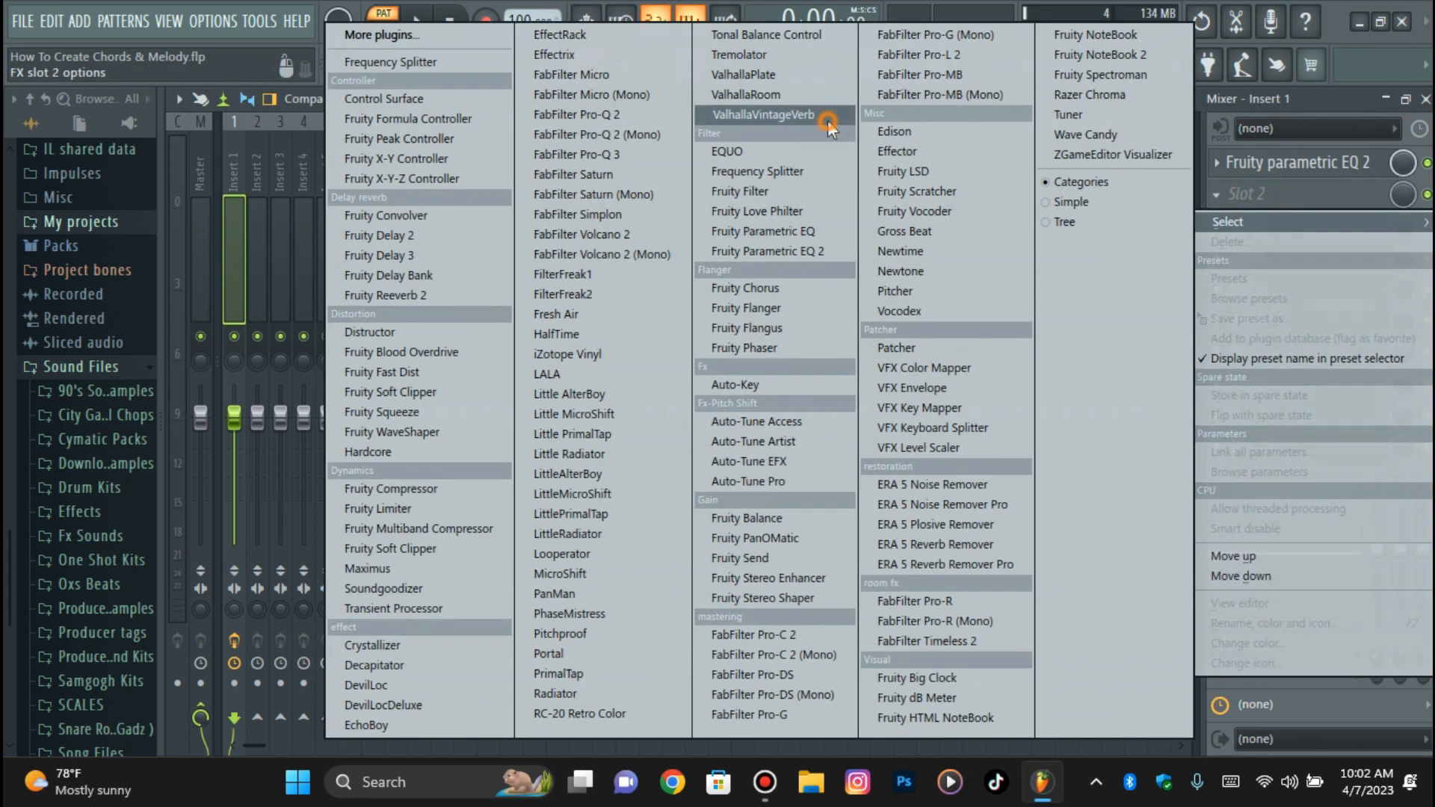
{"action": "left_click", "coordinate": [827, 118]}
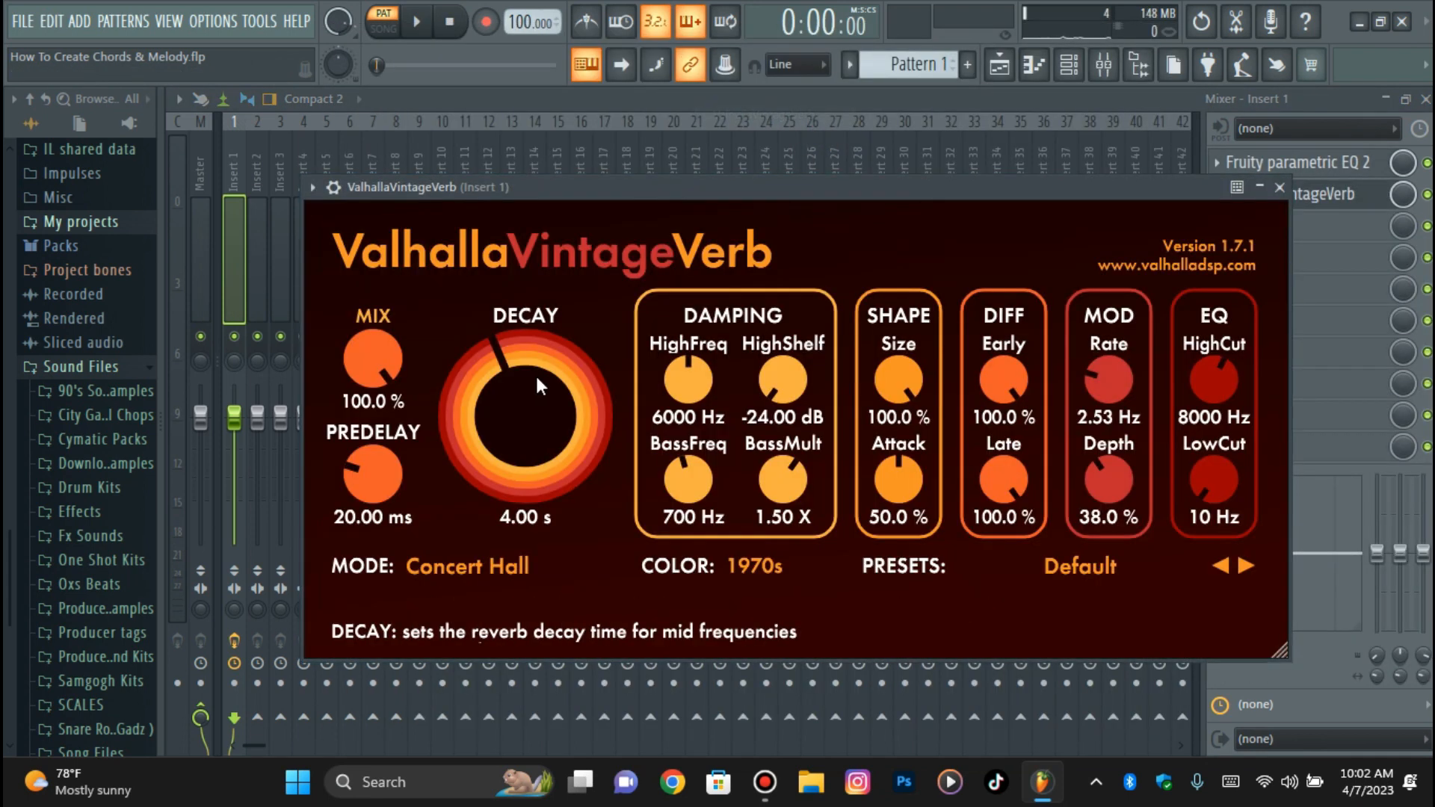
- Set the ValhallaVintageVerb decay to about 2.25 s and its mix to about 12.4 %
{"action": "left_click_drag", "start_coordinate": [536, 374], "coordinate": [535, 367]}
{"action": "left_click_drag", "start_coordinate": [377, 379], "coordinate": [345, 591]}
{"action": "left_click_drag", "start_coordinate": [374, 375], "coordinate": [374, 384]}
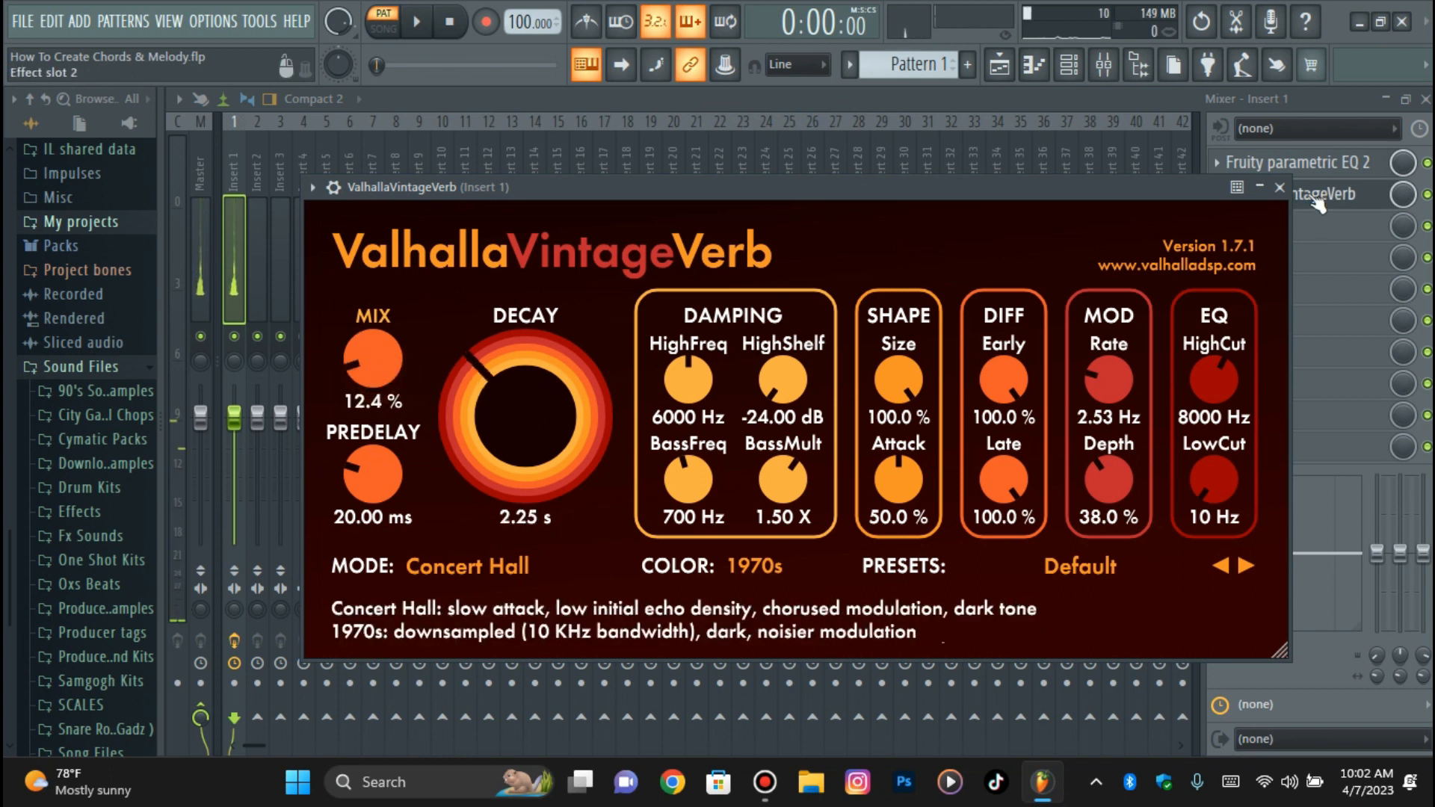
- Set EQ band 1 on Insert 1 as a high pass at 0 dB and about 158 Hz, and close the EQ
{"action": "left_click", "coordinate": [1296, 162]}
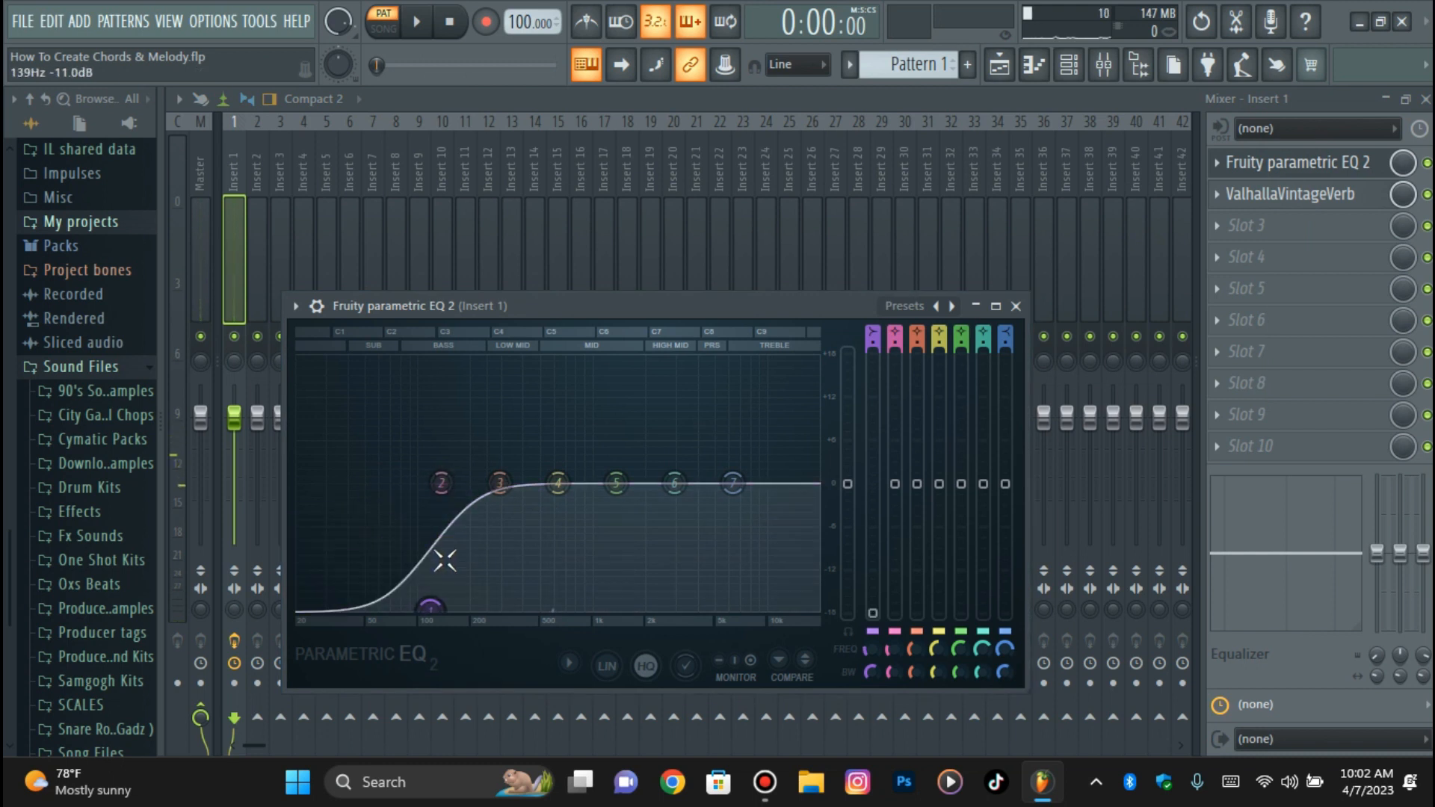
{"action": "right_click", "coordinate": [430, 609]}
{"action": "mouse_move", "coordinate": [459, 665]}
{"action": "left_click", "coordinate": [540, 652]}
{"action": "left_click_drag", "start_coordinate": [431, 484], "coordinate": [467, 483]}
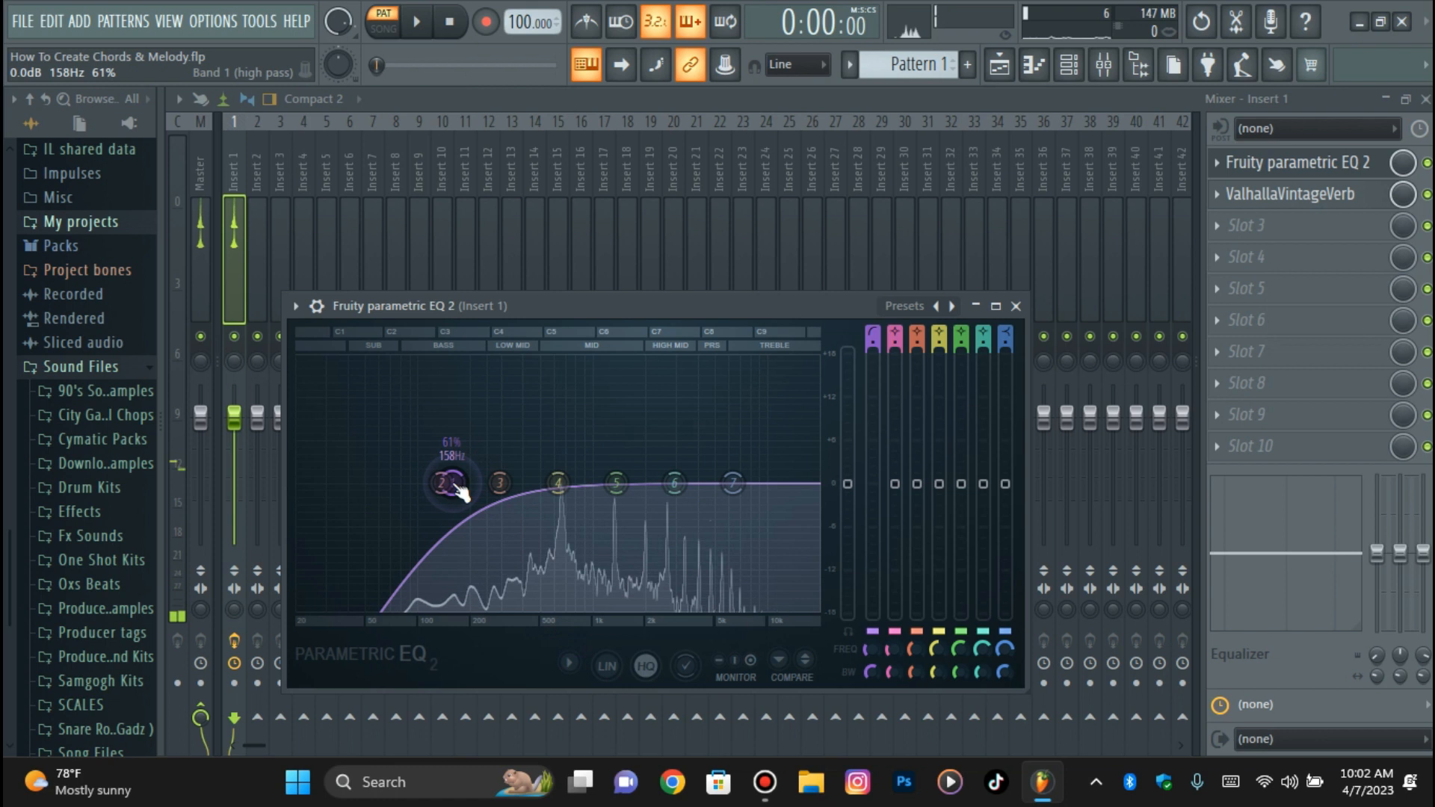
{"action": "left_click", "coordinate": [1297, 162]}
- Return to the reFX Nexus piano roll, lengthen the G#5 note to three beats and play the pattern
{"action": "left_click", "coordinate": [1033, 65]}
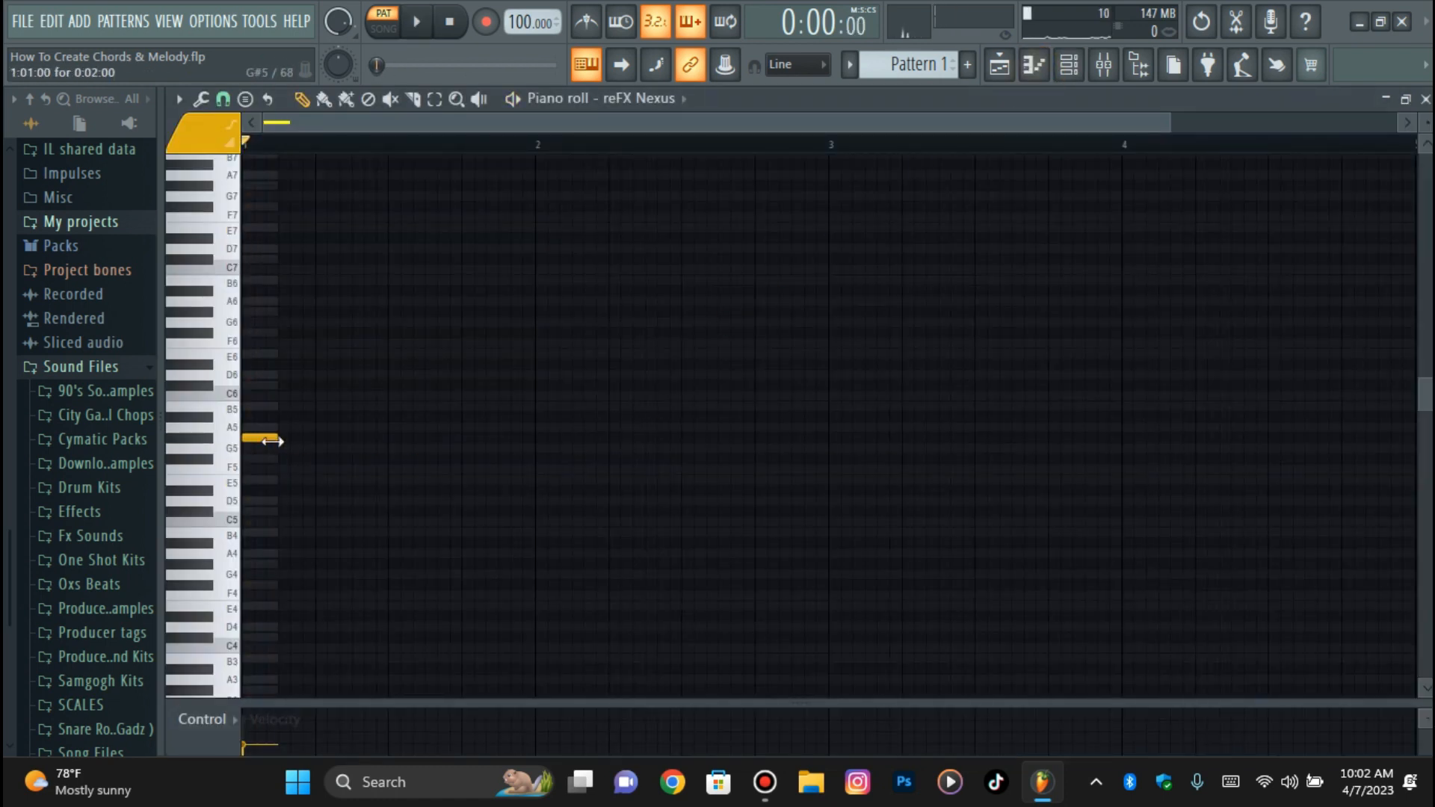
{"action": "left_click_drag", "start_coordinate": [272, 441], "coordinate": [460, 449]}
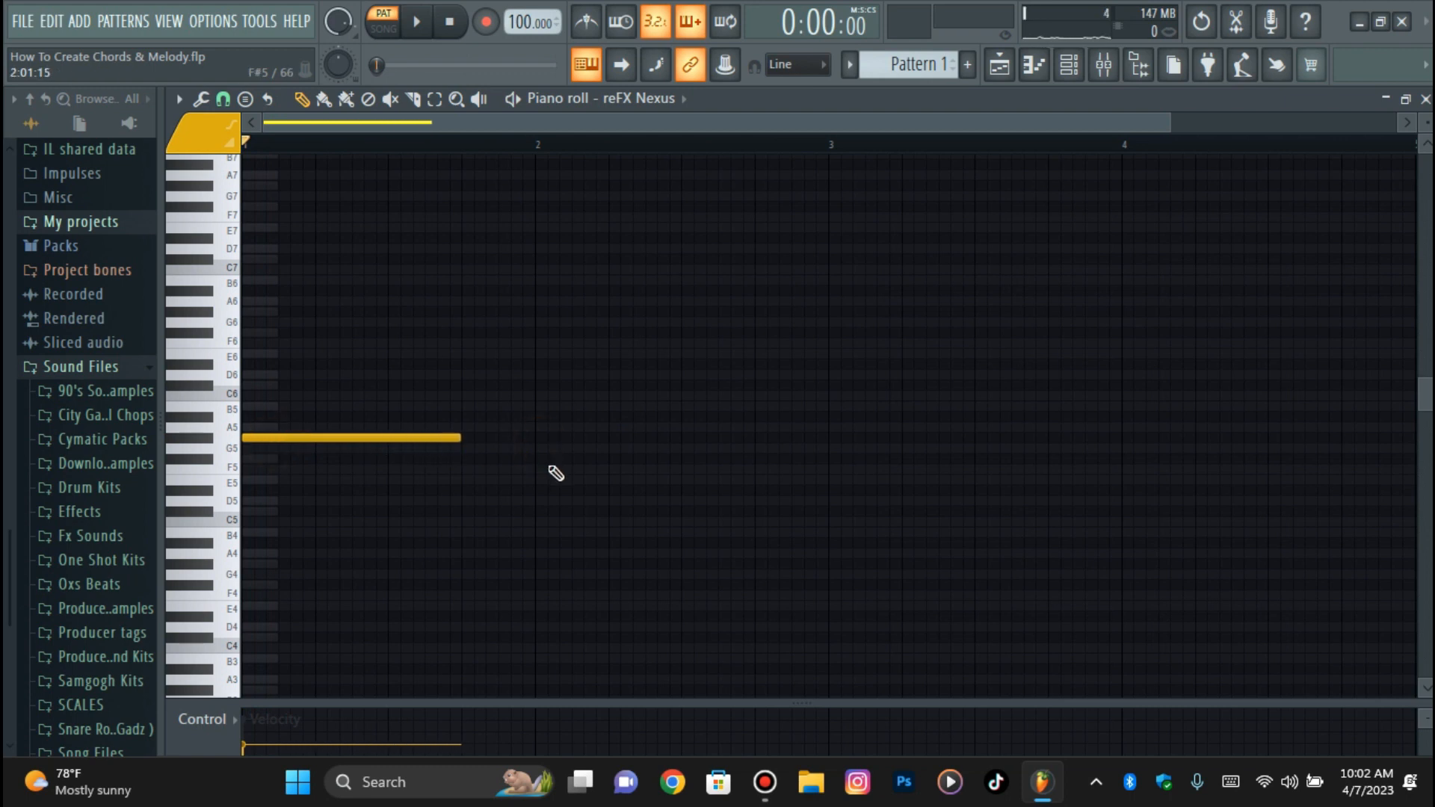
{"action": "scroll", "coordinate": [503, 500], "scroll_direction": "up", "scroll_amount": 2}
{"action": "key", "text": "space"}
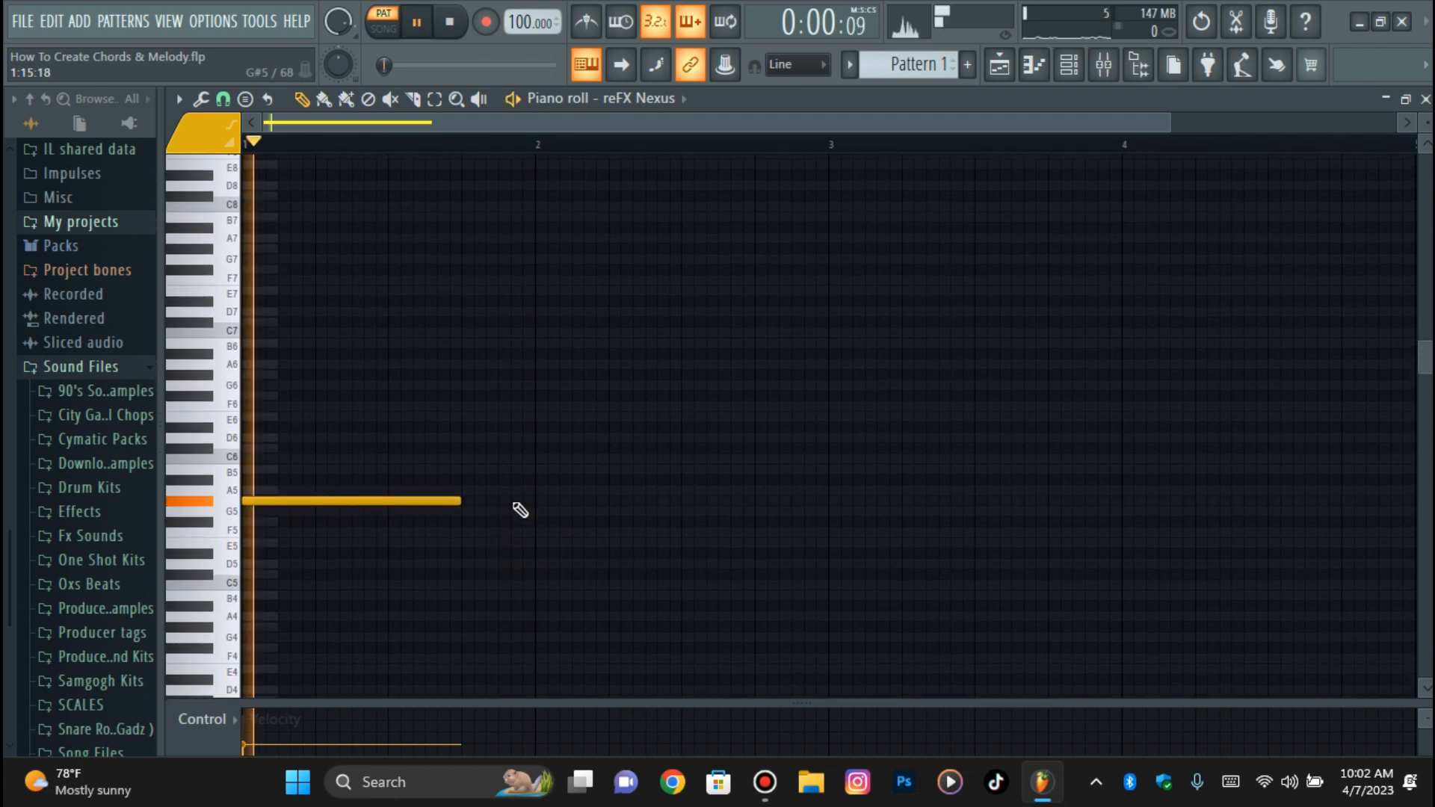
- Try F#5 and F5 notes following the G#5 note during playback
{"action": "left_click", "coordinate": [463, 522]}
{"action": "left_click", "coordinate": [618, 532]}
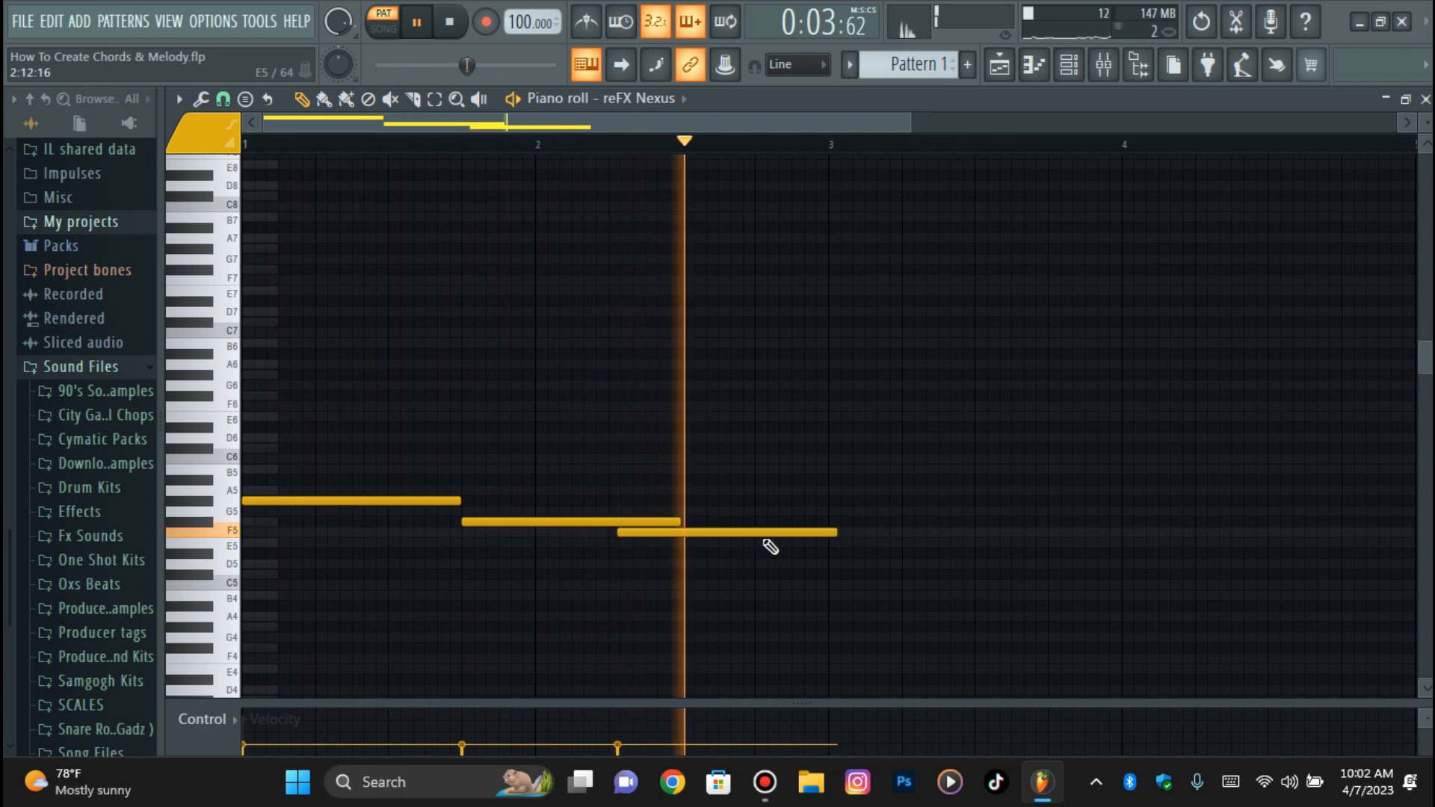
{"action": "right_click", "coordinate": [833, 531]}
{"action": "key", "text": "space"}
{"action": "right_click", "coordinate": [535, 523]}
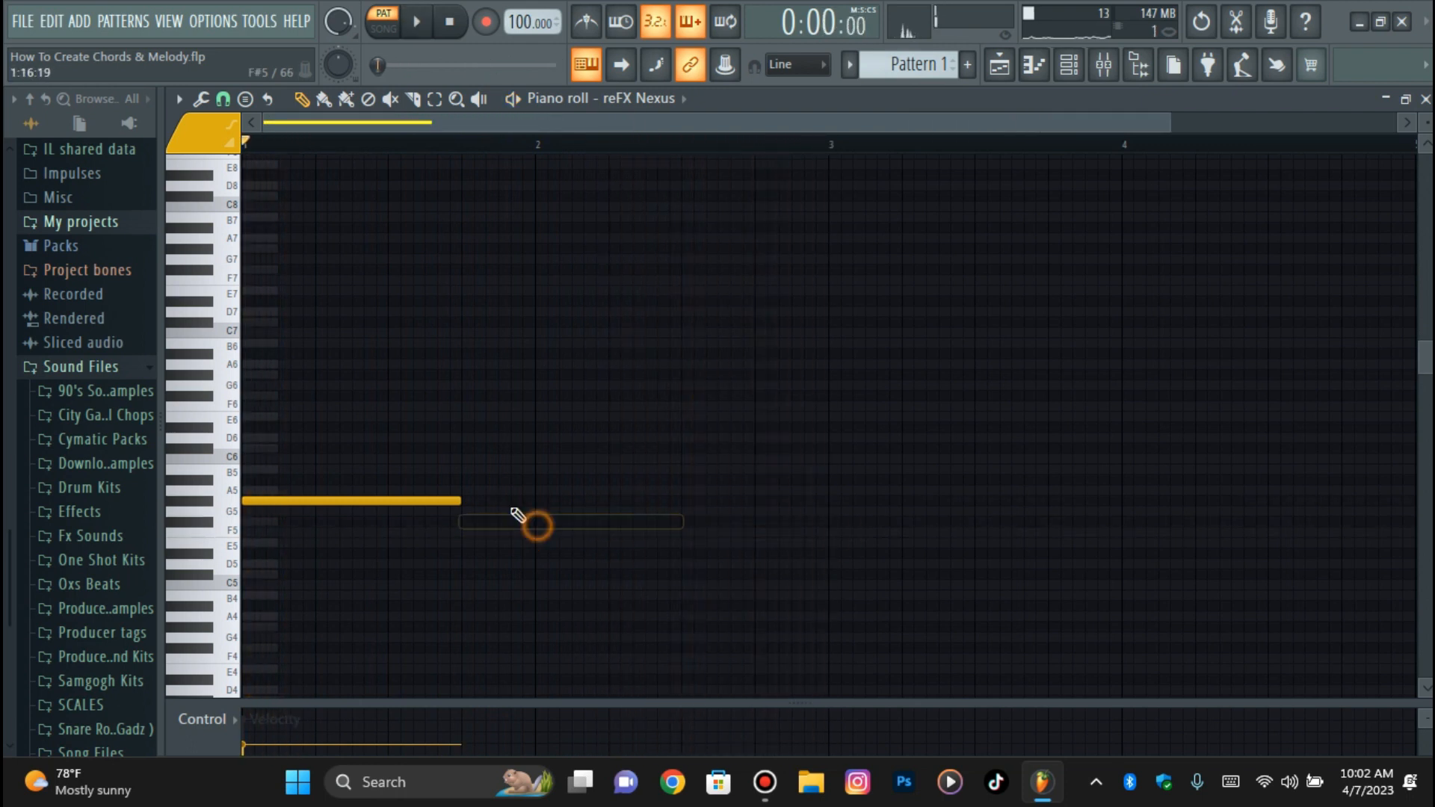
- Shorten the G#5 note to two beats and replace it with a C#6 note of that length at bar 1
{"action": "left_click_drag", "start_coordinate": [457, 502], "coordinate": [379, 517]}
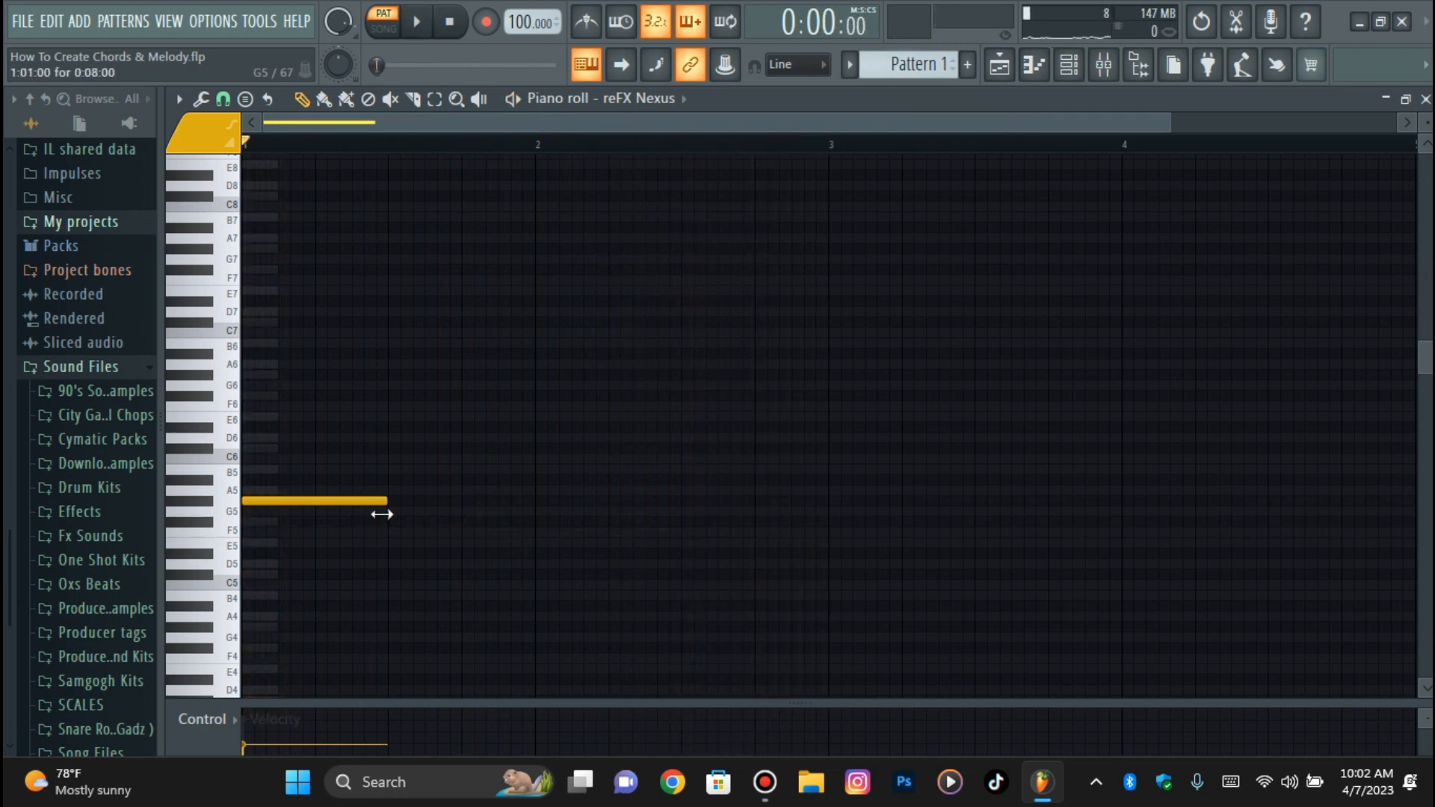
{"action": "right_click", "coordinate": [374, 503]}
{"action": "left_click", "coordinate": [273, 441]}
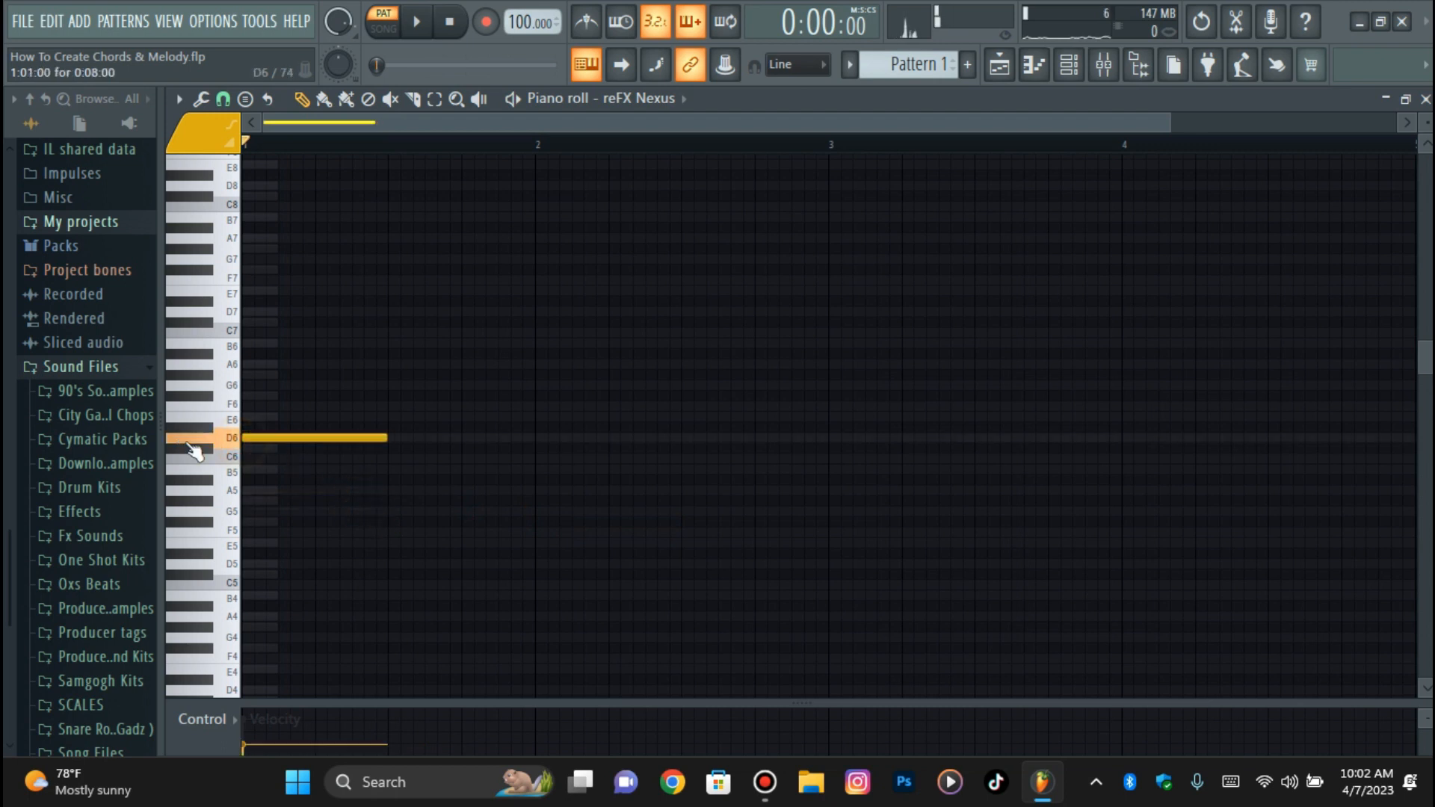
{"action": "left_click_drag", "start_coordinate": [269, 441], "coordinate": [259, 452]}
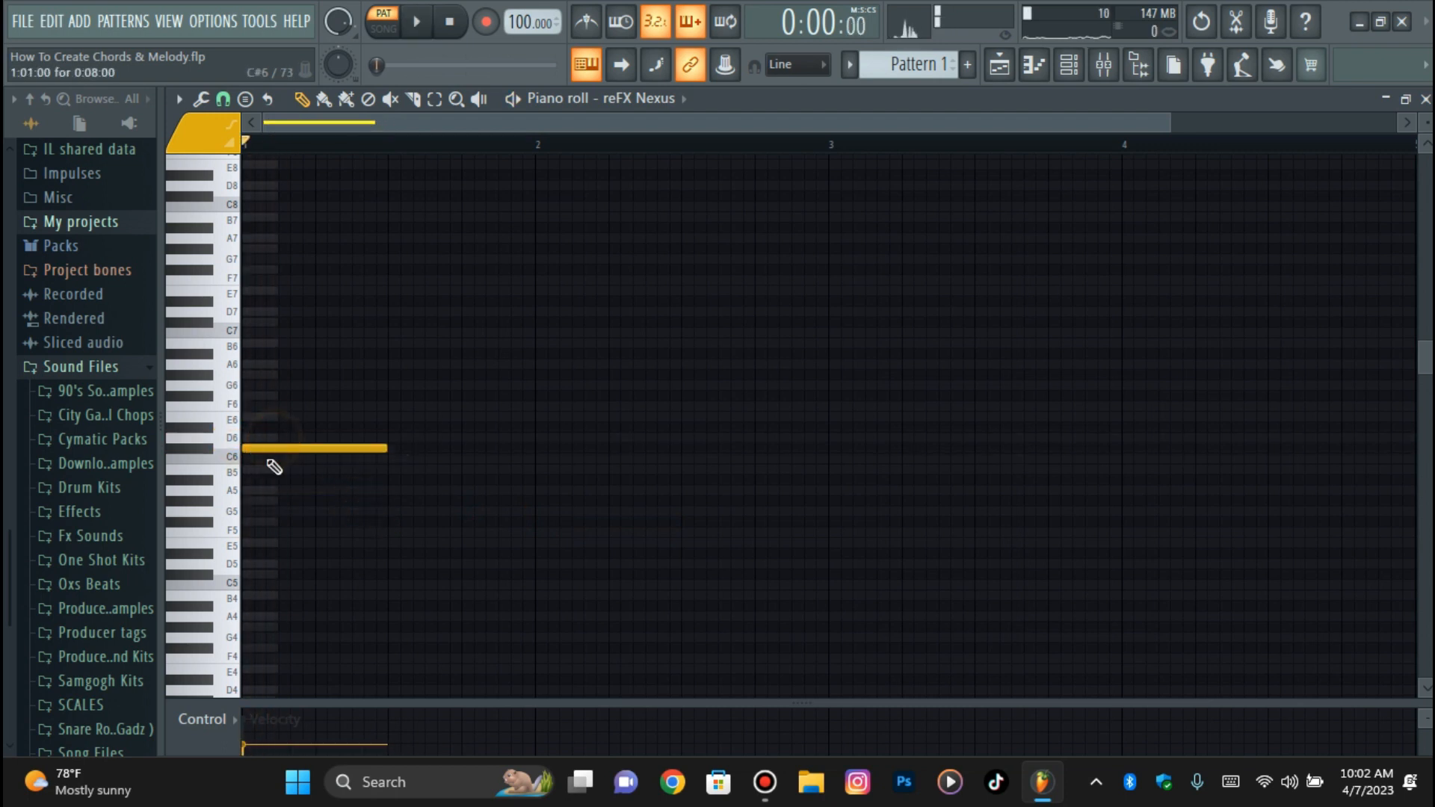
- Try a two-beat B5 note directly after the C#6 note while playing the pattern
{"action": "key", "text": "space"}
{"action": "left_click", "coordinate": [391, 469]}
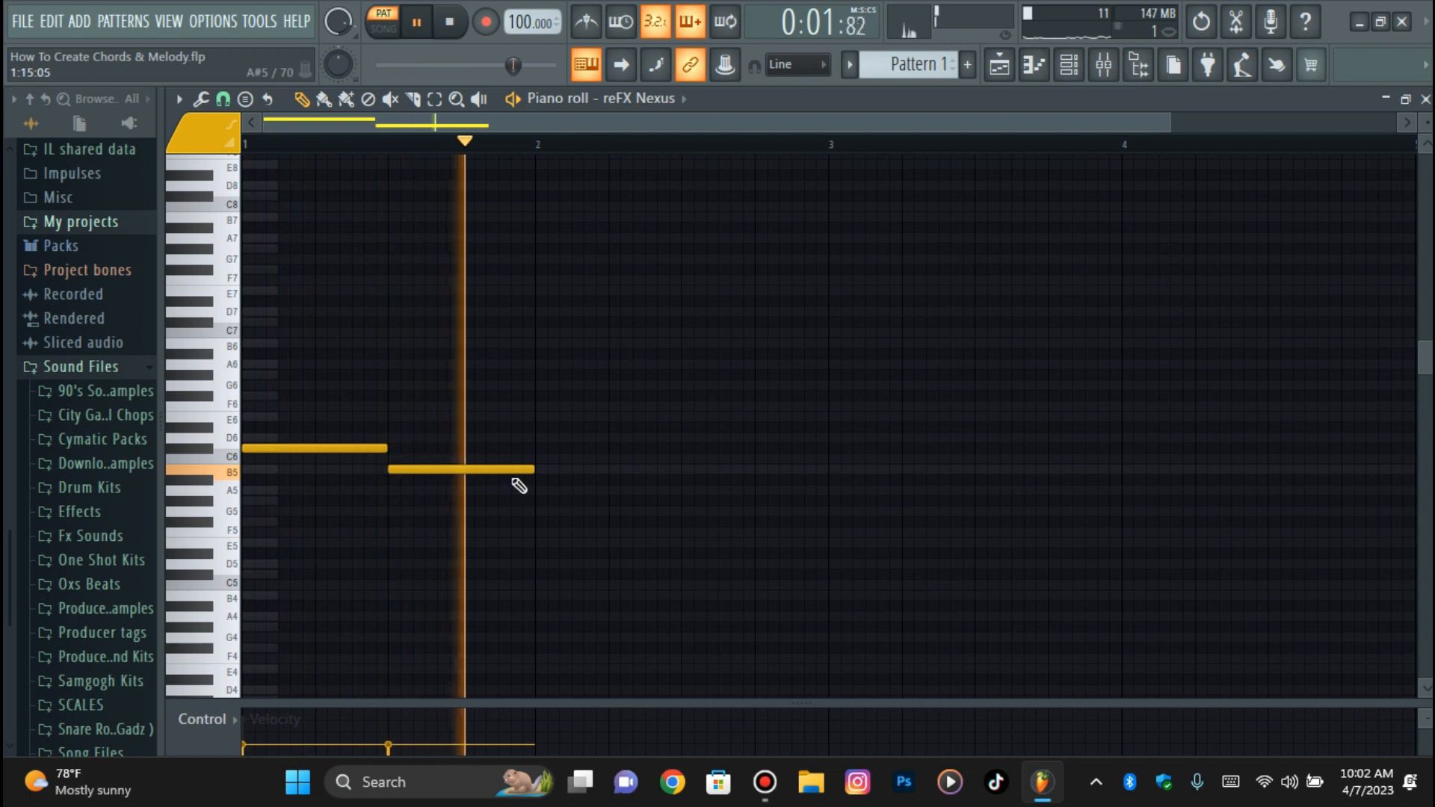
{"action": "key", "text": "space"}
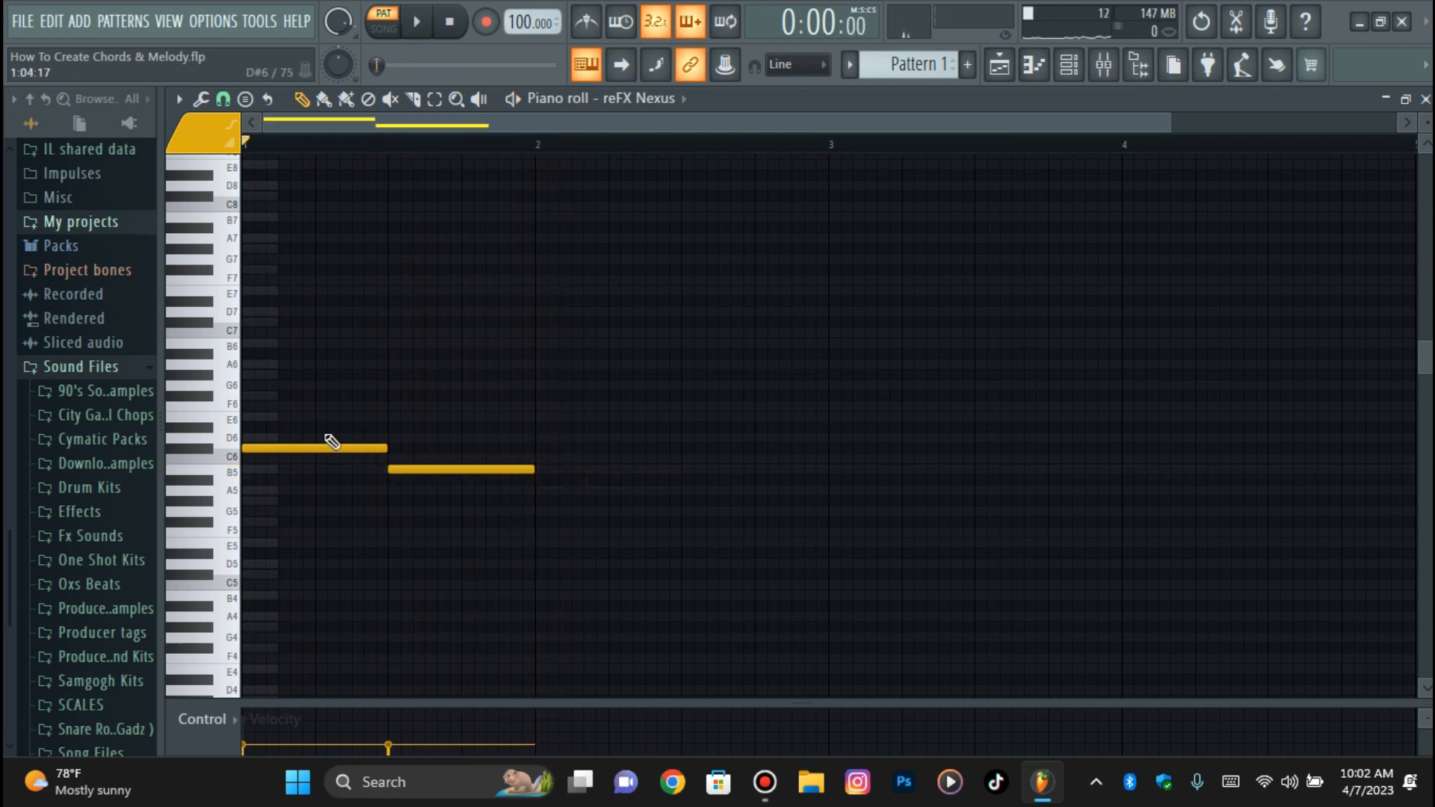
{"action": "right_click", "coordinate": [419, 469]}
- Move the C#6 note down to G#4, add B4 and D#5 above it, and play the two-beat chord
{"action": "left_click_drag", "start_coordinate": [362, 449], "coordinate": [301, 627]}
{"action": "scroll", "coordinate": [314, 568], "scroll_direction": "down", "scroll_amount": 2}
{"action": "key", "text": "space"}
{"action": "key", "text": "space"}
{"action": "left_click", "coordinate": [257, 531]}
{"action": "left_click", "coordinate": [269, 490]}
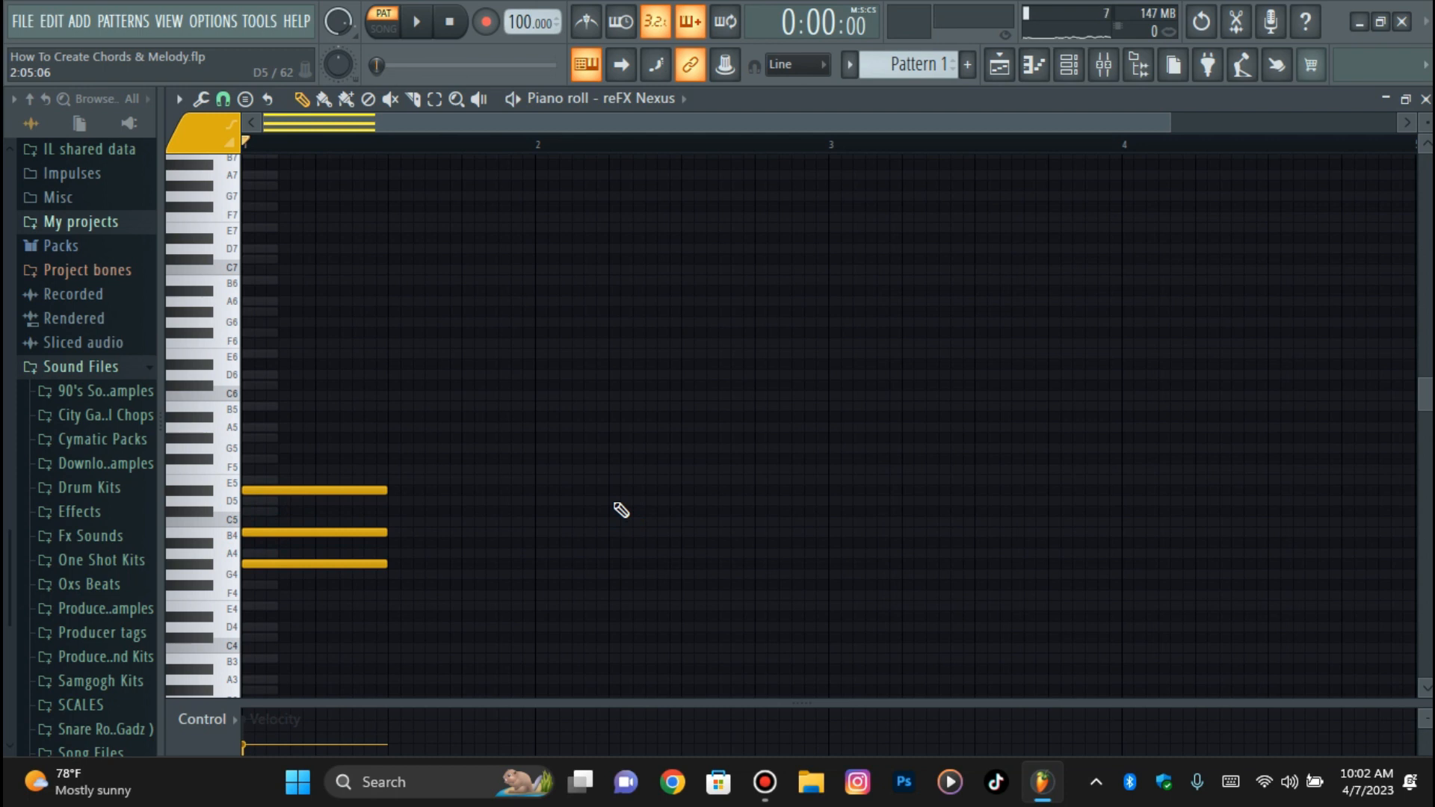
{"action": "key", "text": "space"}
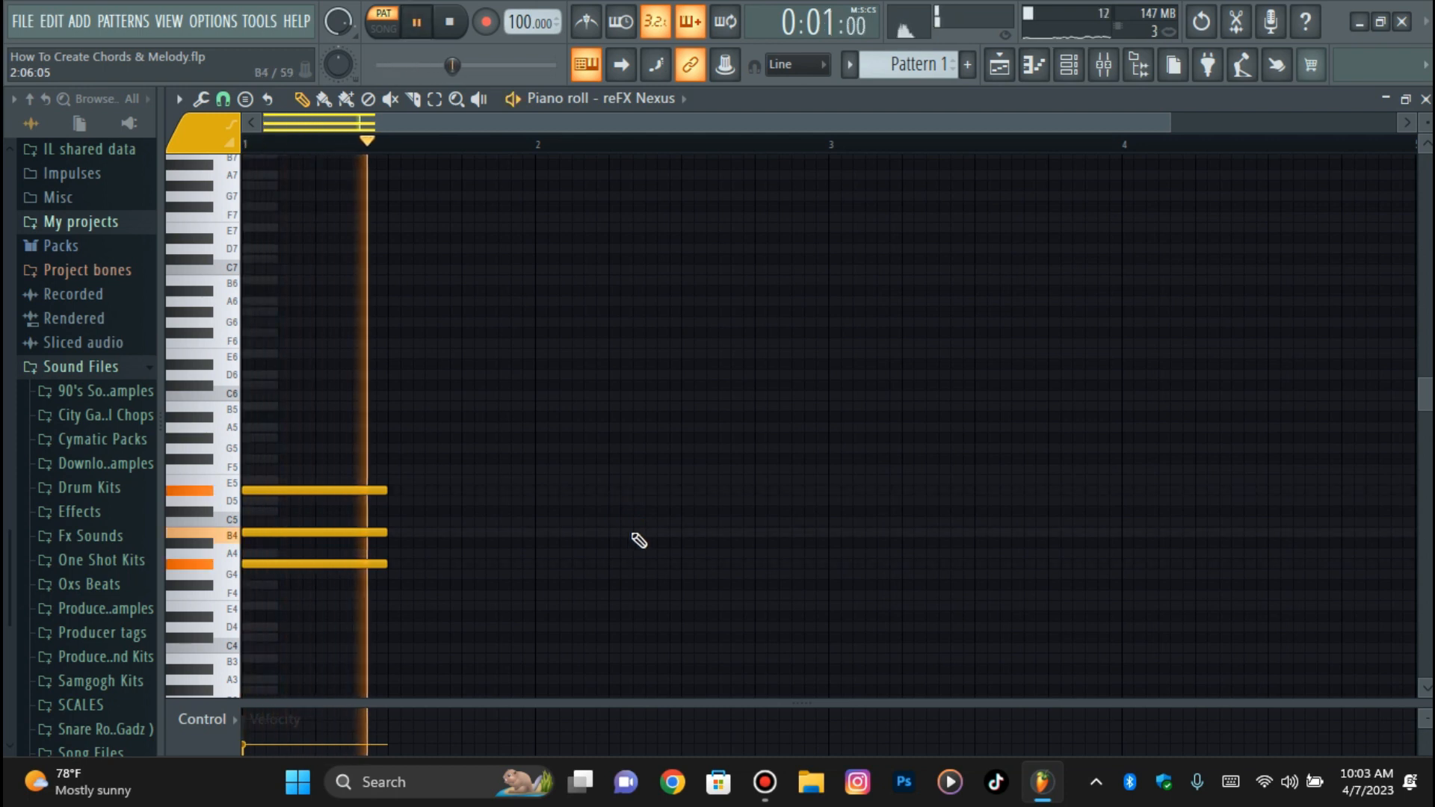
{"action": "key", "text": "space"}
- Try moving the chord's B4 and D#5 notes down one octave
{"action": "scroll", "coordinate": [490, 553], "scroll_direction": "up", "scroll_amount": 2}
{"action": "scroll", "coordinate": [486, 556], "scroll_direction": "down", "scroll_amount": 5}
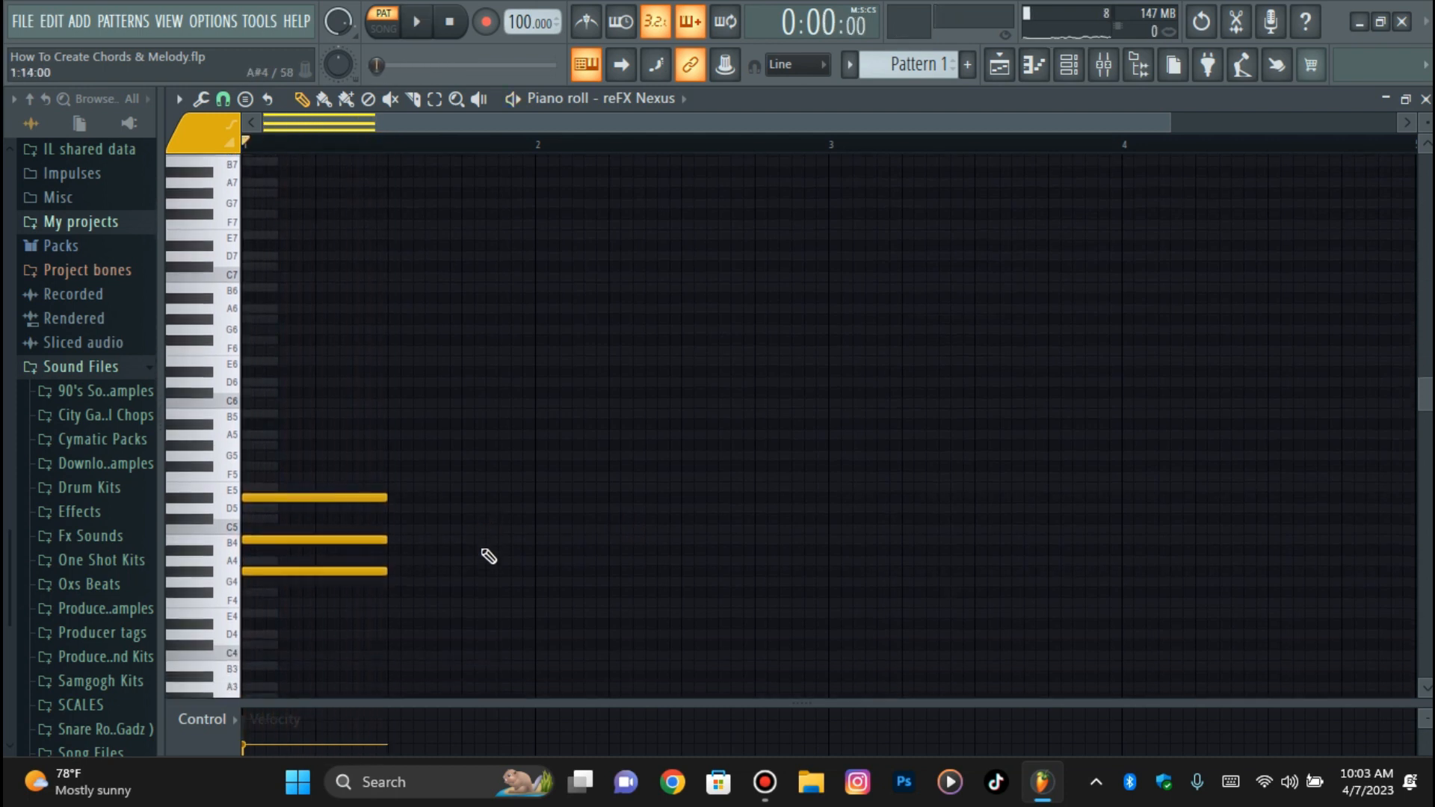
{"action": "left_click_drag", "start_coordinate": [384, 483], "coordinate": [361, 423]}
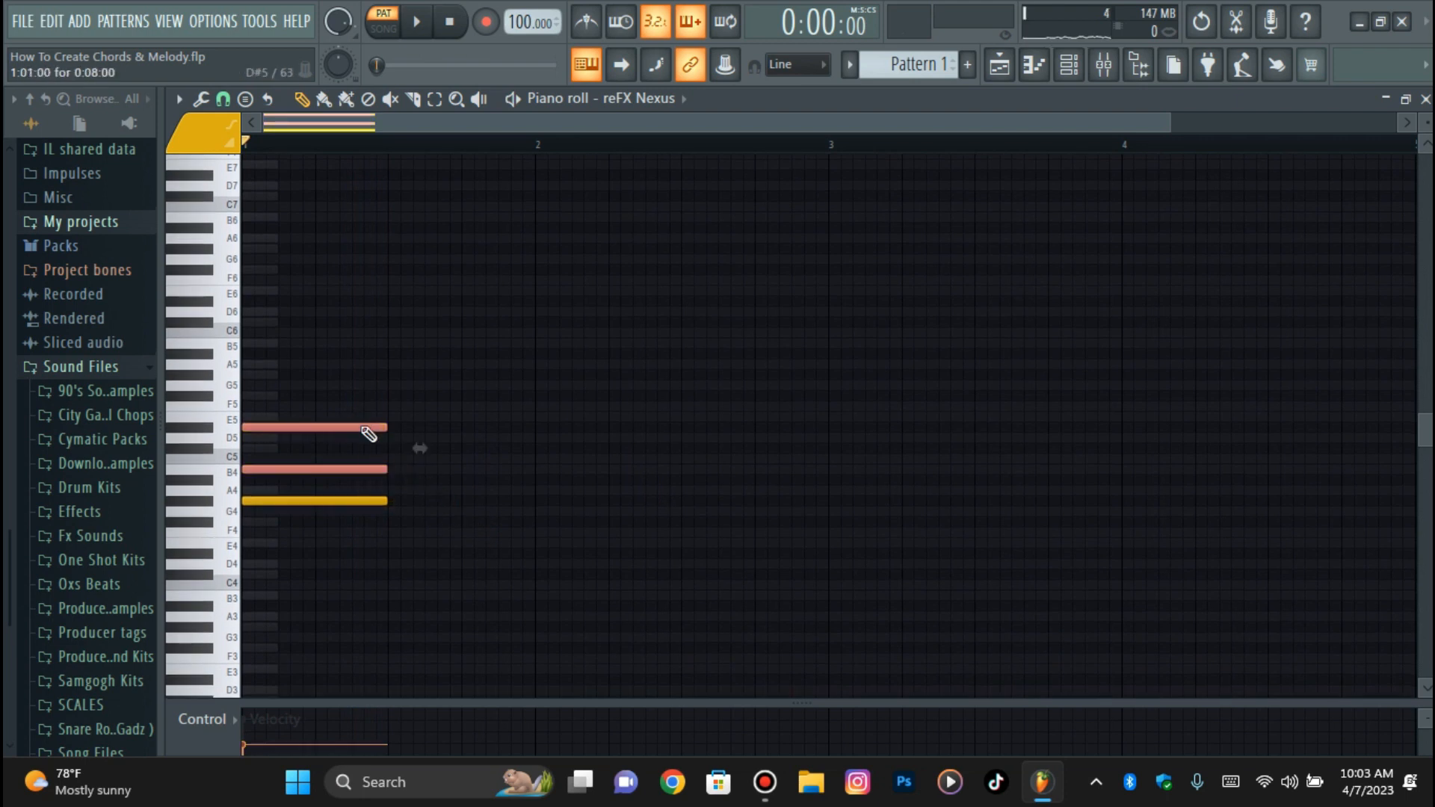
{"action": "key", "text": "ctrl+Down"}
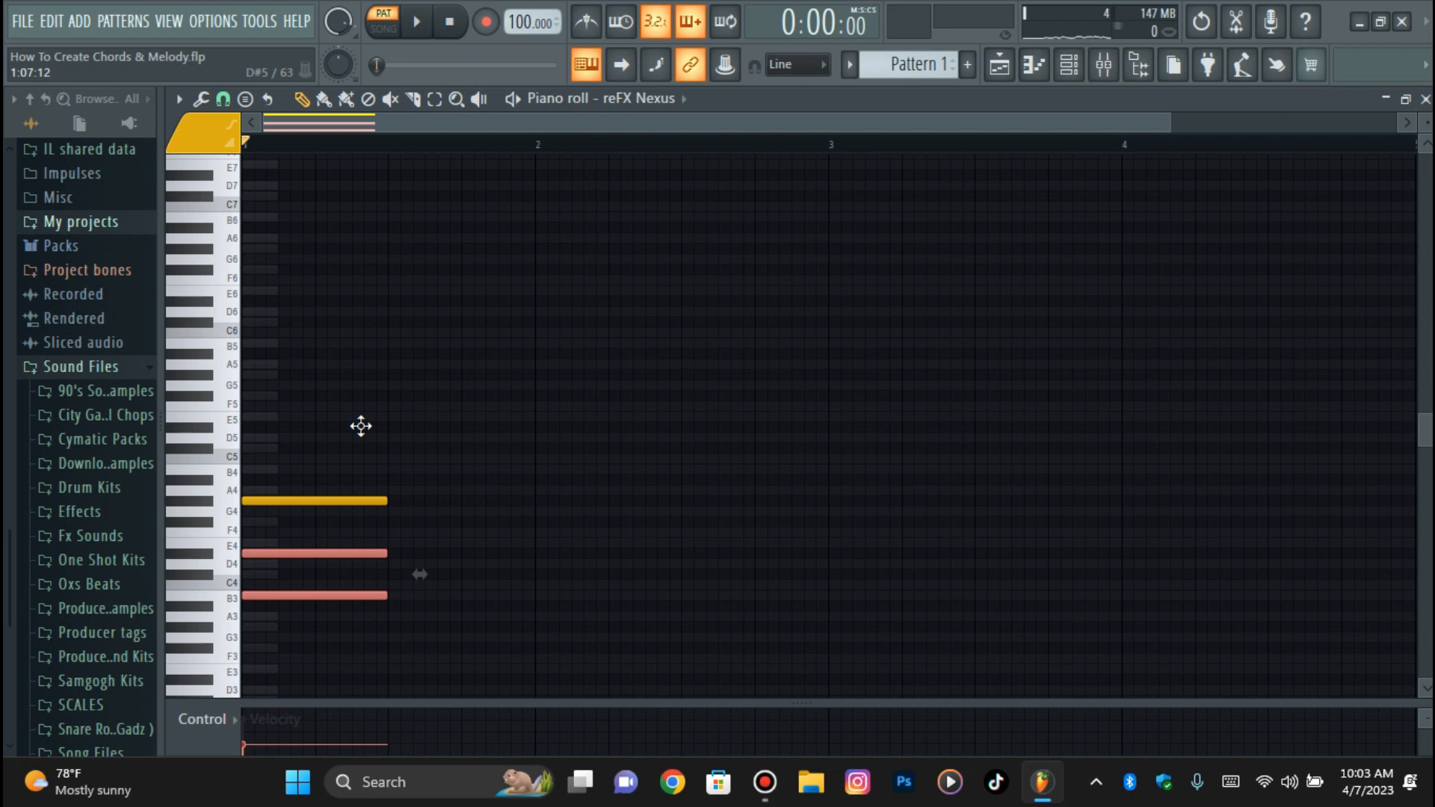
{"action": "key", "text": "ctrl+Up"}
- Transpose only the chord's G#4 note up one octave to G#5
{"action": "left_click", "coordinate": [669, 513]}
{"action": "left_click", "coordinate": [343, 501]}
{"action": "key", "text": "ctrl+Up"}
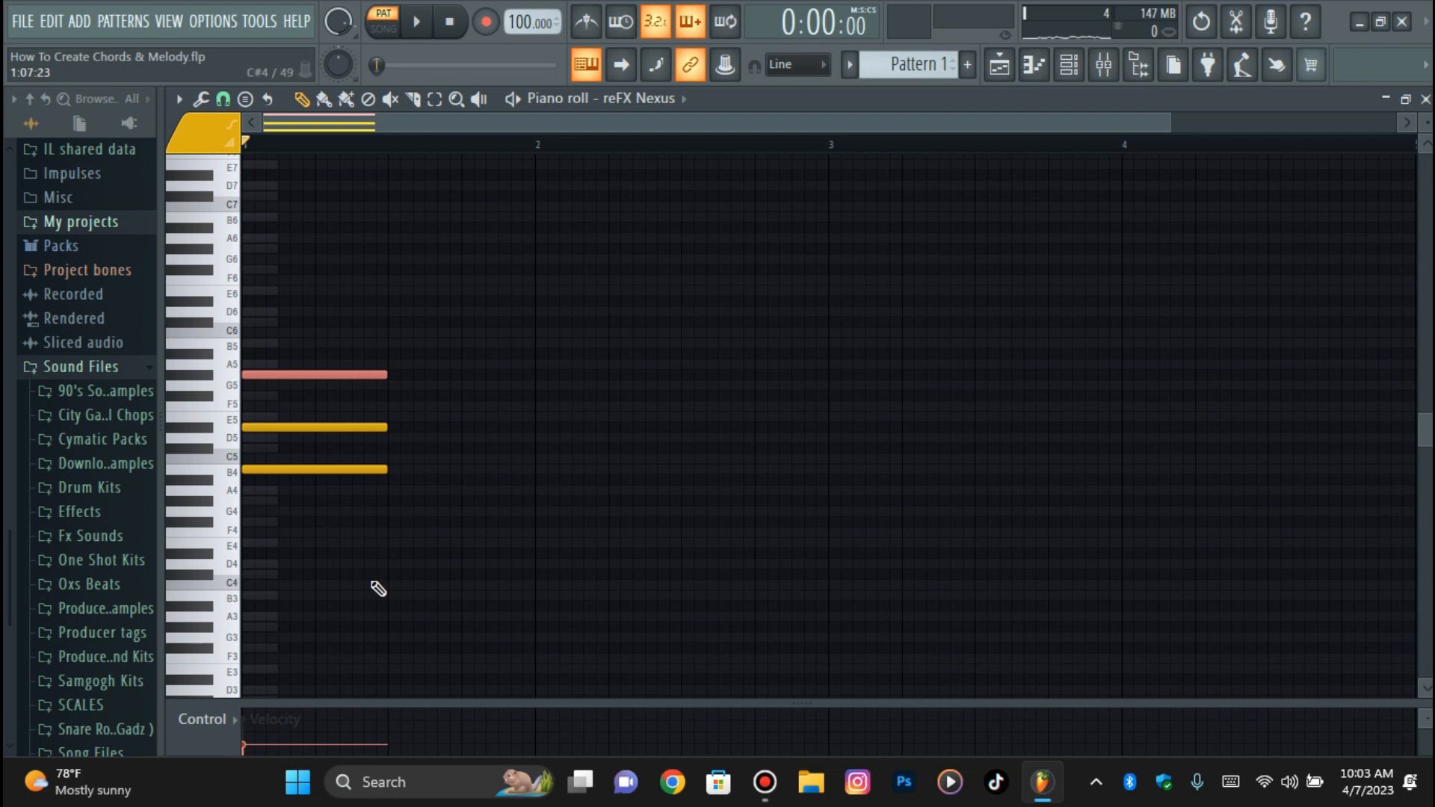
- Duplicate the whole chord directly after itself and delete B4 and D#5 from the first chord
{"action": "key", "text": "ctrl+a"}
{"action": "key", "text": "ctrl+b"}
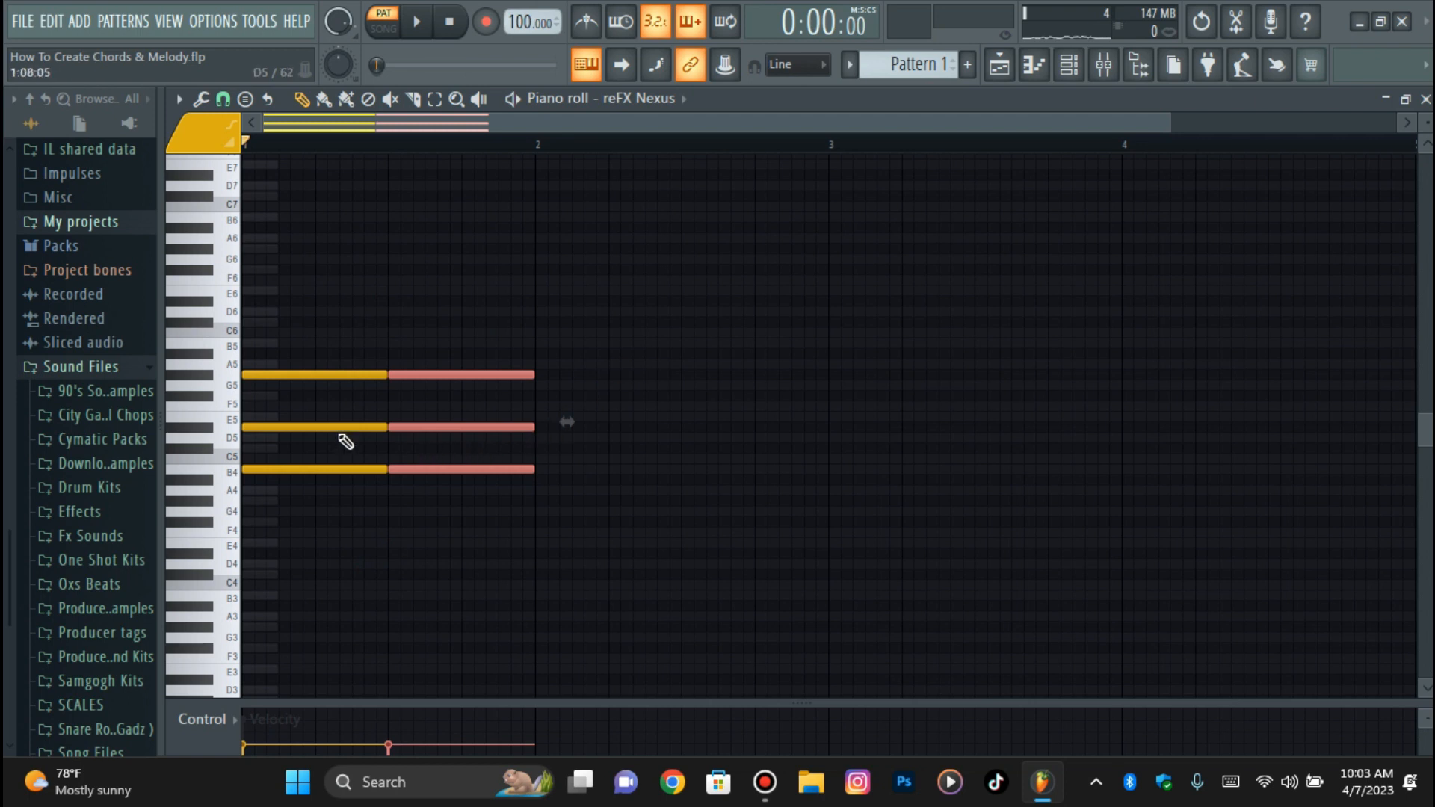
{"action": "right_click", "coordinate": [320, 408]}
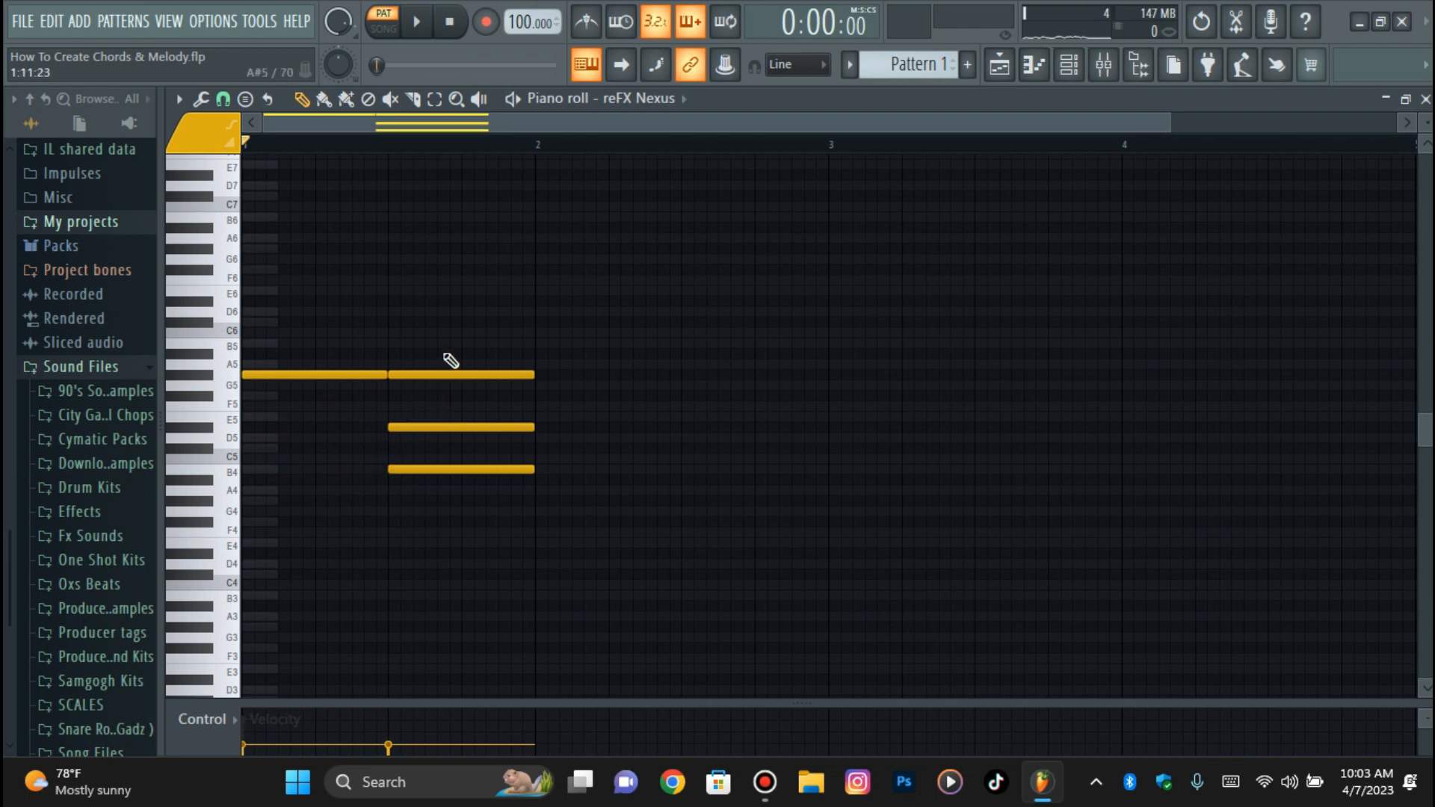
- Duplicate the second chord to bar 2 and delete D#5 and G#5 from the second chord, keeping B4
{"action": "left_click_drag", "start_coordinate": [487, 329], "coordinate": [453, 580]}
{"action": "key", "text": "ctrl+b"}
{"action": "left_click", "coordinate": [474, 551]}
{"action": "right_click", "coordinate": [459, 427]}
{"action": "right_click", "coordinate": [493, 374]}
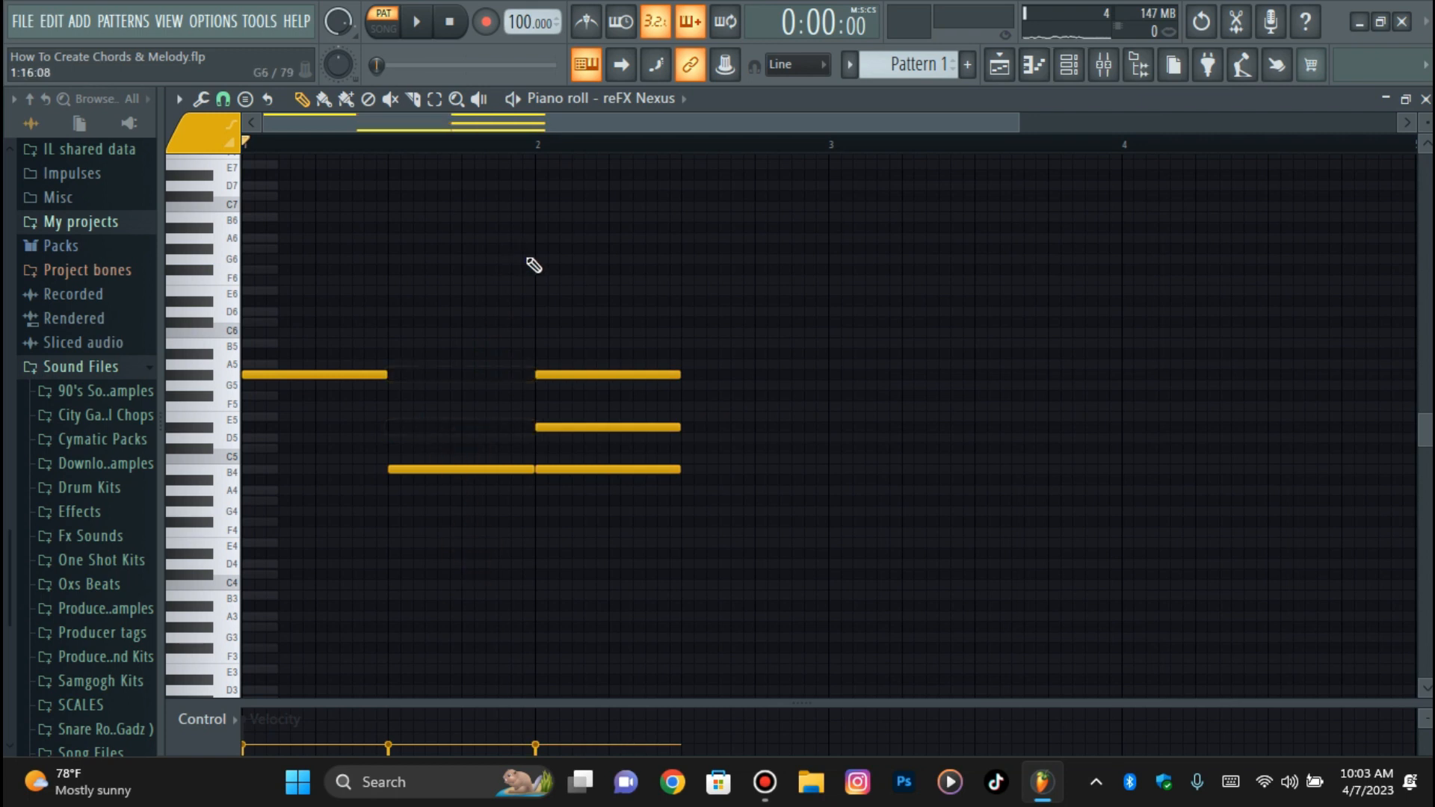
- Delete B4 and G#5 from the chord at bar 2, keeping D#5, and play the three-note sequence
{"action": "right_click", "coordinate": [573, 469]}
{"action": "right_click", "coordinate": [593, 374]}
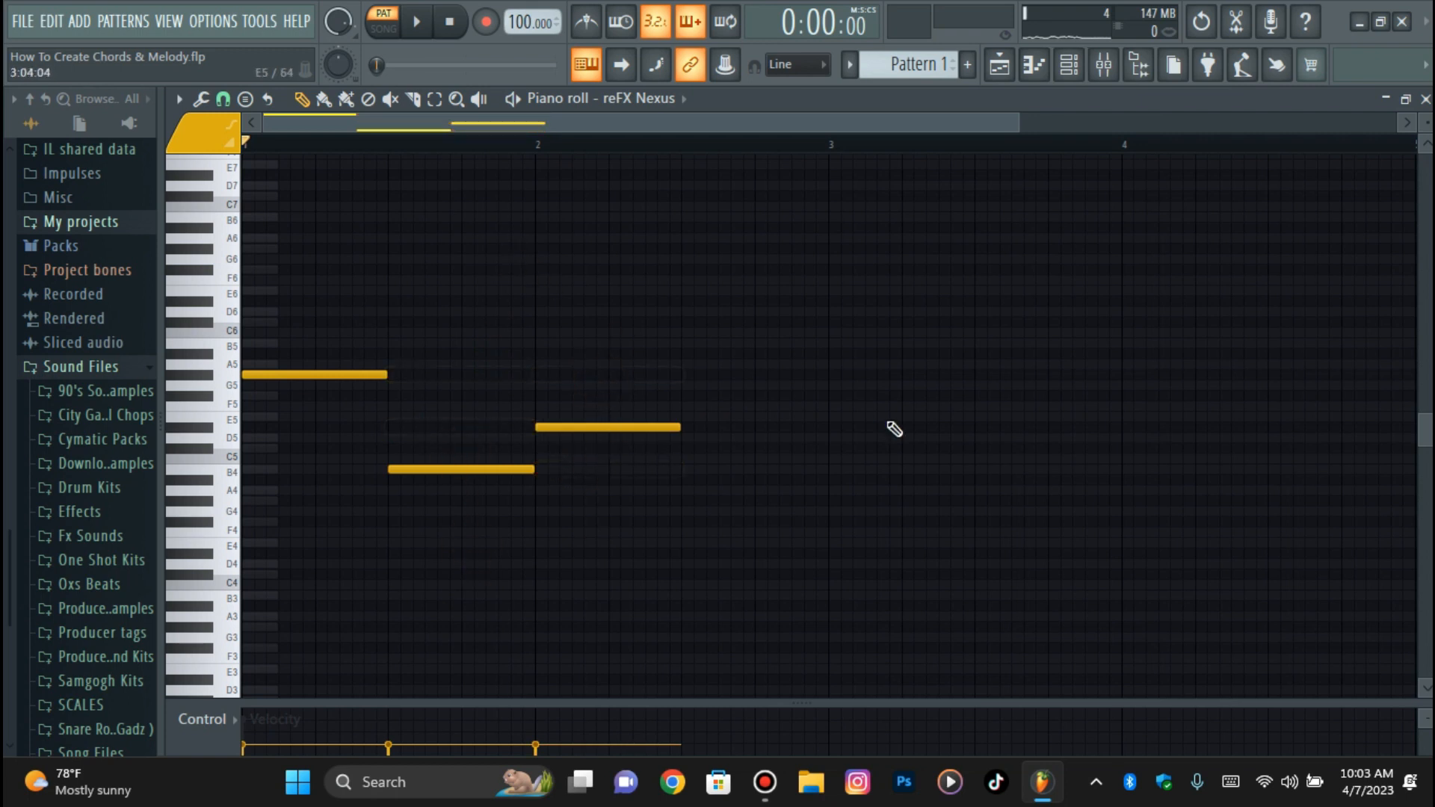
{"action": "left_click_drag", "start_coordinate": [885, 381], "coordinate": [266, 641]}
{"action": "key", "text": "space"}
{"action": "left_click", "coordinate": [645, 365]}
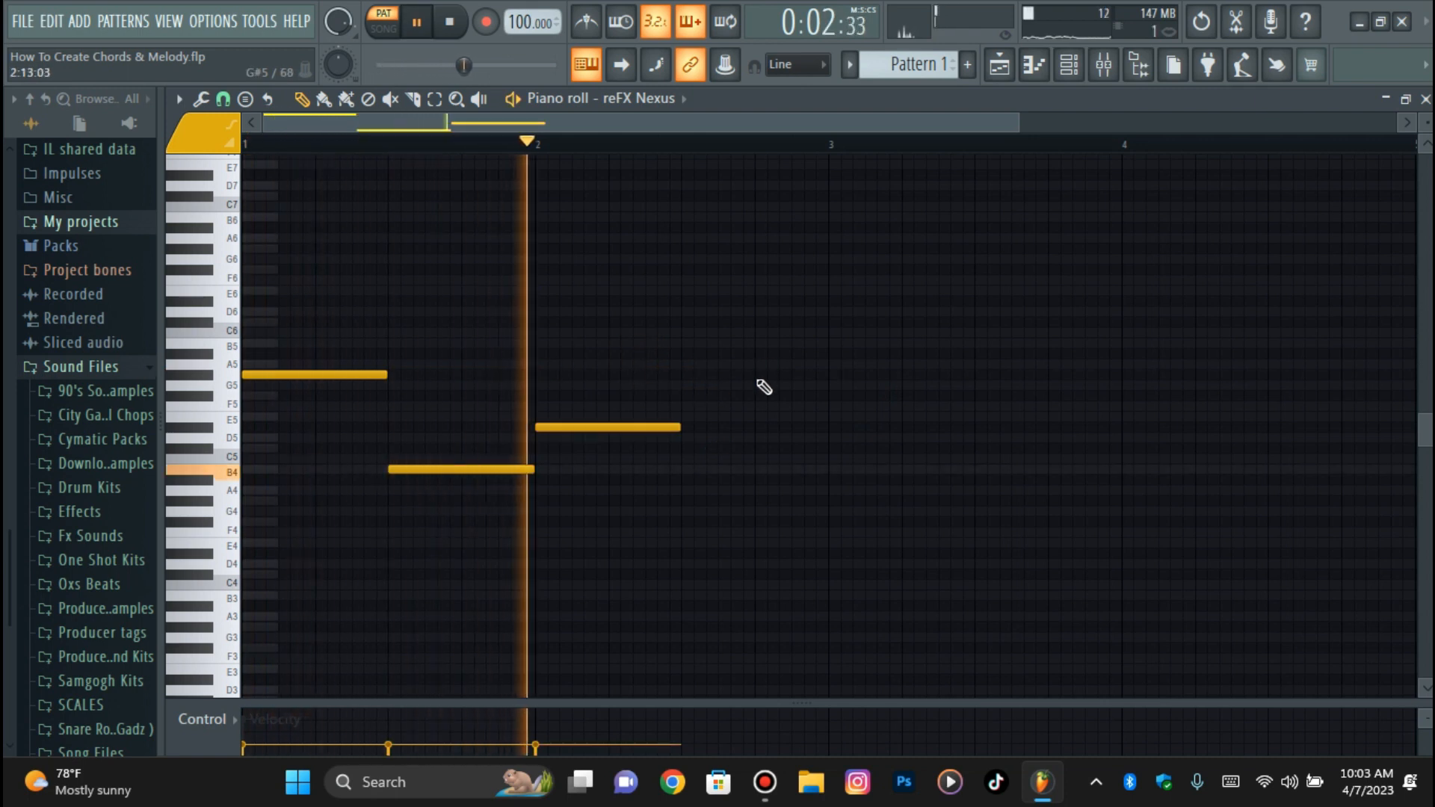
- Add a half-bar D5 note right after the D#5 in bar 2, and duplicate all four notes two octaves lower
{"action": "key", "text": "space"}
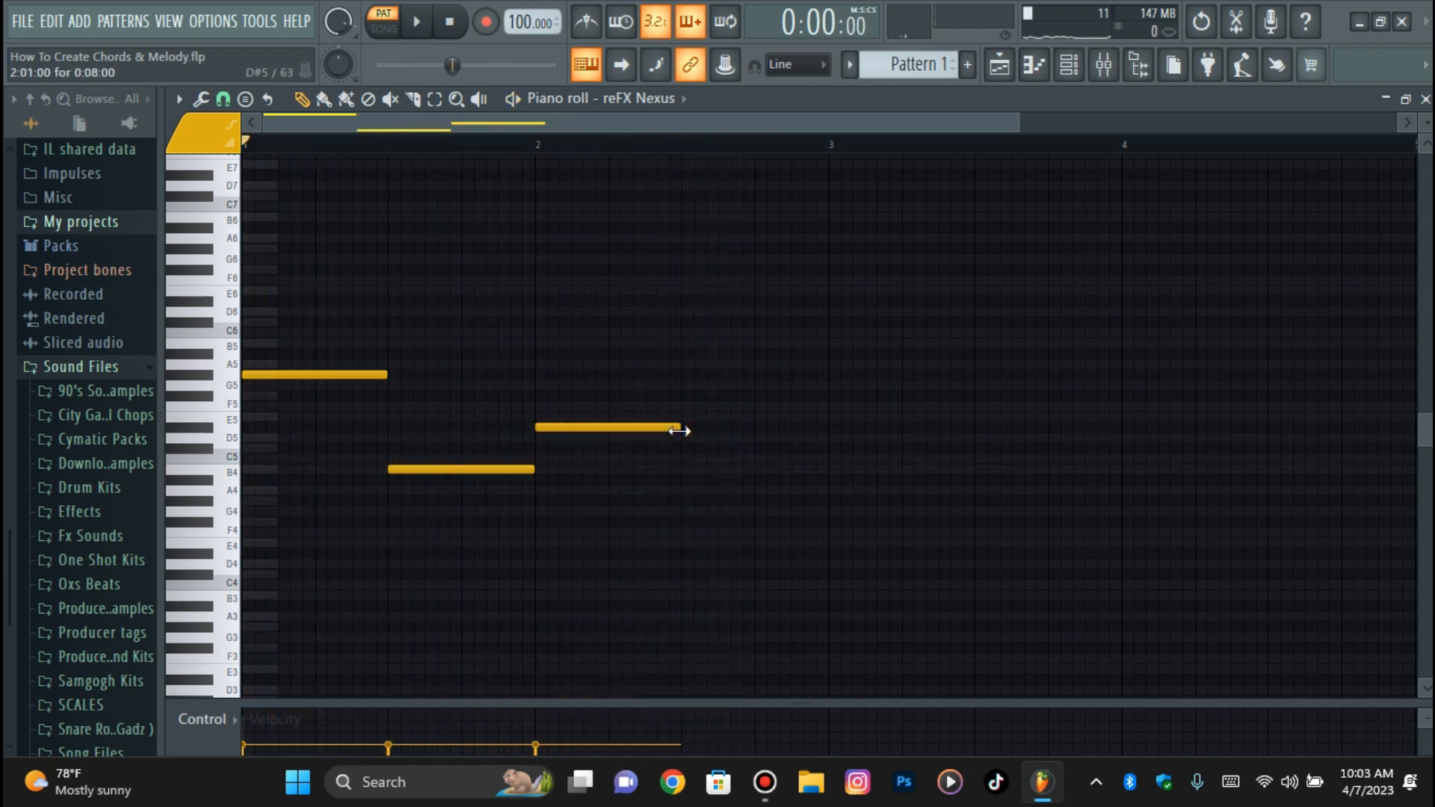
{"action": "left_click", "coordinate": [682, 438]}
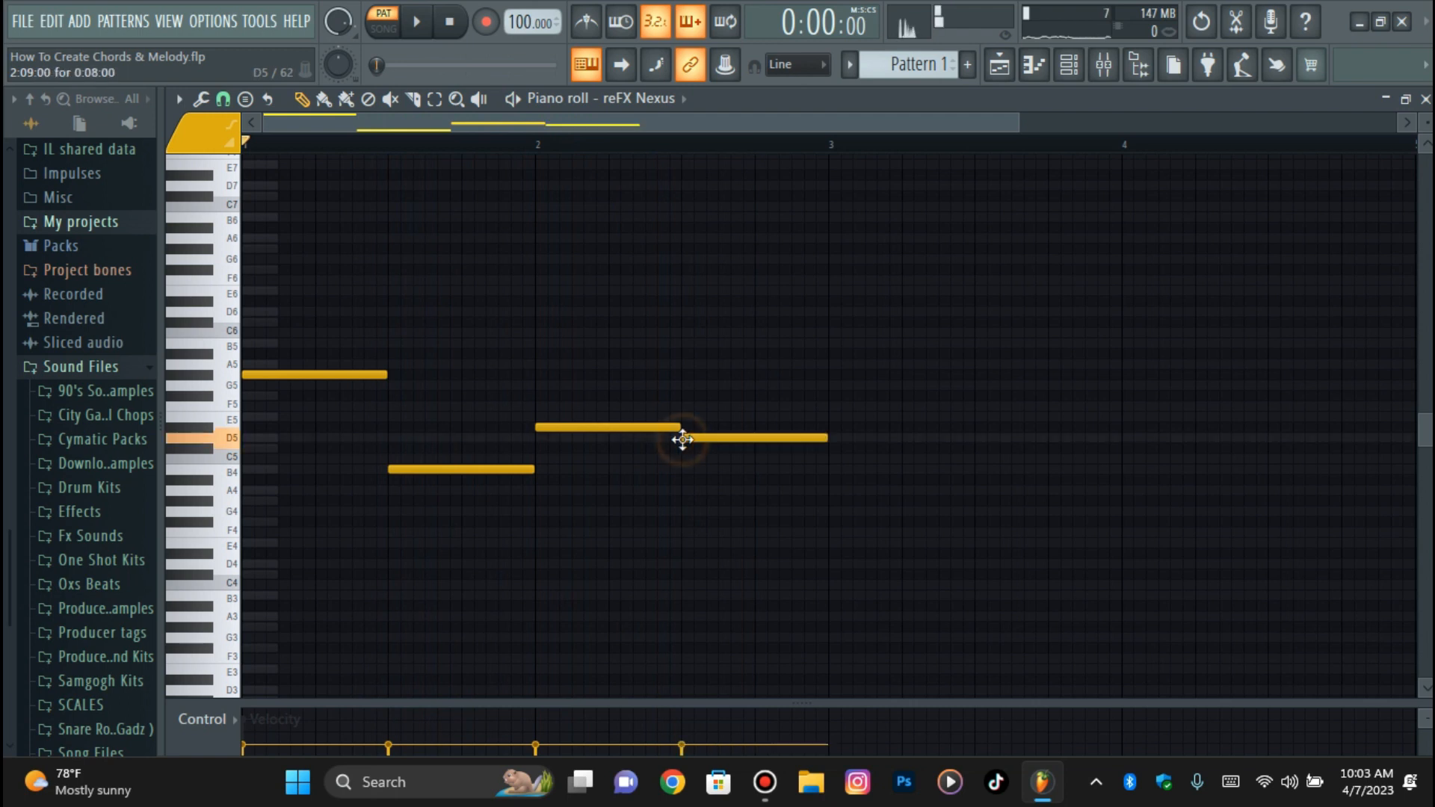
{"action": "left_click_drag", "start_coordinate": [307, 323], "coordinate": [868, 627]}
{"action": "left_click", "coordinate": [614, 426], "text": "shift"}
{"action": "key", "text": "ctrl+Down"}
{"action": "key", "text": "ctrl+Down"}
{"action": "key", "text": "space"}
{"action": "scroll", "coordinate": [1051, 470], "scroll_direction": "down", "scroll_amount": 4}
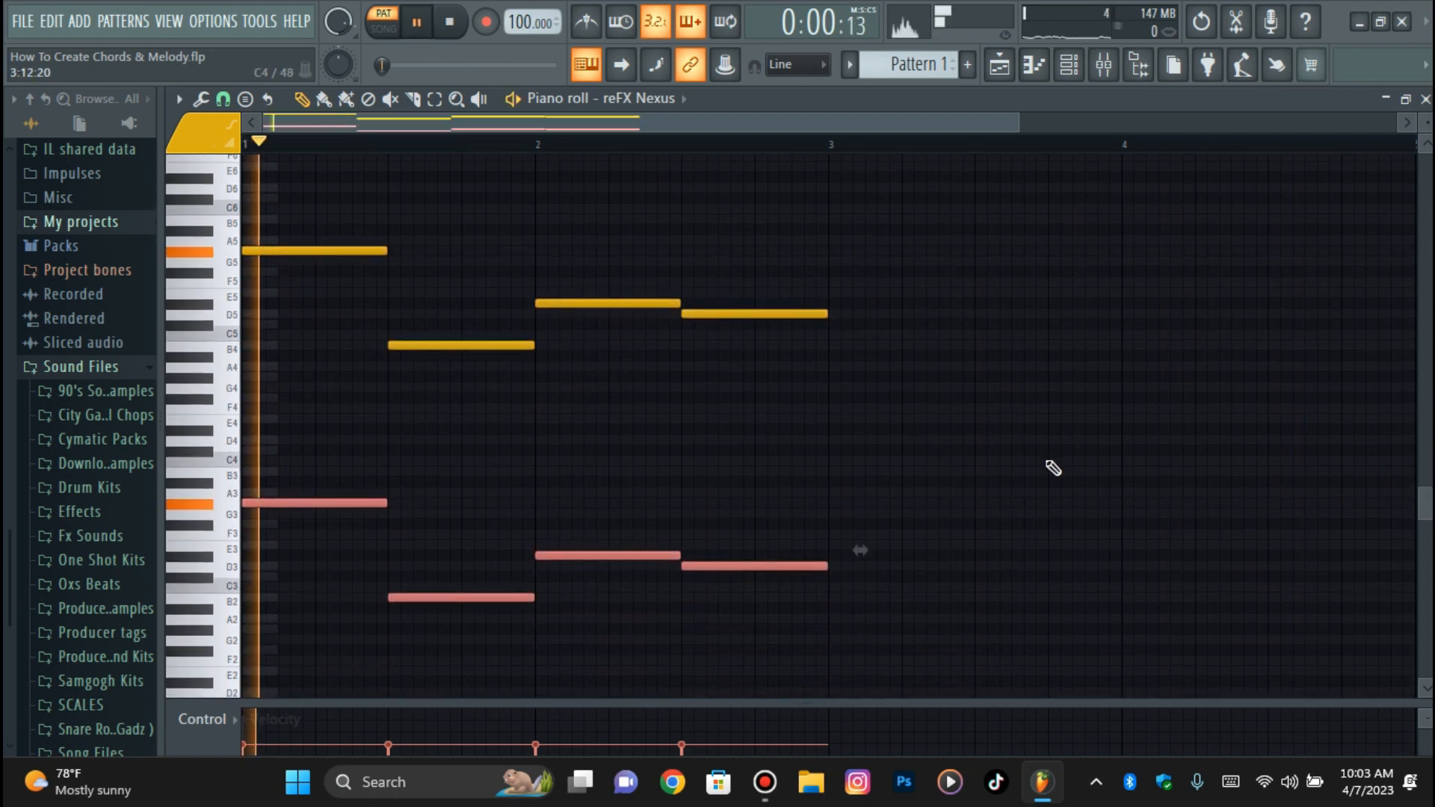
{"action": "scroll", "coordinate": [1034, 468], "scroll_direction": "up", "scroll_amount": 3}
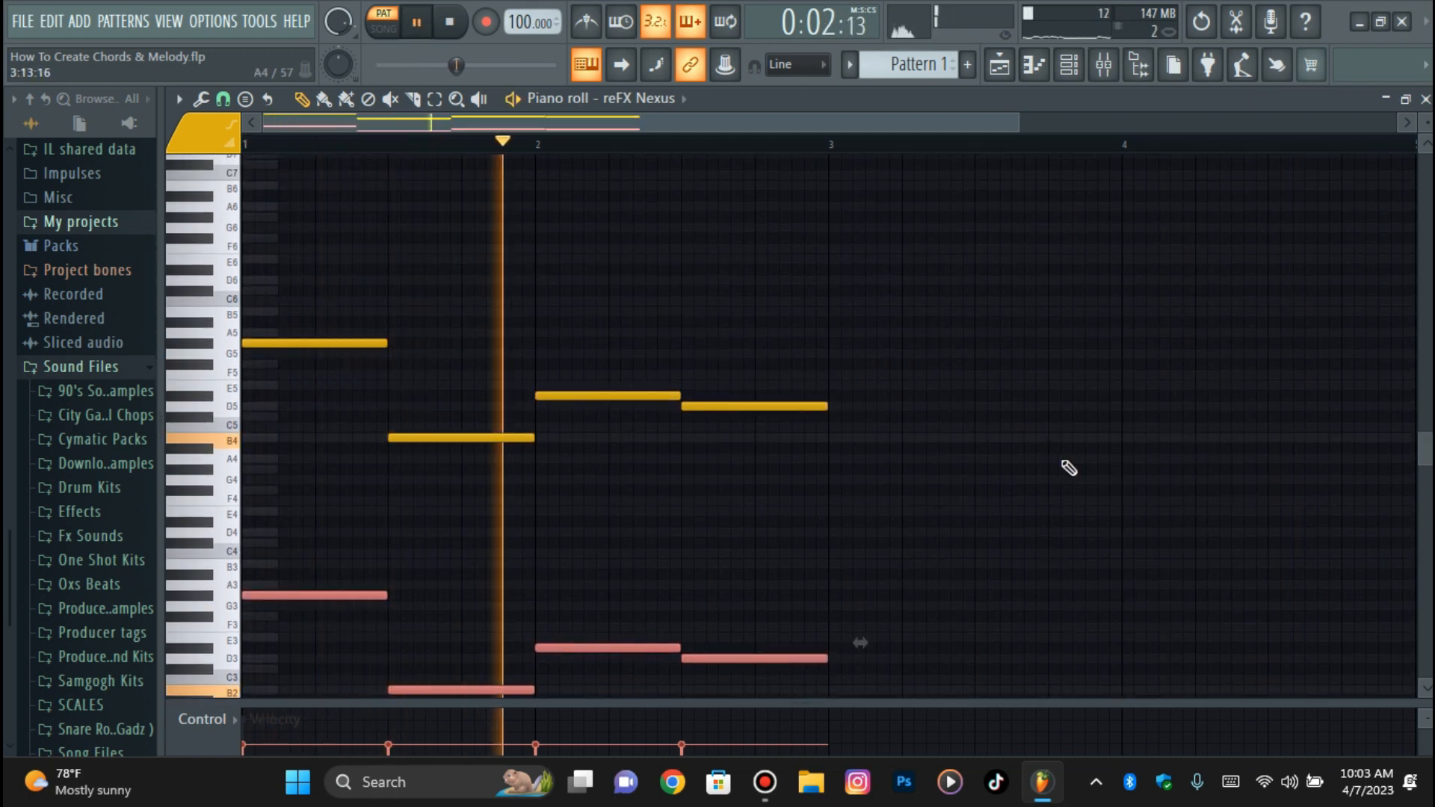
{"action": "key", "text": "space"}
- Transpose the last D5 and D3 notes down one semitone to C#5 and C#3, and play the sequence
{"action": "left_click", "coordinate": [1012, 442]}
{"action": "left_click_drag", "start_coordinate": [777, 327], "coordinate": [752, 700]}
{"action": "key", "text": "Down"}
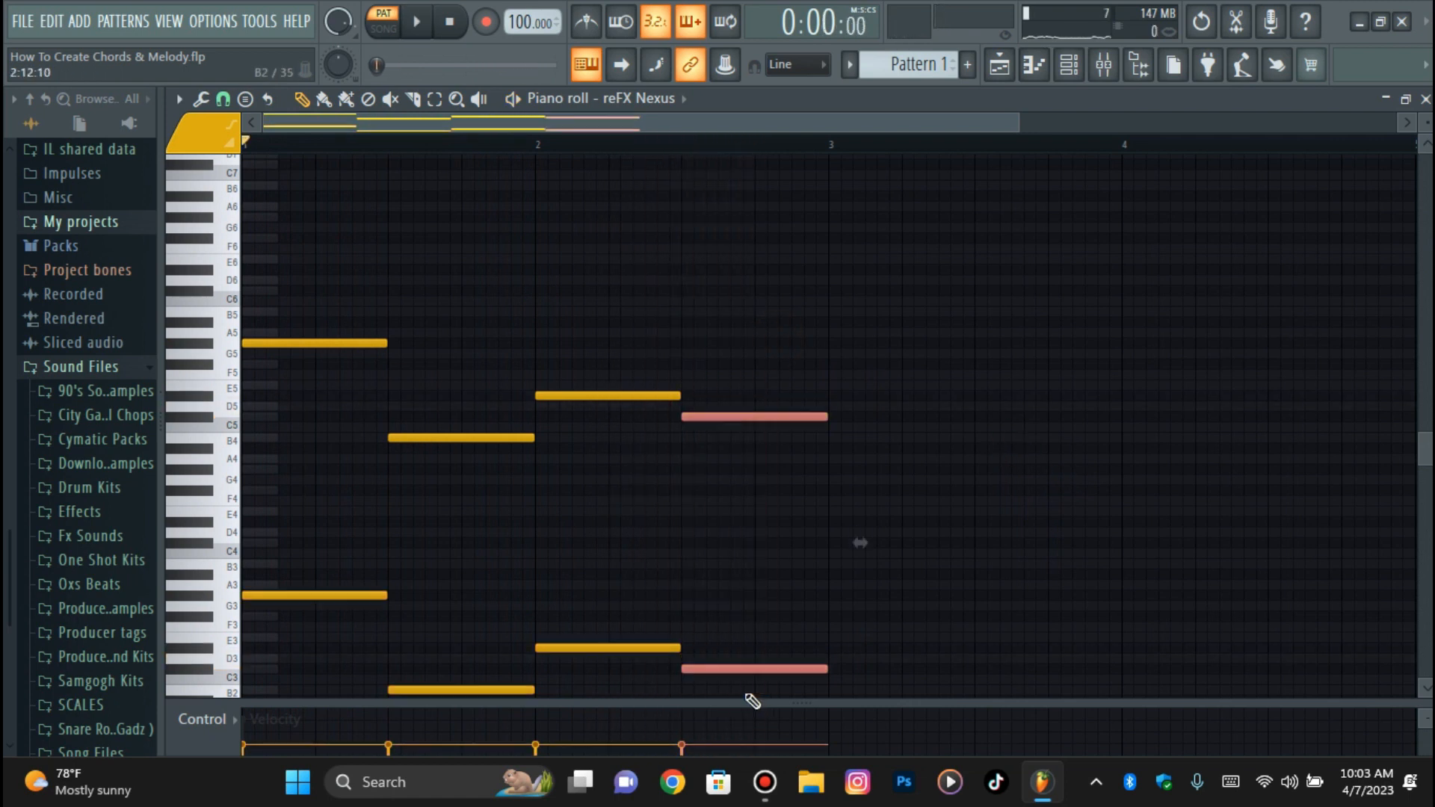
{"action": "key", "text": "space"}
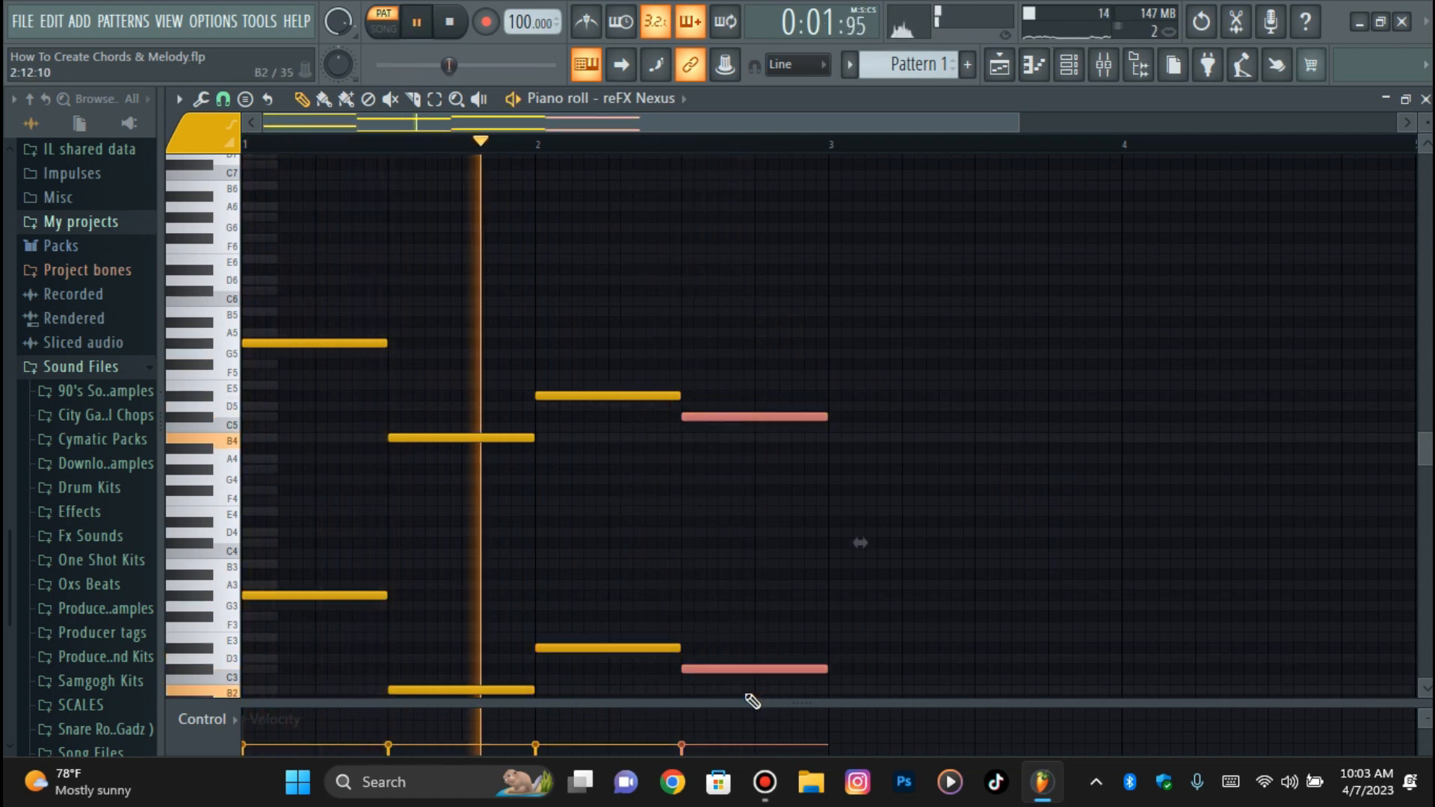
{"action": "key", "text": "space"}
- Select all notes, stretch them evenly to end at bar 4, quantize them and play the sequence
{"action": "left_click_drag", "start_coordinate": [1179, 280], "coordinate": [211, 691]}
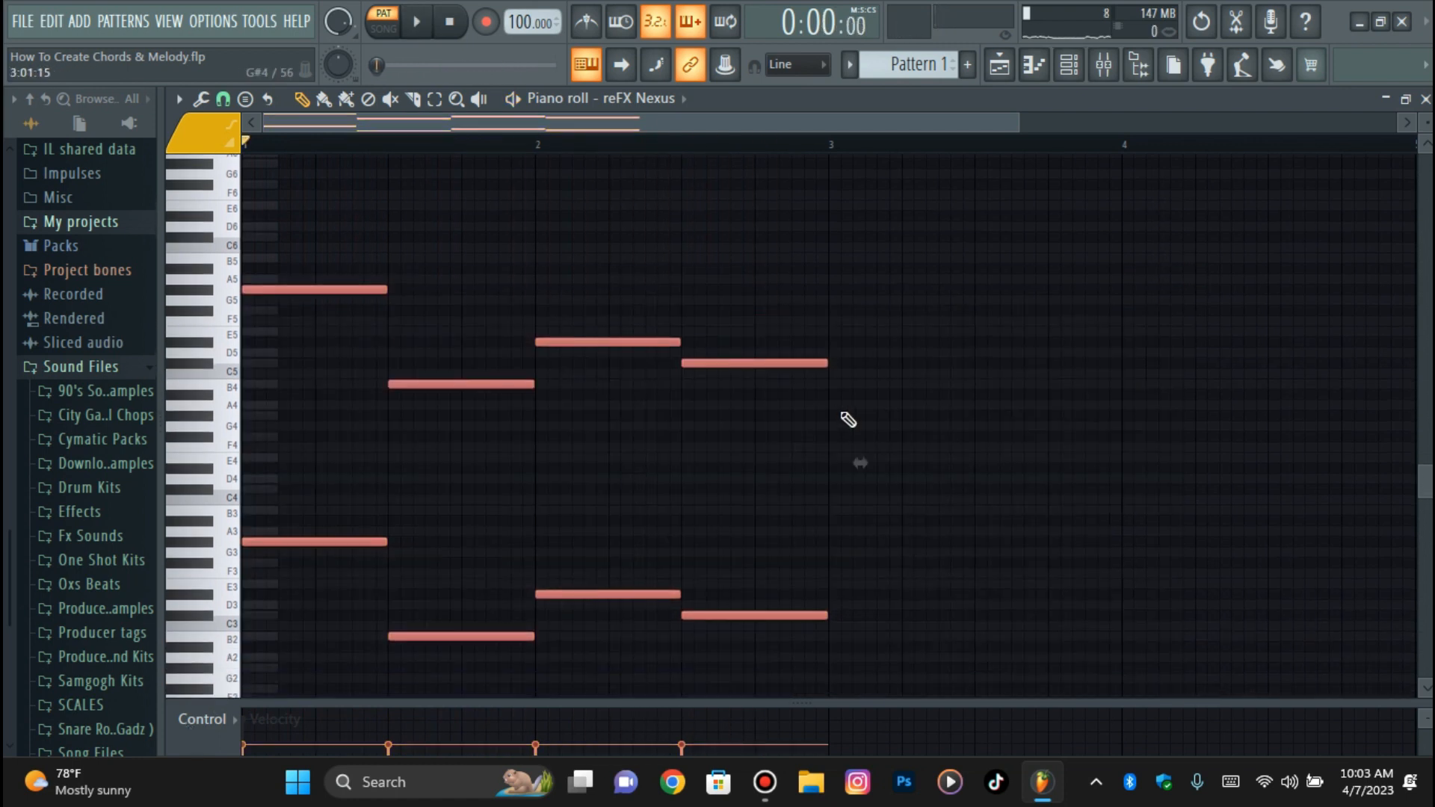
{"action": "left_click_drag", "start_coordinate": [852, 459], "coordinate": [964, 460]}
{"action": "left_click_drag", "start_coordinate": [1117, 381], "coordinate": [1138, 369]}
{"action": "key", "text": "space"}
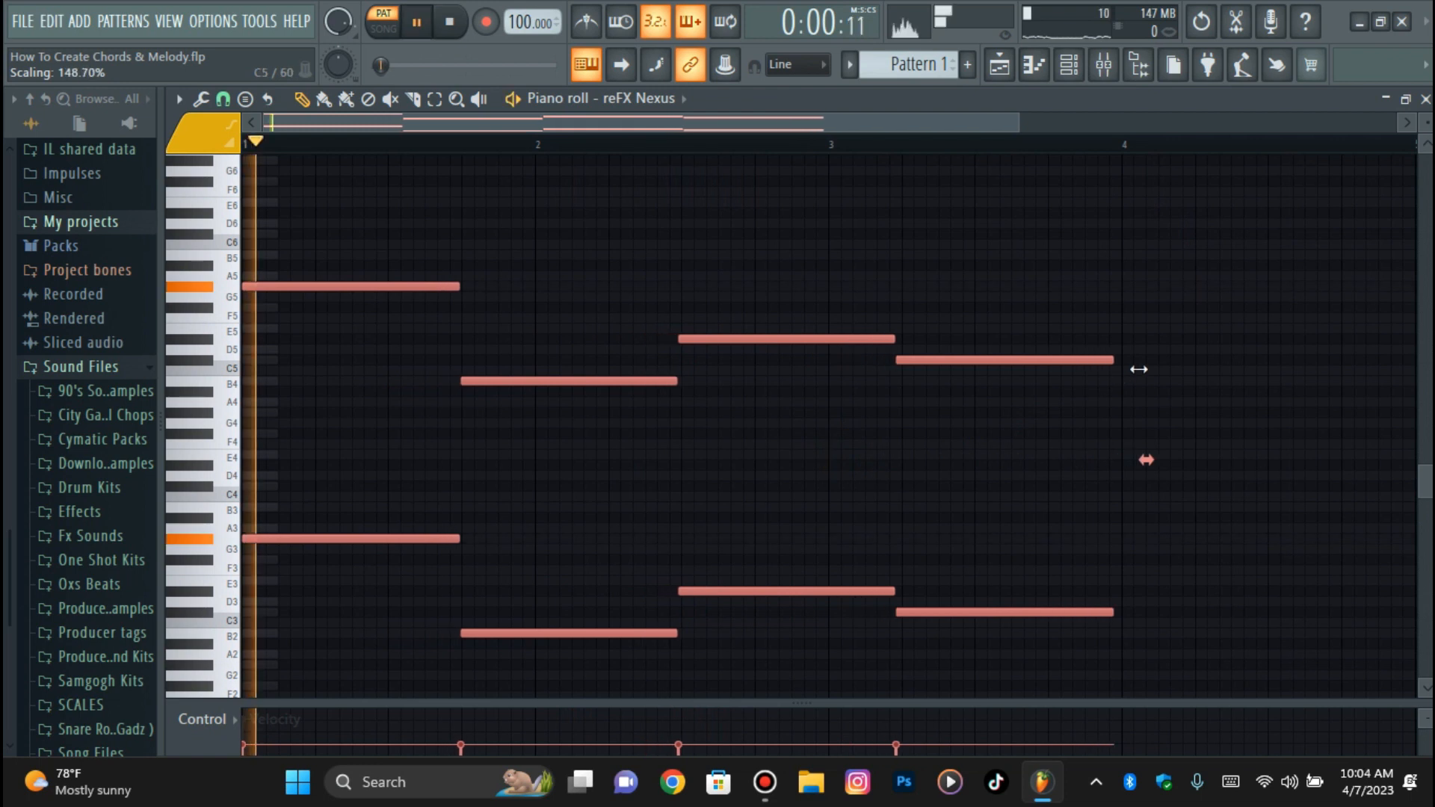
{"action": "key", "text": "ctrl+q"}
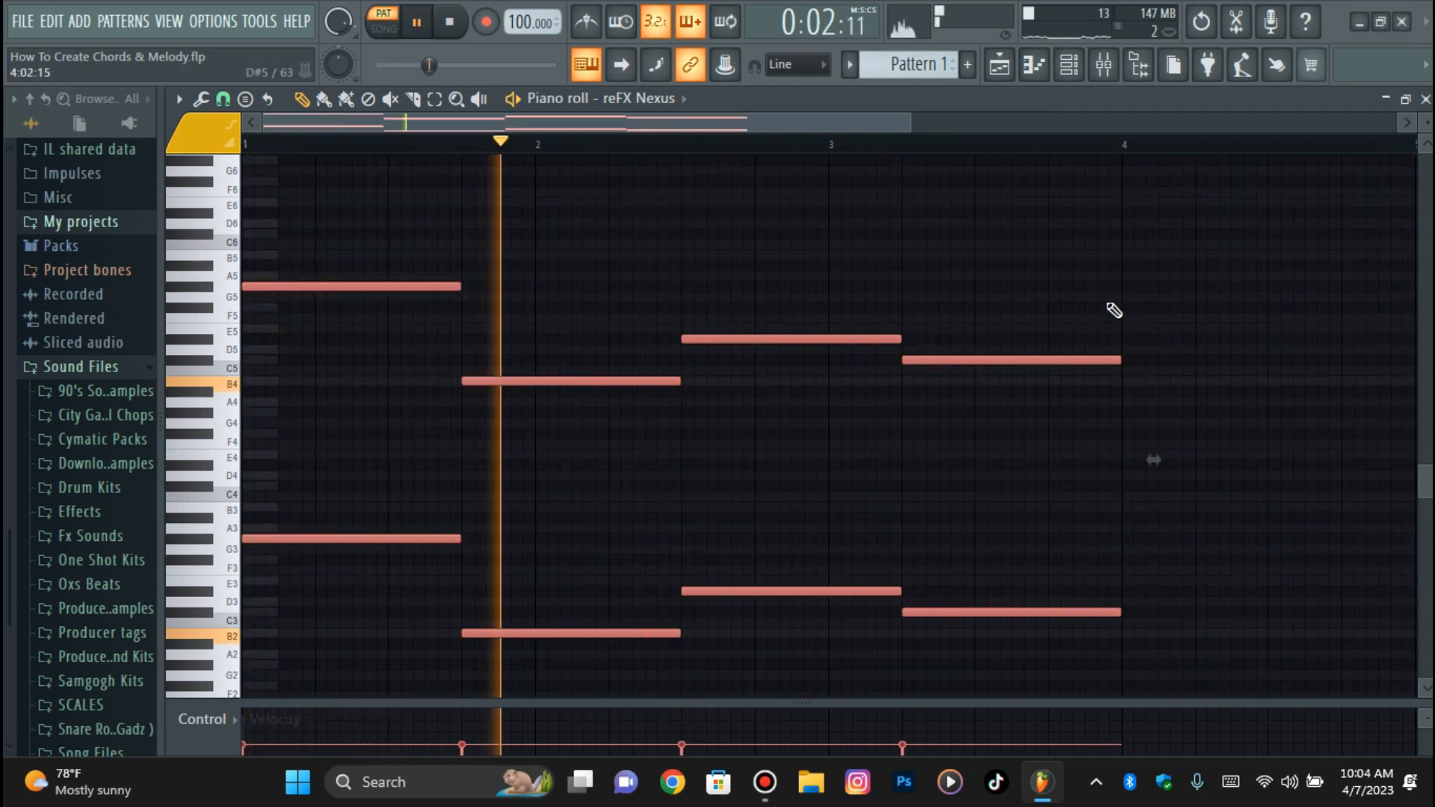
{"action": "key", "text": "space"}
- Stretch all notes to one bar each across four bars, and quantize the last pair to end at bar 5
{"action": "left_click_drag", "start_coordinate": [1143, 263], "coordinate": [396, 655]}
{"action": "left_click_drag", "start_coordinate": [1143, 461], "coordinate": [1423, 396]}
{"action": "left_click_drag", "start_coordinate": [1243, 295], "coordinate": [1300, 656]}
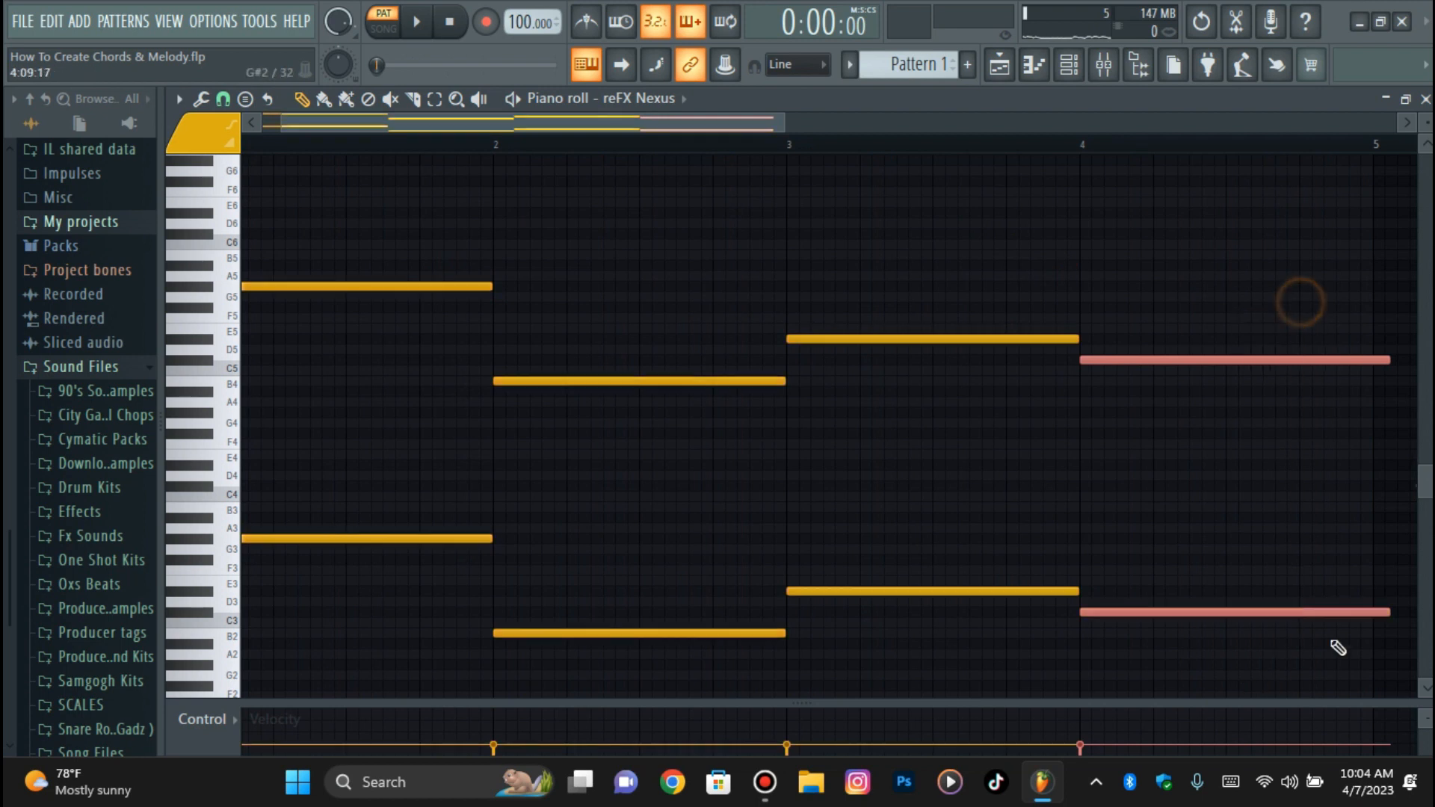
{"action": "key", "text": "alt+q"}
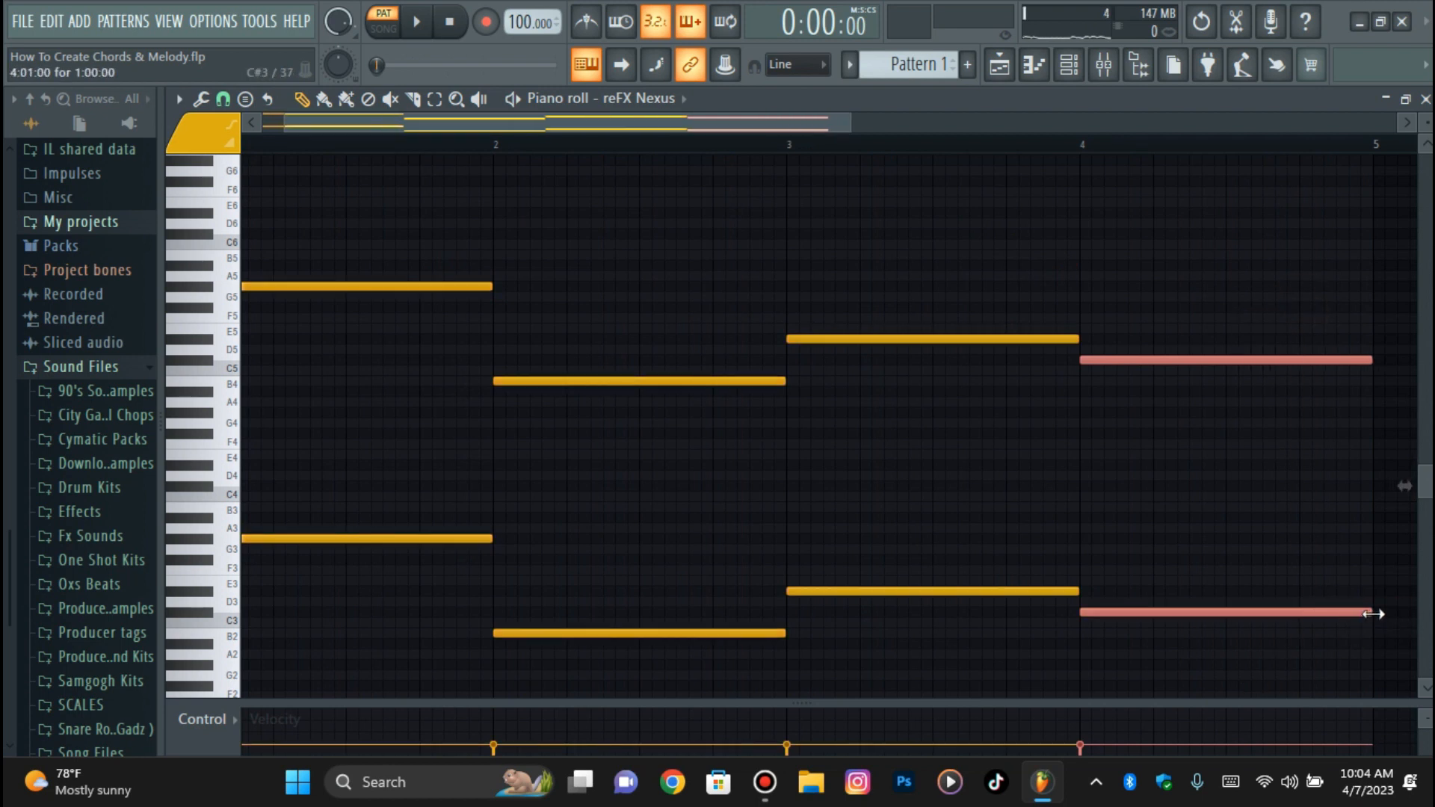
{"action": "key", "text": "Return"}
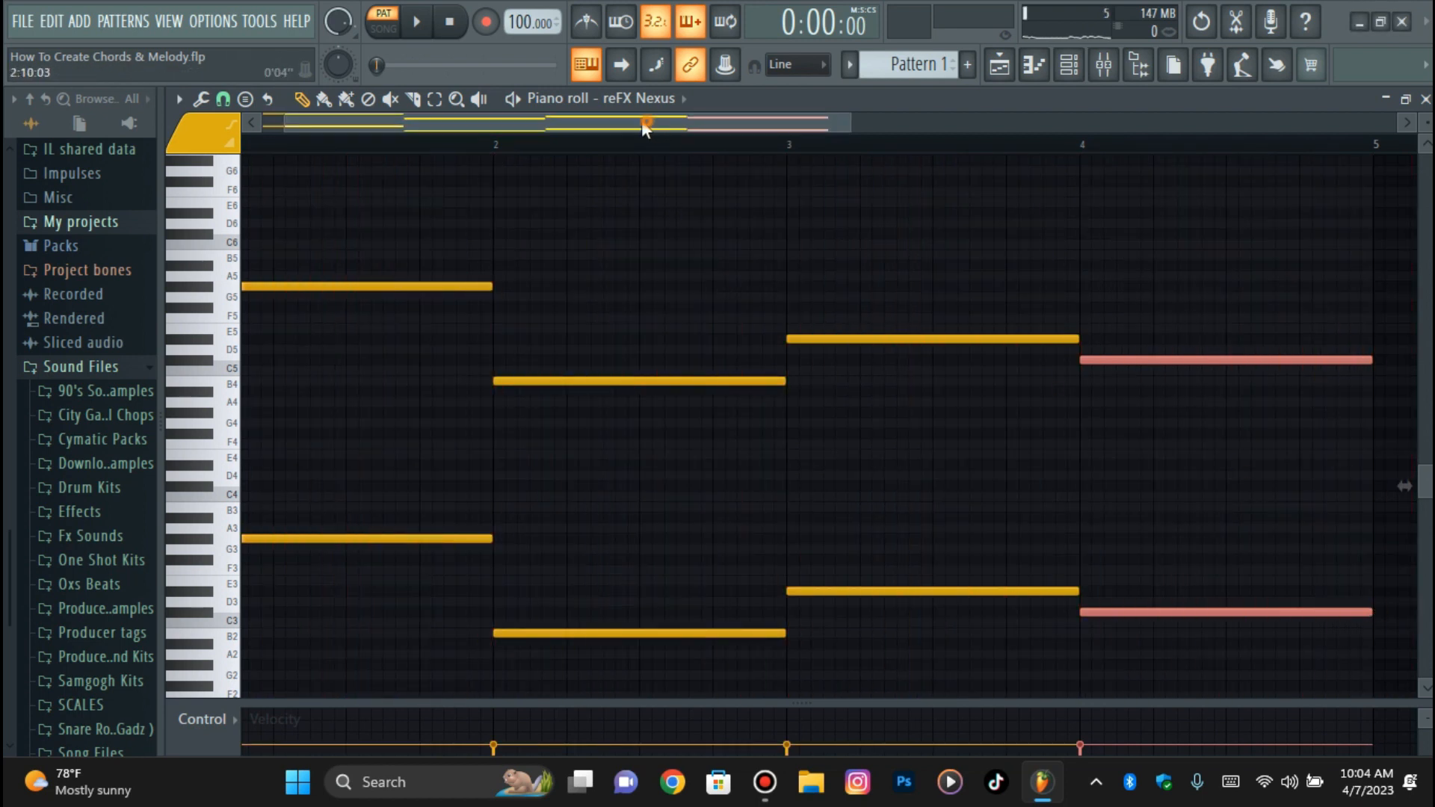
- Duplicate the lower row of four notes, G#3, B2, D#3 and C#3, one octave down, and play the pattern
{"action": "left_click_drag", "start_coordinate": [648, 122], "coordinate": [623, 124]}
{"action": "left_click", "coordinate": [784, 227], "text": "ctrl"}
{"action": "scroll", "coordinate": [635, 299], "scroll_direction": "up", "scroll_amount": 2}
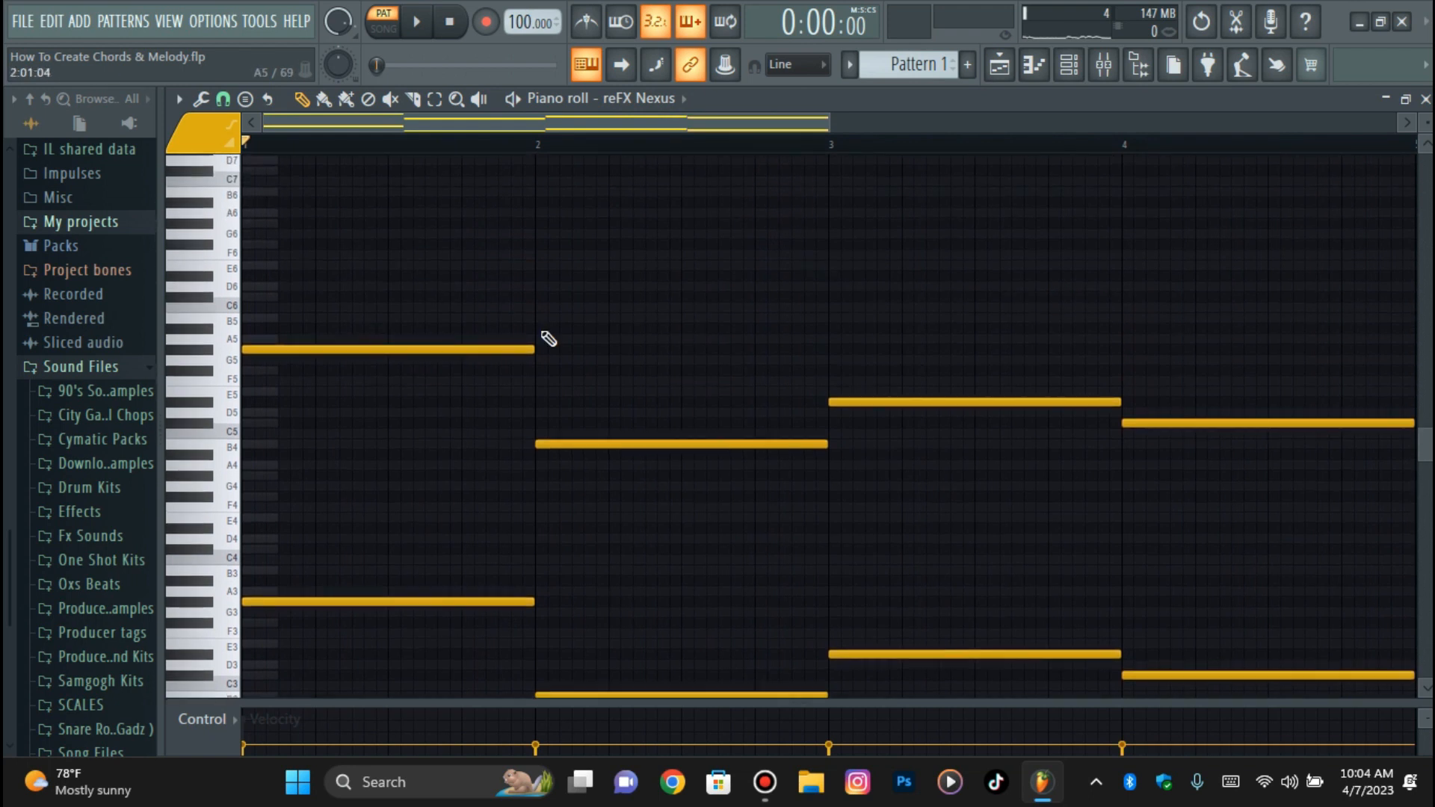
{"action": "scroll", "coordinate": [358, 551], "scroll_direction": "down", "scroll_amount": 1}
{"action": "left_click_drag", "start_coordinate": [343, 464], "coordinate": [1214, 680]}
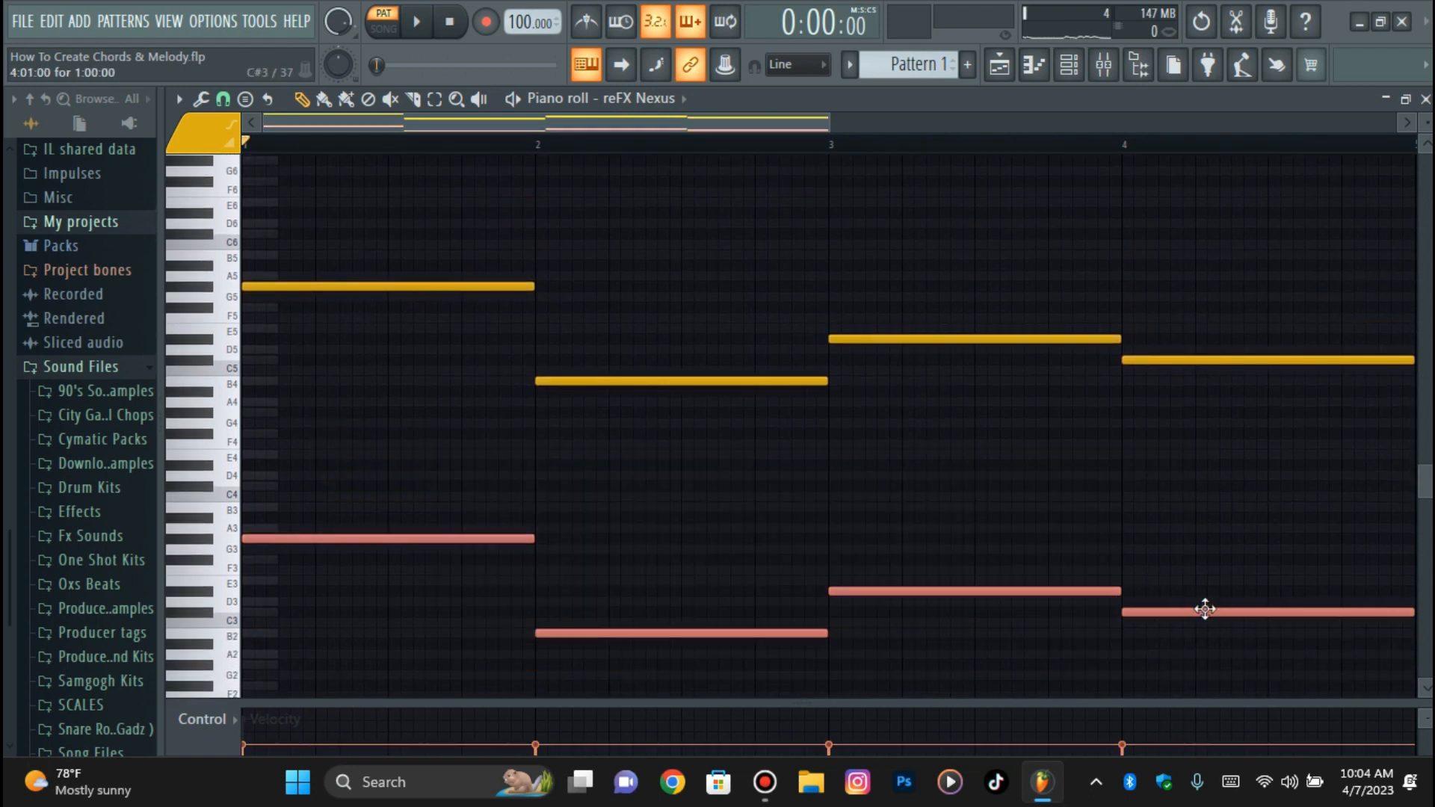
{"action": "key", "text": "ctrl+Down"}
{"action": "scroll", "coordinate": [1234, 581], "scroll_direction": "down", "scroll_amount": 2}
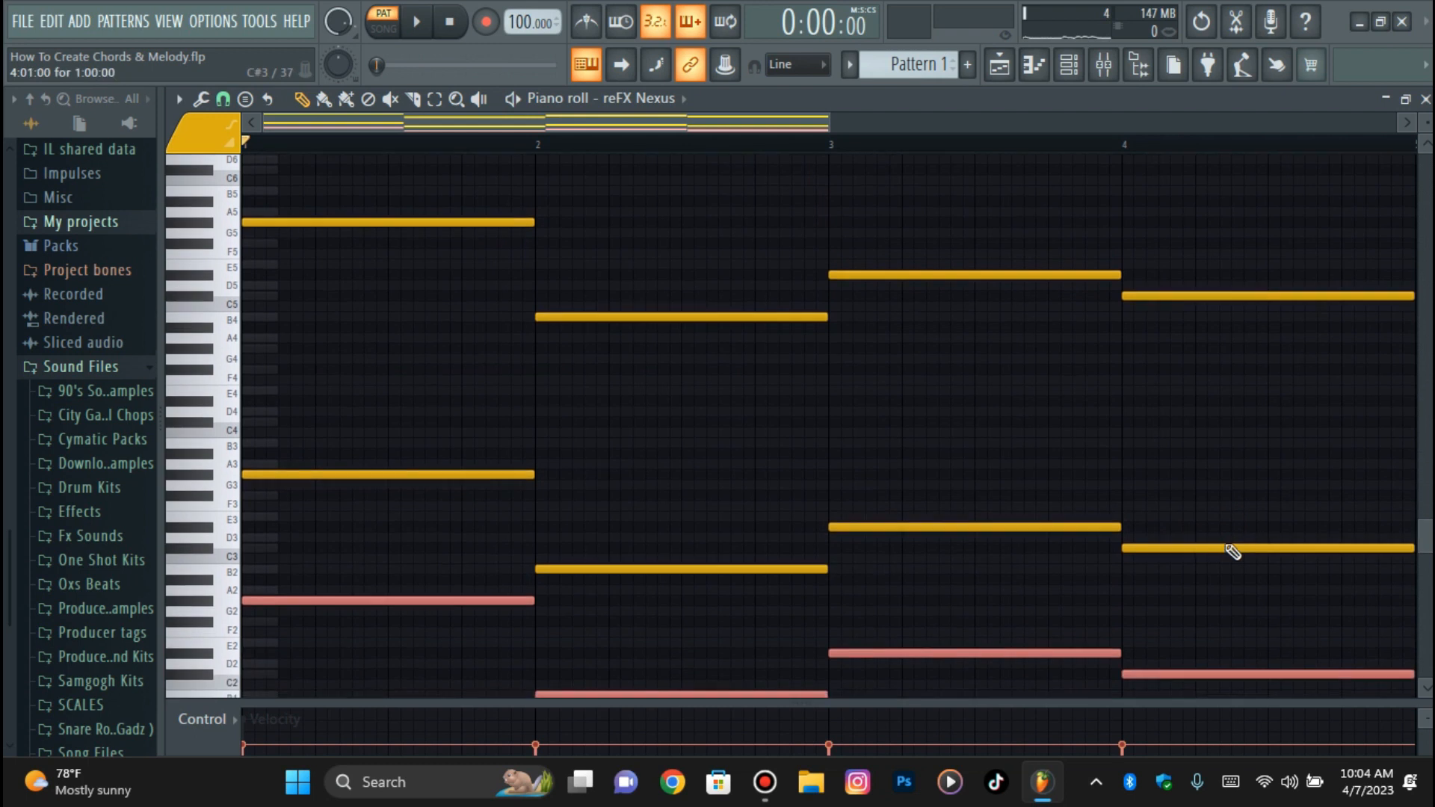
{"action": "key", "text": "space"}
{"action": "scroll", "coordinate": [1238, 554], "scroll_direction": "up", "scroll_amount": 2}
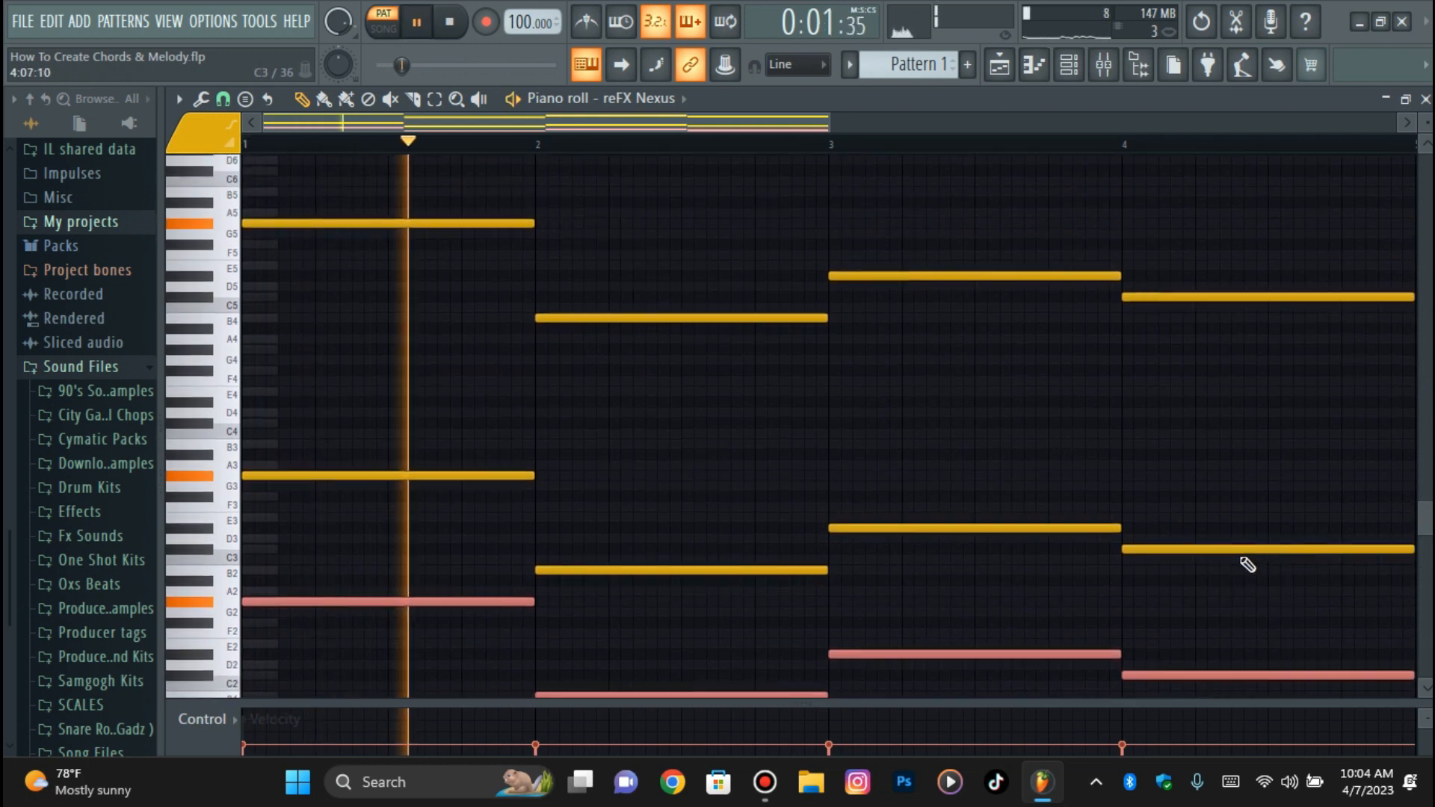
{"action": "left_click_drag", "start_coordinate": [1426, 122], "coordinate": [1426, 130]}
{"action": "scroll", "coordinate": [1105, 362], "scroll_direction": "up", "scroll_amount": 4}
{"action": "scroll", "coordinate": [1258, 442], "scroll_direction": "down", "scroll_amount": 1}
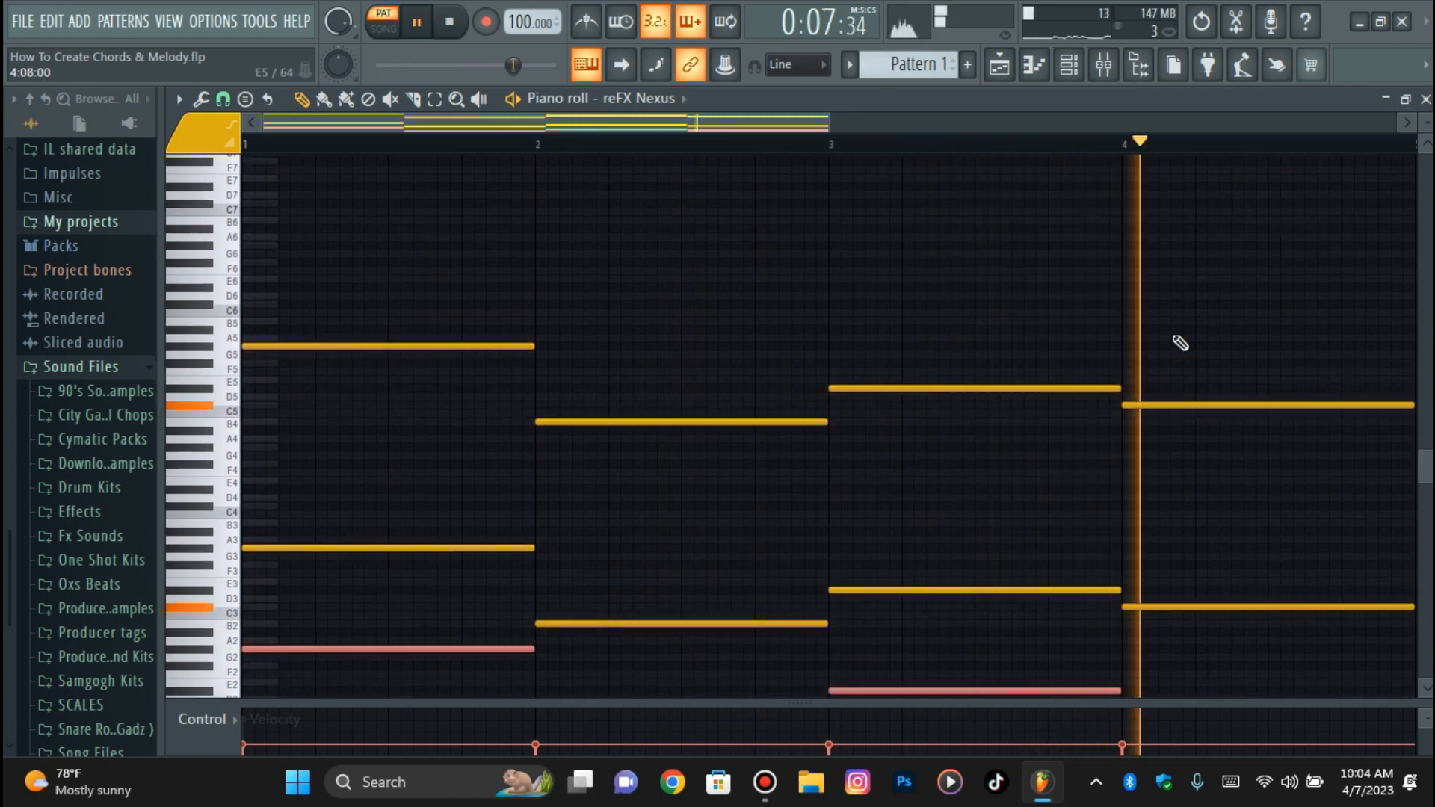
- Add a one-bar B5 note above G#5 in bar 1 and a one-bar D5 note above B4 in bar 2, playing the pattern
{"action": "left_click", "coordinate": [917, 342]}
{"action": "key", "text": "space"}
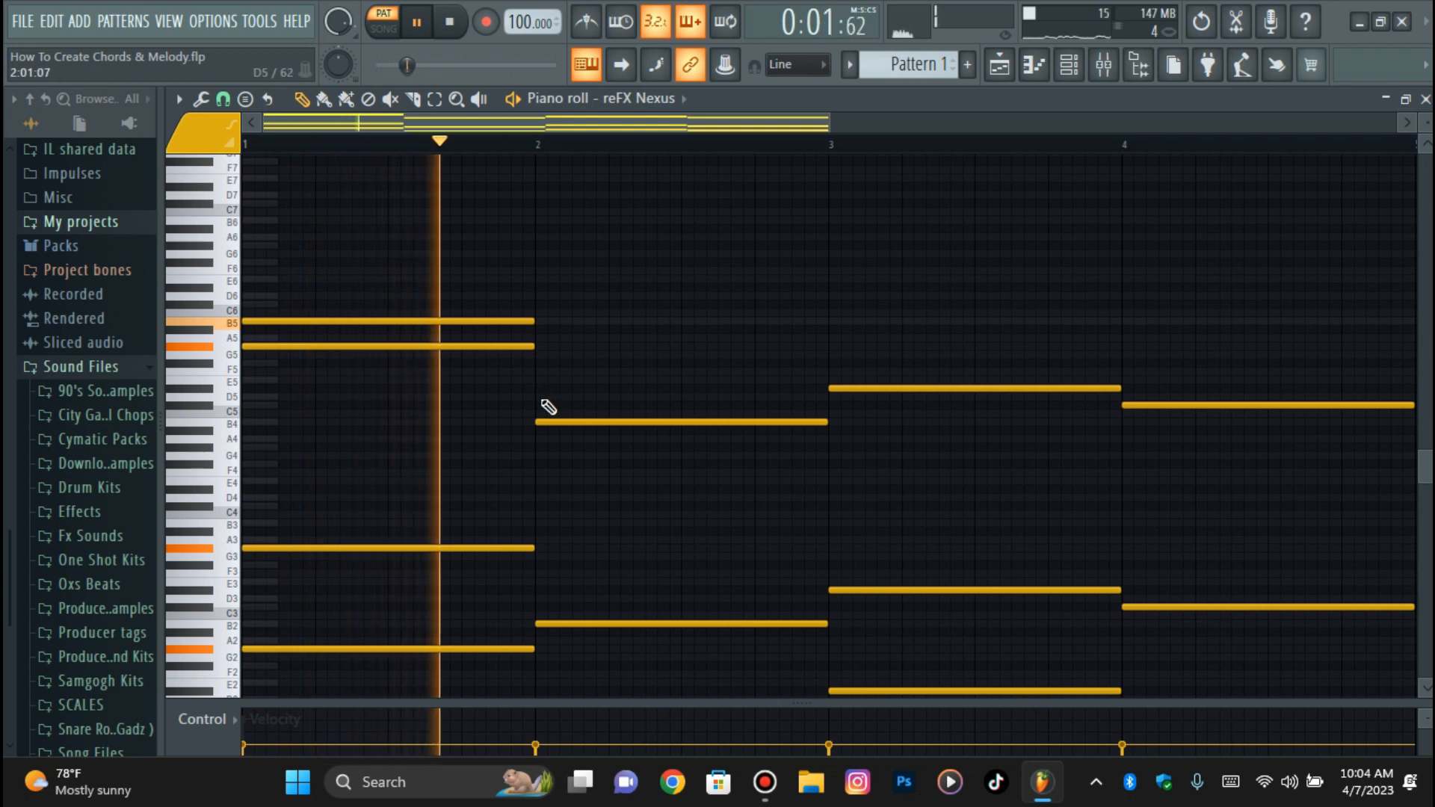
{"action": "key", "text": "space"}
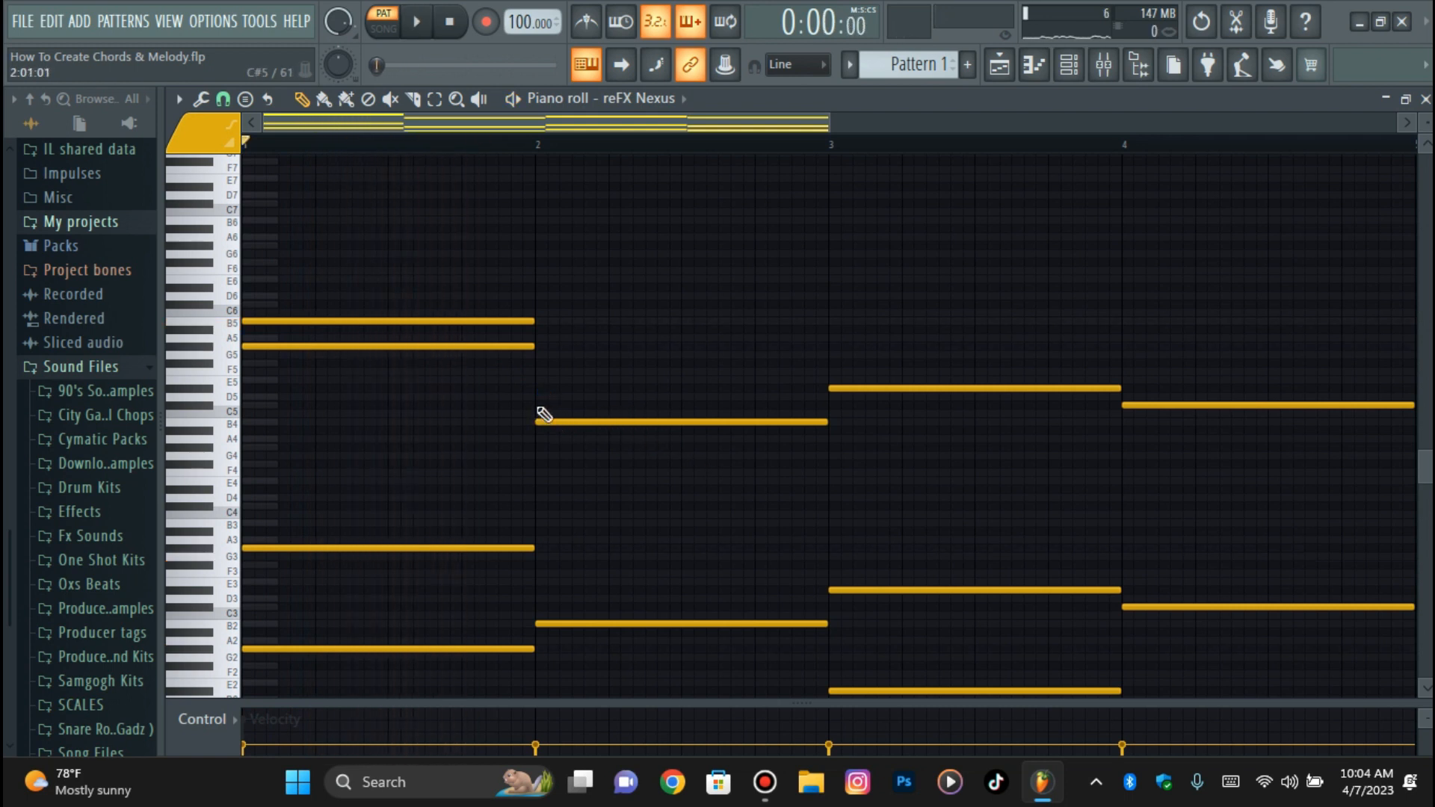
{"action": "key", "text": "space"}
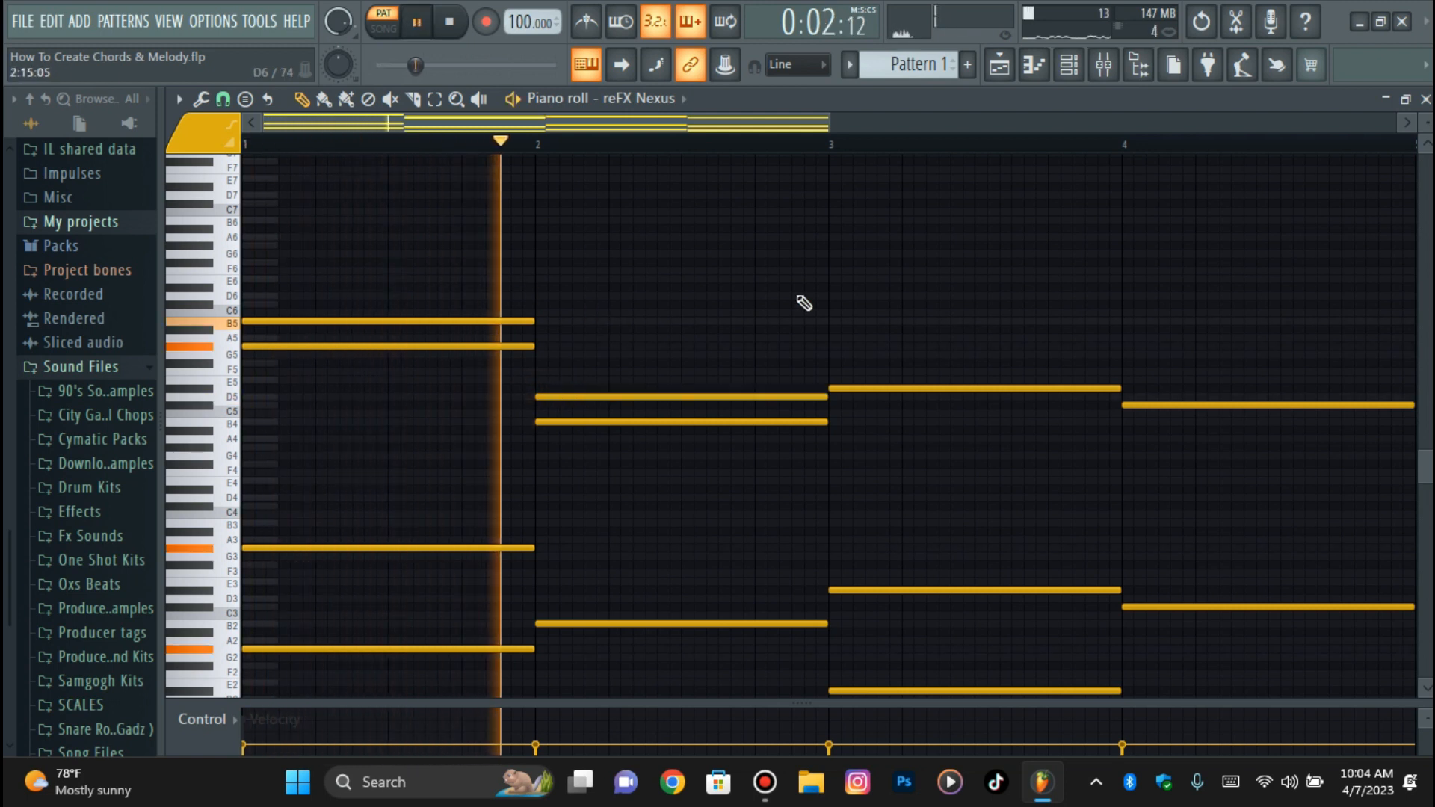
- Raise the D5 note in bar 2 to D#5, quantize it, and add a one-bar F#5 note above it
{"action": "key", "text": "space"}
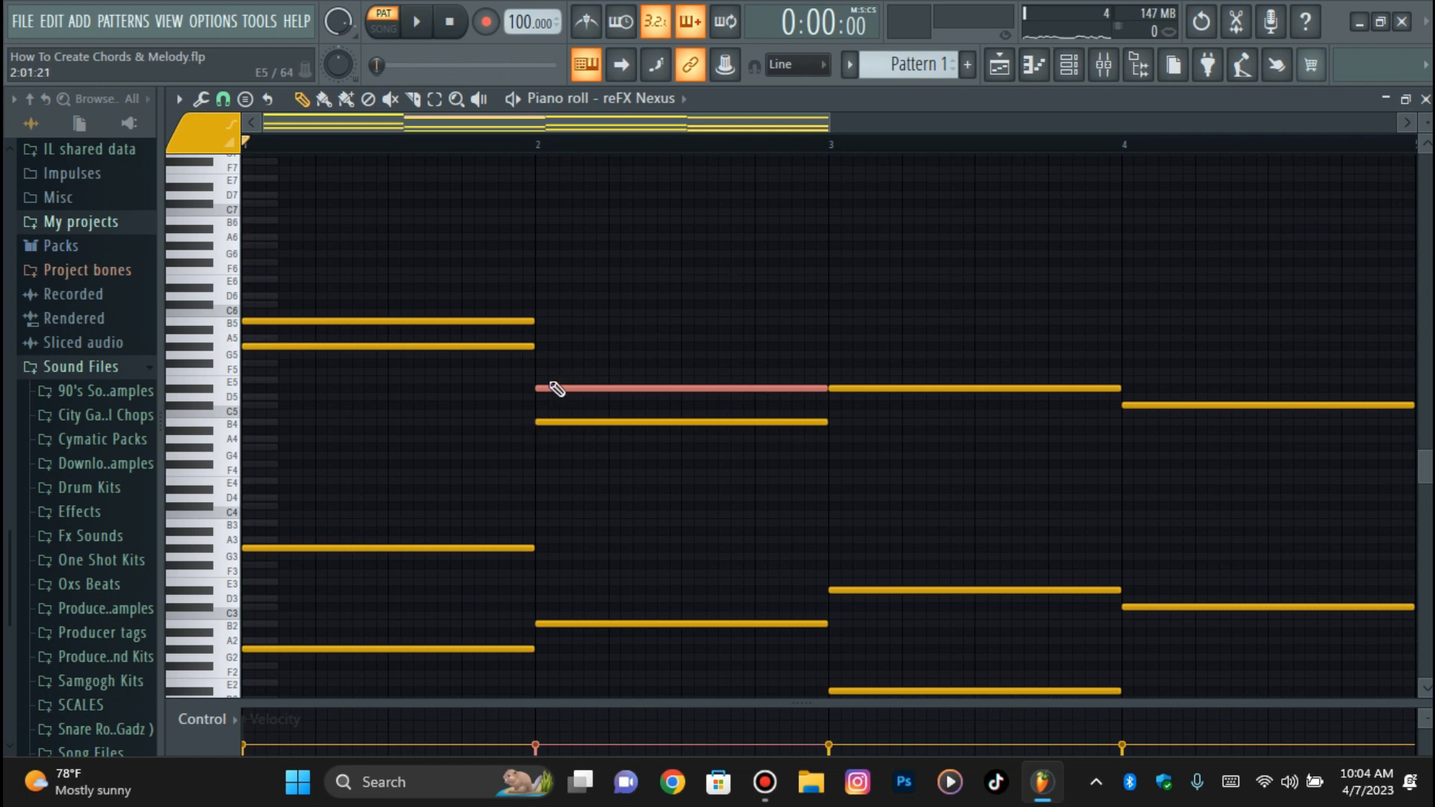
{"action": "key", "text": "alt+q"}
{"action": "key", "text": "Return"}
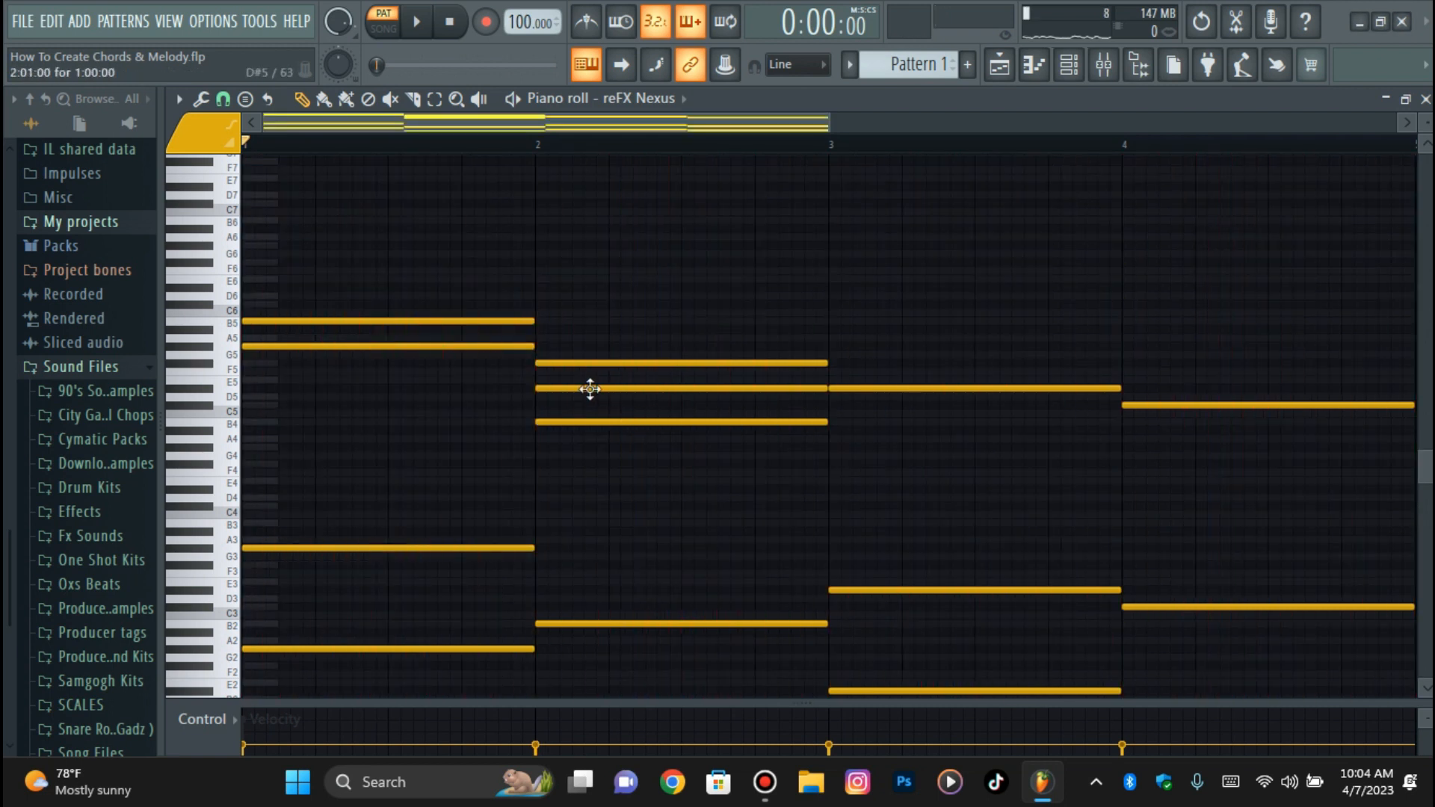
{"action": "key", "text": "space"}
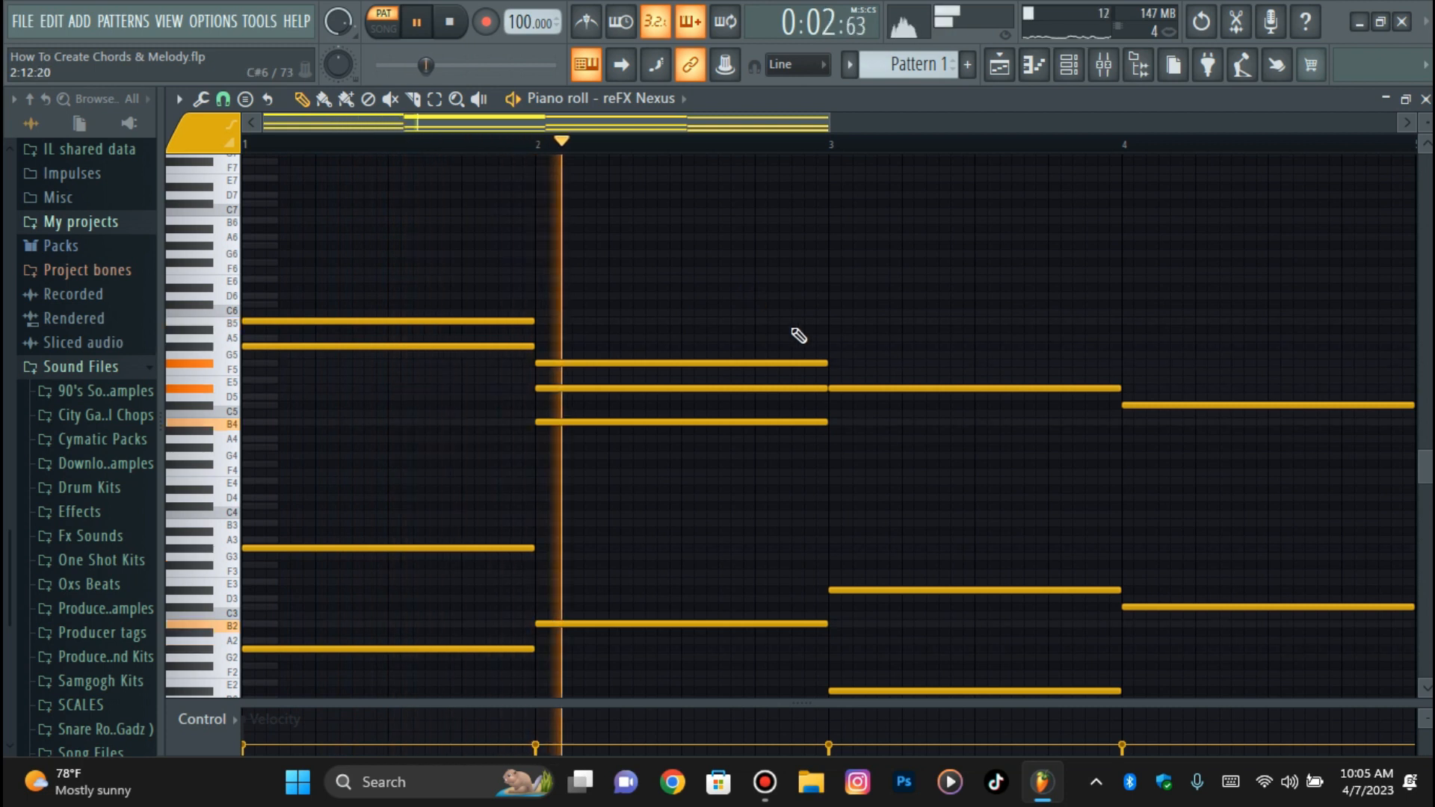
- Add a shortened F#5 note slightly after the start of bar 3 and an F5 note just after the start of bar 4
{"action": "left_click", "coordinate": [840, 363]}
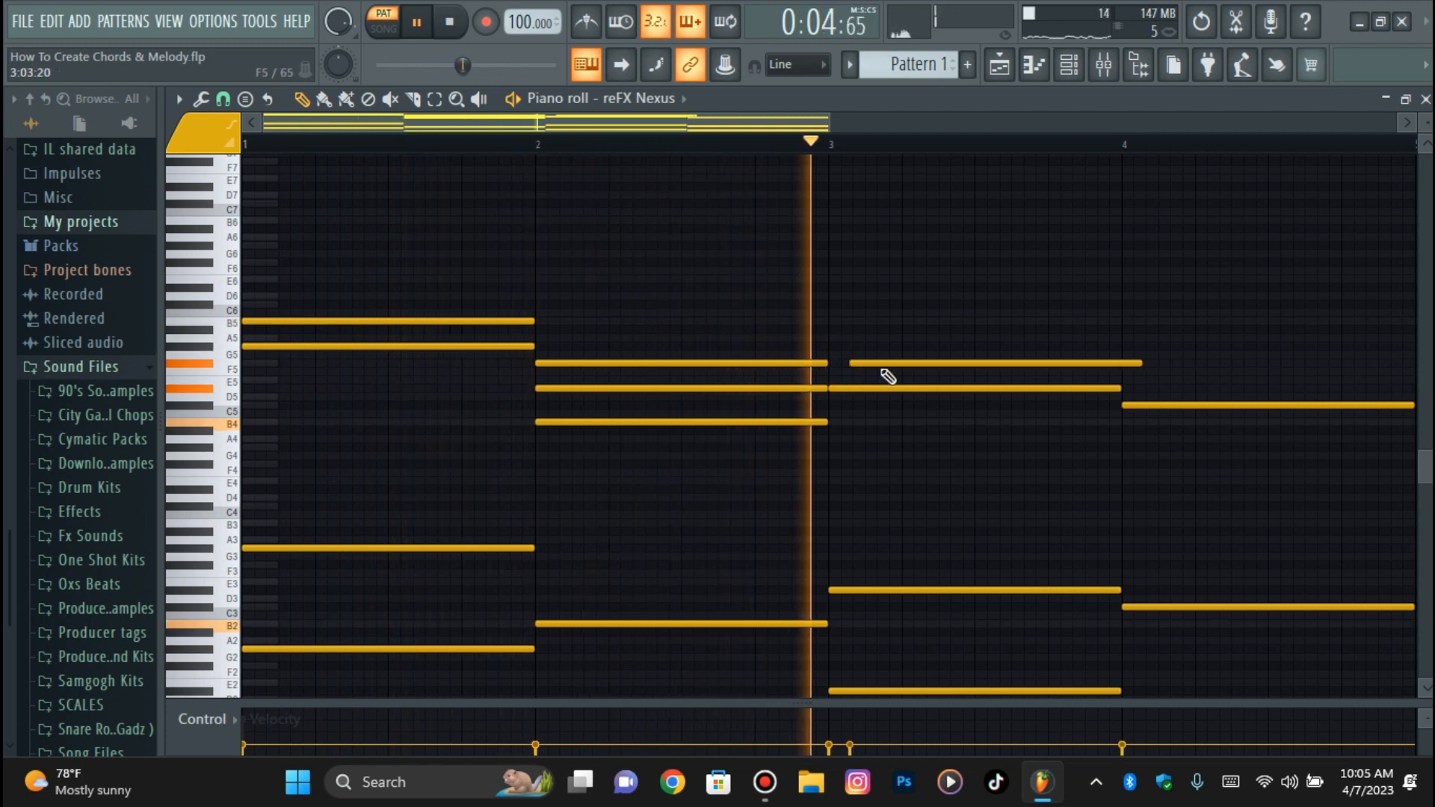
{"action": "left_click_drag", "start_coordinate": [1140, 364], "coordinate": [1100, 364]}
{"action": "left_click", "coordinate": [1131, 371]}
{"action": "key", "text": "space"}
{"action": "mouse_move", "coordinate": [1382, 371]}
{"action": "left_mouse_down"}
{"action": "mouse_move", "coordinate": [1411, 372]}
{"action": "mouse_move", "coordinate": [1366, 385]}
{"action": "left_mouse_up"}
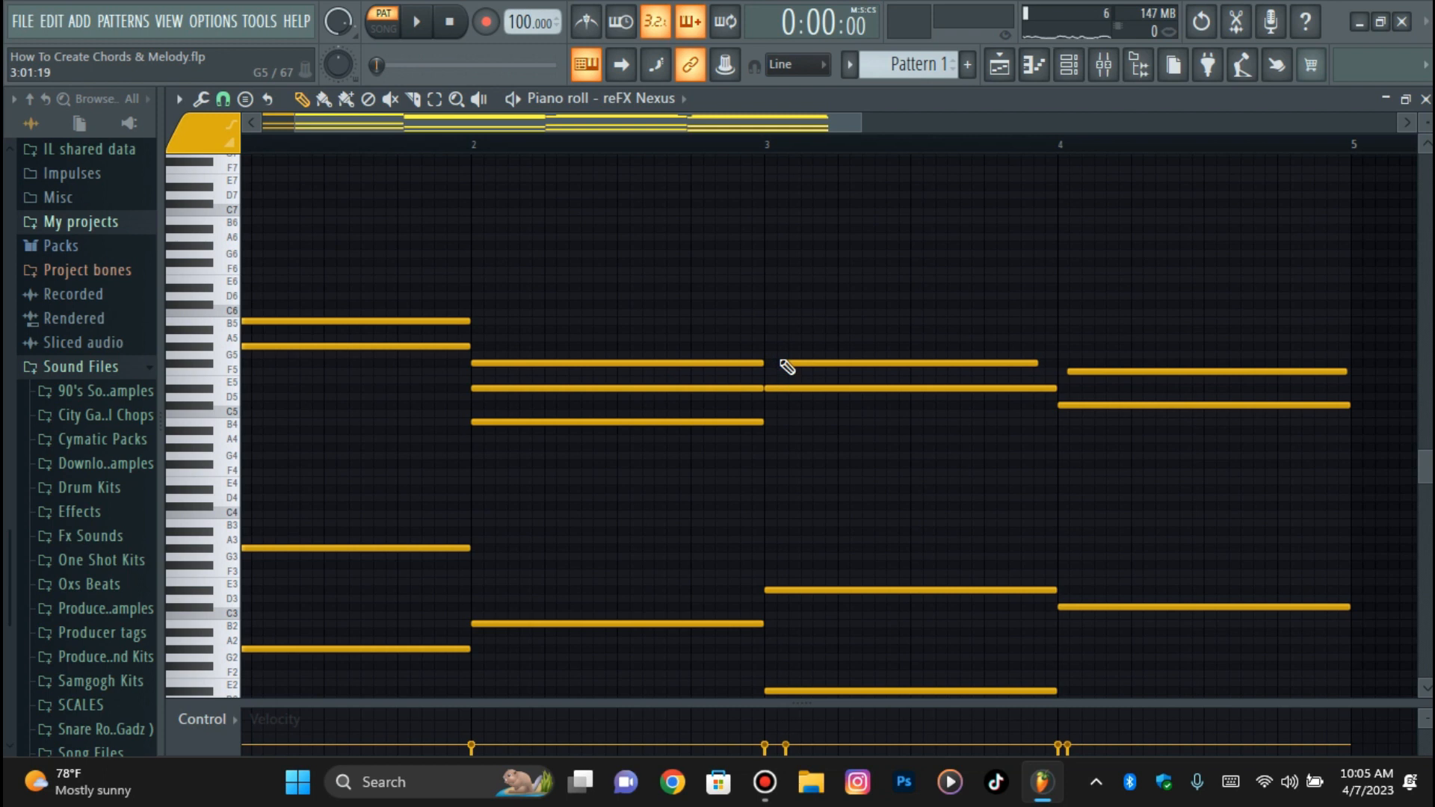
- Transpose the whole pattern up three semitones and nudge the A5 note in bar 3 slightly earlier during playback
{"action": "left_click_drag", "start_coordinate": [737, 122], "coordinate": [703, 118]}
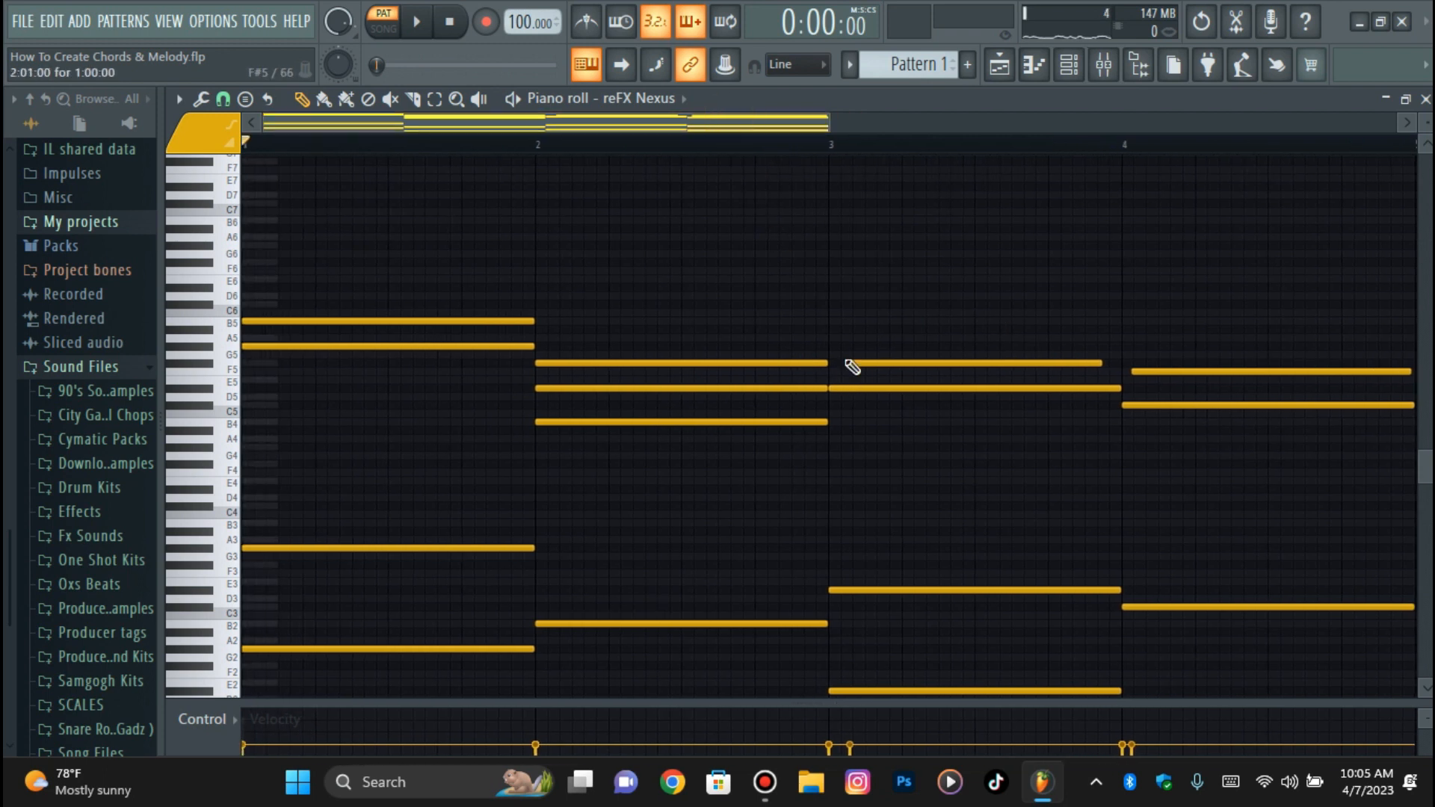
{"action": "scroll", "coordinate": [1173, 400], "scroll_direction": "down", "scroll_amount": 3}
{"action": "scroll", "coordinate": [1171, 403], "scroll_direction": "up", "scroll_amount": 3}
{"action": "scroll", "coordinate": [1171, 402], "scroll_direction": "down", "scroll_amount": 1}
{"action": "key", "text": "space"}
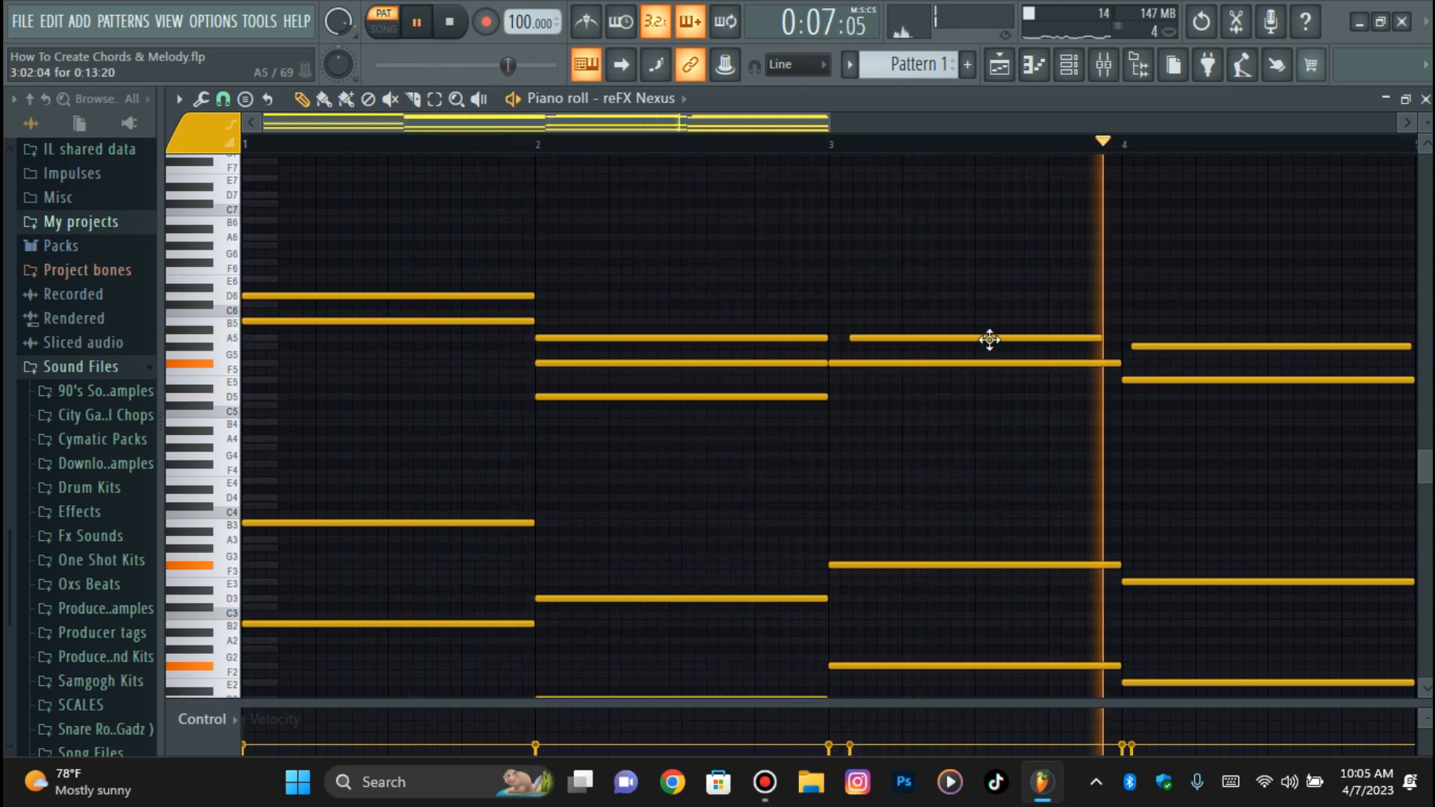
{"action": "left_click_drag", "start_coordinate": [984, 339], "coordinate": [980, 338]}
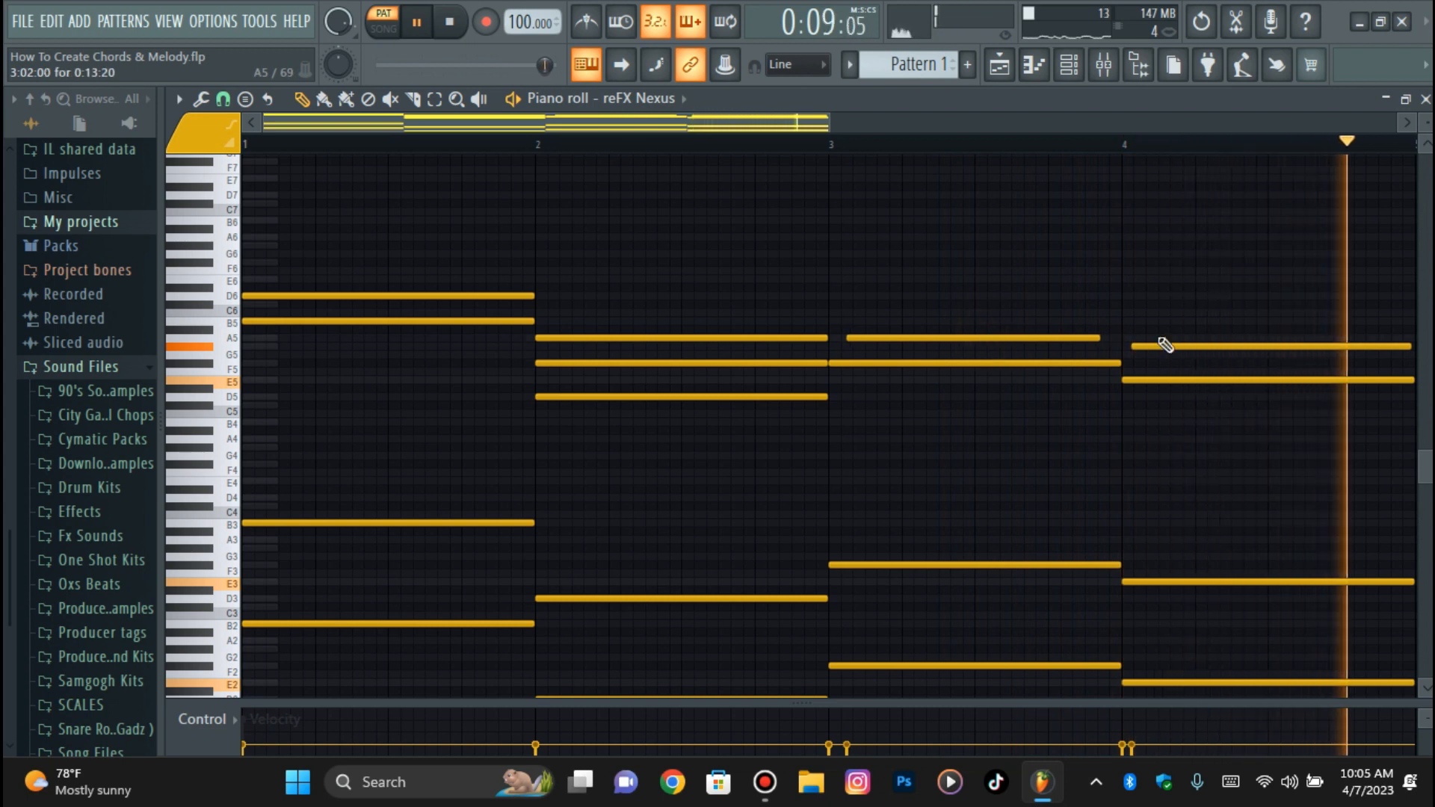
- Transpose the whole pattern down six semitones and add a G#5 note near the start of bar 2 during playback
{"action": "key", "text": "space"}
{"action": "key", "text": "Down"}
{"action": "key", "text": "Down"}
{"action": "key", "text": "Down"}
{"action": "key", "text": "Down"}
{"action": "key", "text": "Down"}
{"action": "key", "text": "Down"}
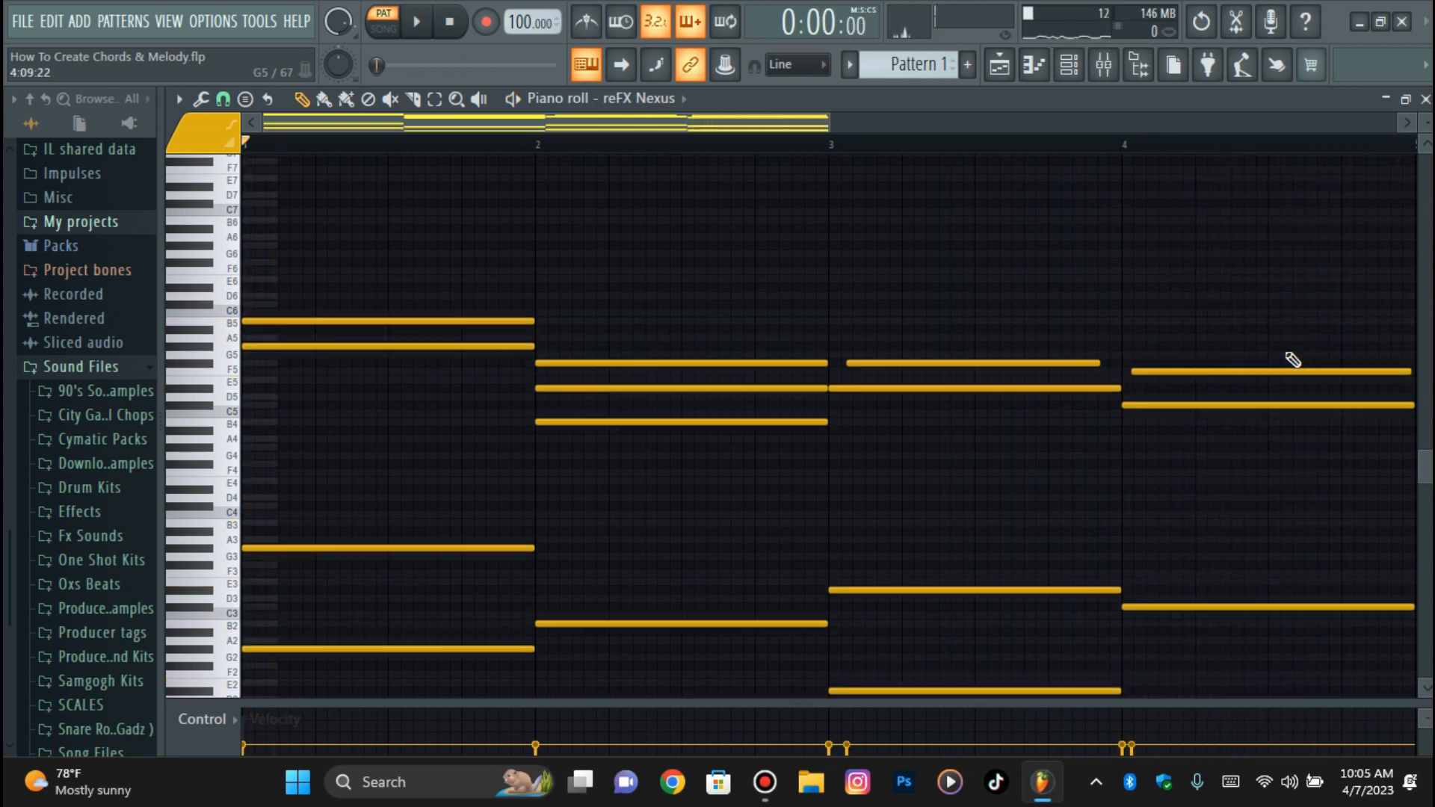
{"action": "key", "text": "space"}
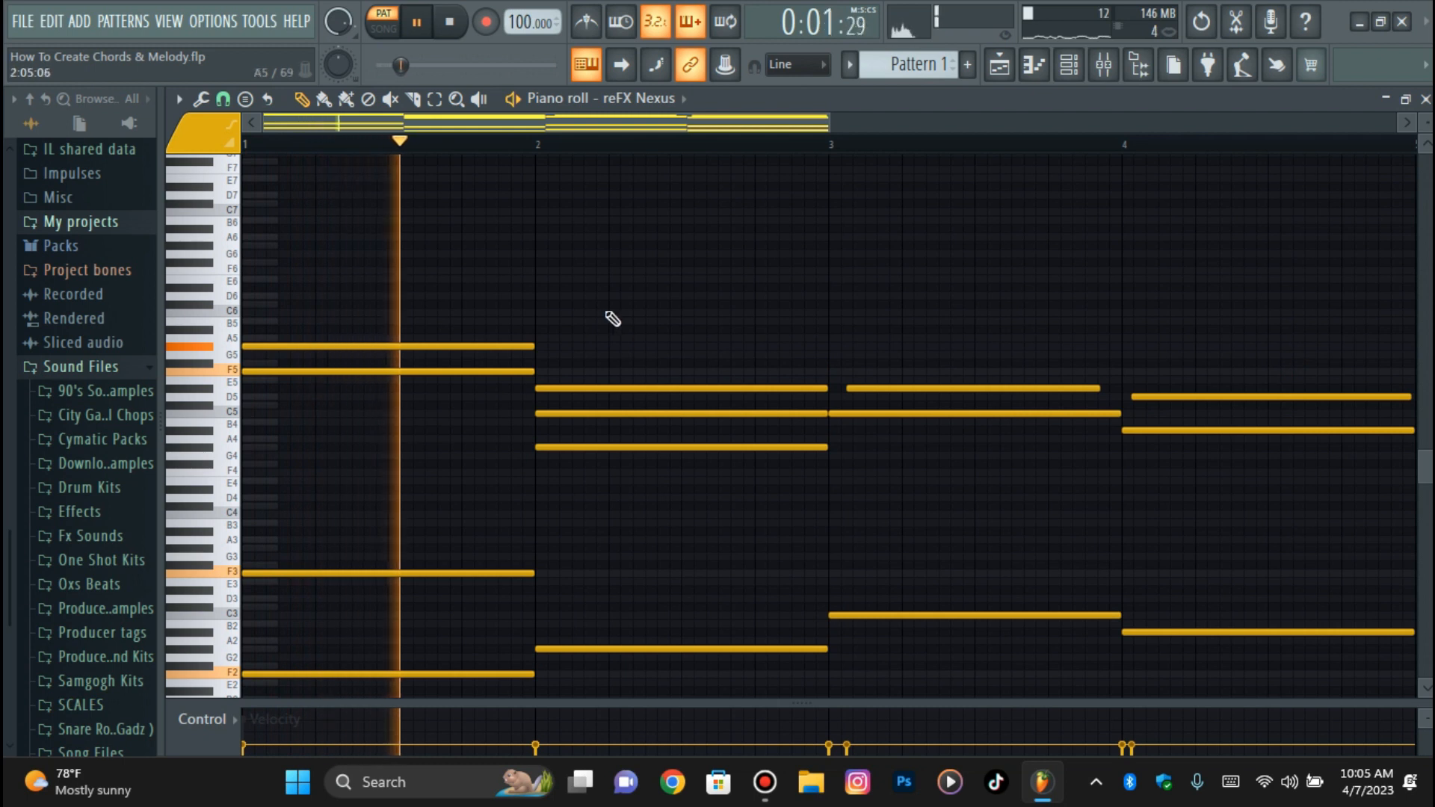
{"action": "left_click", "coordinate": [541, 346]}
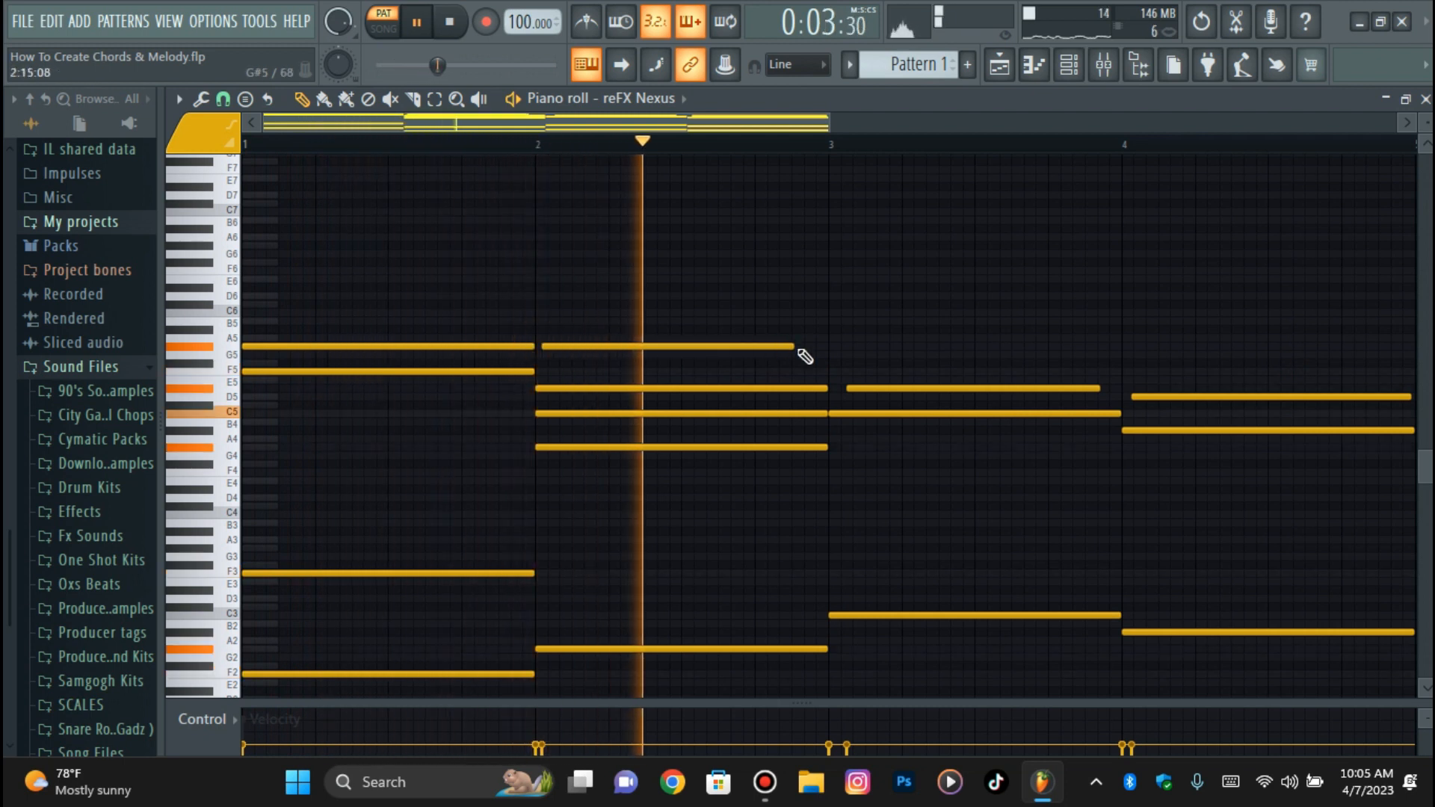
{"action": "left_click", "coordinate": [761, 363]}
{"action": "right_click", "coordinate": [903, 363]}
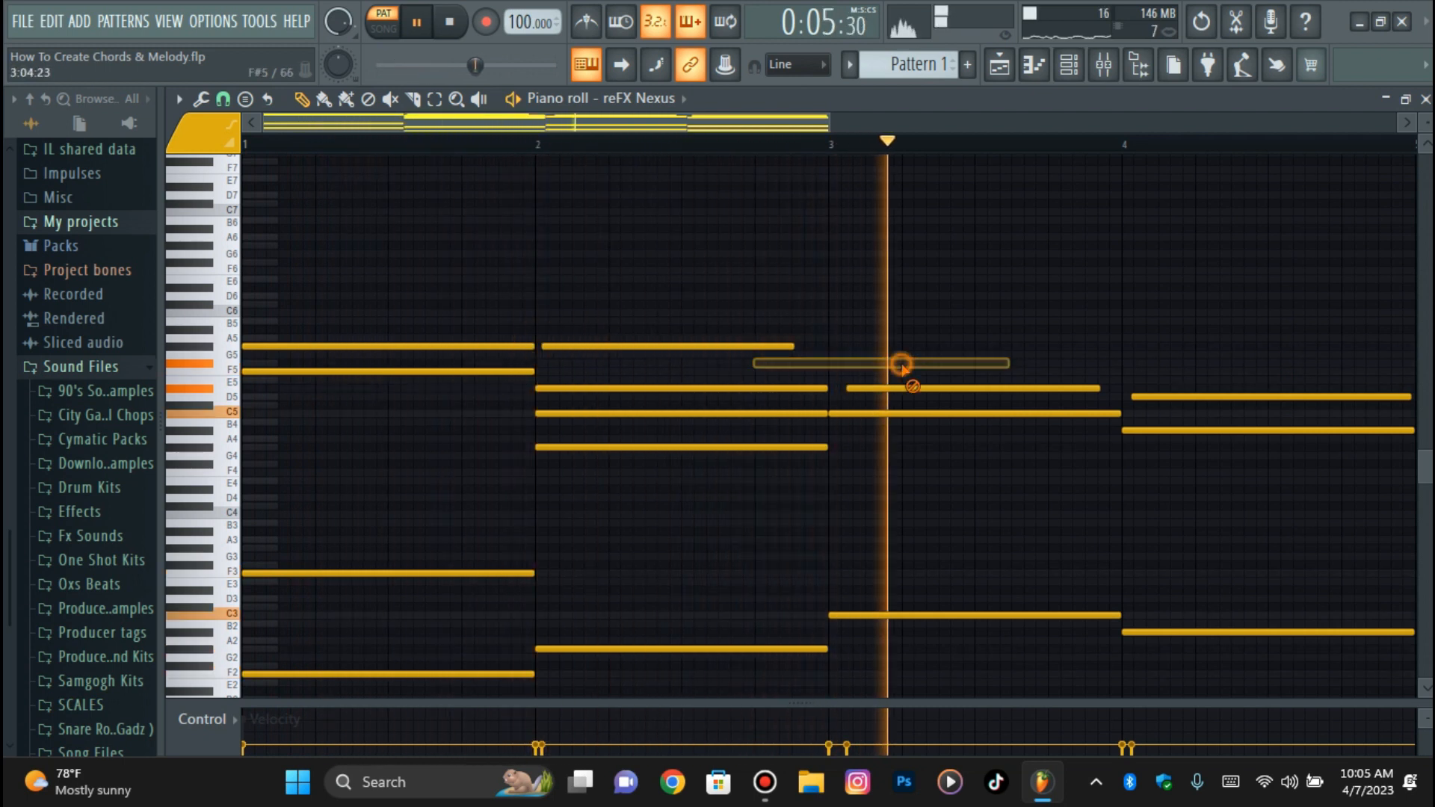
{"action": "left_click", "coordinate": [1132, 363]}
{"action": "right_click", "coordinate": [1246, 364]}
- Add a one-bar C6 note to the bar 1 chord, lower it one octave to C5, and play the pattern
{"action": "key", "text": "space"}
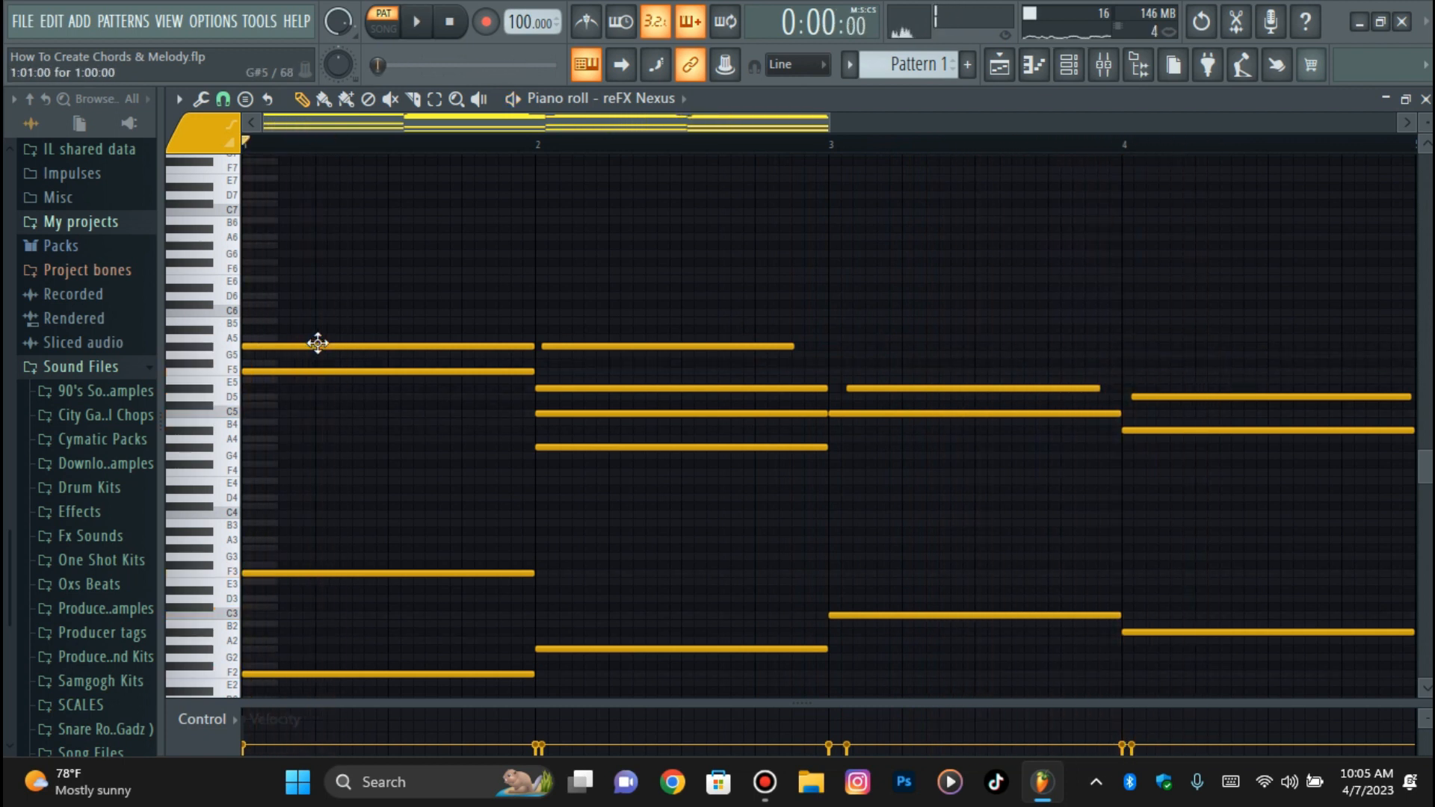
{"action": "key", "text": "space"}
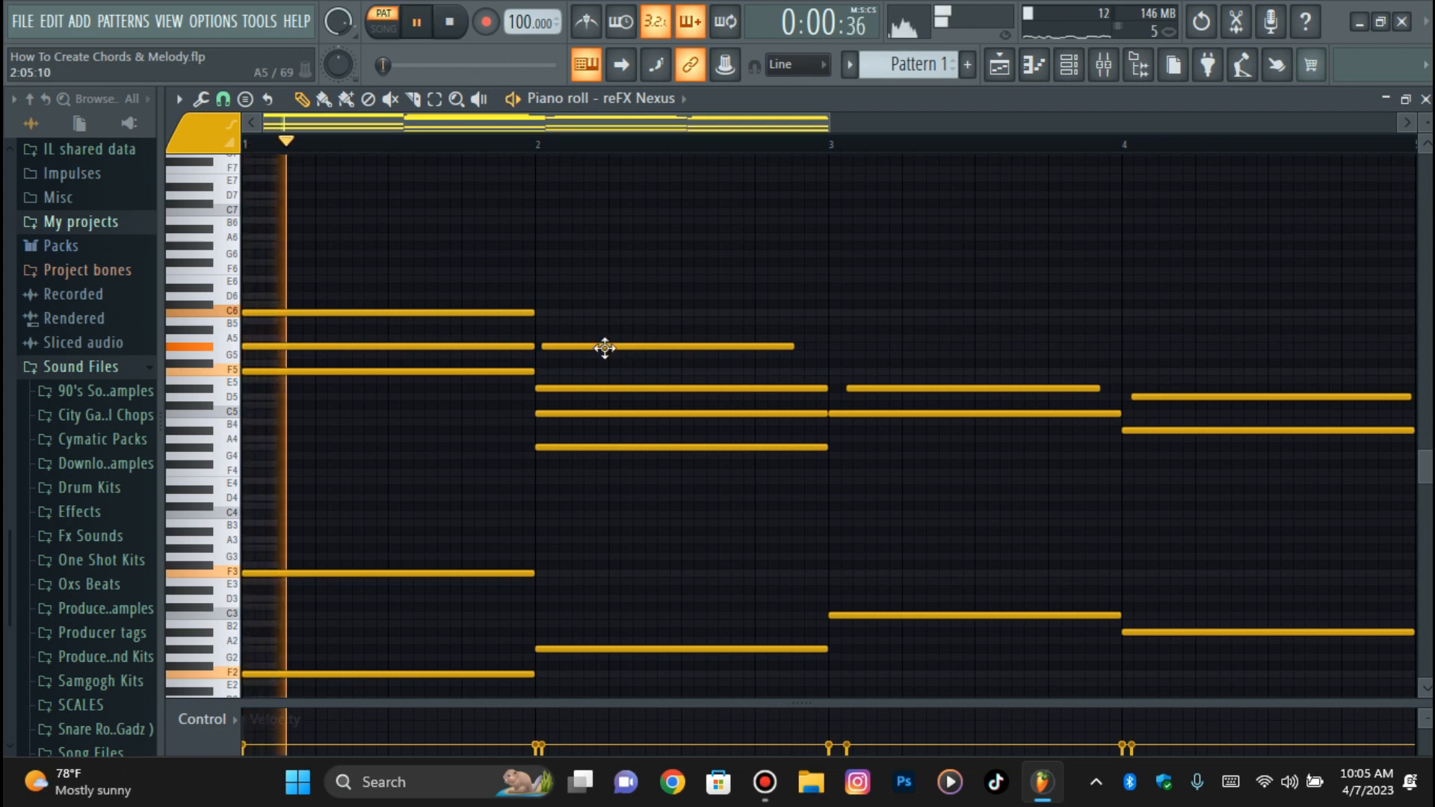
{"action": "left_click", "coordinate": [514, 313], "text": "ctrl"}
{"action": "key", "text": "space"}
{"action": "key", "text": "ctrl+Down"}
{"action": "key", "text": "space"}
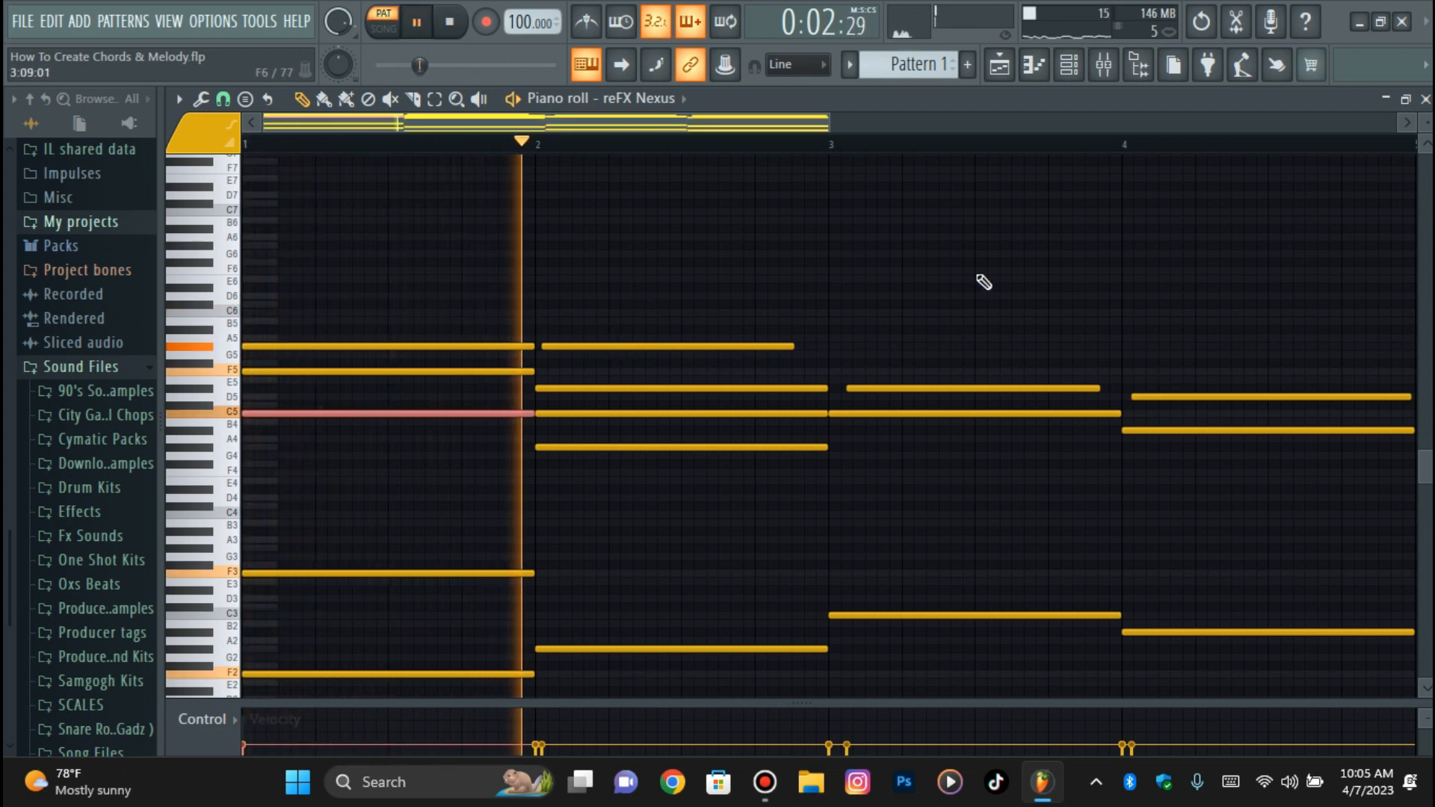
- Add a one-bar C5 note starting at the middle of bar 4 during playback and replay the pattern
{"action": "right_click", "coordinate": [993, 326]}
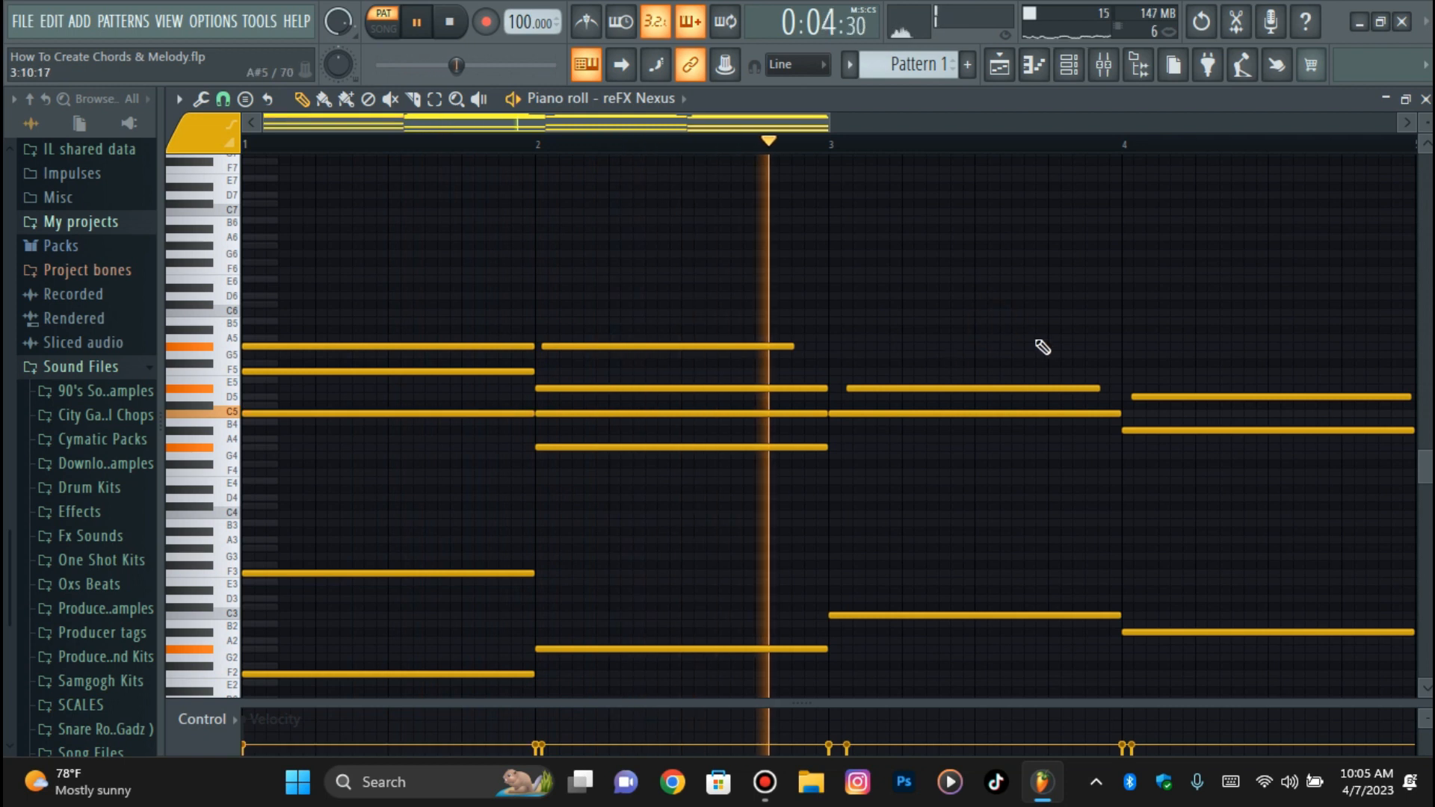
{"action": "scroll", "coordinate": [1042, 340], "scroll_direction": "down", "scroll_amount": 2}
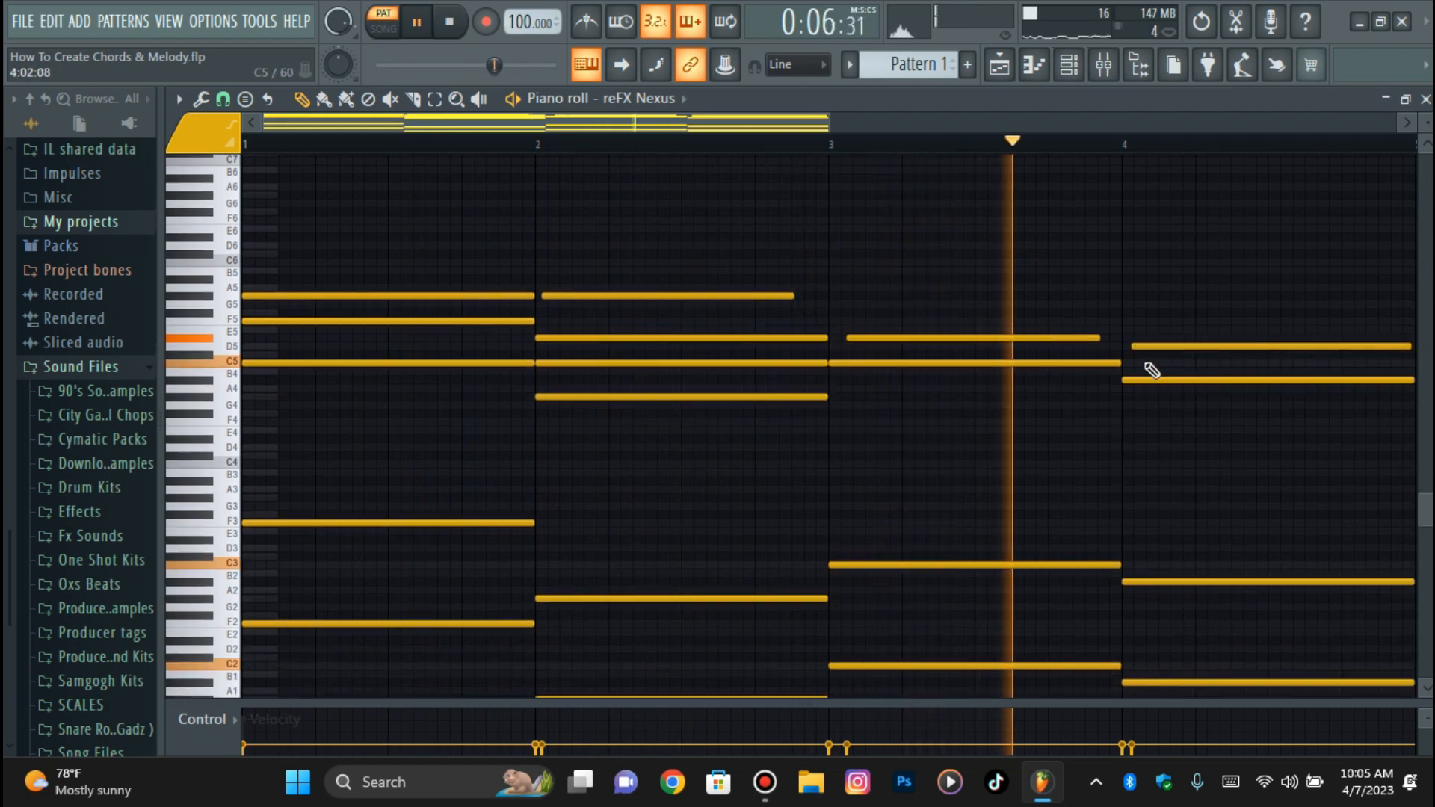
{"action": "left_click", "coordinate": [1268, 354]}
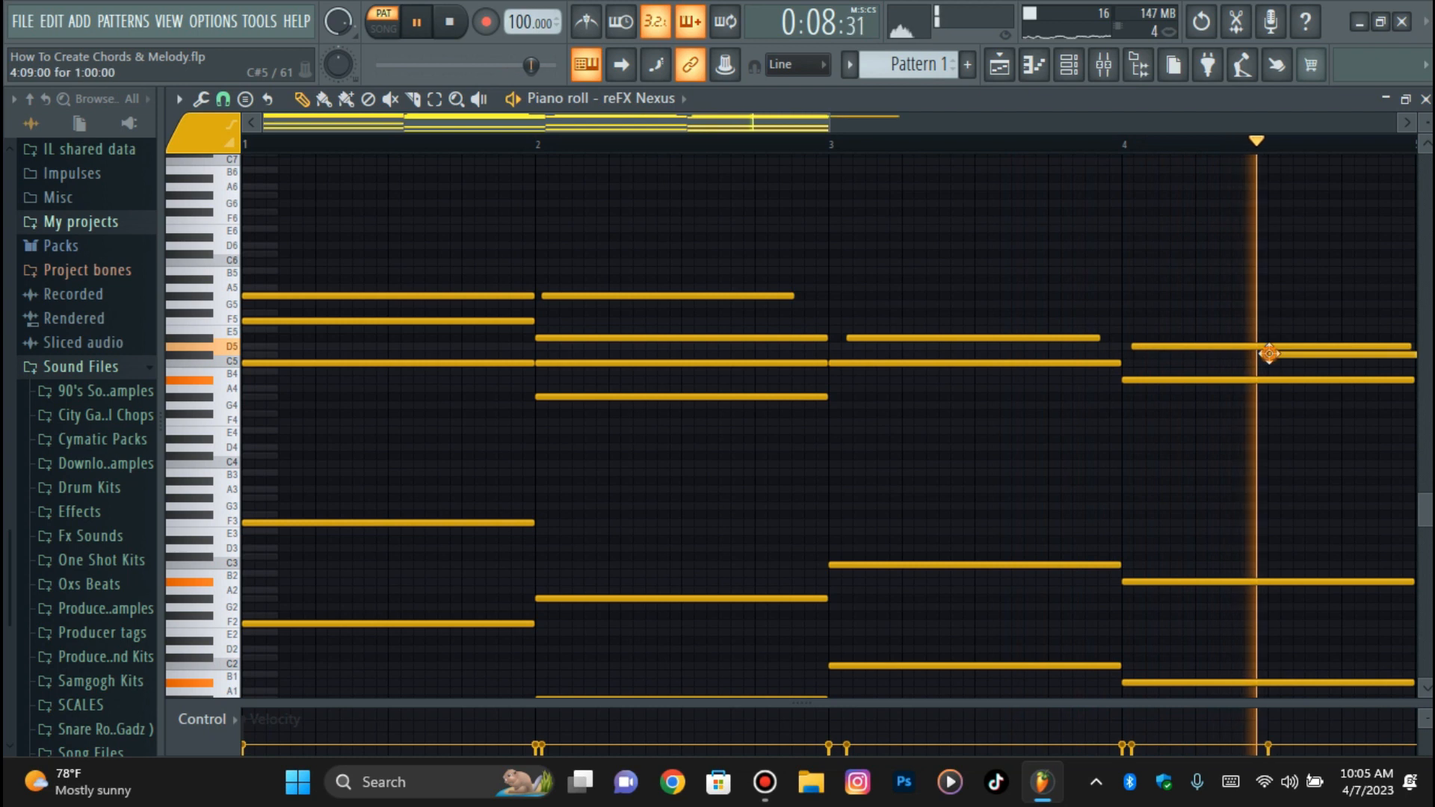
{"action": "key", "text": "space"}
{"action": "key", "text": "space"}
{"action": "key", "text": "space"}
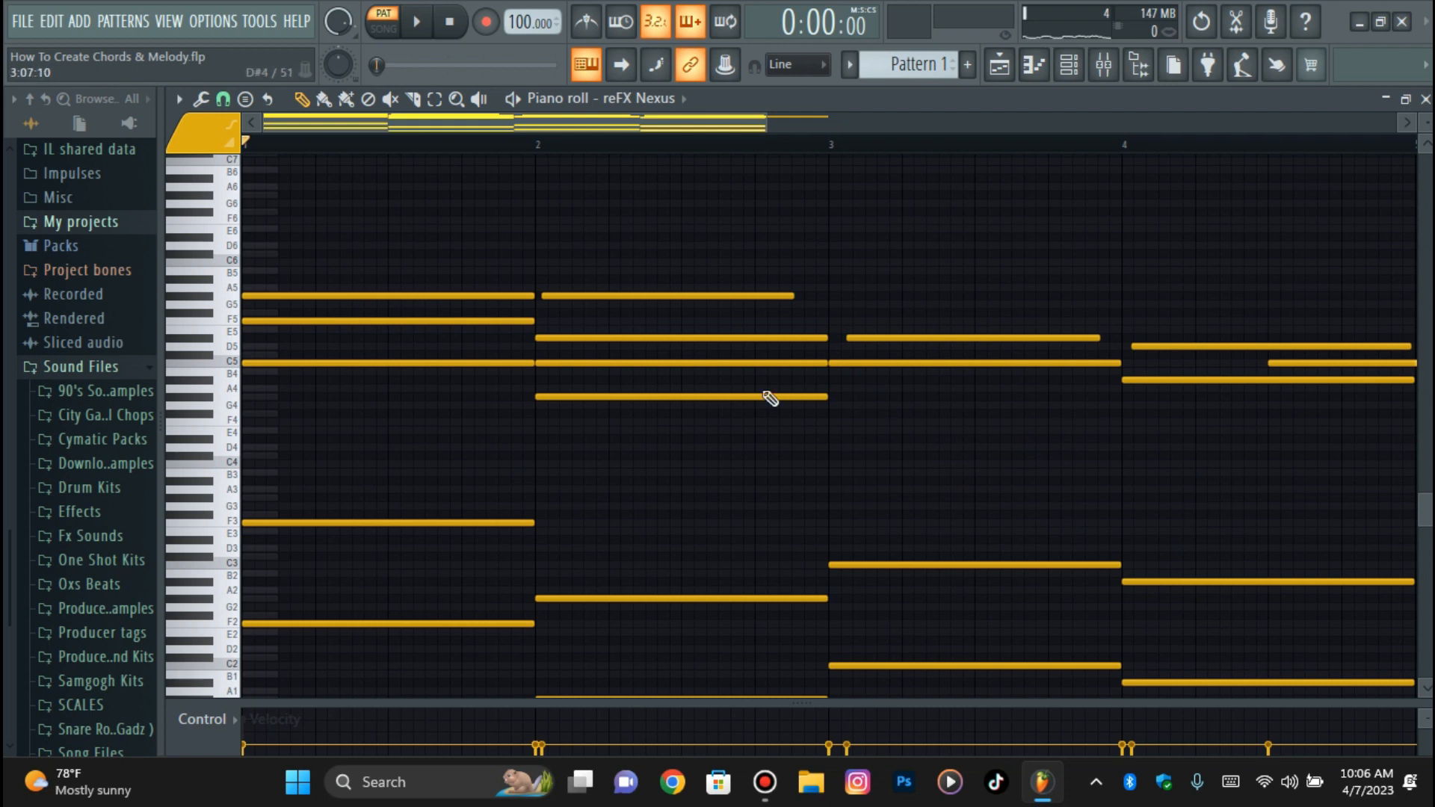
- Try an extra note near the end of bar 2 at F5 and D#5 while playing from late in bar 1
{"action": "left_click", "coordinate": [482, 142]}
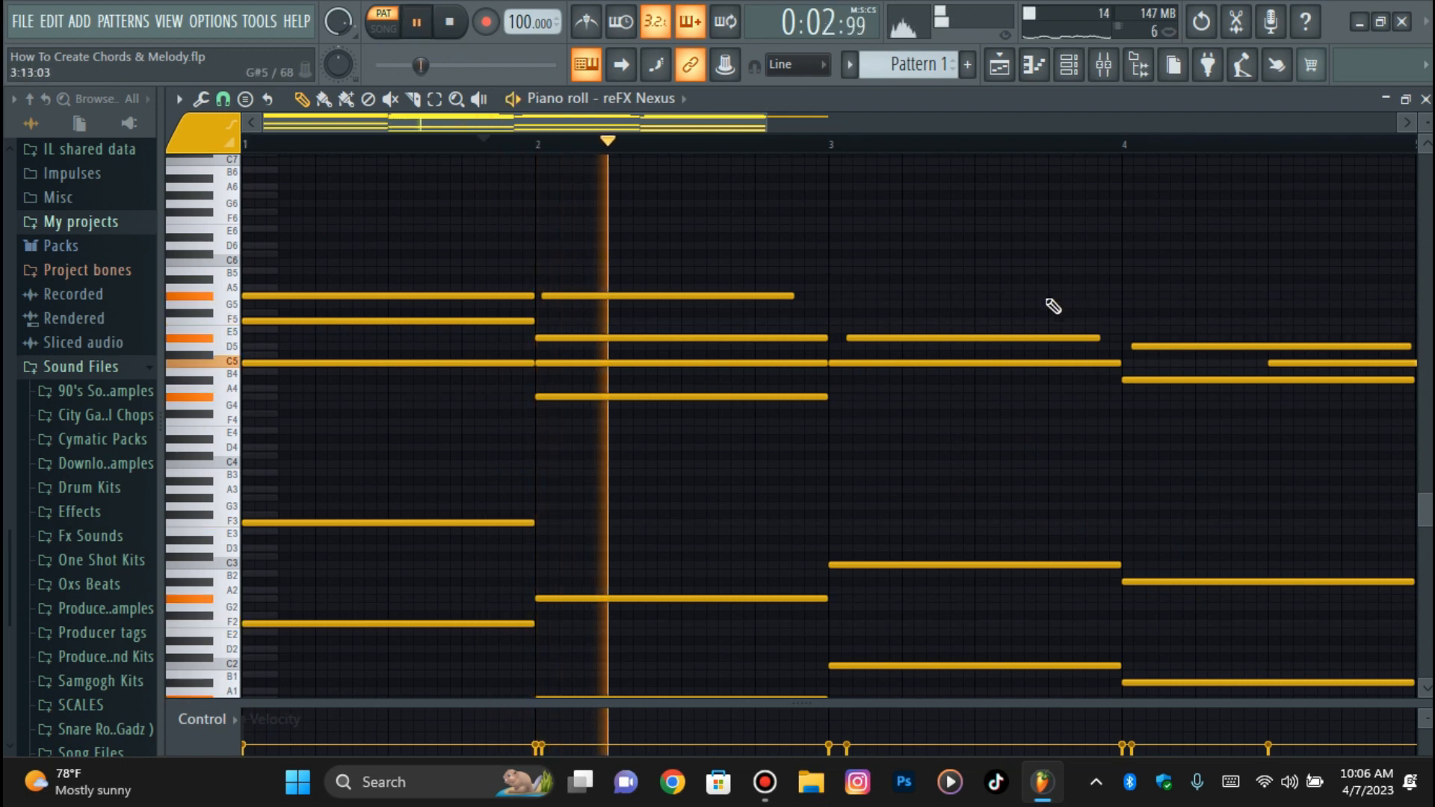
{"action": "key", "text": "space"}
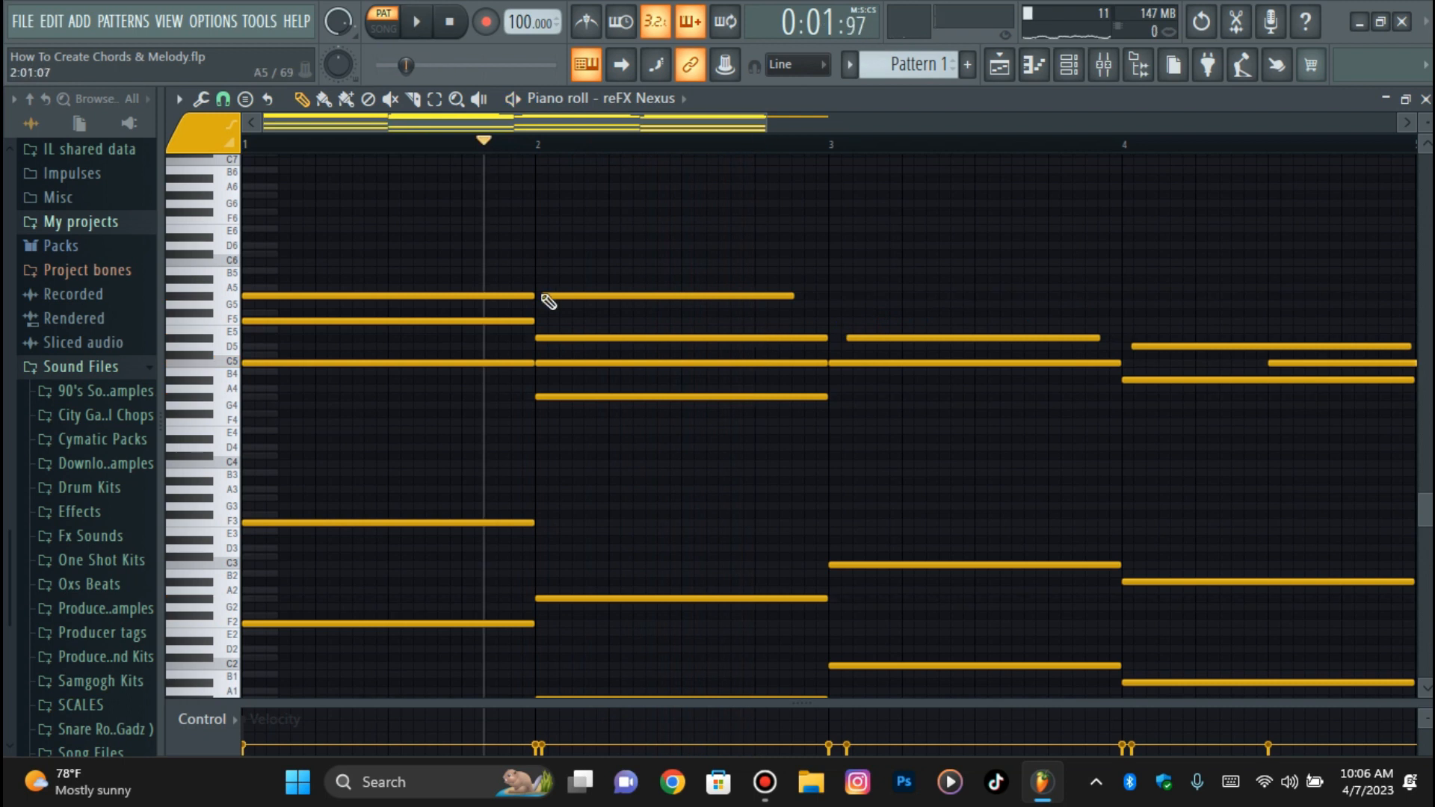
{"action": "key", "text": "space"}
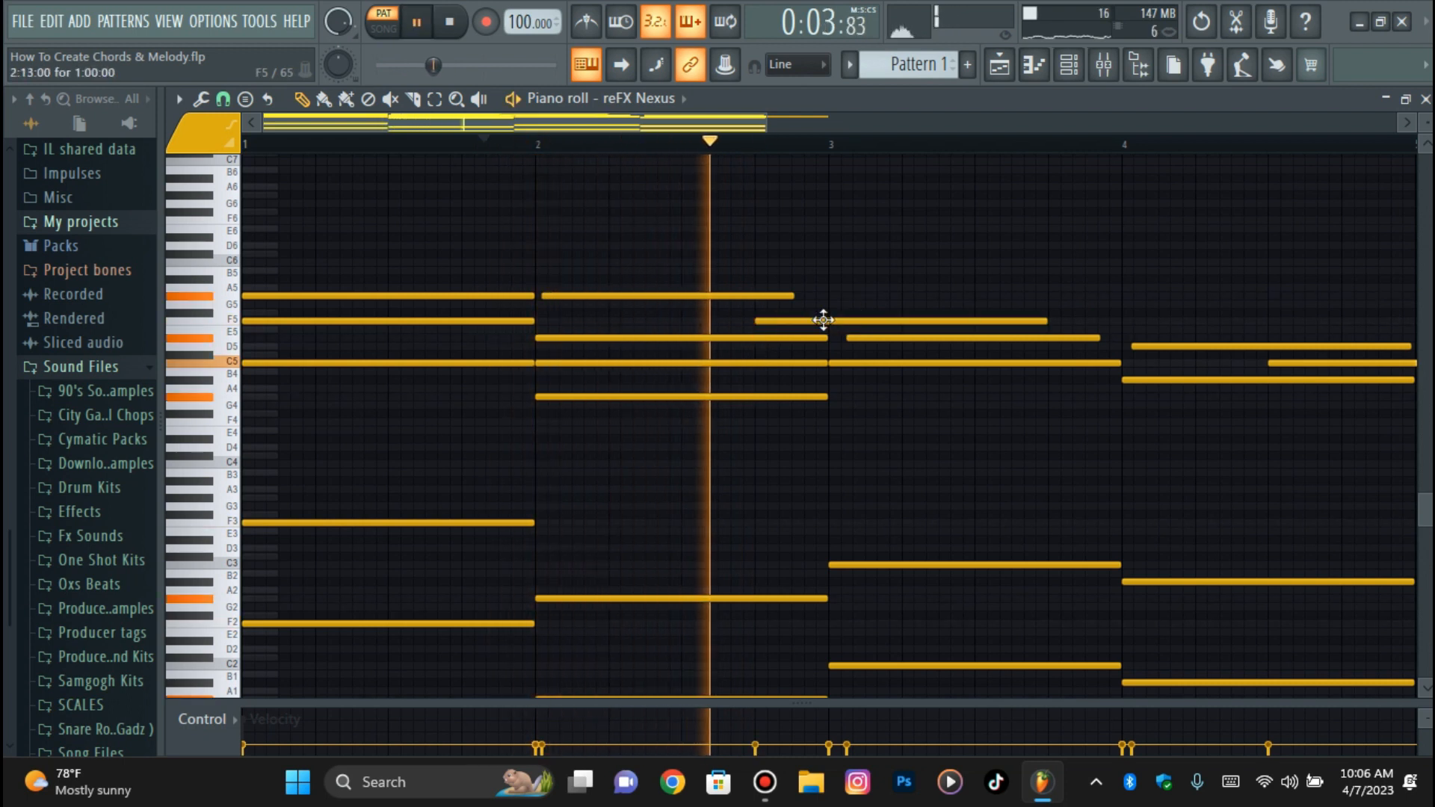
{"action": "key", "text": "space"}
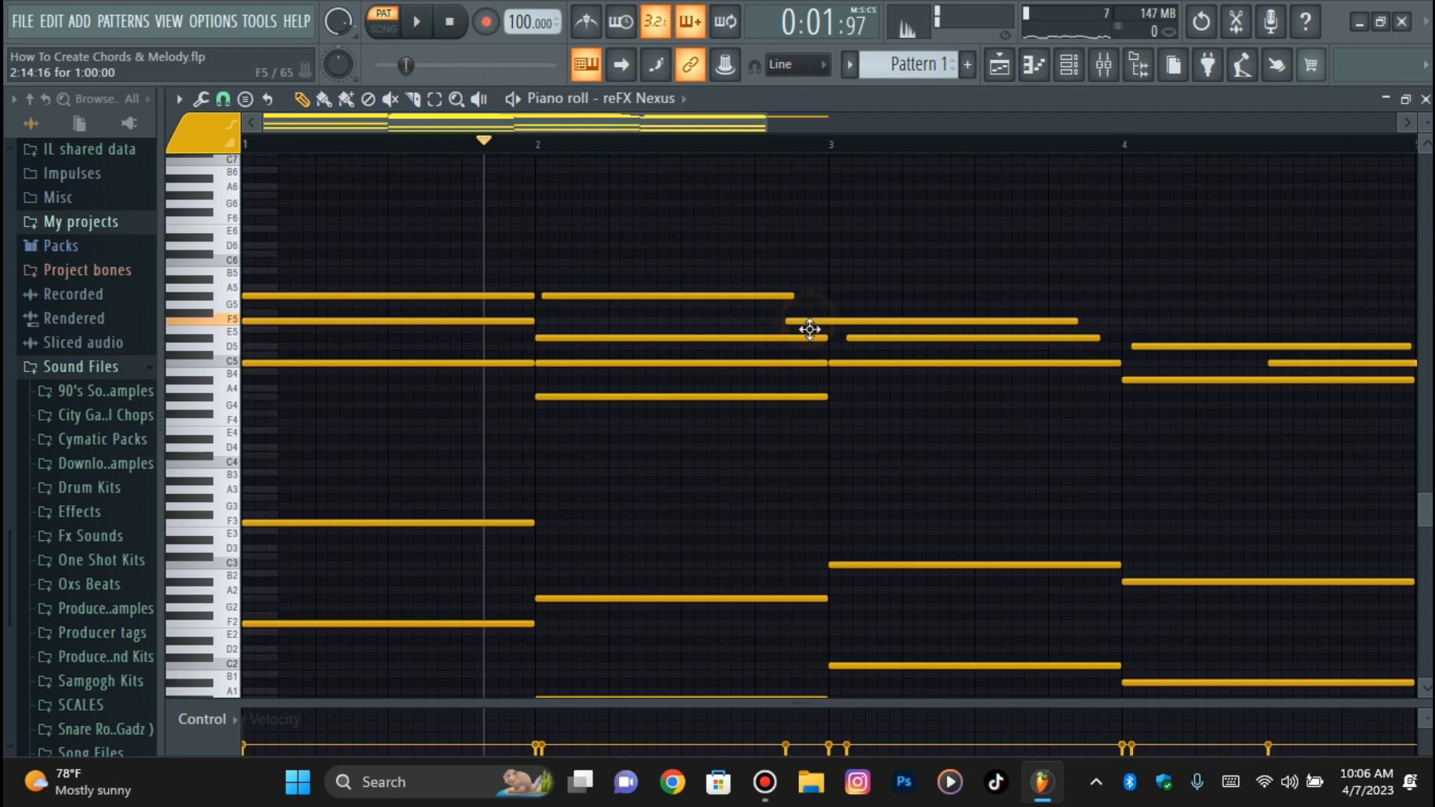
{"action": "key", "text": "space"}
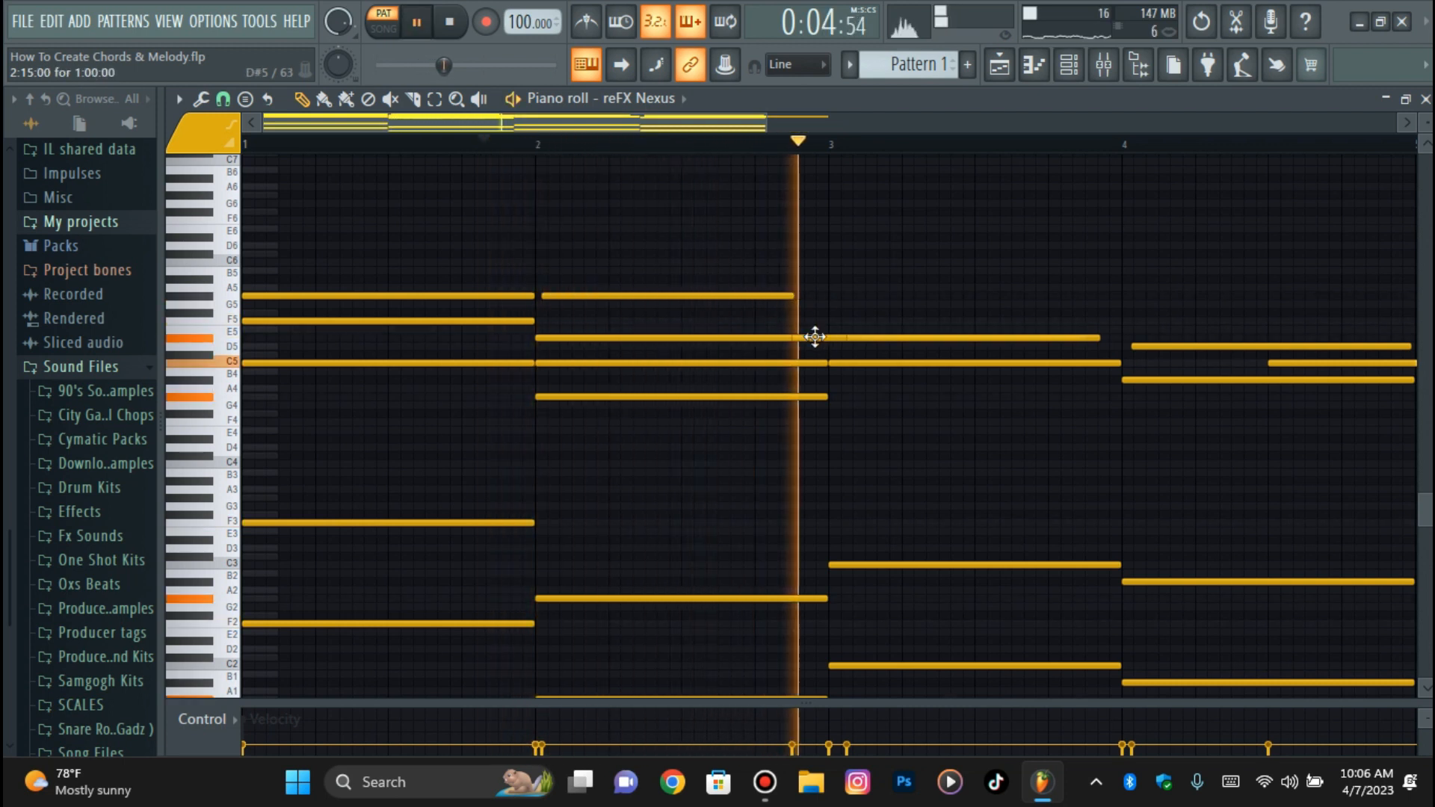
{"action": "key", "text": "space"}
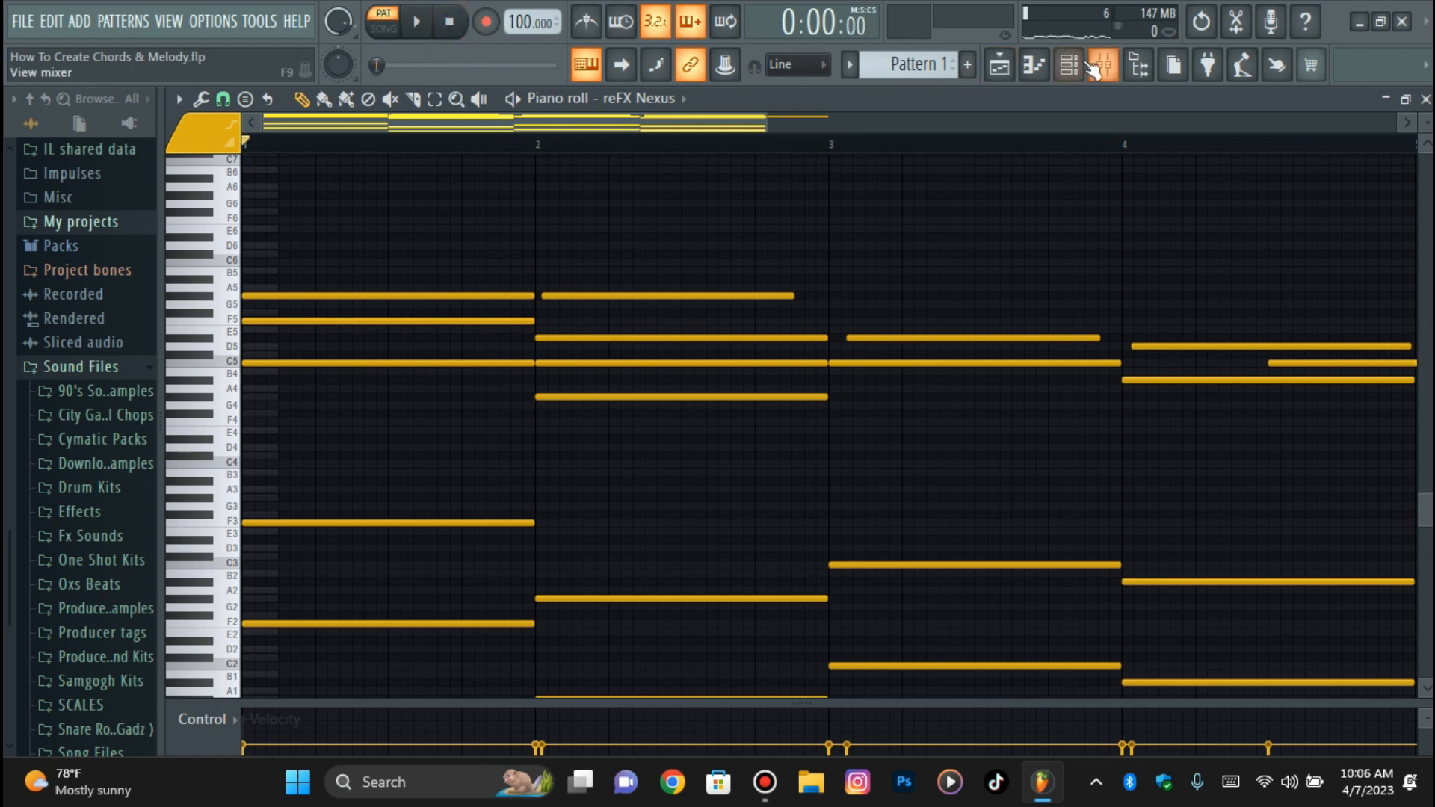
- Set the reFX Nexus channel's root note to E5, play the pattern and return to the piano roll
{"action": "left_click", "coordinate": [1069, 65]}
{"action": "left_click", "coordinate": [486, 183]}
{"action": "left_click", "coordinate": [331, 224]}
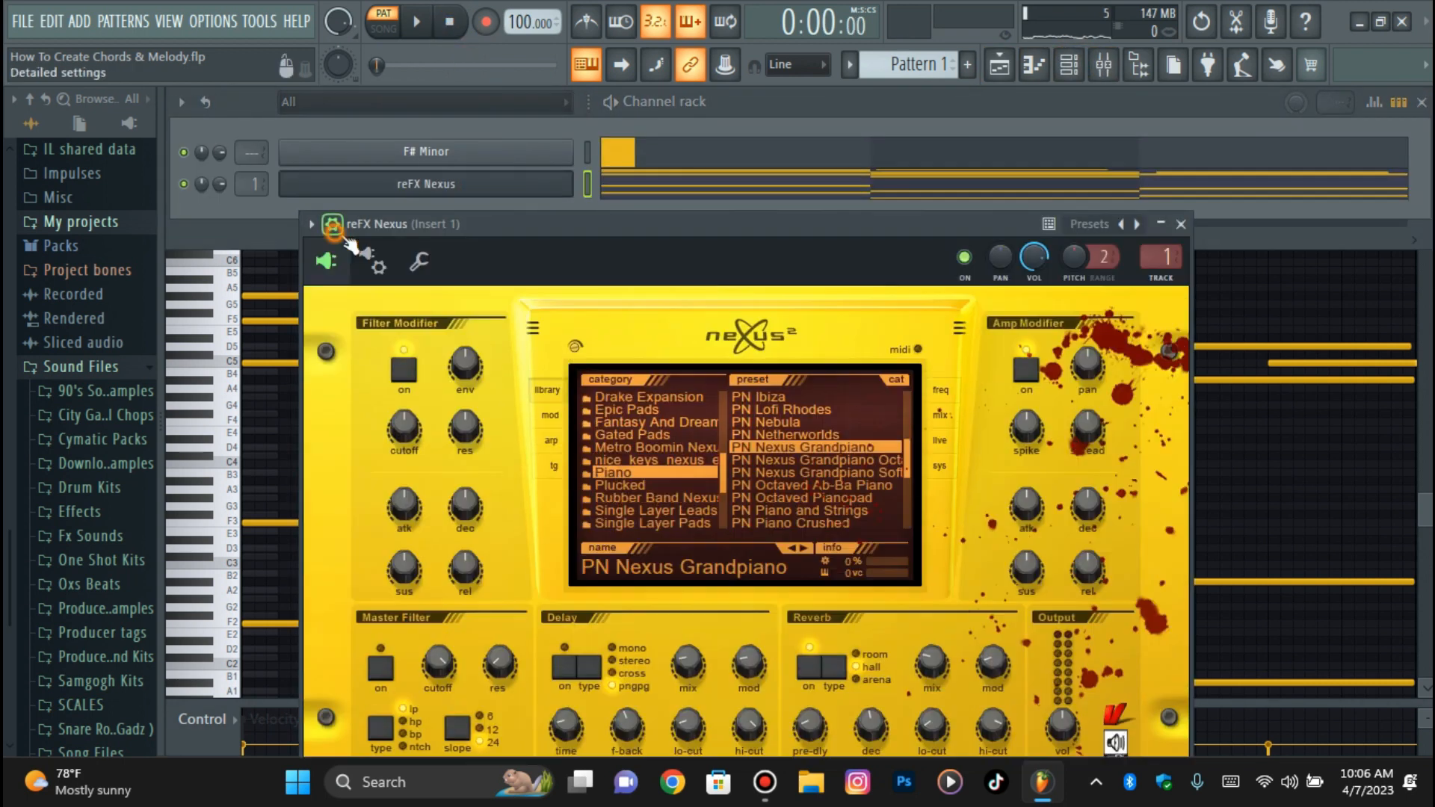
{"action": "left_click", "coordinate": [408, 258]}
{"action": "left_click", "coordinate": [626, 643]}
{"action": "key", "text": "space"}
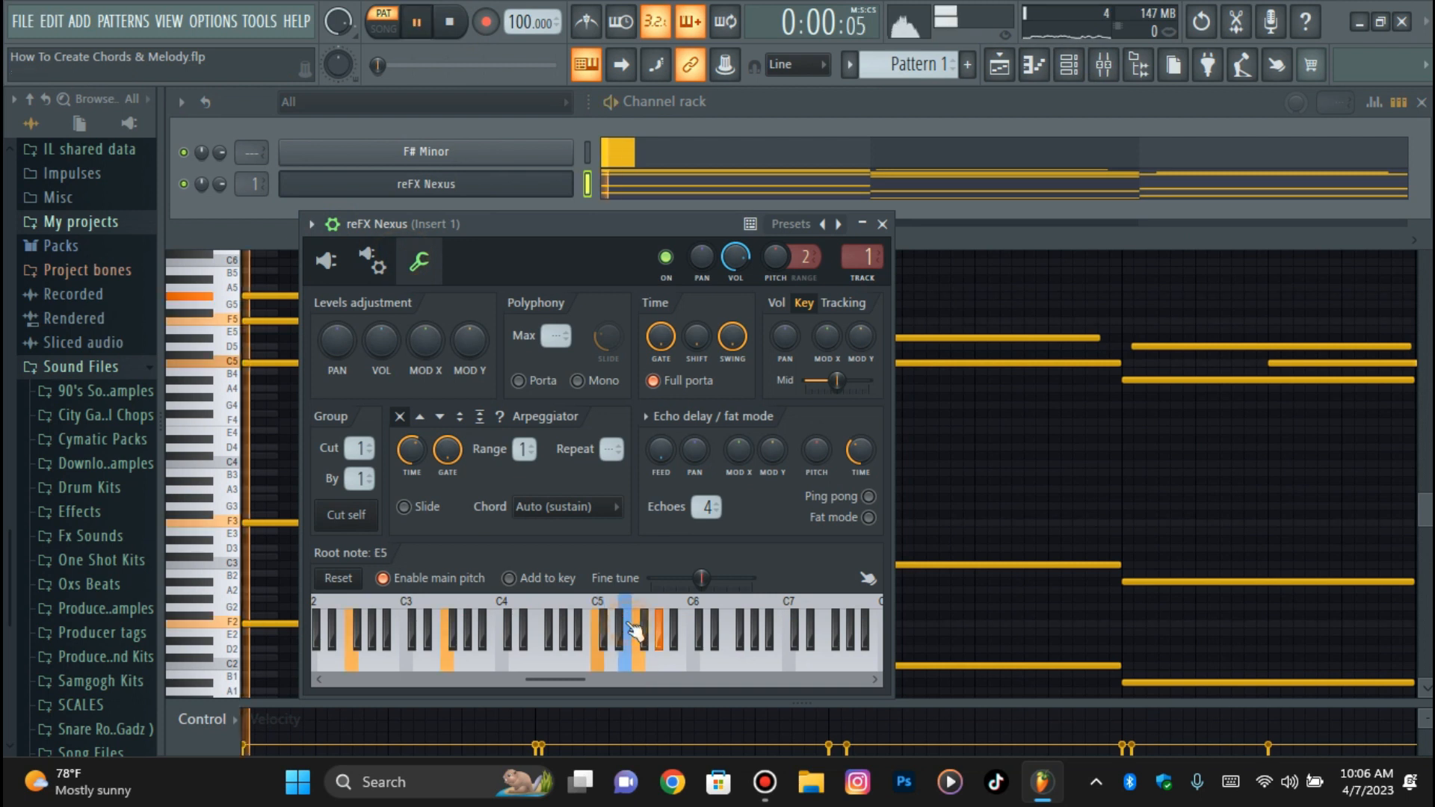
{"action": "left_click", "coordinate": [336, 224]}
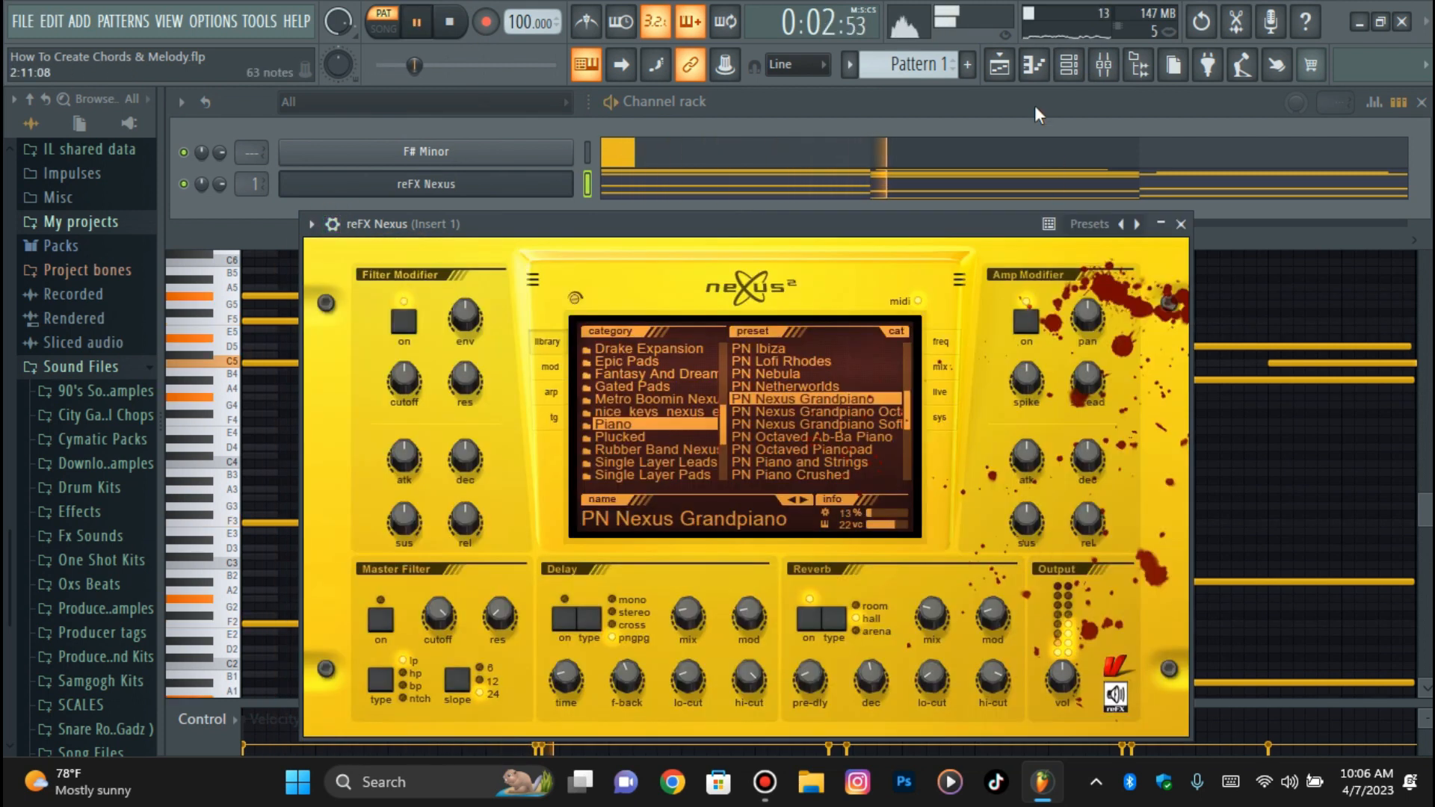
{"action": "left_click", "coordinate": [1031, 66]}
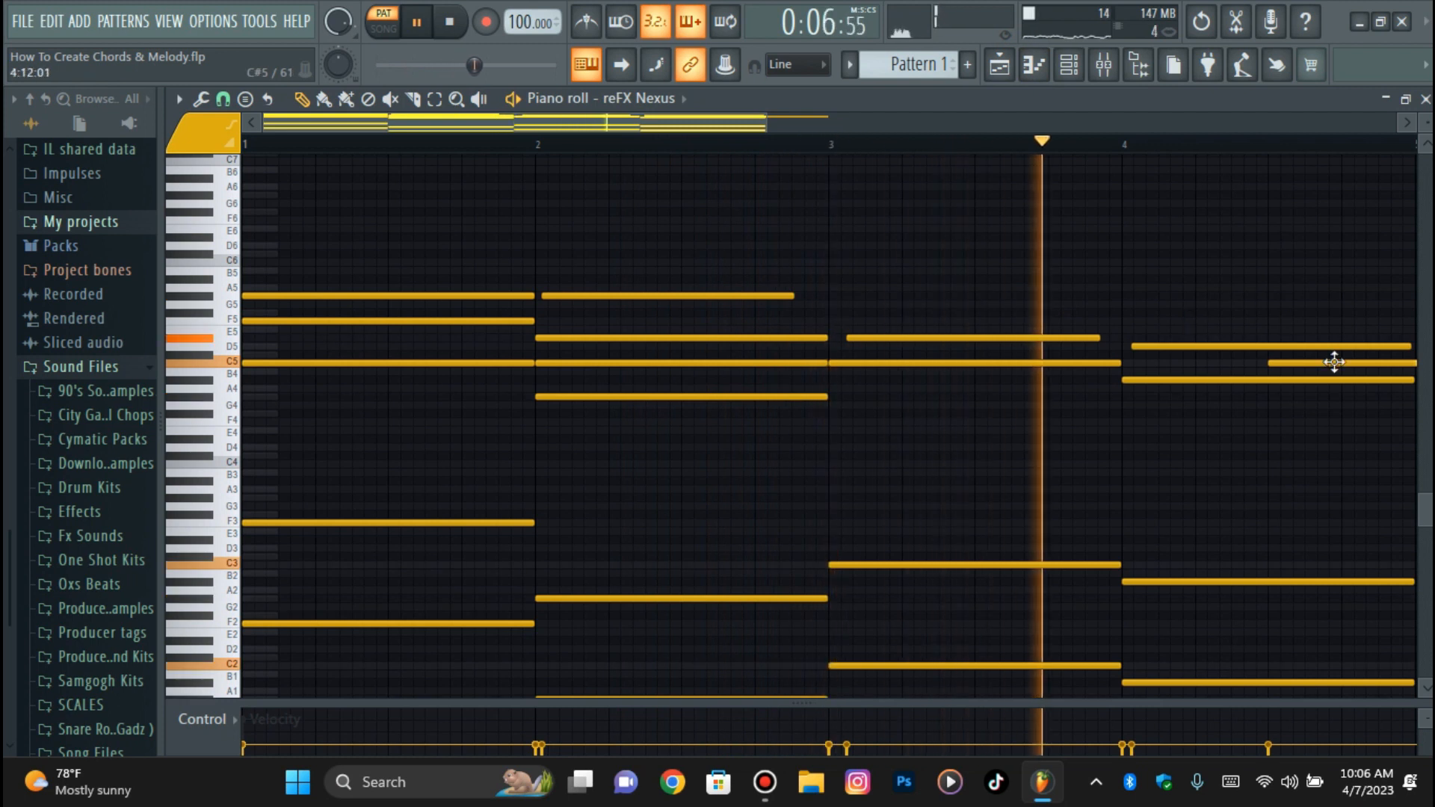
- Shorten the C5 note in bar 4 so it ends just before bar 5, and play from late in bar 3
{"action": "left_click_drag", "start_coordinate": [1126, 364], "coordinate": [999, 366]}
{"action": "key", "text": "space"}
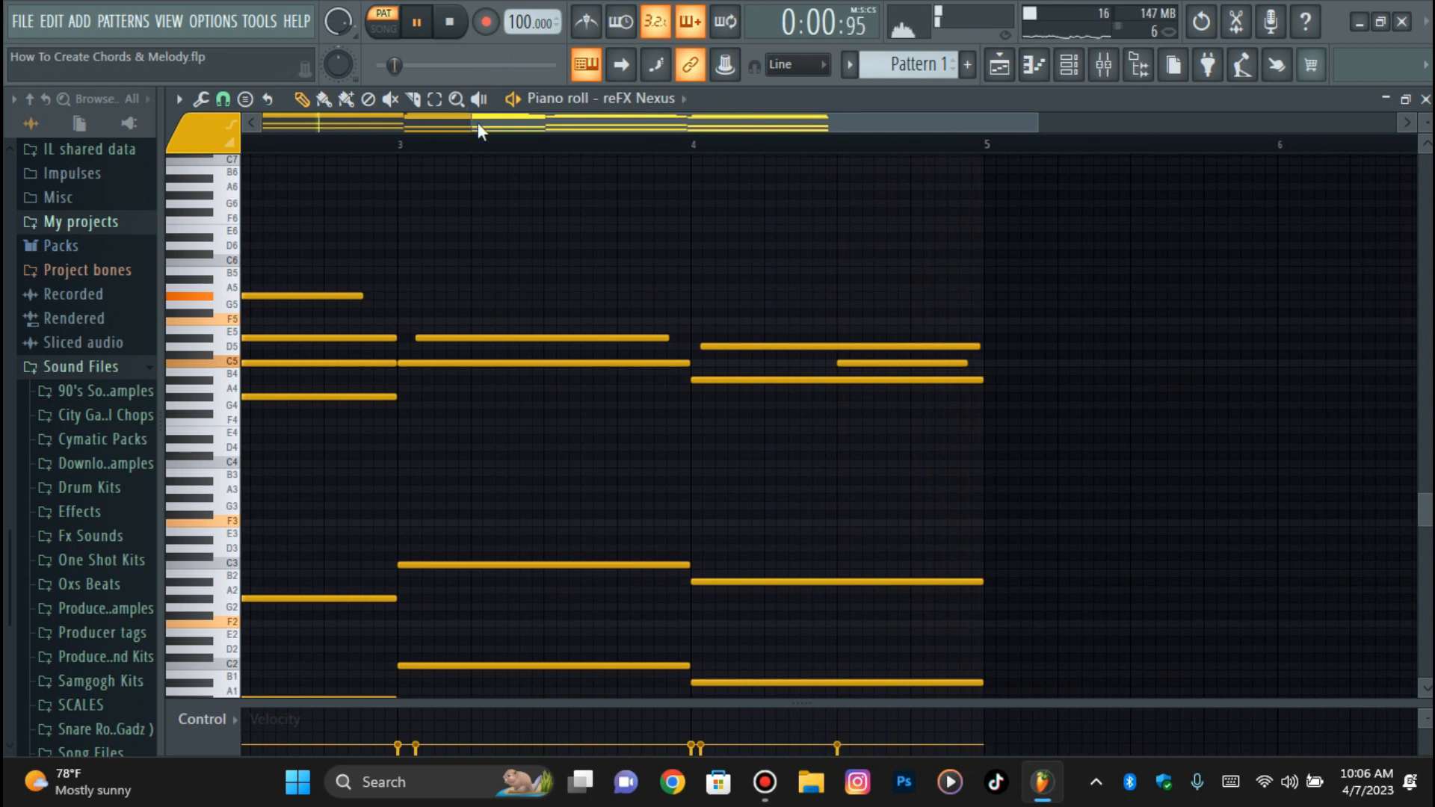
{"action": "left_click", "coordinate": [656, 142]}
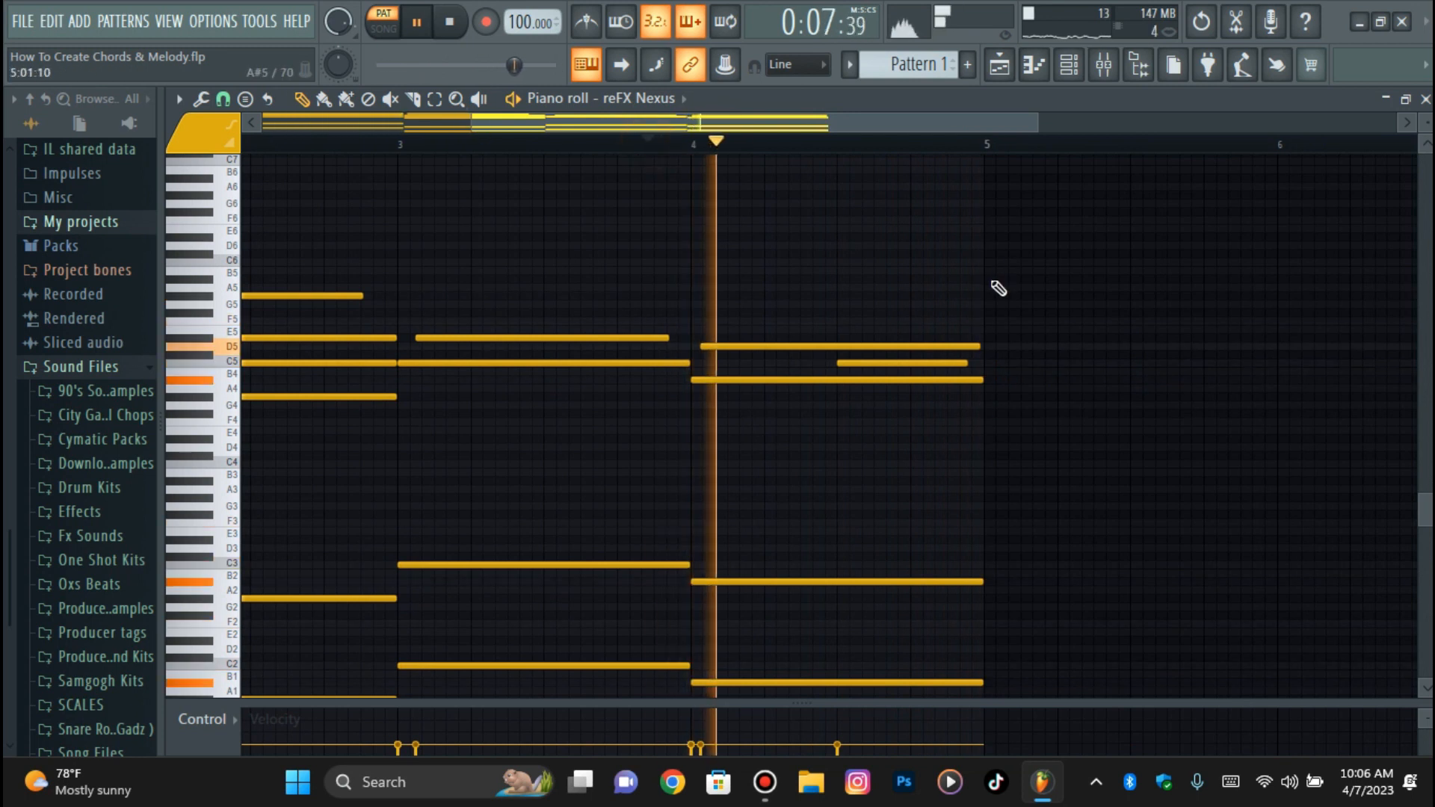
{"action": "left_click_drag", "start_coordinate": [472, 123], "coordinate": [263, 127]}
{"action": "key", "text": "space"}
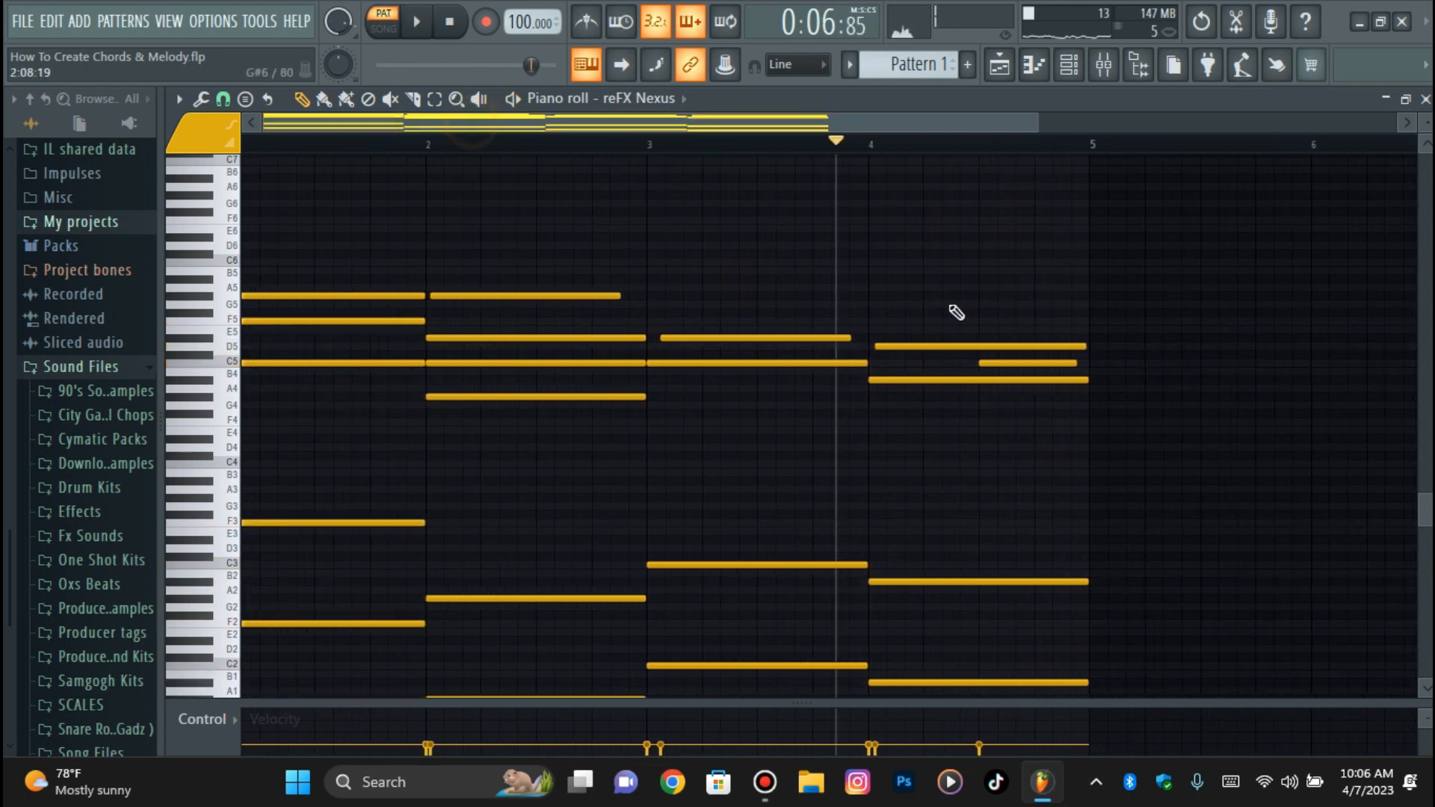
{"action": "left_click_drag", "start_coordinate": [1035, 125], "coordinate": [826, 135]}
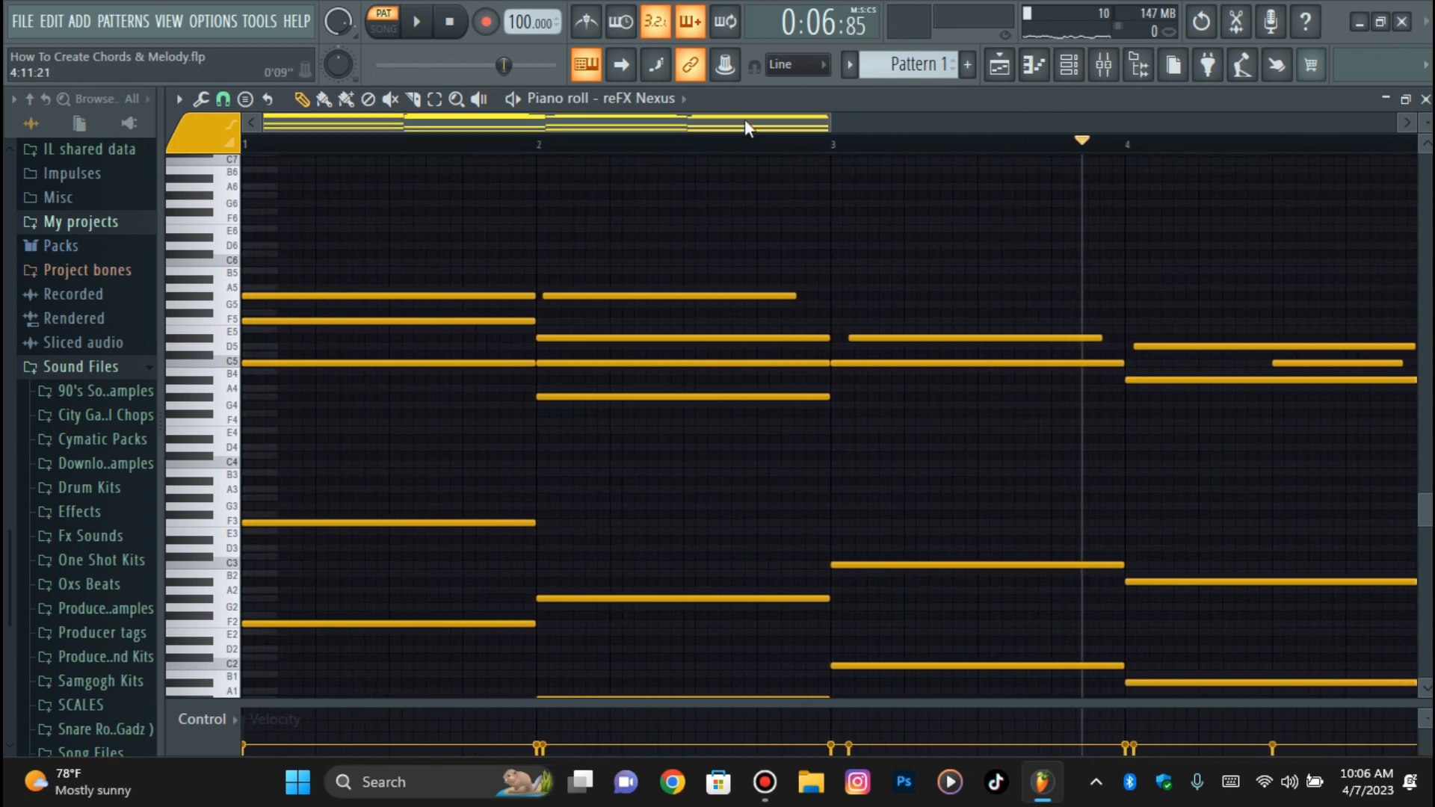
- Add an F6 note at the middle of bar 1, lengthen it to 12 steps into bar 2, and lower it to C6
{"action": "scroll", "coordinate": [849, 384], "scroll_direction": "down", "scroll_amount": 3}
{"action": "scroll", "coordinate": [893, 433], "scroll_direction": "up", "scroll_amount": 3}
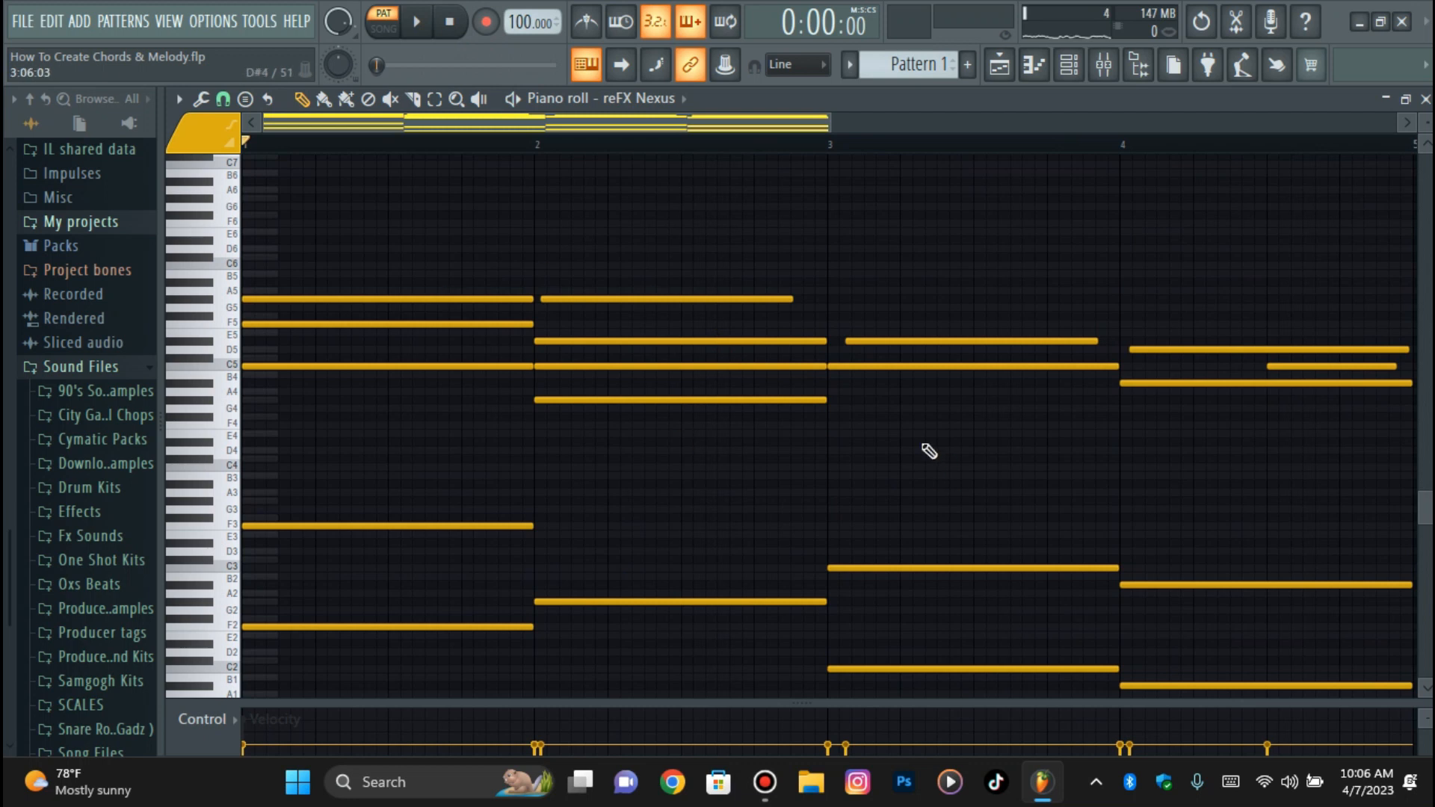
{"action": "scroll", "coordinate": [859, 426], "scroll_direction": "down", "scroll_amount": 2}
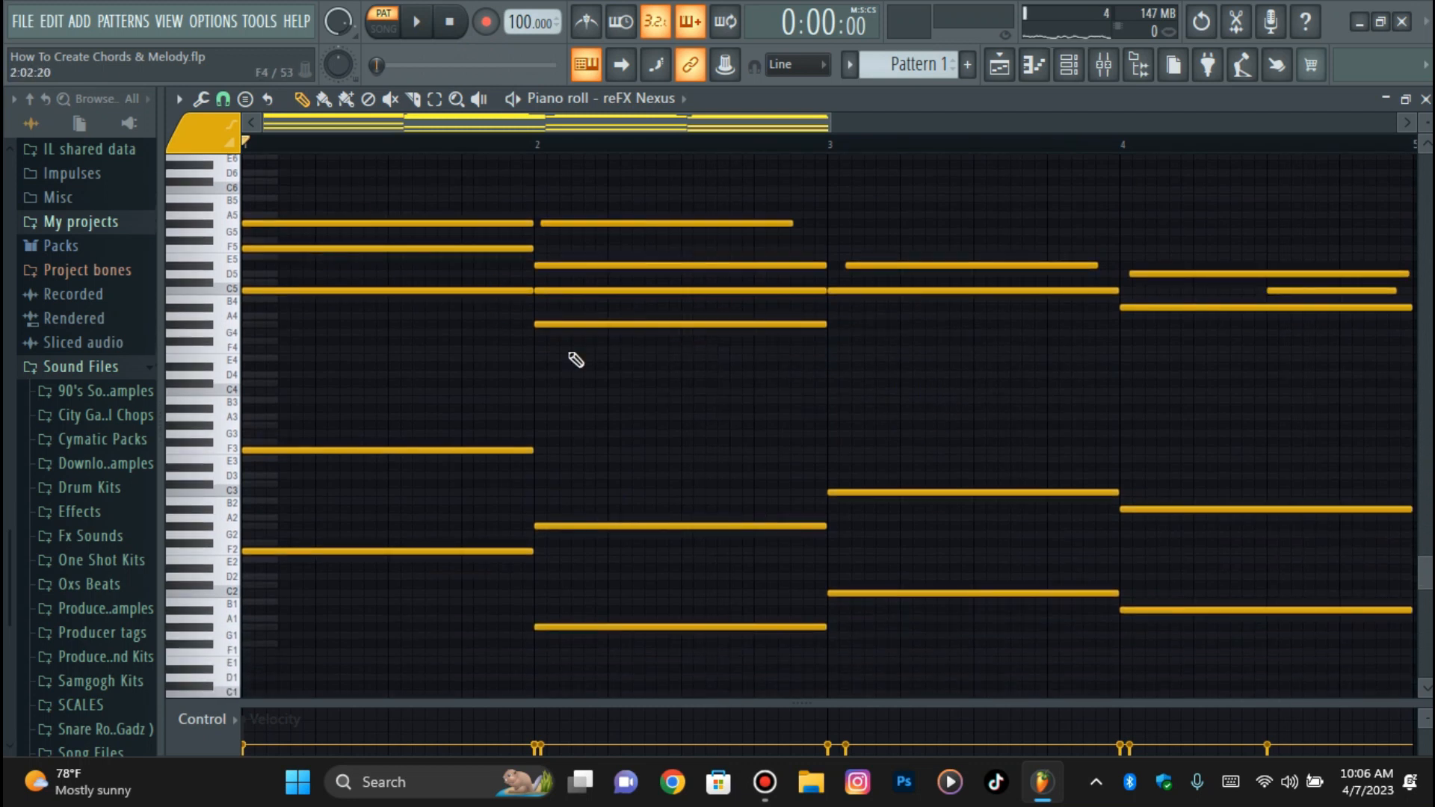
{"action": "scroll", "coordinate": [954, 438], "scroll_direction": "up", "scroll_amount": 3}
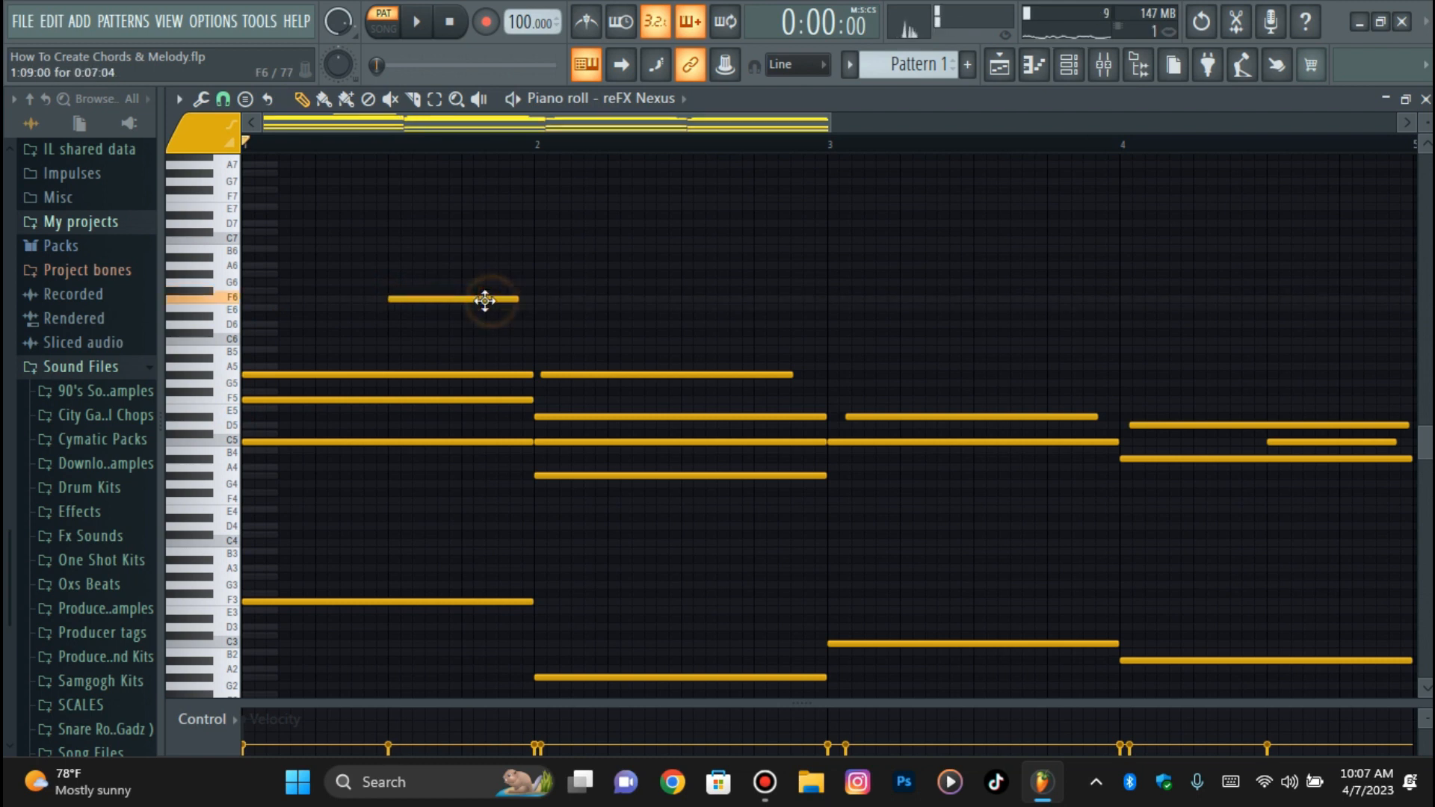
{"action": "key", "text": "space"}
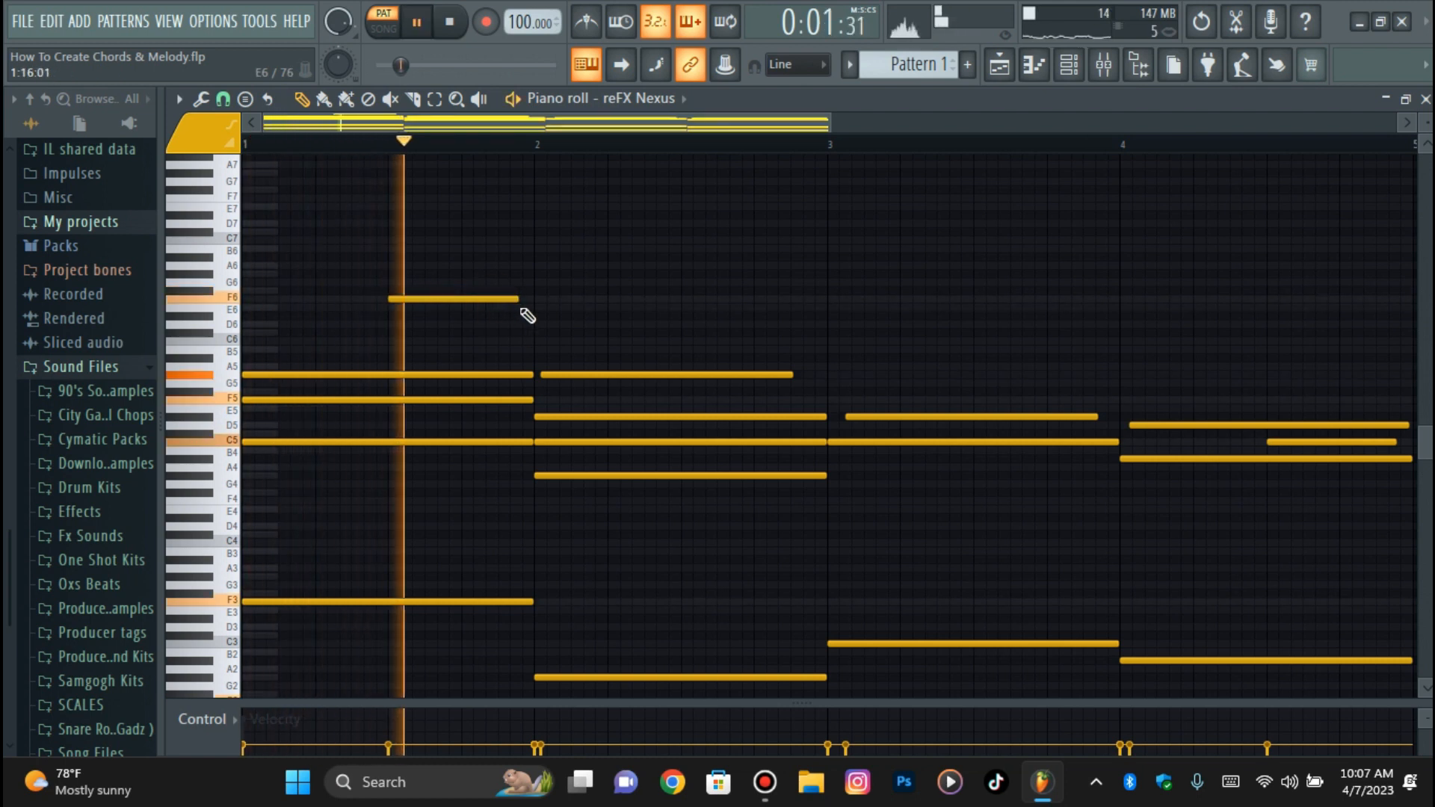
{"action": "left_click_drag", "start_coordinate": [529, 298], "coordinate": [607, 304]}
{"action": "key", "text": "space"}
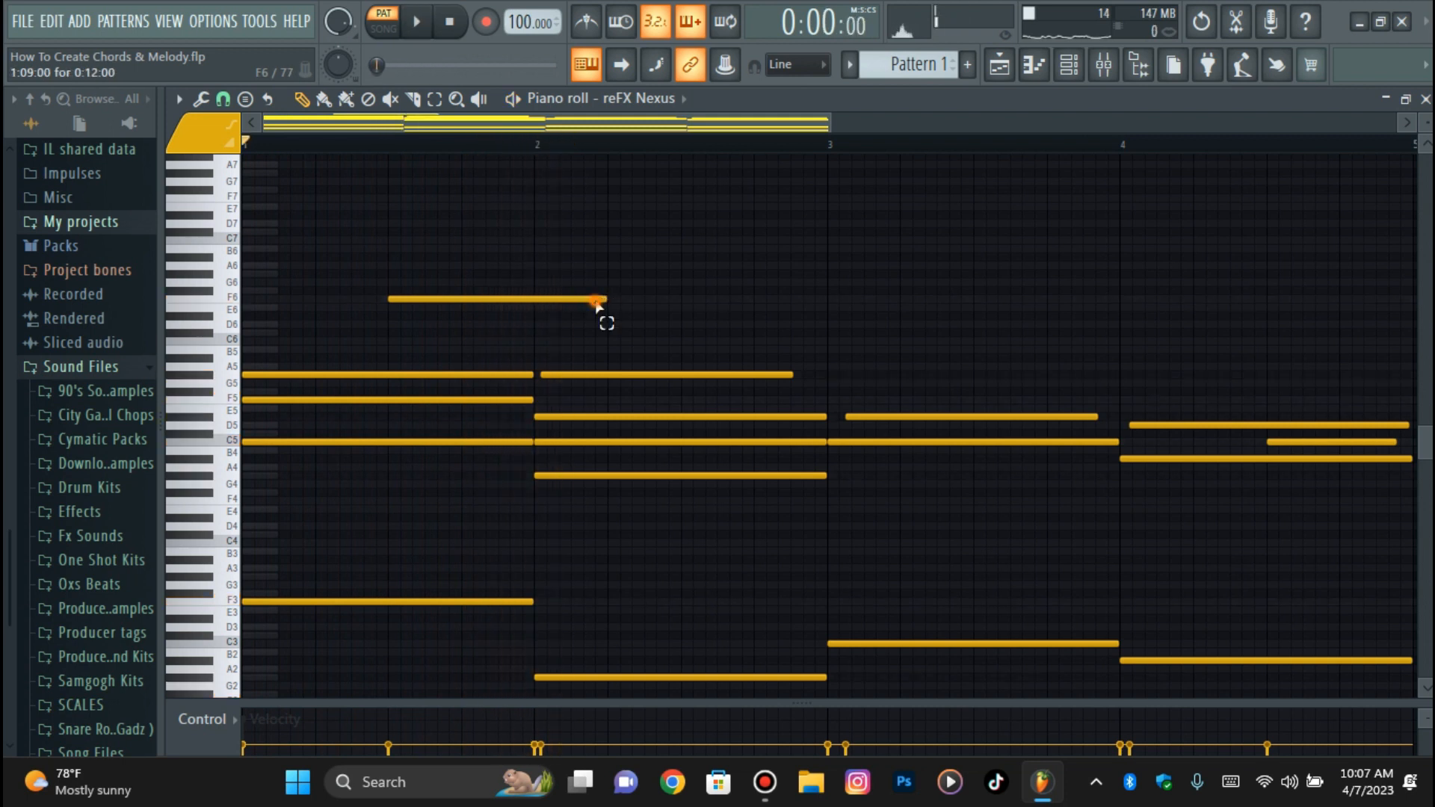
{"action": "key", "text": "ctrl+Down"}
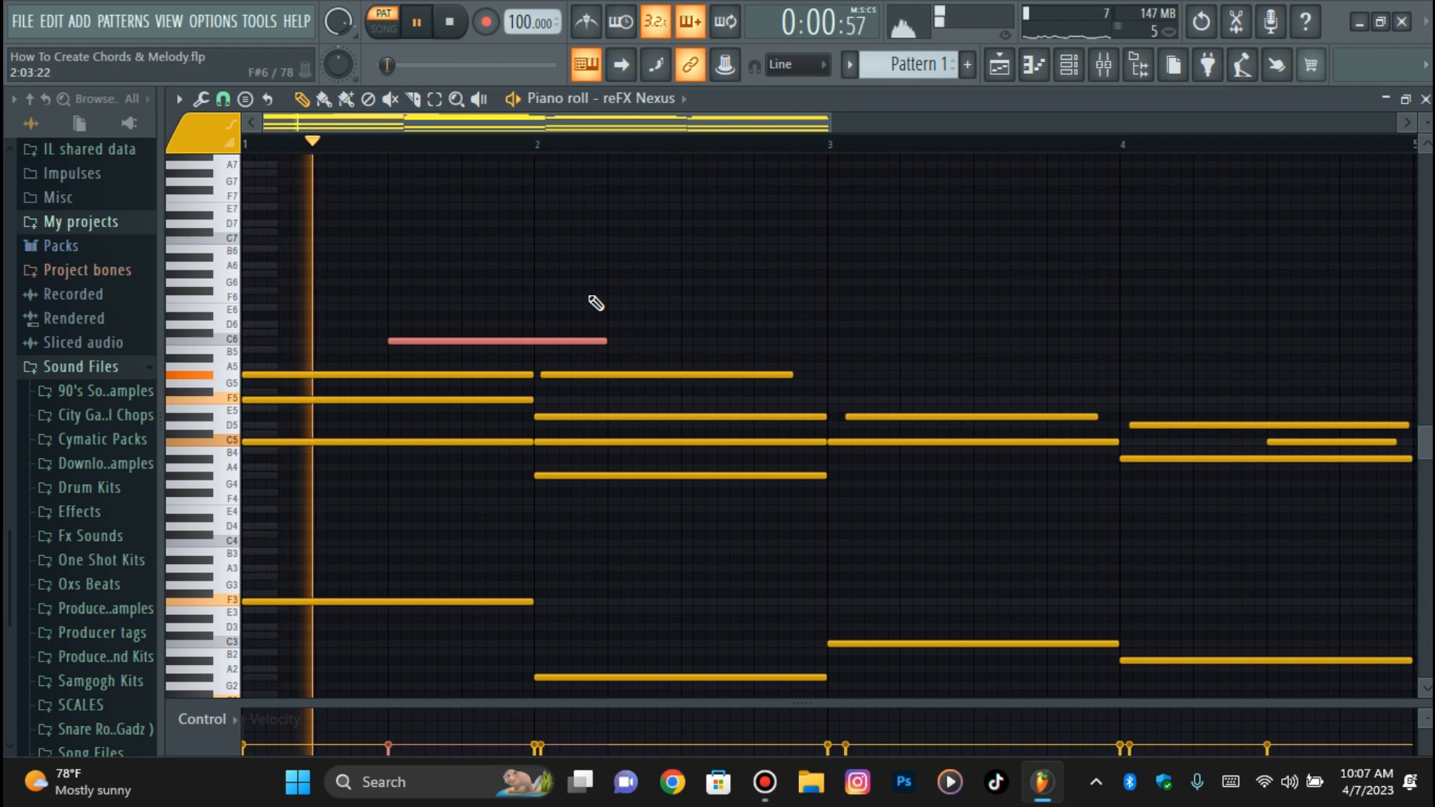
- Add 12-step notes during playback: A#5 and F5 in the last quarter of bar 2, and G#5 a quarter into bar 4
{"action": "left_click", "coordinate": [756, 359]}
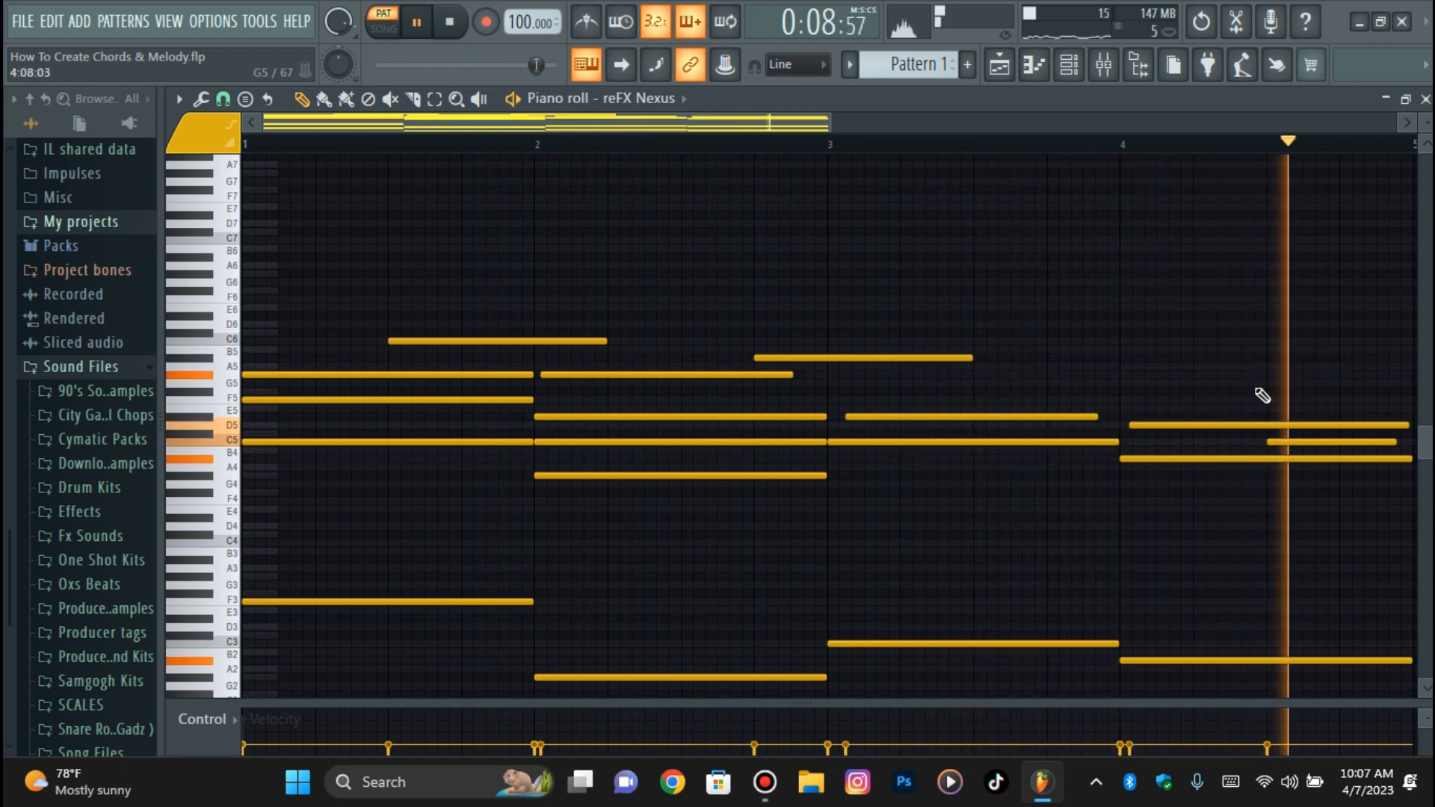
{"action": "key", "text": "space"}
{"action": "left_click", "coordinate": [1196, 376]}
{"action": "key", "text": "space"}
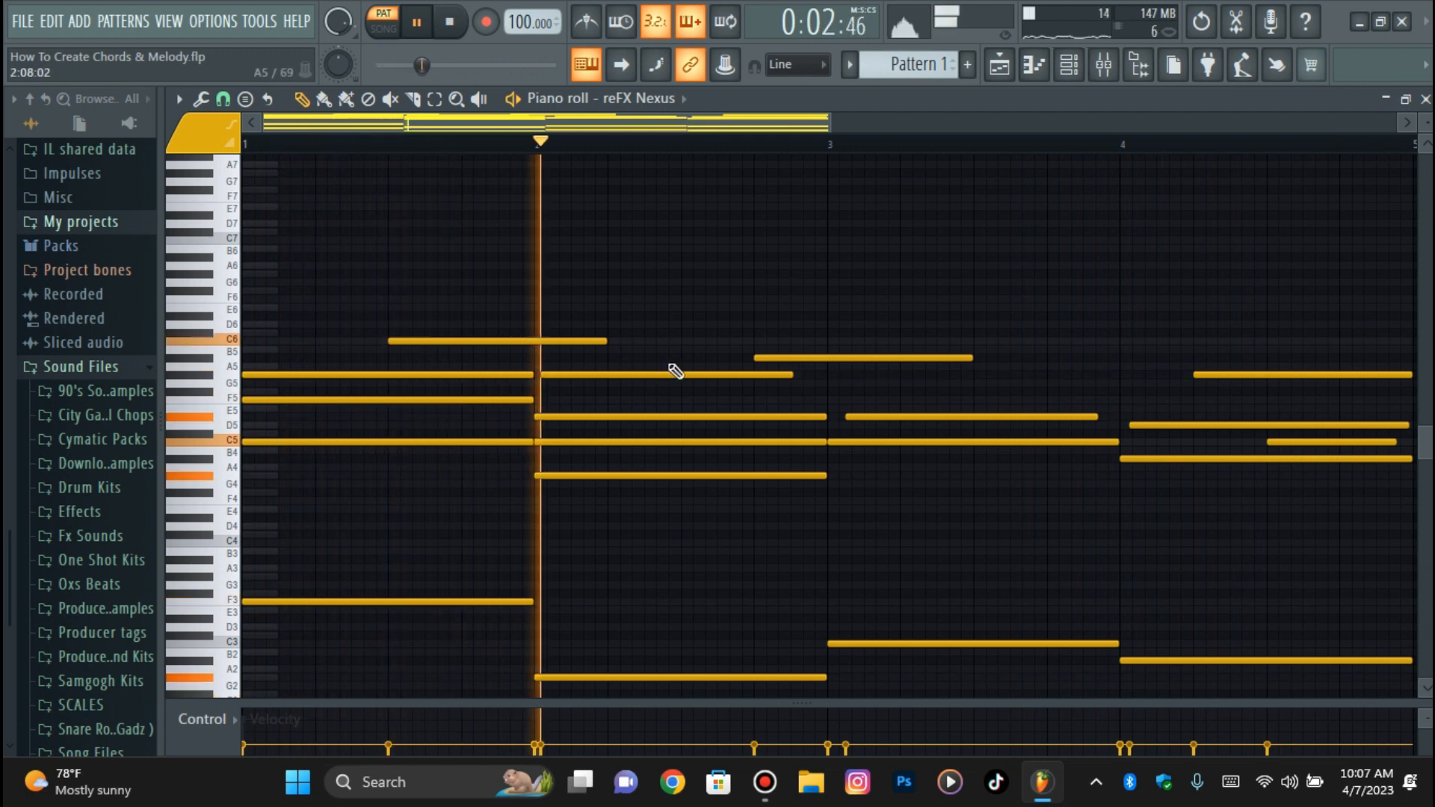
{"action": "left_click", "coordinate": [793, 400]}
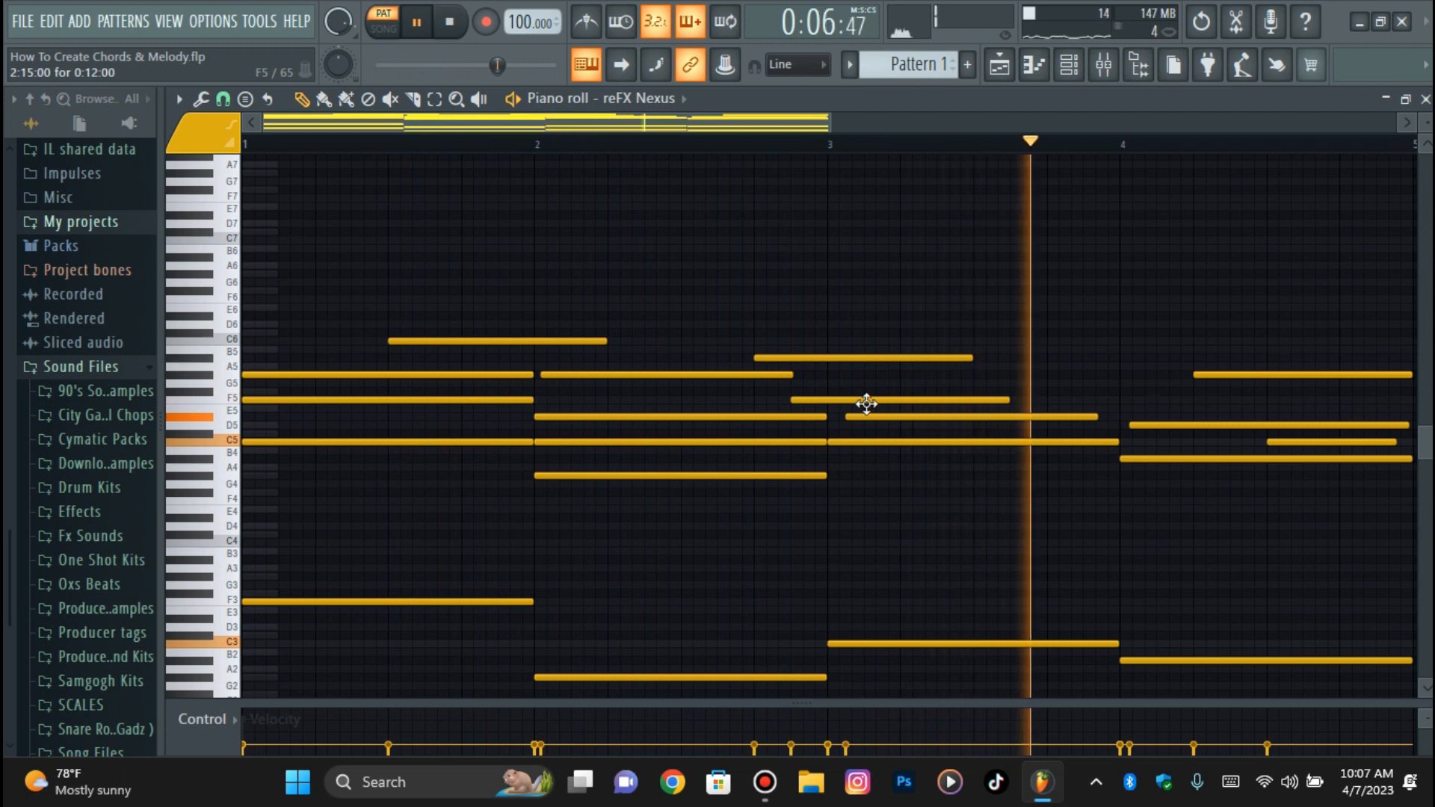
{"action": "left_click", "coordinate": [1351, 392]}
{"action": "right_click", "coordinate": [1361, 395]}
- Transpose the whole pattern down two semitones, then lower the high F#5 note in bar 4 to F5
{"action": "key", "text": "shift+Down"}
{"action": "key", "text": "shift+Down"}
{"action": "scroll", "coordinate": [796, 217], "scroll_direction": "down", "scroll_amount": 4}
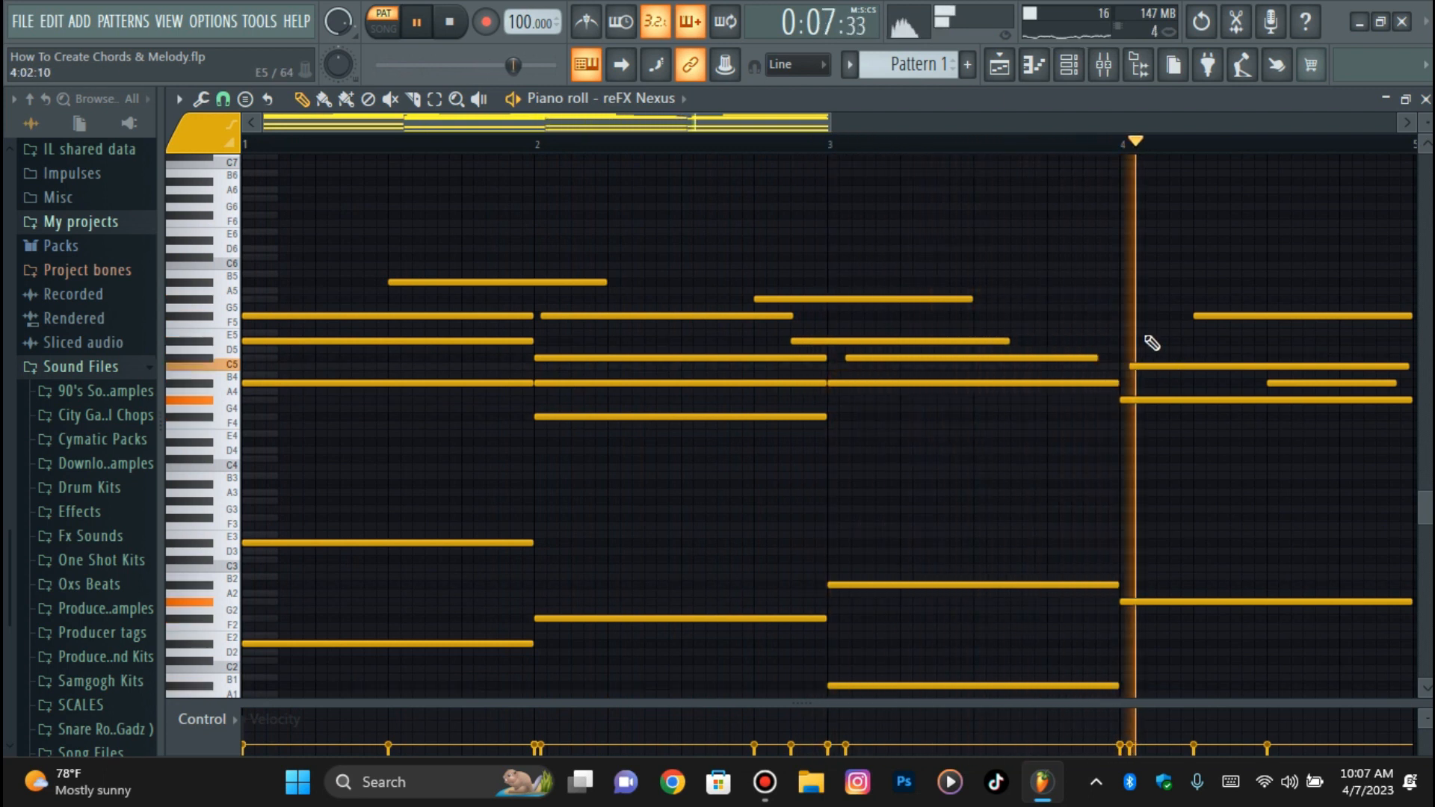
{"action": "key", "text": "space"}
{"action": "left_click_drag", "start_coordinate": [1275, 329], "coordinate": [1237, 326]}
{"action": "key", "text": "space"}
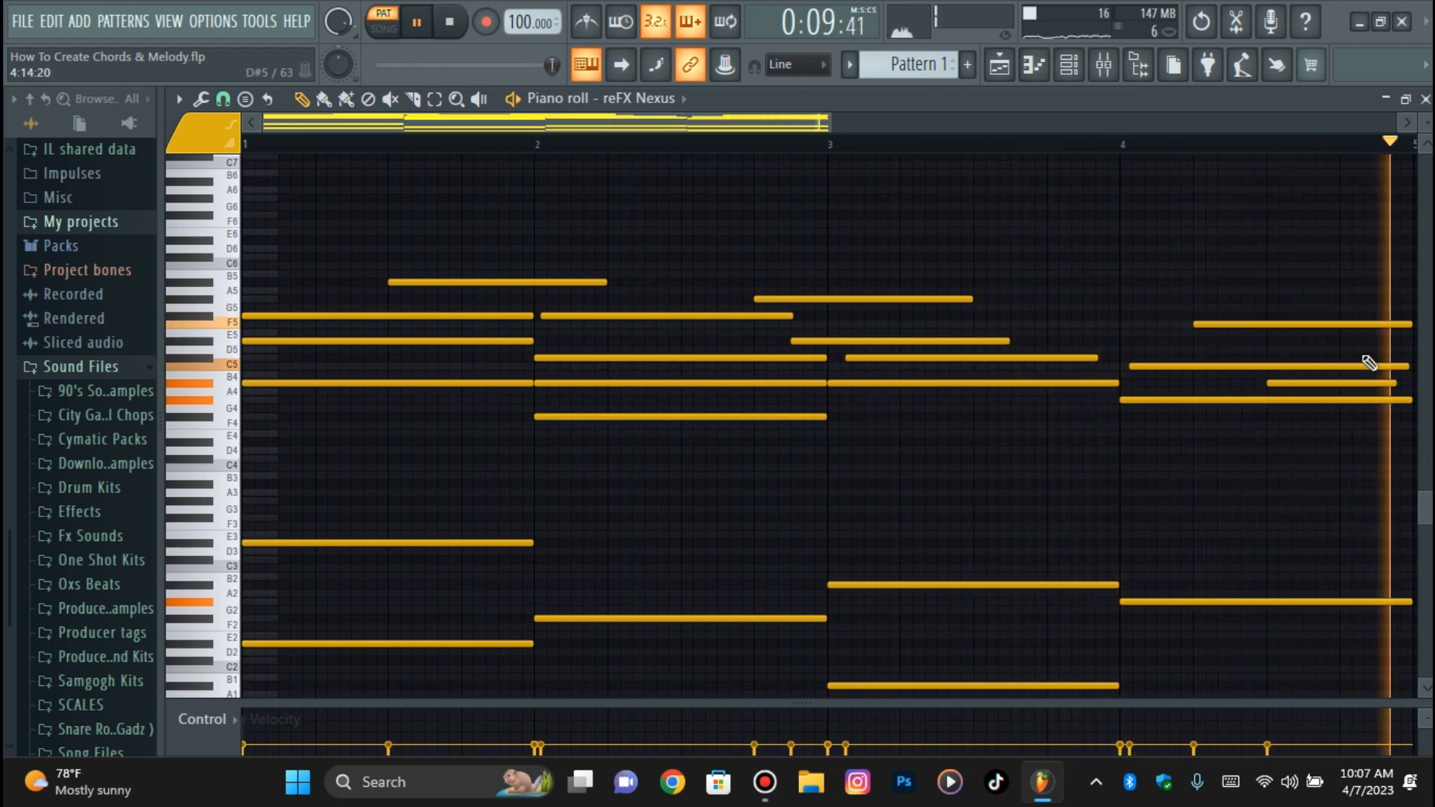
- Move the short A#4 note in bar 4 two steps later, shorten it to end before bar 5, and play the pattern
{"action": "key", "text": "space"}
{"action": "left_click_drag", "start_coordinate": [1316, 382], "coordinate": [1338, 382]}
{"action": "key", "text": "space"}
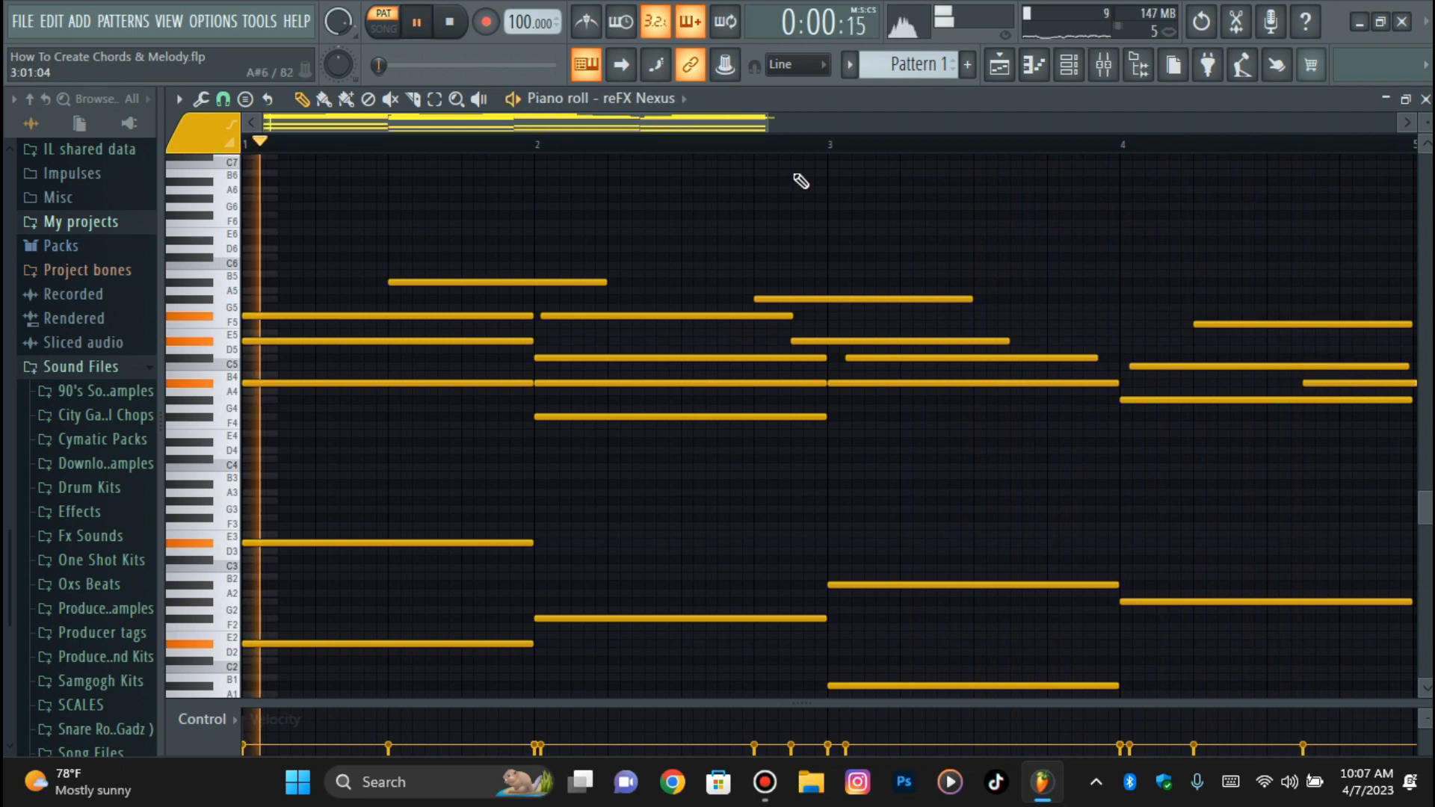
{"action": "left_click_drag", "start_coordinate": [1025, 381], "coordinate": [996, 381]}
{"action": "left_click_drag", "start_coordinate": [830, 123], "coordinate": [584, 132]}
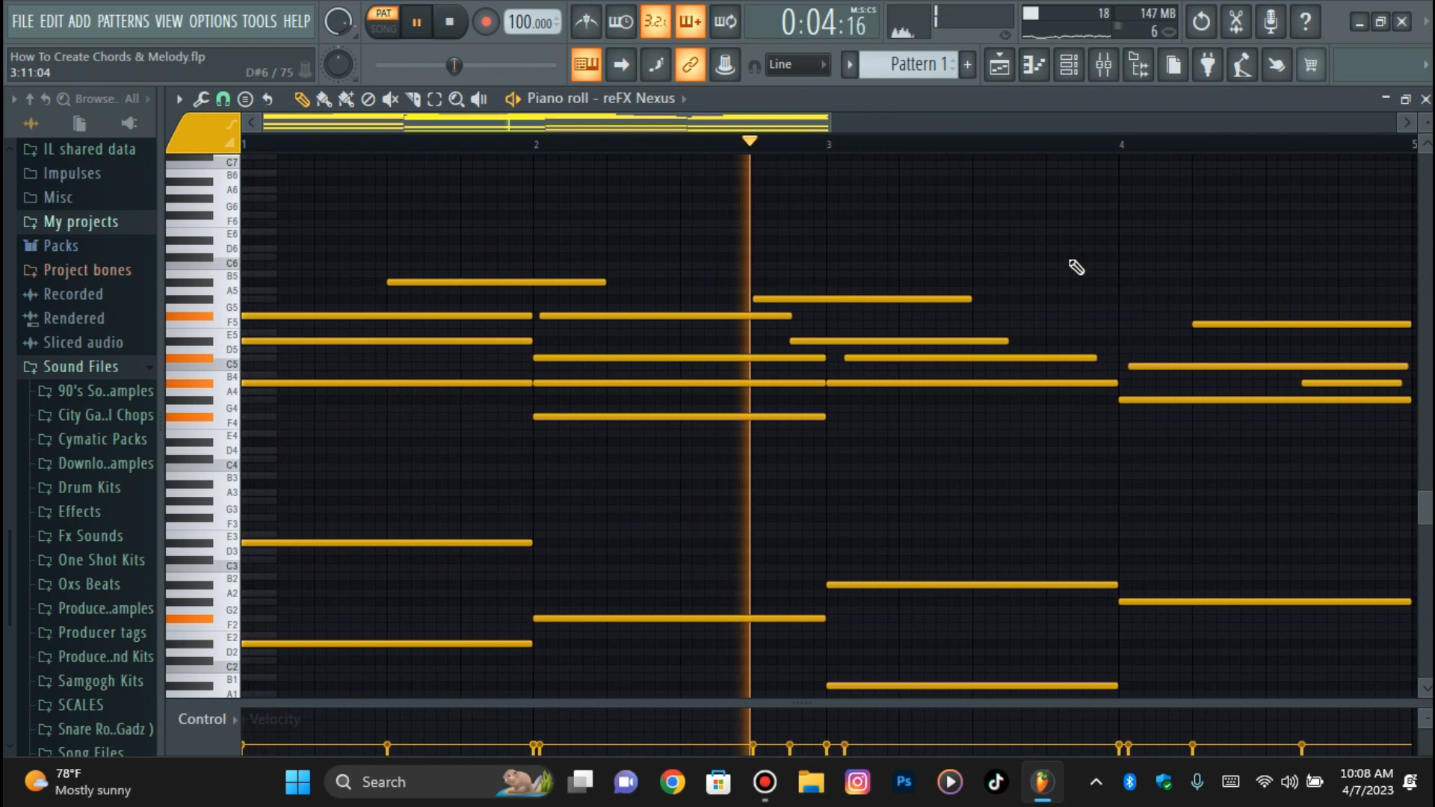
{"action": "scroll", "coordinate": [1177, 282], "scroll_direction": "down", "scroll_amount": 2}
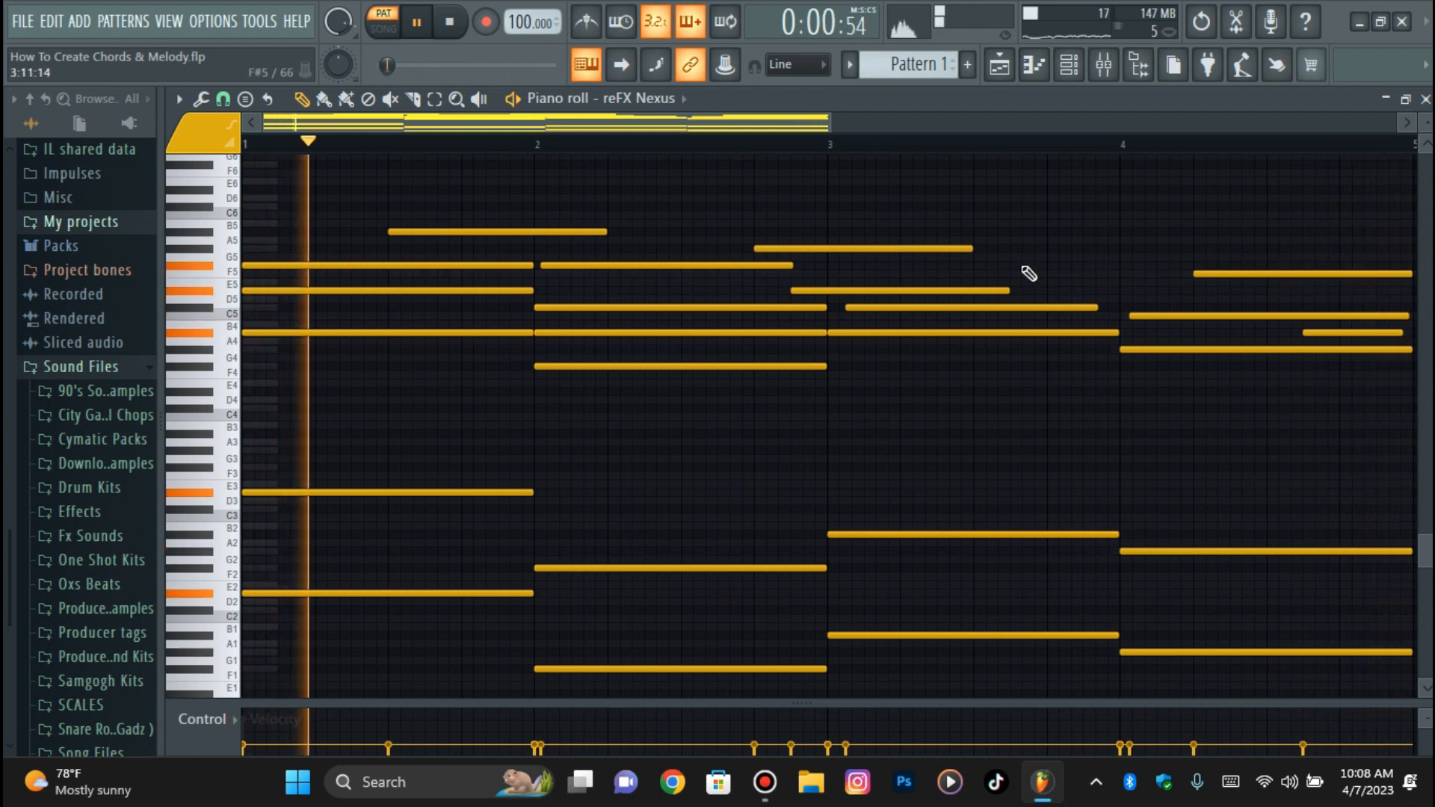
{"action": "key", "text": "space"}
- Duplicate the four-bar chords and melody into bars 5 to 8
{"action": "left_click_drag", "start_coordinate": [825, 129], "coordinate": [1238, 240]}
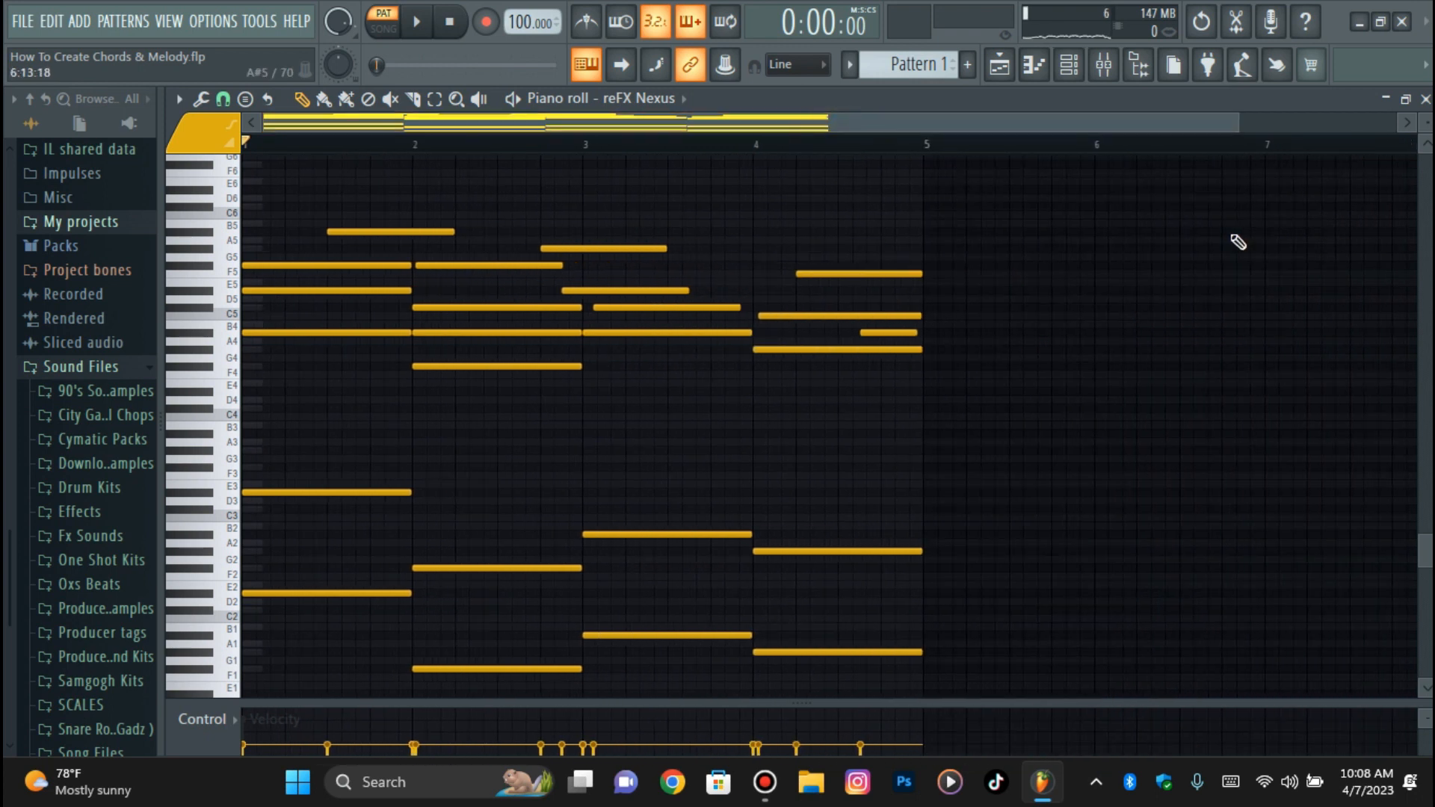
{"action": "key", "text": "ctrl+b"}
{"action": "left_click_drag", "start_coordinate": [429, 132], "coordinate": [260, 136]}
{"action": "left_click", "coordinate": [536, 224], "text": "ctrl"}
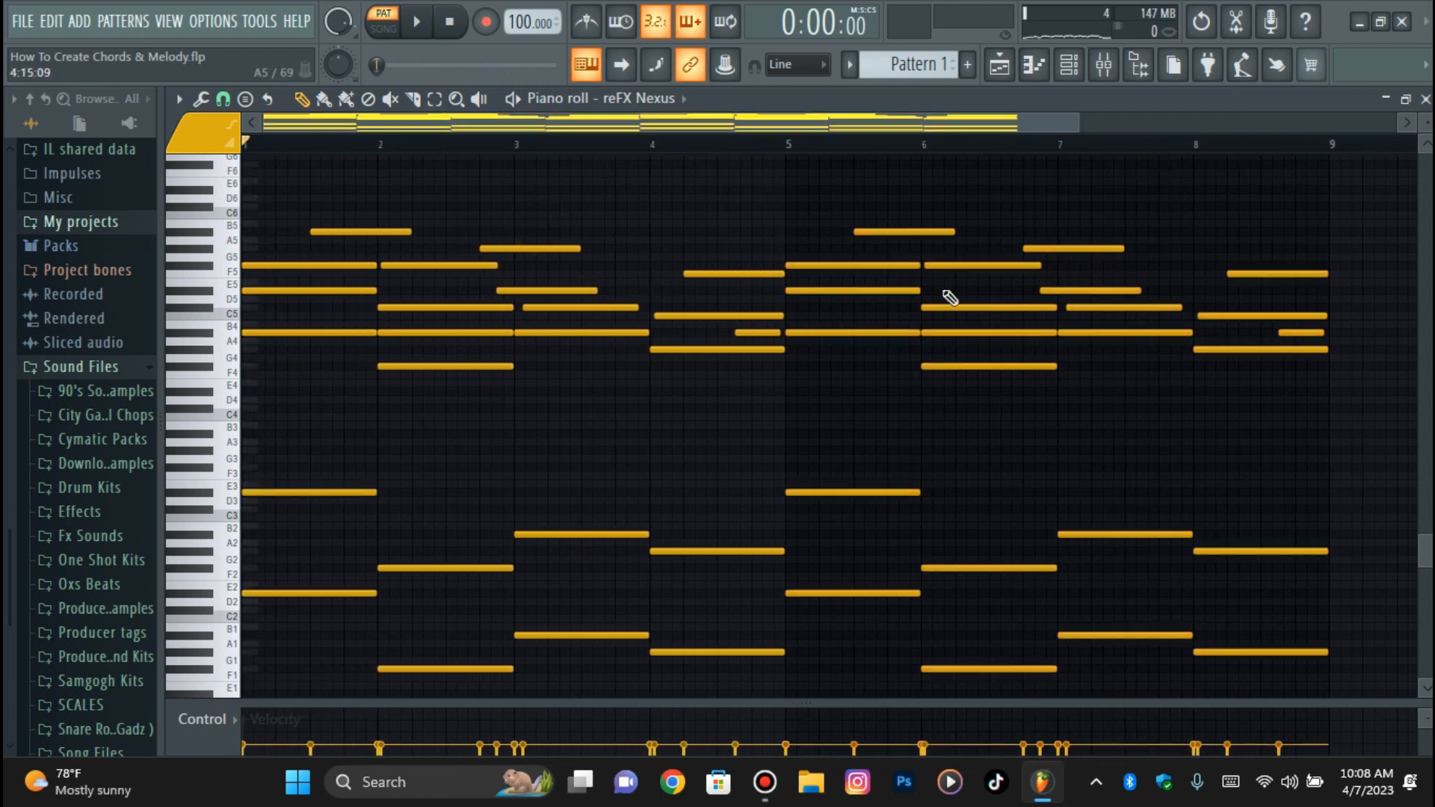
{"action": "left_click_drag", "start_coordinate": [1082, 121], "coordinate": [1029, 122]}
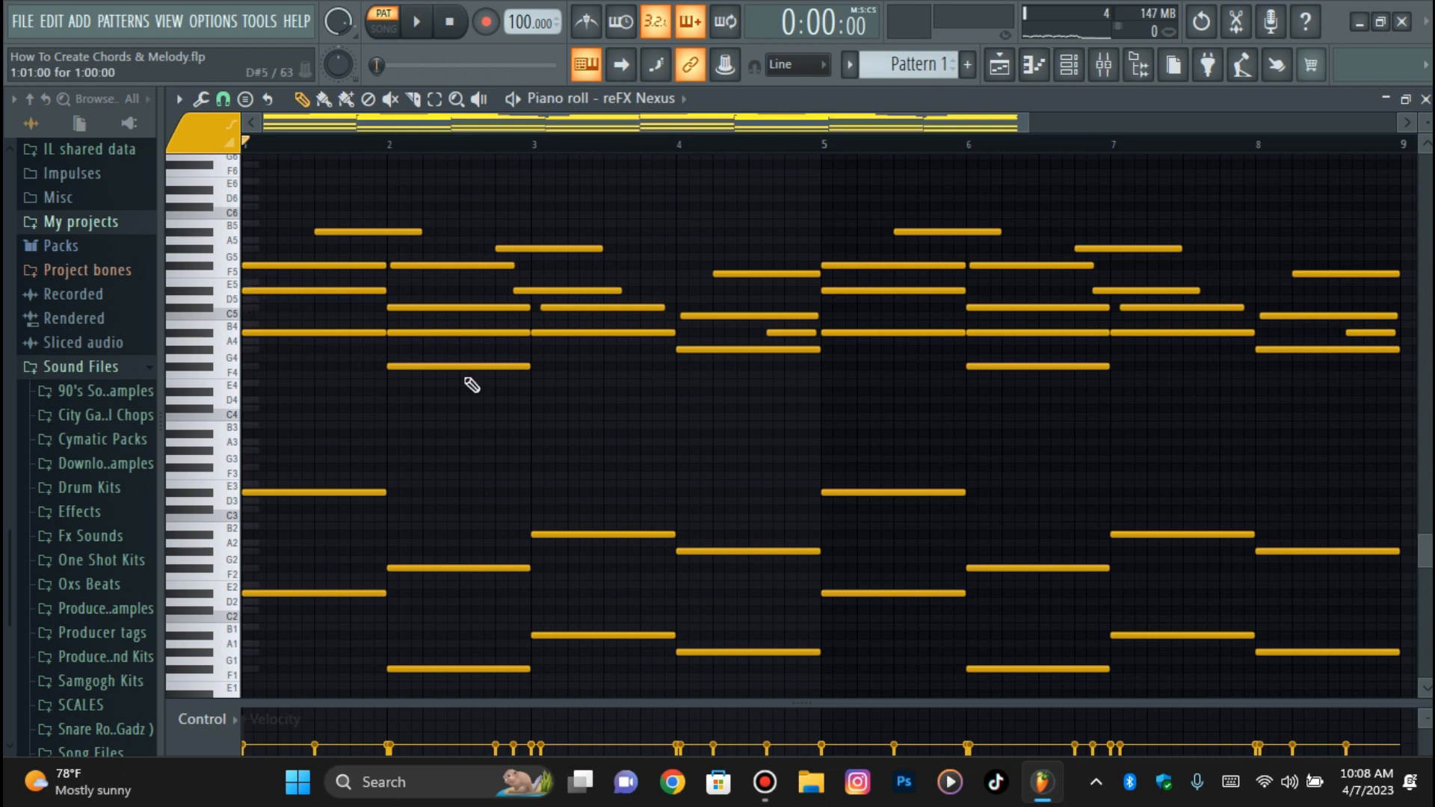
- Play the eight-bar pattern to hear the duplicated chords and melody
{"action": "scroll", "coordinate": [983, 479], "scroll_direction": "down", "scroll_amount": 2}
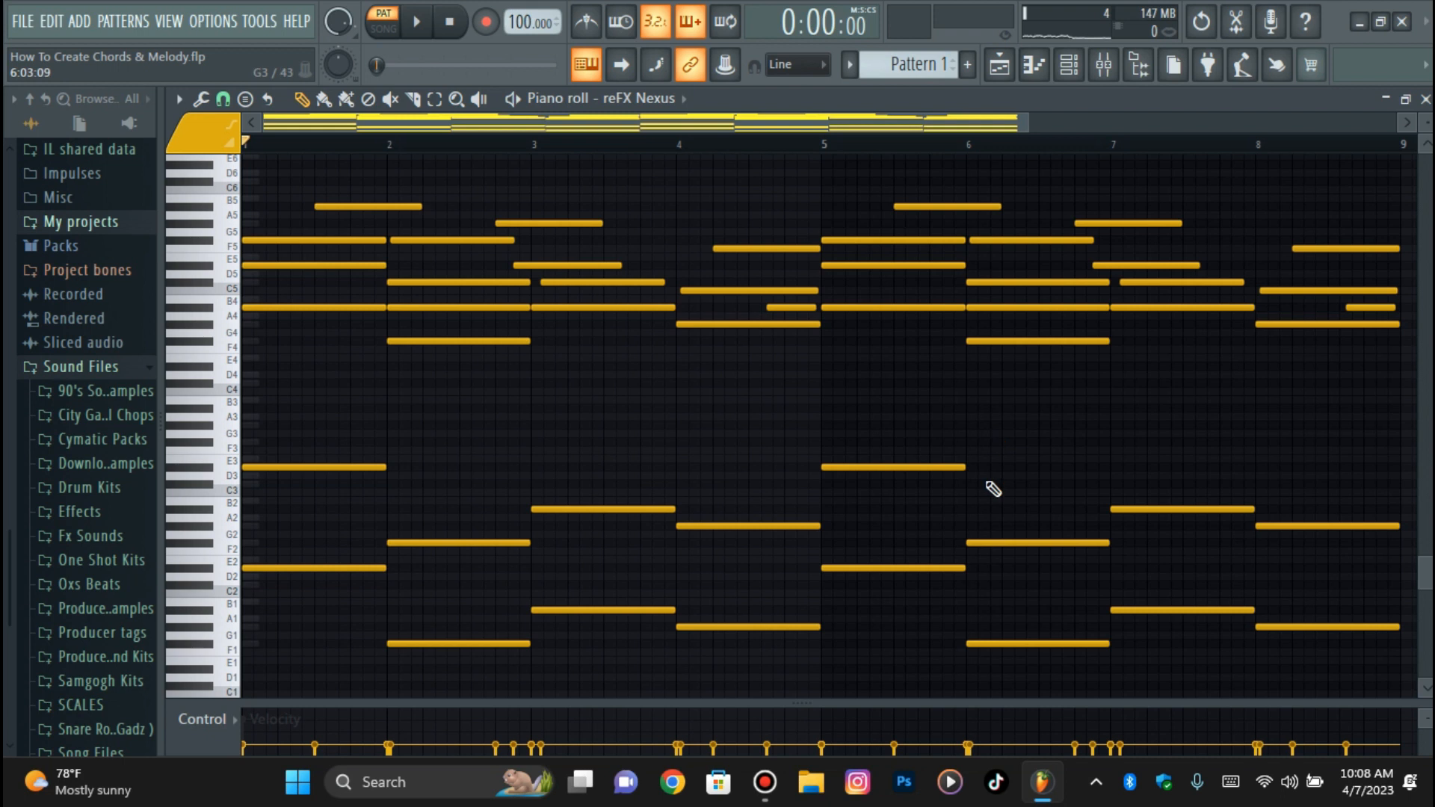
{"action": "scroll", "coordinate": [993, 489], "scroll_direction": "up", "scroll_amount": 2}
{"action": "key", "text": "space"}
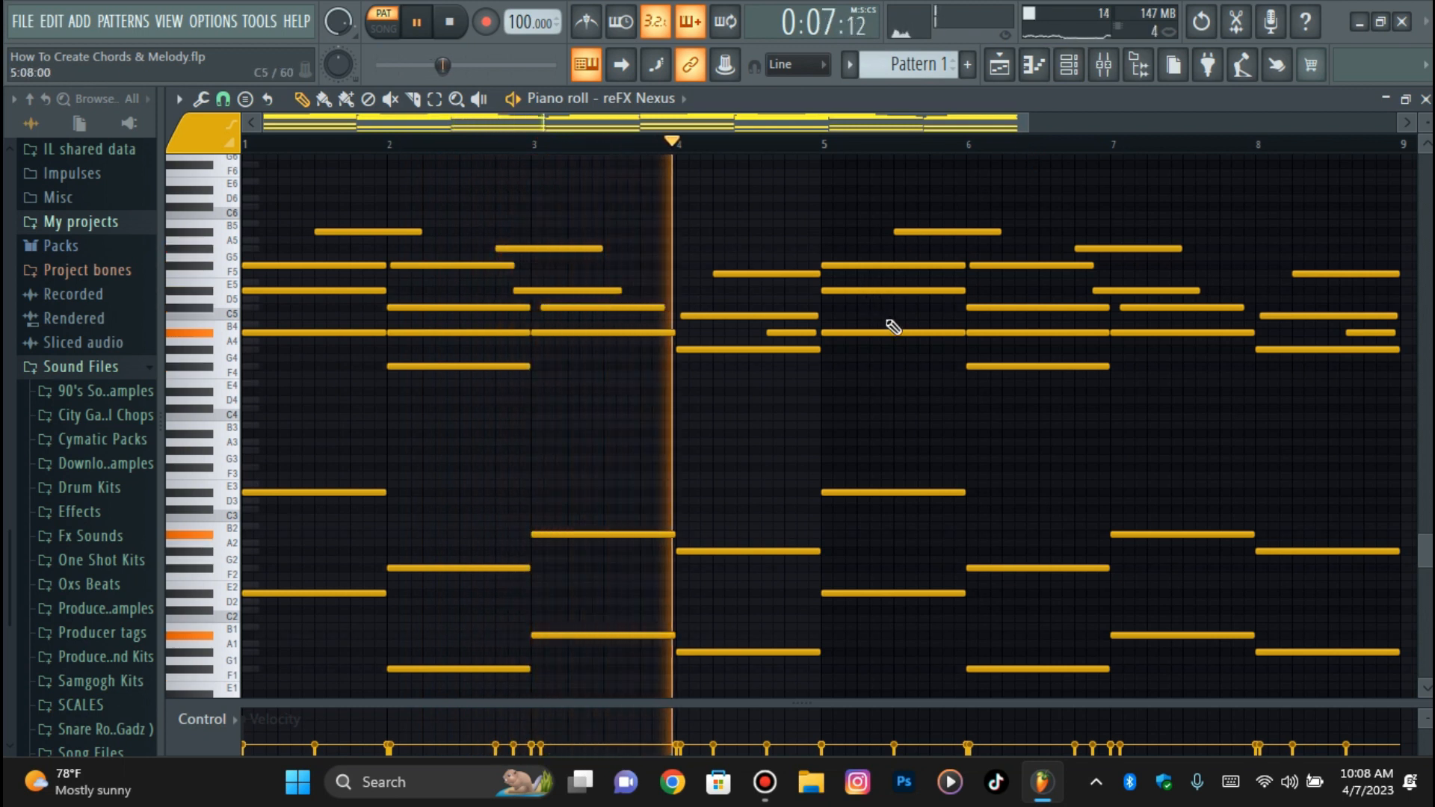
{"action": "key", "text": "space"}
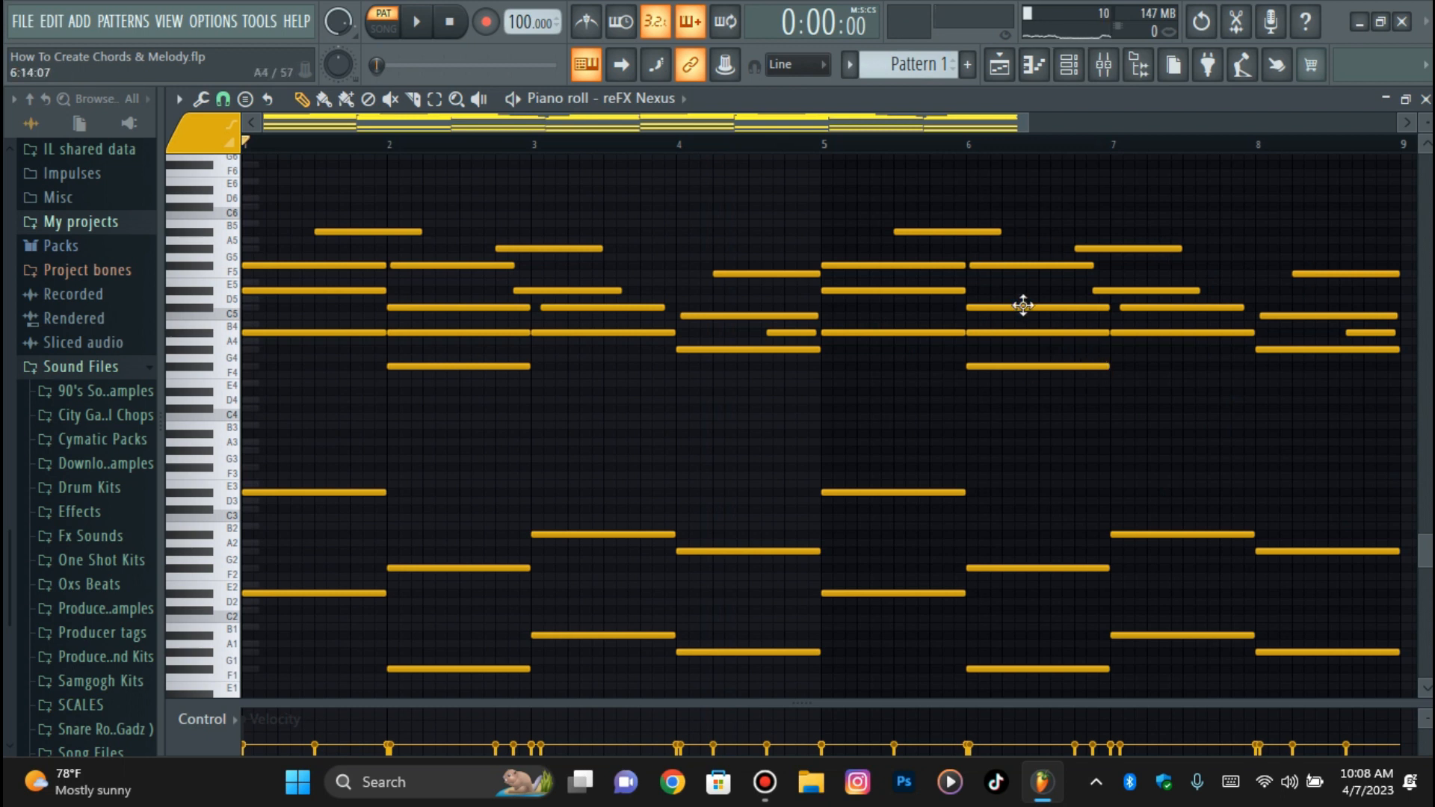
- Try raising the A#4 notes in bars 5, 6 and 7 one octave to A#5 while playing from bar 4
{"action": "scroll", "coordinate": [866, 452], "scroll_direction": "up", "scroll_amount": 2}
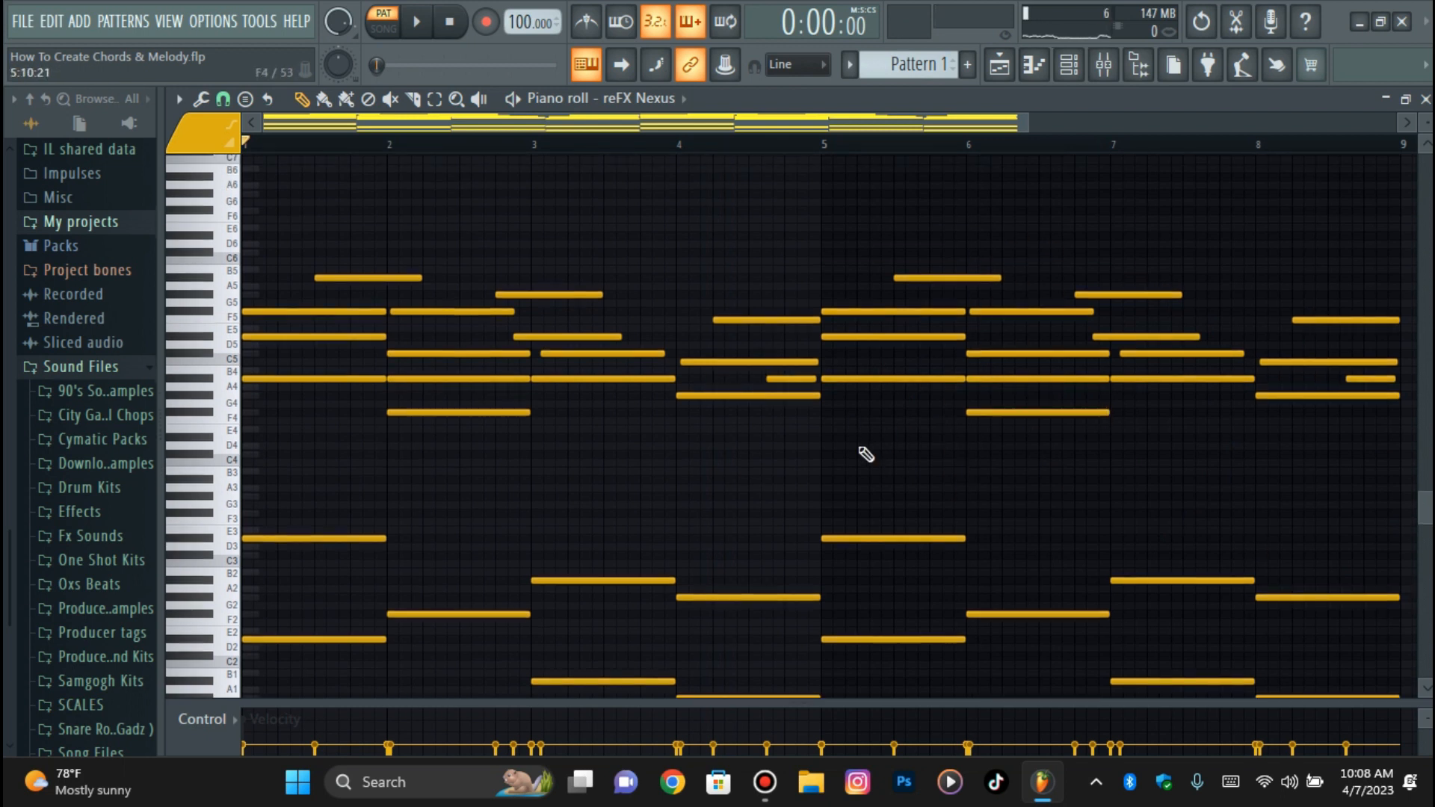
{"action": "left_click", "coordinate": [905, 383]}
{"action": "key", "text": "ctrl+Up"}
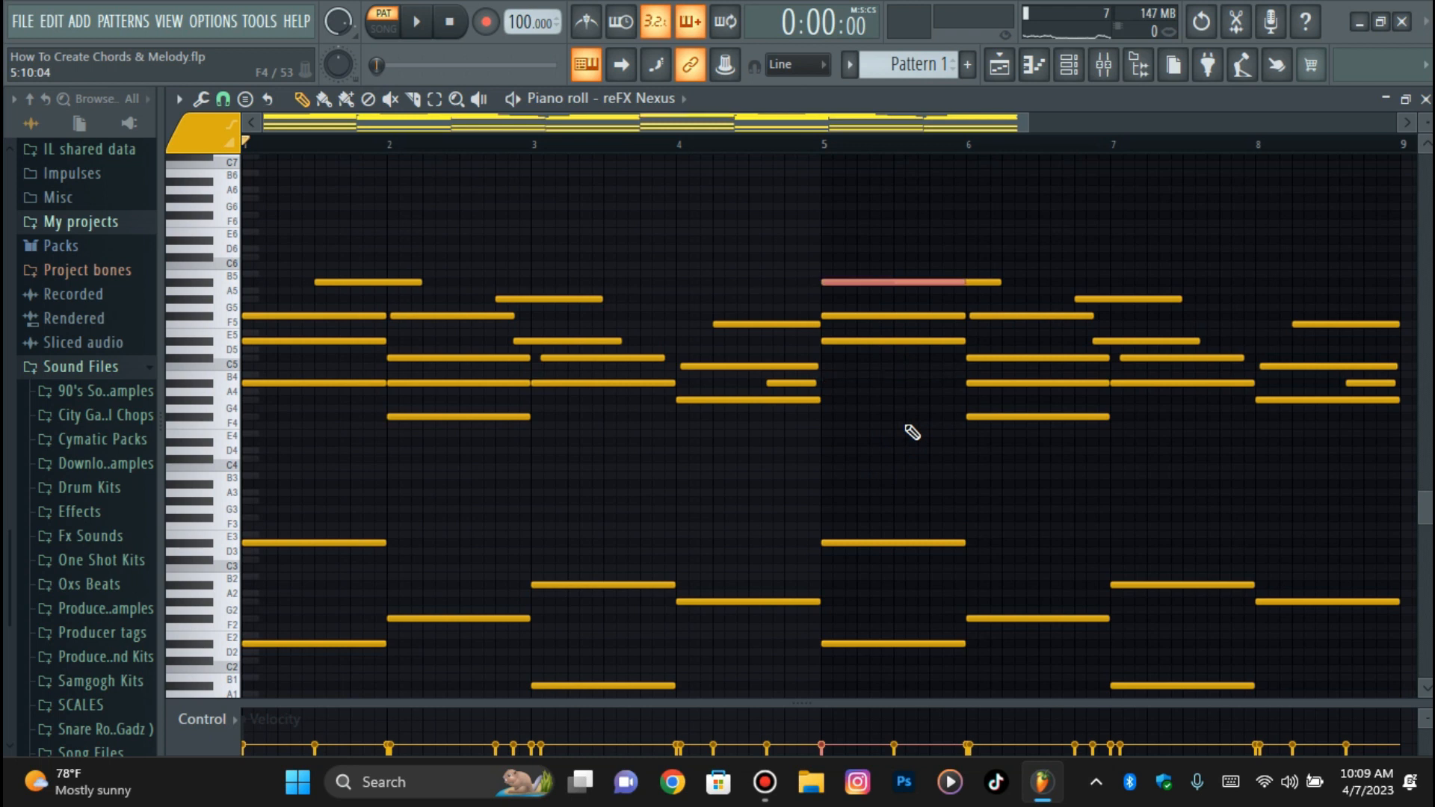
{"action": "left_click", "coordinate": [695, 144]}
{"action": "key", "text": "space"}
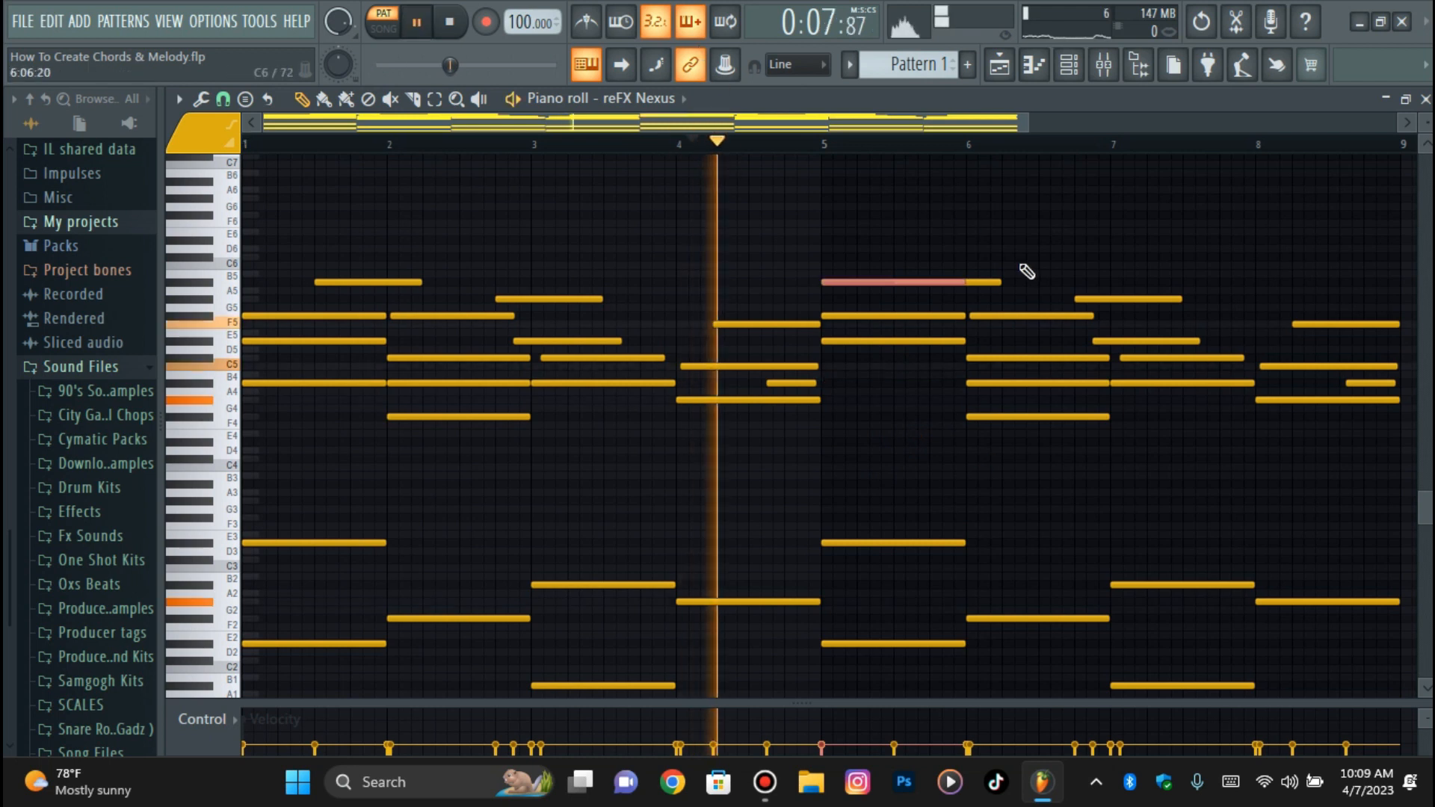
{"action": "left_click", "coordinate": [1032, 385]}
{"action": "key", "text": "ctrl+Up"}
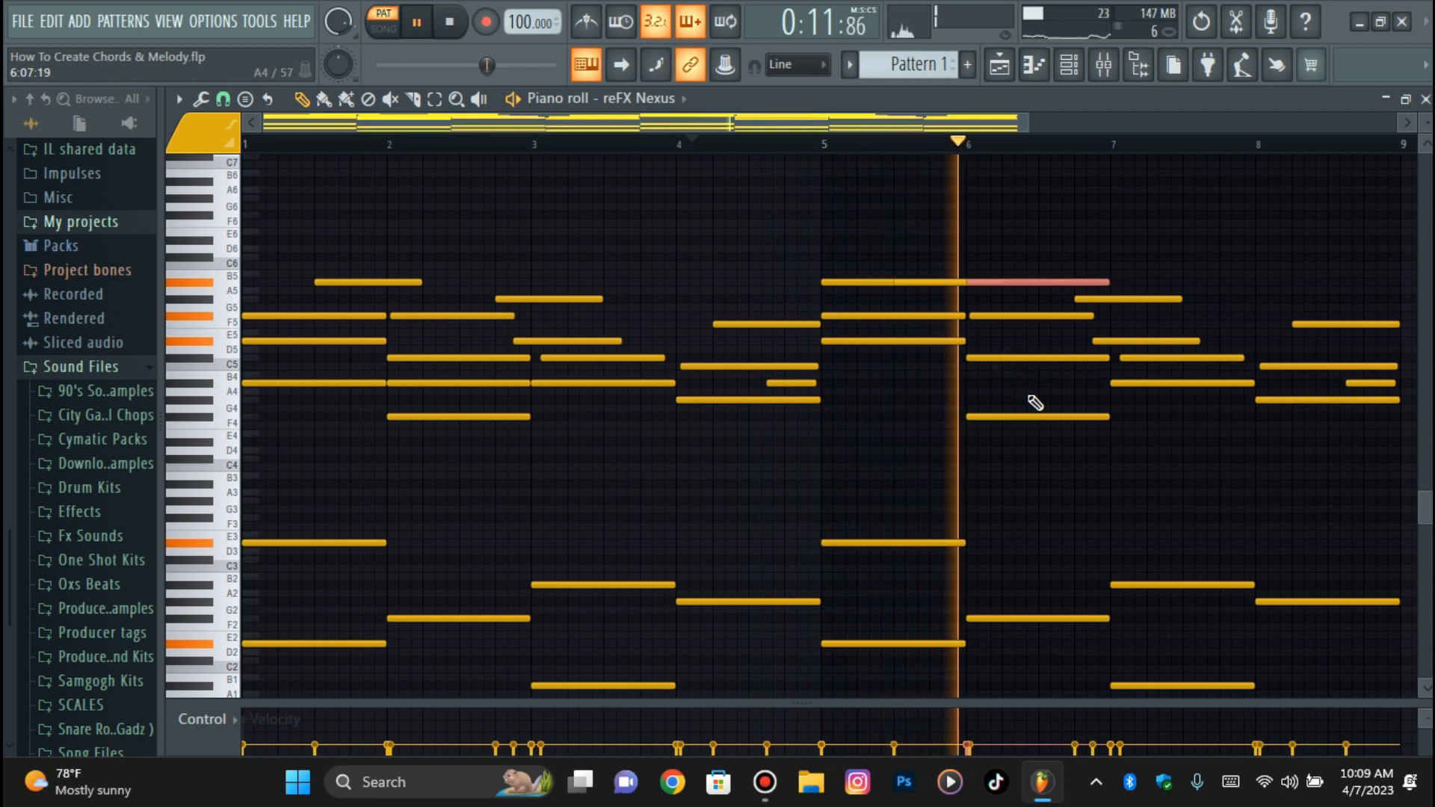
{"action": "left_click", "coordinate": [1135, 383]}
{"action": "key", "text": "ctrl+Up"}
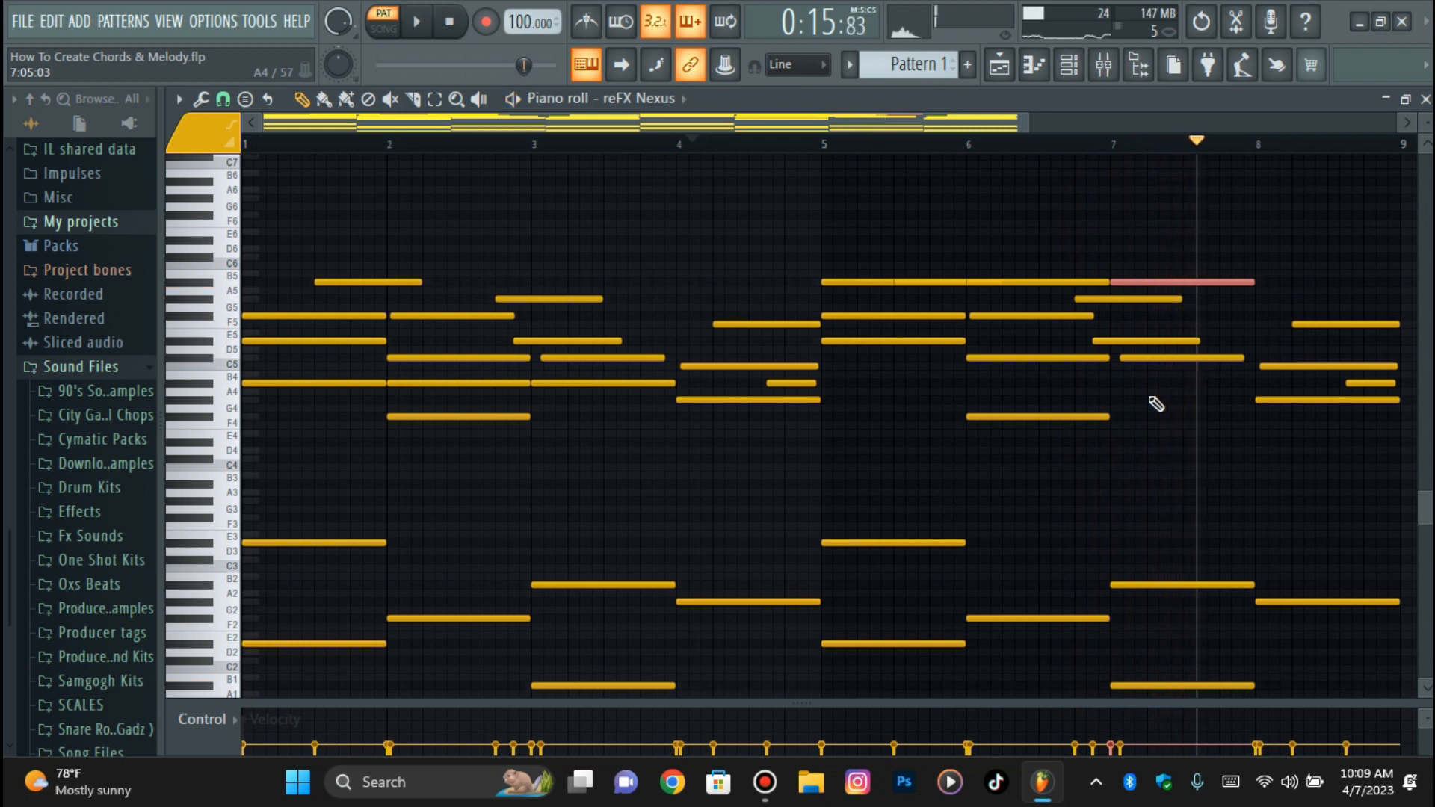
- Lower the raised A#5 chord notes in bars 7, 6 and 5 back one octave to A#4 with playback stopped
{"action": "key", "text": "space"}
{"action": "key", "text": "ctrl+Down"}
{"action": "left_click", "coordinate": [1038, 282]}
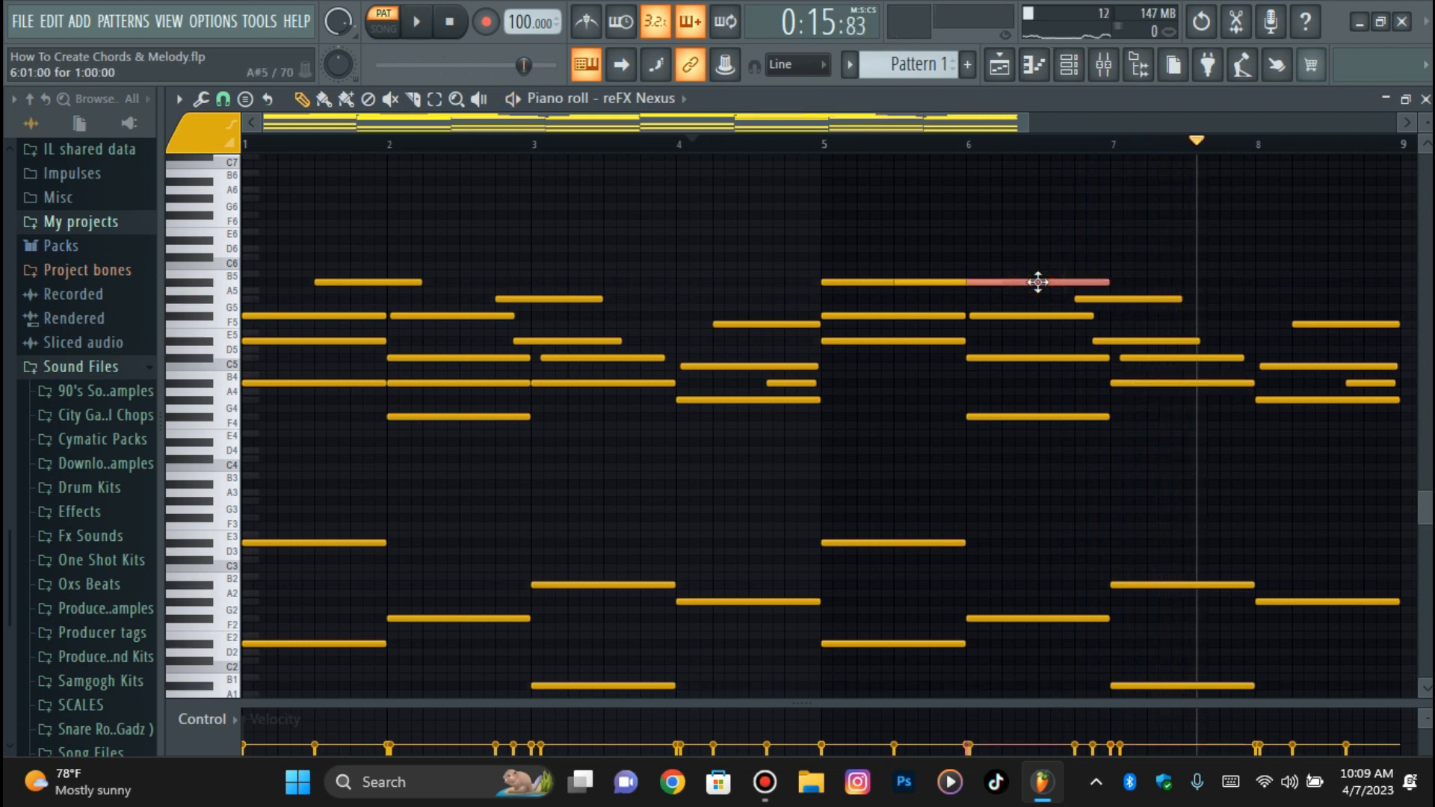
{"action": "key", "text": "ctrl+Down"}
{"action": "left_click", "coordinate": [829, 283]}
{"action": "key", "text": "ctrl+Down"}
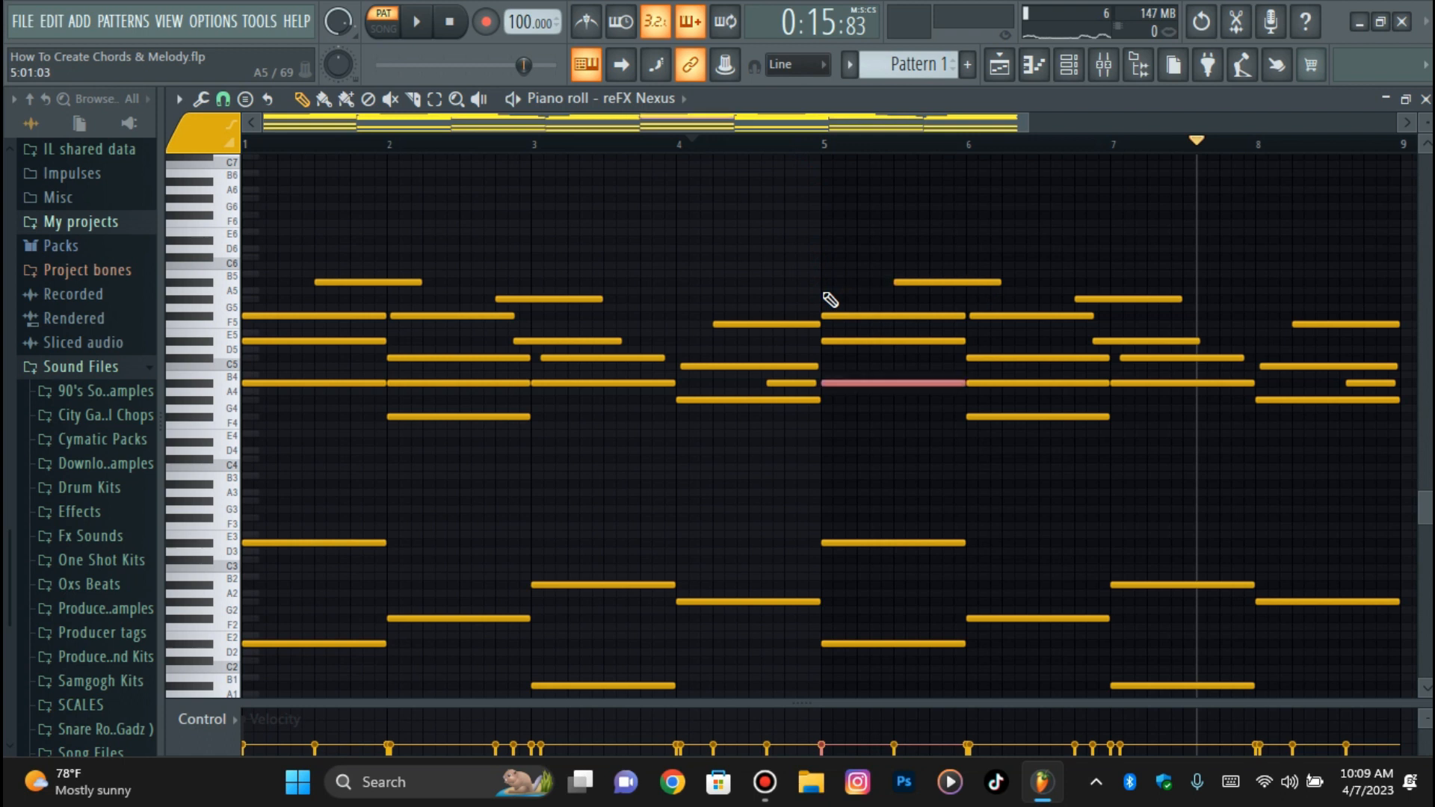
{"action": "left_click", "coordinate": [442, 41]}
- Rename the reFX Nexus channel as Grandpiano
{"action": "scroll", "coordinate": [928, 448], "scroll_direction": "down", "scroll_amount": 3}
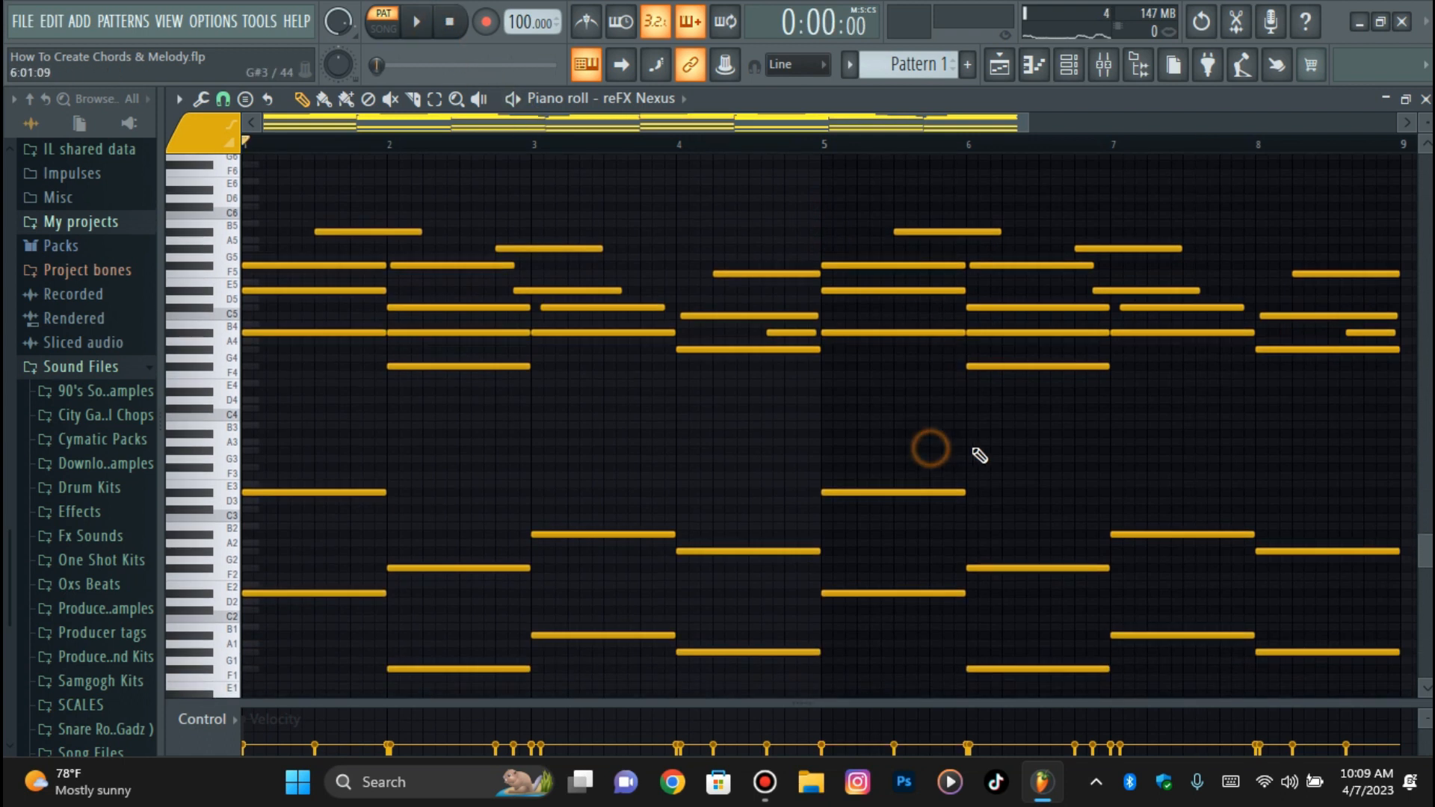
{"action": "left_click", "coordinate": [1070, 66]}
{"action": "right_click", "coordinate": [473, 184]}
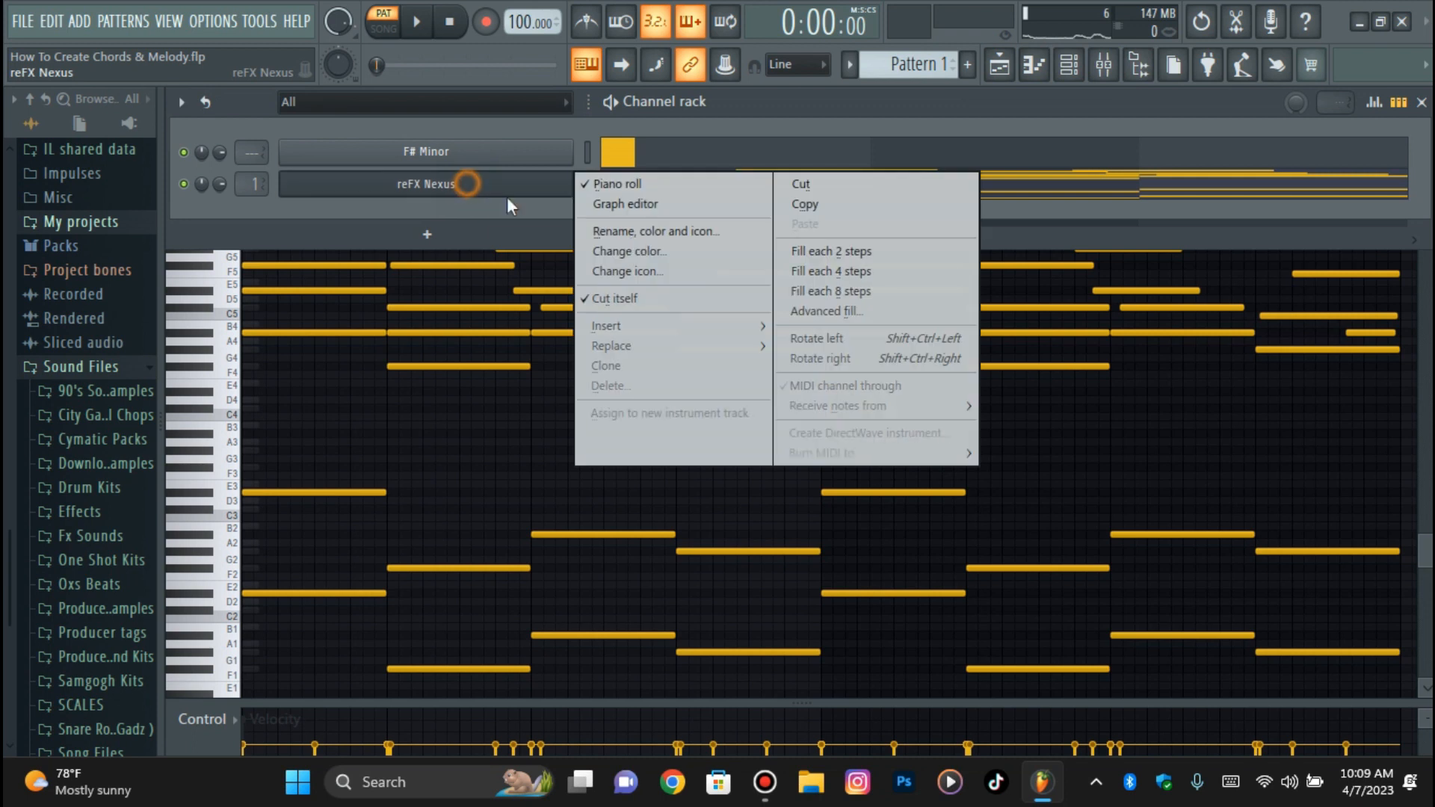
{"action": "left_click", "coordinate": [684, 246]}
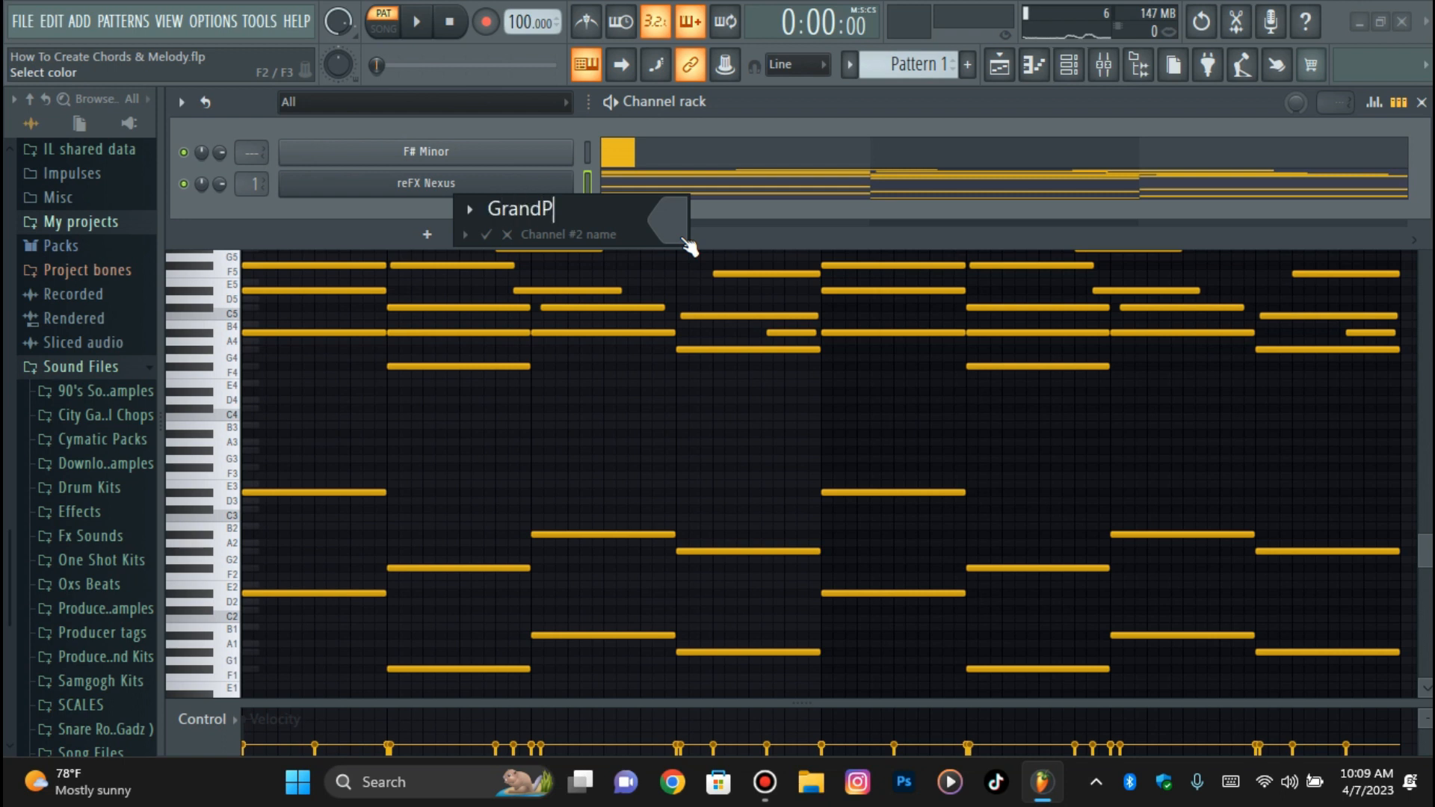
{"action": "key", "text": "Return"}
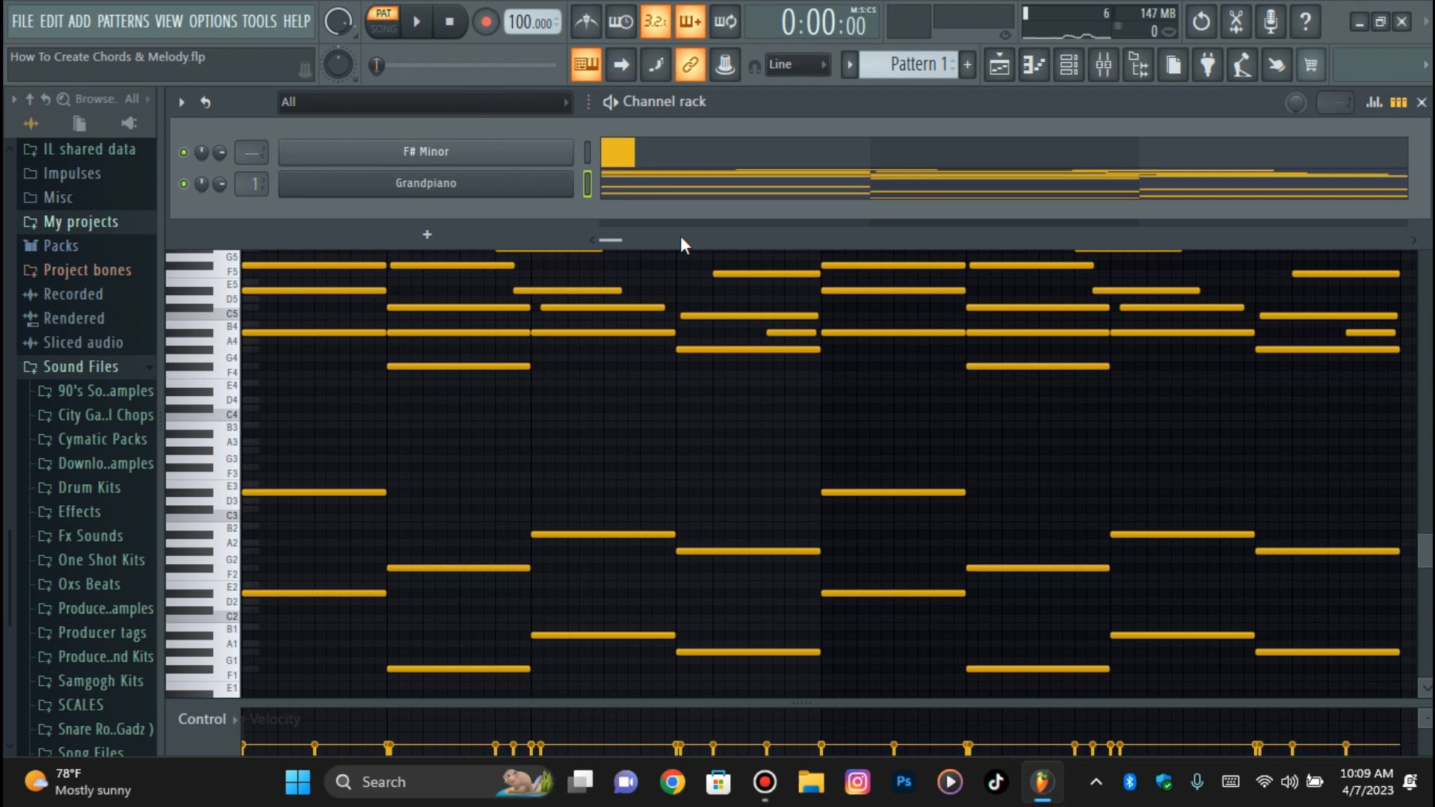
- Set the ValhallaVintageVerb reverb on mixer insert 1 to Ambience mode, checking it with playback
{"action": "left_click", "coordinate": [1103, 64]}
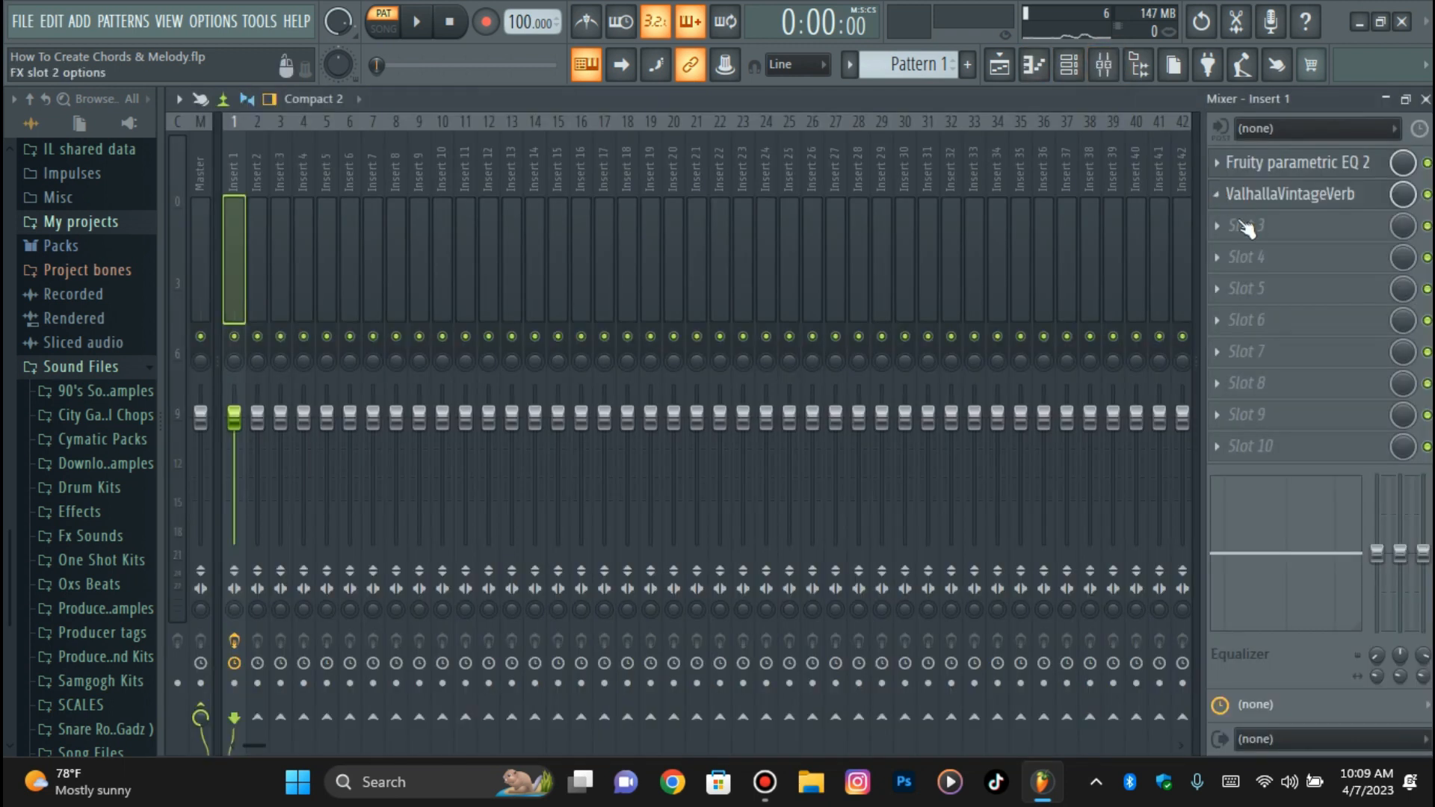
{"action": "left_click", "coordinate": [1264, 197]}
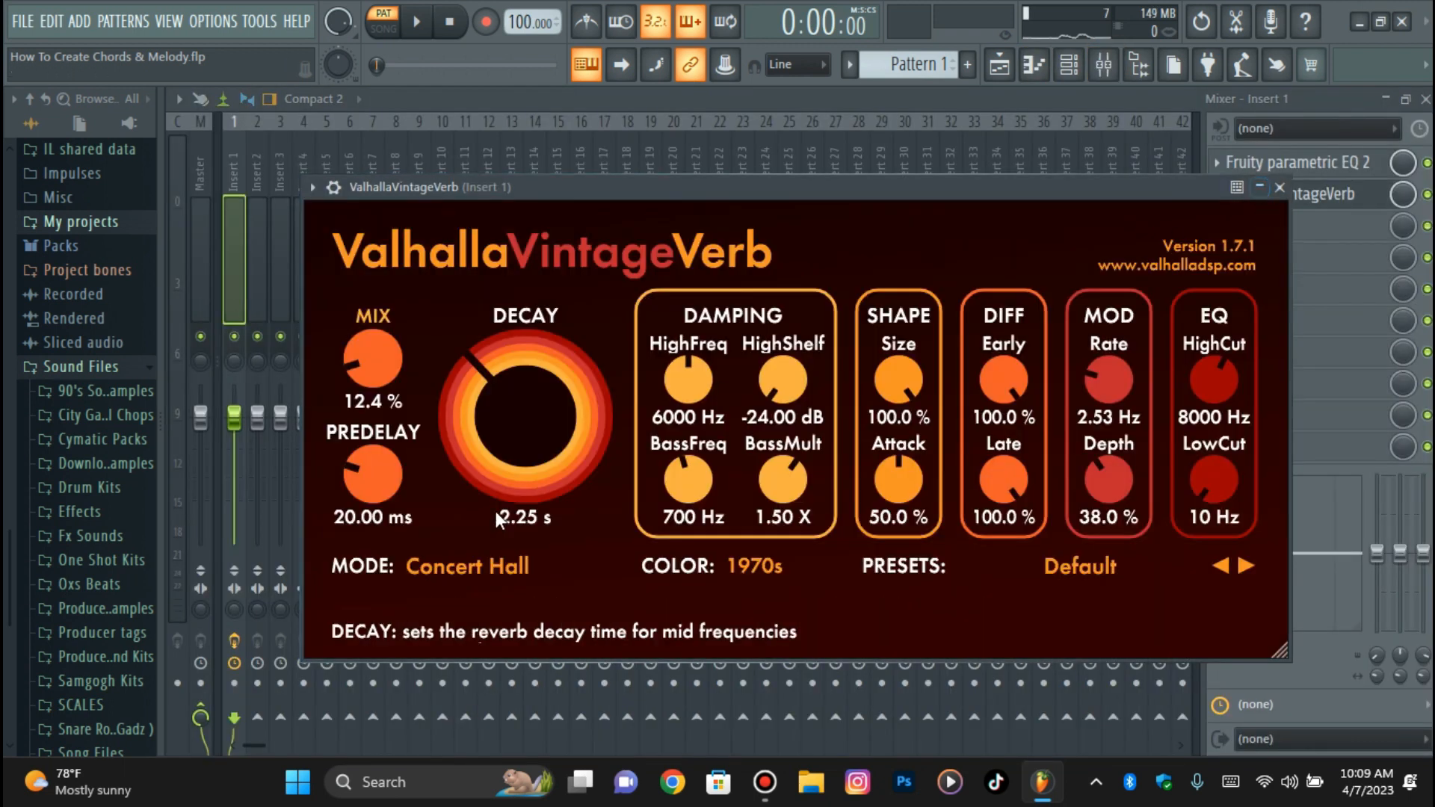
{"action": "left_click", "coordinate": [449, 568]}
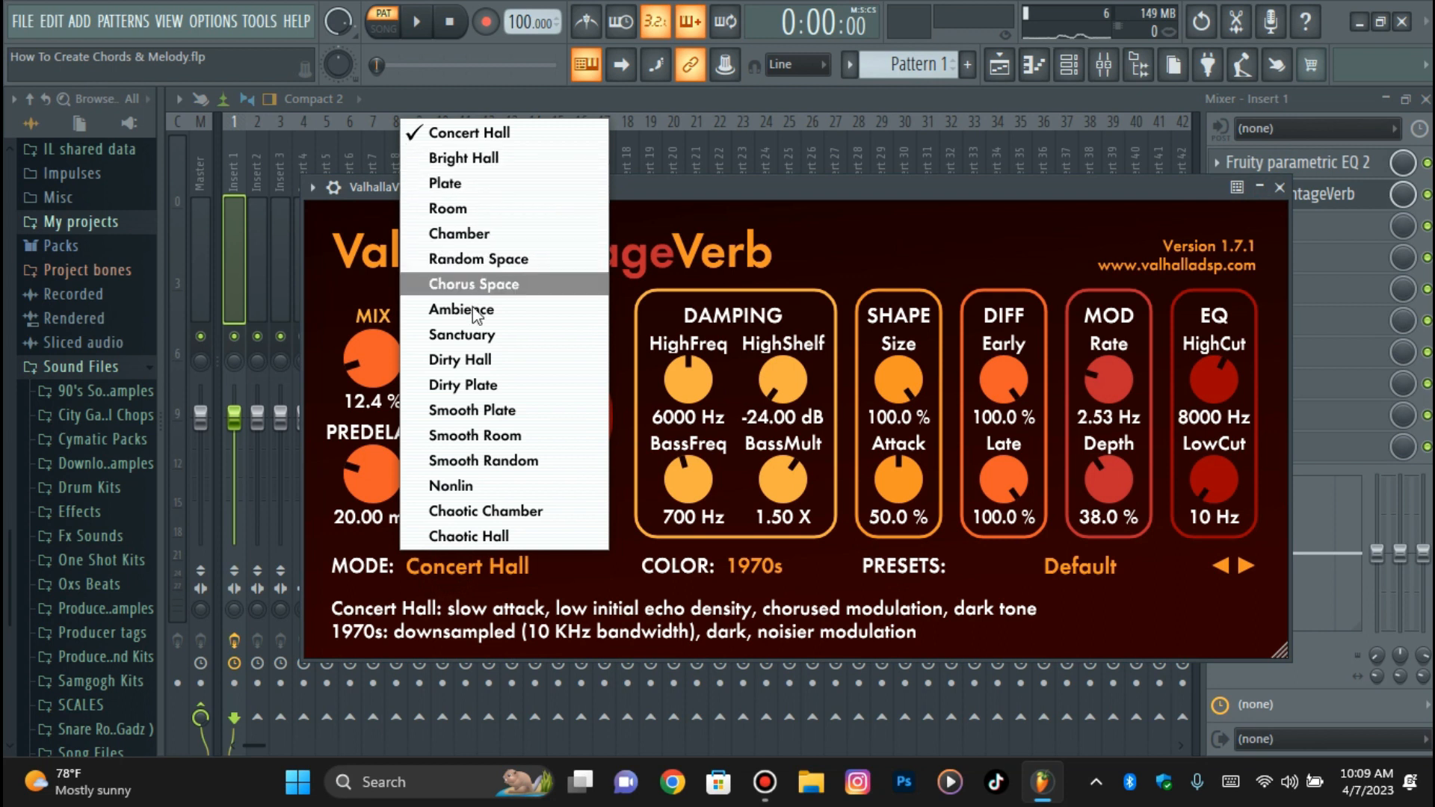
{"action": "left_click", "coordinate": [468, 312]}
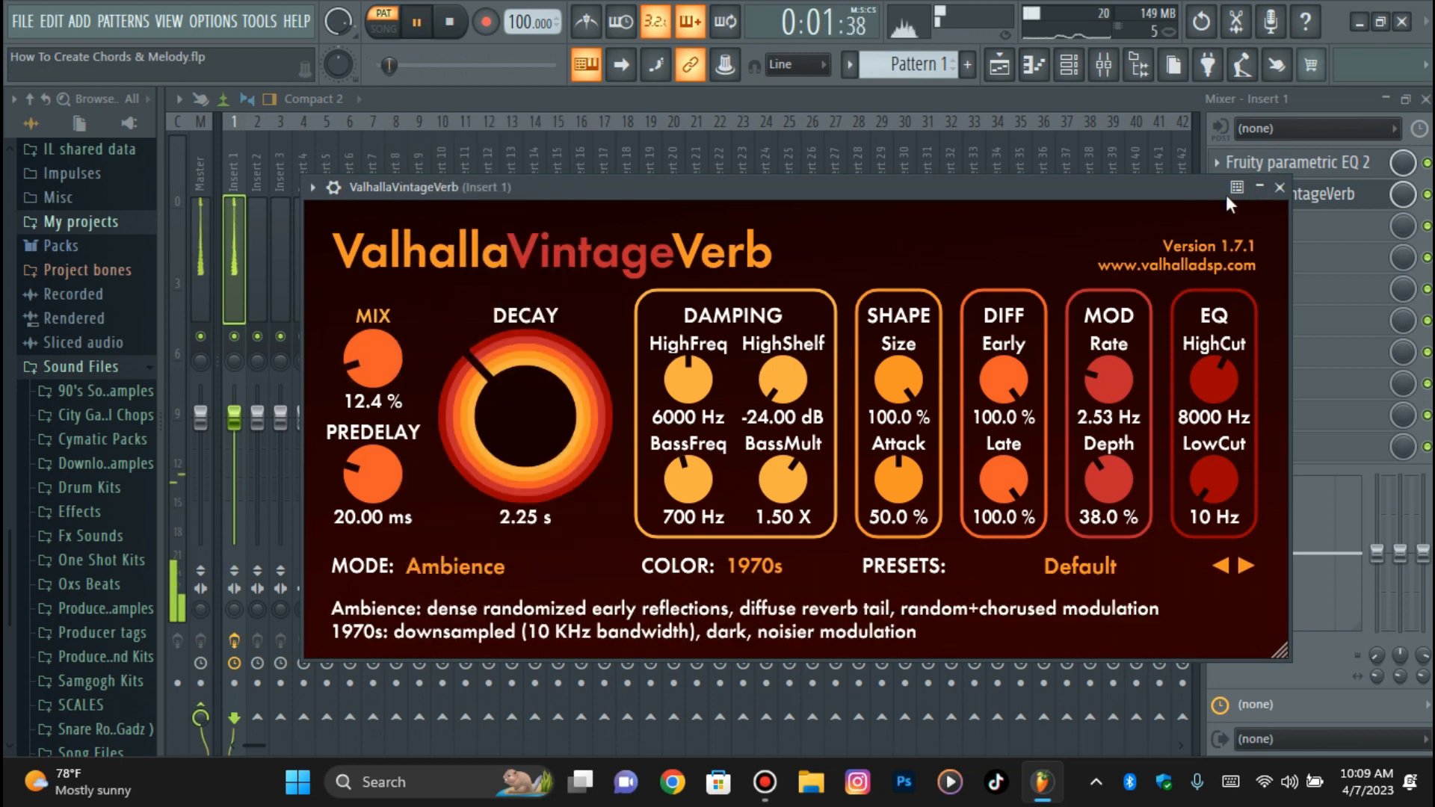
{"action": "left_click", "coordinate": [1344, 196]}
{"action": "left_click", "coordinate": [1069, 65]}
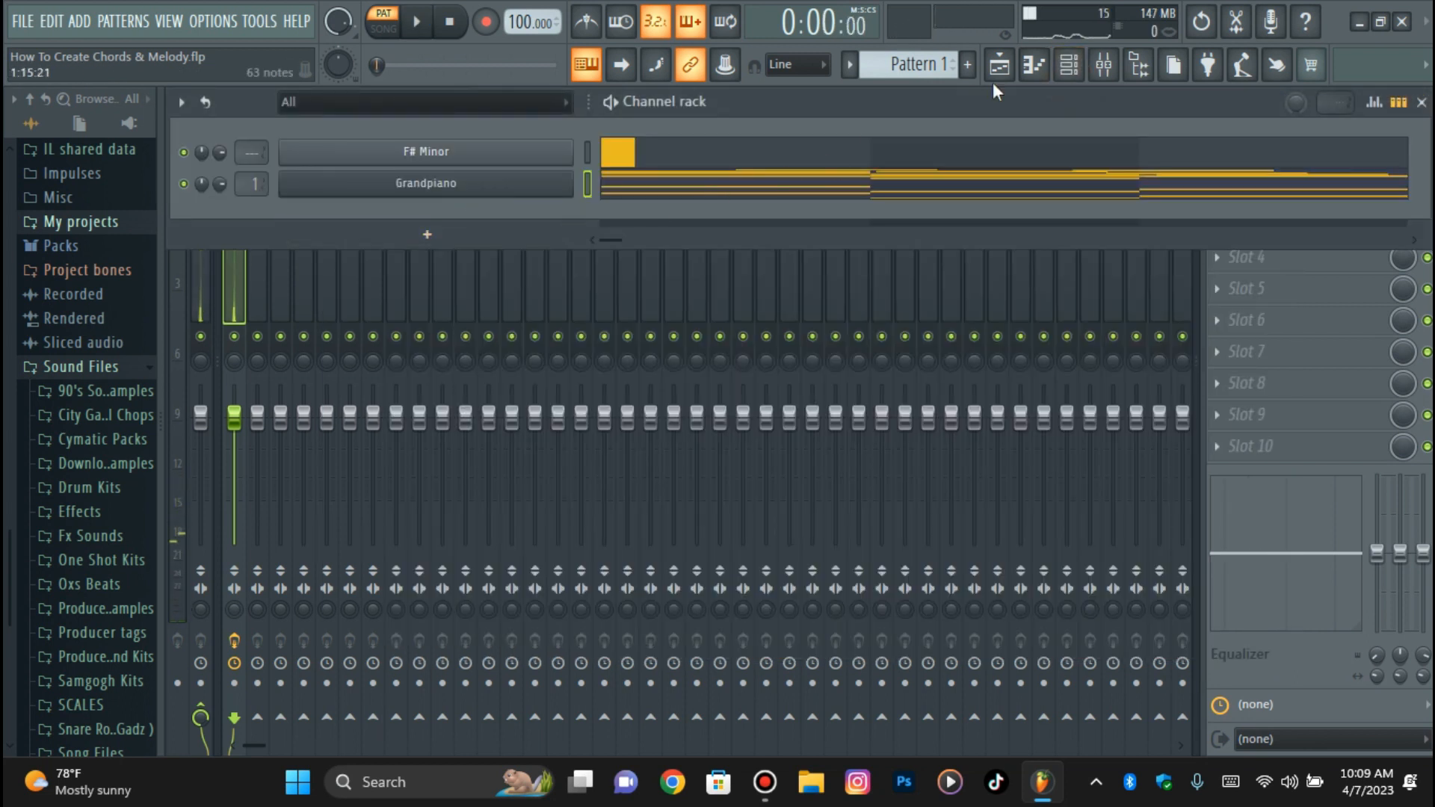
{"action": "left_click", "coordinate": [1102, 71]}
{"action": "left_click", "coordinate": [1250, 196]}
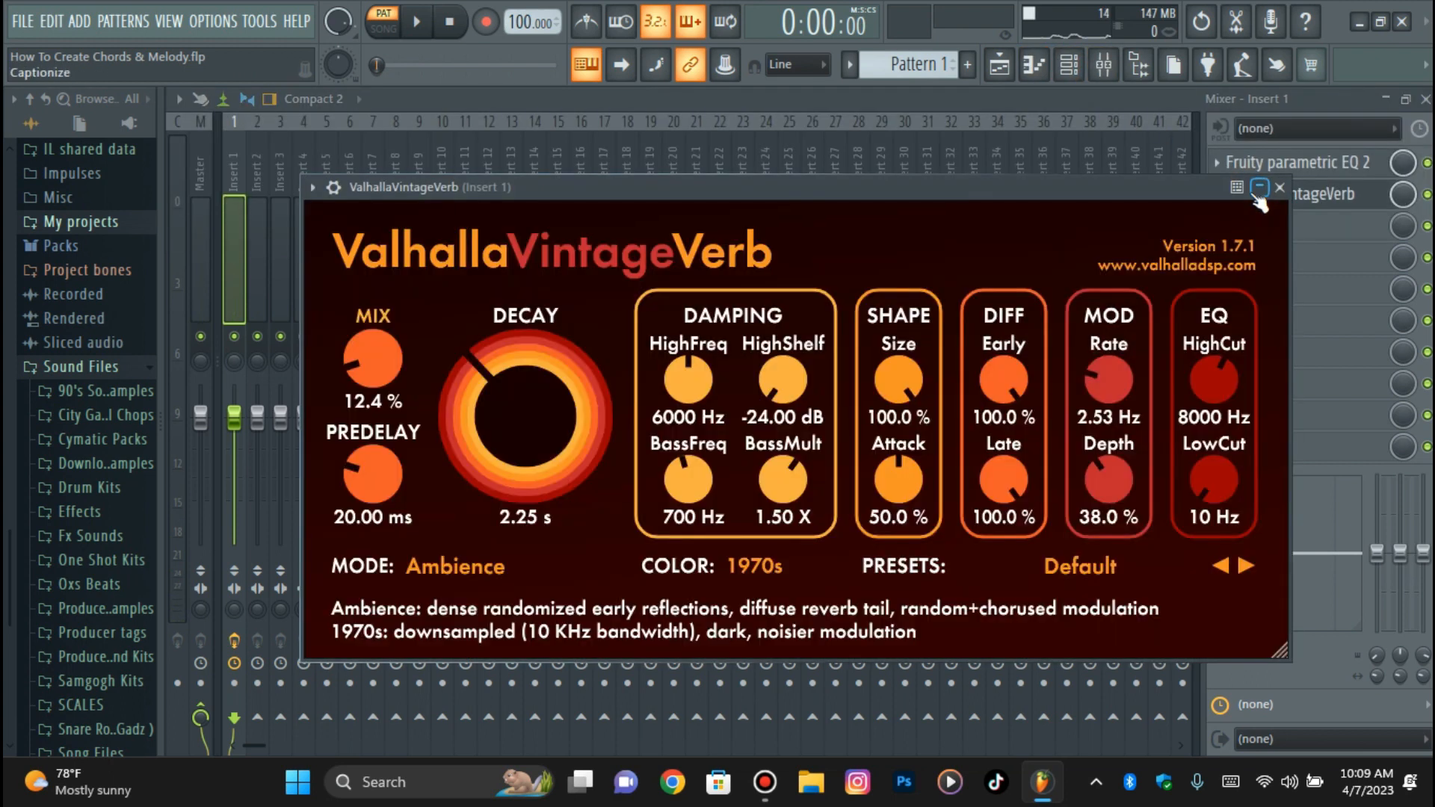
{"action": "left_click", "coordinate": [1336, 205]}
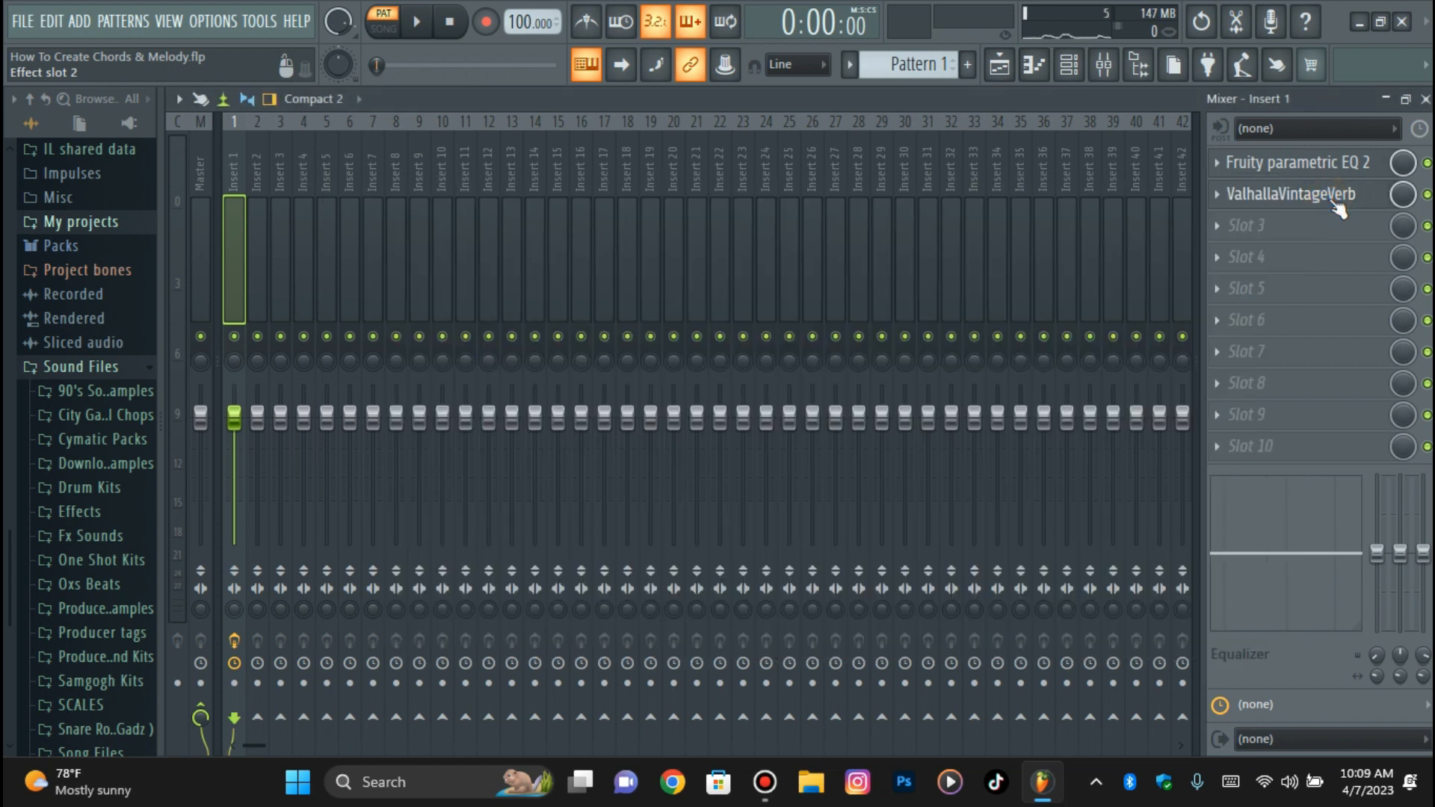
{"action": "left_click", "coordinate": [1336, 205]}
{"action": "left_click", "coordinate": [1336, 205]}
- Add an Xpand!2 instrument channel and load its +01 Fretless Bass preset from the 25 Basses category
{"action": "left_click", "coordinate": [1070, 73]}
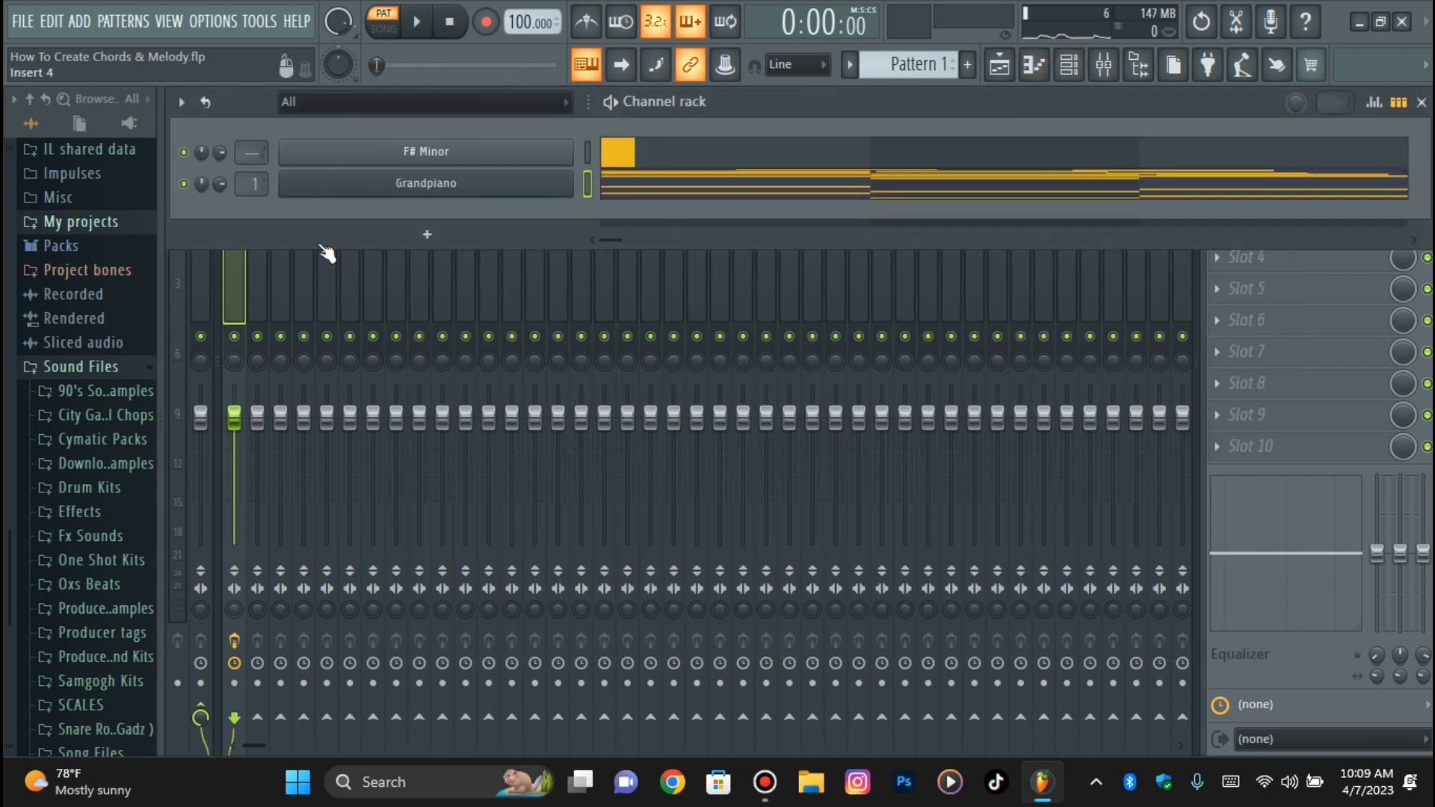
{"action": "left_click", "coordinate": [329, 238]}
{"action": "left_click", "coordinate": [737, 256]}
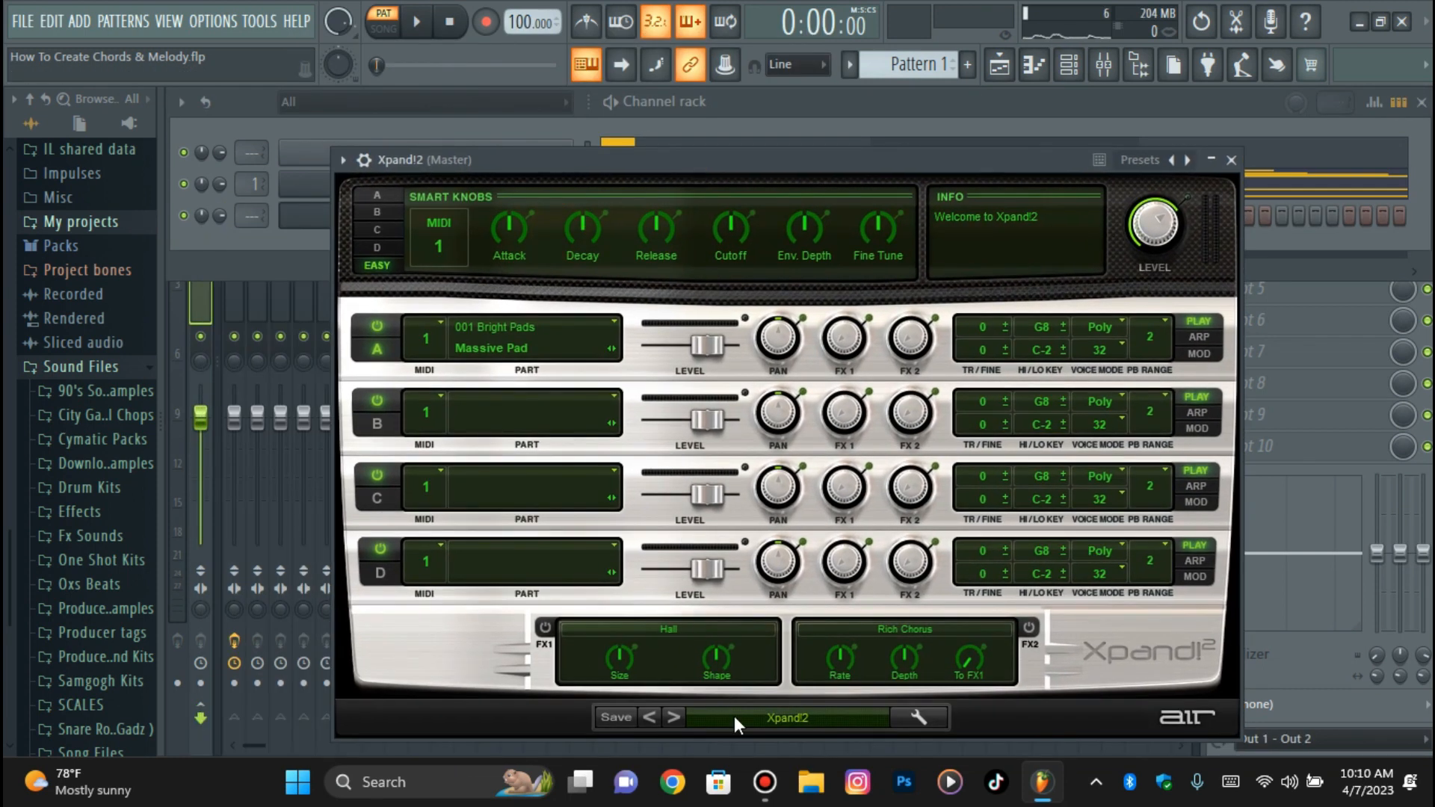
{"action": "left_click", "coordinate": [759, 724]}
{"action": "mouse_move", "coordinate": [740, 737]}
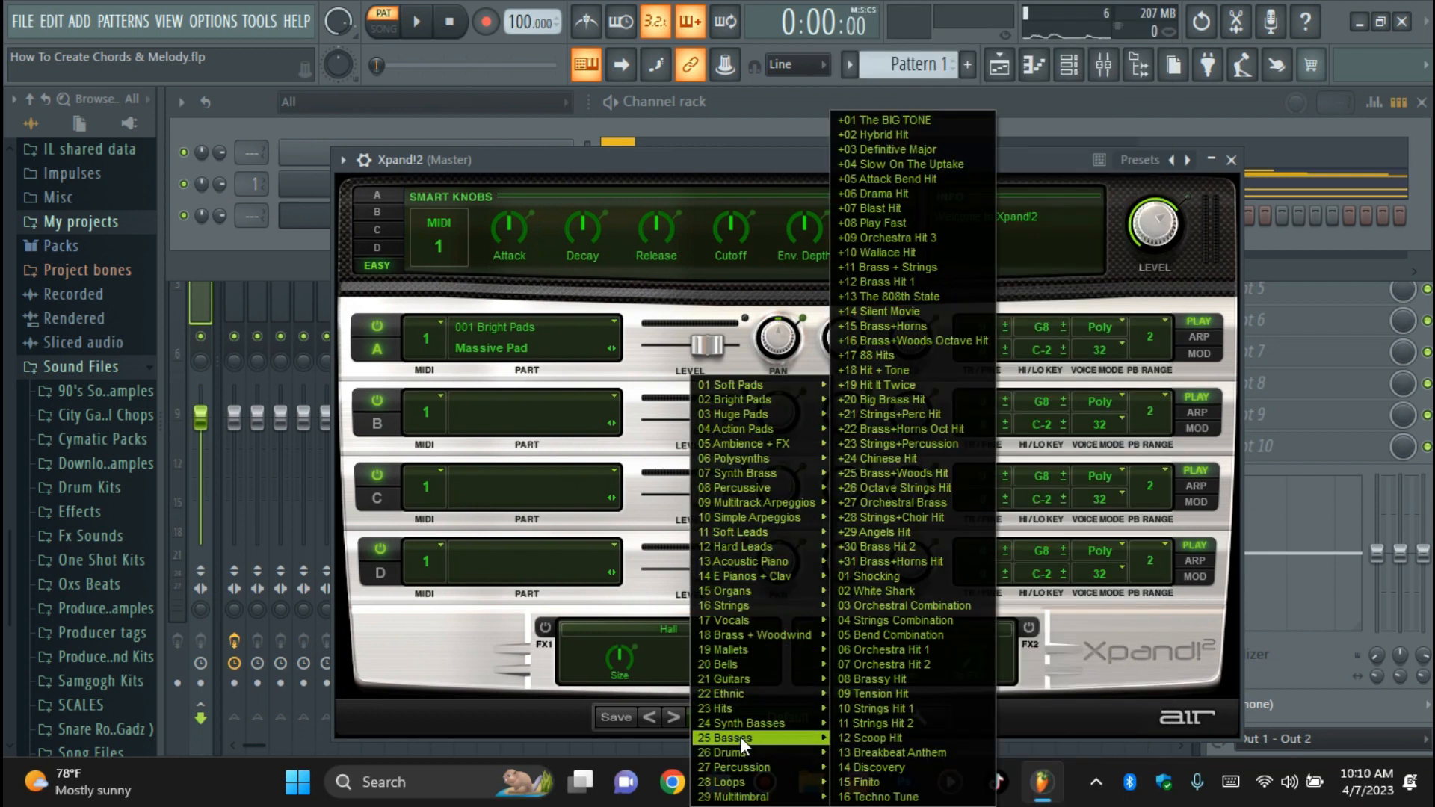
{"action": "left_click", "coordinate": [910, 311]}
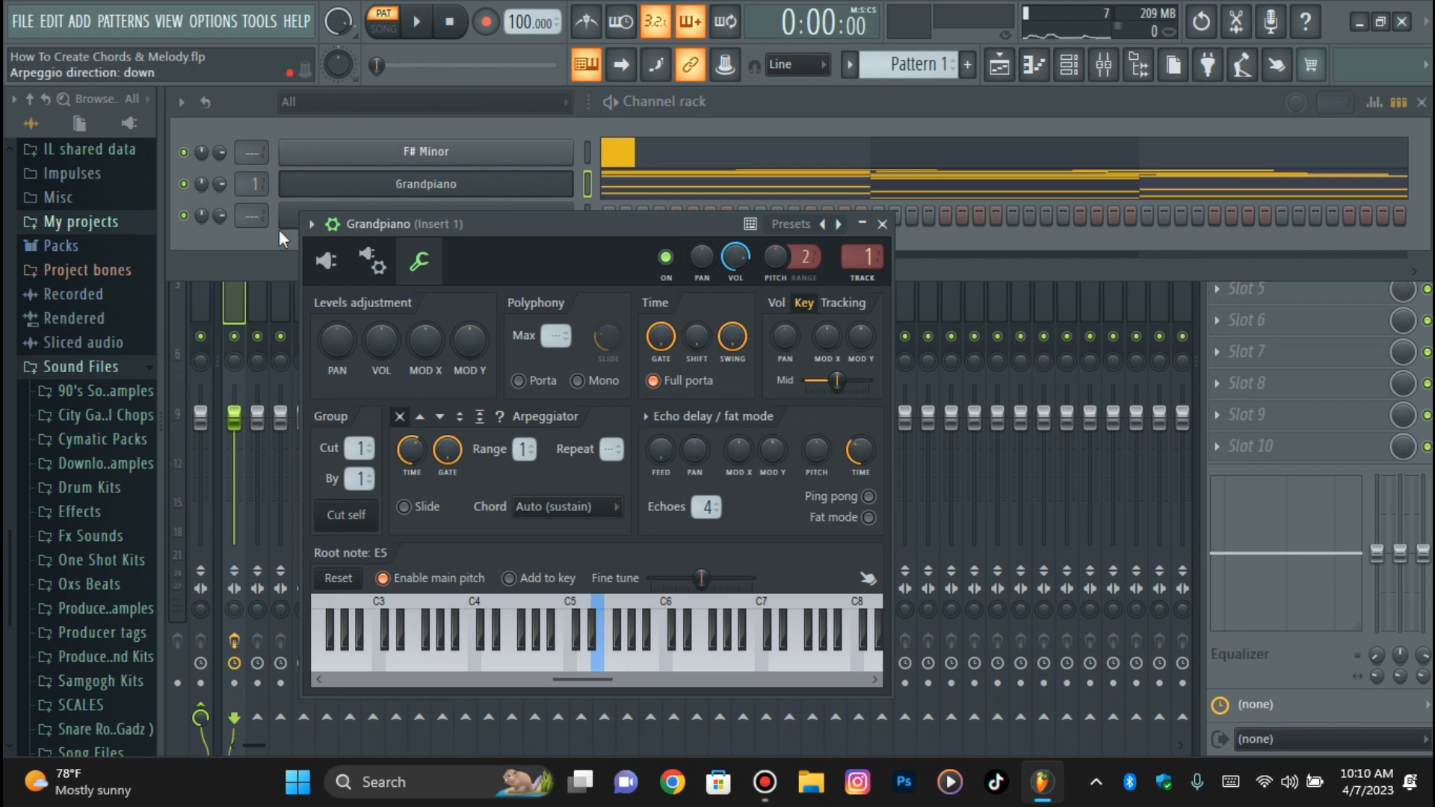
- Set the Xpand!2 channel's root note to E5 and route the channel to mixer track 2
{"action": "left_click", "coordinate": [284, 216]}
{"action": "left_click", "coordinate": [366, 158]}
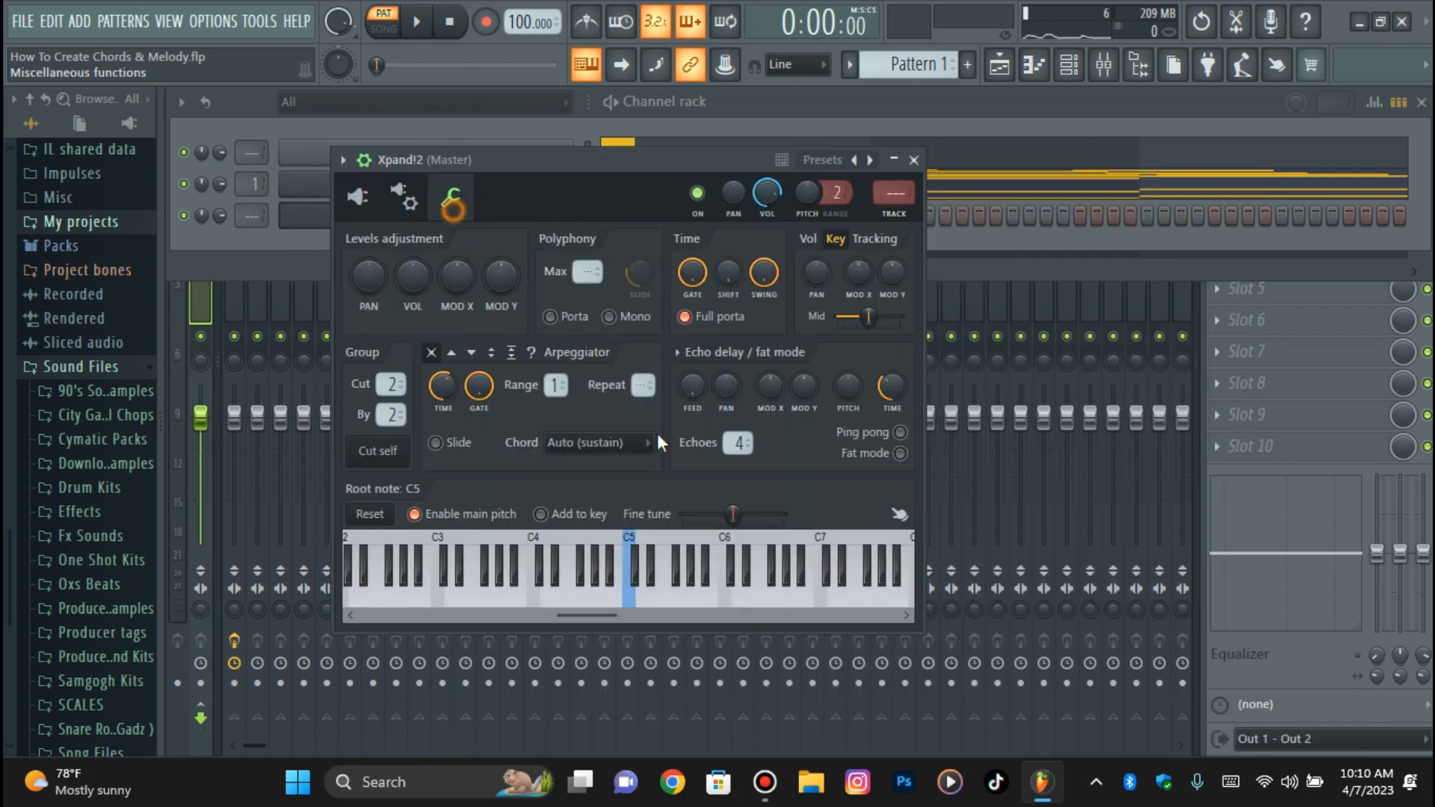
{"action": "left_click", "coordinate": [662, 553]}
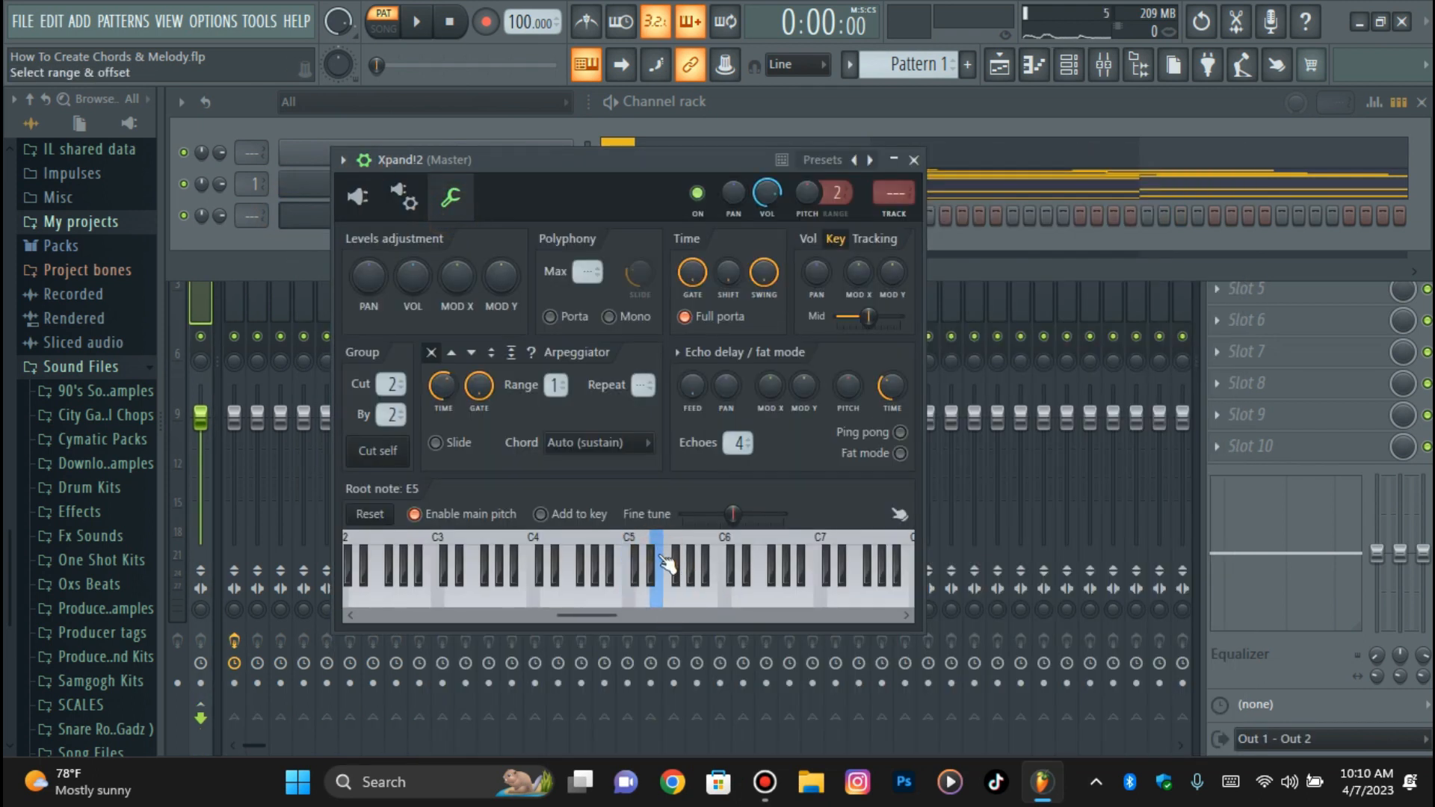
{"action": "left_click", "coordinate": [301, 218]}
{"action": "scroll", "coordinate": [254, 216], "scroll_direction": "up", "scroll_amount": 2}
- Try the soft variant of the PN Nexus Grandpiano preset on the Grandpiano channel and play the pattern
{"action": "left_click", "coordinate": [375, 161]}
{"action": "left_click", "coordinate": [375, 182]}
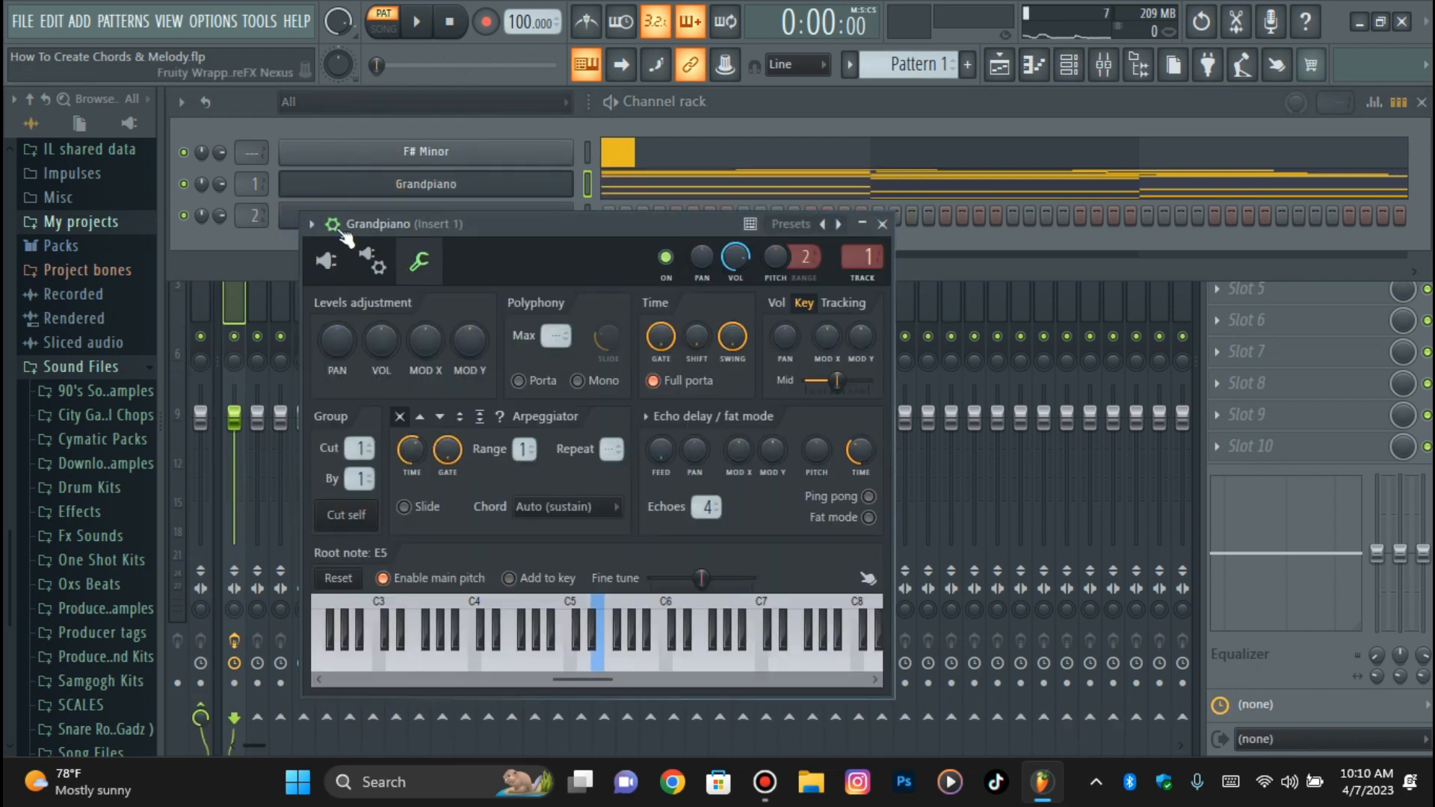
{"action": "left_click", "coordinate": [332, 224]}
{"action": "left_click", "coordinate": [845, 423]}
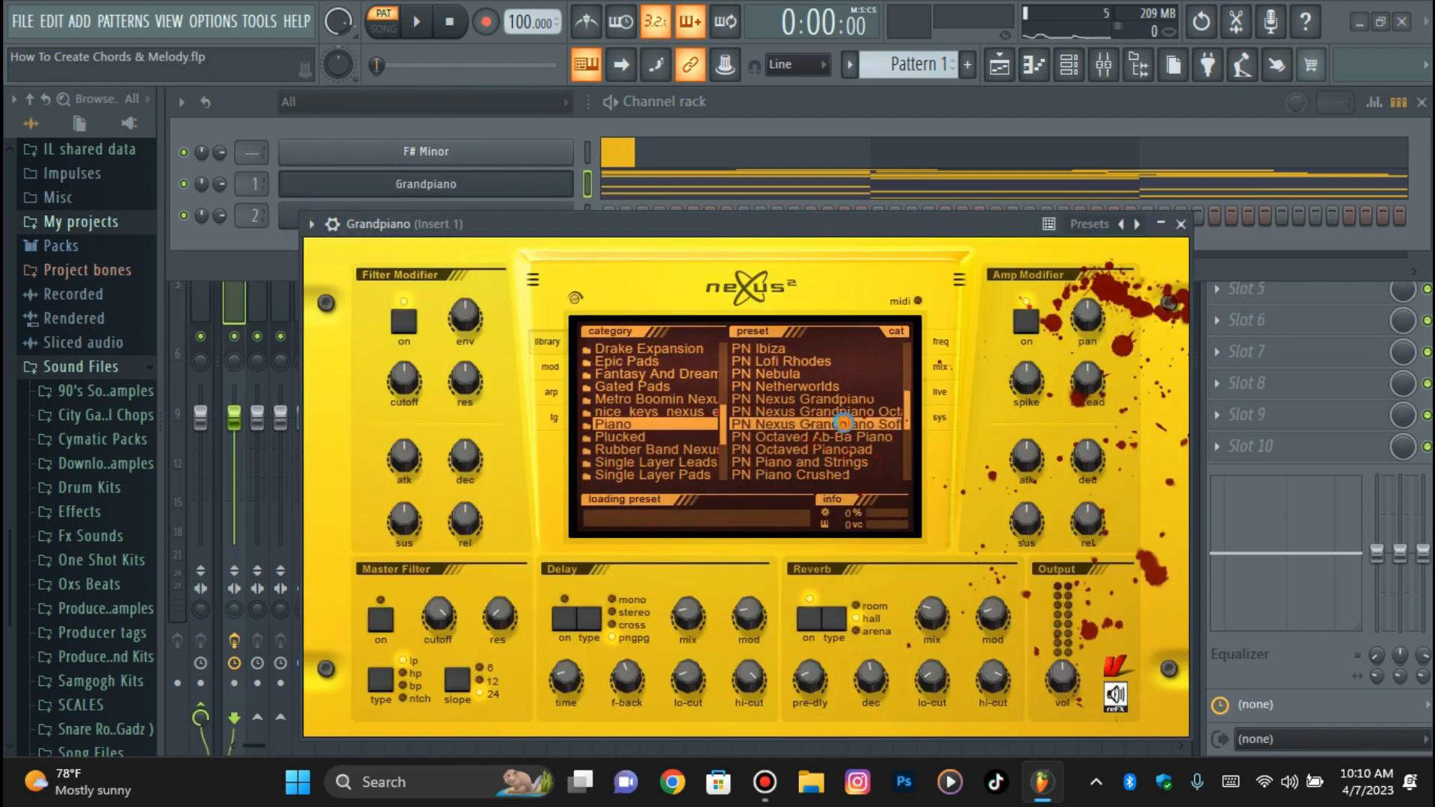
{"action": "key", "text": "space"}
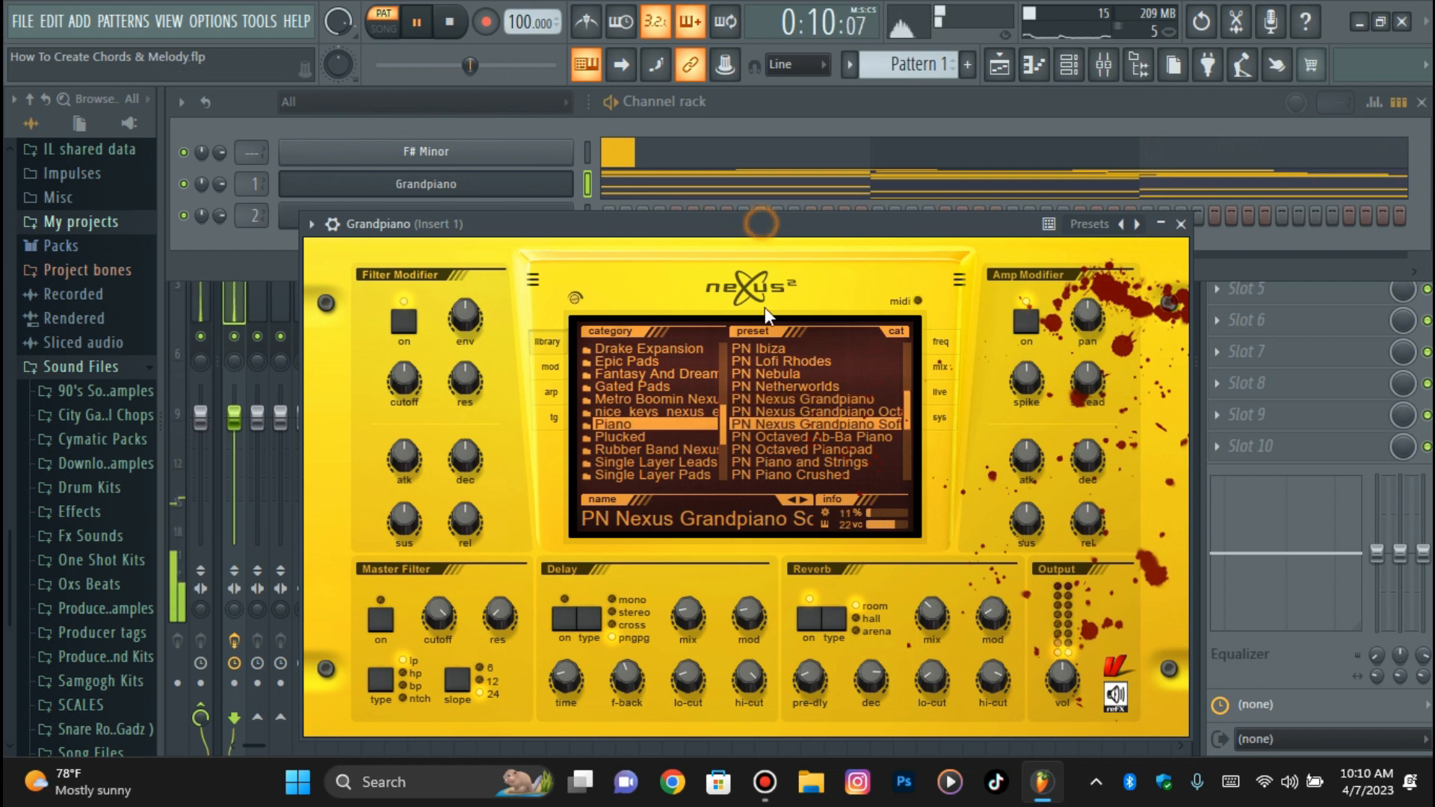
{"action": "key", "text": "space"}
- Load the PN Nexus Grandpiano preset on the Grandpiano channel, play the pattern briefly and close the instrument
{"action": "left_click", "coordinate": [800, 400]}
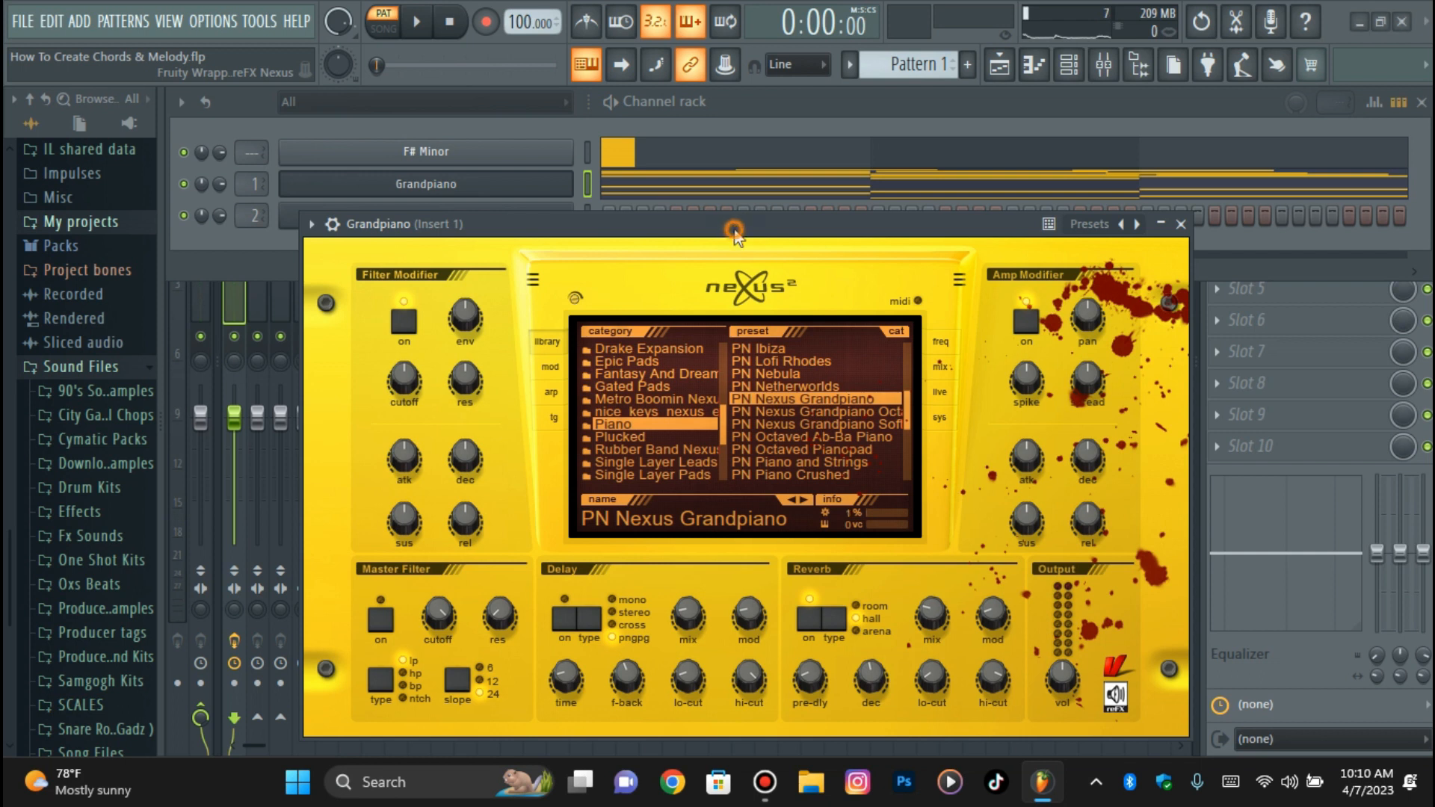
{"action": "key", "text": "space"}
{"action": "left_click", "coordinate": [535, 196]}
{"action": "key", "text": "space"}
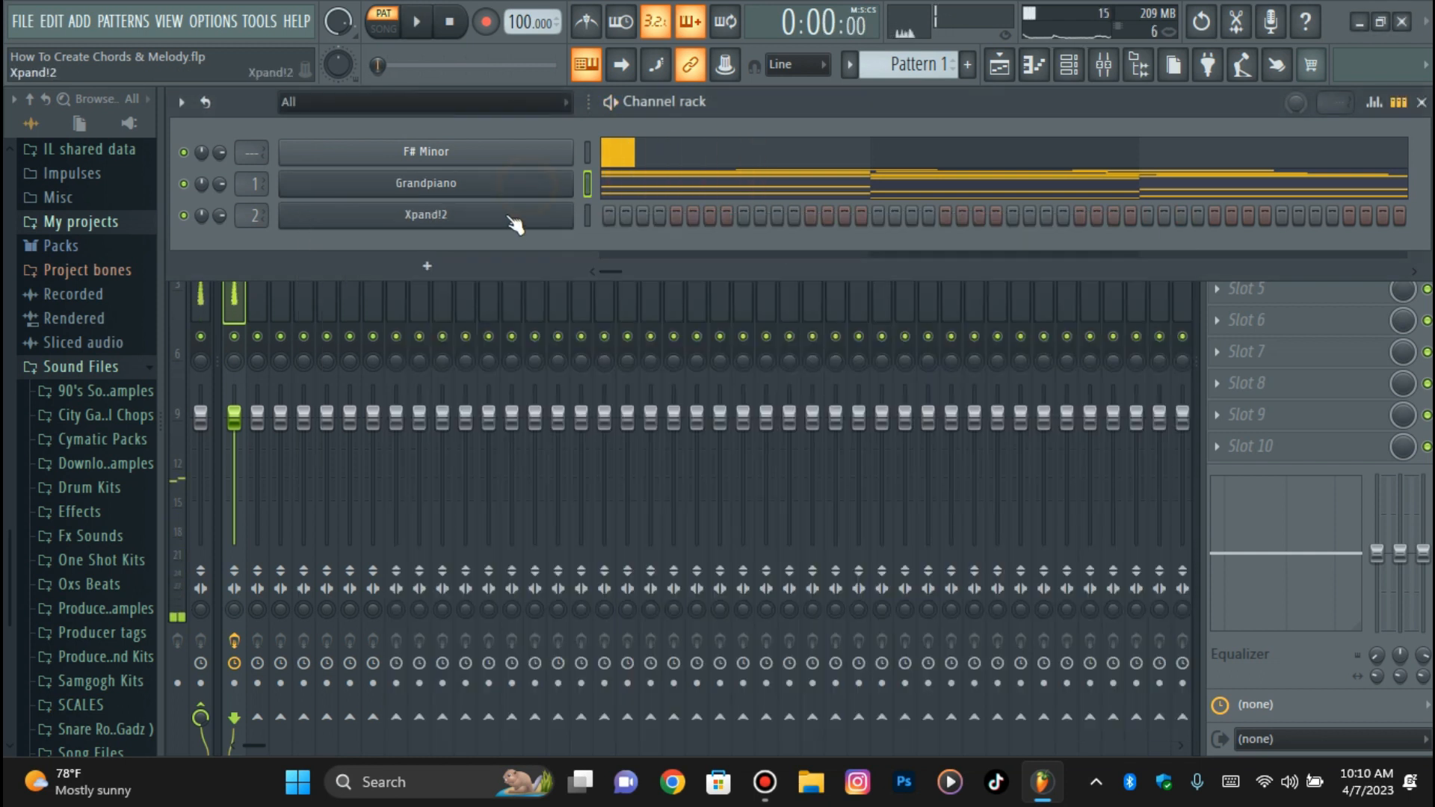
- Draw a bar-long D#3 note in bar 1 of the Xpand!2 piano roll and play it
{"action": "left_click", "coordinate": [506, 218]}
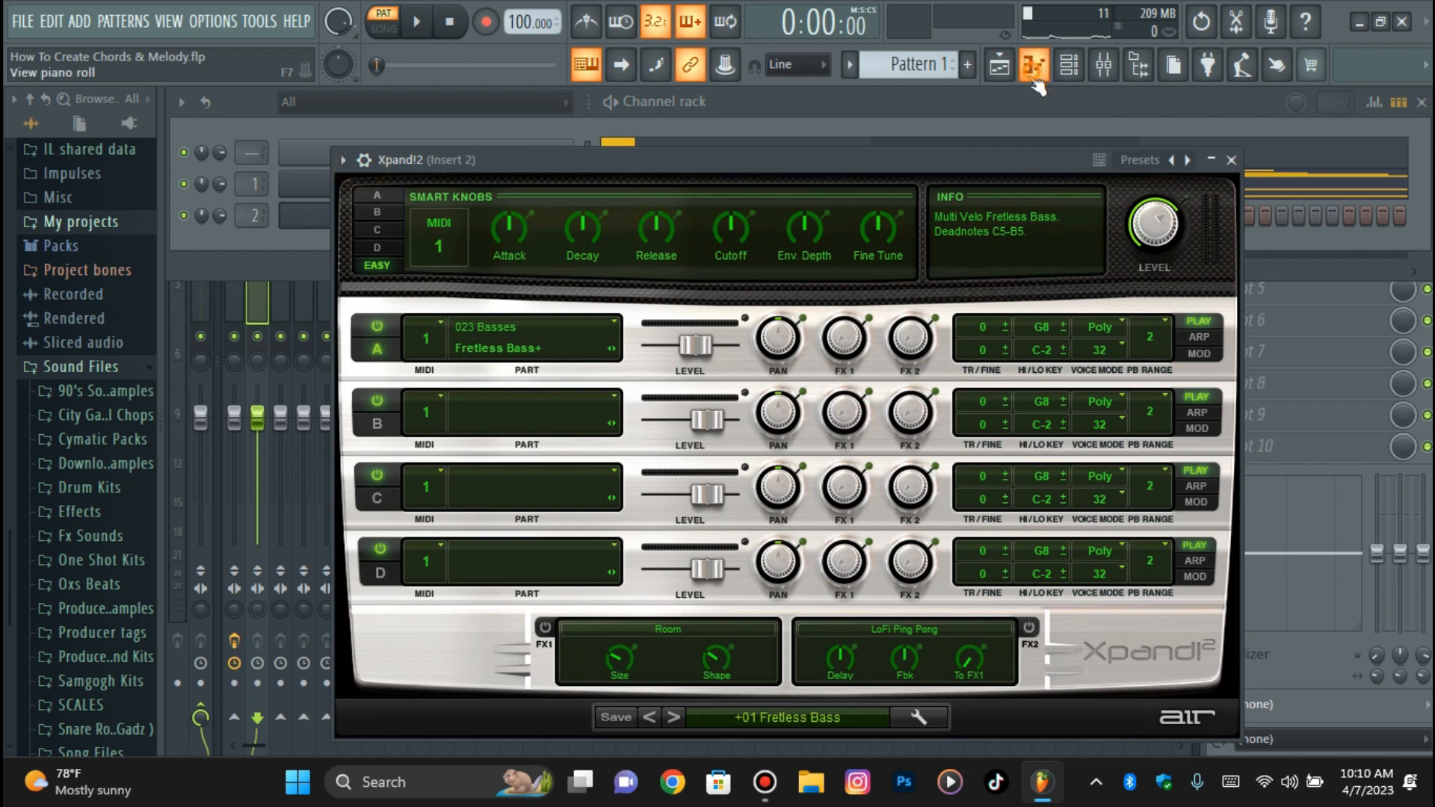
{"action": "left_click", "coordinate": [1033, 71]}
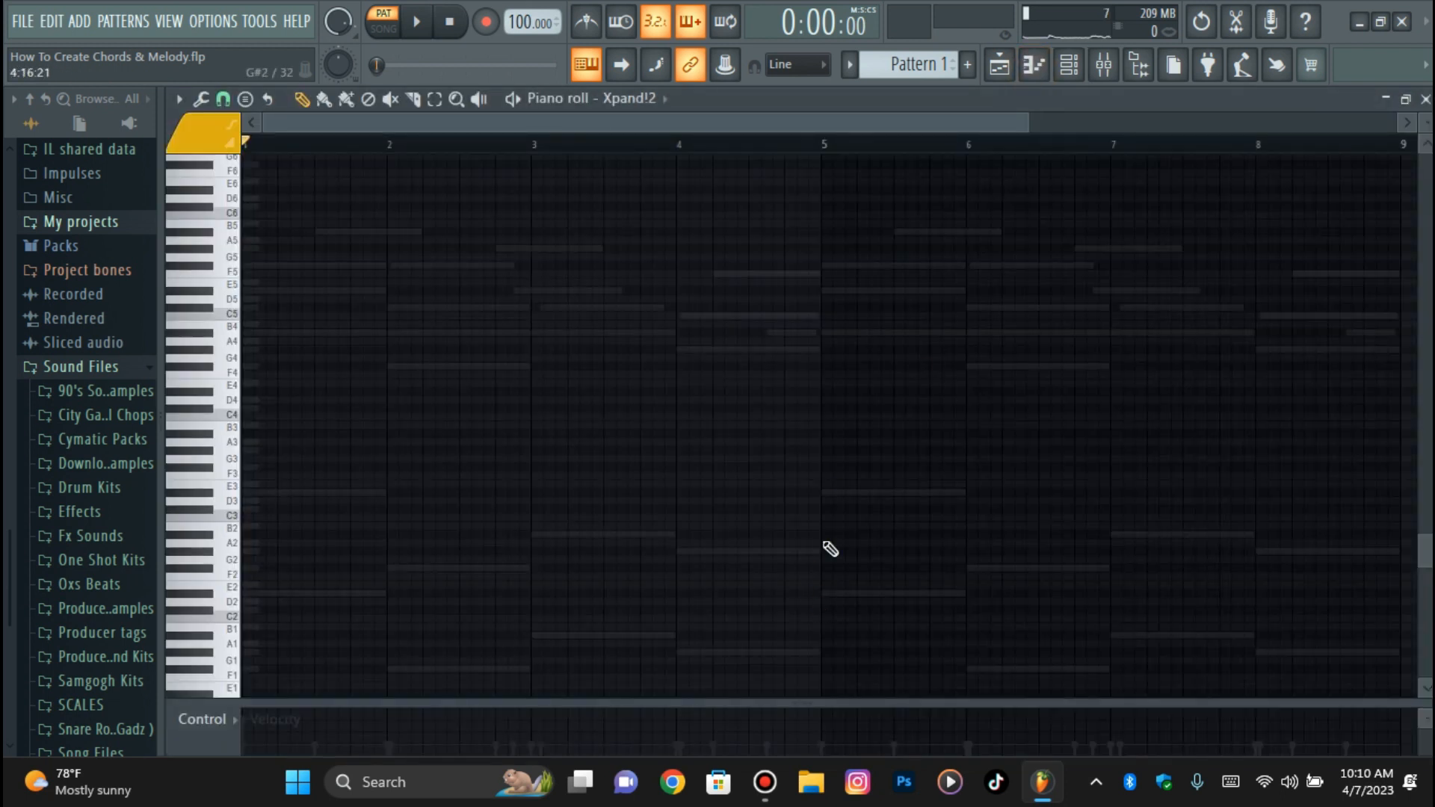
{"action": "scroll", "coordinate": [296, 432], "scroll_direction": "up", "scroll_amount": 1}
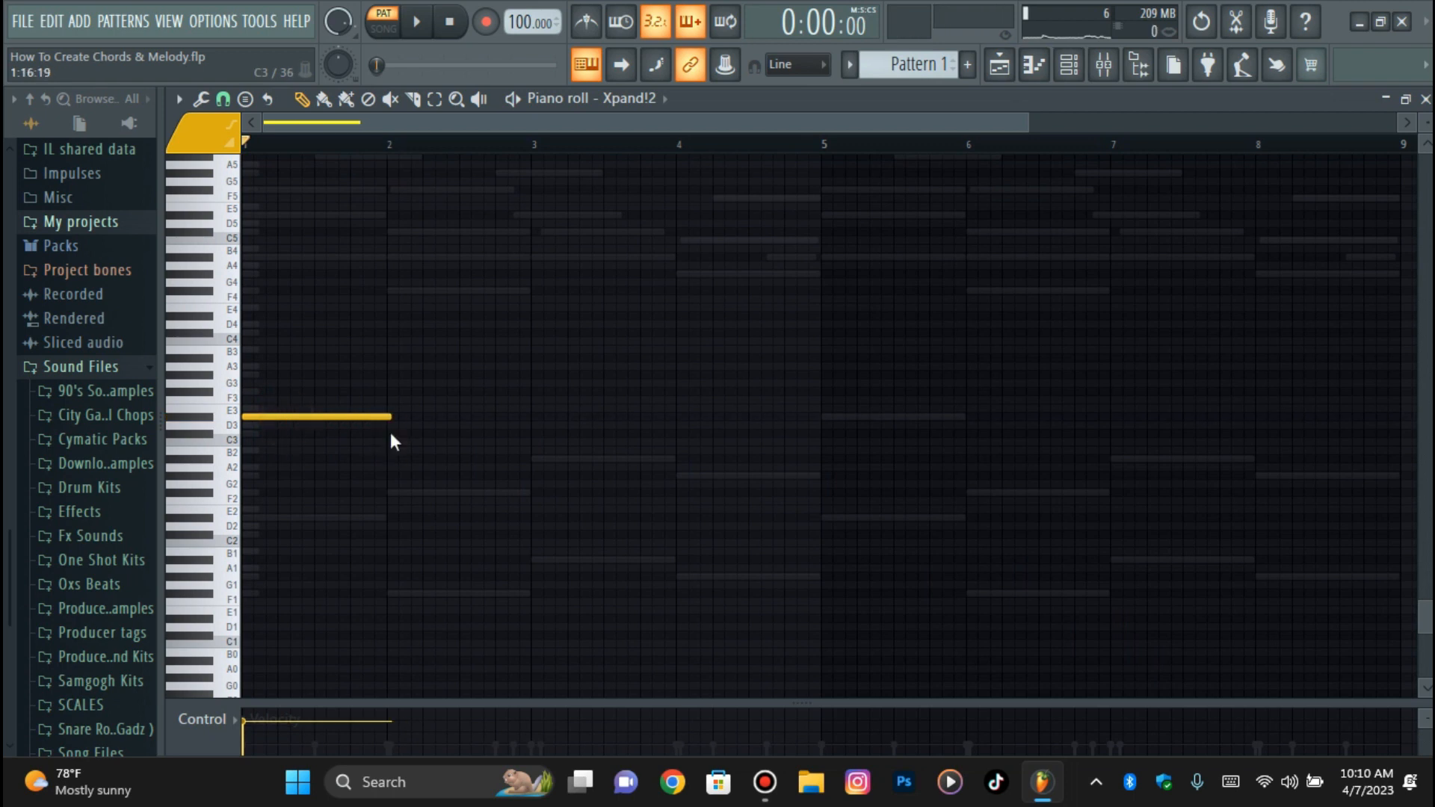
{"action": "key", "text": "space"}
{"action": "key", "text": "alt+q"}
{"action": "key", "text": "Escape"}
{"action": "key", "text": "space"}
{"action": "key", "text": "ctrl+Up"}
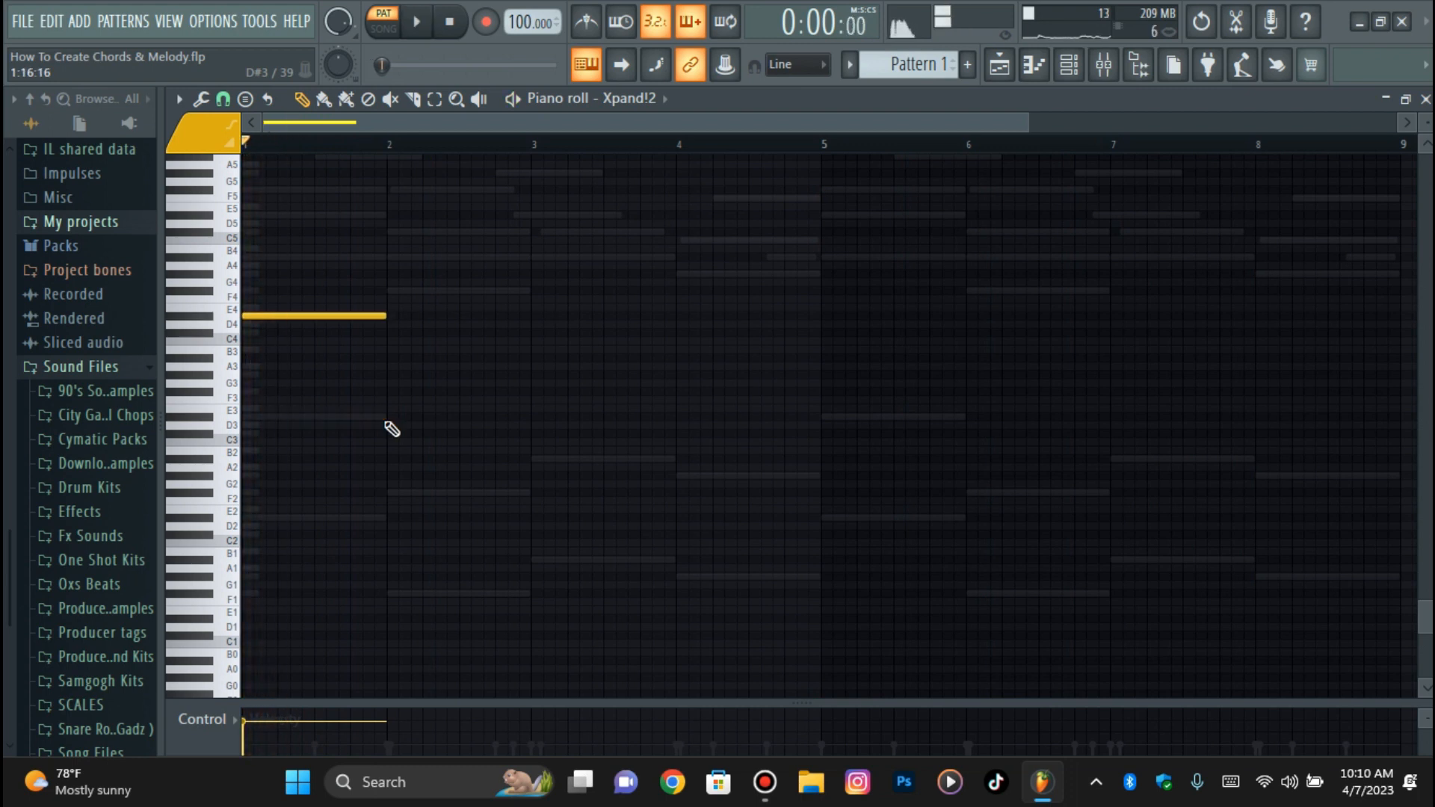
{"action": "key", "text": "ctrl+Down"}
{"action": "key", "text": "space"}
- Duplicate the bass note into bar 2 and transpose the copy to F#3
{"action": "key", "text": "ctrl+b"}
{"action": "key", "text": "ctrl+Down"}
{"action": "key", "text": "shift+Up"}
{"action": "key", "text": "shift+Up"}
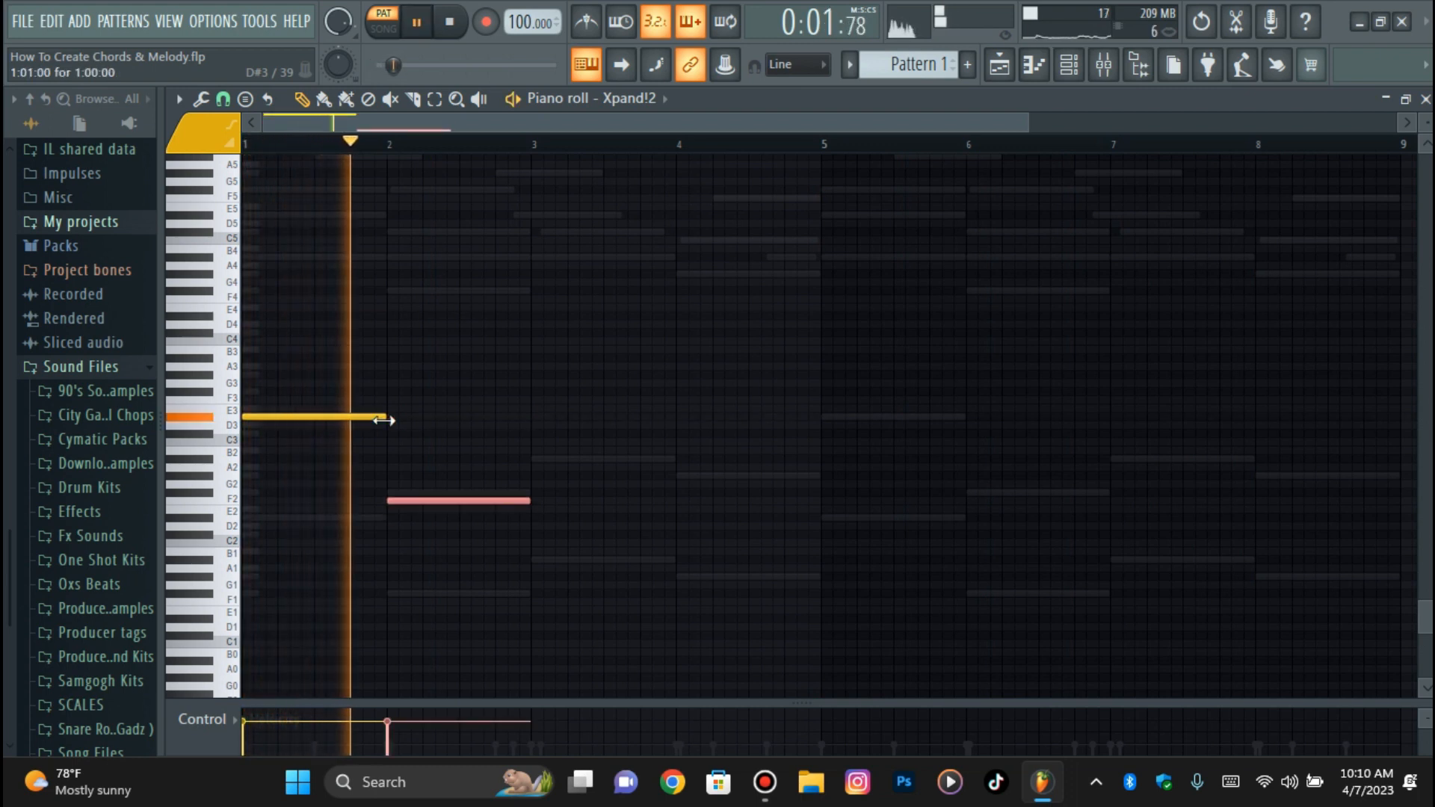
{"action": "key", "text": "ctrl+Up"}
{"action": "key", "text": "shift+Up"}
- Duplicate the bass note into bar 3 and transpose the copy to A#3
{"action": "key", "text": "ctrl+b"}
{"action": "key", "text": "ctrl+Down"}
{"action": "key", "text": "shift+Up"}
{"action": "key", "text": "shift+Up"}
{"action": "key", "text": "shift+Up"}
{"action": "key", "text": "shift+Up"}
{"action": "key", "text": "space"}
{"action": "key", "text": "space"}
{"action": "key", "text": "ctrl+Up"}
- Duplicate the bass note into bar 4 and lower the copy to G#3
{"action": "key", "text": "ctrl+b"}
{"action": "key", "text": "ctrl+Down"}
{"action": "key", "text": "shift+Down"}
{"action": "key", "text": "shift+Down"}
{"action": "key", "text": "ctrl+Up"}
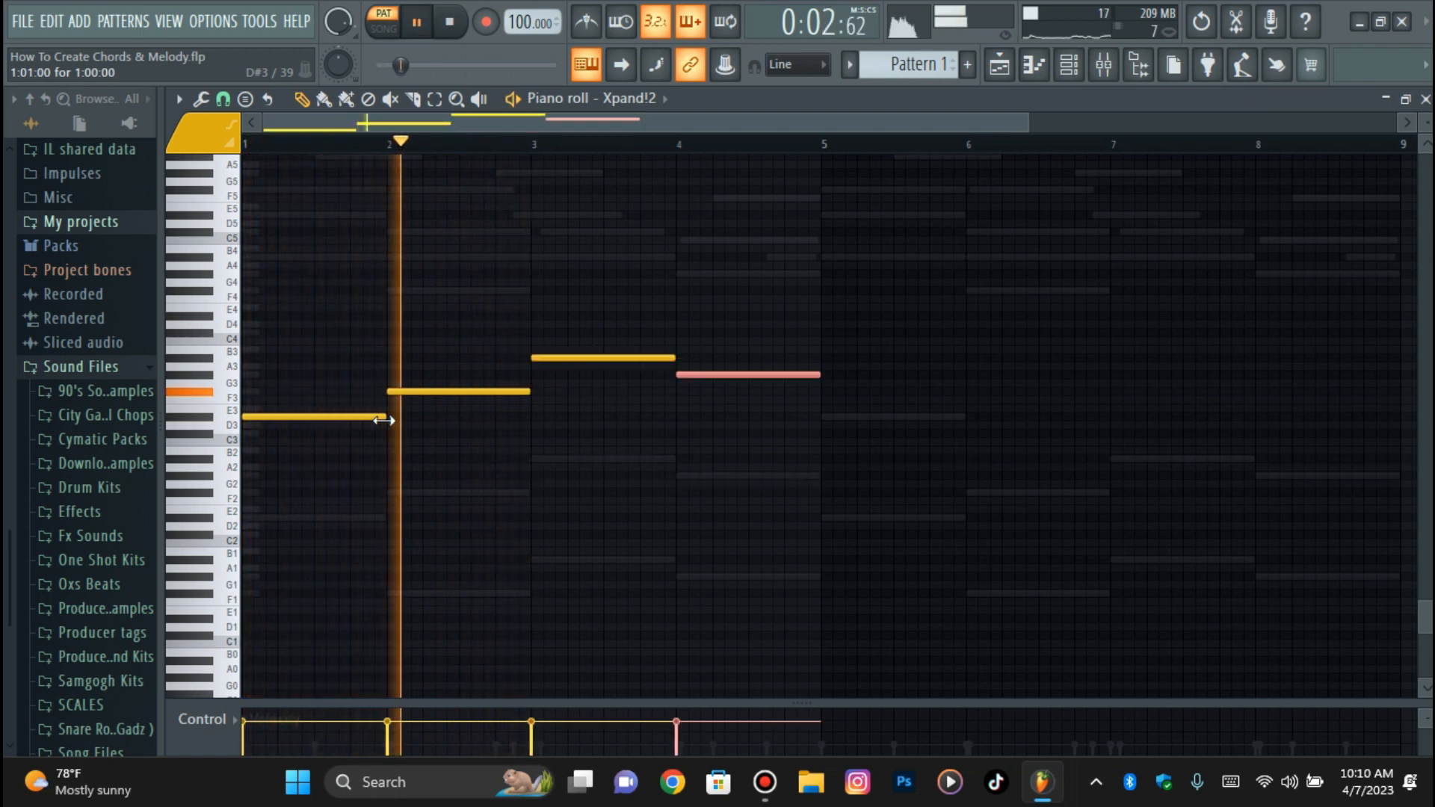
- Listen to the bass line against the piano and check the Grandpiano channel's root note setting
{"action": "left_click", "coordinate": [1068, 408]}
{"action": "scroll", "coordinate": [1070, 408], "scroll_direction": "up", "scroll_amount": 1}
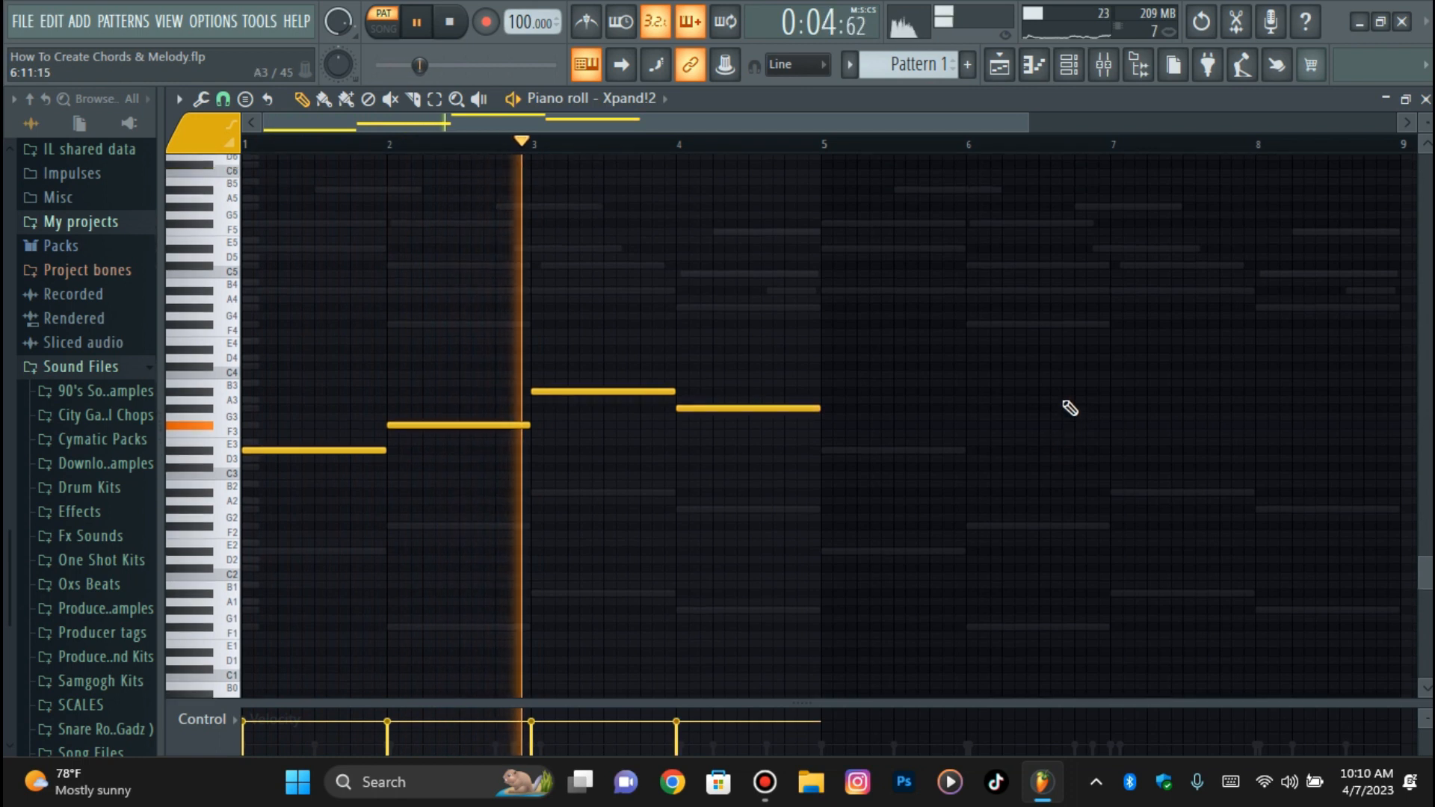
{"action": "scroll", "coordinate": [1070, 408], "scroll_direction": "up", "scroll_amount": 1}
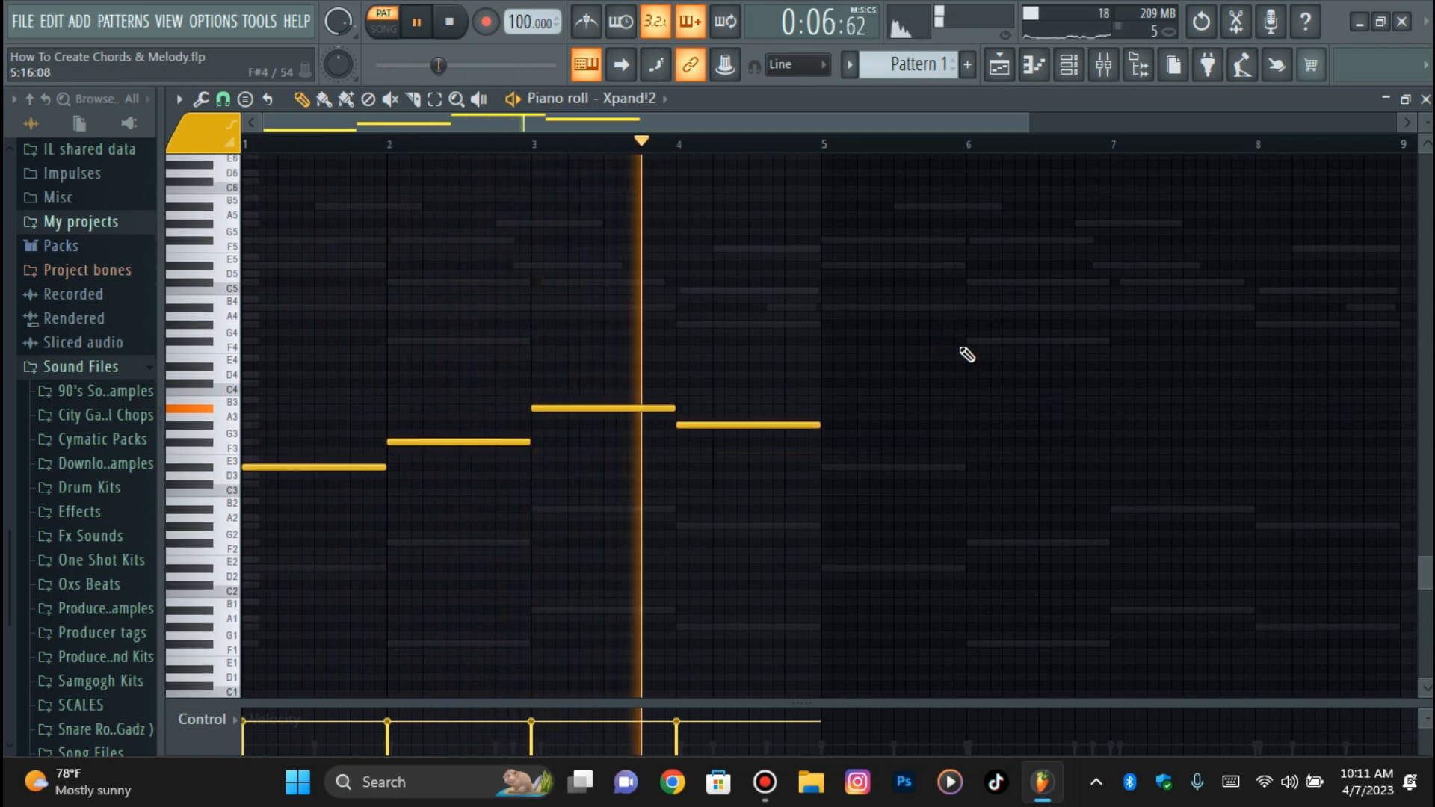
{"action": "key", "text": "F6"}
{"action": "left_click", "coordinate": [449, 185]}
{"action": "key", "text": "space"}
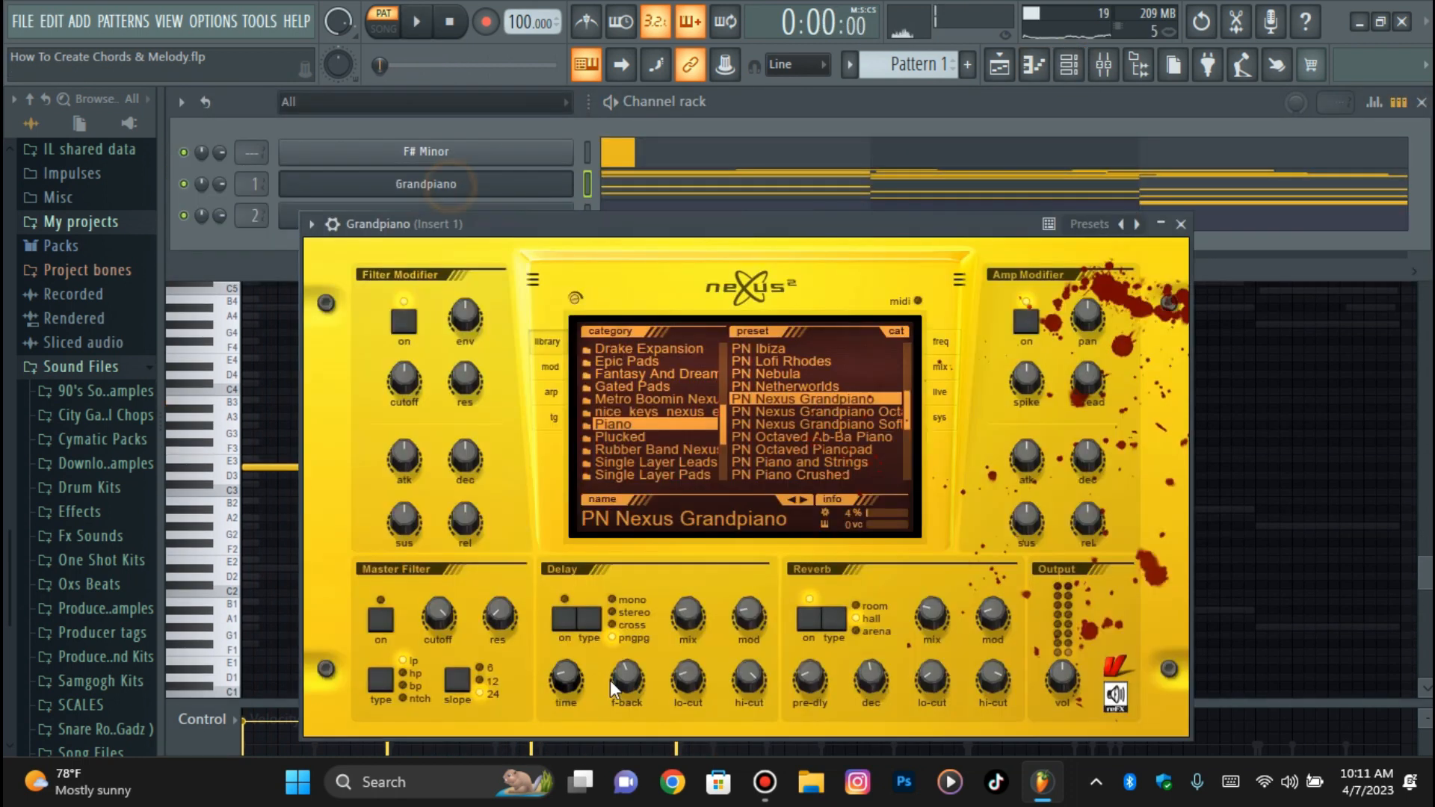
{"action": "left_click", "coordinate": [334, 226]}
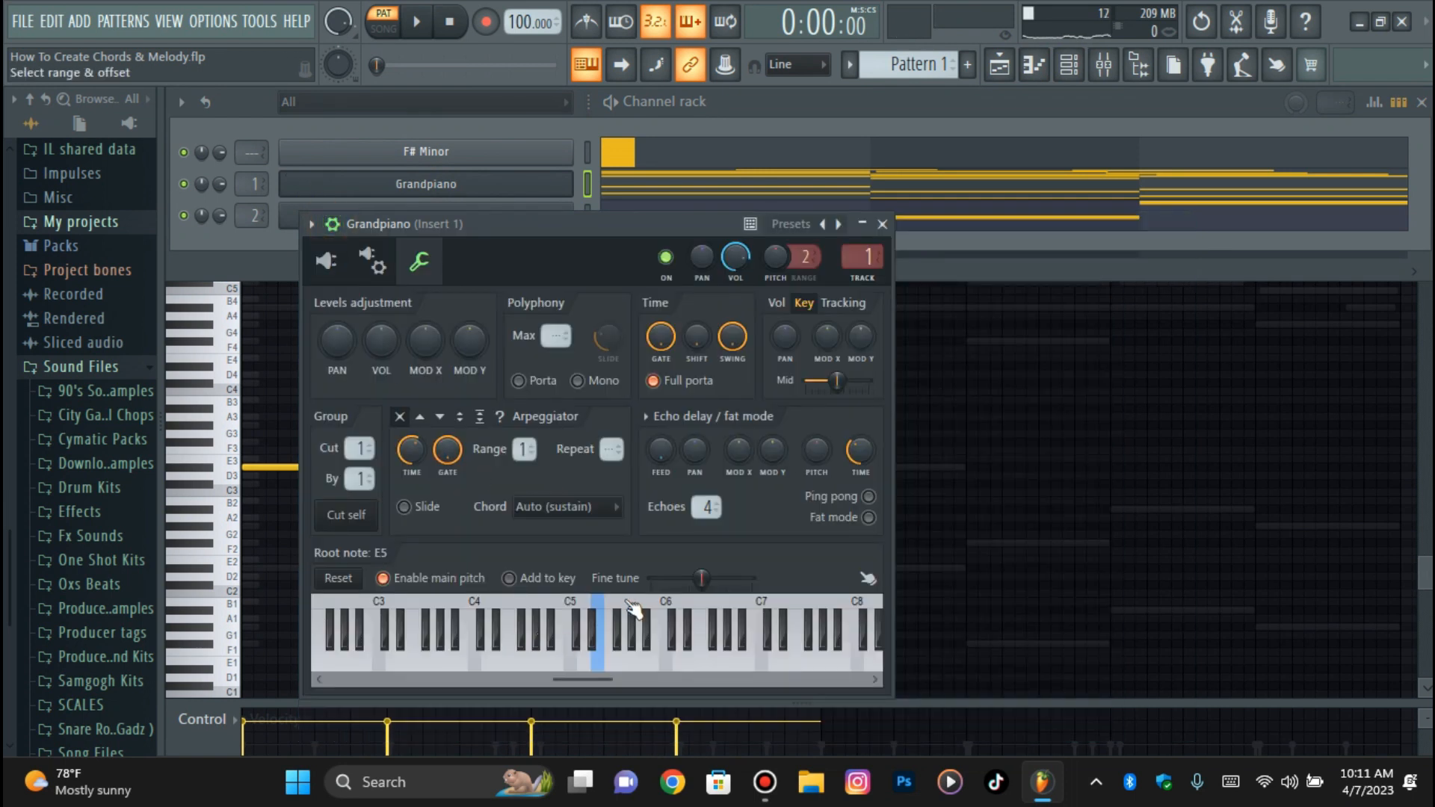
{"action": "left_click", "coordinate": [289, 213]}
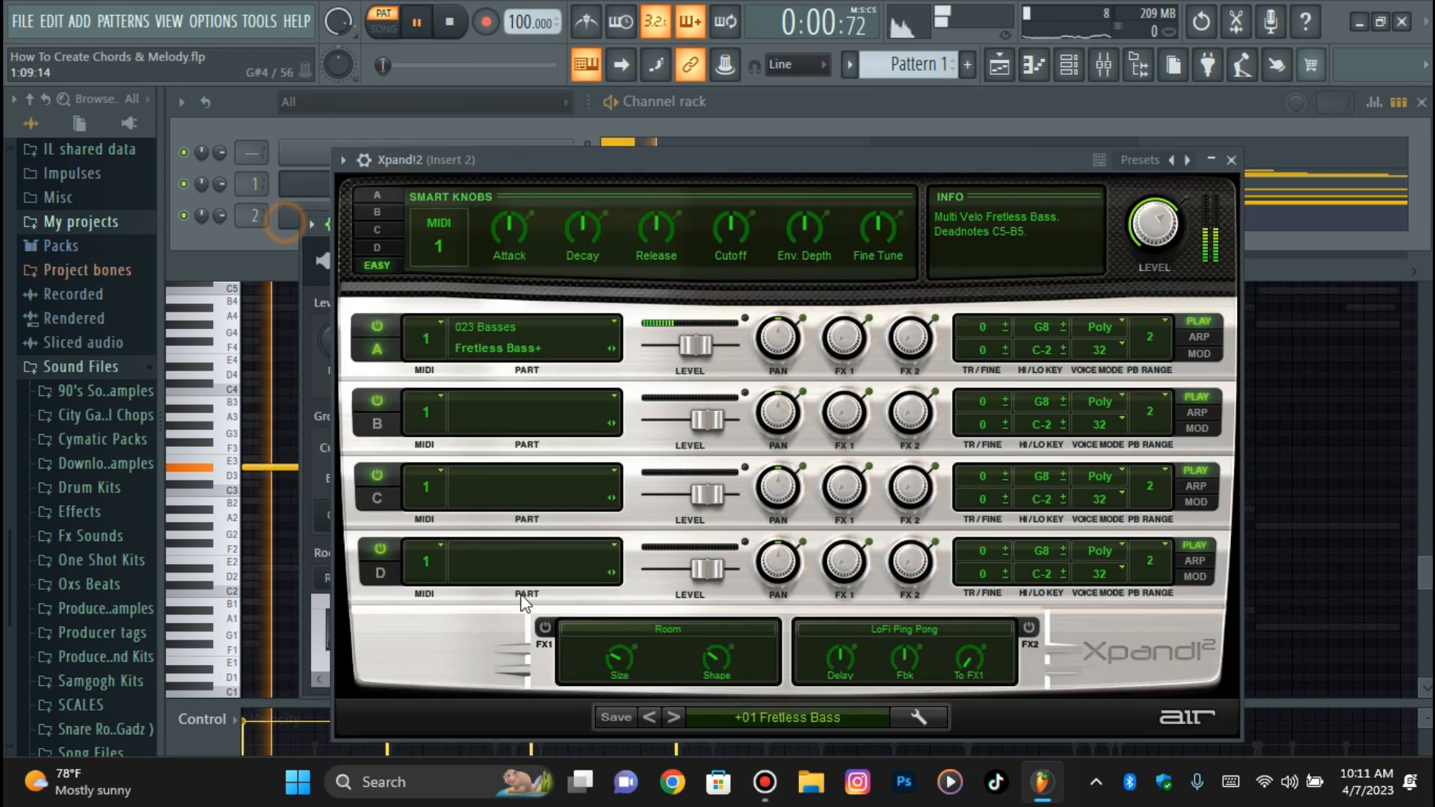
- Try G5 as the Xpand!2 channel's root note and play the pattern
{"action": "left_click", "coordinate": [363, 159]}
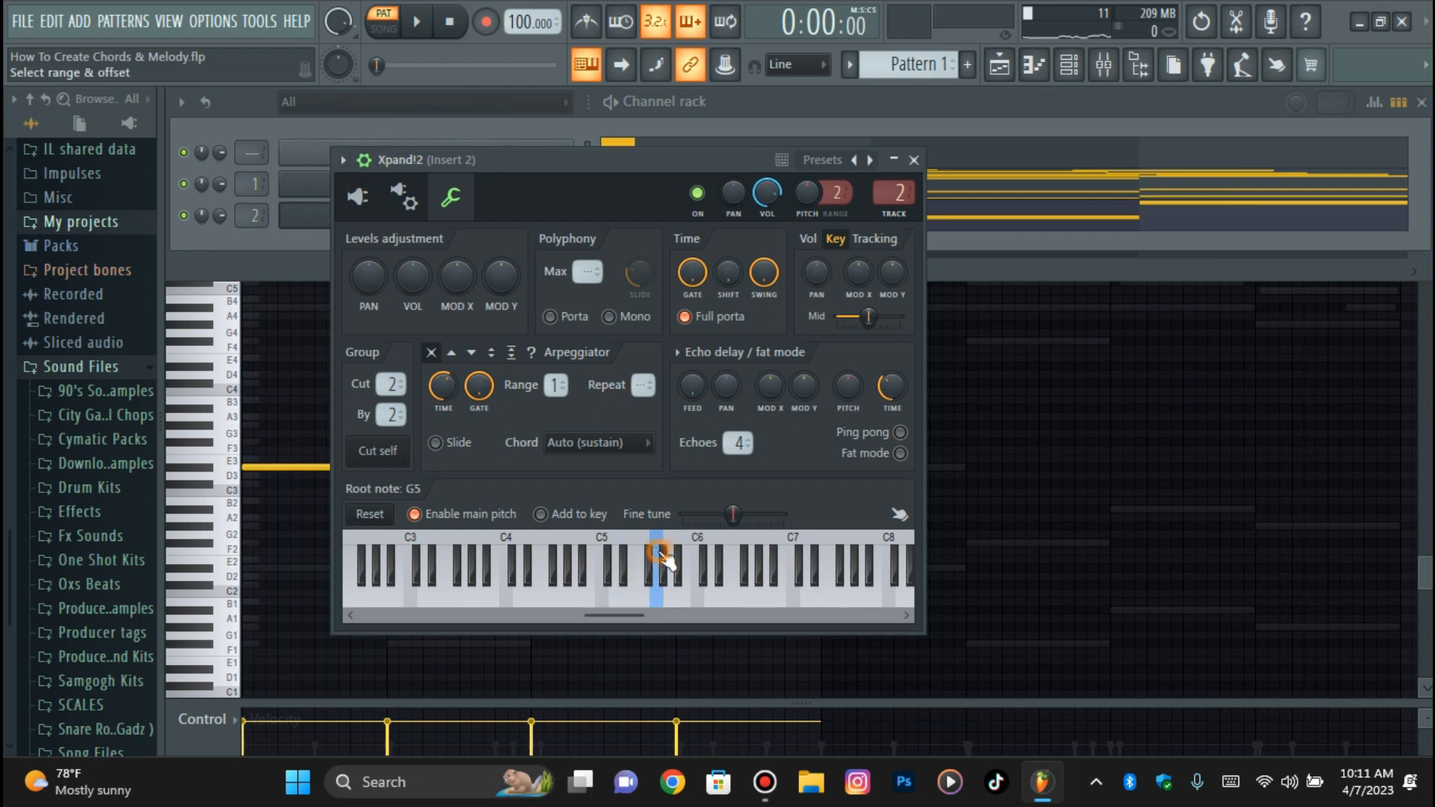
{"action": "key", "text": "space"}
{"action": "left_click", "coordinate": [364, 159]}
{"action": "left_click", "coordinate": [307, 215]}
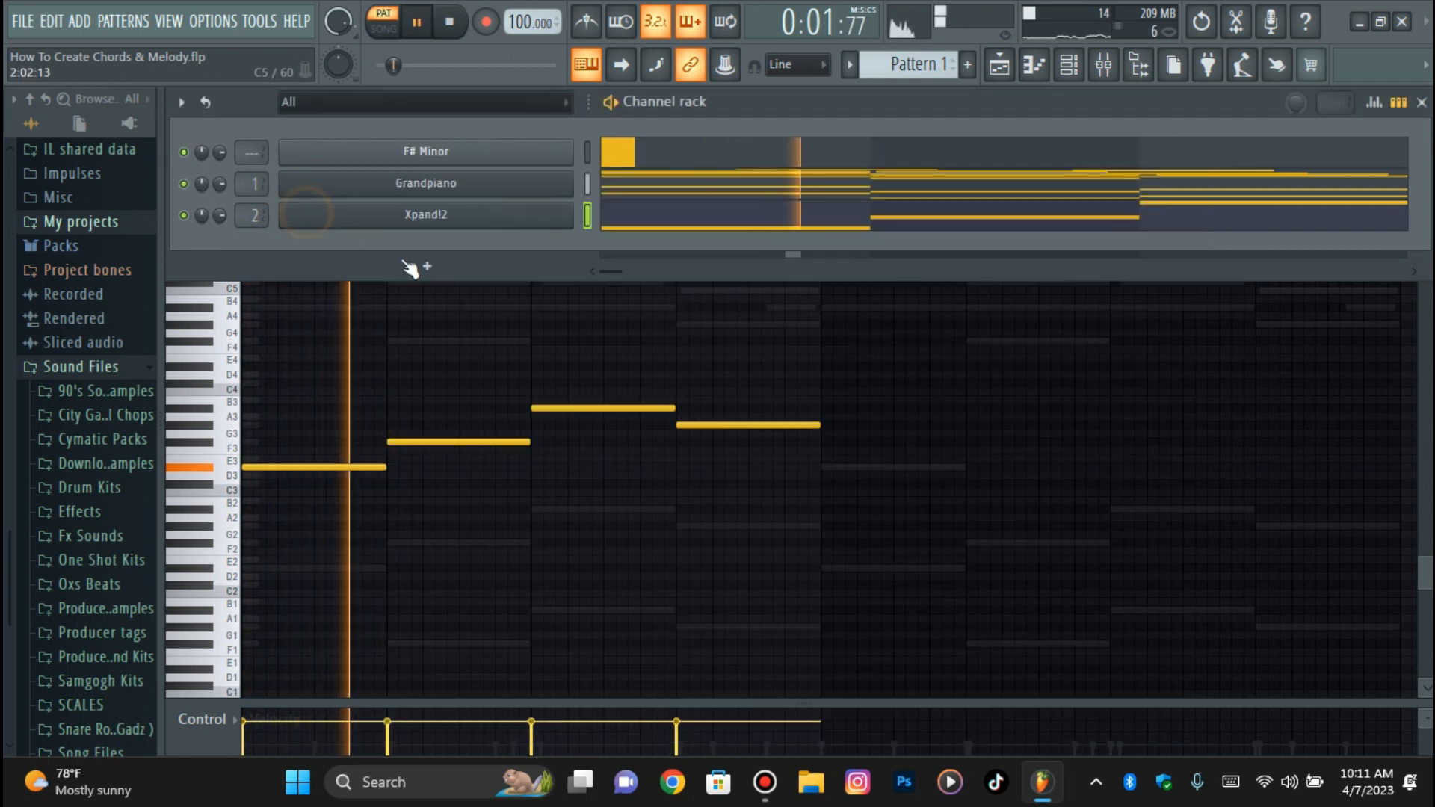
- Raise the bass notes in bars 1 and 2 by one octave and listen to them
{"action": "left_click_drag", "start_coordinate": [421, 410], "coordinate": [364, 527]}
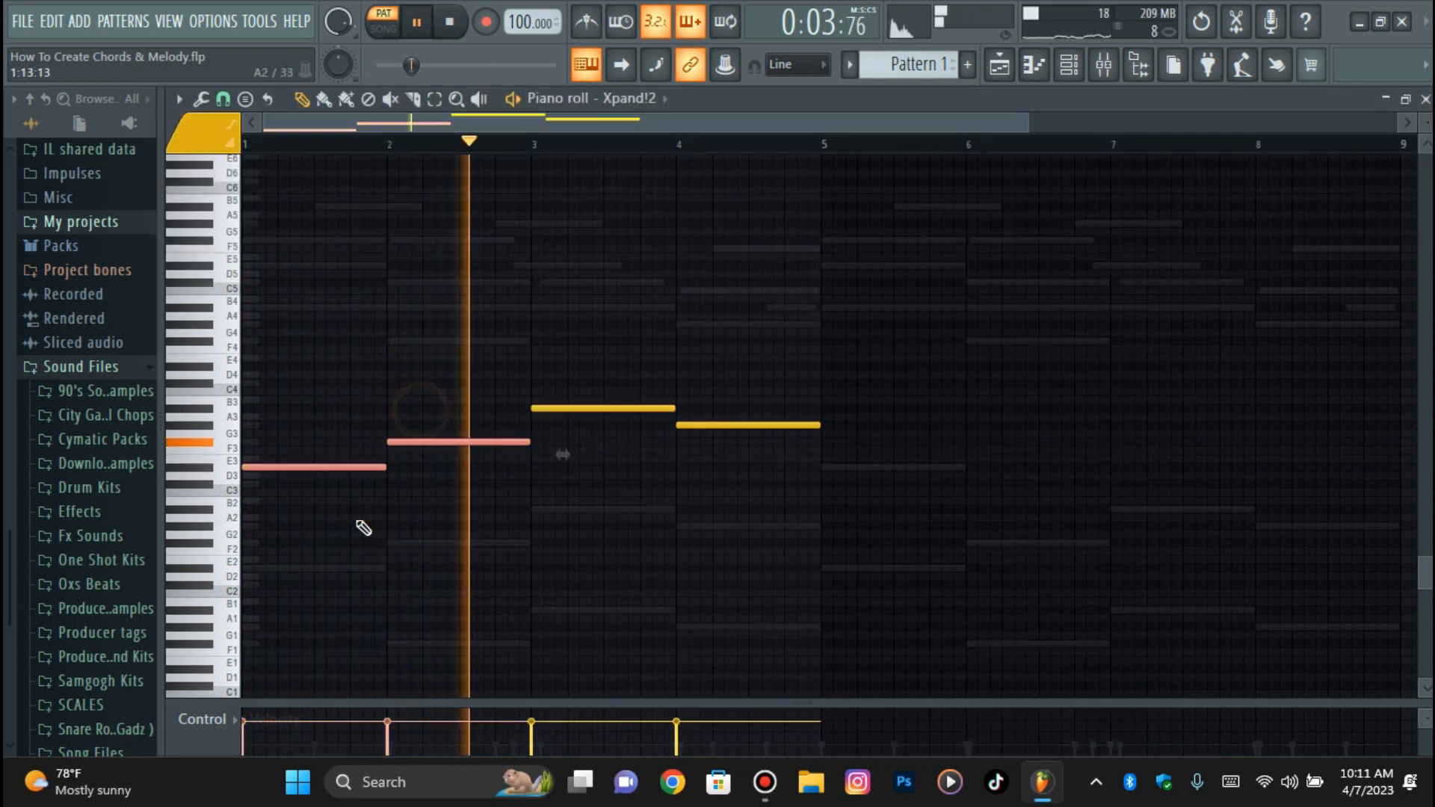
{"action": "key", "text": "ctrl+Up"}
{"action": "left_click", "coordinate": [922, 323]}
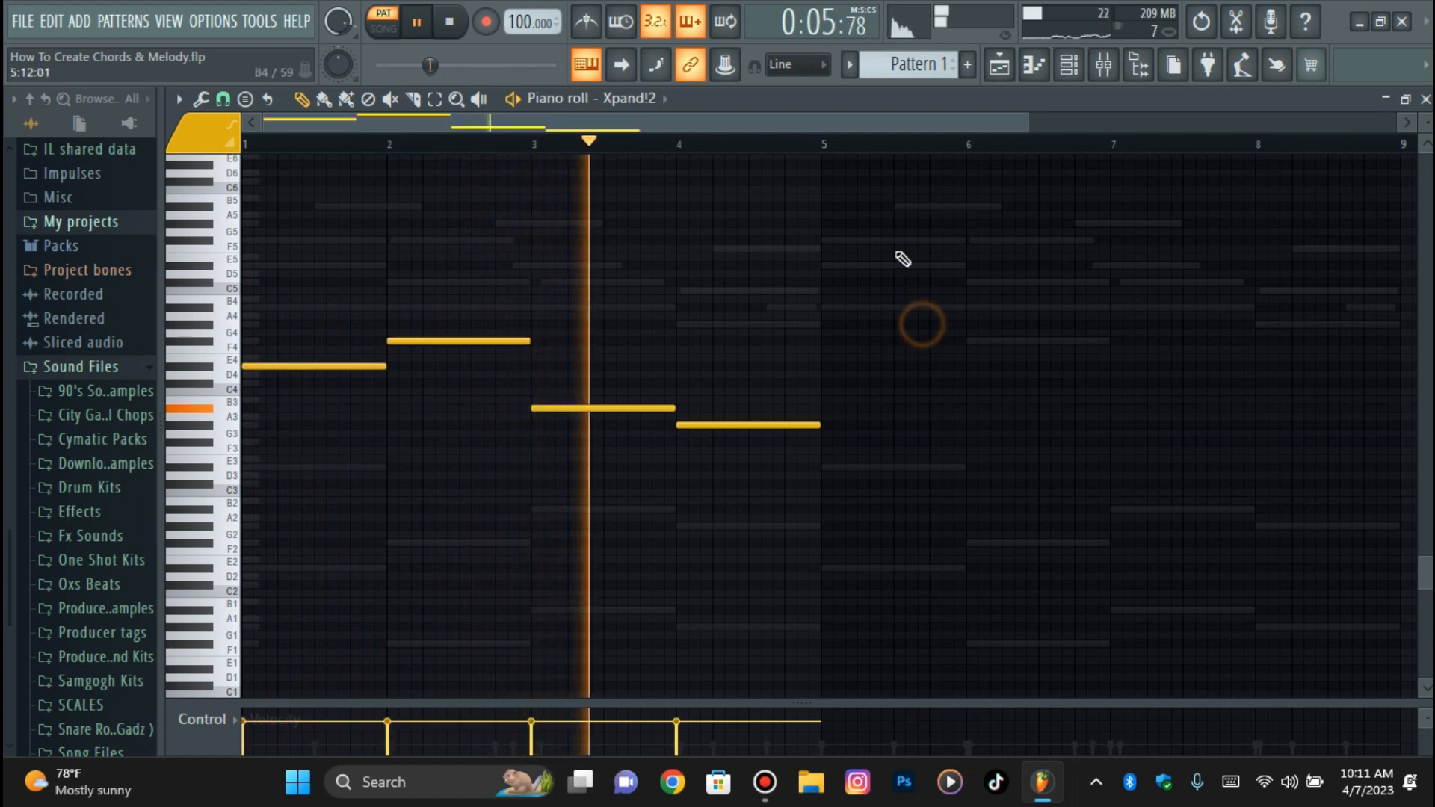
{"action": "scroll", "coordinate": [1034, 333], "scroll_direction": "up", "scroll_amount": 2}
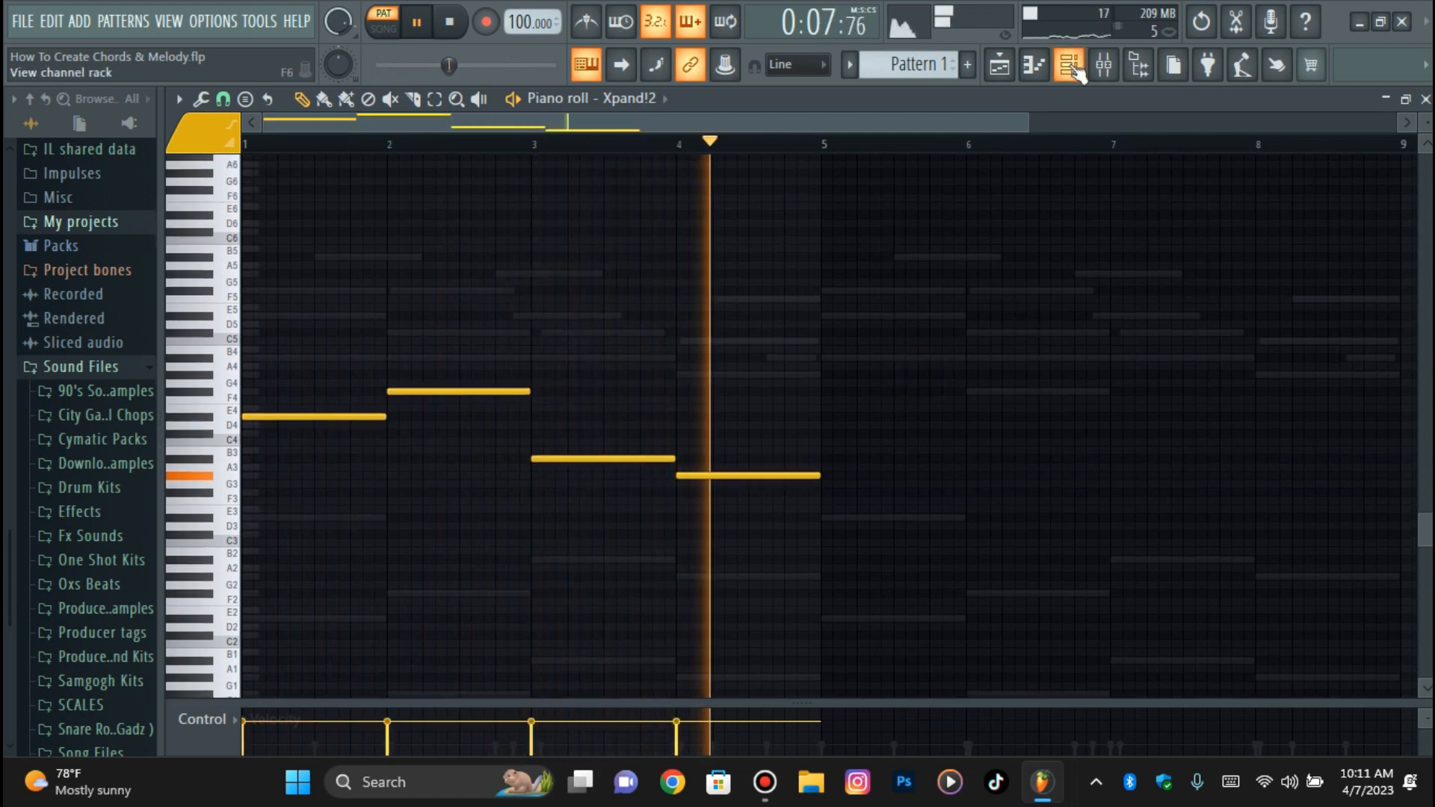
- Stop playback and delete the Xpand!2 channel from the channel rack
{"action": "left_click", "coordinate": [1069, 65]}
{"action": "key", "text": "space"}
{"action": "right_click", "coordinate": [481, 216]}
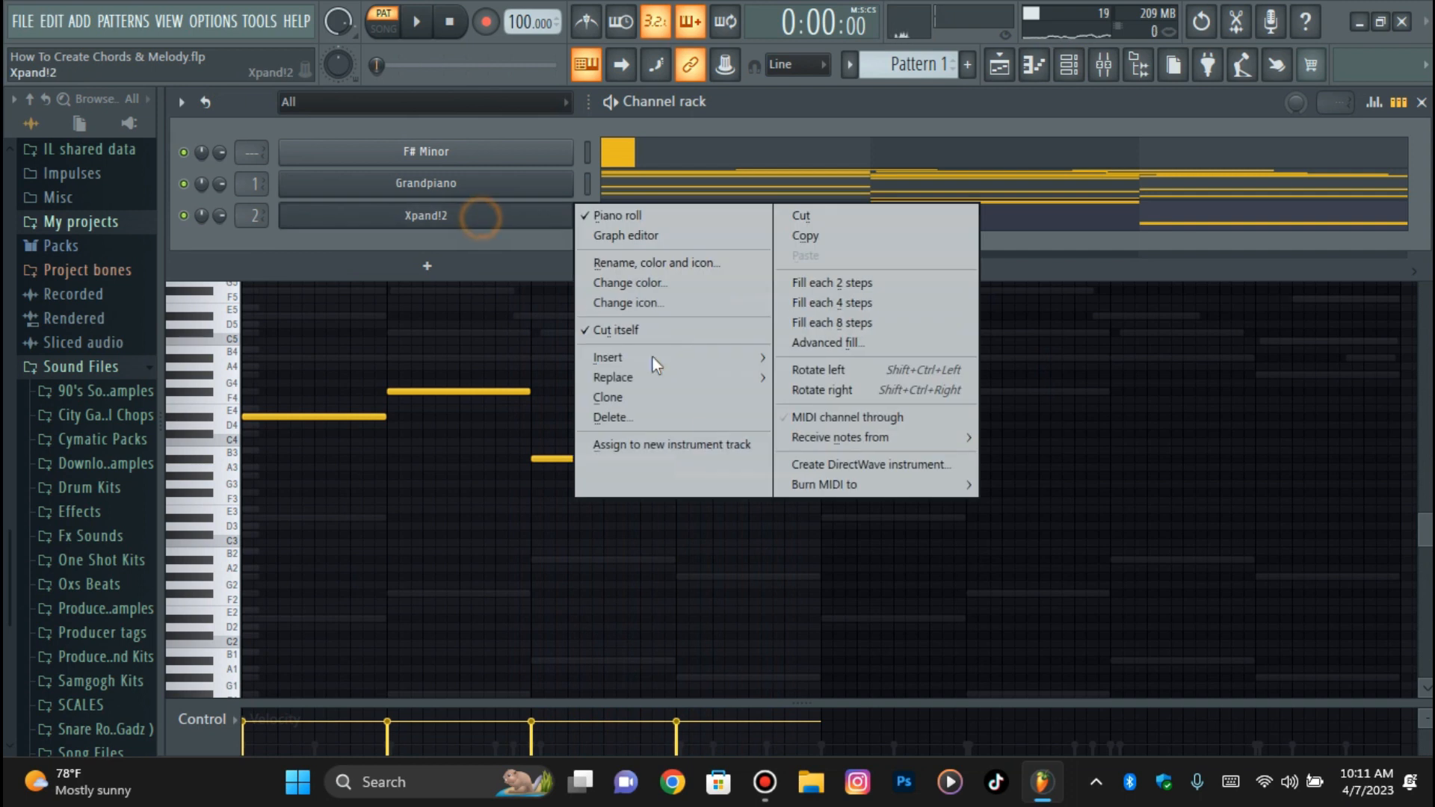
{"action": "left_click", "coordinate": [665, 417]}
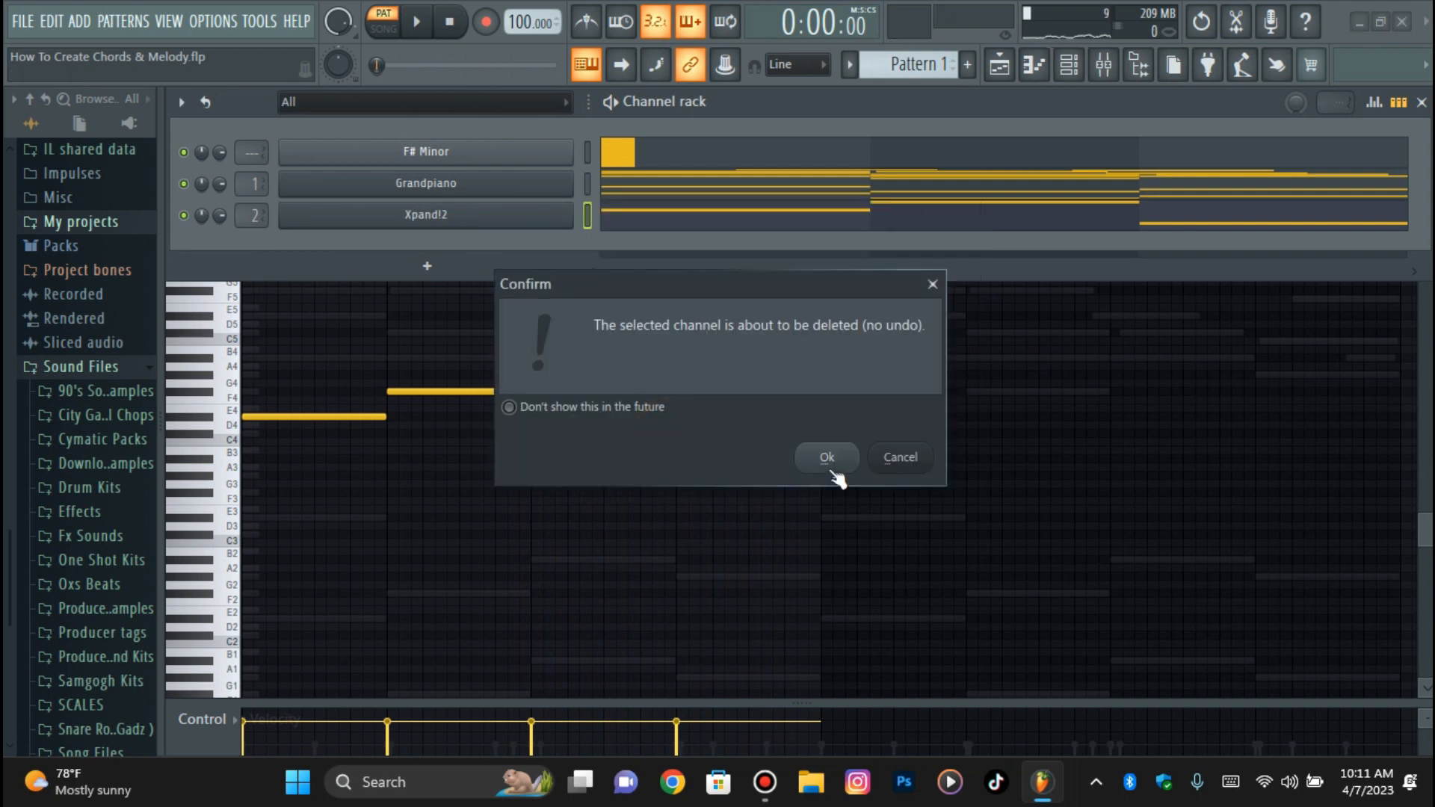
{"action": "left_click", "coordinate": [827, 455]}
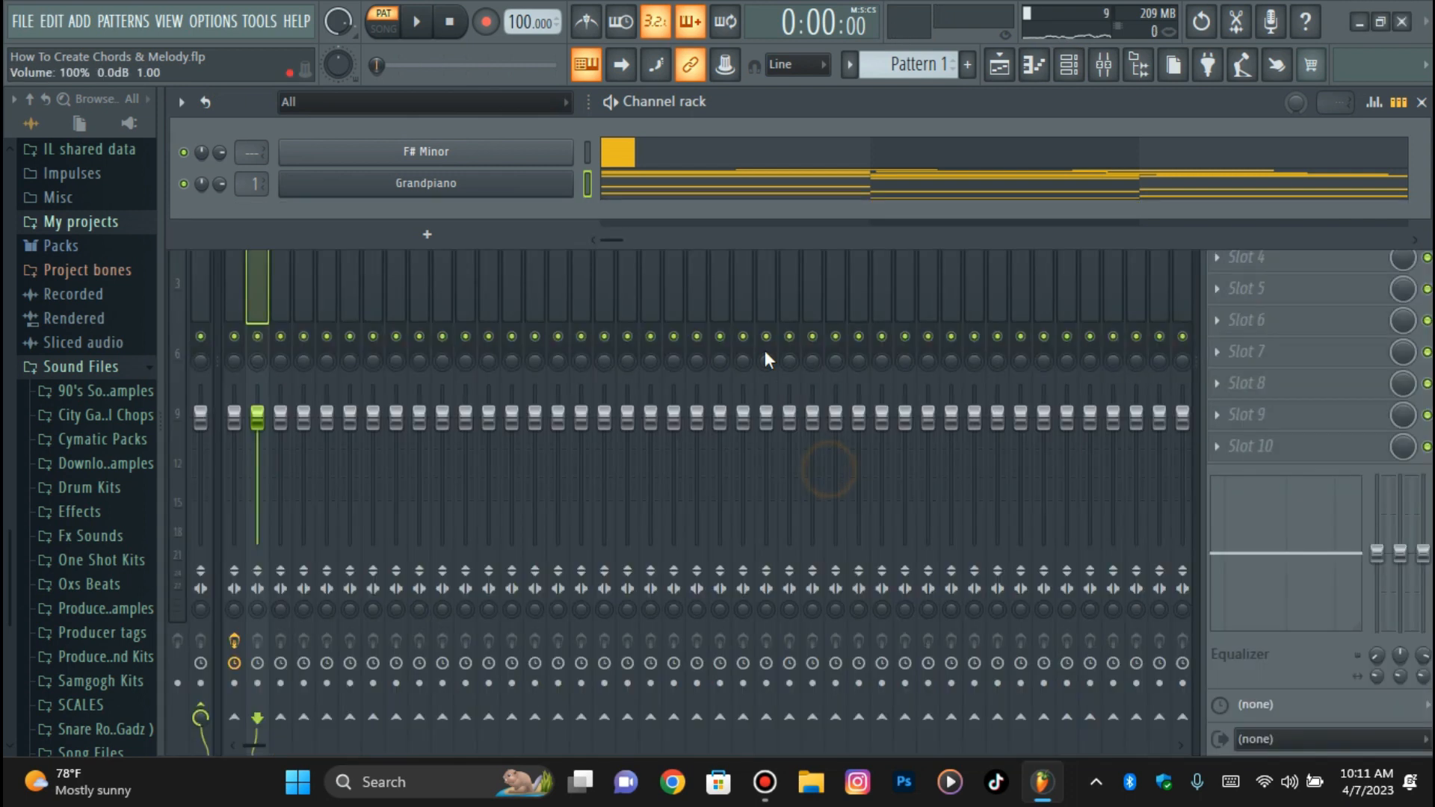
- Try F#5 as the Grandpiano channel's root note and play the pattern
{"action": "left_click", "coordinate": [482, 185]}
{"action": "left_click", "coordinate": [585, 611]}
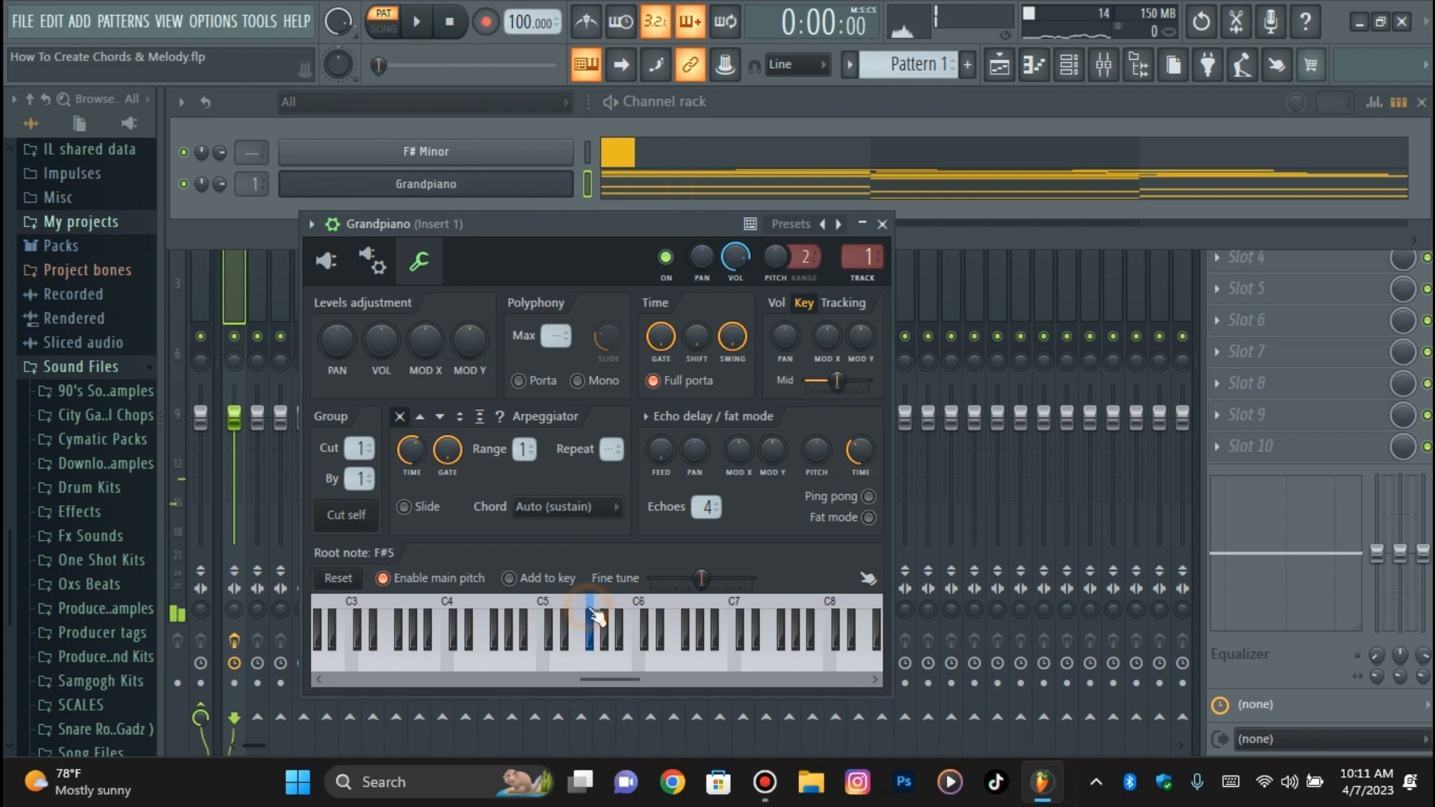
{"action": "left_click", "coordinate": [336, 247]}
{"action": "left_click", "coordinate": [386, 191]}
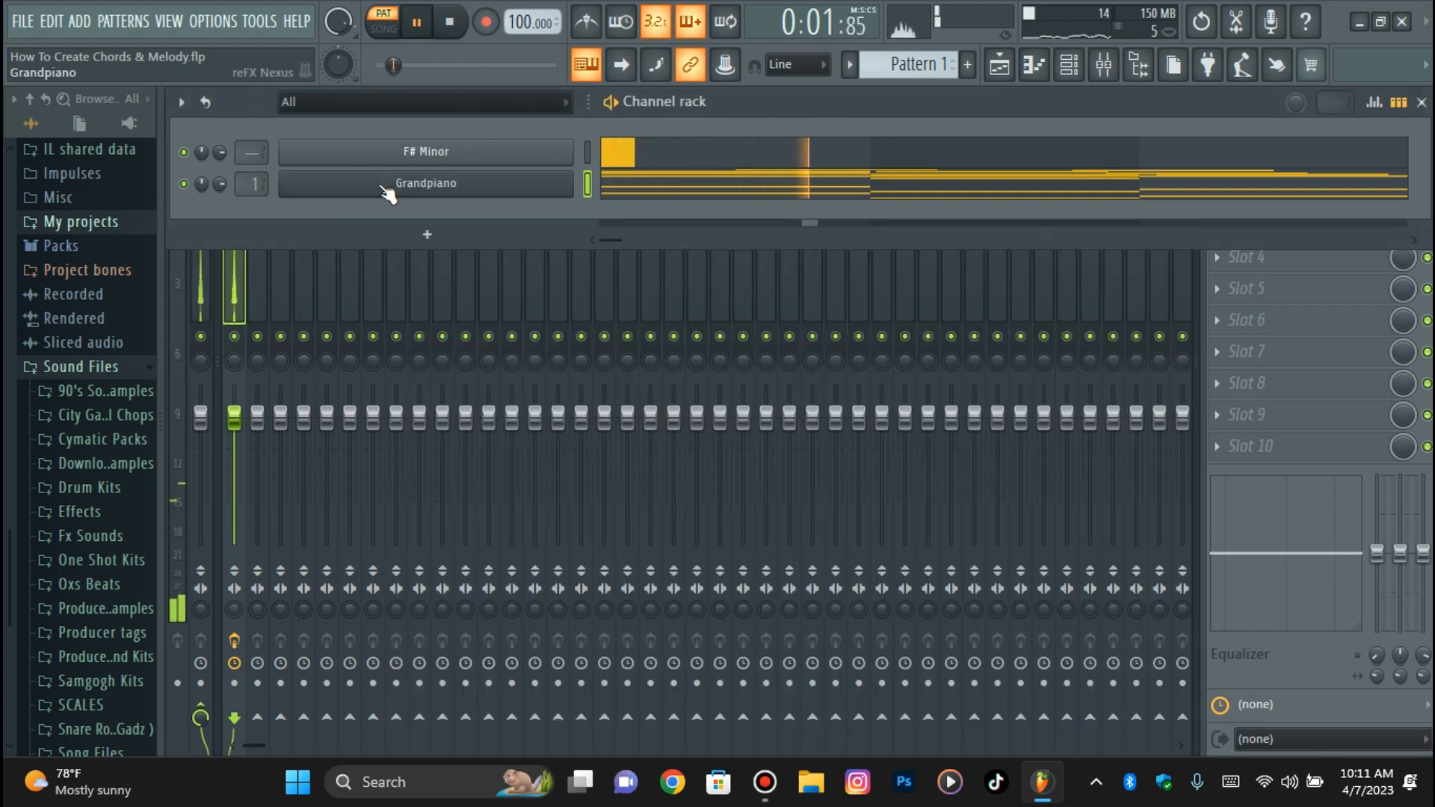
- Audition the PN Nexus Grandpiano Soft preset during playback, check the channel settings and reload PN Nexus Grandpiano
{"action": "left_click", "coordinate": [384, 188]}
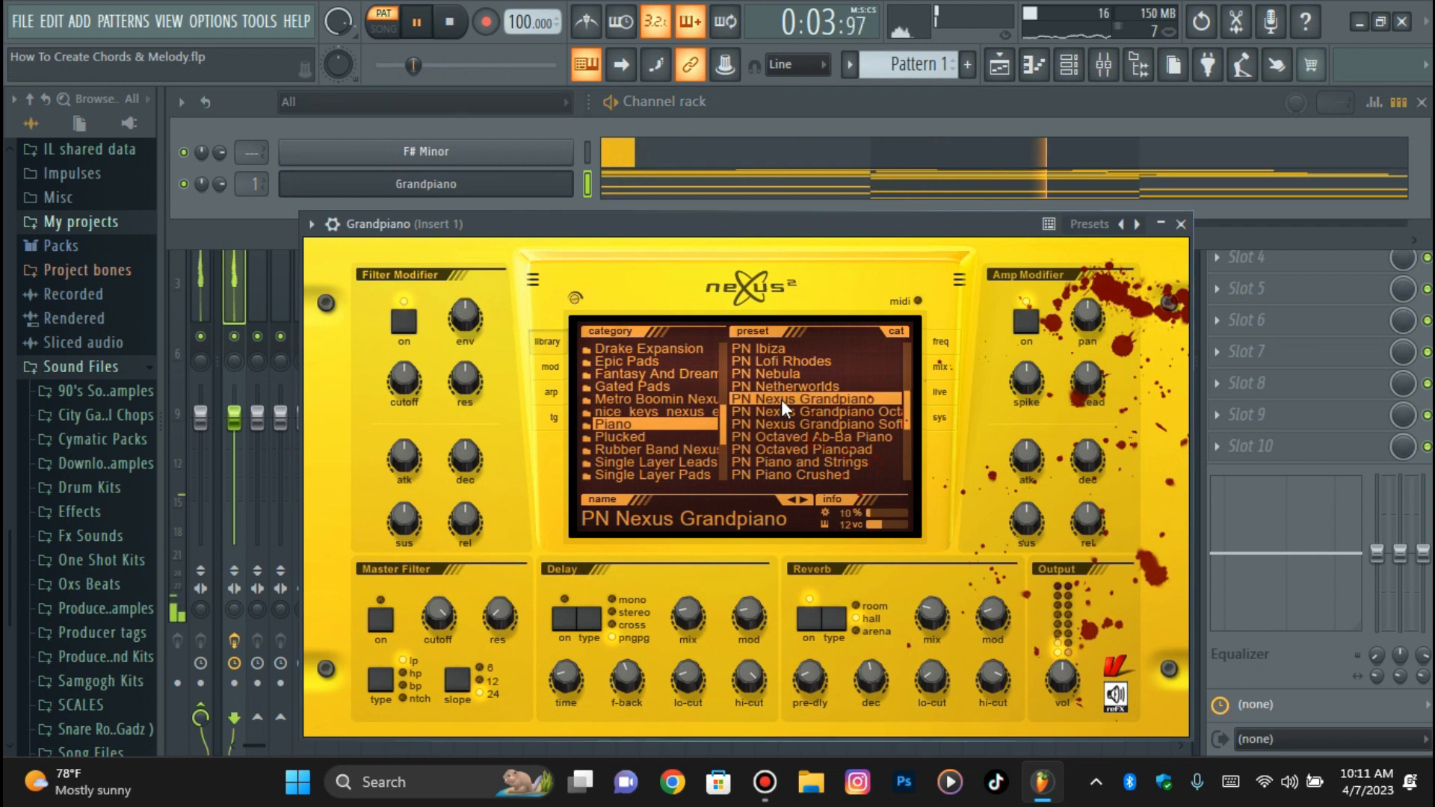
{"action": "left_click", "coordinate": [828, 422]}
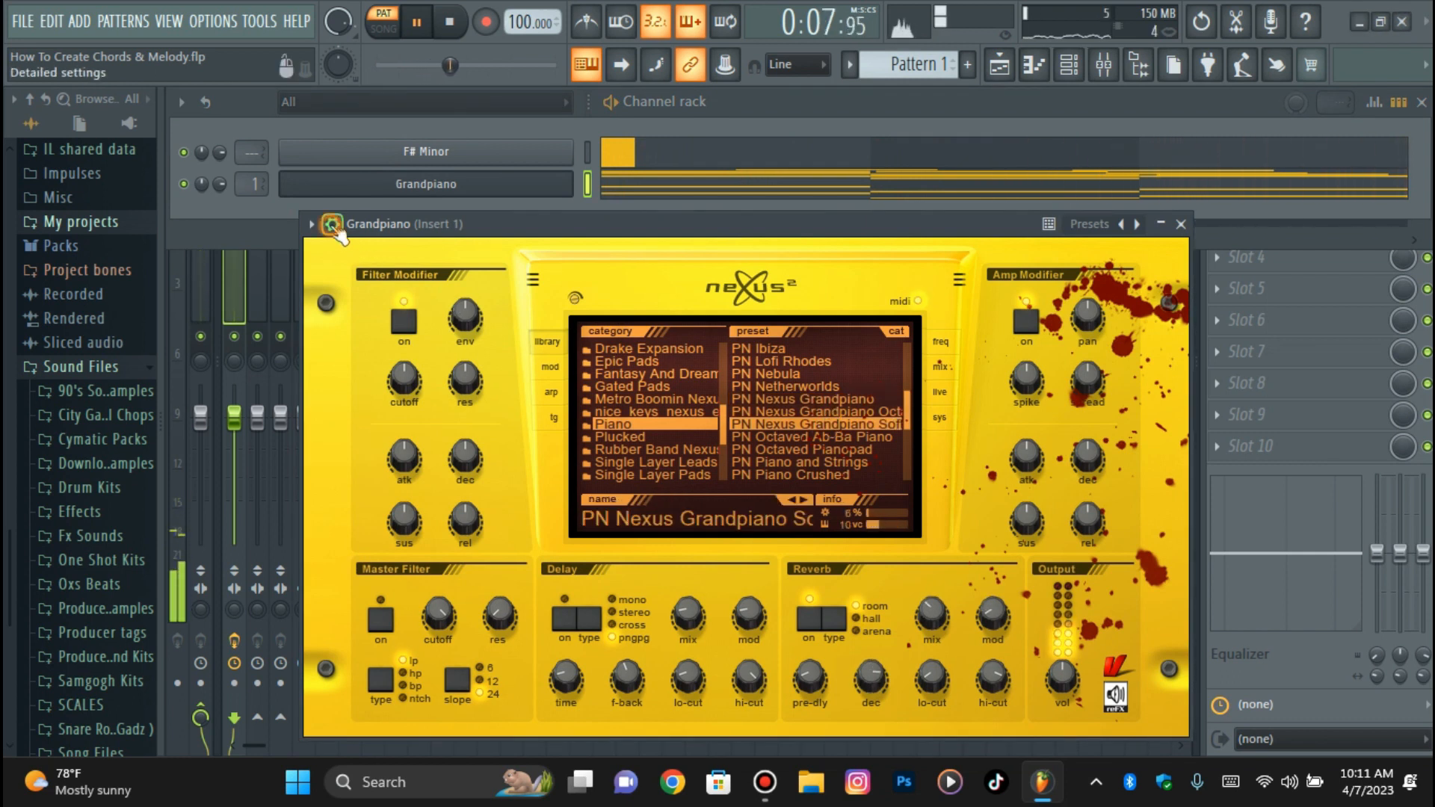
{"action": "left_click", "coordinate": [331, 223]}
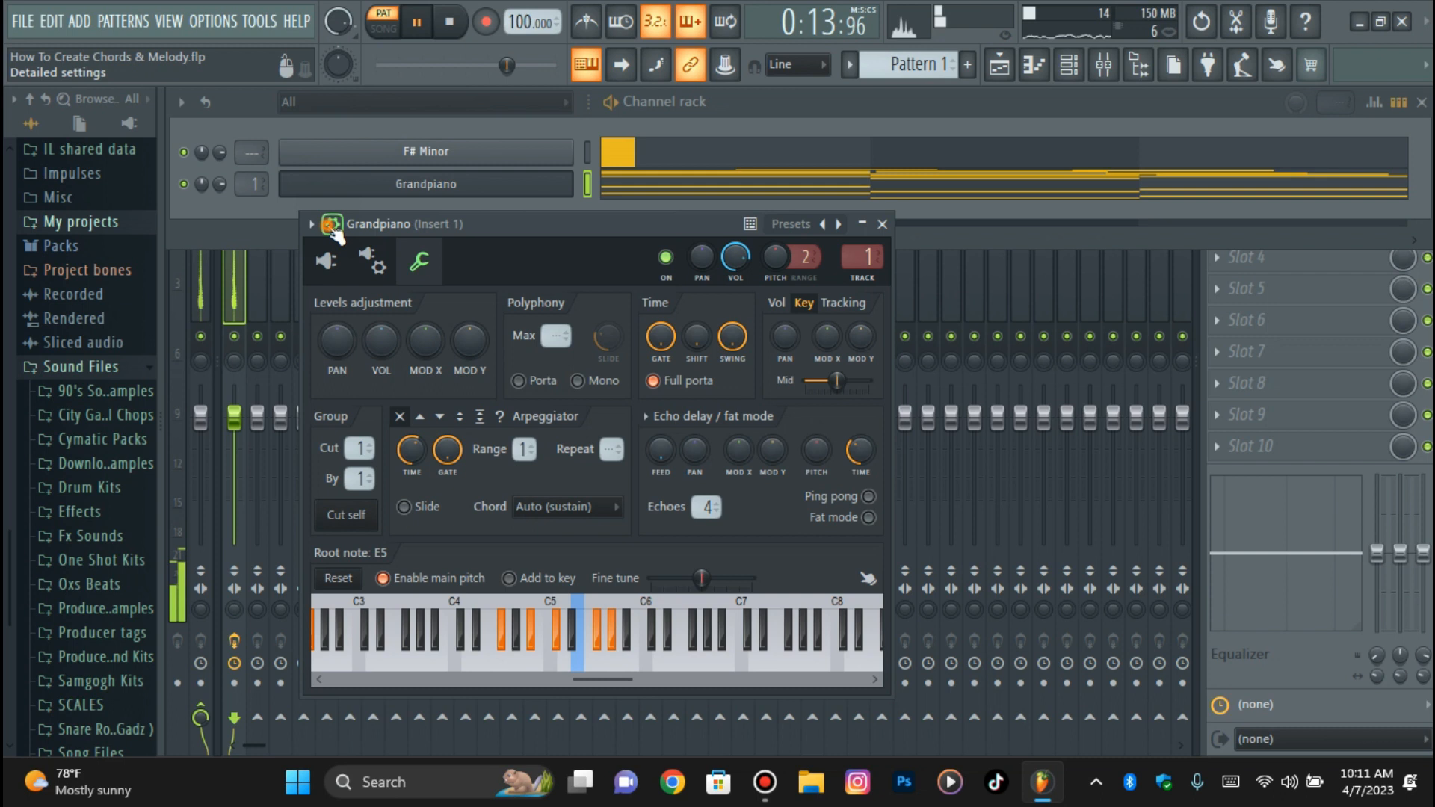
{"action": "left_click", "coordinate": [331, 224]}
{"action": "left_click", "coordinate": [781, 386]}
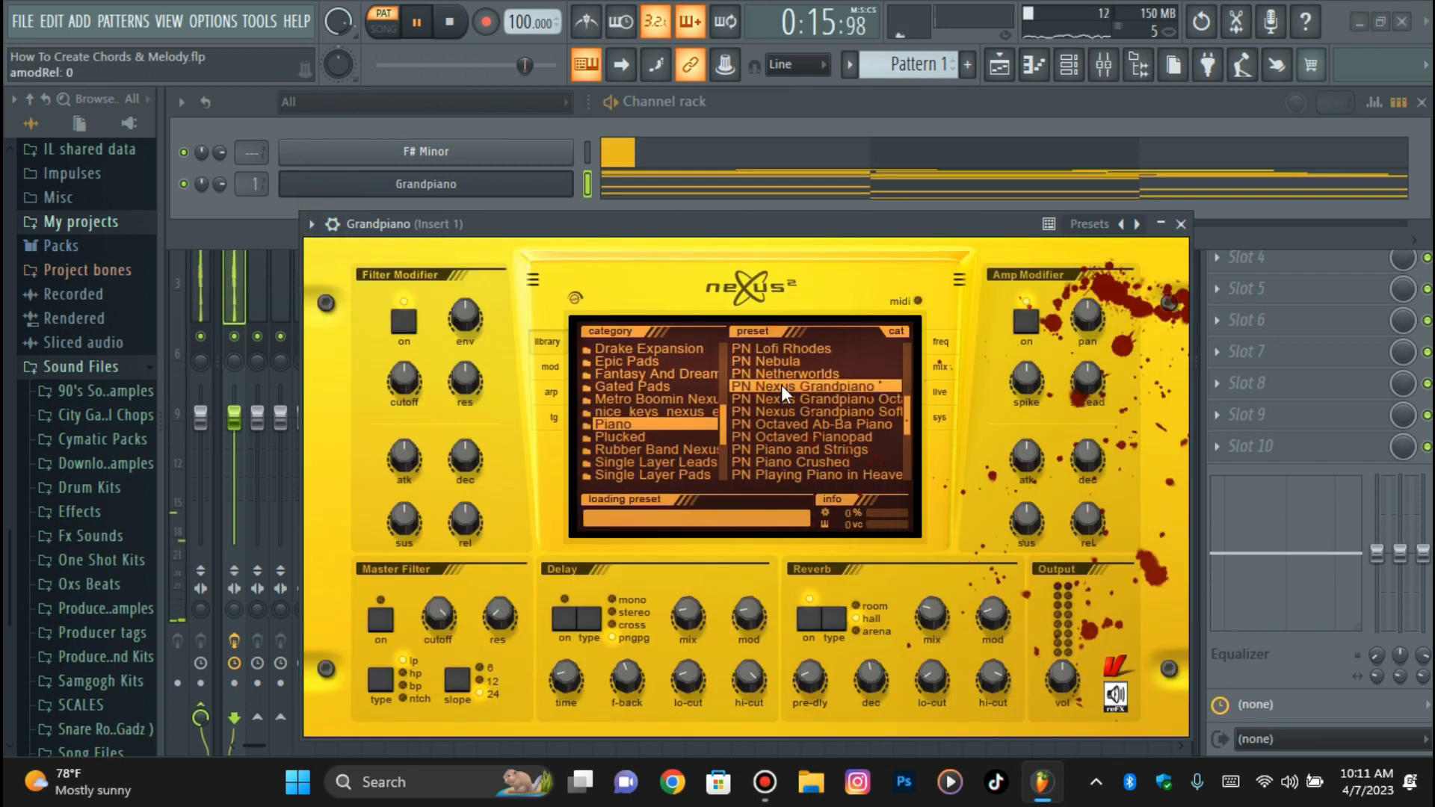
{"action": "left_click", "coordinate": [438, 190]}
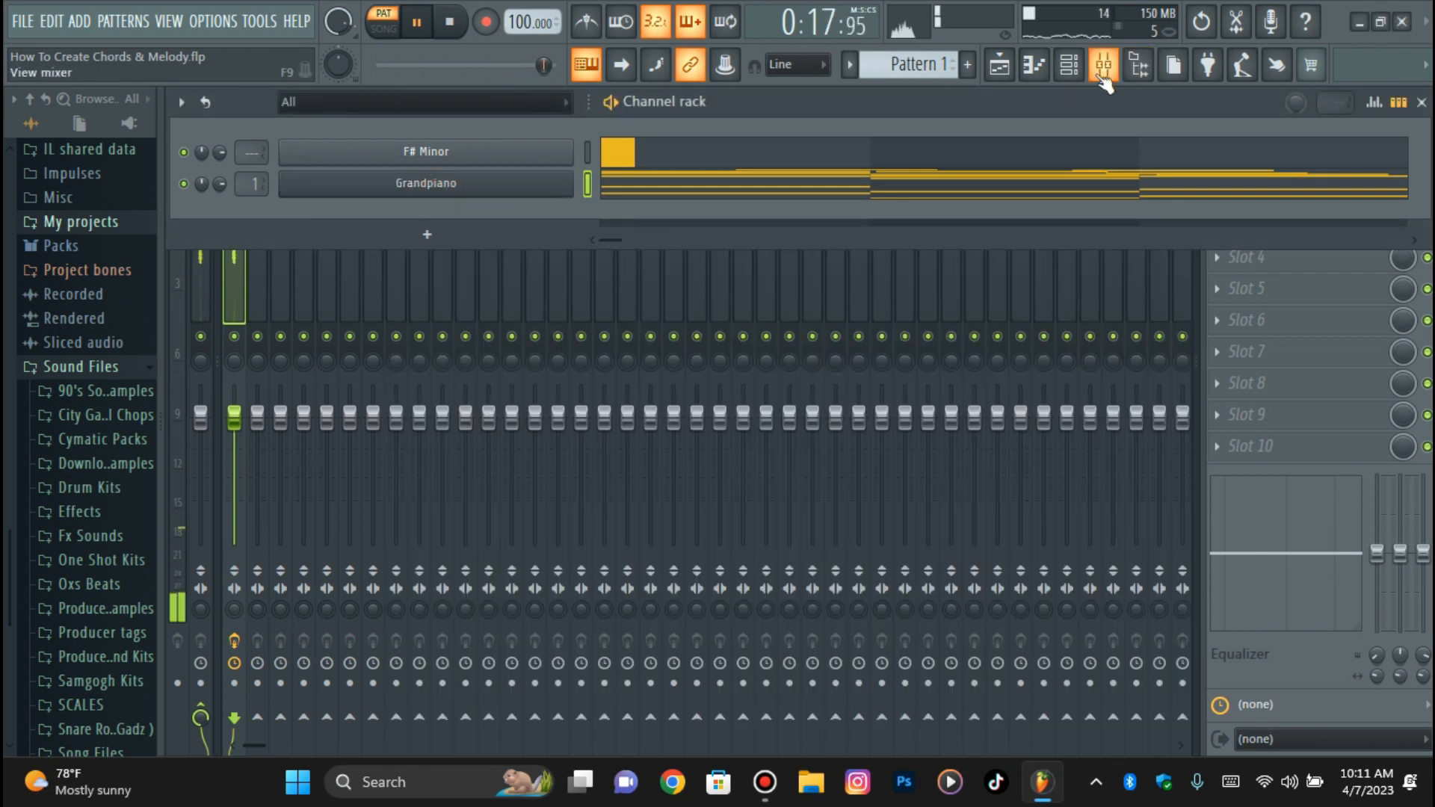
{"action": "left_click", "coordinate": [1034, 66]}
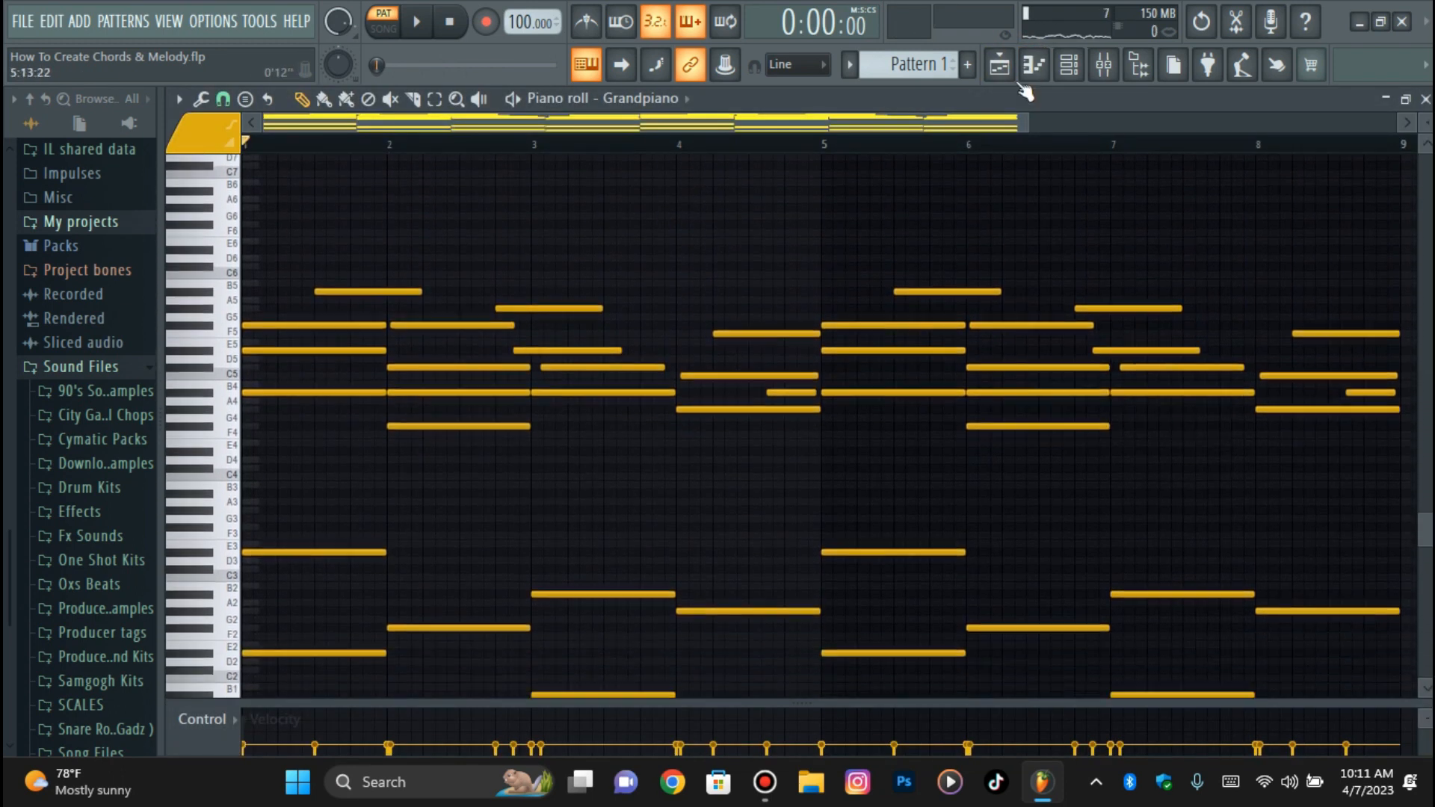
{"action": "left_click", "coordinate": [1068, 66]}
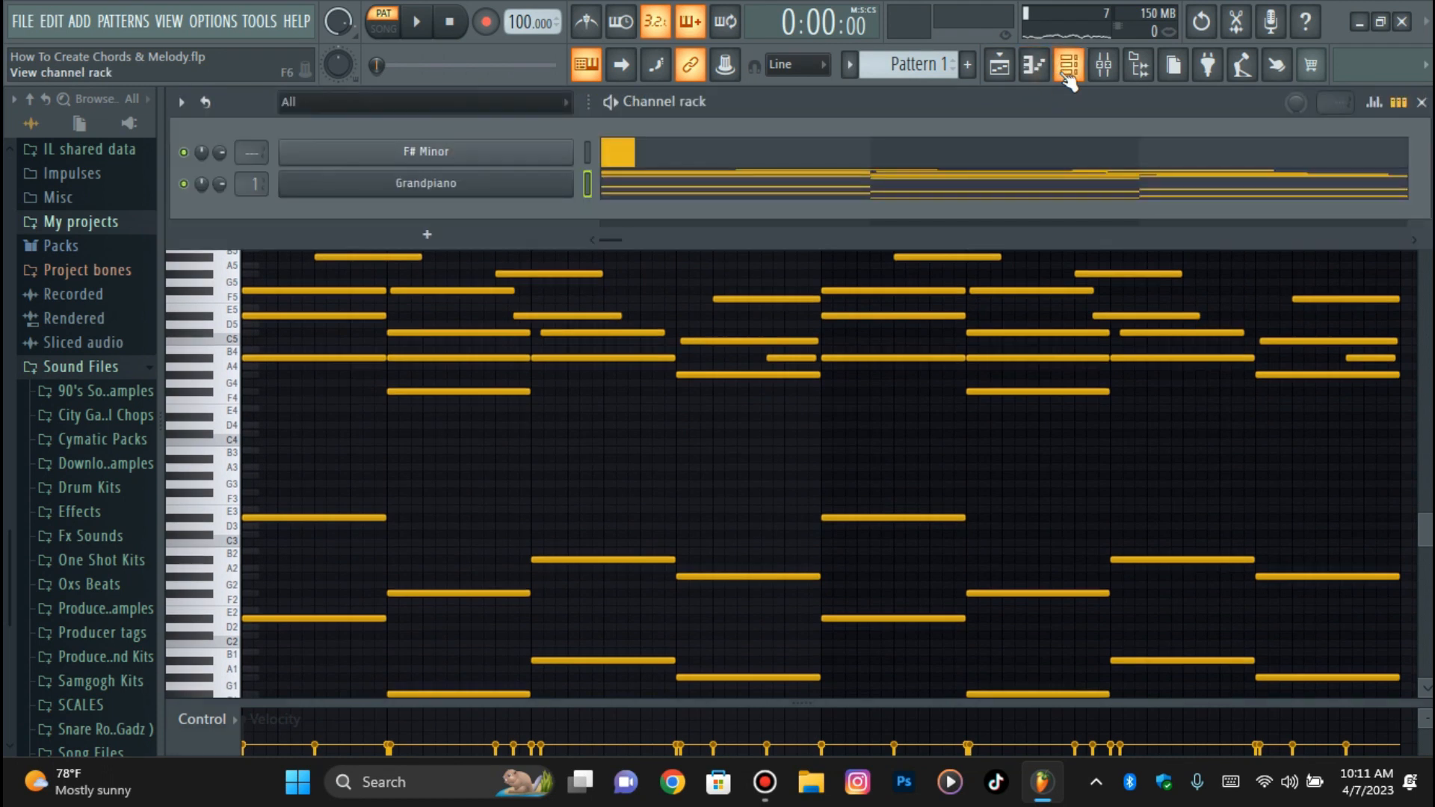
{"action": "left_click", "coordinate": [422, 232]}
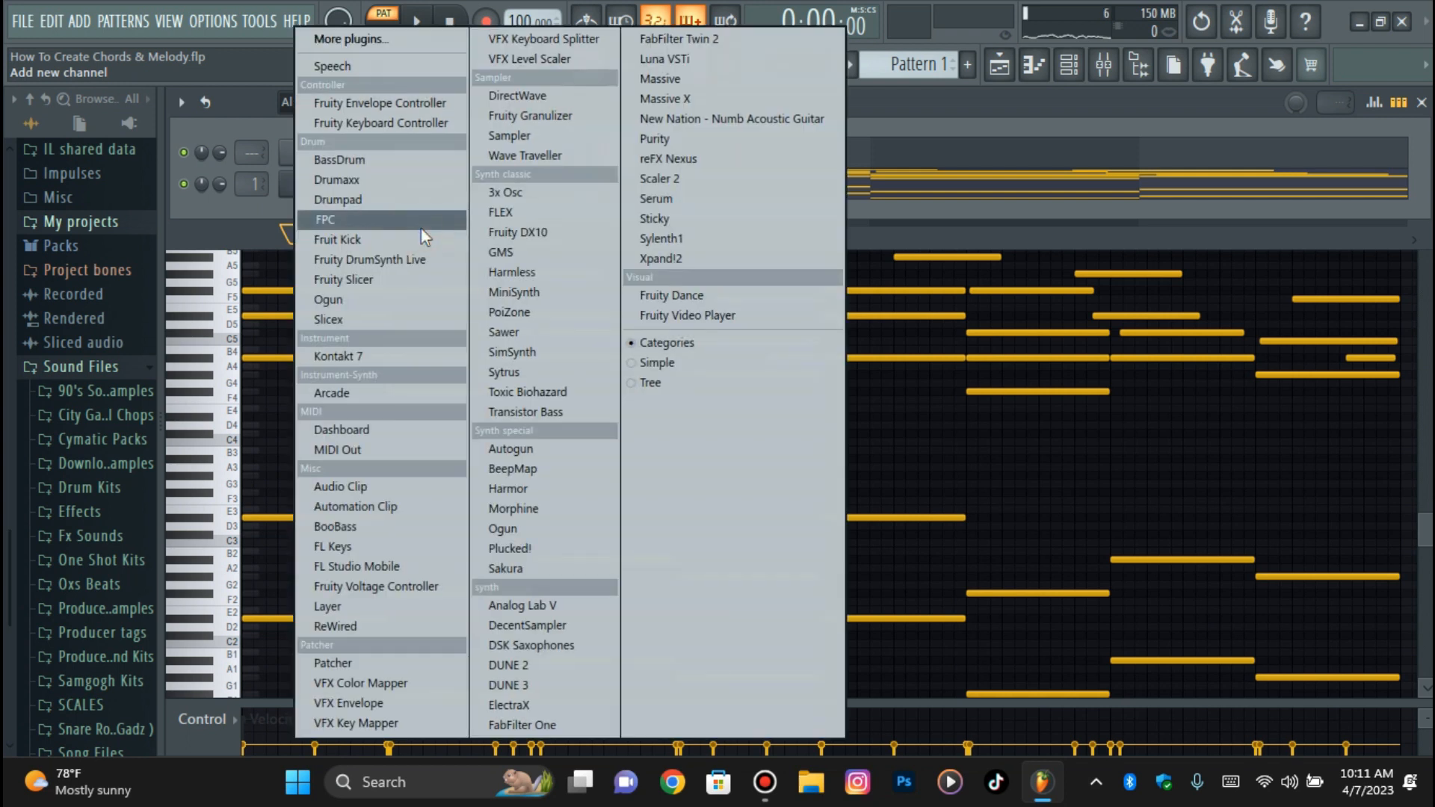
{"action": "left_click", "coordinate": [266, 207]}
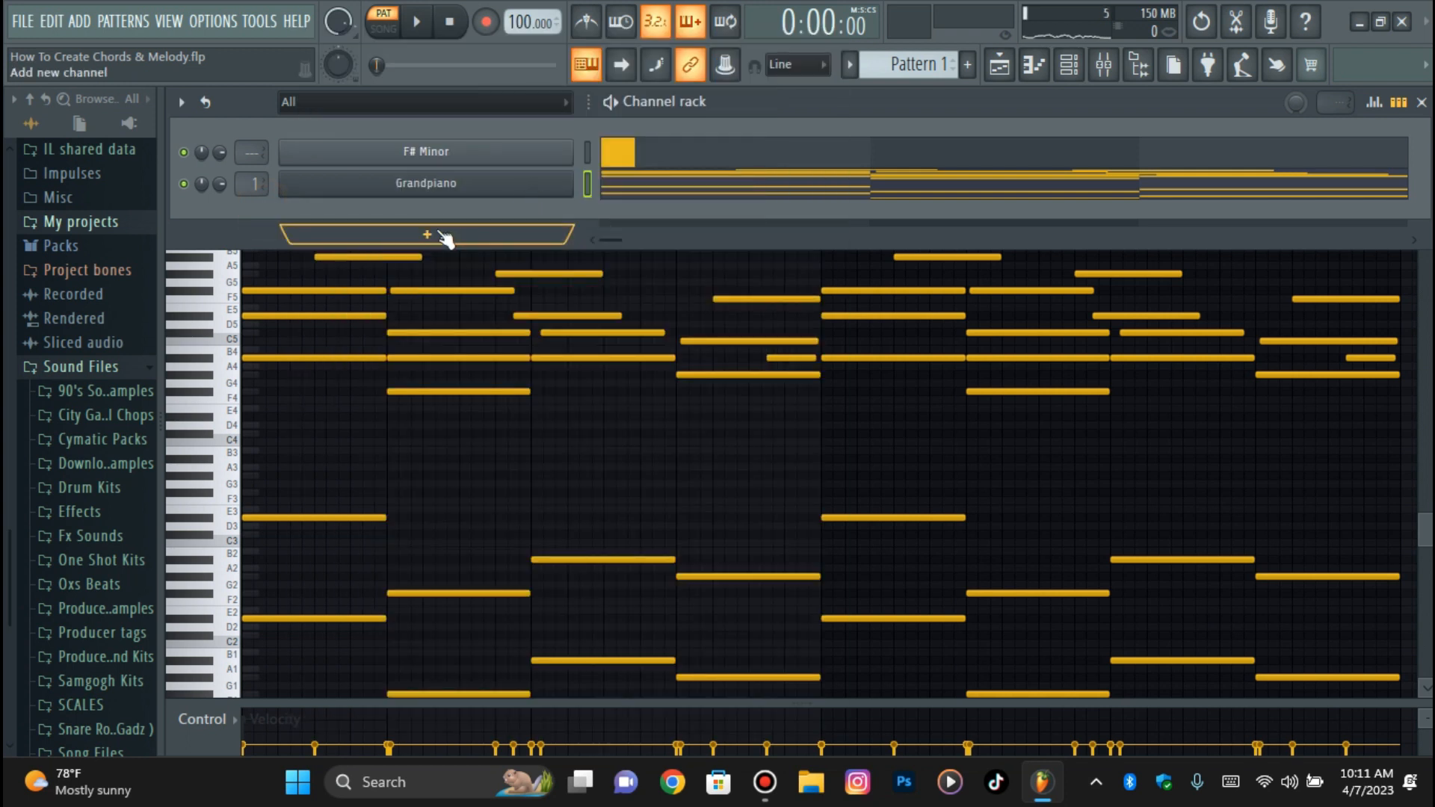
- Examine the sample folders in Drum Kits and Producergrind Kits, including the contents of the BANDO kit
{"action": "left_click", "coordinate": [71, 487]}
{"action": "scroll", "coordinate": [90, 448], "scroll_direction": "down", "scroll_amount": 5}
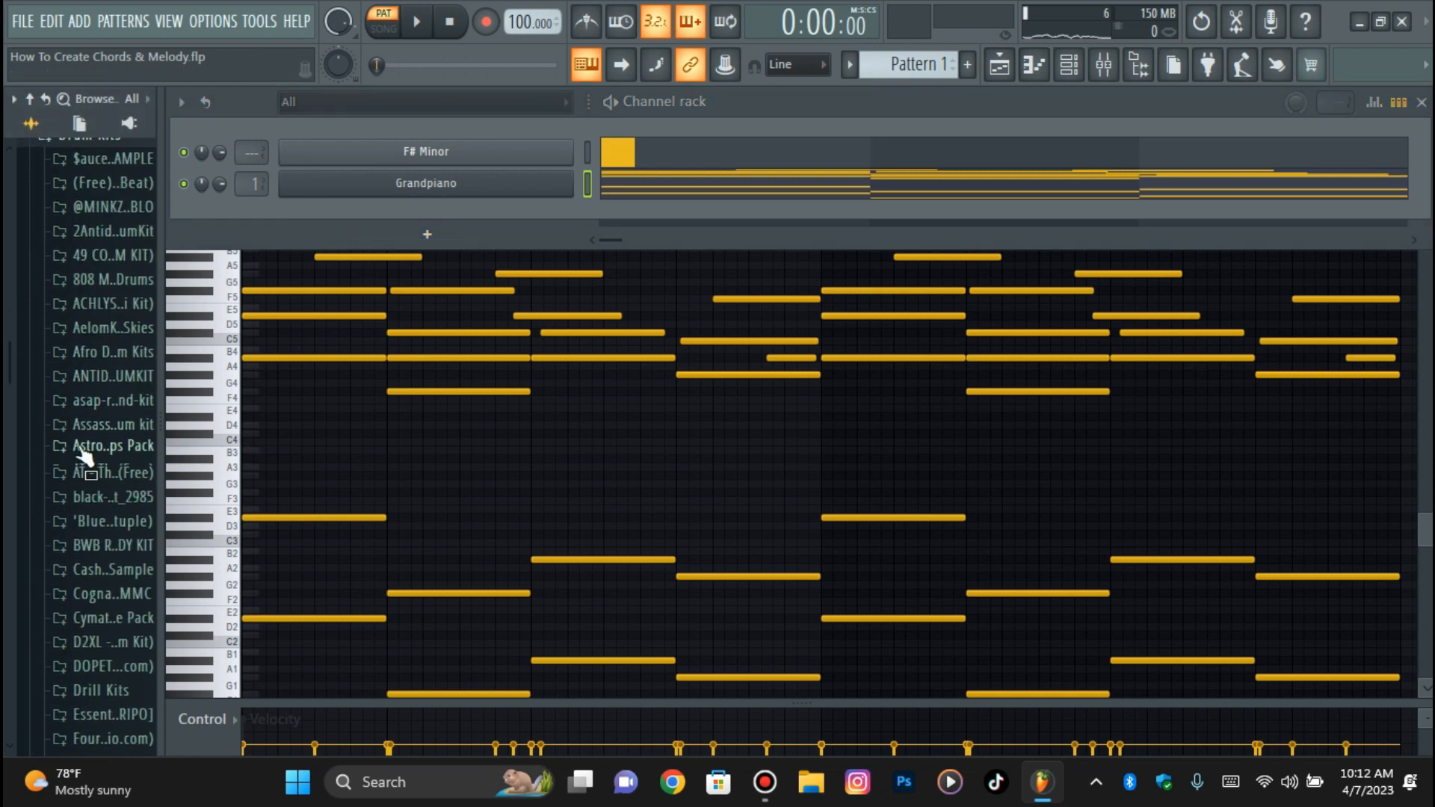
{"action": "scroll", "coordinate": [101, 370], "scroll_direction": "down", "scroll_amount": 15}
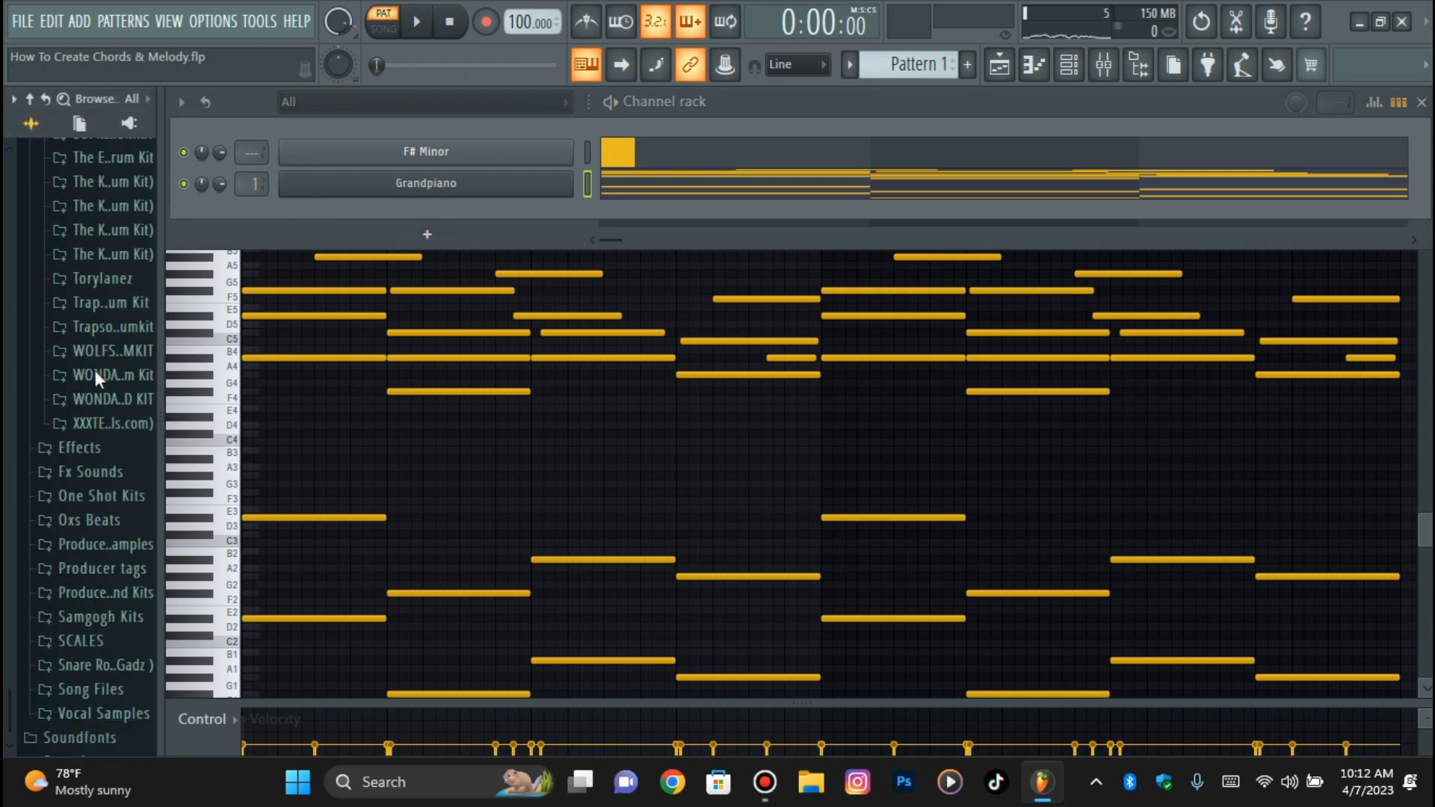
{"action": "scroll", "coordinate": [106, 381], "scroll_direction": "up", "scroll_amount": 3}
{"action": "scroll", "coordinate": [109, 464], "scroll_direction": "down", "scroll_amount": 3}
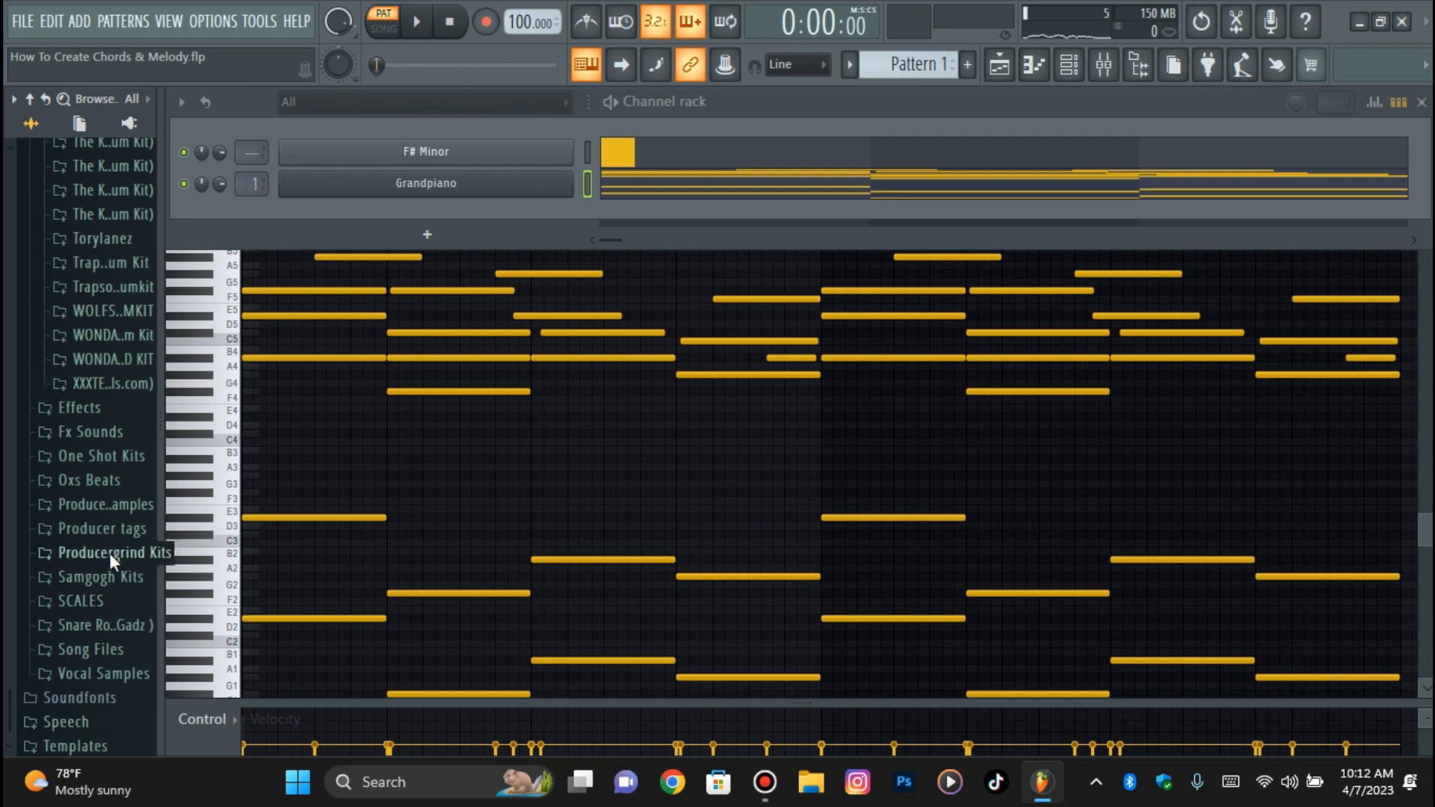
{"action": "left_click", "coordinate": [101, 550]}
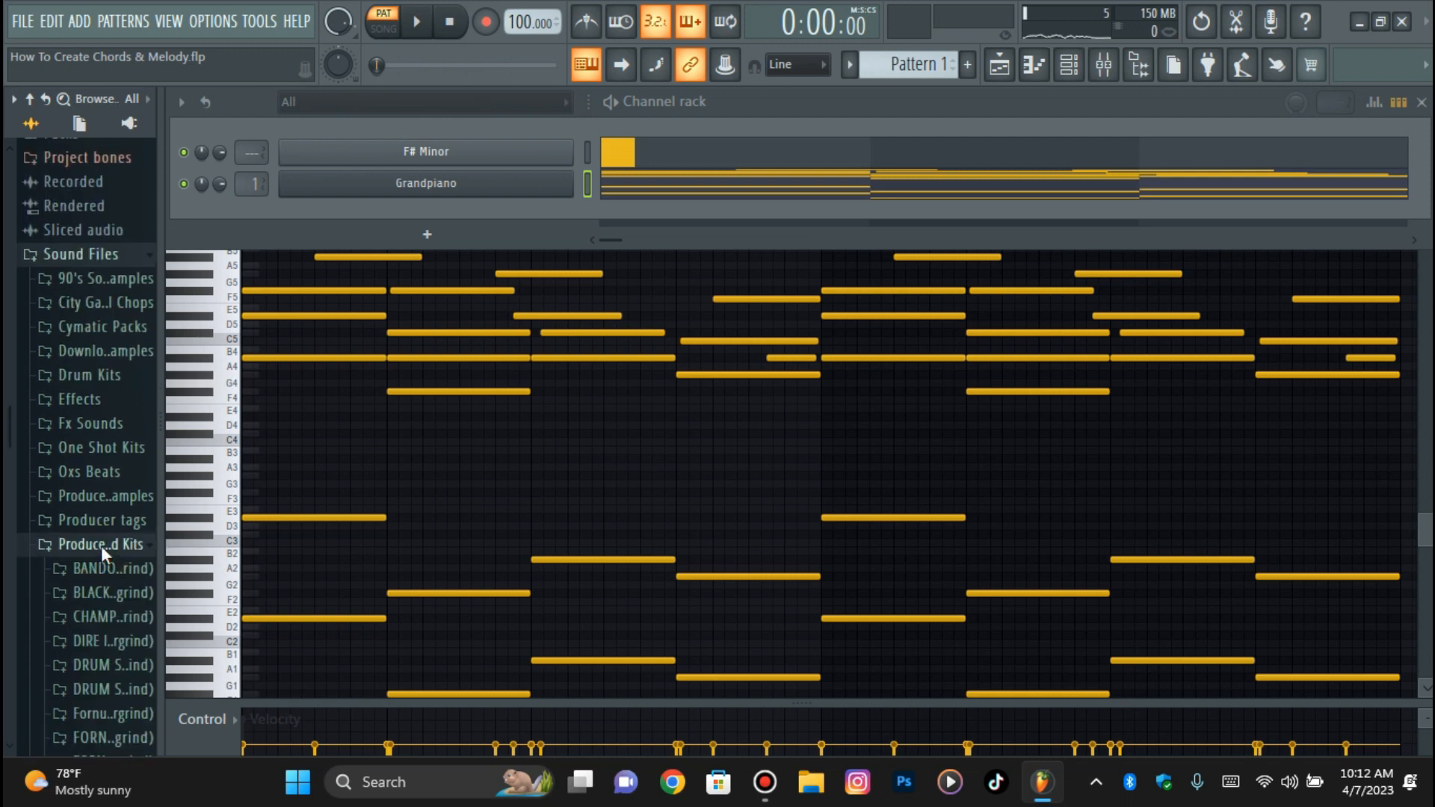
{"action": "scroll", "coordinate": [101, 545], "scroll_direction": "down", "scroll_amount": 8}
{"action": "scroll", "coordinate": [103, 496], "scroll_direction": "up", "scroll_amount": 3}
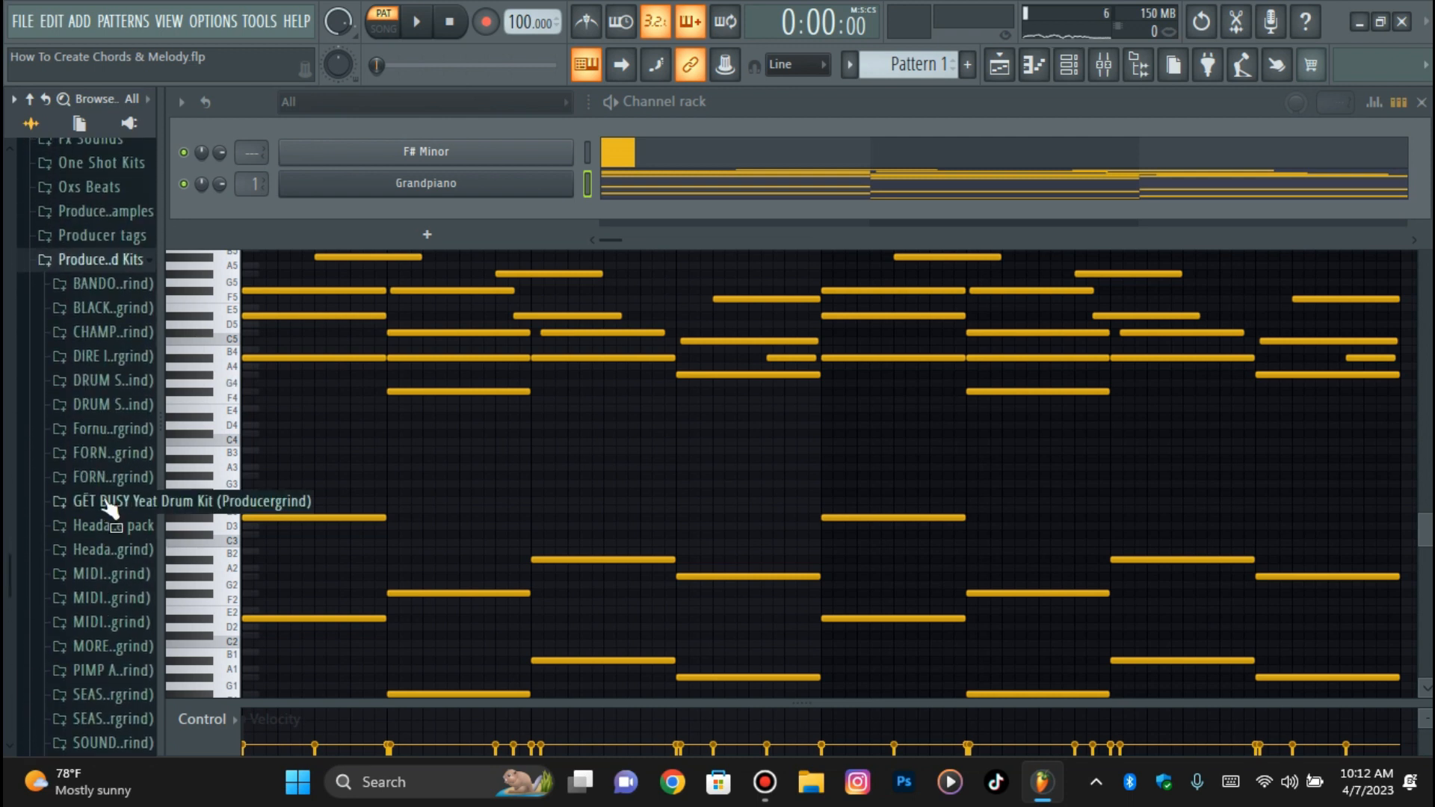
{"action": "scroll", "coordinate": [103, 497], "scroll_direction": "down", "scroll_amount": 2}
{"action": "scroll", "coordinate": [103, 496], "scroll_direction": "up", "scroll_amount": 2}
{"action": "scroll", "coordinate": [104, 504], "scroll_direction": "down", "scroll_amount": 2}
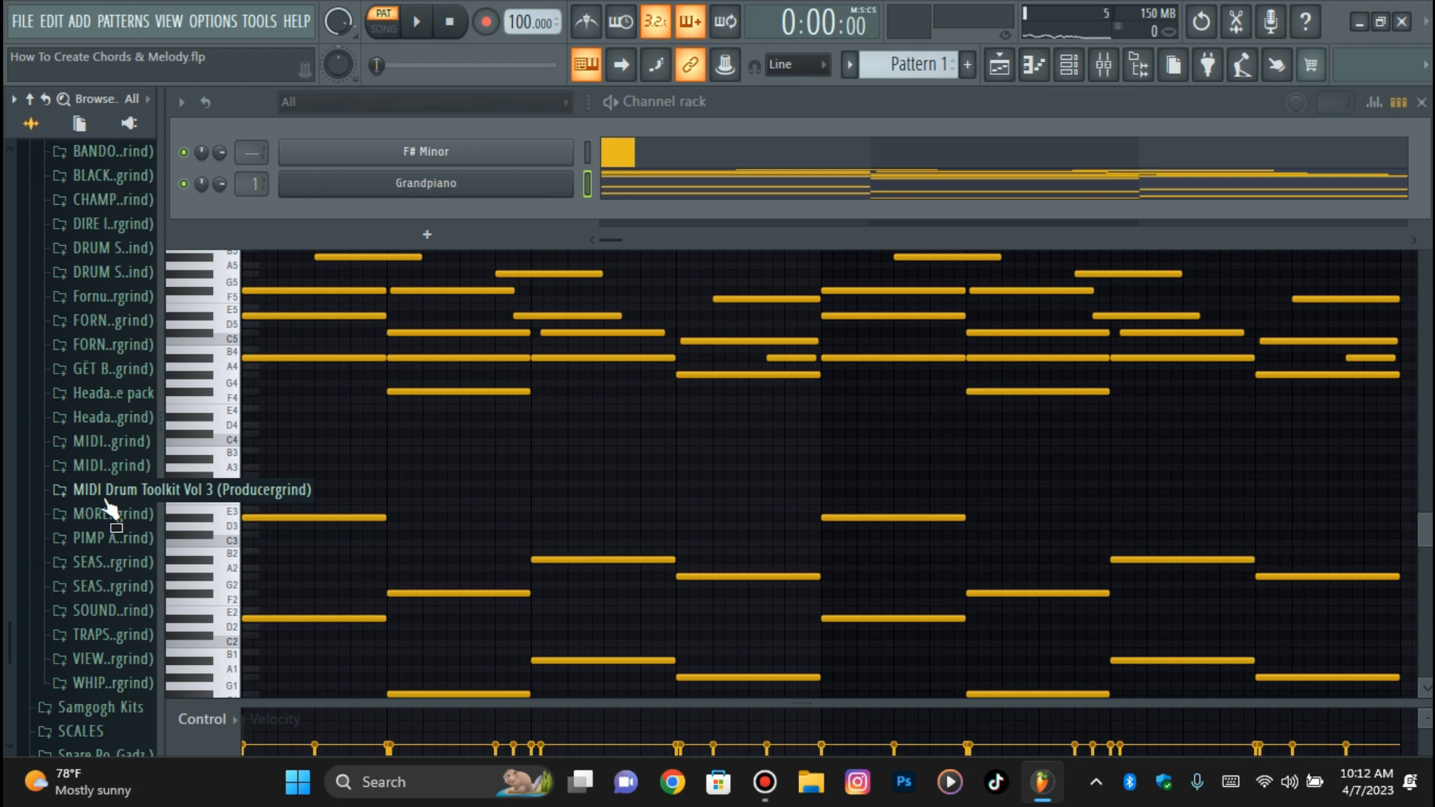
{"action": "scroll", "coordinate": [105, 502], "scroll_direction": "up", "scroll_amount": 3}
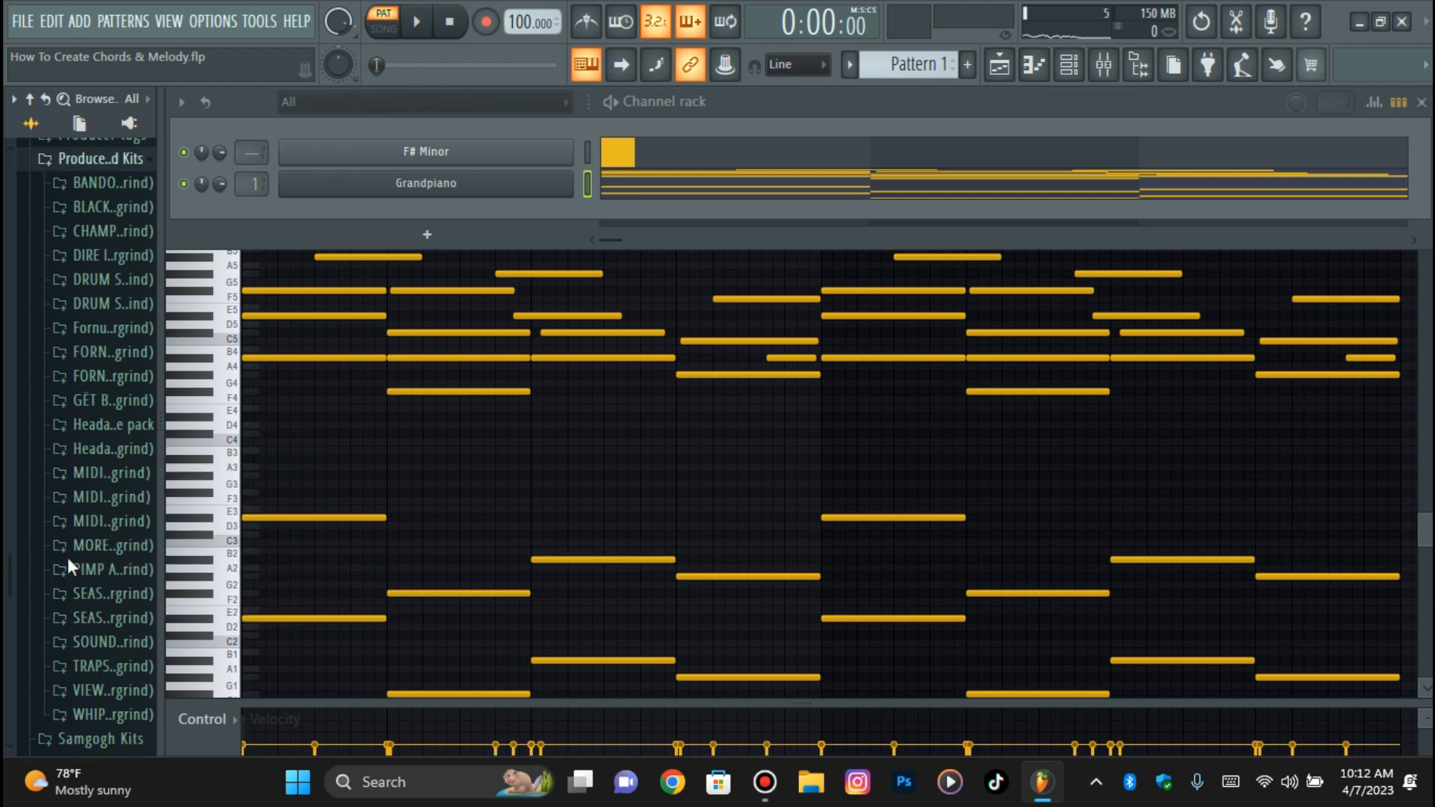
{"action": "left_click", "coordinate": [93, 284]}
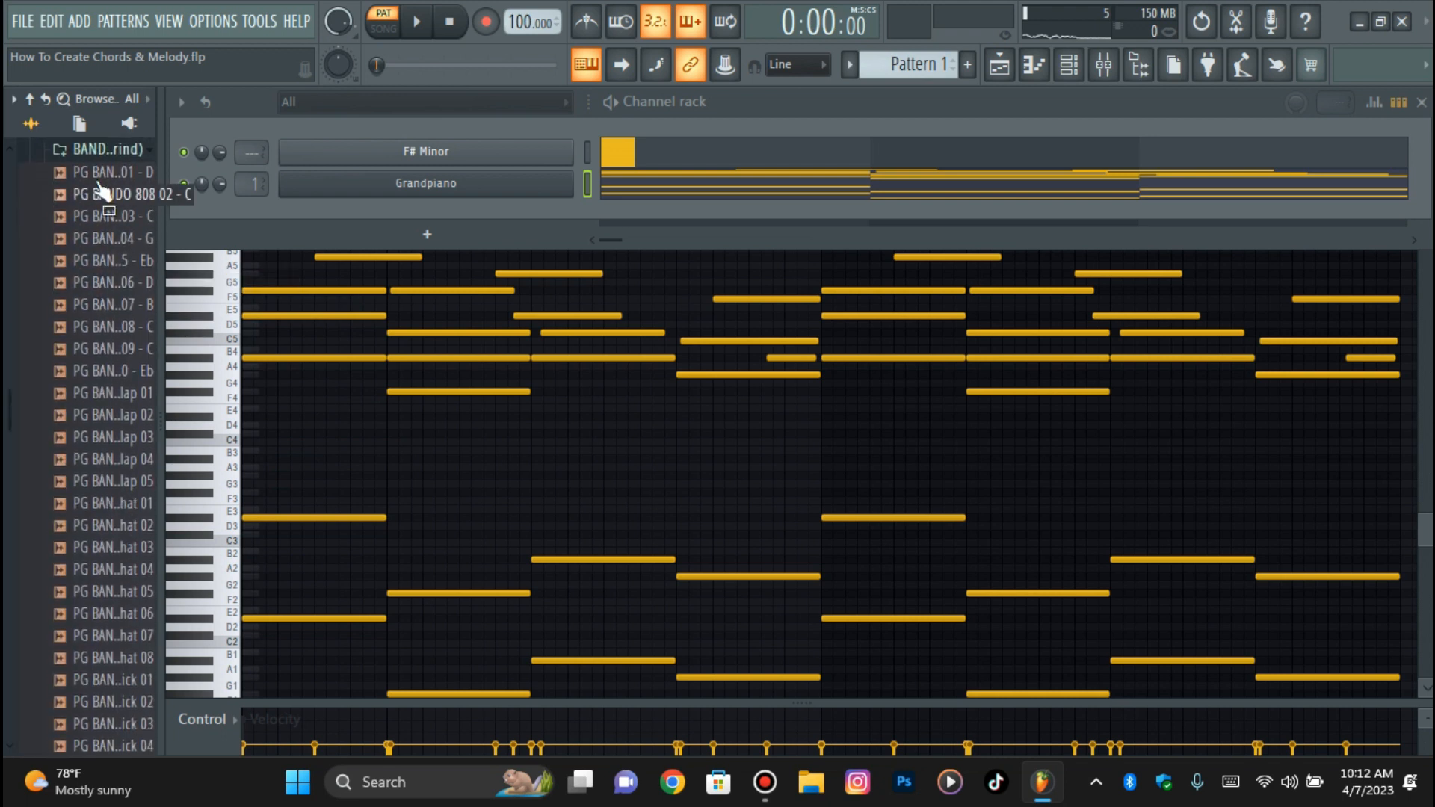
{"action": "left_click", "coordinate": [103, 158]}
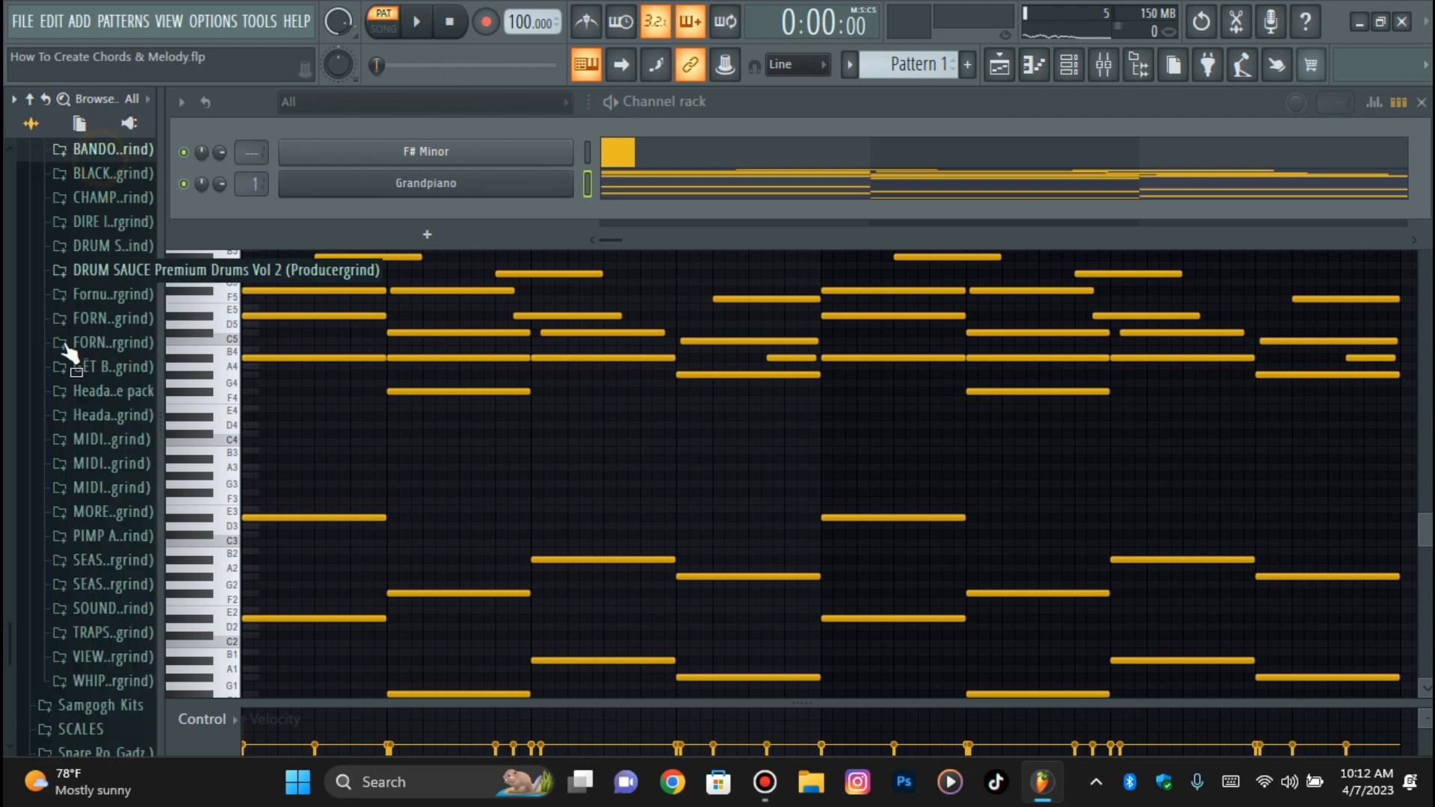
- Audition claps in the PG WU - Snares folder and add PG WU Clap - Slash as a new channel below Grandpiano
{"action": "left_click", "coordinate": [105, 679]}
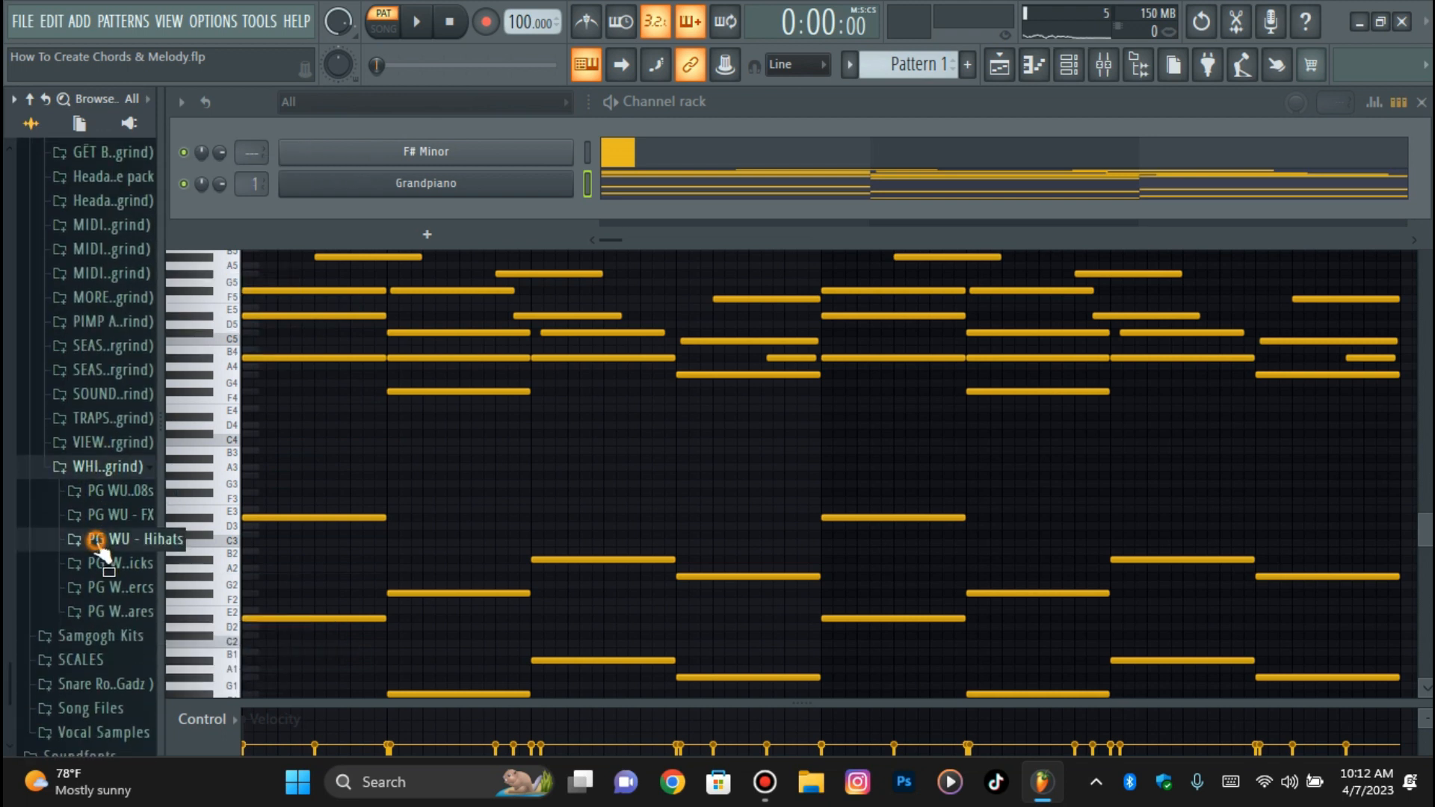
{"action": "left_click", "coordinate": [99, 539]}
{"action": "left_click", "coordinate": [108, 477]}
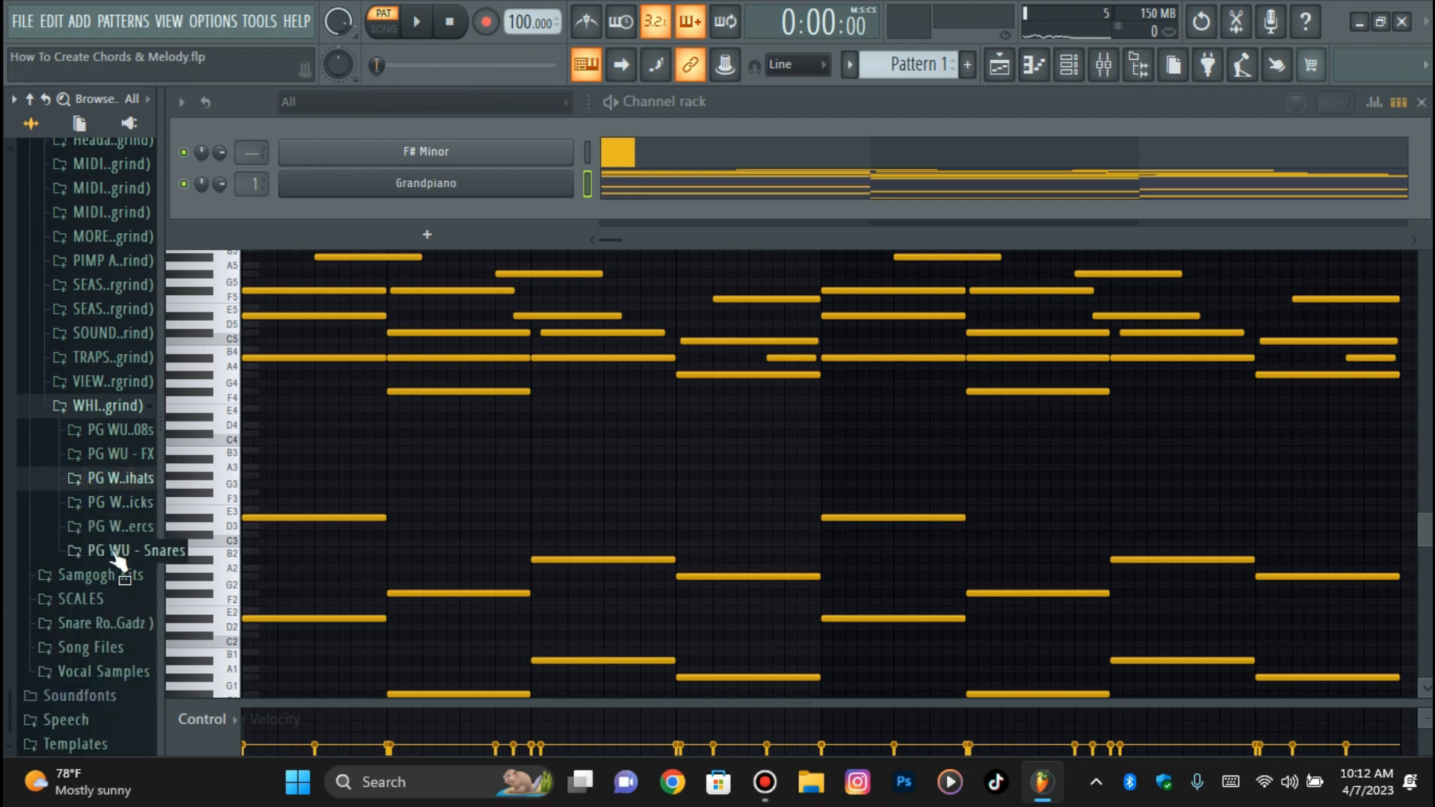
{"action": "left_click", "coordinate": [114, 553]}
{"action": "left_click", "coordinate": [106, 587]}
{"action": "left_click", "coordinate": [119, 639]}
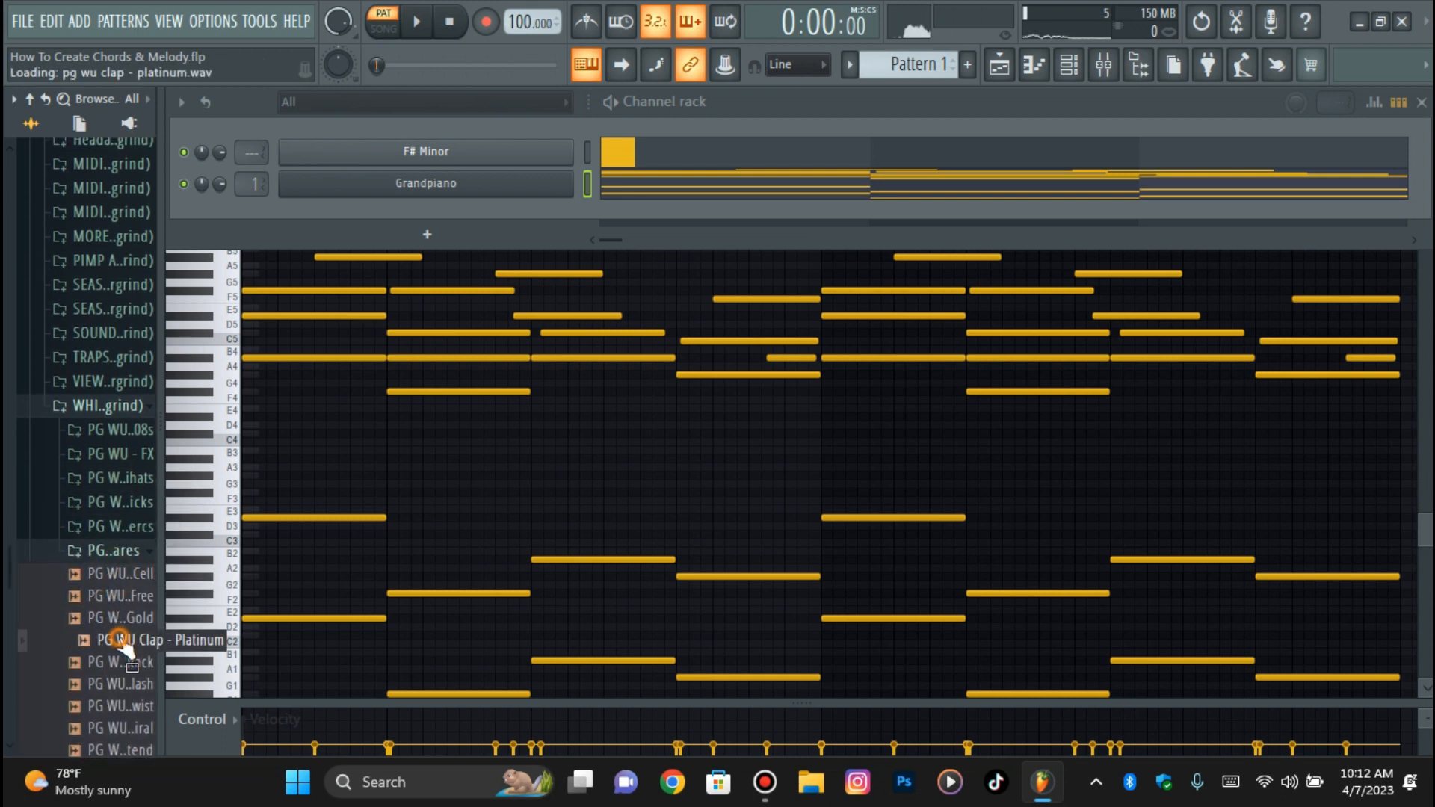
{"action": "scroll", "coordinate": [123, 658], "scroll_direction": "down", "scroll_amount": 4}
{"action": "left_click", "coordinate": [131, 457]}
{"action": "left_click_drag", "start_coordinate": [131, 425], "coordinate": [328, 214]}
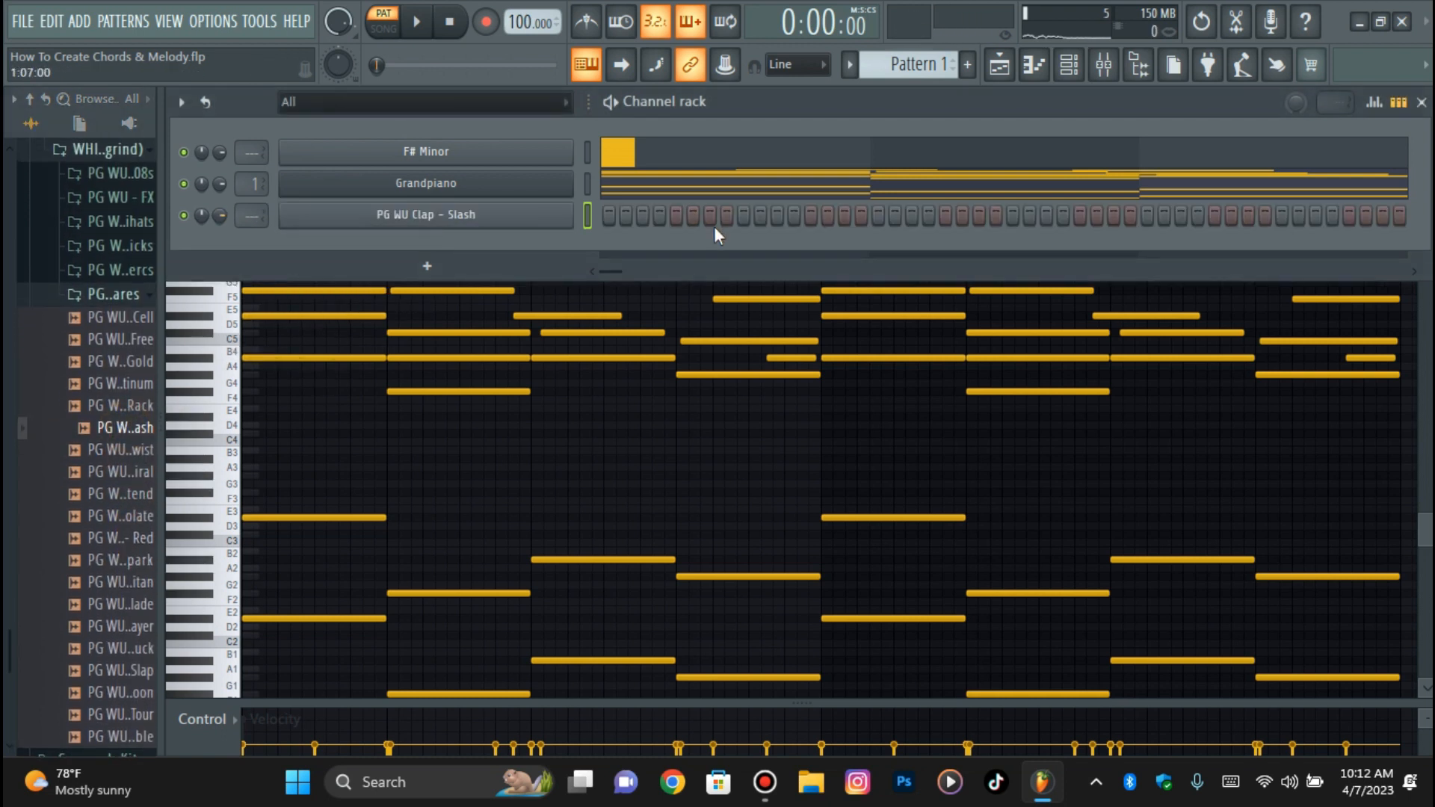
- Place clap hits on steps 4 and 13 of bars 1 to 3 while the pattern plays, then restart playback
{"action": "key", "text": "space"}
{"action": "left_click", "coordinate": [661, 217]}
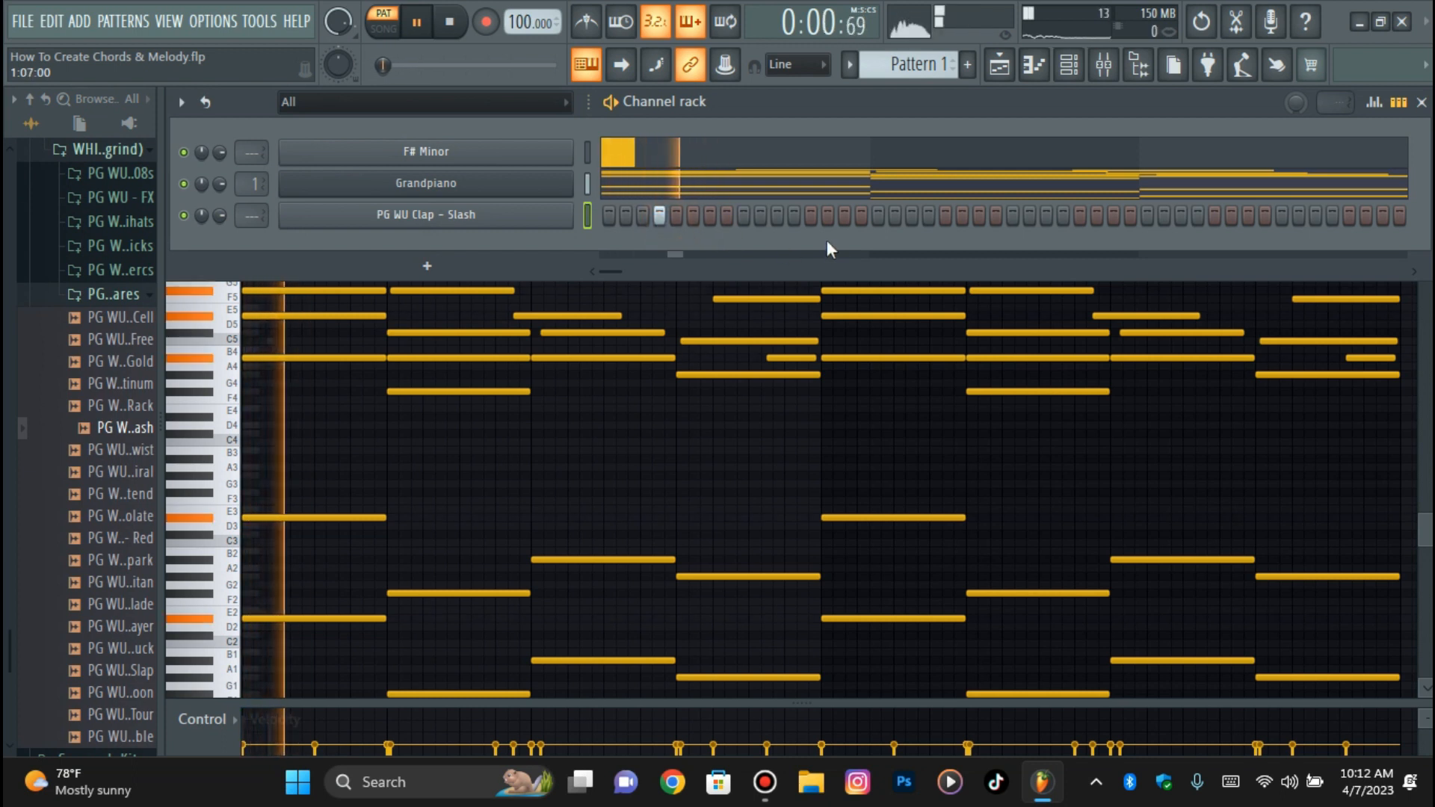
{"action": "left_click", "coordinate": [811, 216]}
{"action": "left_click", "coordinate": [927, 216]}
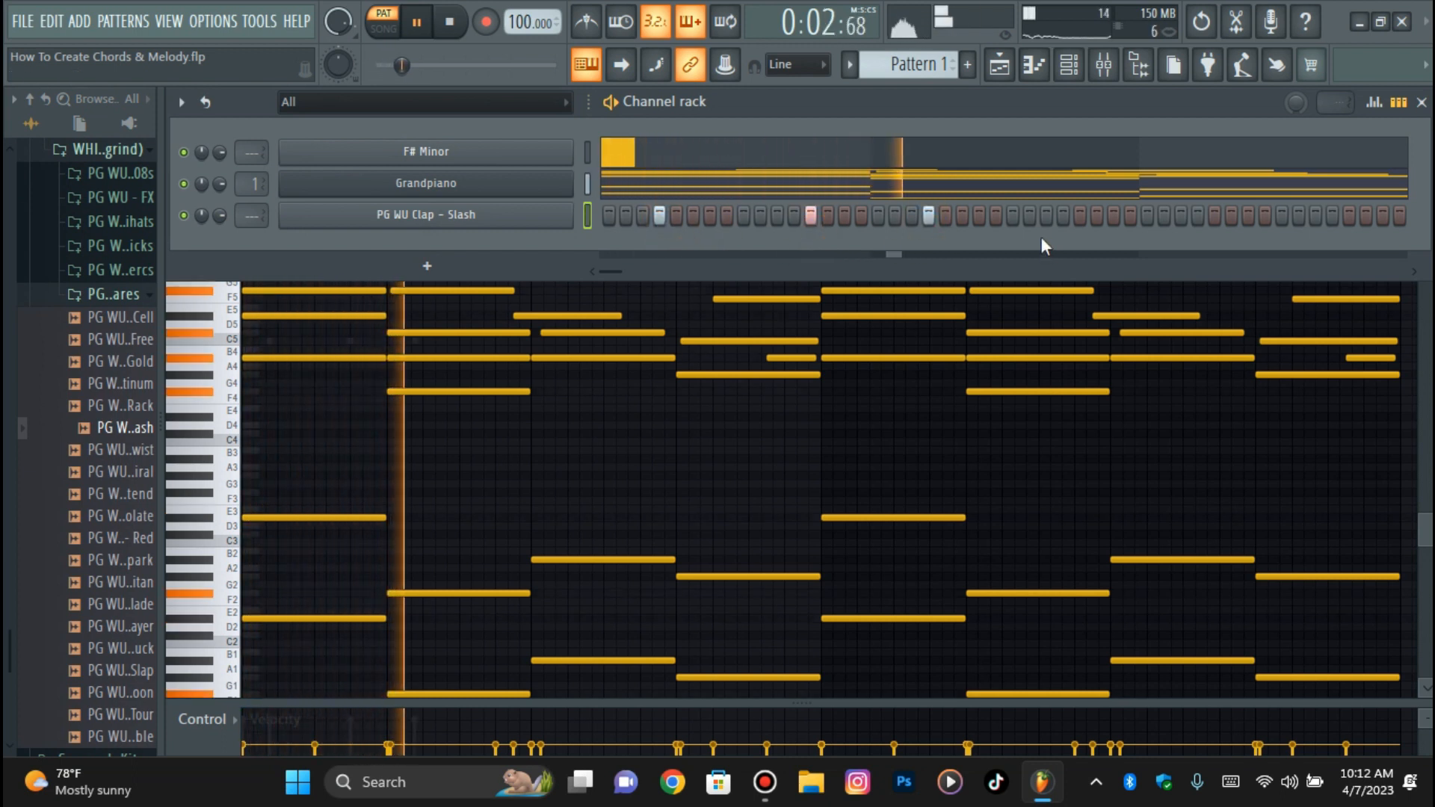
{"action": "left_click", "coordinate": [1079, 215]}
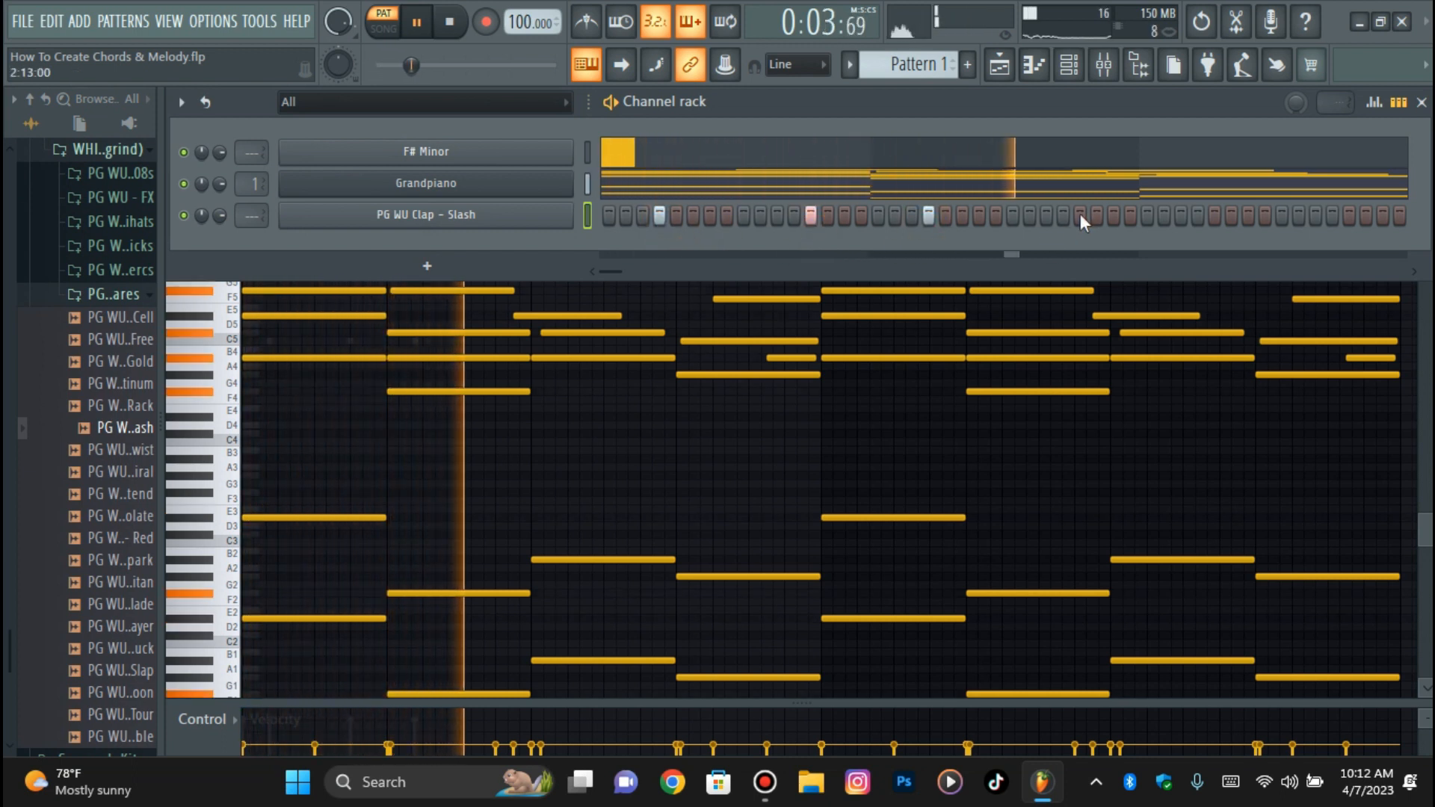
{"action": "left_click", "coordinate": [1199, 216]}
{"action": "left_click", "coordinate": [1346, 217]}
{"action": "left_click_drag", "start_coordinate": [615, 269], "coordinate": [627, 269]}
{"action": "key", "text": "space"}
{"action": "key", "text": "space"}
- Check the clap's notes in the piano roll and place clap hits on steps 4, 7 and 13 of bar 4
{"action": "left_click", "coordinate": [1206, 220]}
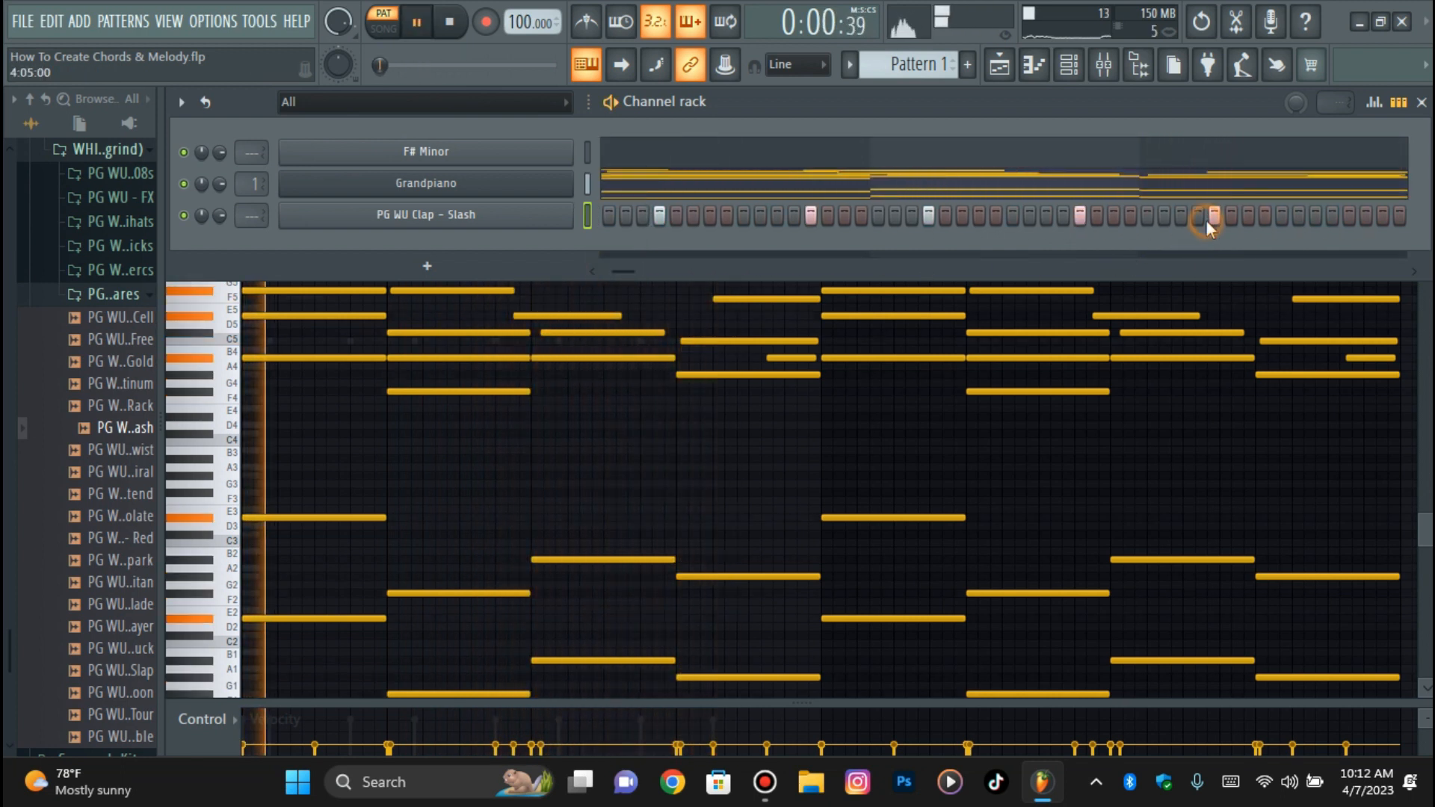
{"action": "right_click", "coordinate": [532, 212]}
{"action": "left_click", "coordinate": [614, 213]}
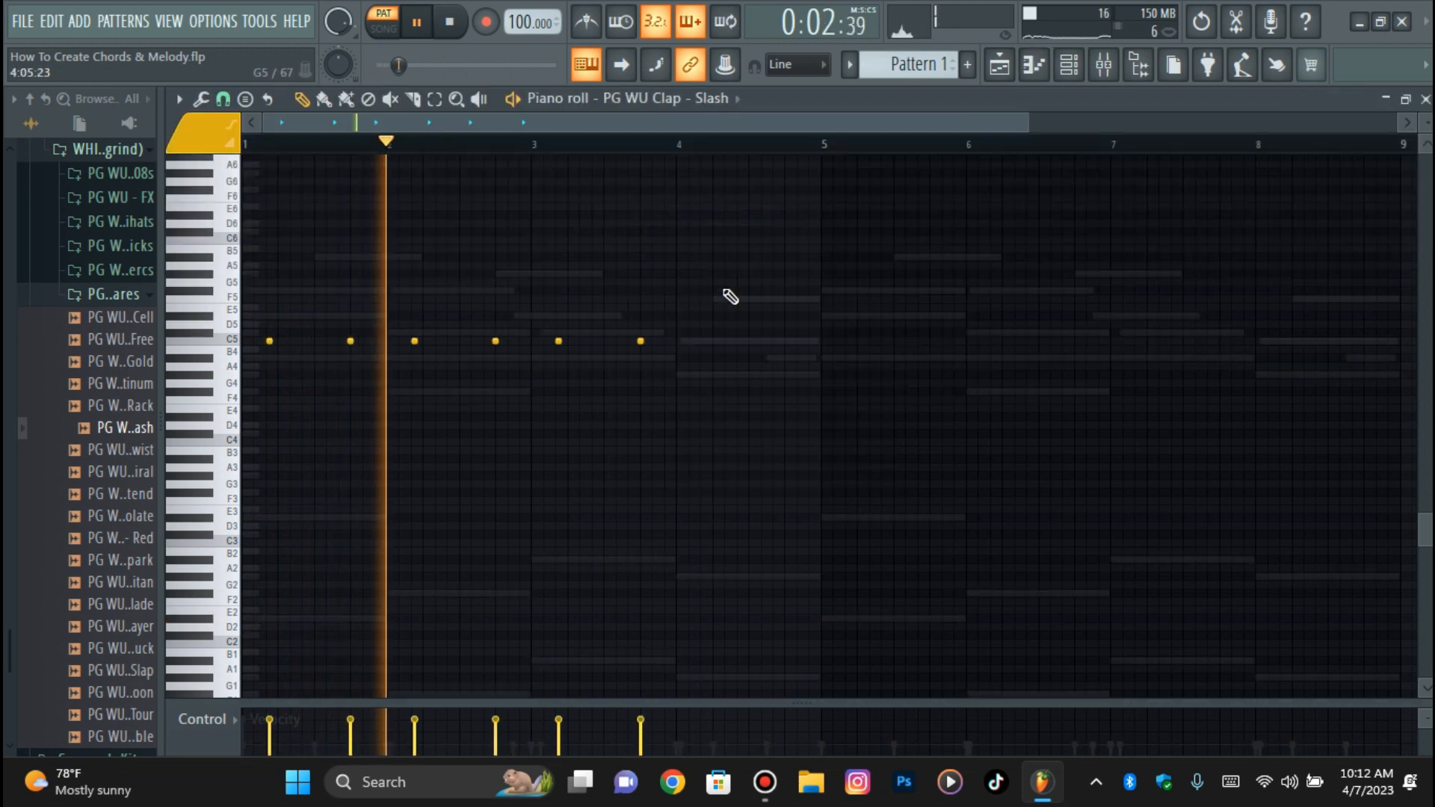
{"action": "left_click", "coordinate": [1070, 65]}
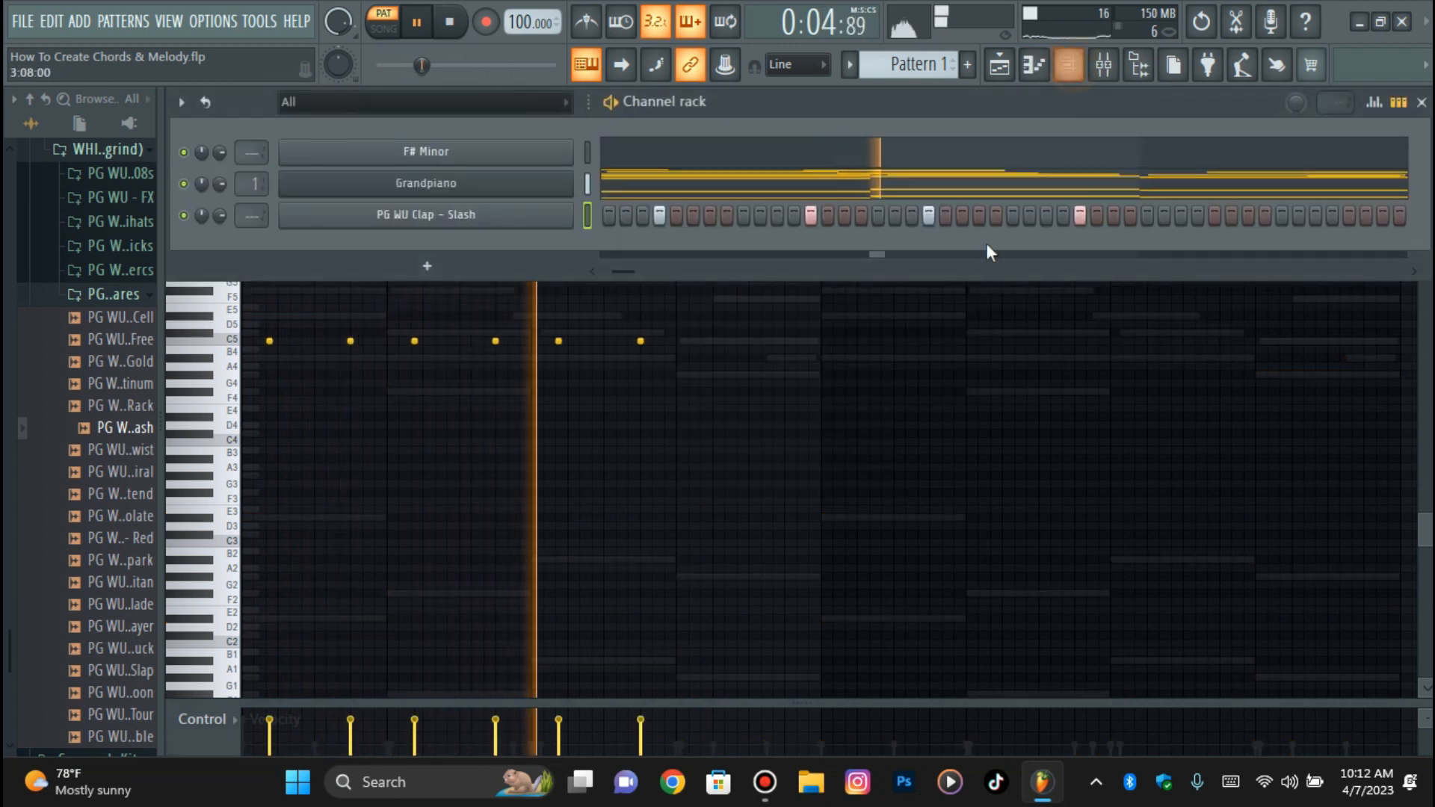
{"action": "left_click", "coordinate": [1198, 218]}
{"action": "left_click", "coordinate": [1248, 218]}
{"action": "left_click", "coordinate": [1348, 219]}
{"action": "key", "text": "space"}
- Audition more claps and snares in the kit and add PG WU Snare - Luck as a channel below the clap
{"action": "left_click", "coordinate": [127, 451]}
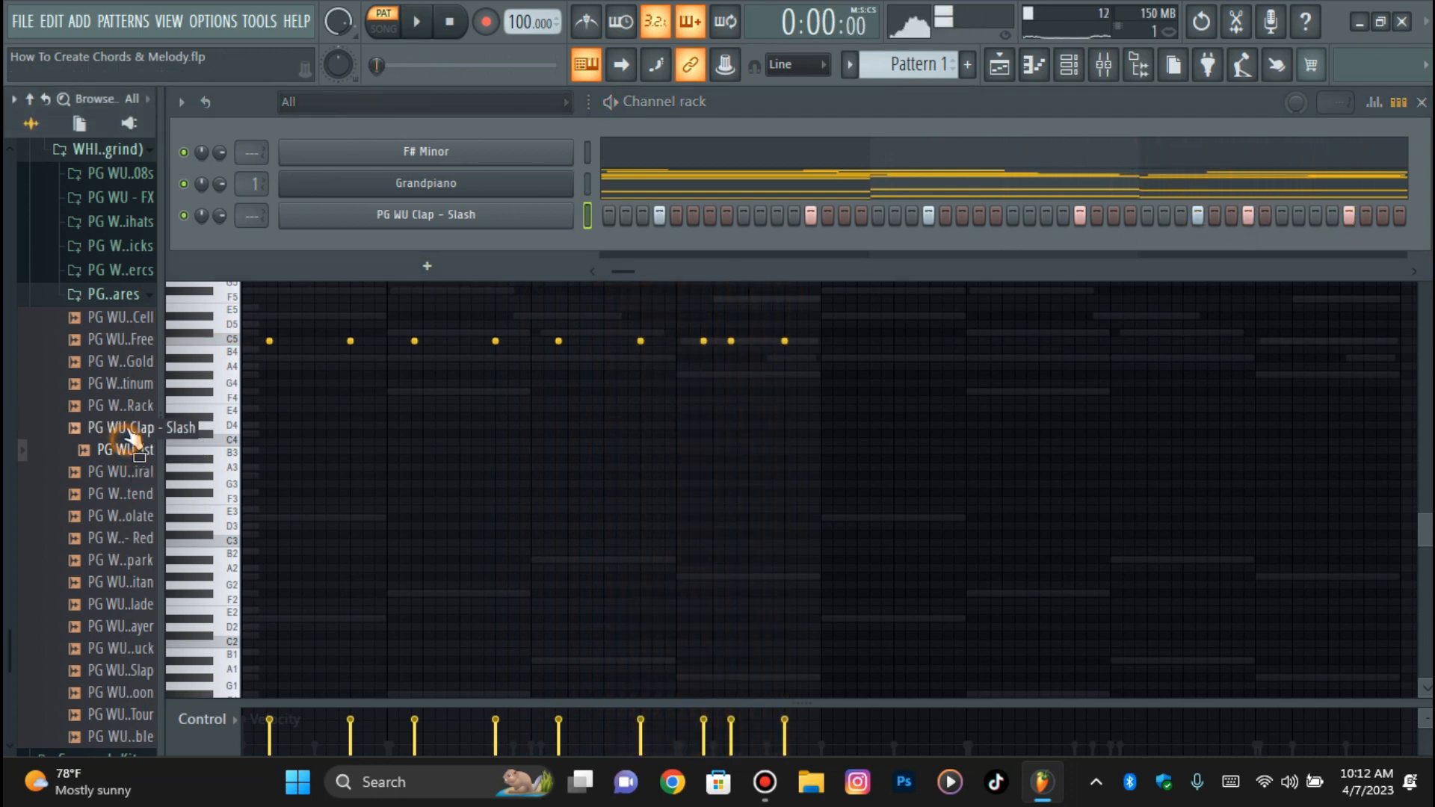
{"action": "left_click", "coordinate": [121, 518]}
{"action": "left_click", "coordinate": [123, 601]}
{"action": "left_click", "coordinate": [129, 625]}
{"action": "scroll", "coordinate": [128, 613], "scroll_direction": "down", "scroll_amount": 3}
{"action": "left_click", "coordinate": [130, 584]}
{"action": "left_click", "coordinate": [130, 560]}
{"action": "left_click_drag", "start_coordinate": [124, 516], "coordinate": [326, 235]}
- Replace the clap on step 7 of bar 4 with a snare hit and add a snare on step 4 of bar 2
{"action": "key", "text": "space"}
{"action": "left_click", "coordinate": [1247, 246]}
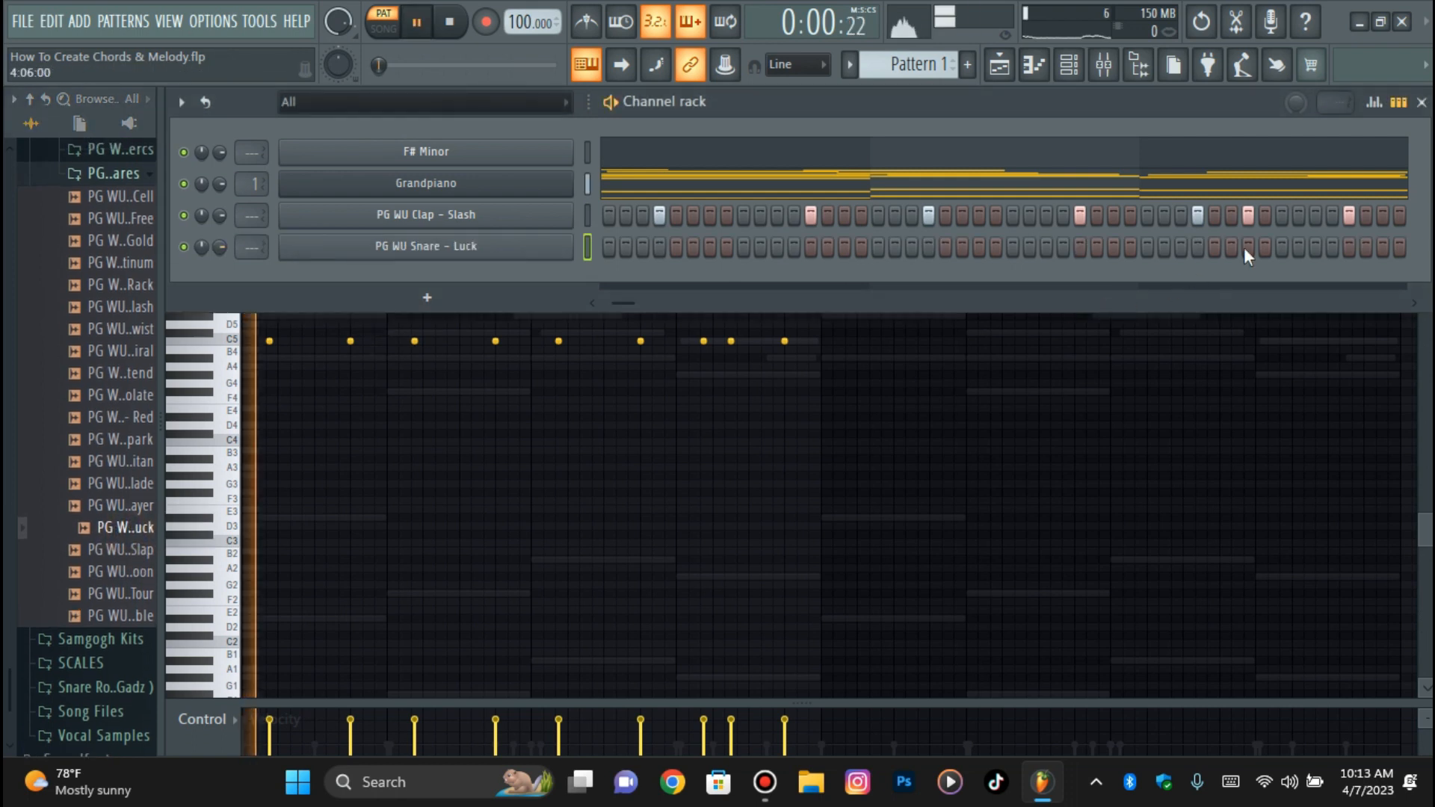
{"action": "left_click", "coordinate": [657, 246]}
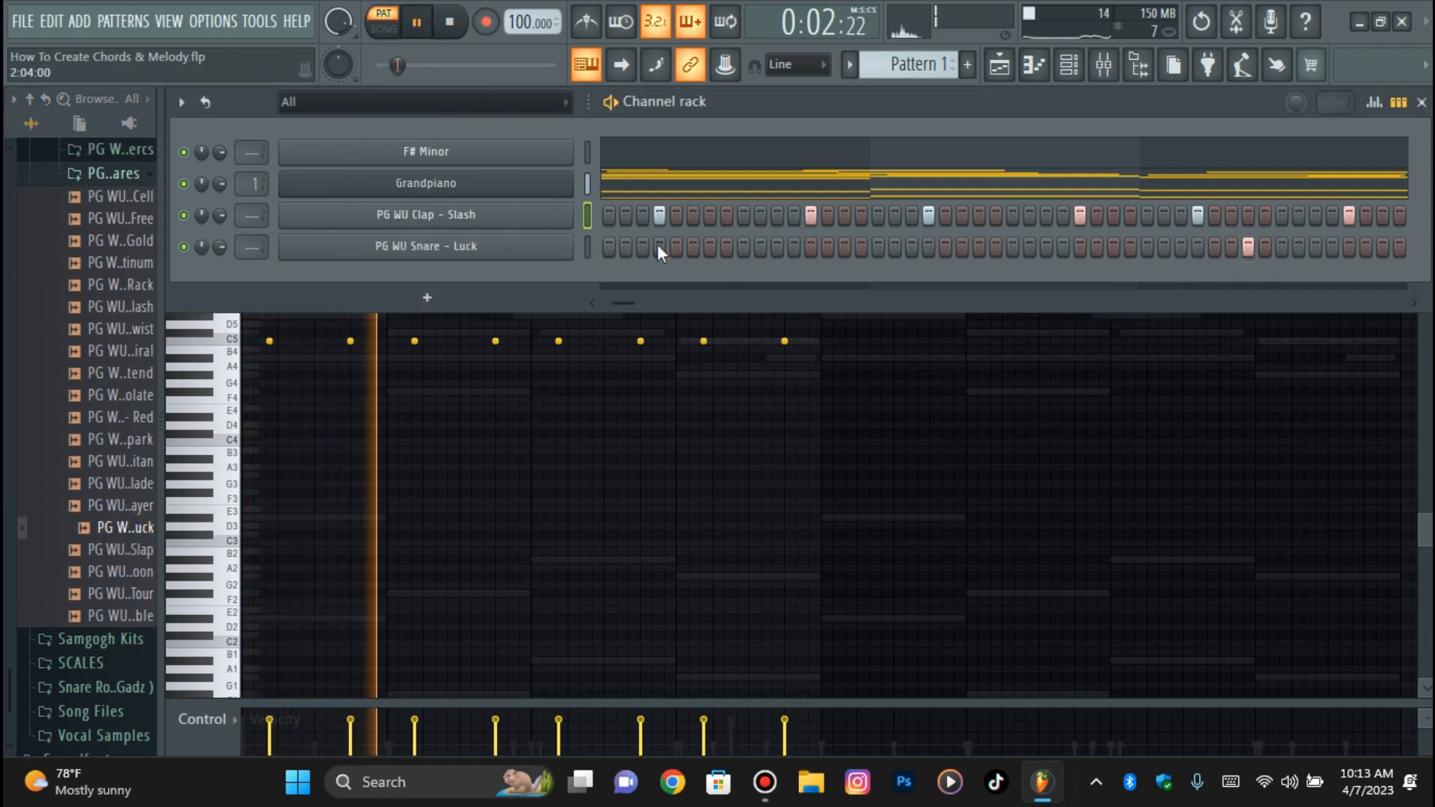
- Lower the PG WU Snare - Luck channel's volume, set its time stretching mode to Auto and lower its pitch
{"action": "left_click", "coordinate": [426, 247]}
{"action": "key", "text": "space"}
{"action": "left_click_drag", "start_coordinate": [219, 246], "coordinate": [219, 258]}
{"action": "key", "text": "space"}
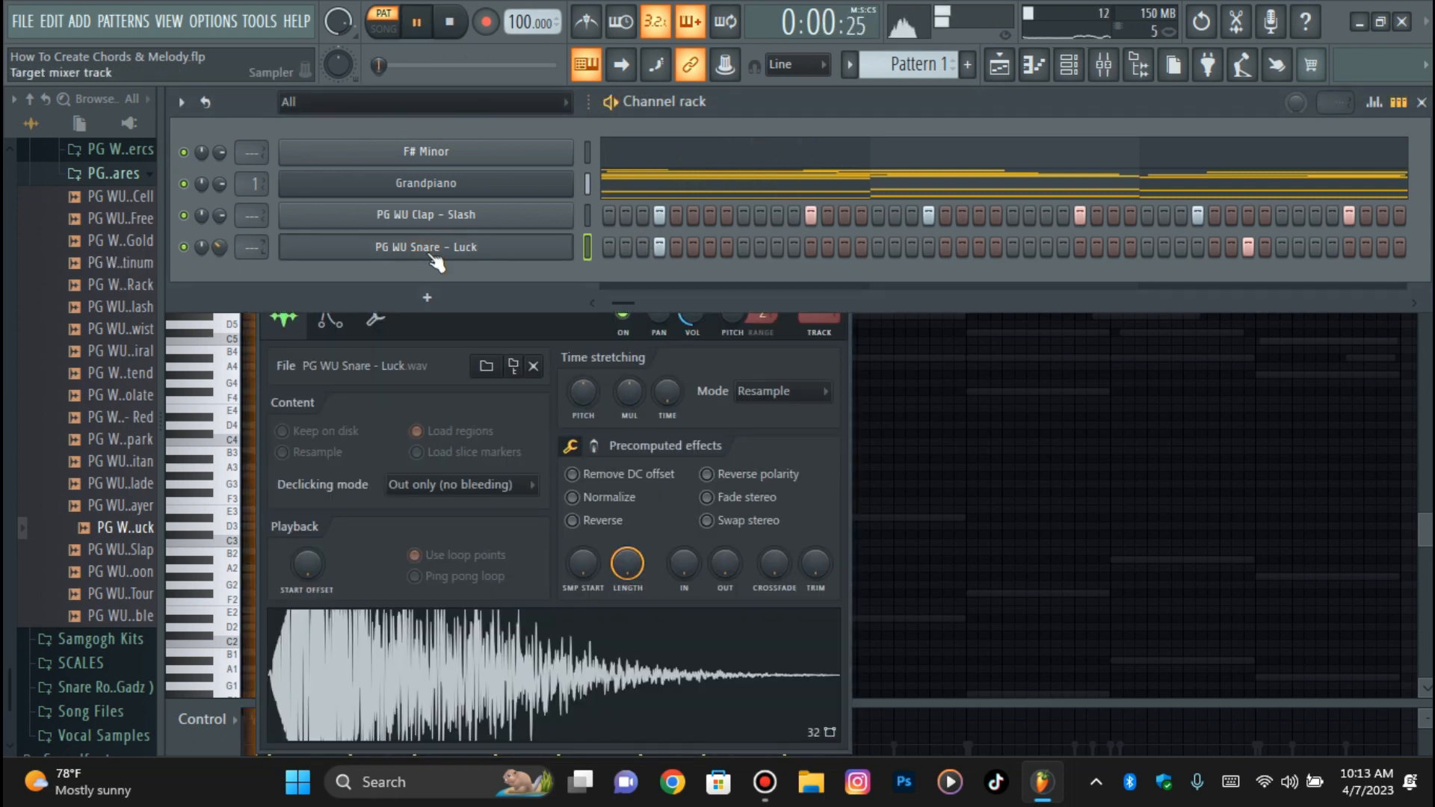
{"action": "left_click", "coordinate": [497, 247]}
{"action": "left_click", "coordinate": [497, 246]}
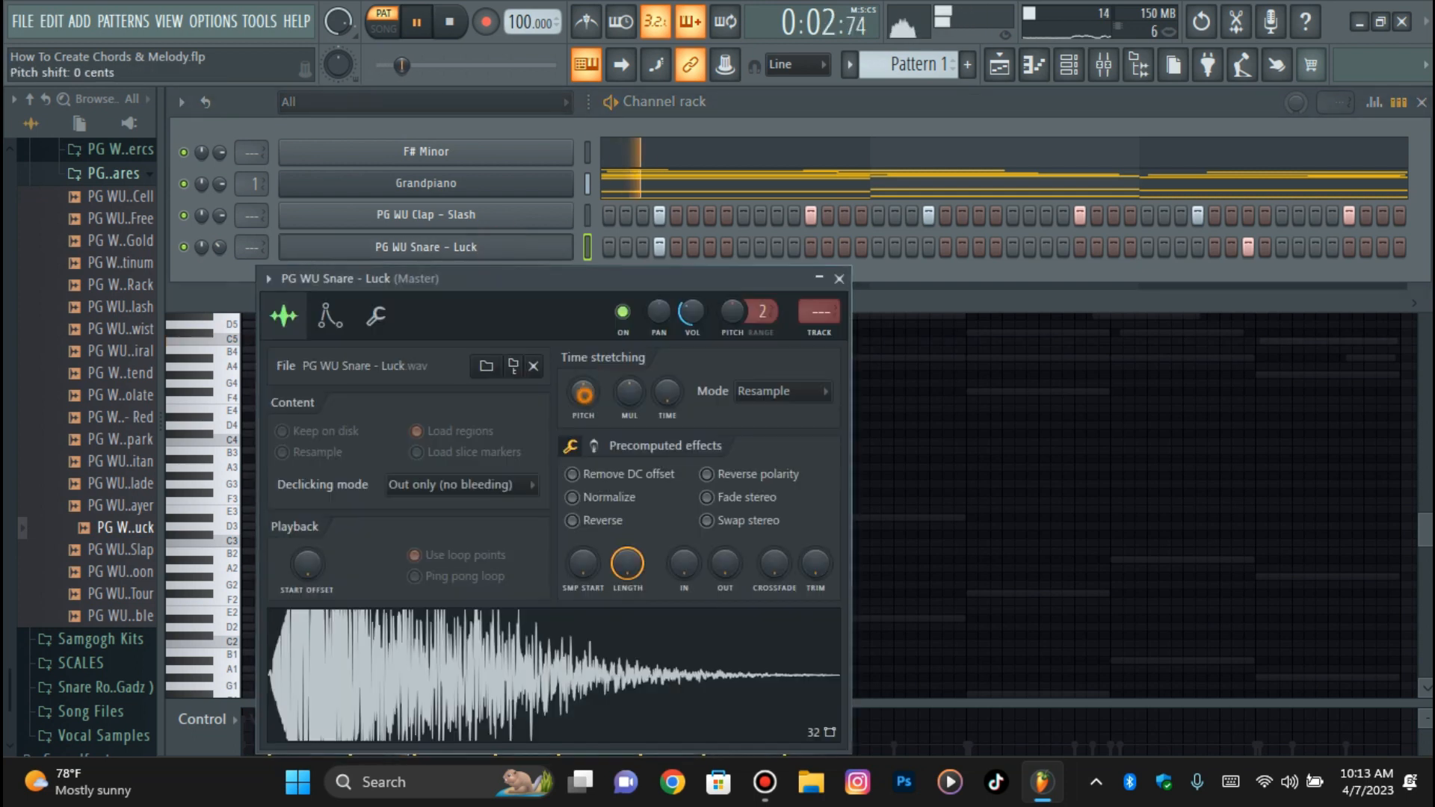
{"action": "key", "text": "space"}
{"action": "key", "text": "space"}
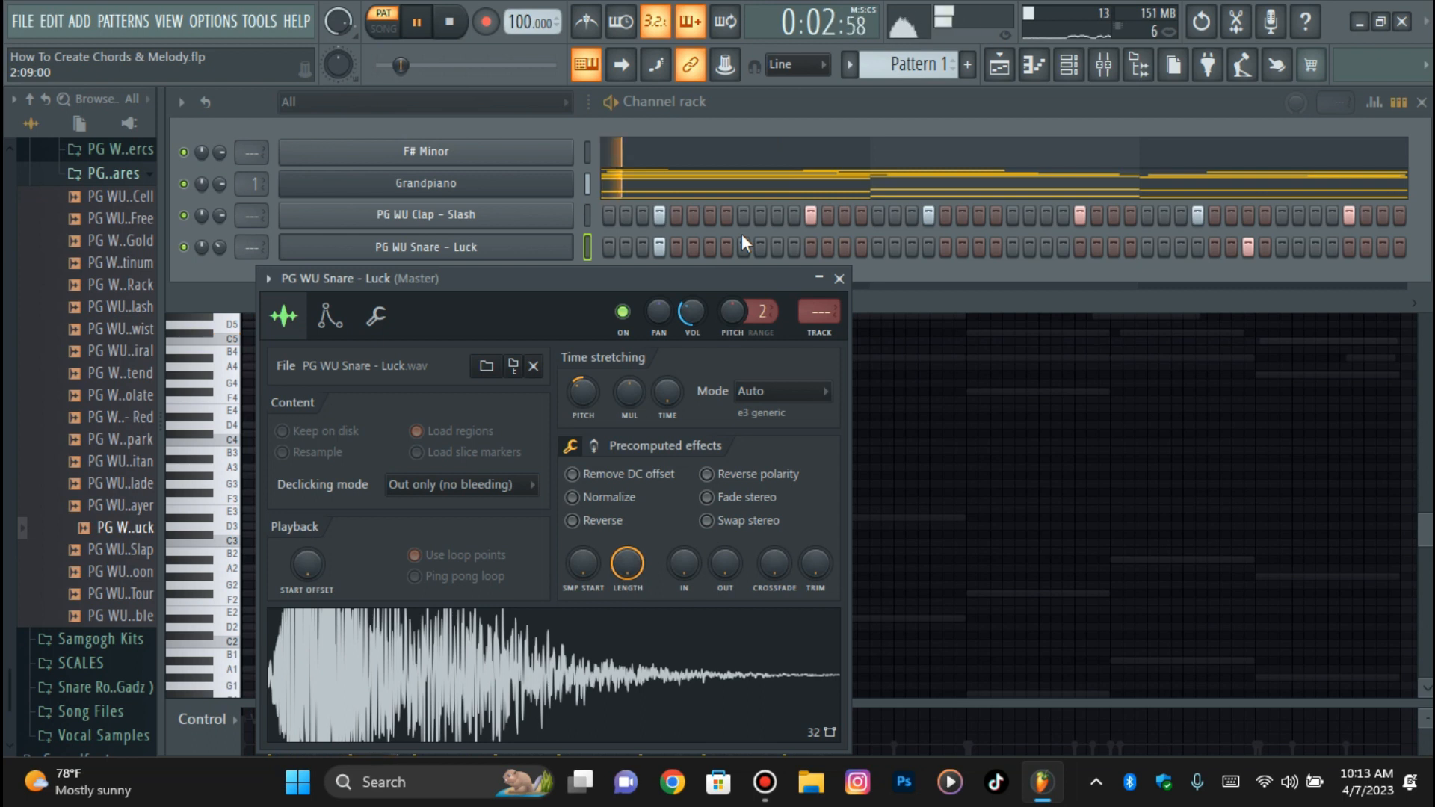
- Set the snare channel's volume to 78% and replay the pattern while checking its settings
{"action": "right_click", "coordinate": [689, 315]}
{"action": "left_click", "coordinate": [707, 329]}
{"action": "key", "text": "space"}
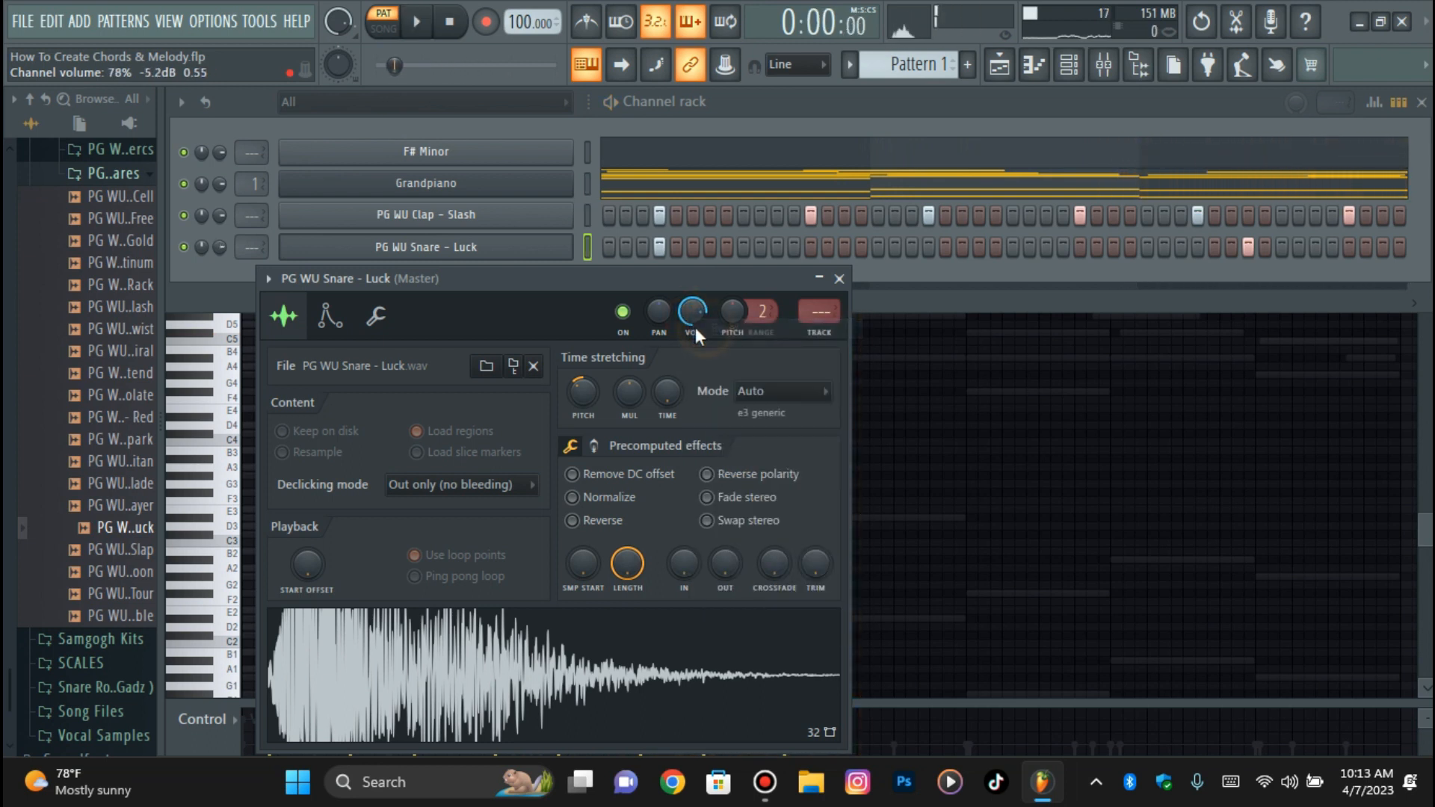
{"action": "left_click", "coordinate": [557, 248]}
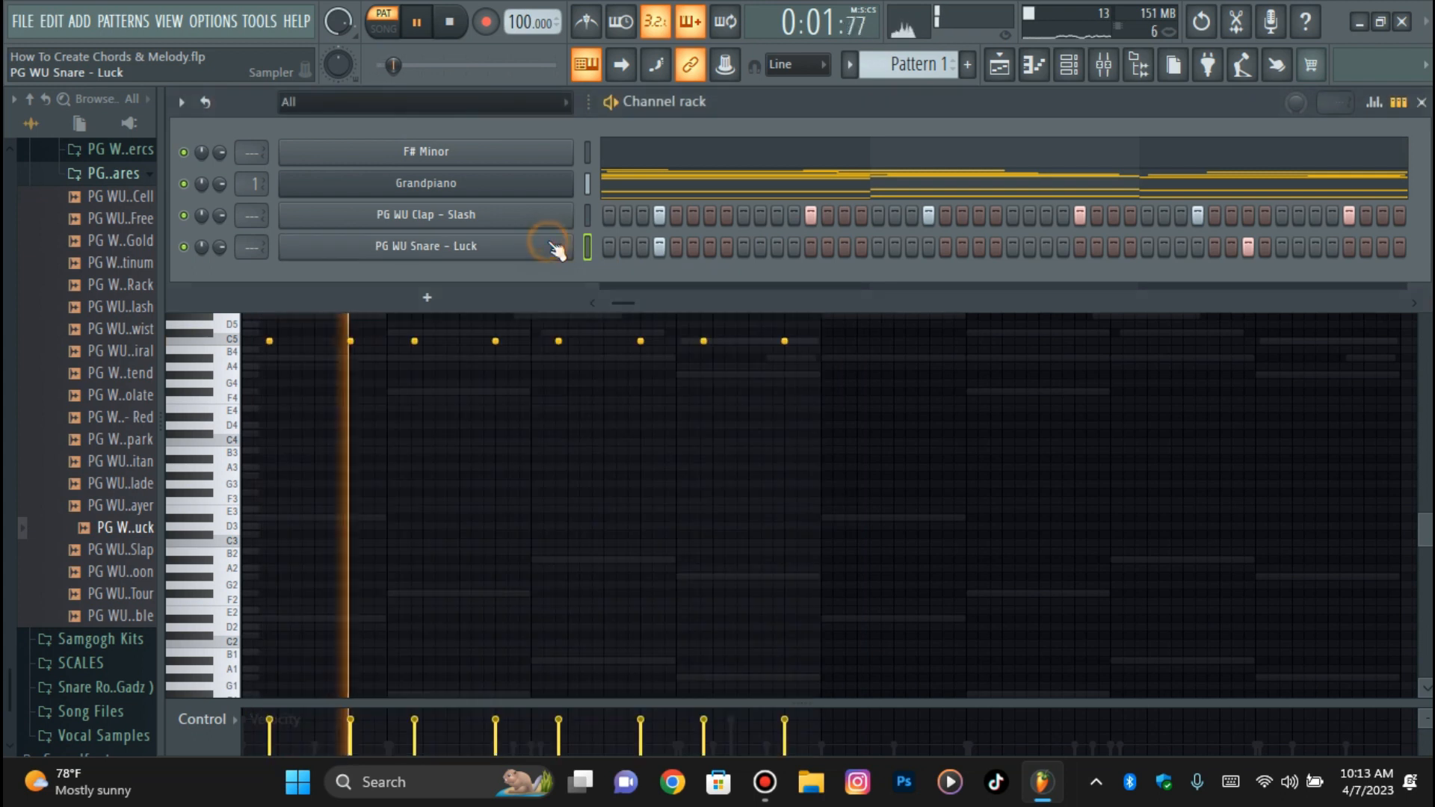
{"action": "left_click", "coordinate": [548, 246]}
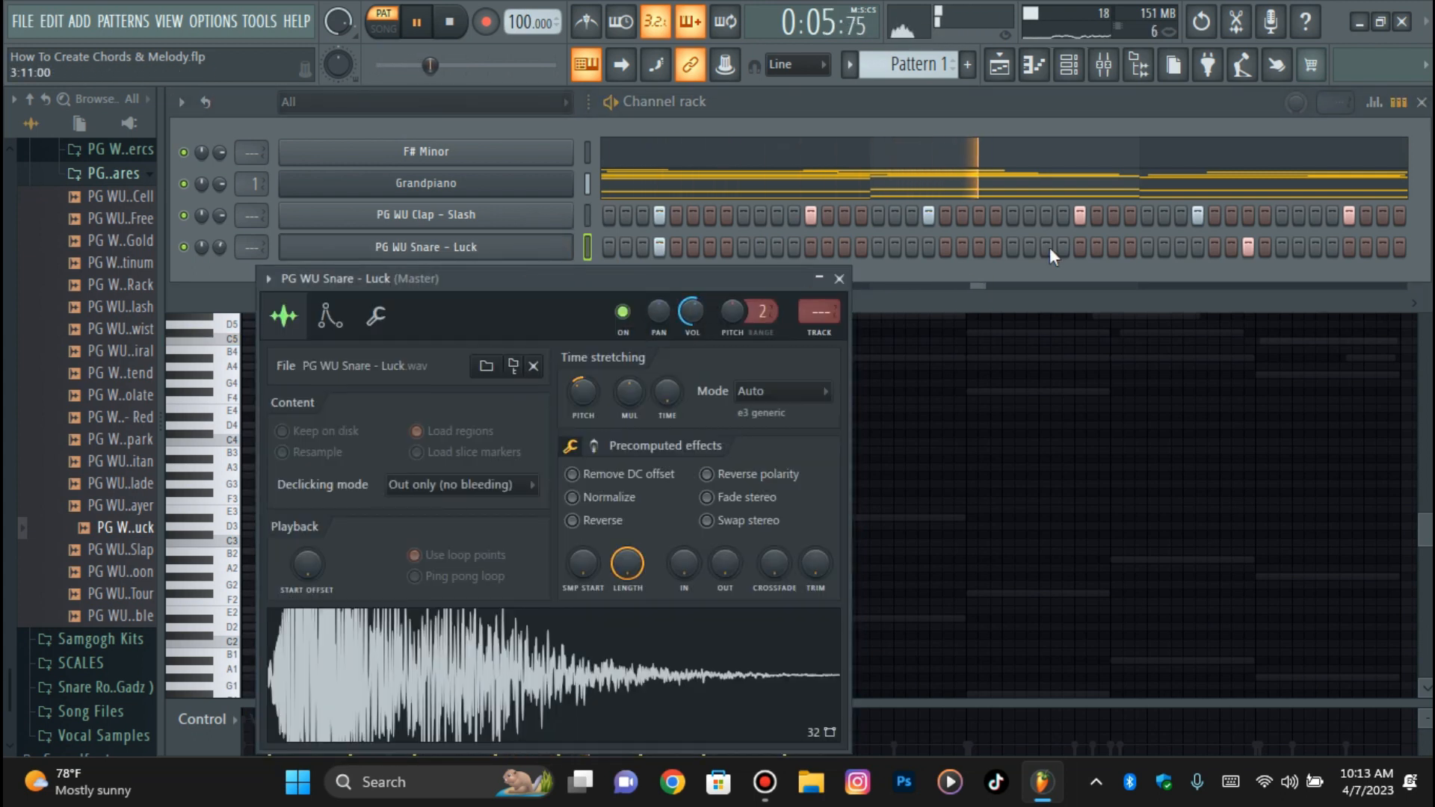
- Add a snare hit on step 10 of bar 4, close the snare's settings and stop playback
{"action": "left_click", "coordinate": [1299, 248]}
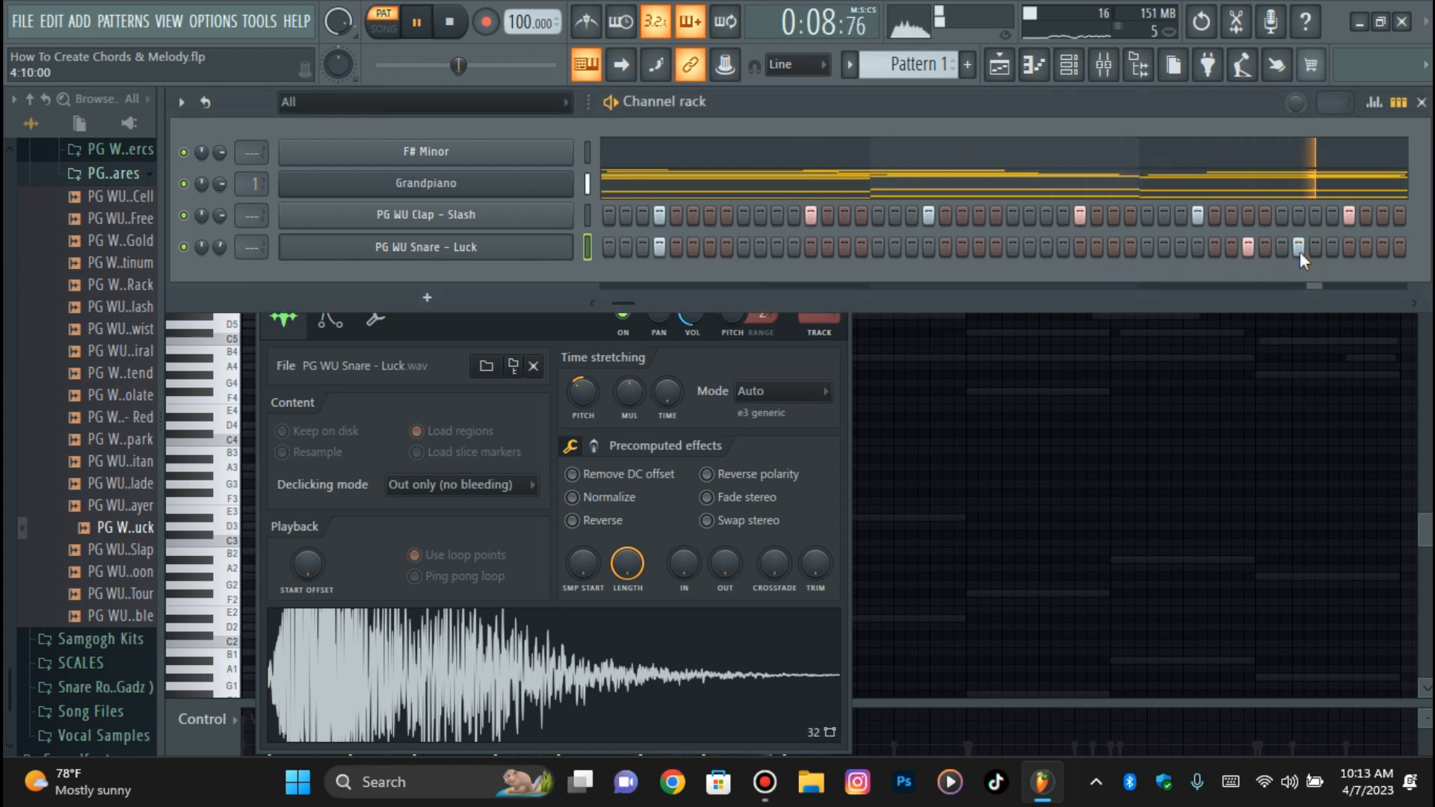
{"action": "left_click", "coordinate": [471, 250]}
{"action": "key", "text": "space"}
- Close the snares folder, return the channel rack to its start and audition several samples in the PG WU kicks folder
{"action": "left_click", "coordinate": [104, 174]}
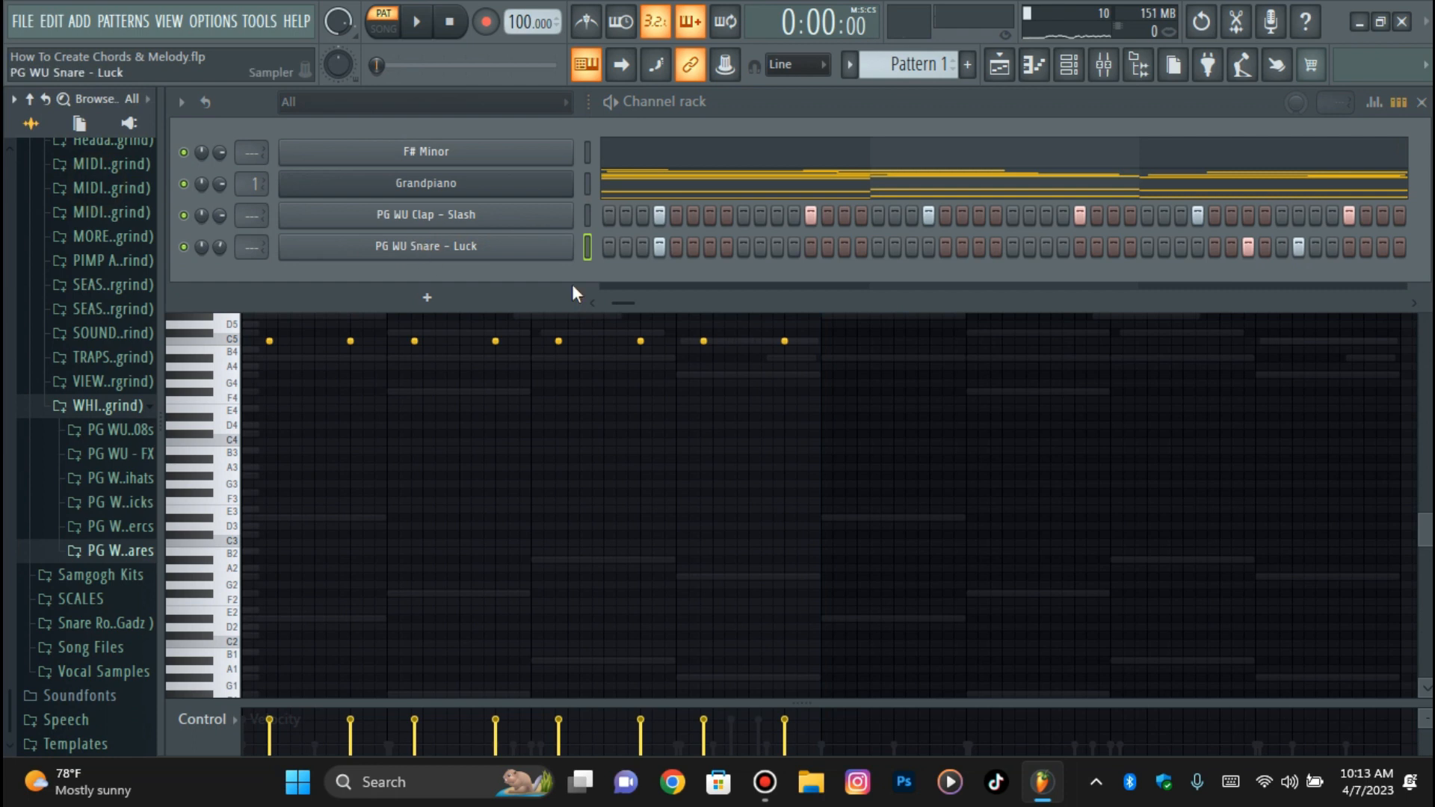
{"action": "left_click_drag", "start_coordinate": [614, 304], "coordinate": [599, 304]}
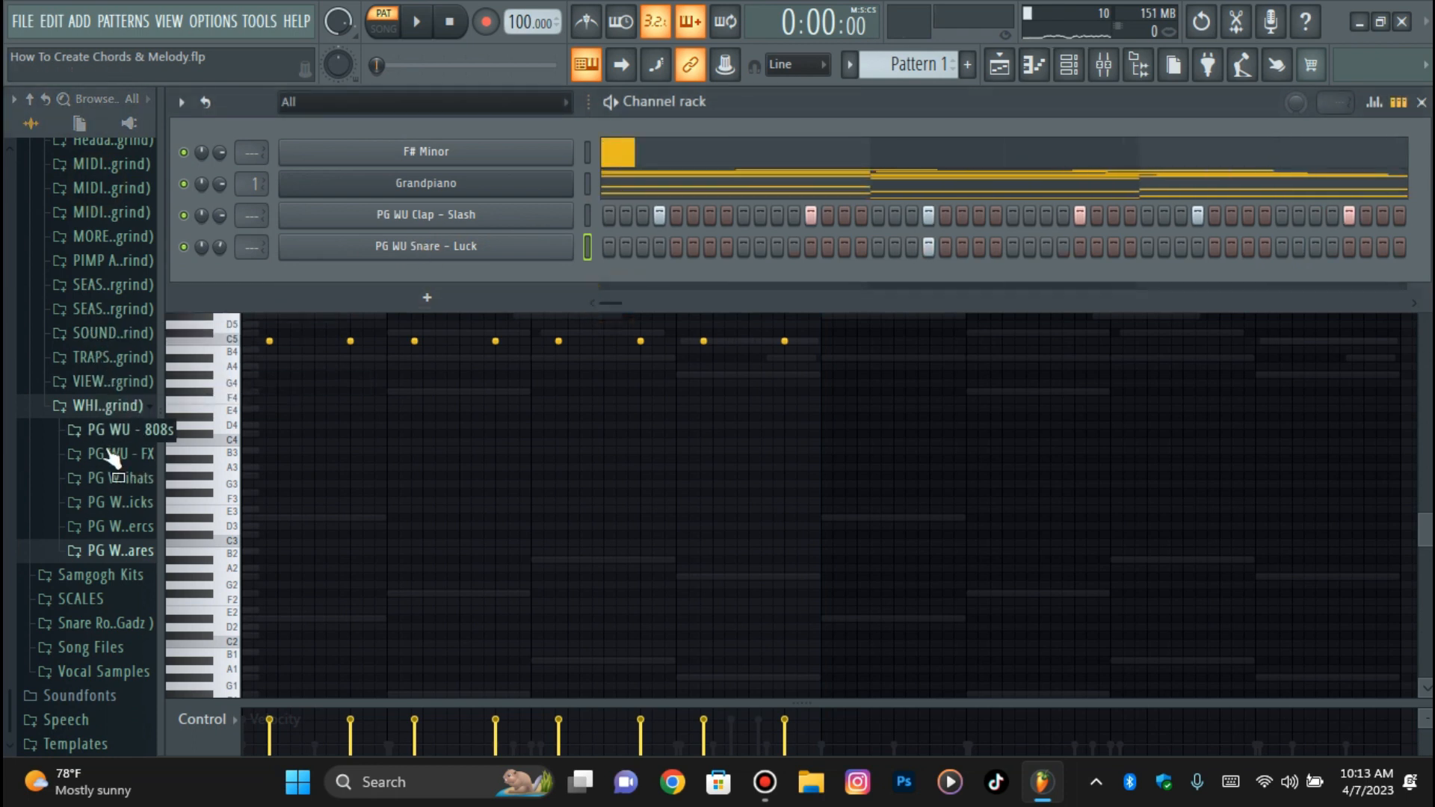
{"action": "left_click", "coordinate": [120, 504]}
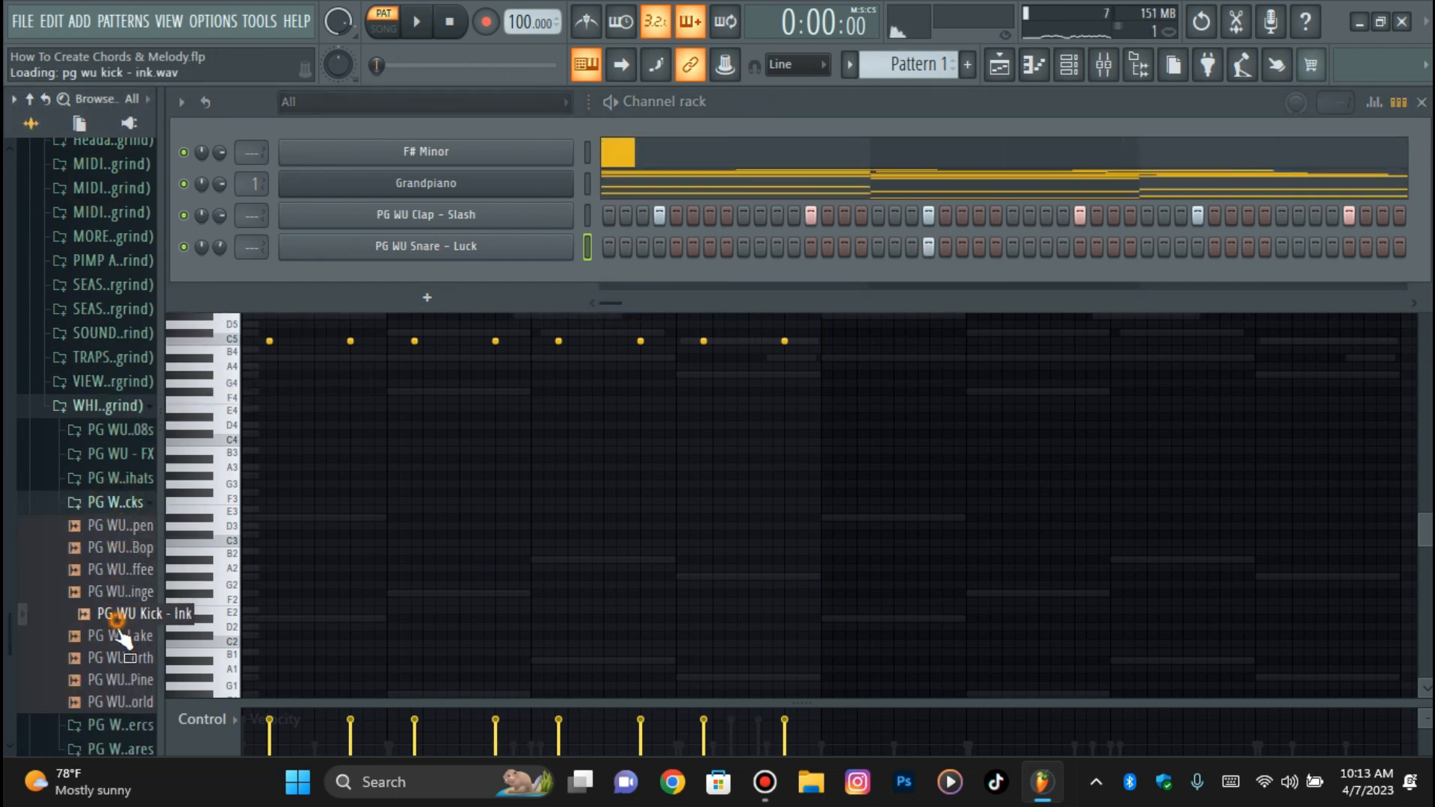
{"action": "left_click", "coordinate": [121, 658]}
{"action": "left_click", "coordinate": [122, 701]}
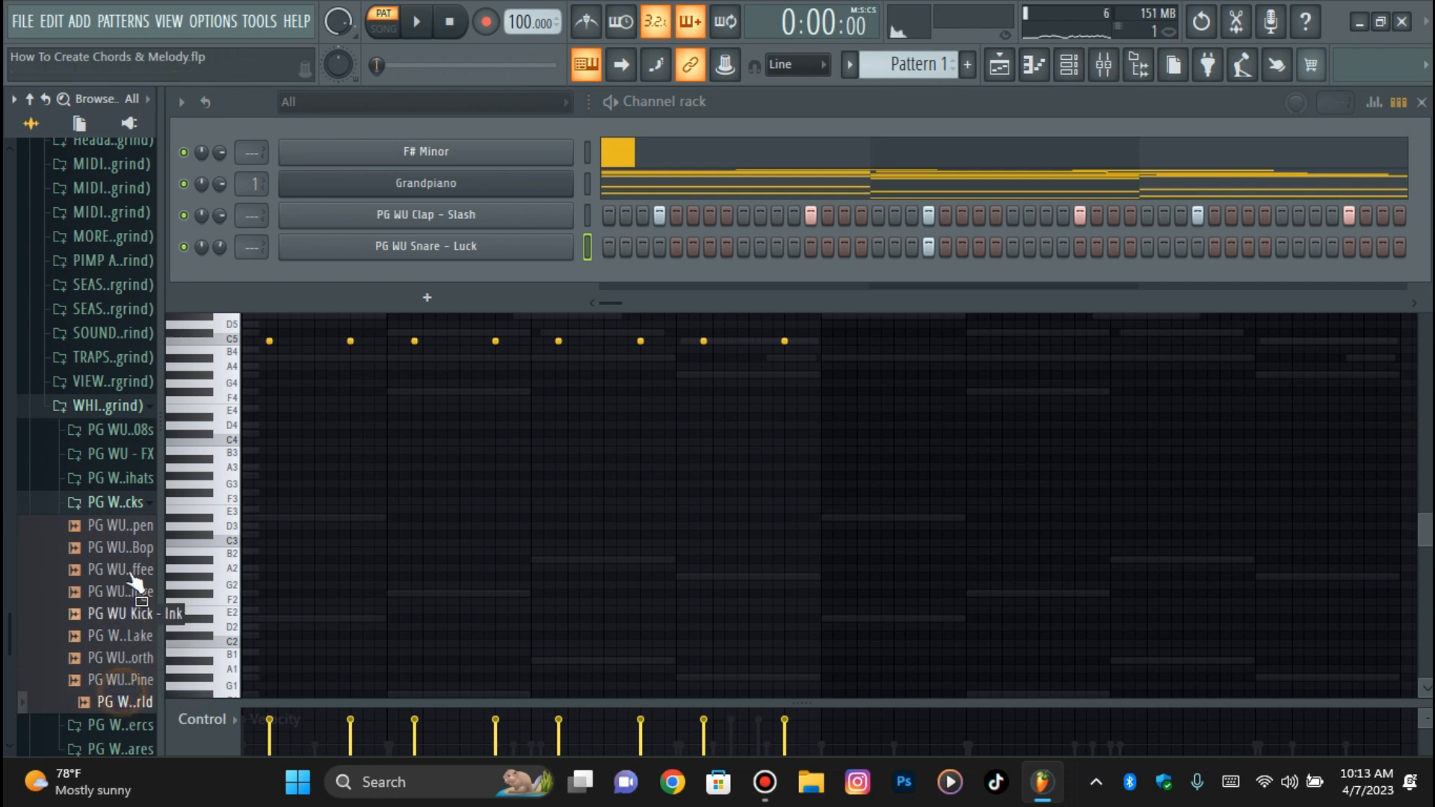
- Switch from the kicks to the PG WU hihats folder, audition the Genie hi-hat and close the folder
{"action": "left_click", "coordinate": [109, 503]}
{"action": "left_click", "coordinate": [114, 479]}
{"action": "left_click", "coordinate": [113, 591]}
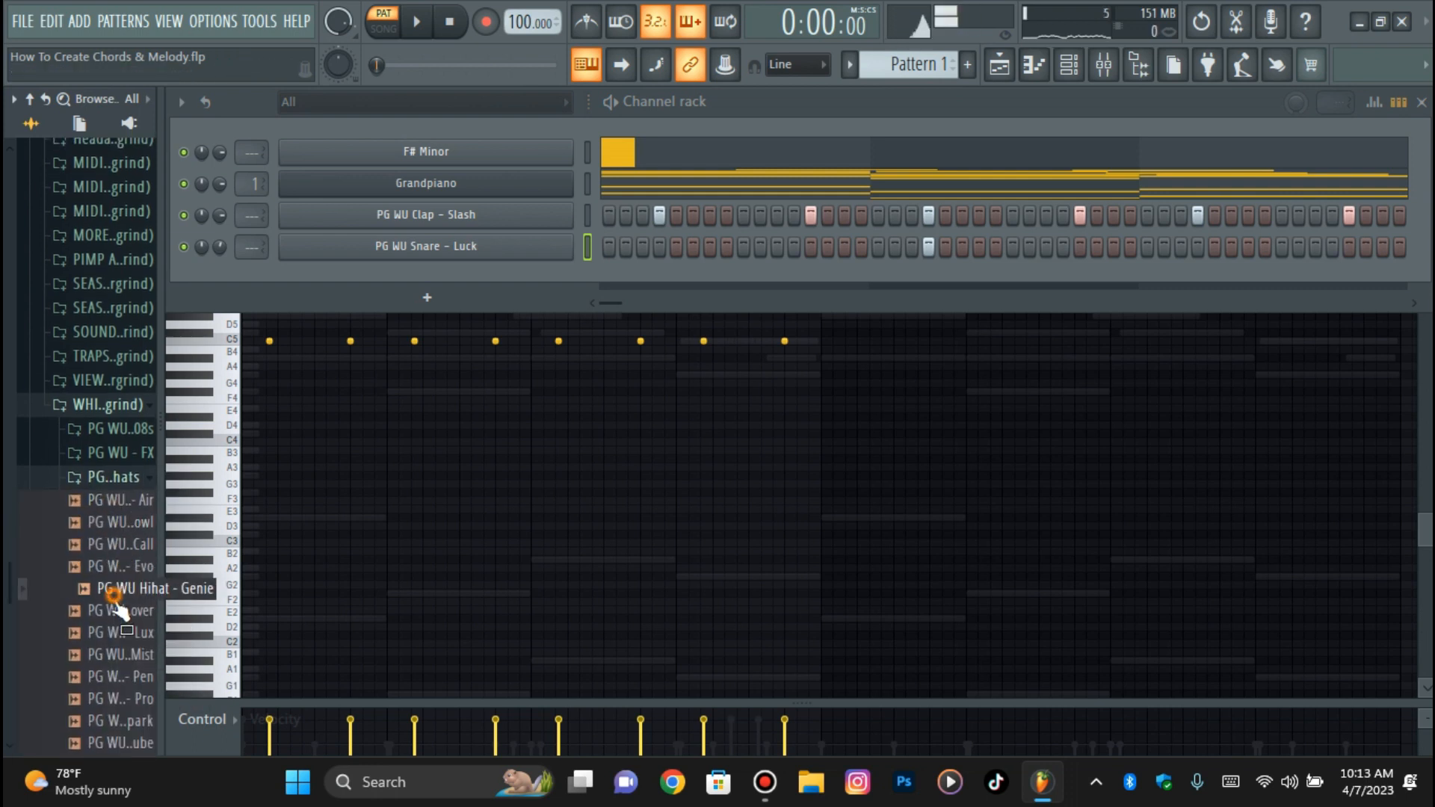
{"action": "left_click", "coordinate": [112, 484]}
- Audition samples in the PG WU 808s folder, including Lord - C and Rotate - C, and collapse the kit folder
{"action": "left_click", "coordinate": [120, 432]}
{"action": "left_click", "coordinate": [122, 479]}
{"action": "left_click", "coordinate": [117, 535]}
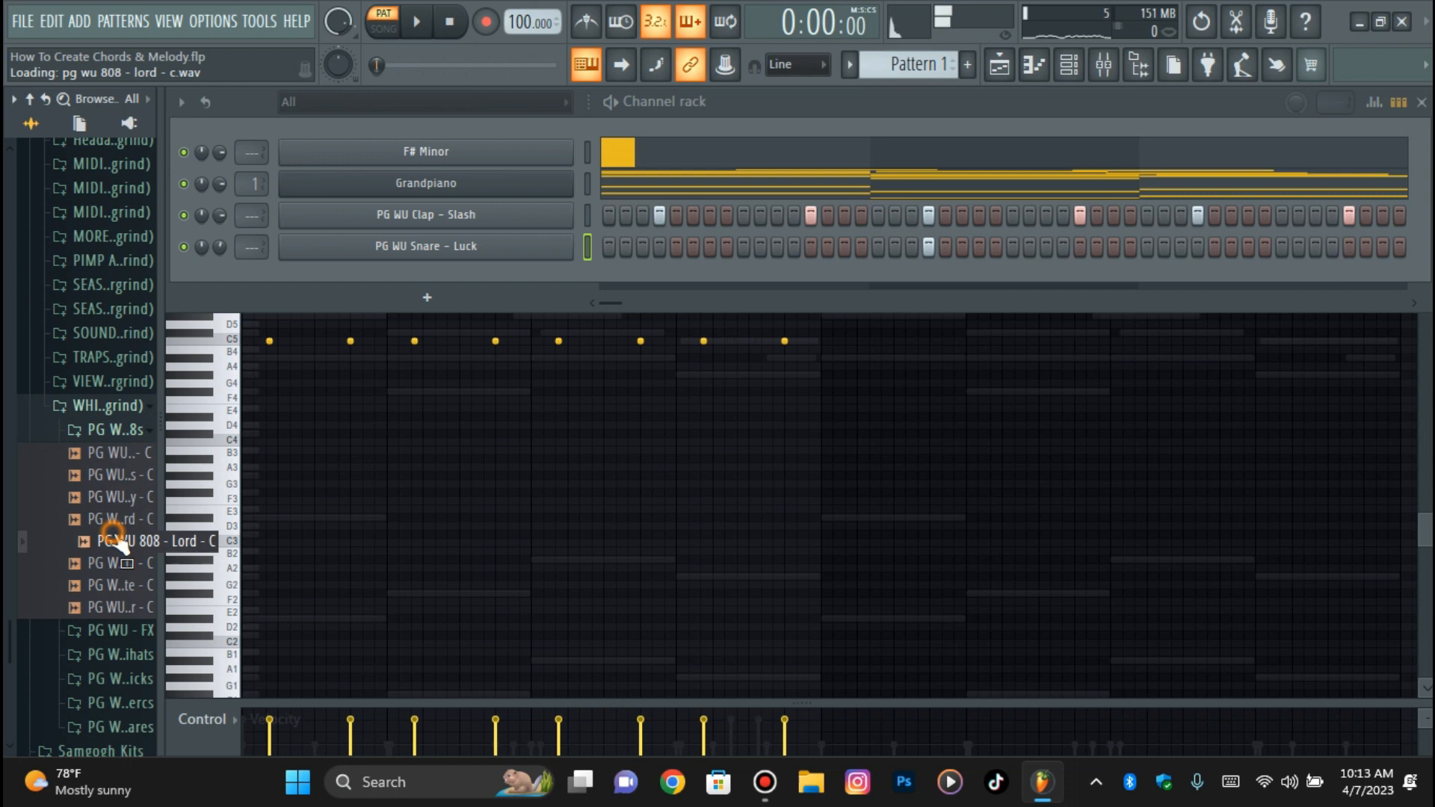
{"action": "left_click", "coordinate": [120, 584]}
{"action": "left_click", "coordinate": [120, 603]}
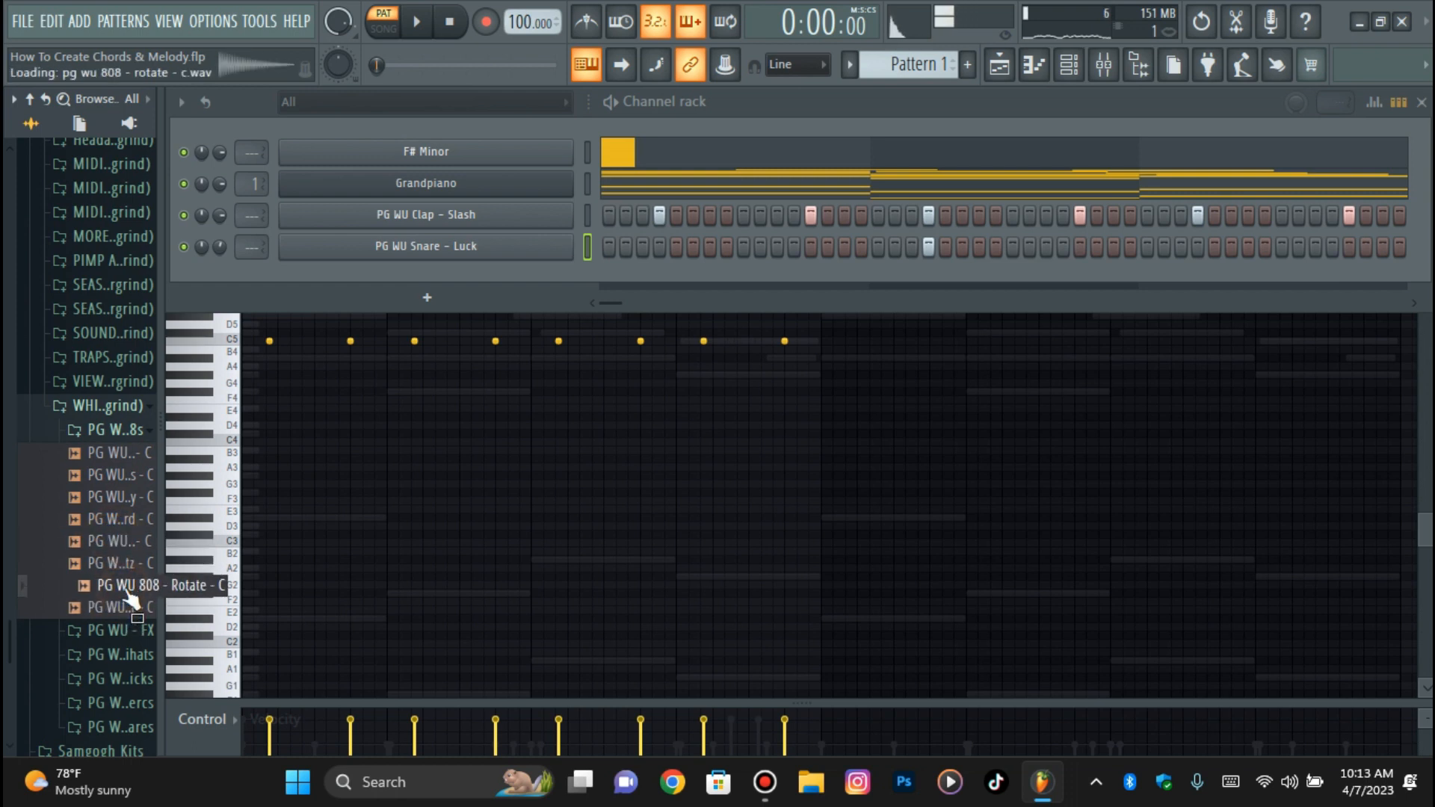
{"action": "left_click", "coordinate": [106, 412]}
- Play the pattern and check the channel settings of Grandpiano, PG WU Clap - Slash and PG WU Snare - Luck
{"action": "key", "text": "space"}
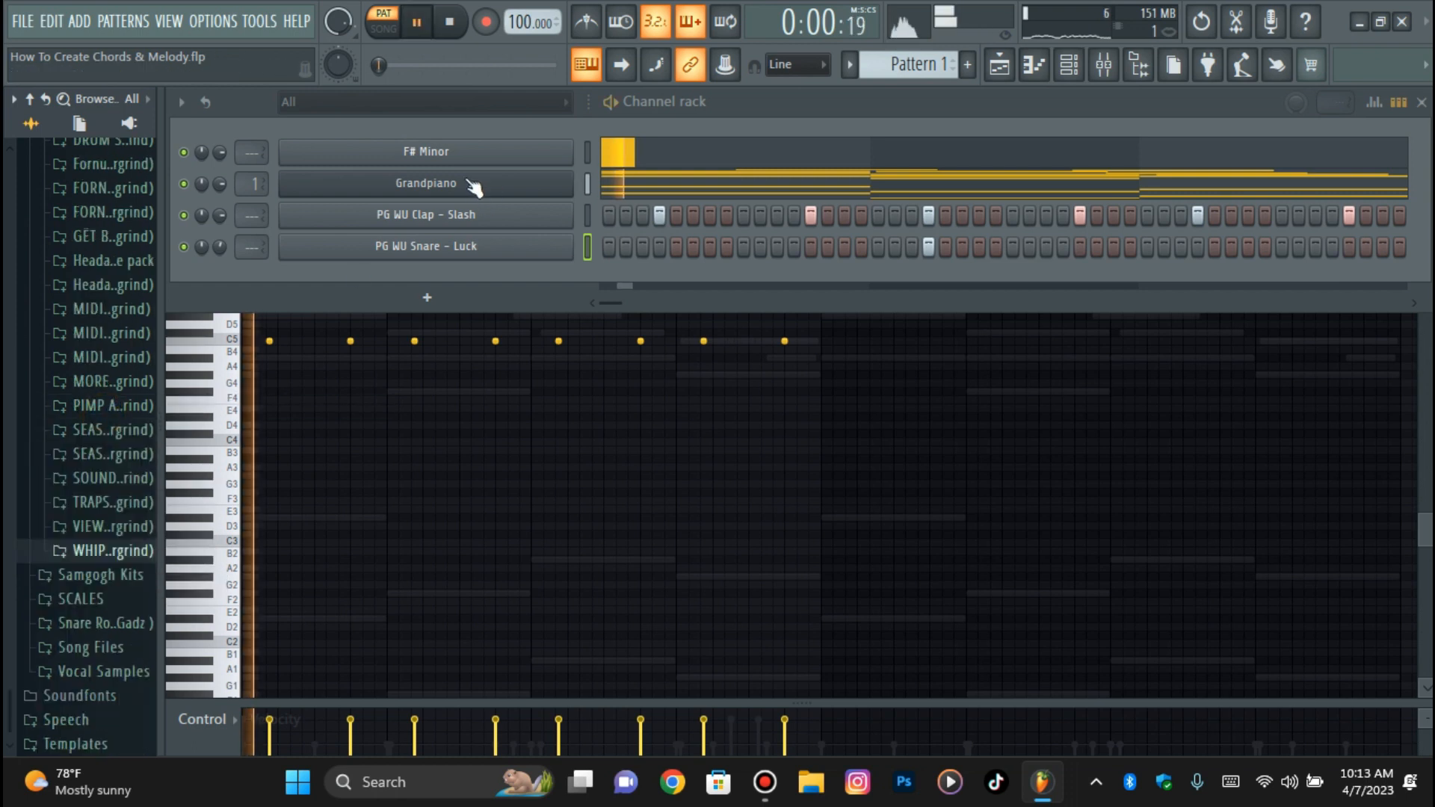
{"action": "left_click", "coordinate": [471, 184]}
{"action": "left_click", "coordinate": [333, 225]}
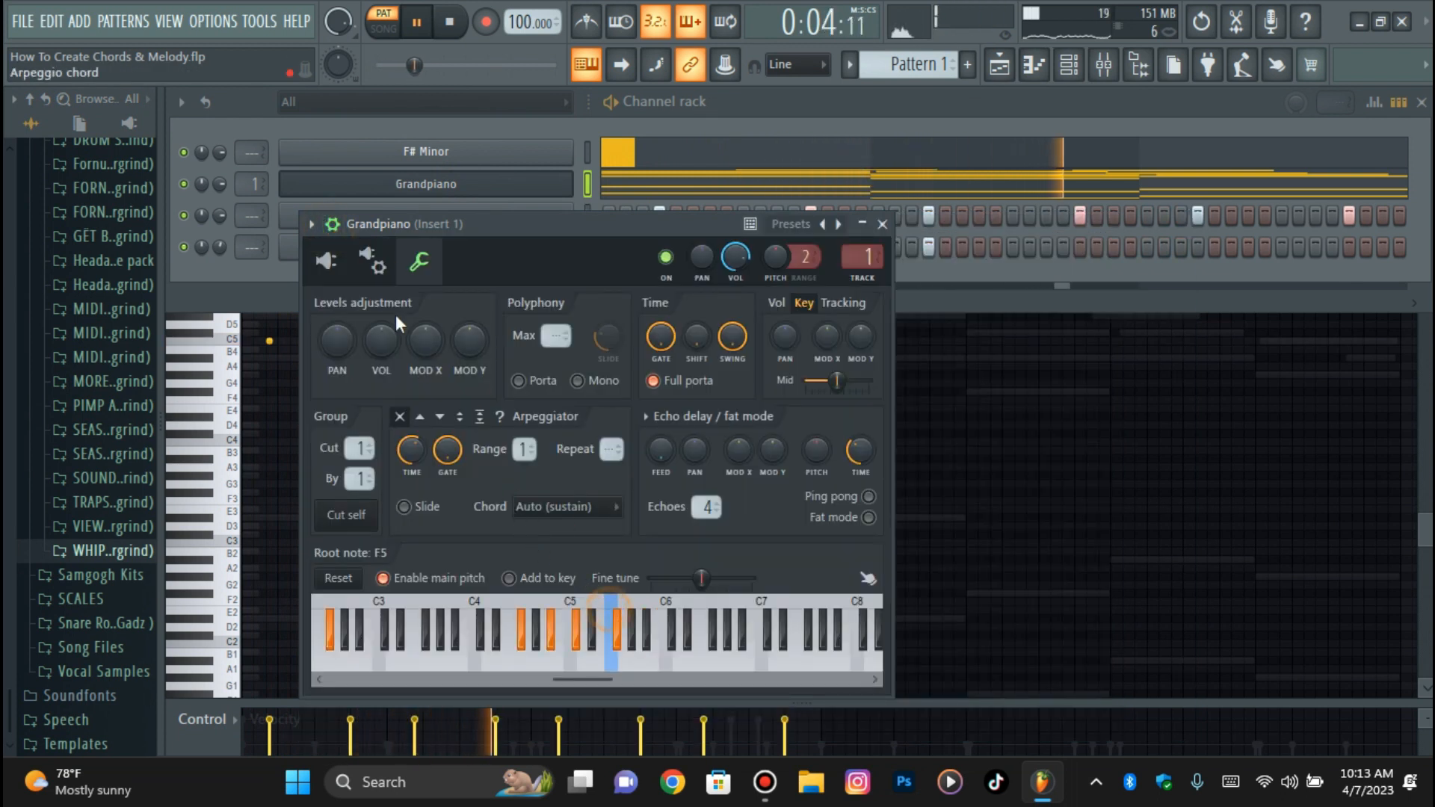
{"action": "left_click", "coordinate": [291, 218]}
{"action": "left_click", "coordinate": [407, 222]}
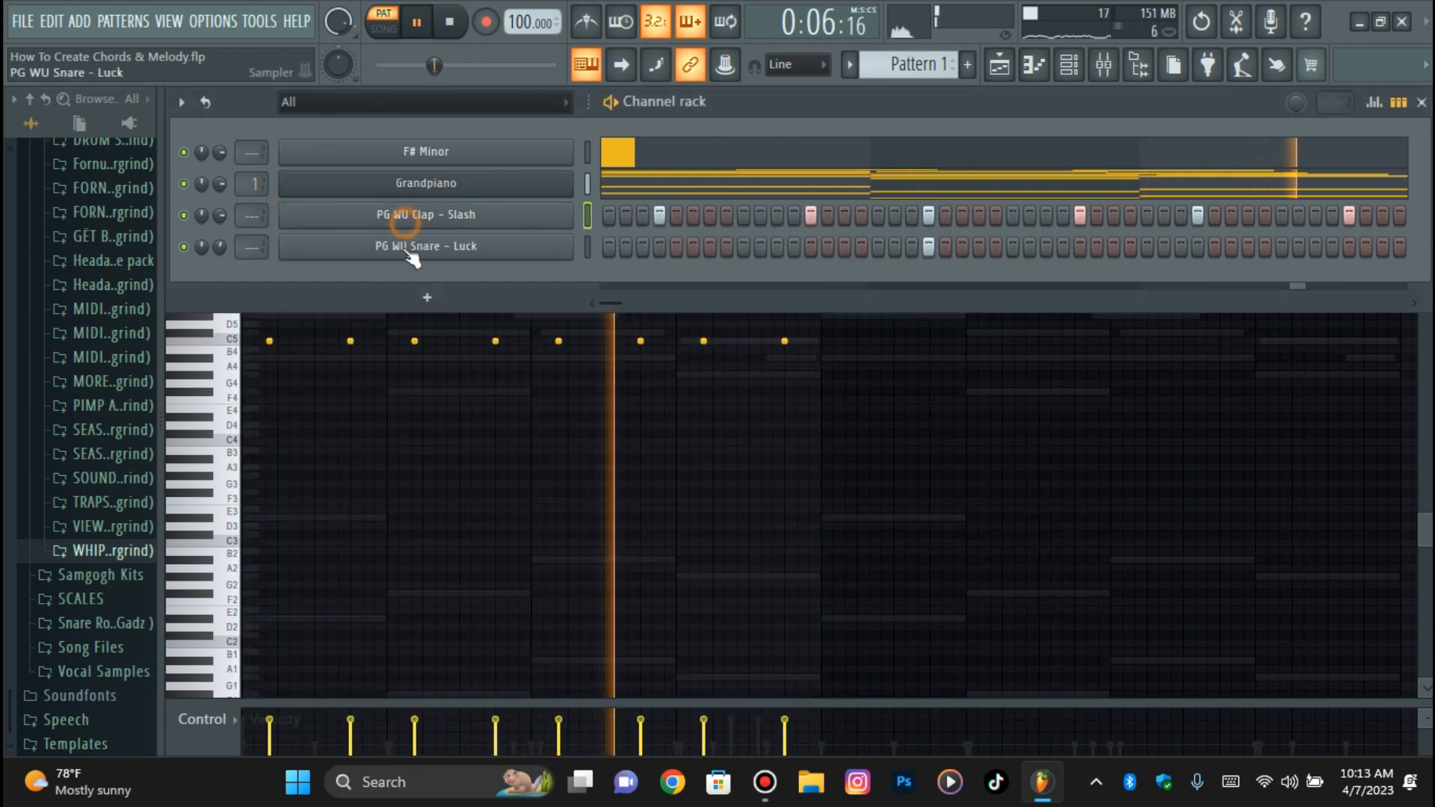
{"action": "left_click", "coordinate": [411, 251]}
{"action": "left_click", "coordinate": [336, 248]}
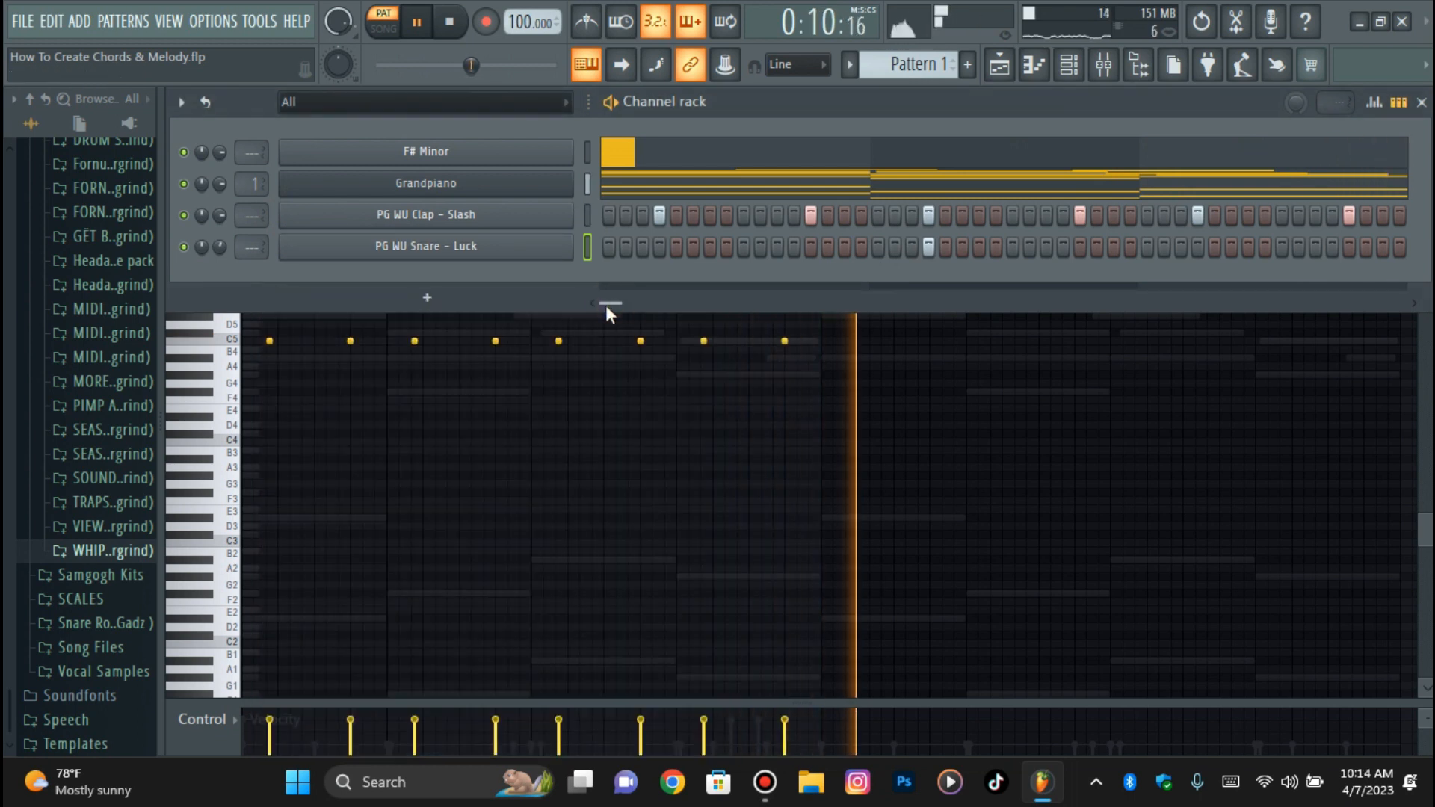
- View the mixer during playback, return to the channel rack and check the snare channel's settings
{"action": "left_click", "coordinate": [1103, 72]}
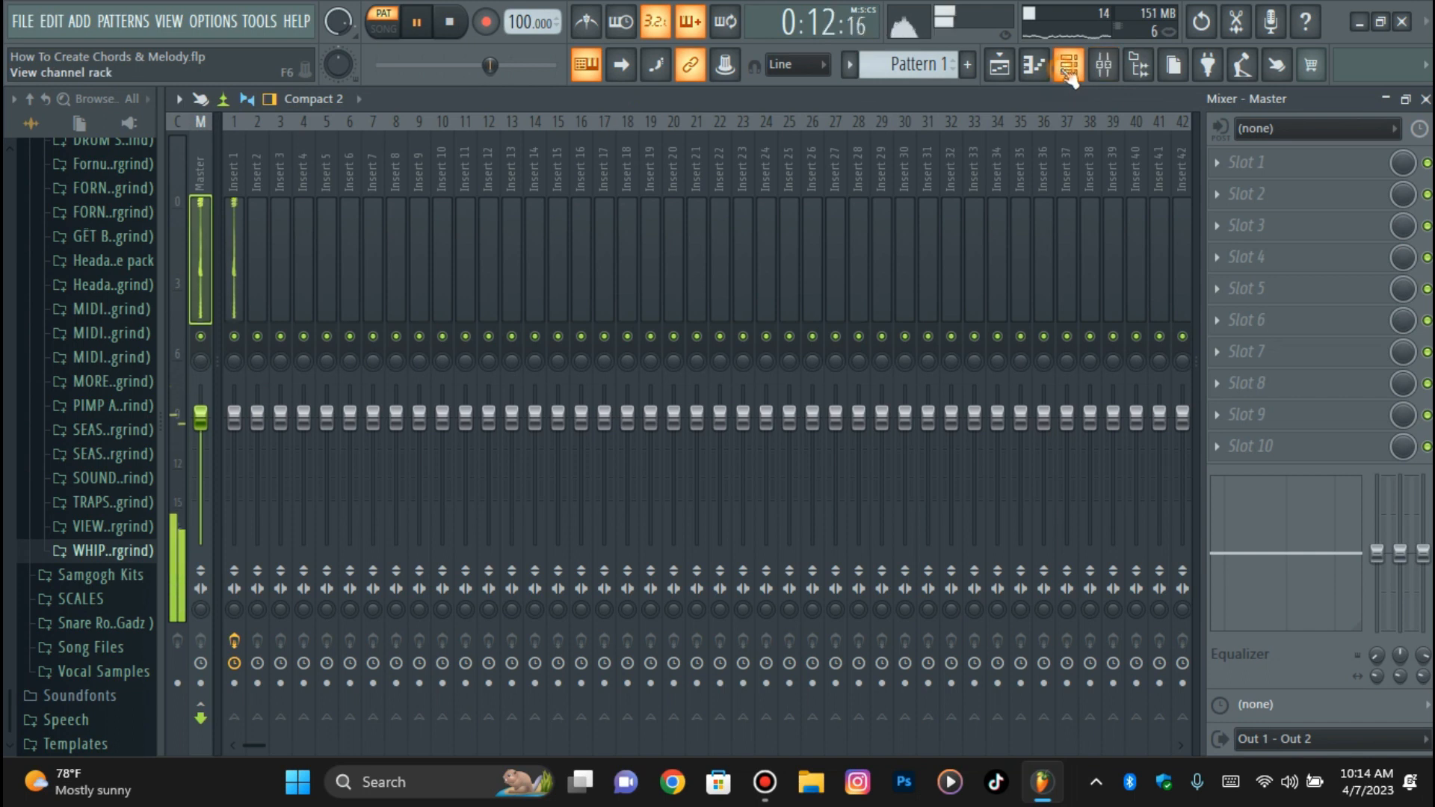
{"action": "left_click", "coordinate": [1068, 69]}
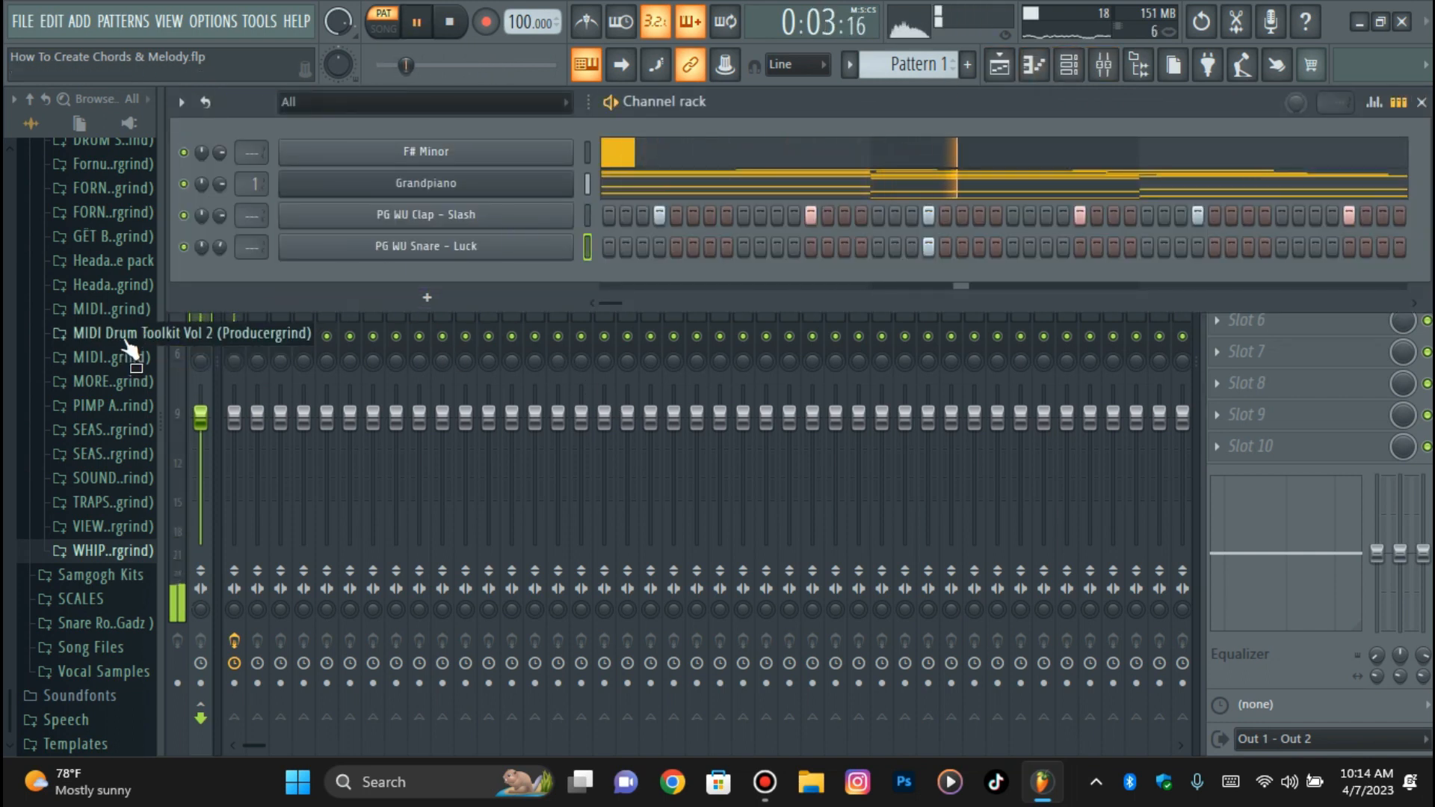
{"action": "left_click", "coordinate": [479, 255]}
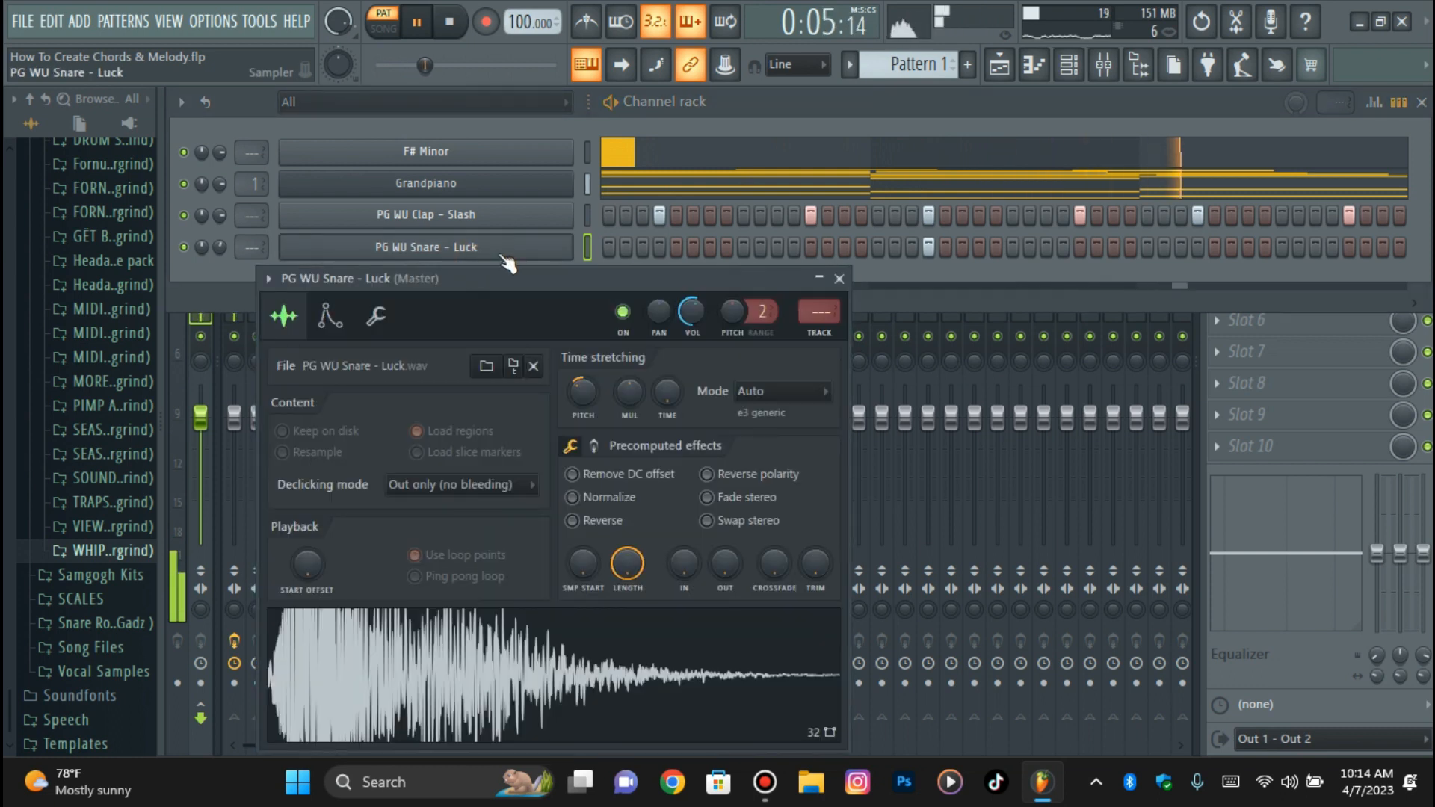
{"action": "left_click", "coordinate": [526, 252]}
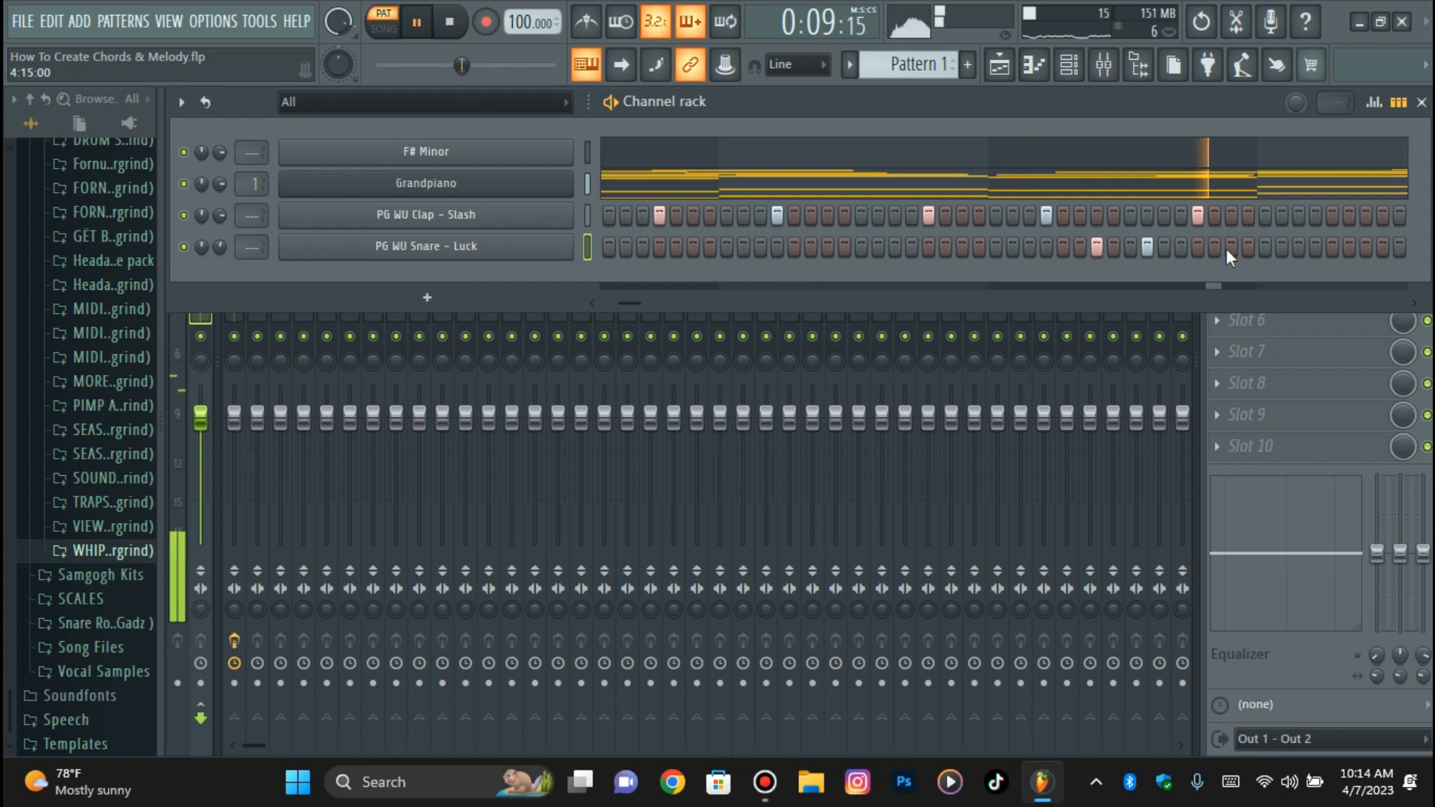
- Add a PG WU Snare - Luck hit on step 11 of bar 1 and stop playback
{"action": "left_click_drag", "start_coordinate": [641, 302], "coordinate": [603, 300]}
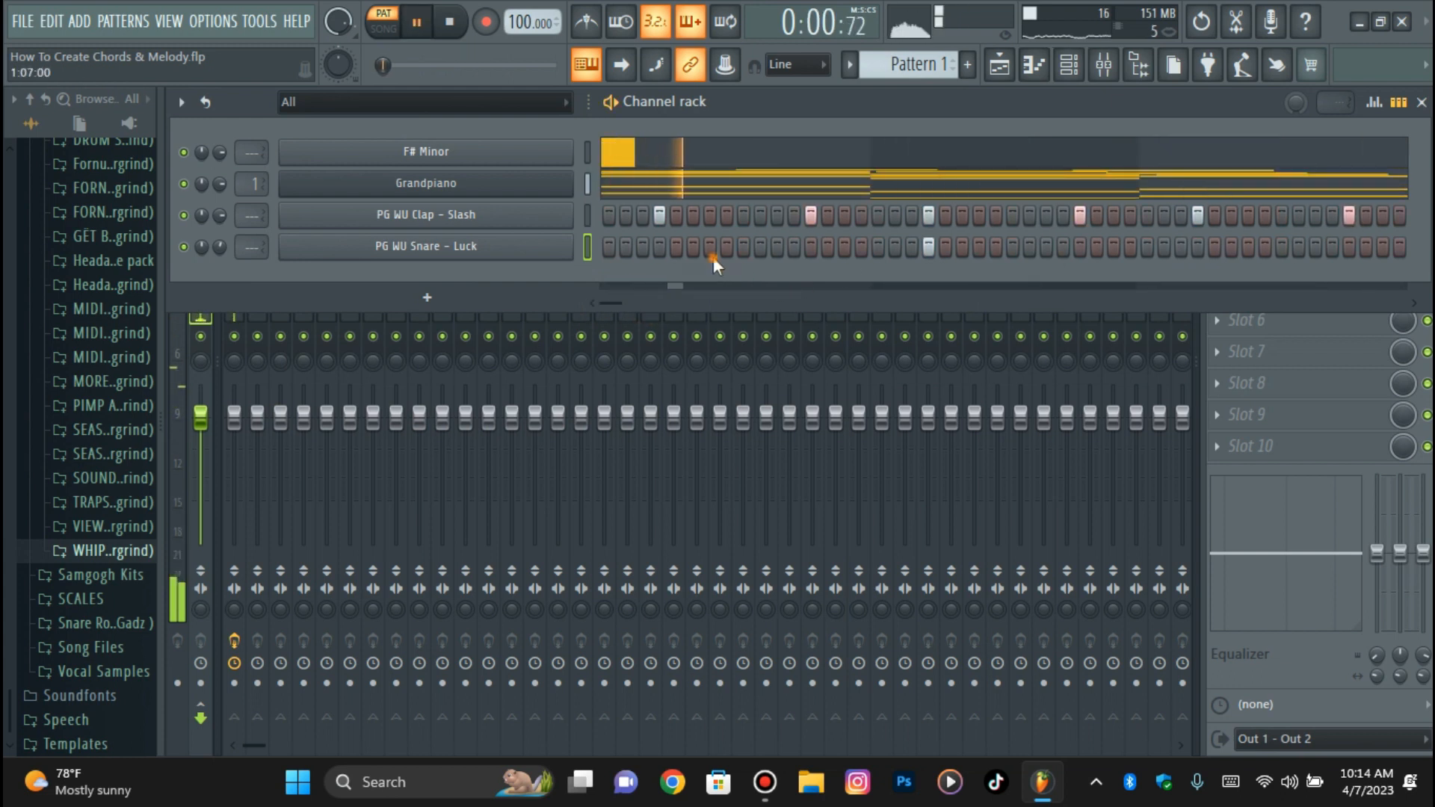
{"action": "left_click", "coordinate": [778, 246]}
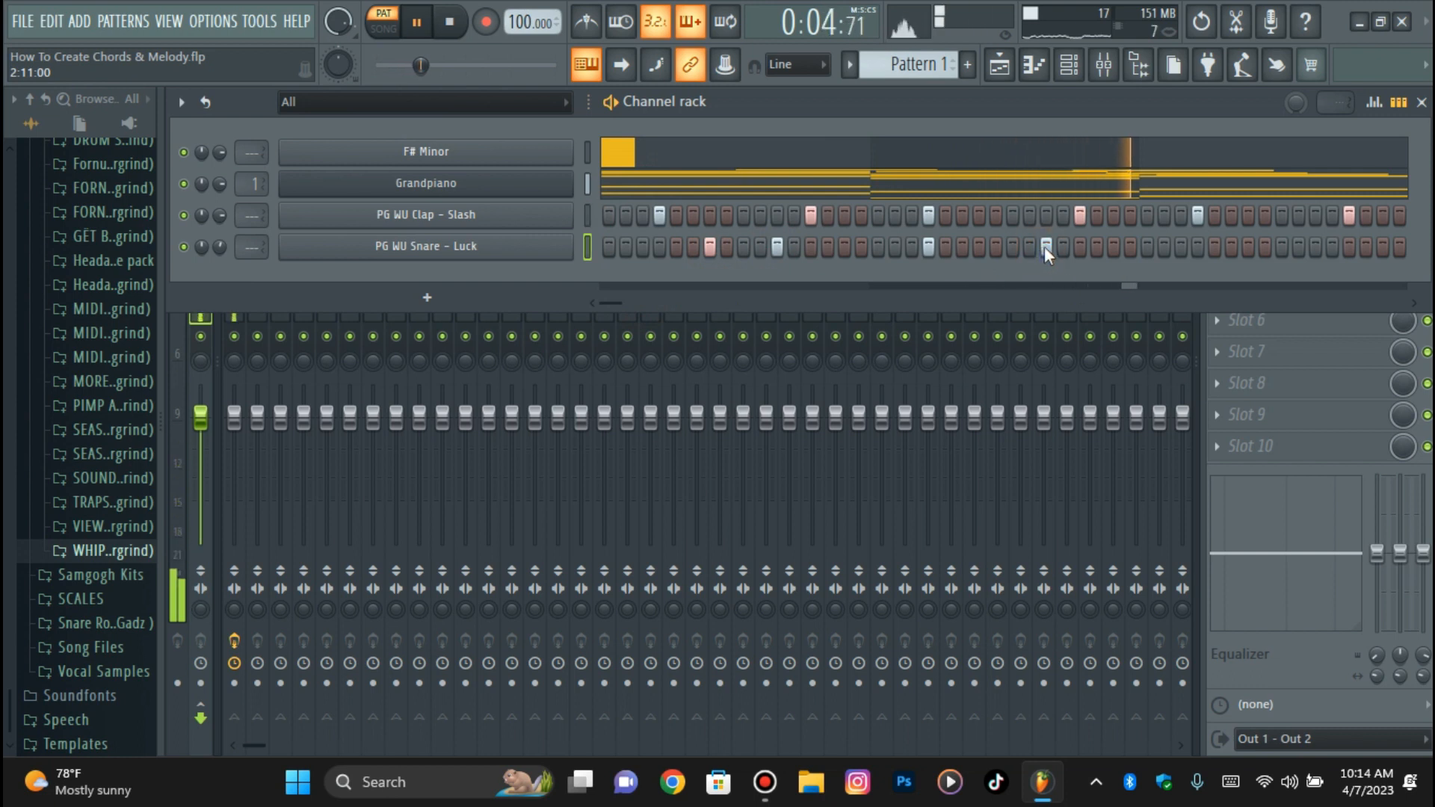
{"action": "key", "text": "space"}
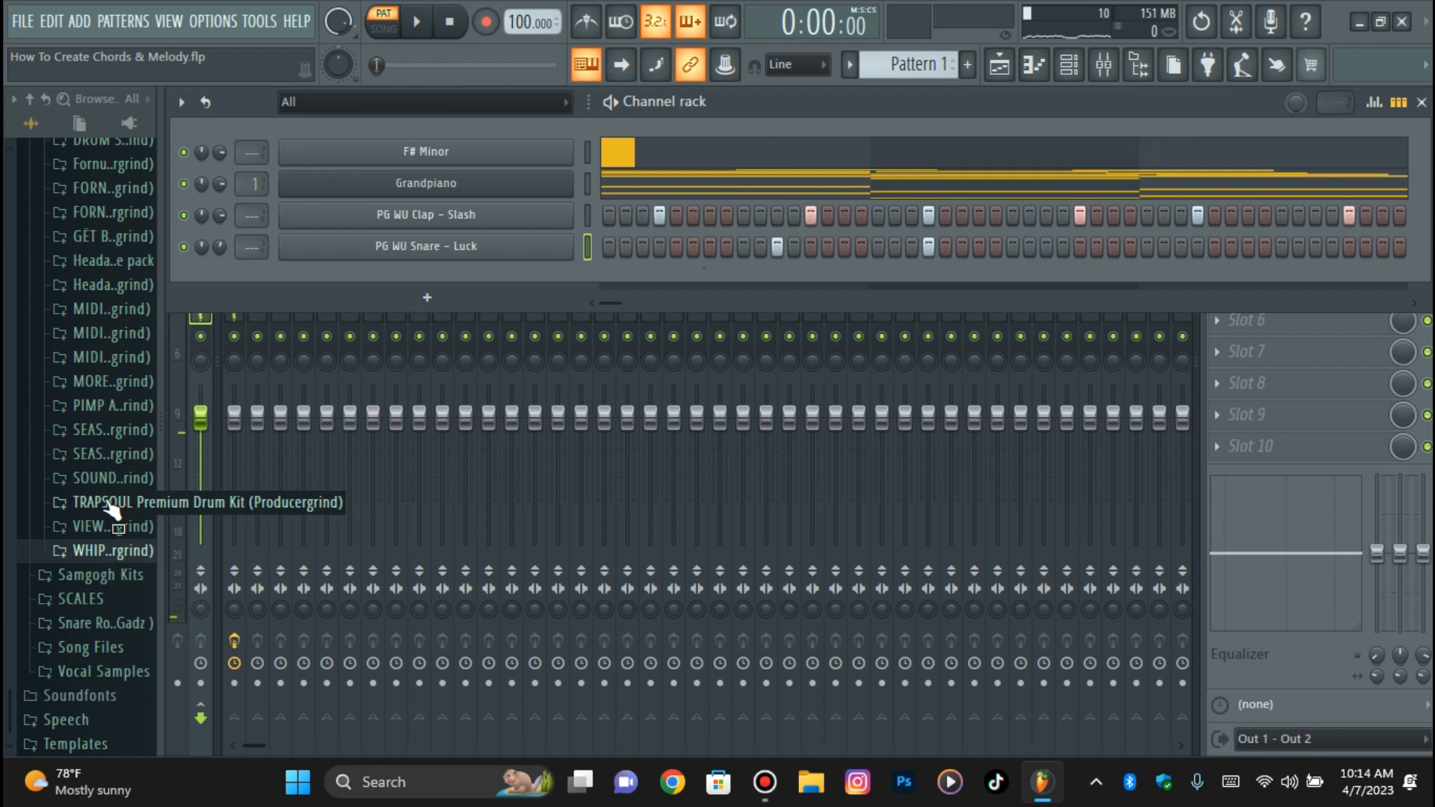
- Browse the PIMP A BUTTERFLY Kendrick Drum Kit's melodic chops folder and open its one-shots folder
{"action": "left_click", "coordinate": [115, 407]}
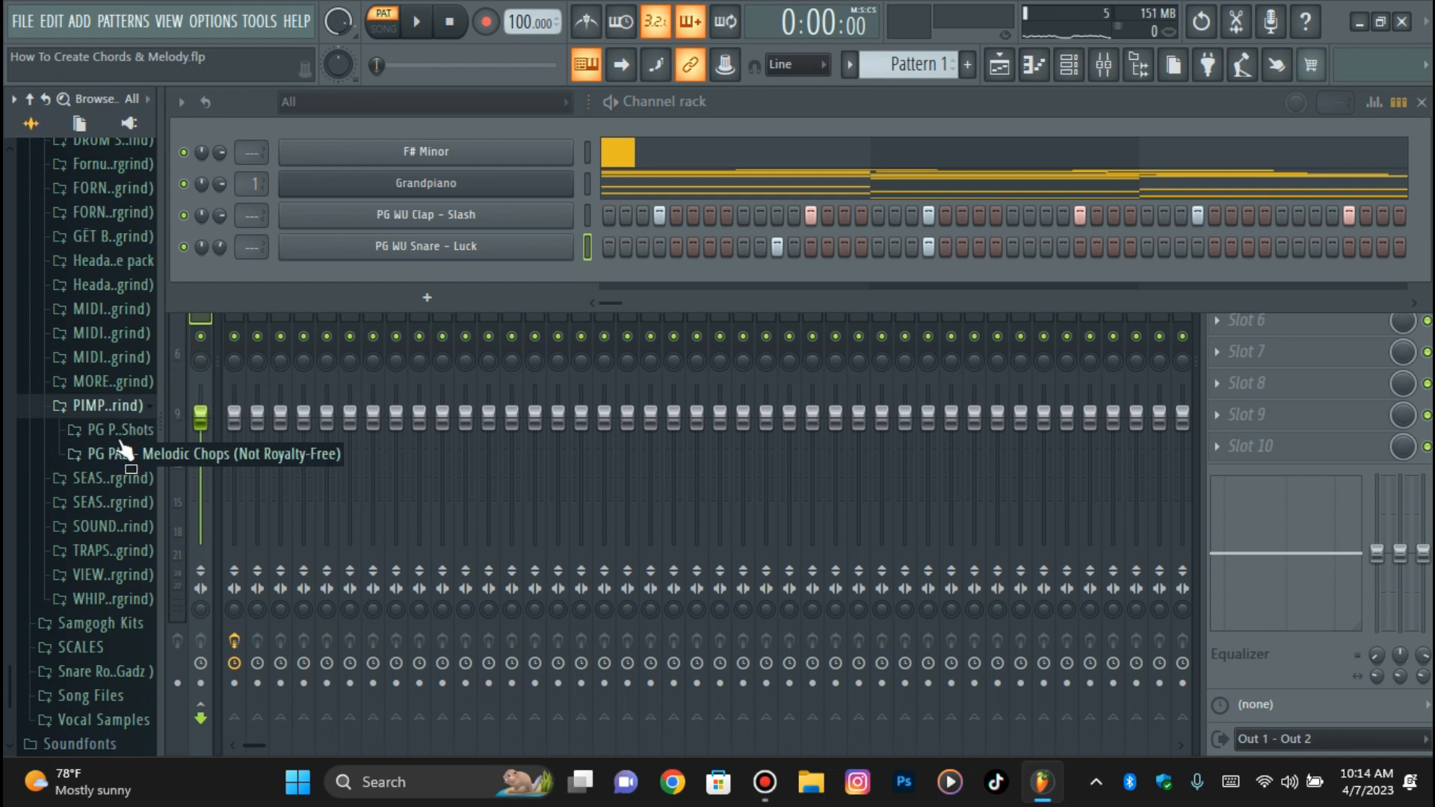
{"action": "left_click", "coordinate": [123, 451]}
{"action": "left_click", "coordinate": [104, 403]}
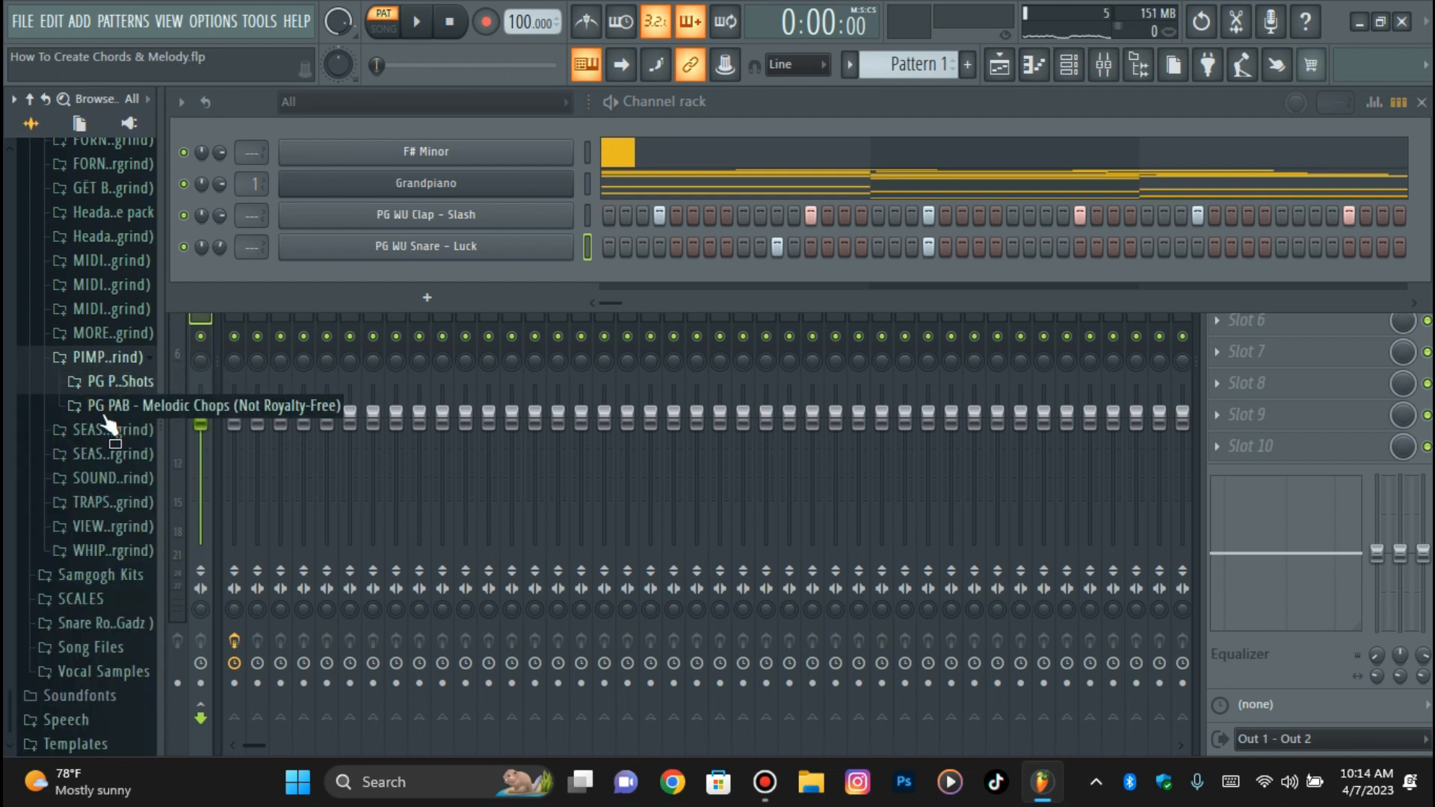
{"action": "left_click", "coordinate": [111, 414]}
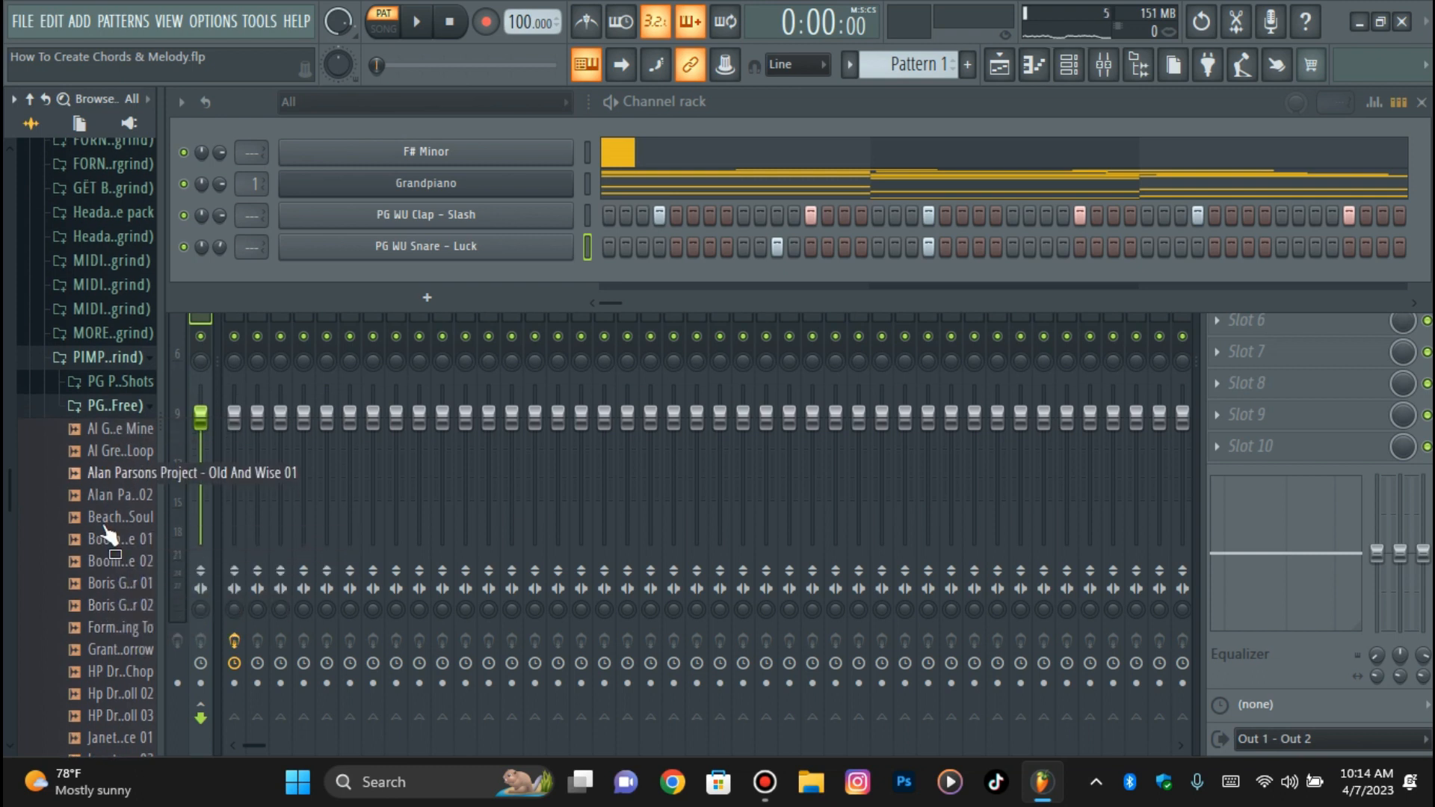
{"action": "left_click", "coordinate": [87, 415]}
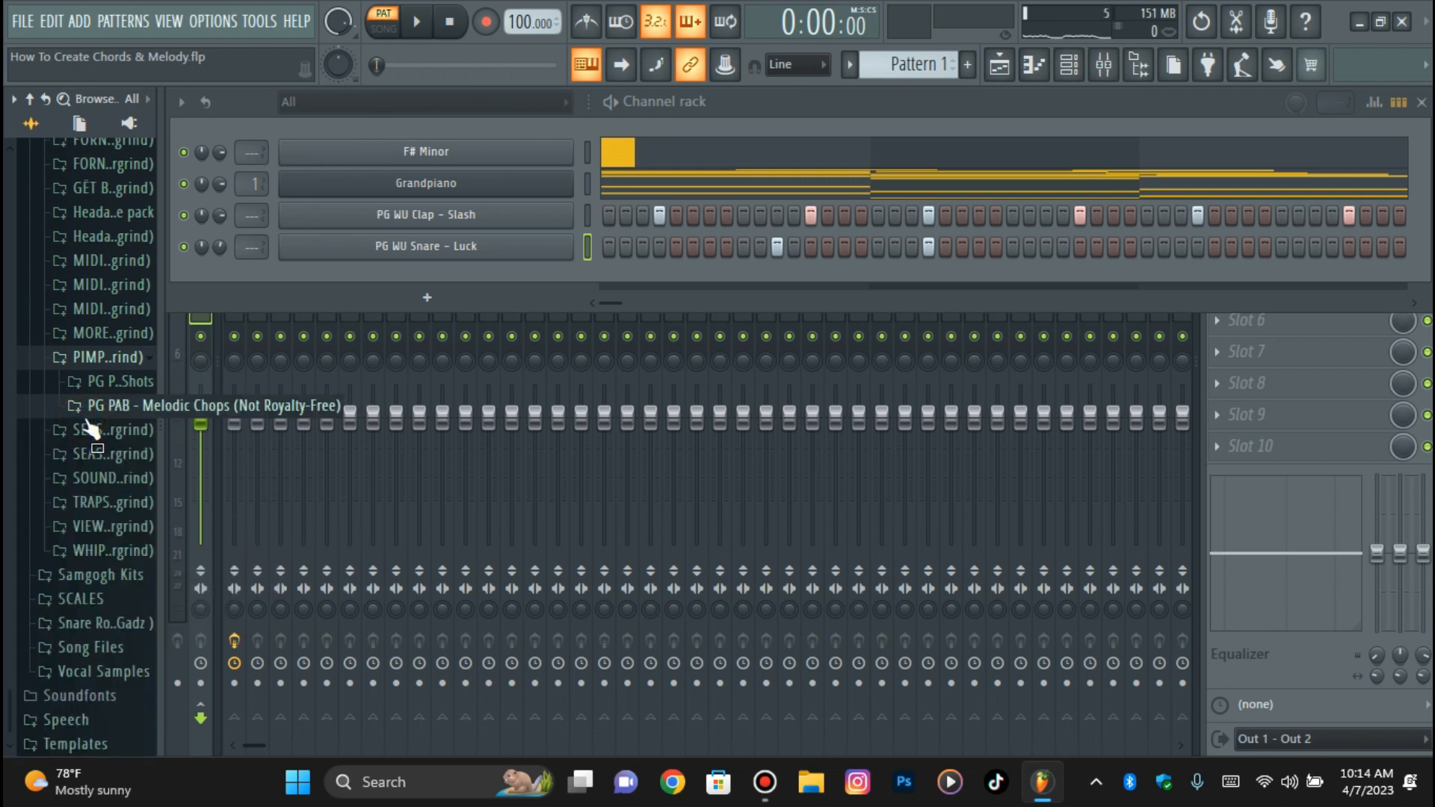
{"action": "left_click", "coordinate": [104, 383]}
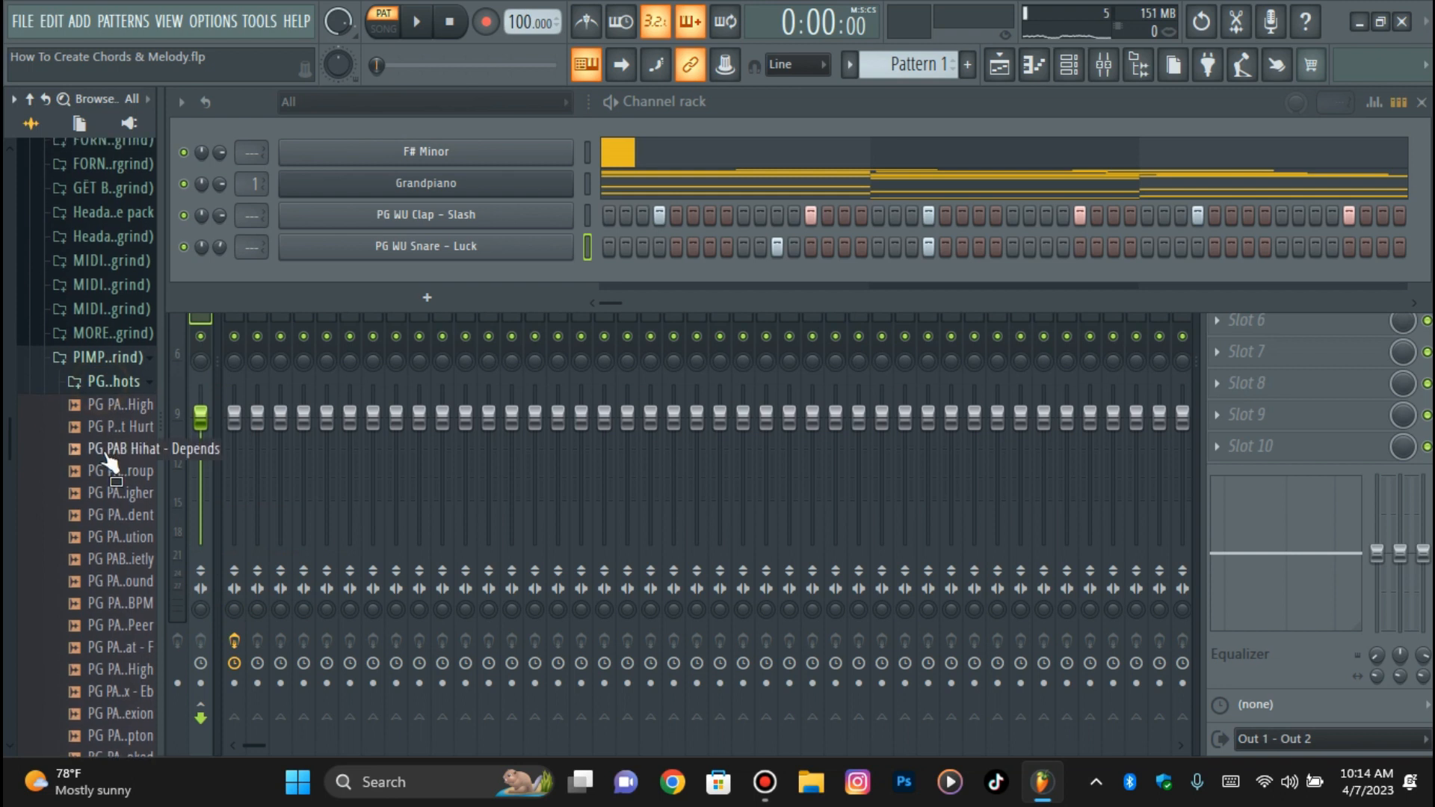
- Audition one-shots such as the Fxck Your Ethnicity and Good Kid - E kicks, and collapse the Kendrick drum kit folder
{"action": "left_click", "coordinate": [124, 559]}
{"action": "scroll", "coordinate": [124, 562], "scroll_direction": "down", "scroll_amount": 3}
{"action": "left_click", "coordinate": [127, 470]}
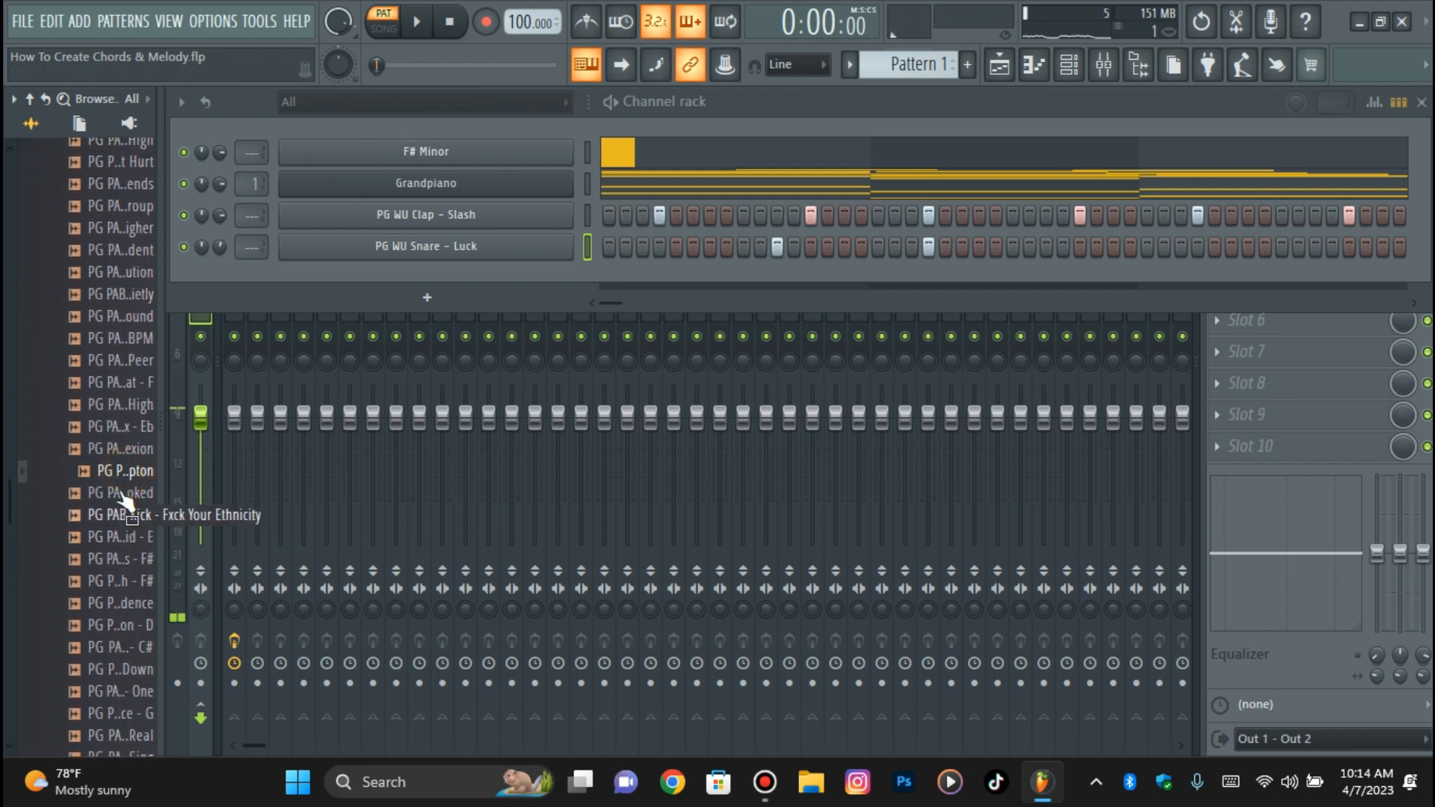
{"action": "left_click", "coordinate": [120, 514]}
{"action": "left_click", "coordinate": [118, 535]}
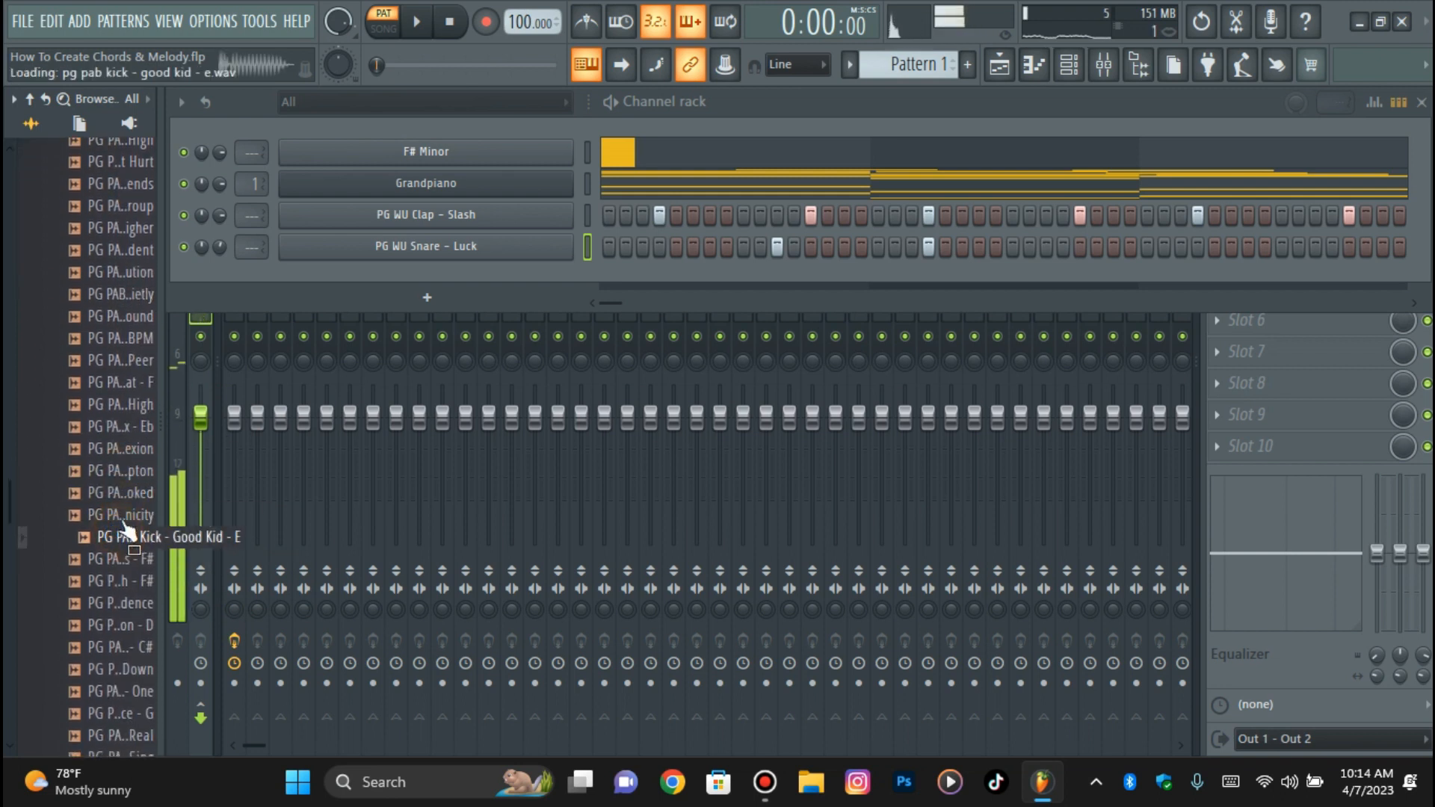
{"action": "left_click", "coordinate": [122, 515]}
{"action": "scroll", "coordinate": [123, 494], "scroll_direction": "up", "scroll_amount": 8}
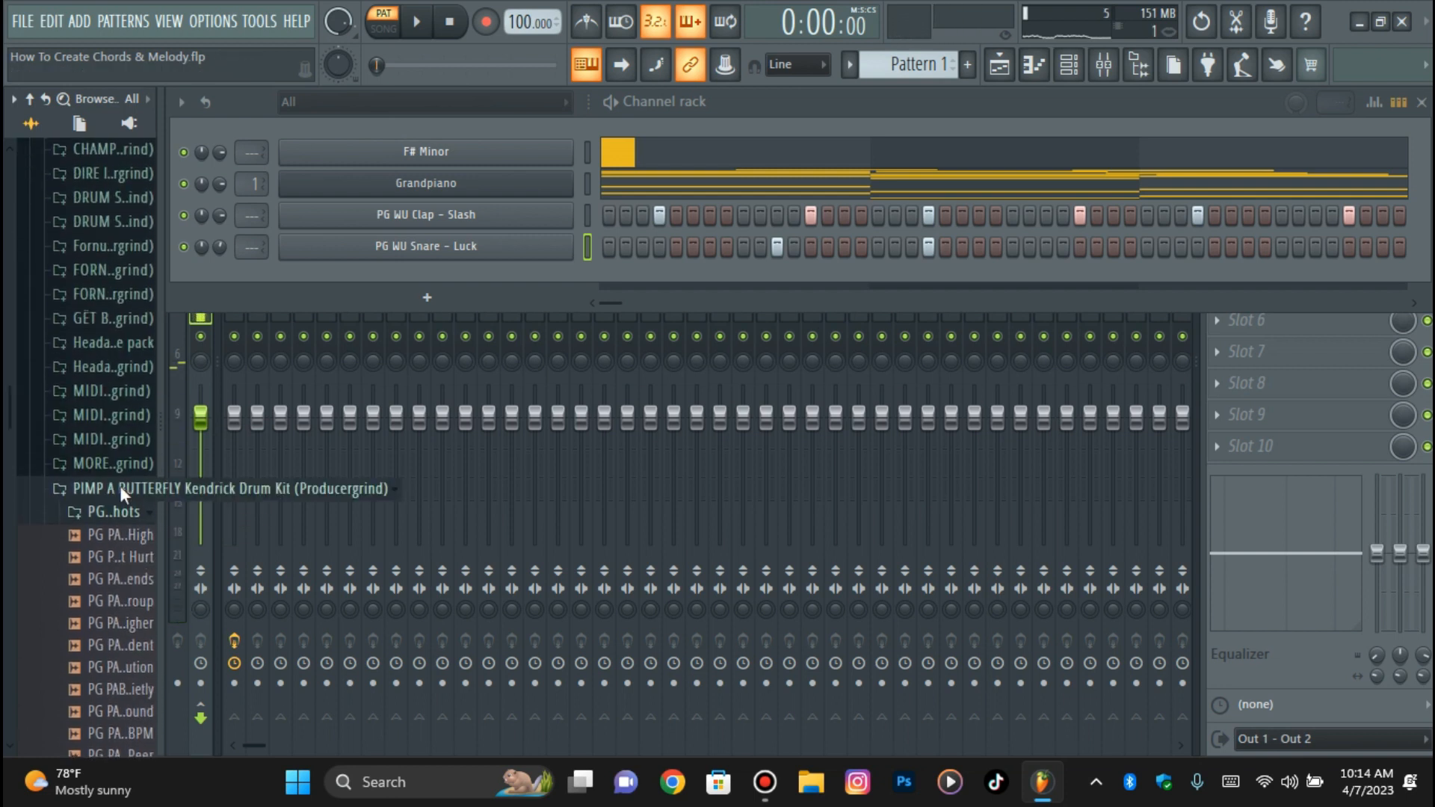
{"action": "left_click", "coordinate": [121, 488]}
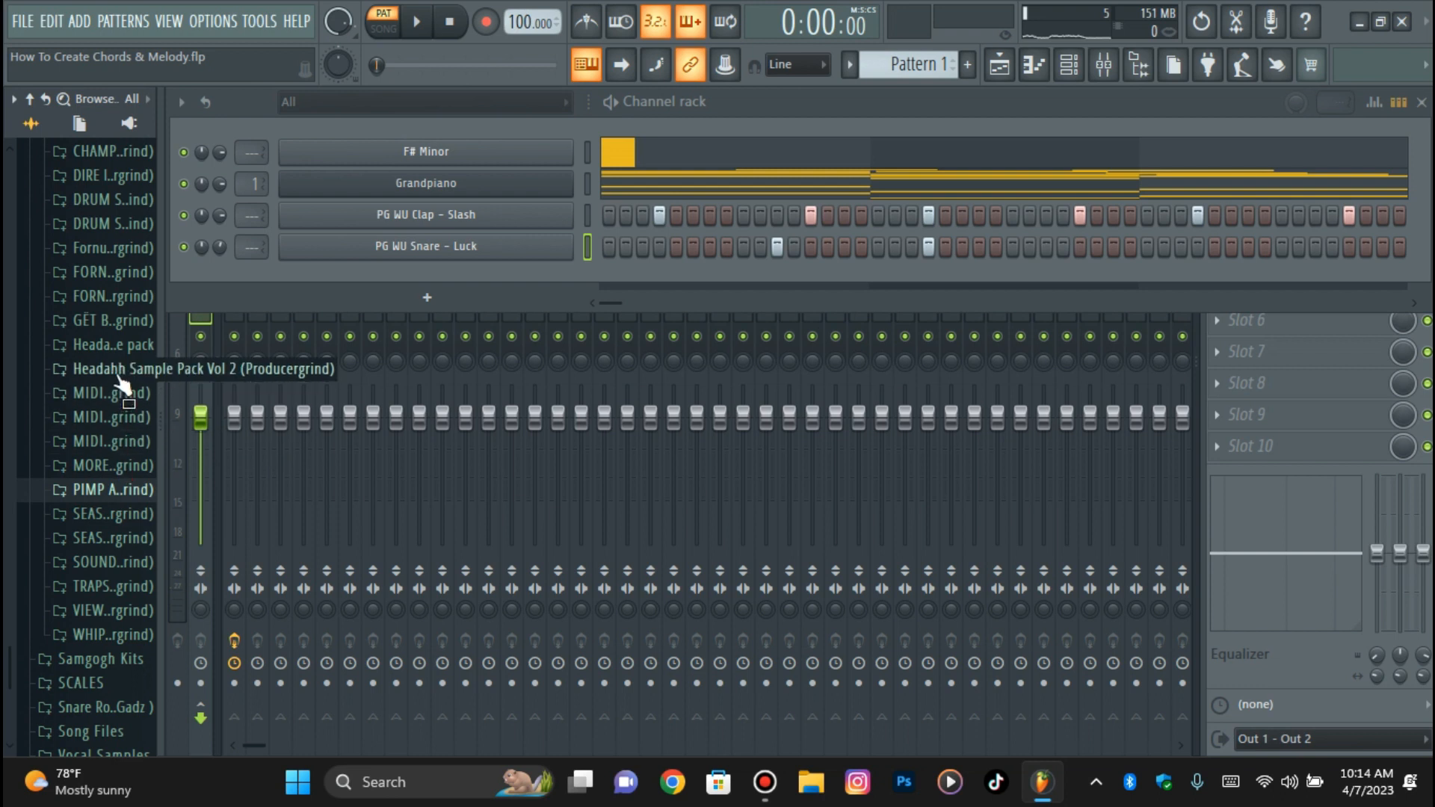
- Add Z6 OPEN HAT 1 as a new channel with hits on step 7 of bar 1 and steps 11 and 14 of bar 2
{"action": "left_click", "coordinate": [114, 294]}
{"action": "scroll", "coordinate": [123, 609], "scroll_direction": "down", "scroll_amount": 1}
{"action": "scroll", "coordinate": [114, 558], "scroll_direction": "down", "scroll_amount": 3}
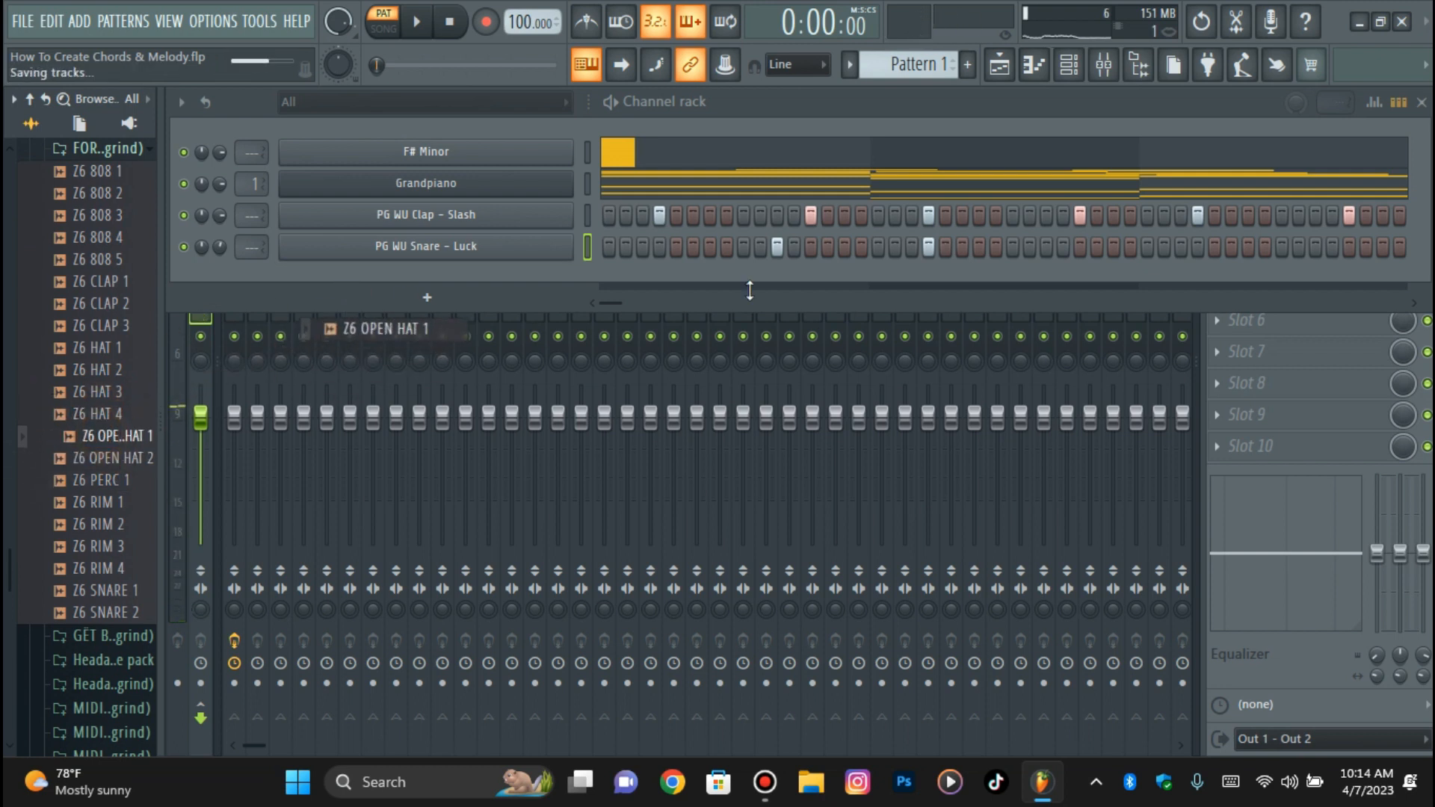
{"action": "left_click_drag", "start_coordinate": [750, 291], "coordinate": [742, 288]}
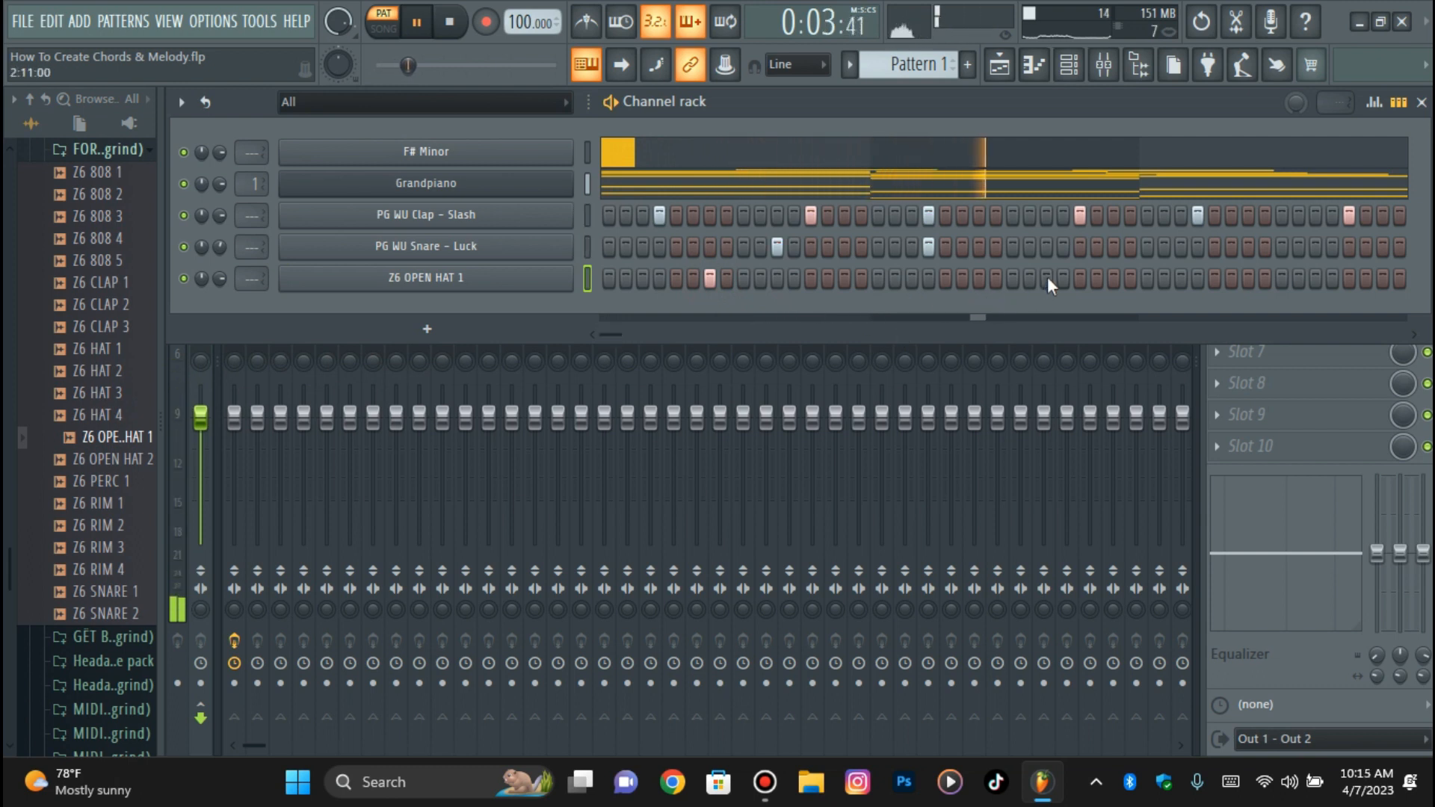
{"action": "left_click", "coordinate": [1097, 278]}
- Duplicate the first two bars of Z6 OPEN HAT 1 notes three times in the piano roll to fill eight bars, and stop playback
{"action": "right_click", "coordinate": [562, 283]}
{"action": "left_click", "coordinate": [612, 279]}
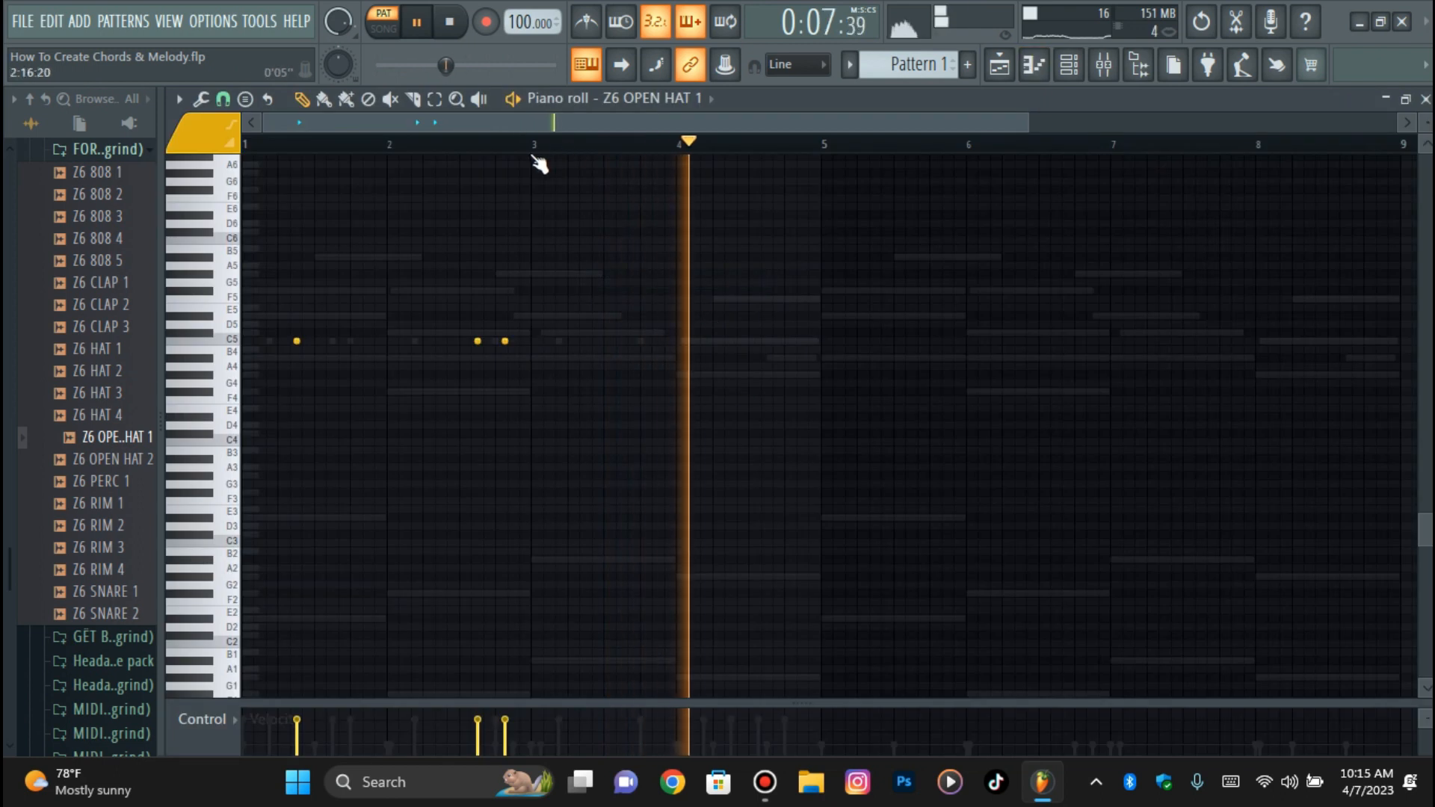
{"action": "left_click_drag", "start_coordinate": [533, 144], "coordinate": [243, 144]}
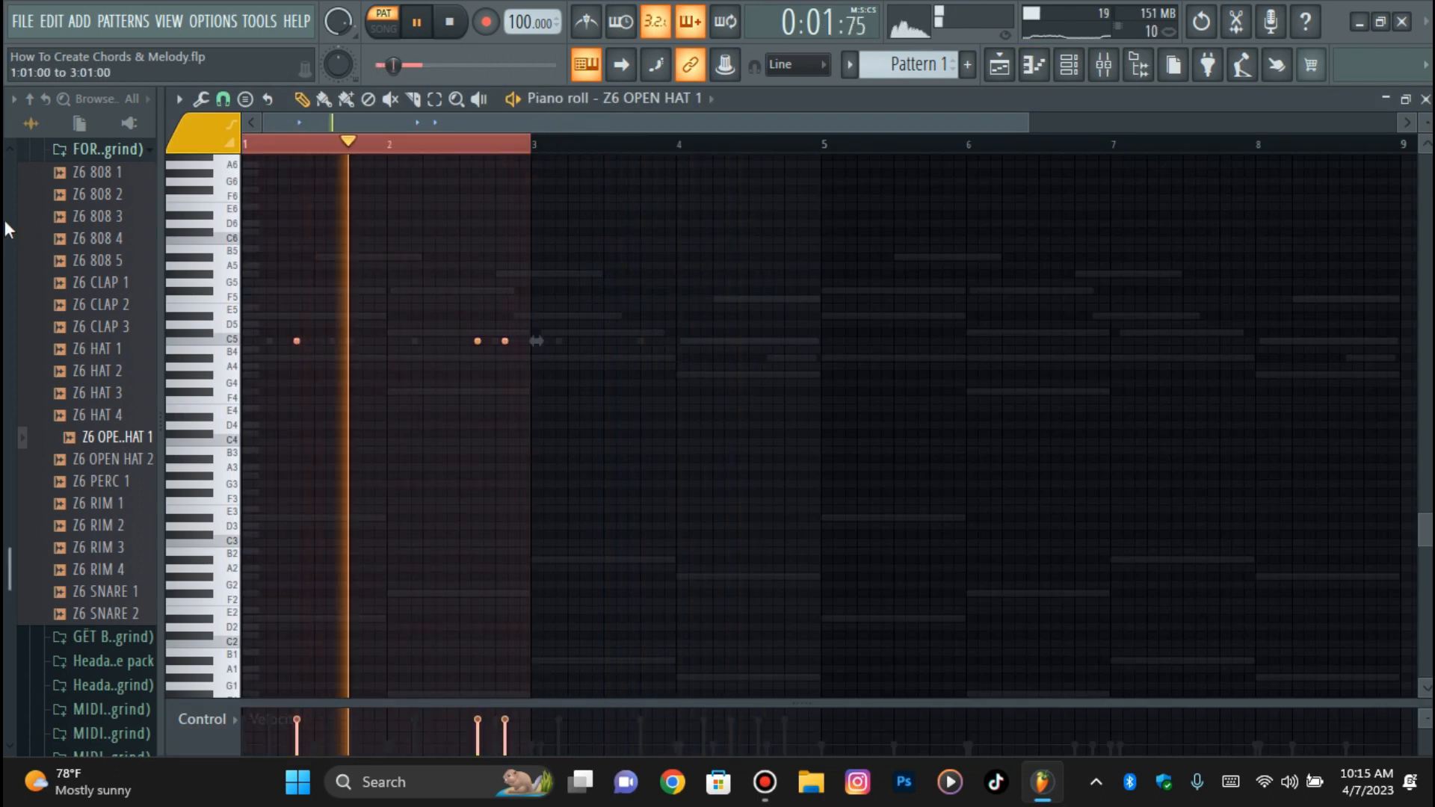
{"action": "key", "text": "ctrl+b"}
{"action": "key", "text": "ctrl+b"}
{"action": "key", "text": "ctrl+b"}
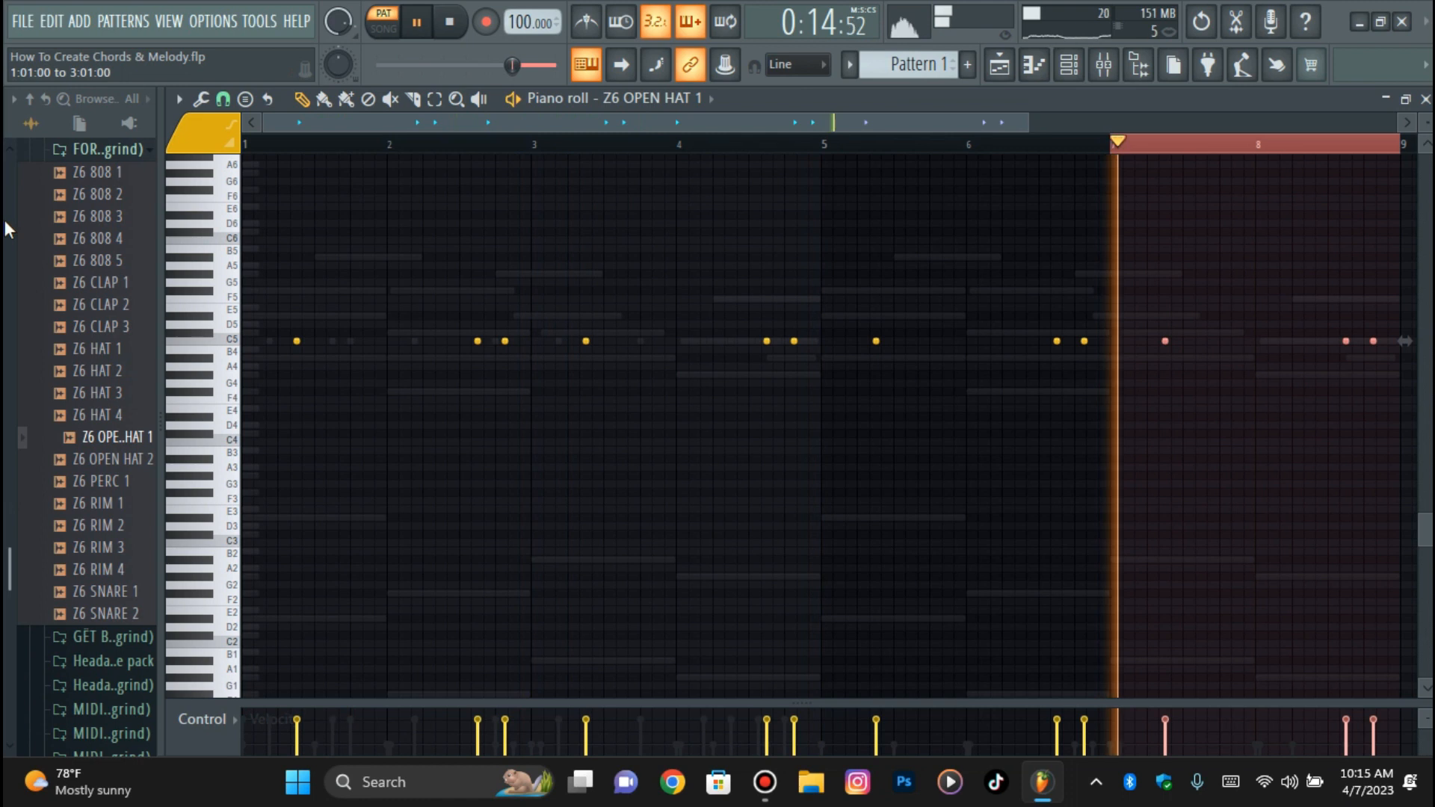
{"action": "key", "text": "ctrl+d"}
{"action": "left_click", "coordinate": [454, 27]}
{"action": "left_click", "coordinate": [452, 28]}
- Show PG WU Clap - Slash in the piano roll and duplicate its first four bars of notes into bars 5 to 8
{"action": "left_click", "coordinate": [644, 112]}
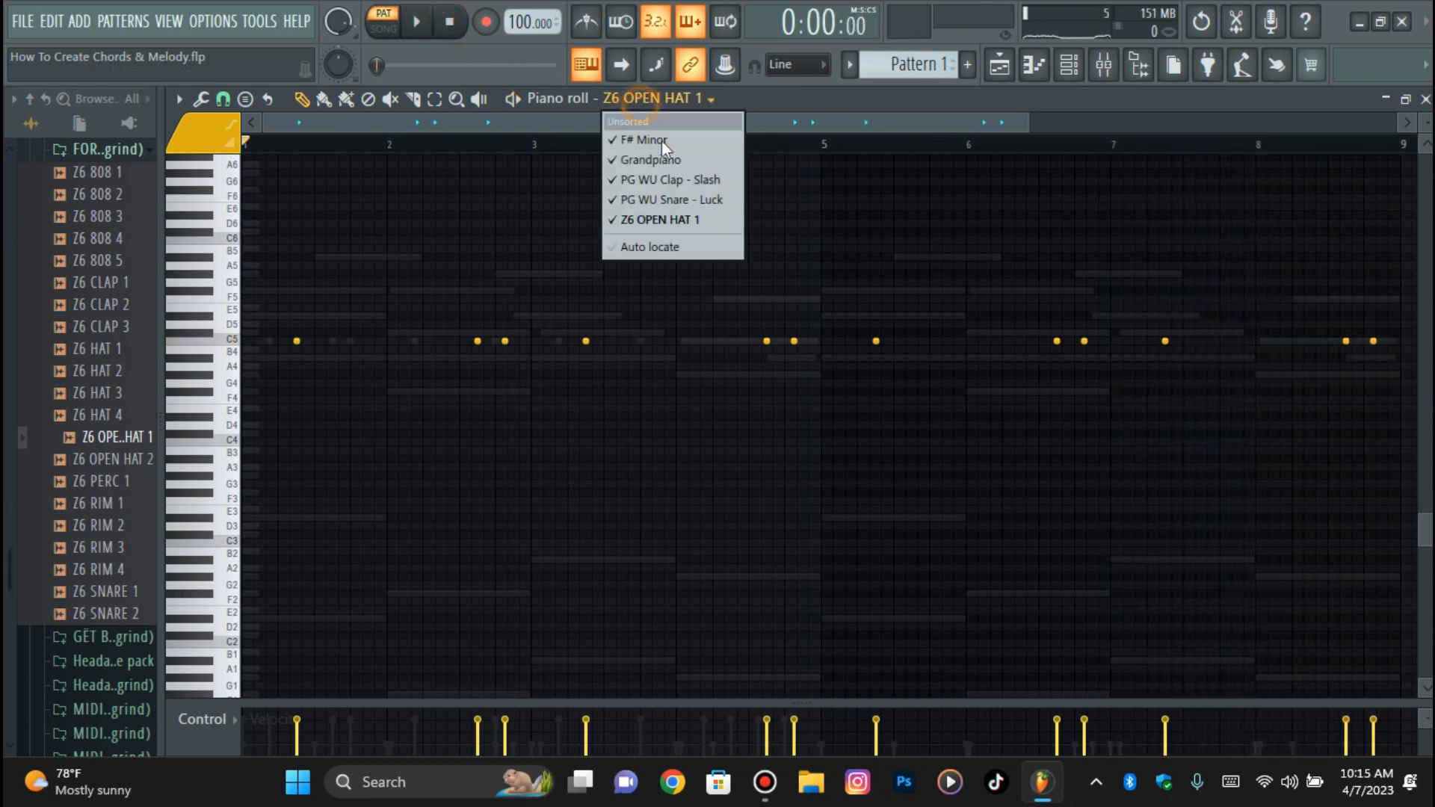
{"action": "left_click", "coordinate": [665, 187]}
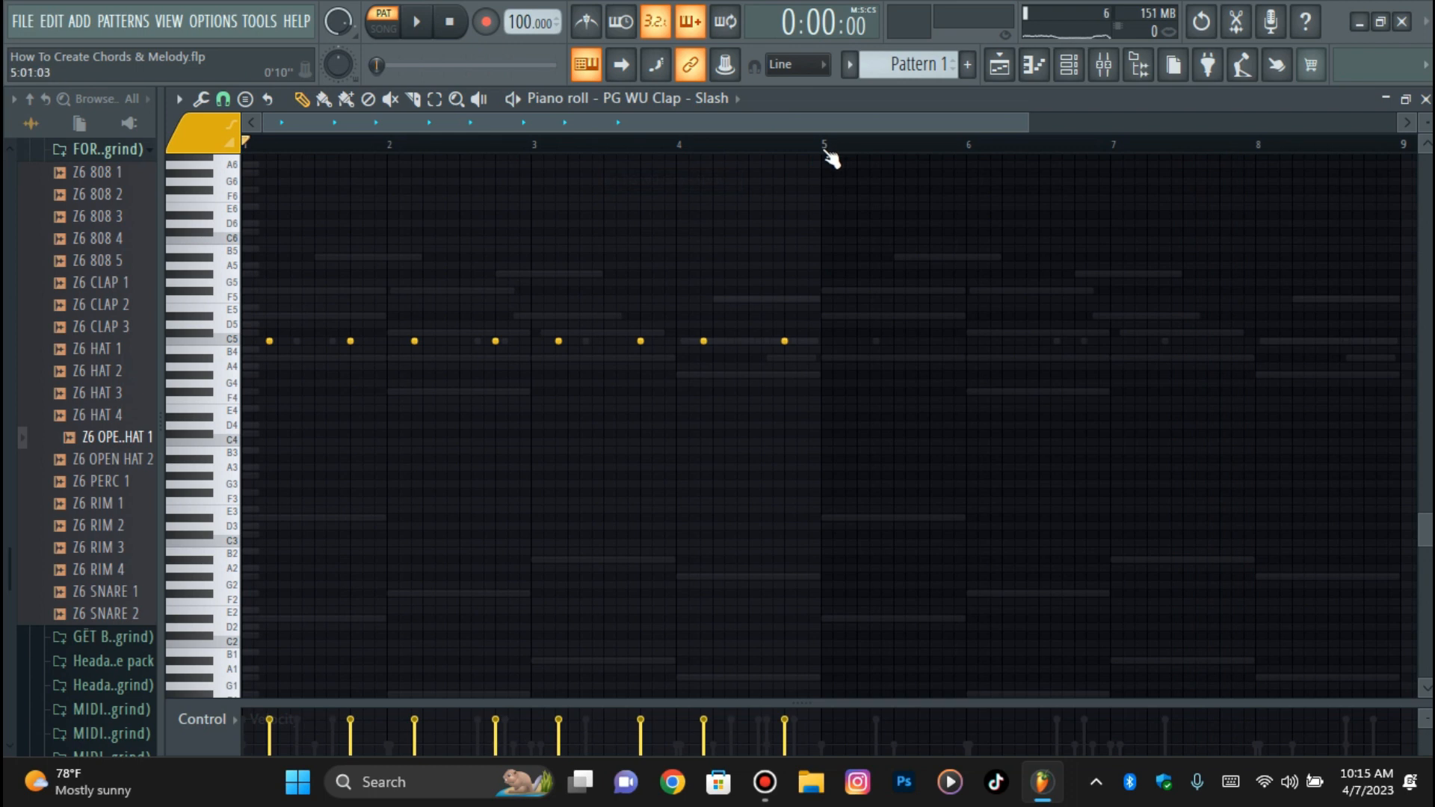
{"action": "left_click_drag", "start_coordinate": [827, 149], "coordinate": [90, 239]}
{"action": "key", "text": "ctrl+b"}
{"action": "key", "text": "ctrl+d"}
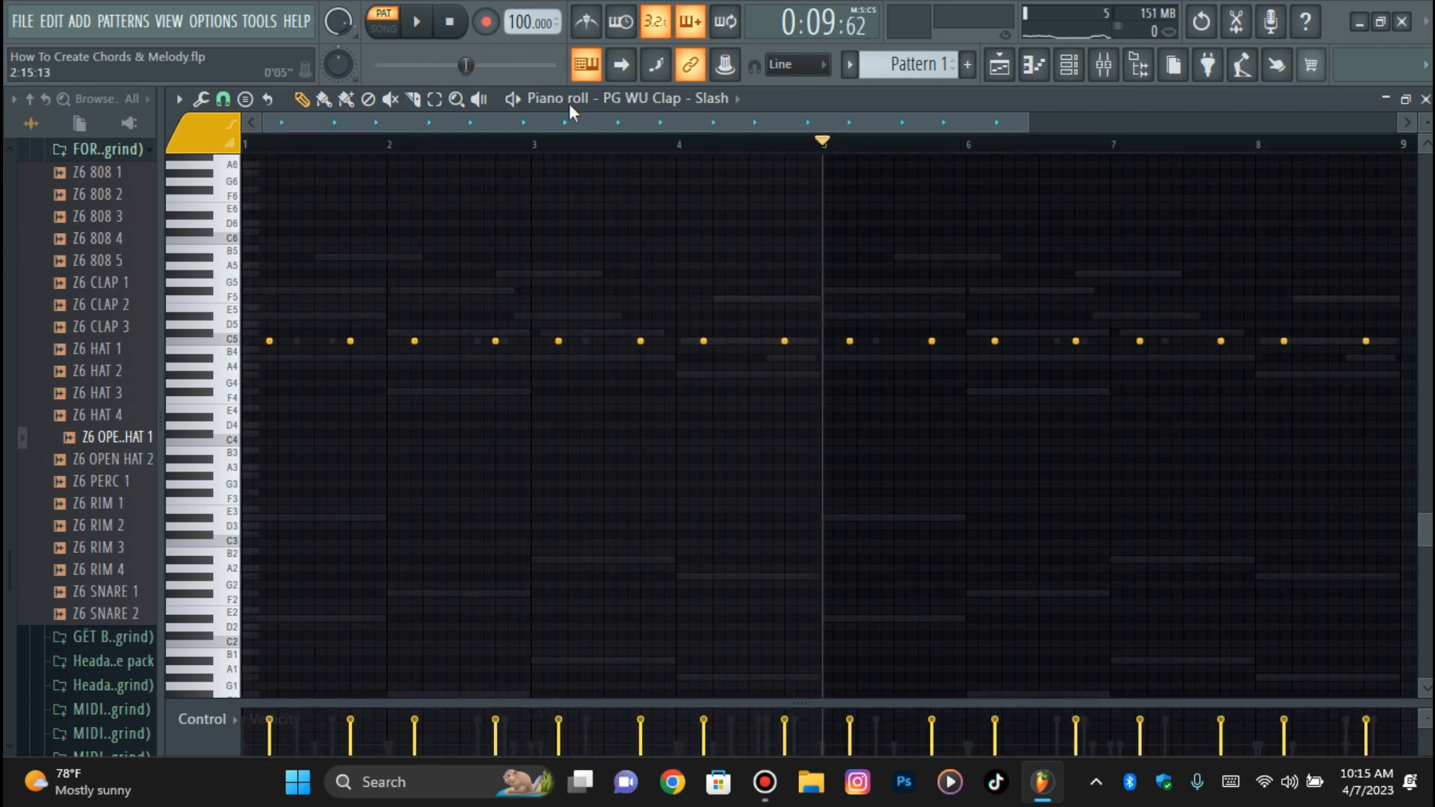
- Show PG WU Snare - Luck in the piano roll and duplicate its first four bars of notes into bars 5 to 8
{"action": "left_click", "coordinate": [704, 100]}
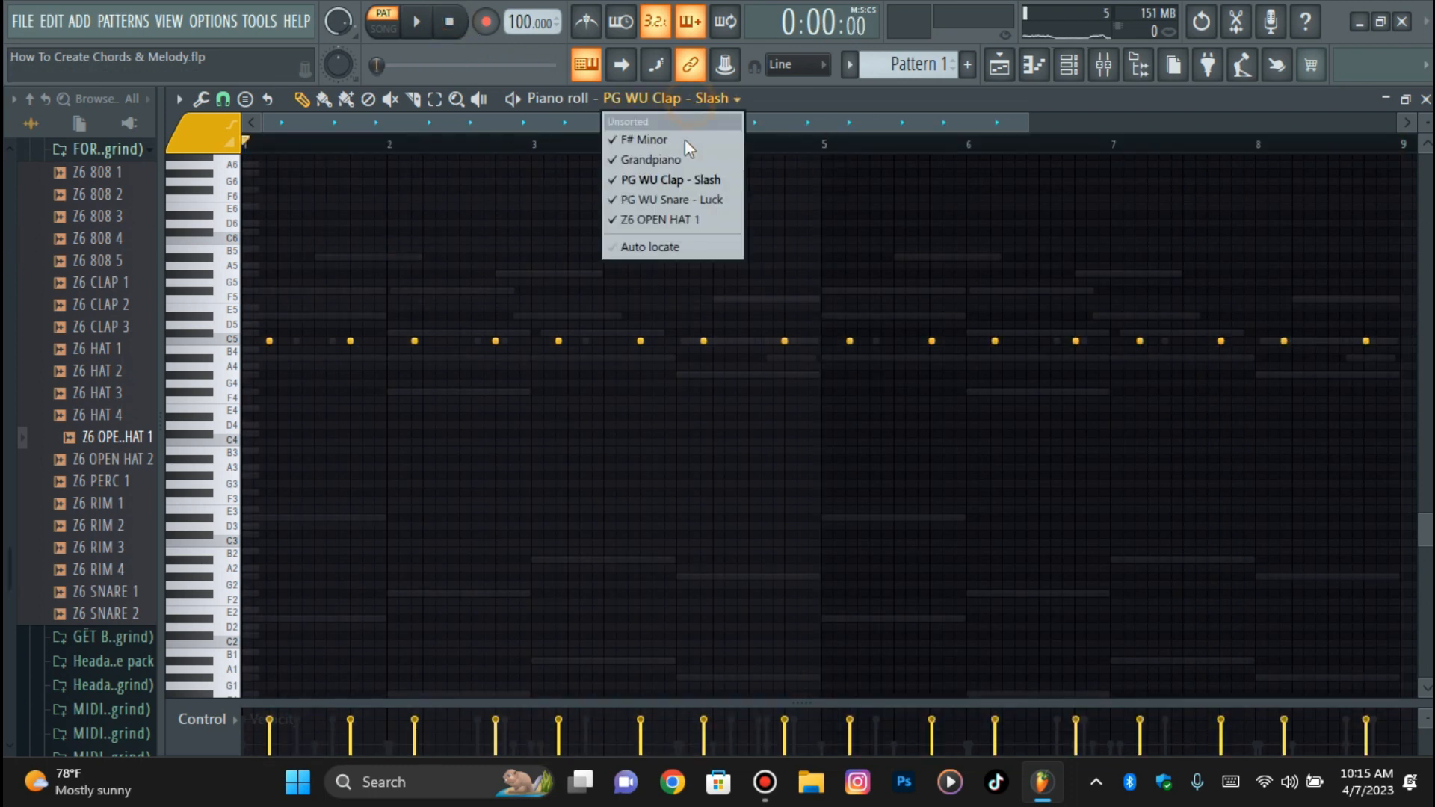
{"action": "left_click", "coordinate": [691, 200]}
{"action": "left_click_drag", "start_coordinate": [826, 148], "coordinate": [67, 221]}
{"action": "key", "text": "ctrl+b"}
{"action": "key", "text": "ctrl+d"}
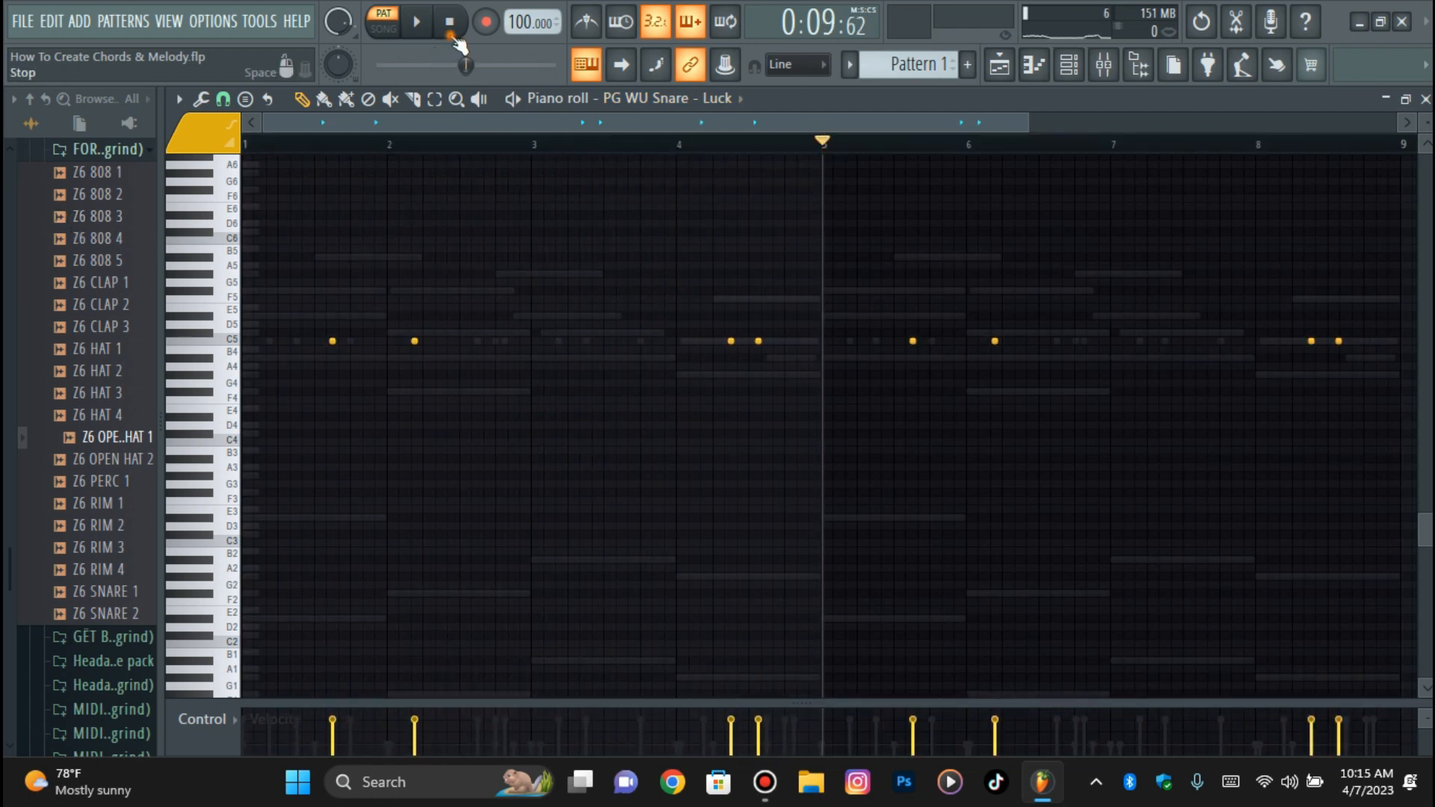
- Add Z6 HAT 4 as a new channel in the channel rack with hits on steps 1, 6 and 15 of bar 1
{"action": "left_click", "coordinate": [1069, 77]}
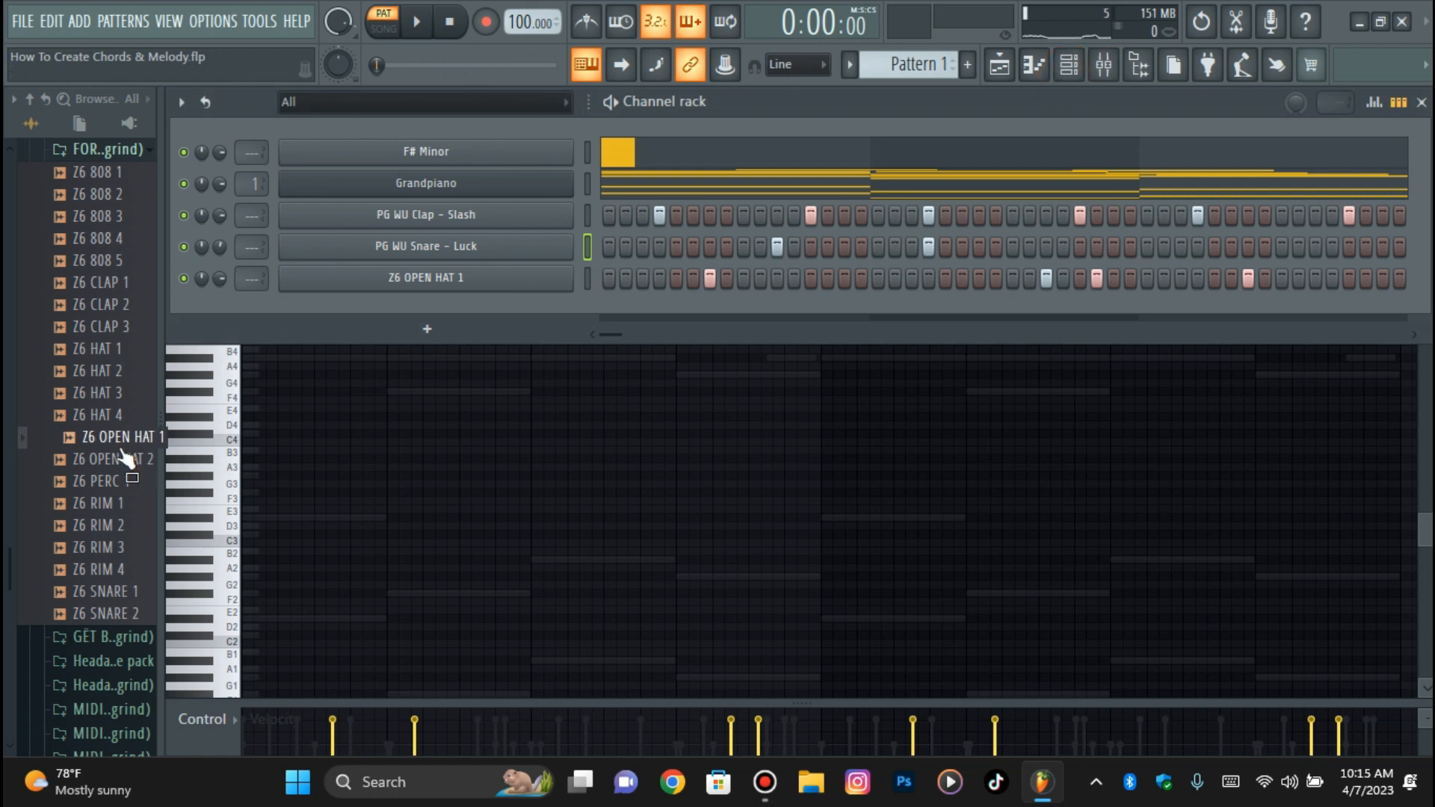
{"action": "left_click_drag", "start_coordinate": [106, 480], "coordinate": [118, 394]}
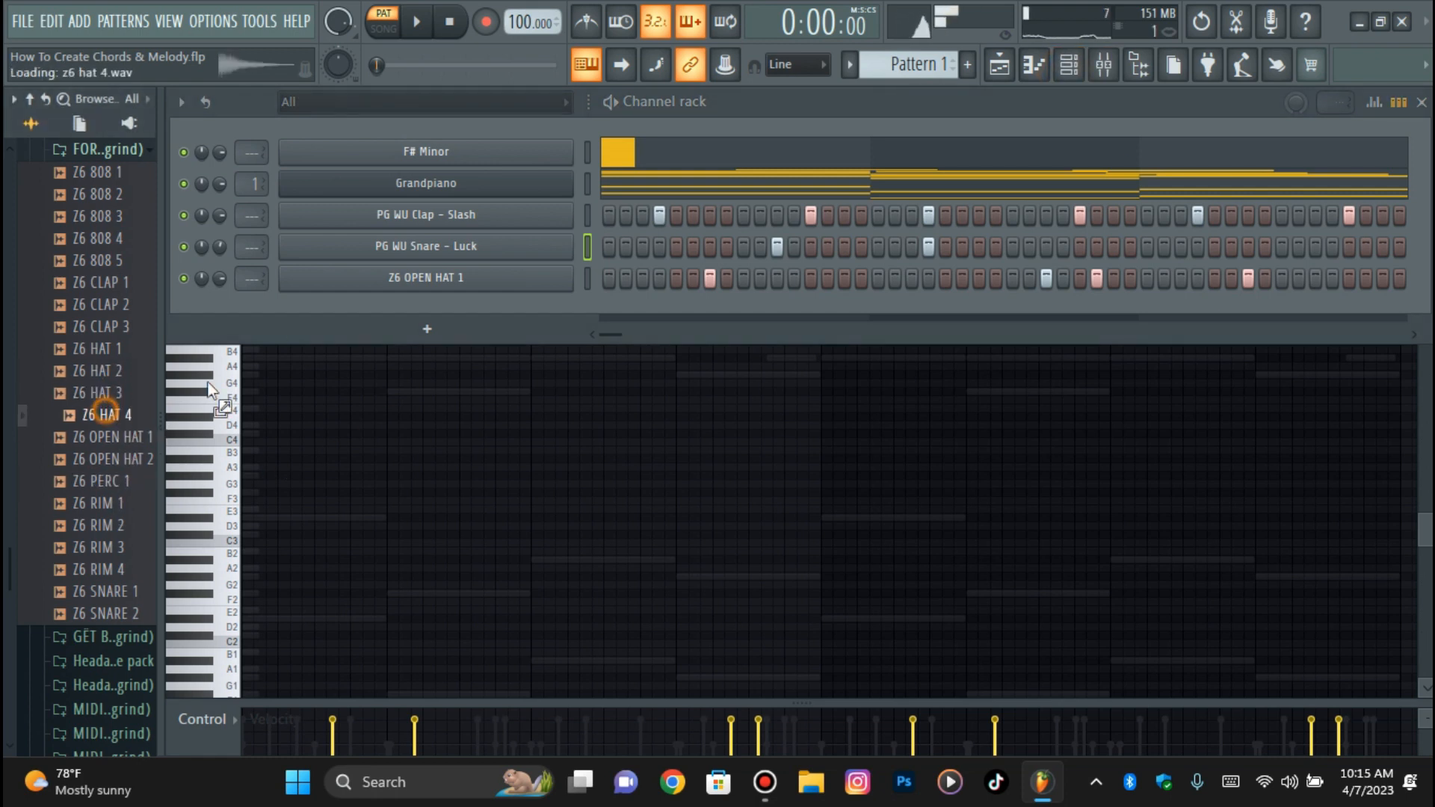
{"action": "left_click_drag", "start_coordinate": [362, 311], "coordinate": [568, 312]}
{"action": "left_click", "coordinate": [609, 309]}
{"action": "key", "text": "space"}
{"action": "left_click", "coordinate": [692, 310]}
{"action": "left_click", "coordinate": [844, 310]}
- Add Z6 HAT 4 hits on steps 7, 10 and 15 of bar 2 and steps 1 and 3 of bar 3, and stop playback
{"action": "left_click", "coordinate": [978, 309]}
{"action": "left_click", "coordinate": [1029, 309]}
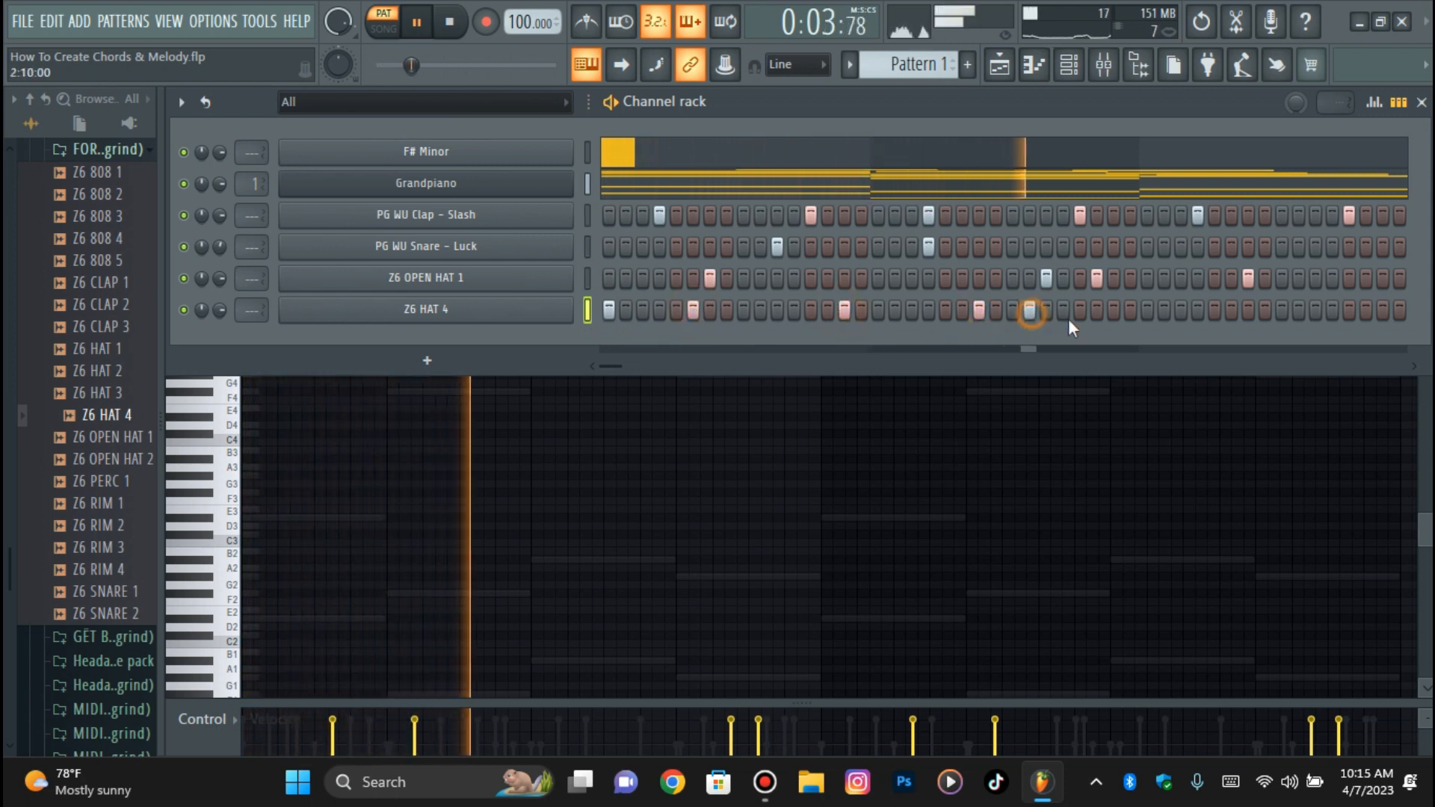
{"action": "left_click", "coordinate": [1113, 312]}
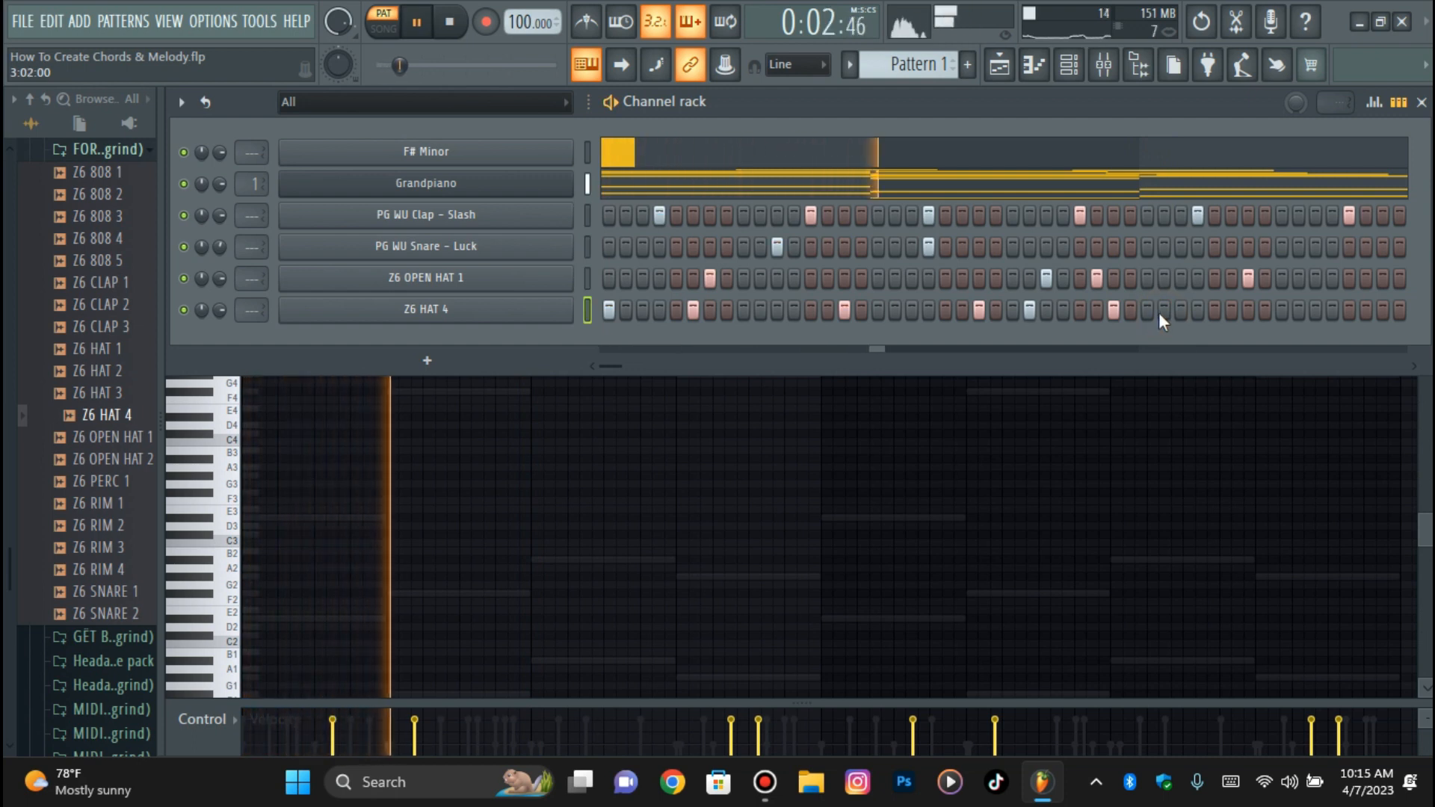
{"action": "left_click", "coordinate": [1148, 310]}
{"action": "left_click", "coordinate": [1184, 312]}
{"action": "key", "text": "space"}
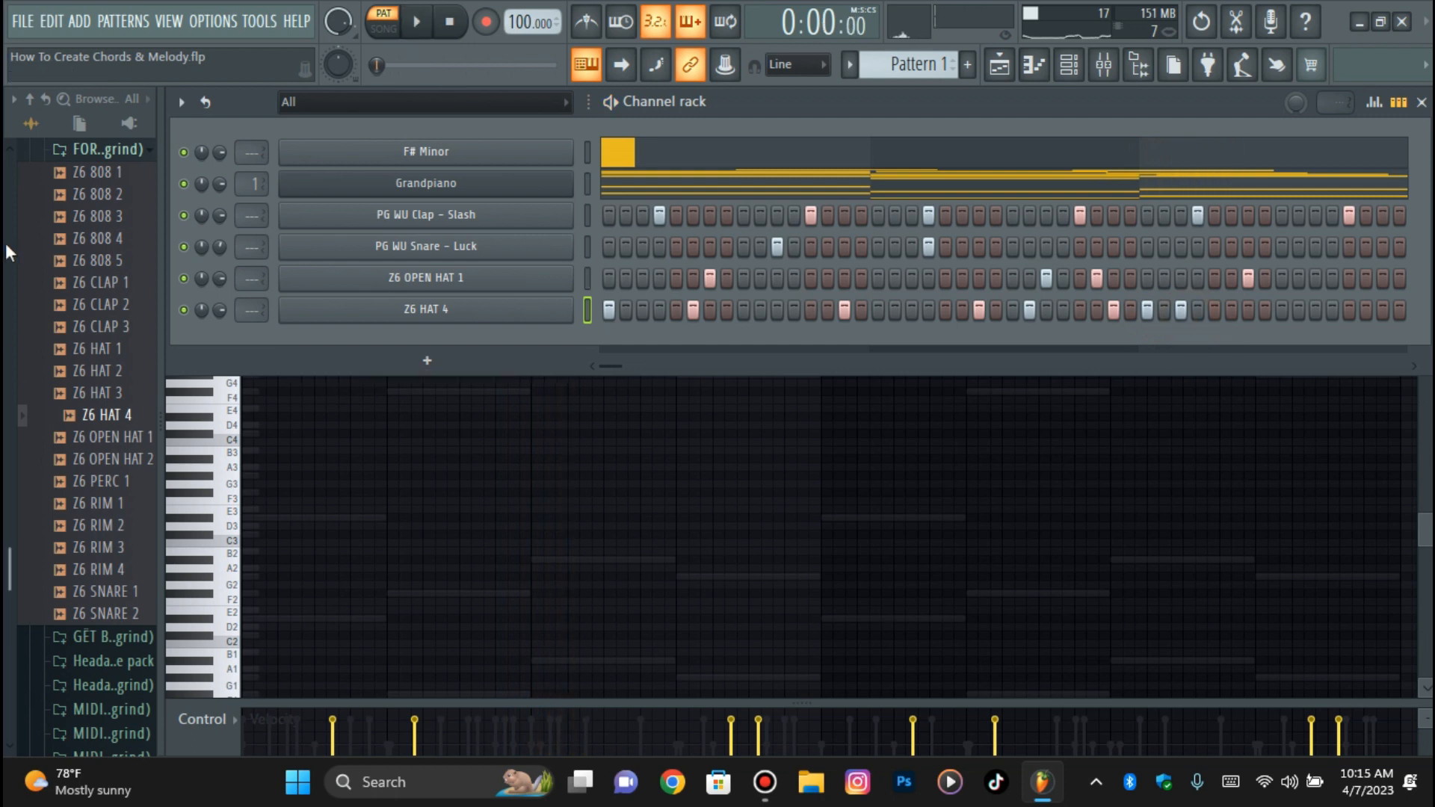
- Collapse the Zone 6 drum kit folder and expand the Kicks folder of the "Summ..it" kit within the R&B drum kits
{"action": "left_click", "coordinate": [65, 152]}
{"action": "scroll", "coordinate": [47, 366], "scroll_direction": "up", "scroll_amount": 3}
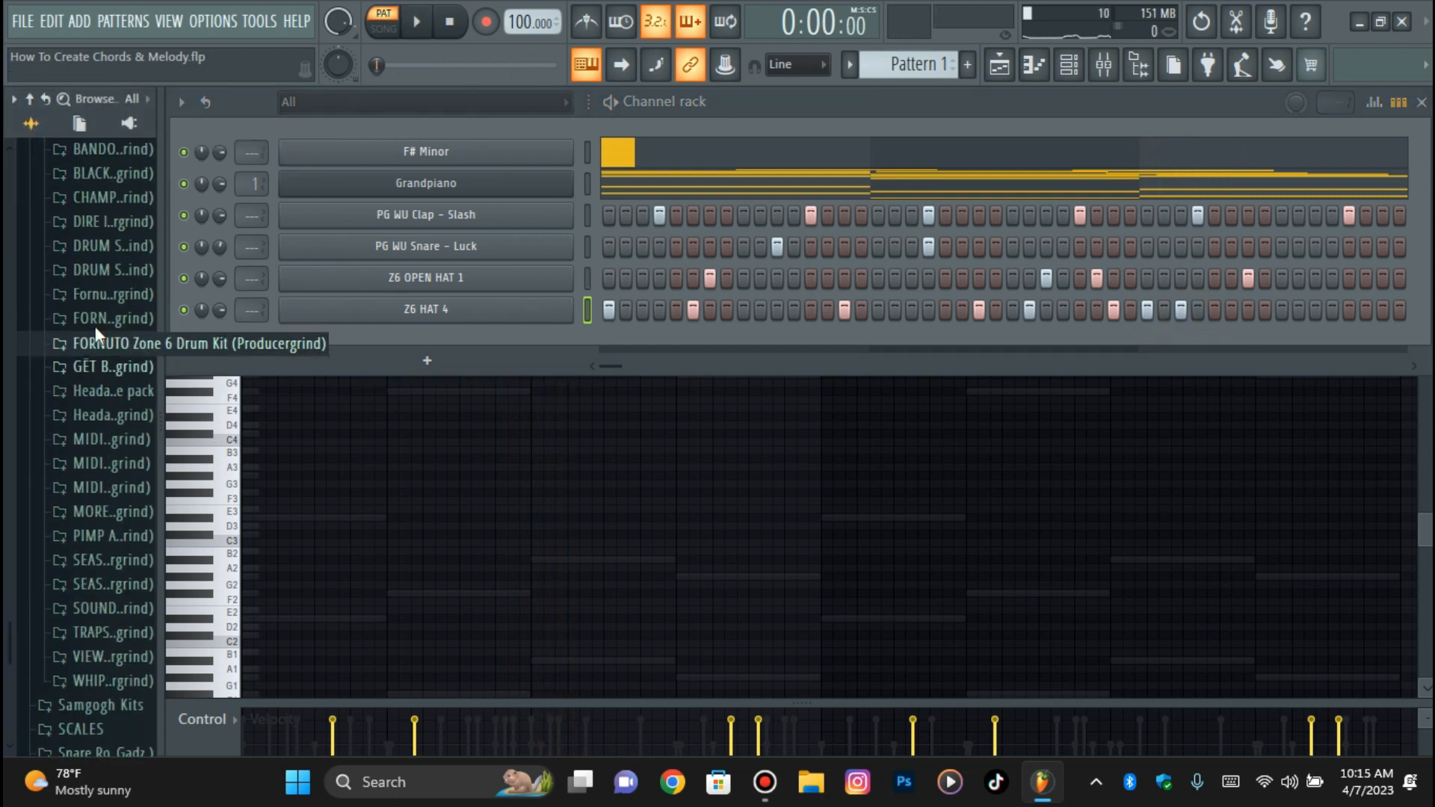
{"action": "scroll", "coordinate": [101, 327], "scroll_direction": "up", "scroll_amount": 4}
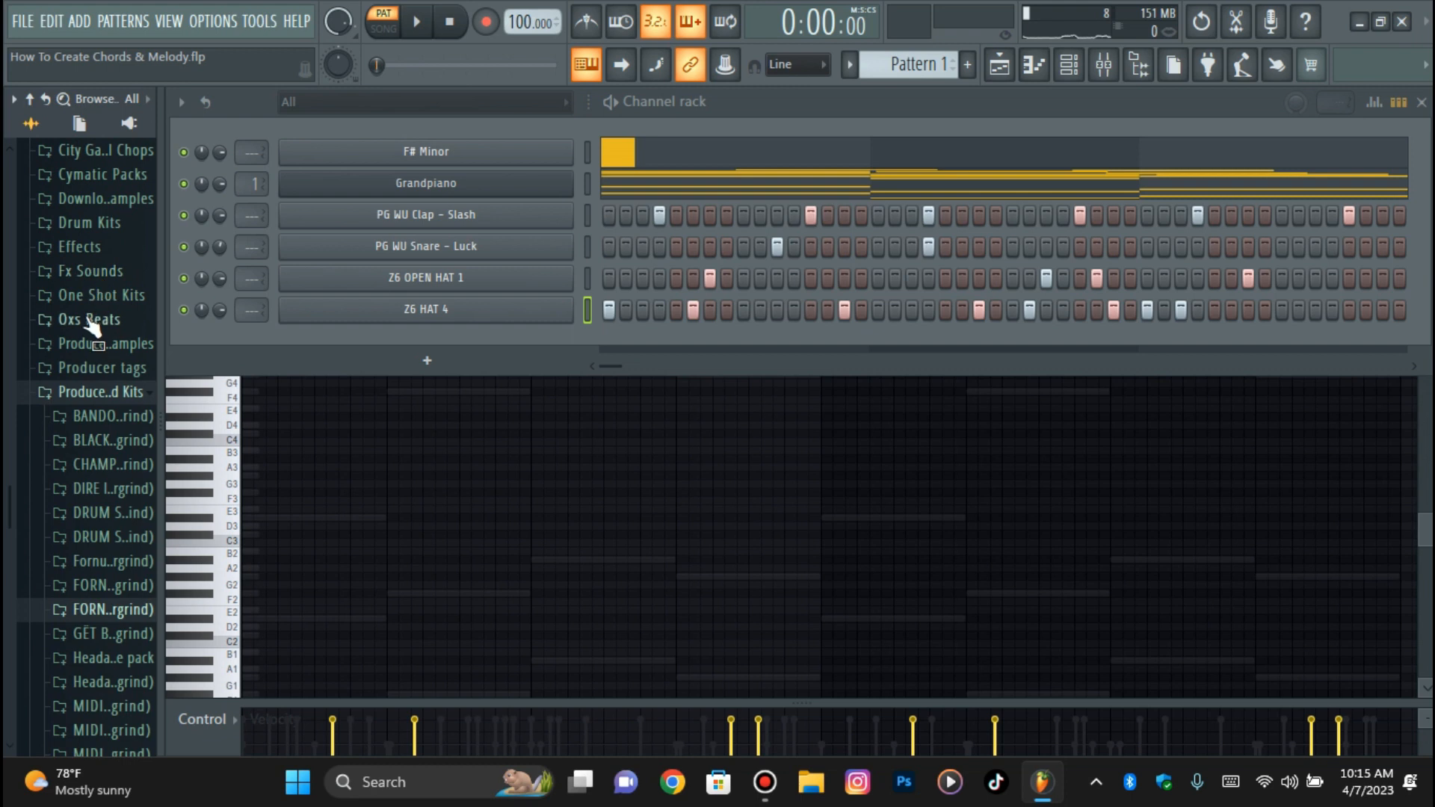
{"action": "left_click", "coordinate": [91, 222]}
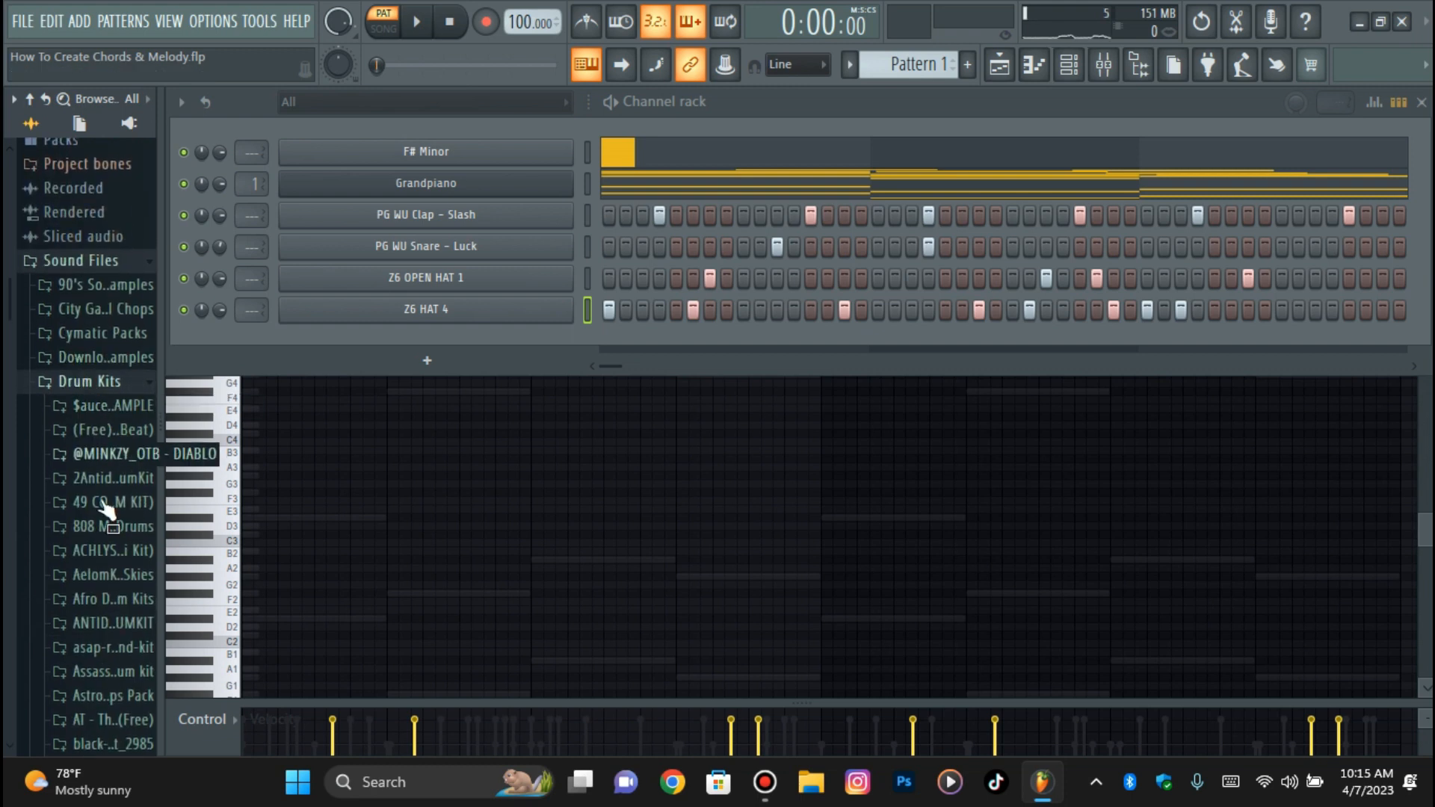
{"action": "scroll", "coordinate": [105, 507], "scroll_direction": "down", "scroll_amount": 12}
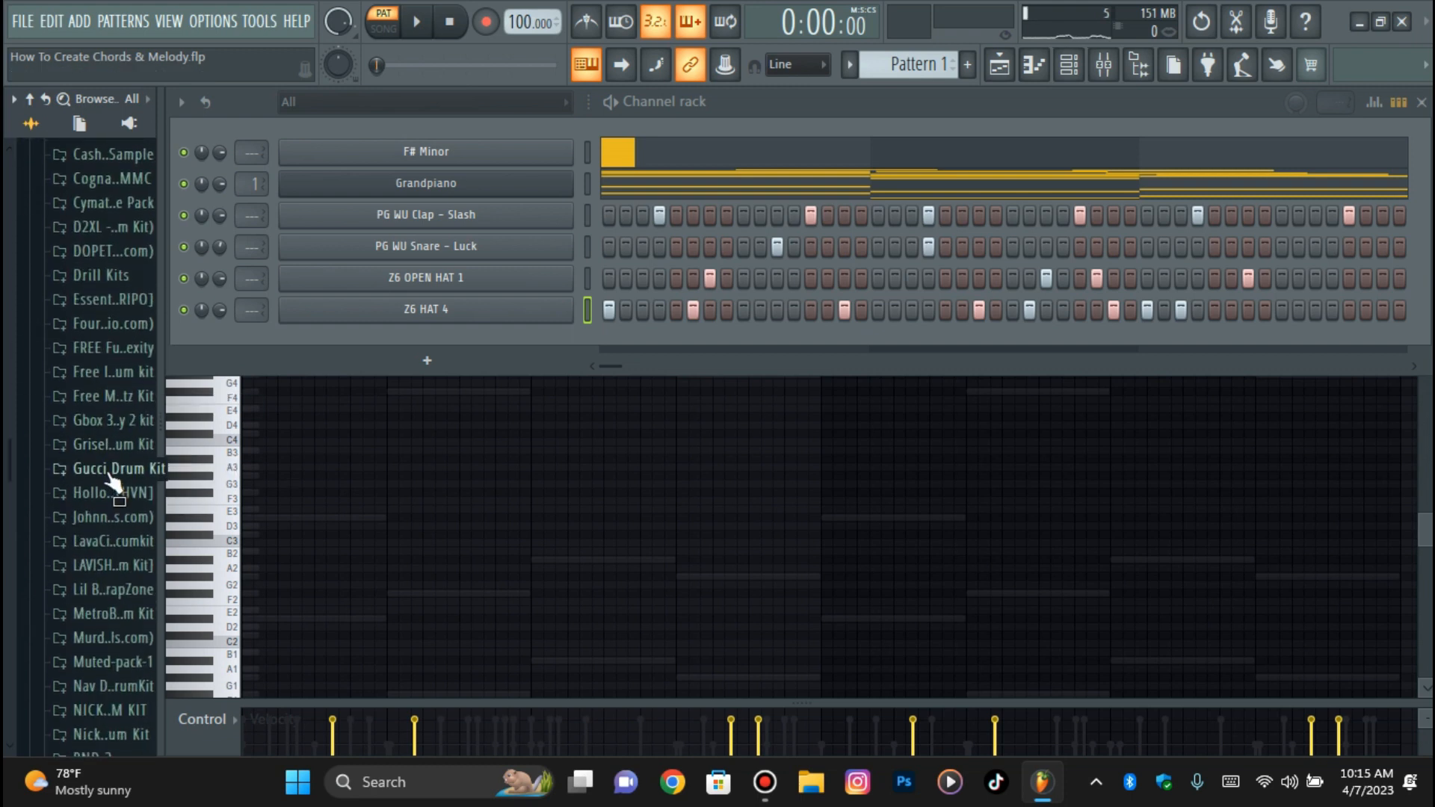
{"action": "scroll", "coordinate": [87, 478], "scroll_direction": "down", "scroll_amount": 4}
{"action": "left_click", "coordinate": [96, 570]}
{"action": "left_click", "coordinate": [119, 517]}
{"action": "left_click", "coordinate": [116, 574]}
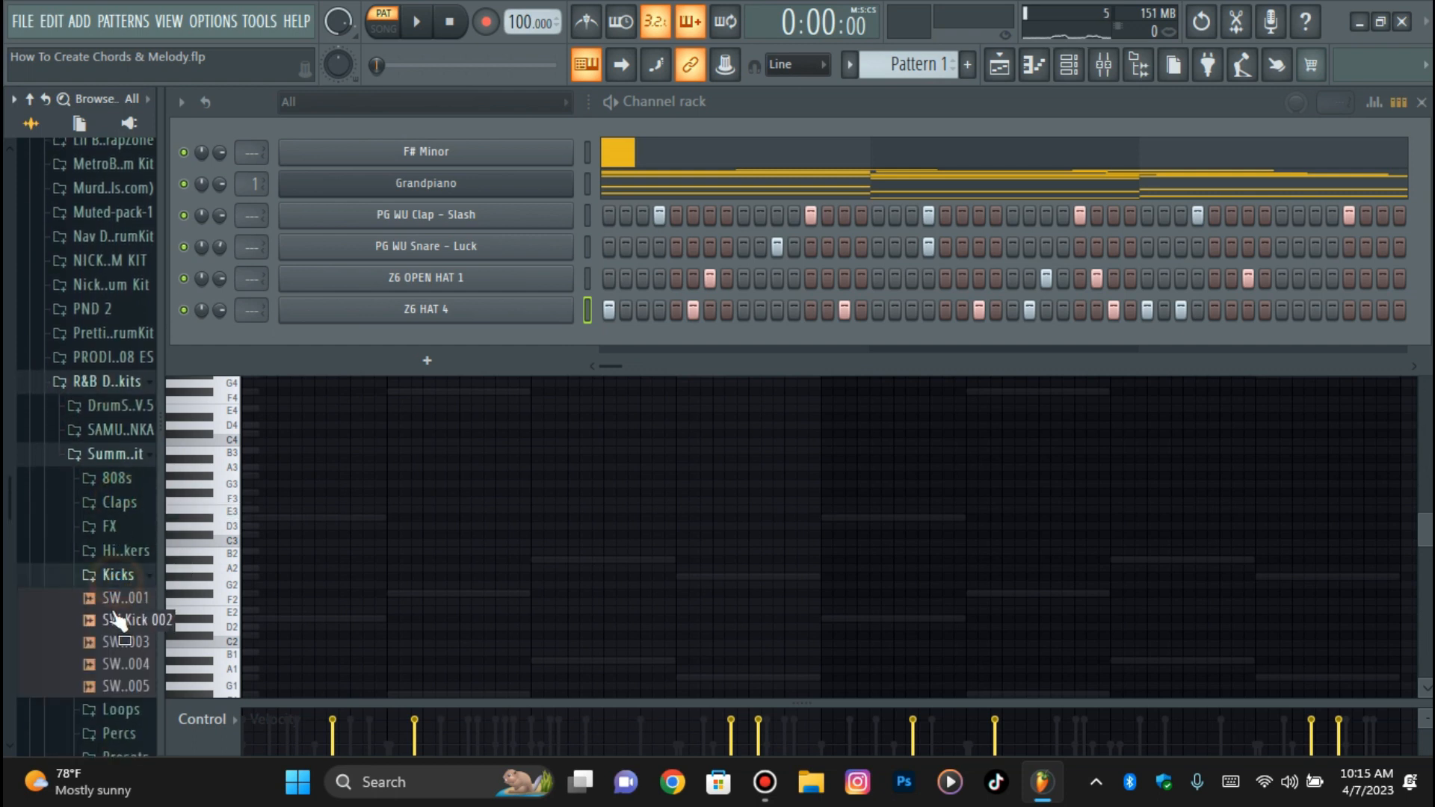
- Add SW Kick 002 as a new channel with hits on steps 1 and 11 of bar 1 and steps 1, 4 and 11 of bars 2 and 3
{"action": "left_click_drag", "start_coordinate": [281, 378], "coordinate": [590, 344]}
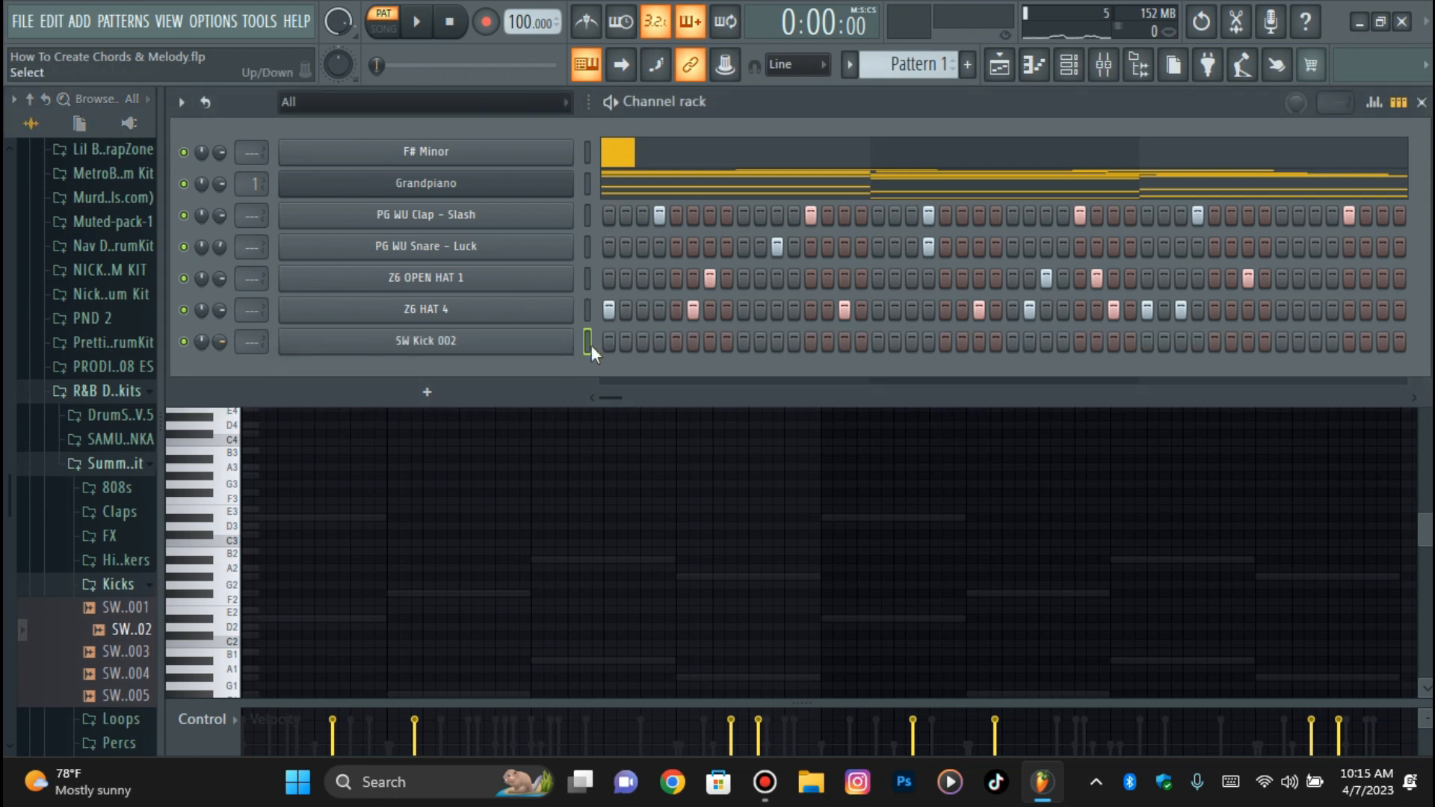
{"action": "left_click", "coordinate": [777, 342]}
{"action": "left_click", "coordinate": [879, 342]}
{"action": "left_click", "coordinate": [925, 342]}
{"action": "left_click", "coordinate": [1048, 342]}
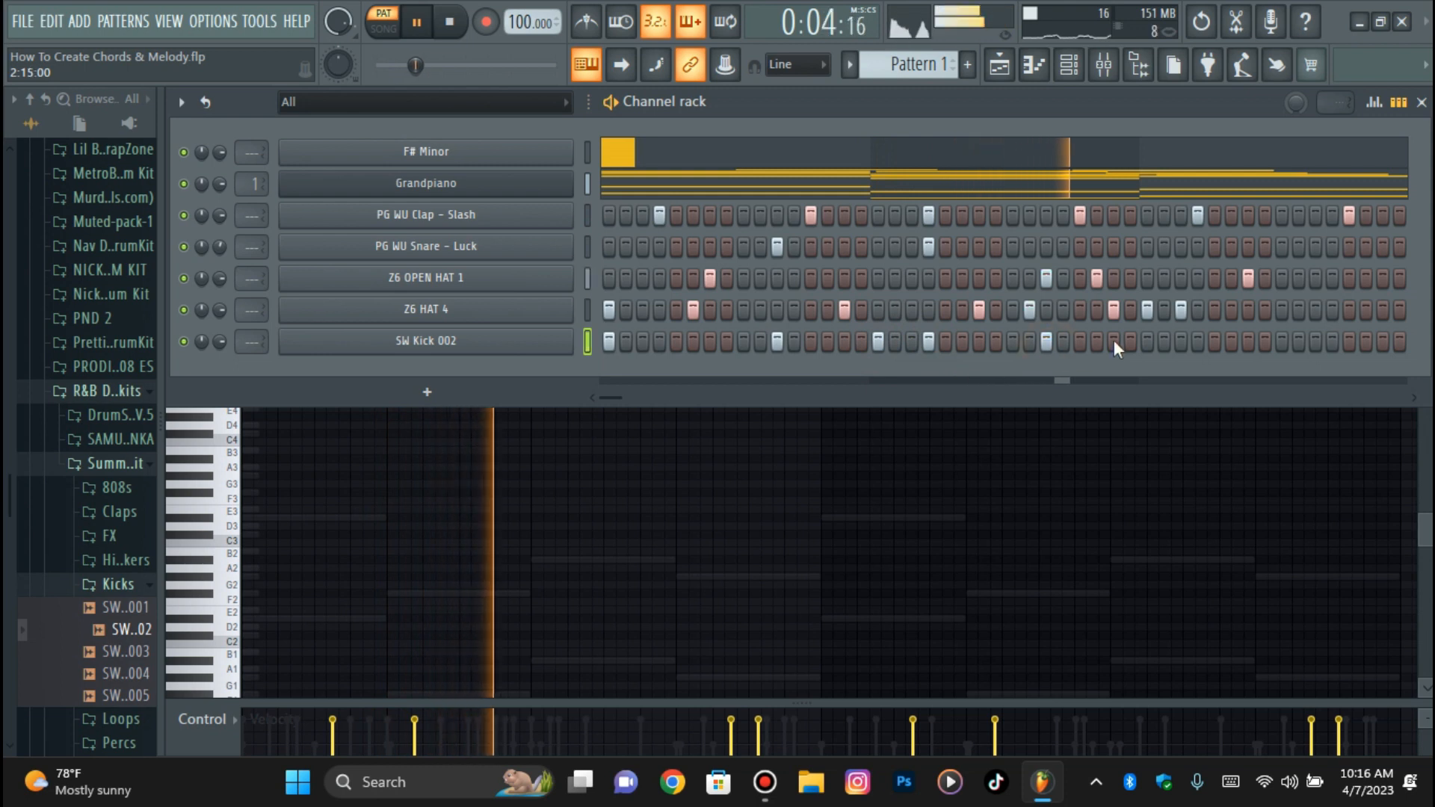
{"action": "left_click", "coordinate": [1145, 342]}
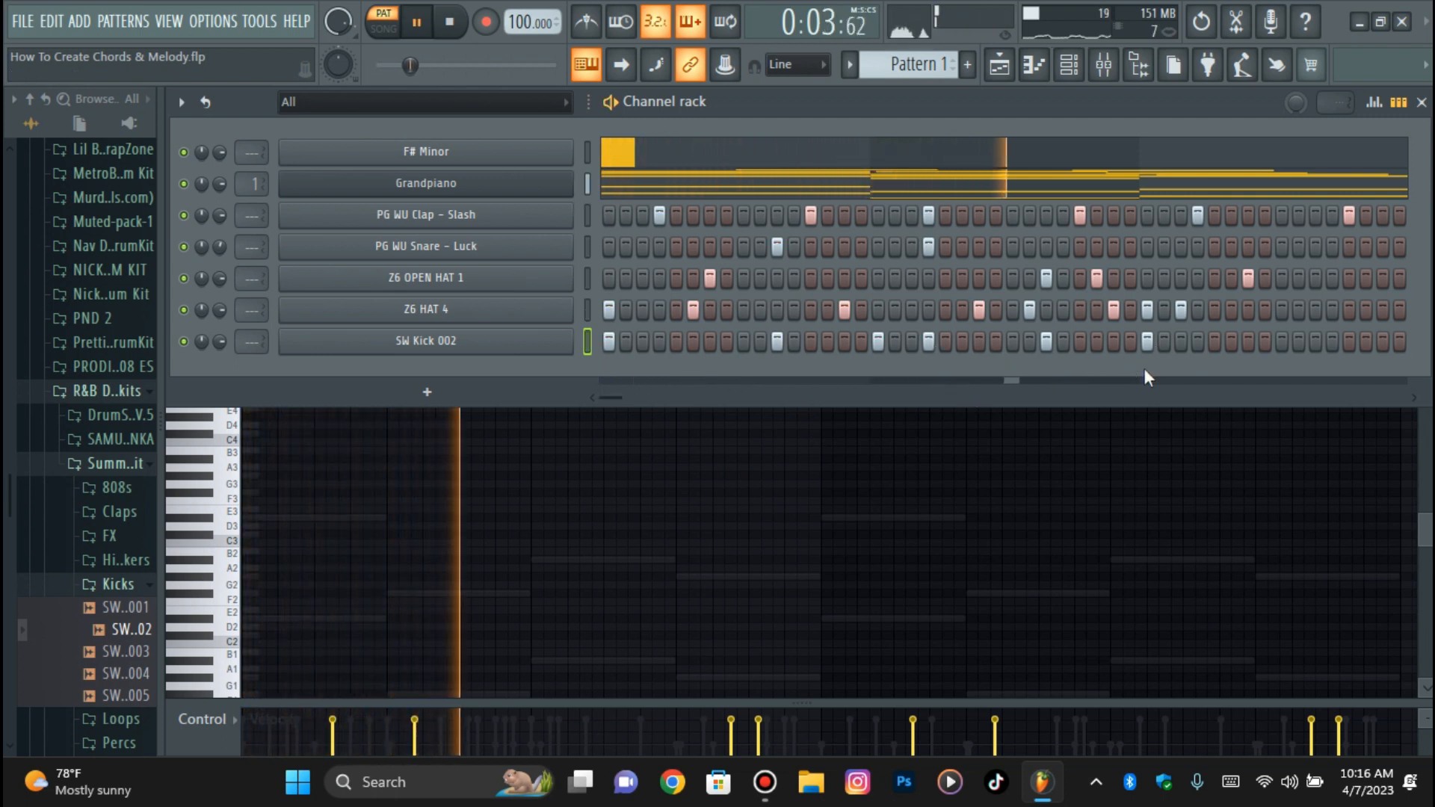
{"action": "left_click", "coordinate": [1198, 341]}
{"action": "left_click", "coordinate": [1316, 342]}
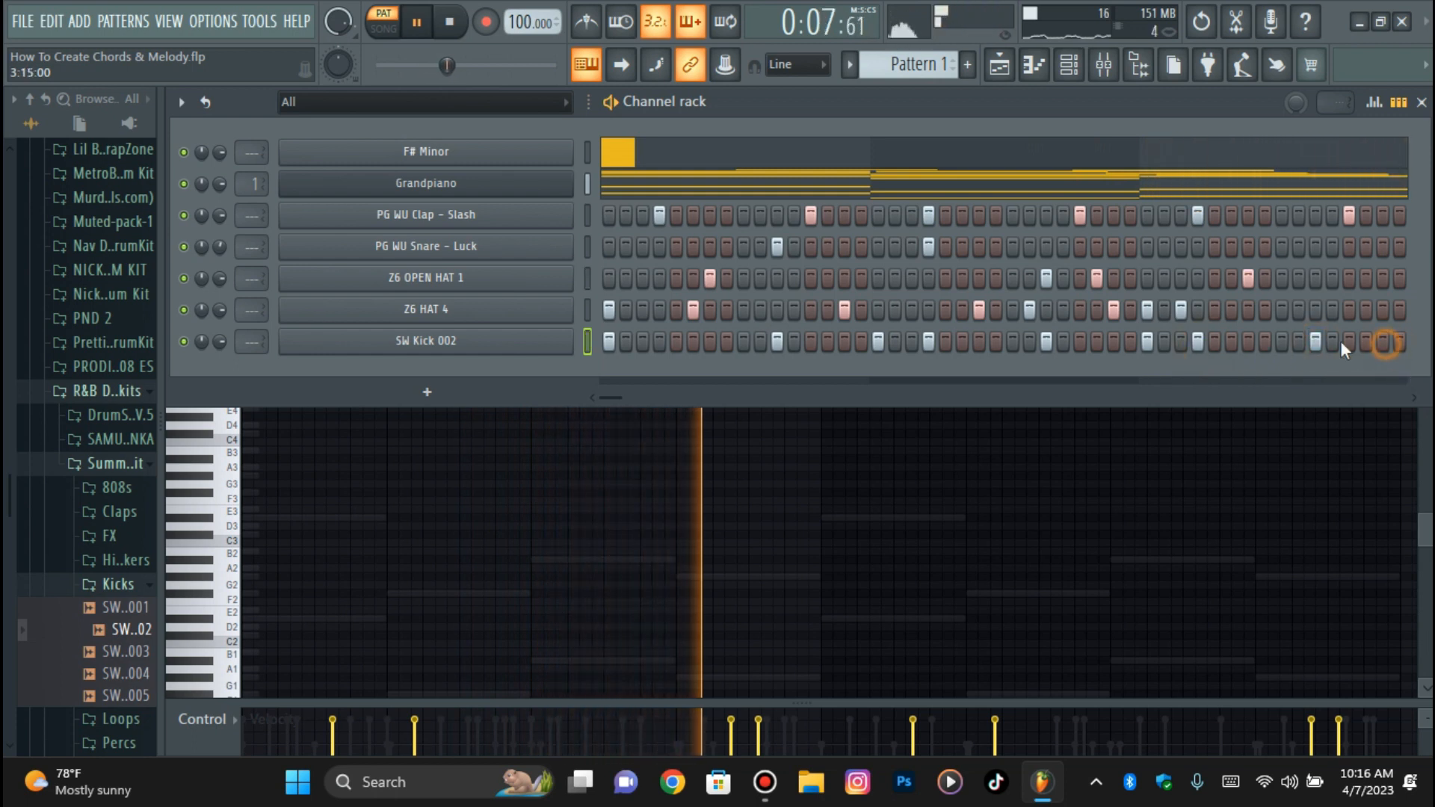
- Stop playback and open the Z6 HAT 4 notes in the piano roll
{"action": "right_click", "coordinate": [546, 308]}
{"action": "left_click", "coordinate": [523, 278]}
{"action": "right_click", "coordinate": [527, 276]}
{"action": "left_click", "coordinate": [527, 277]}
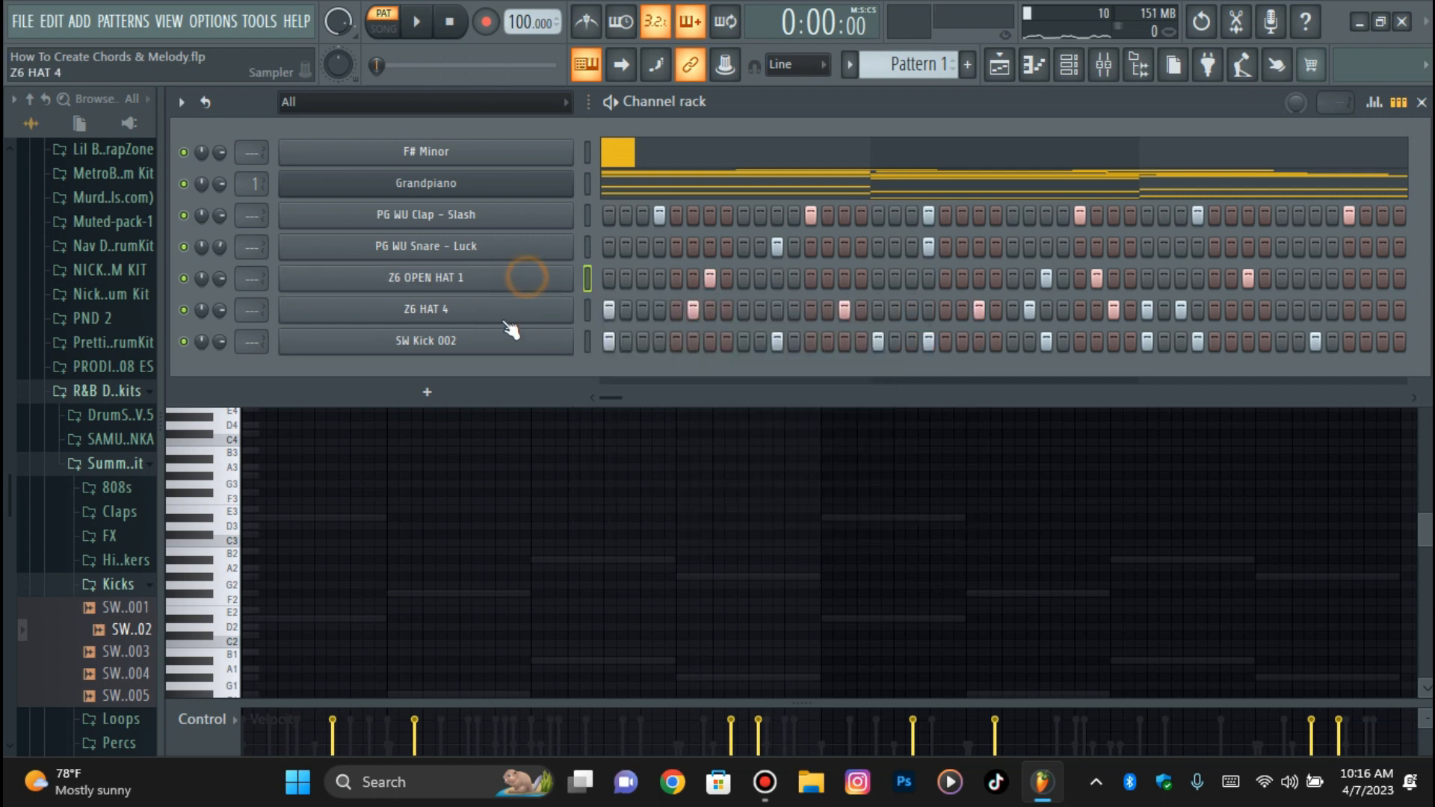
{"action": "right_click", "coordinate": [499, 321]}
{"action": "left_click", "coordinate": [625, 309]}
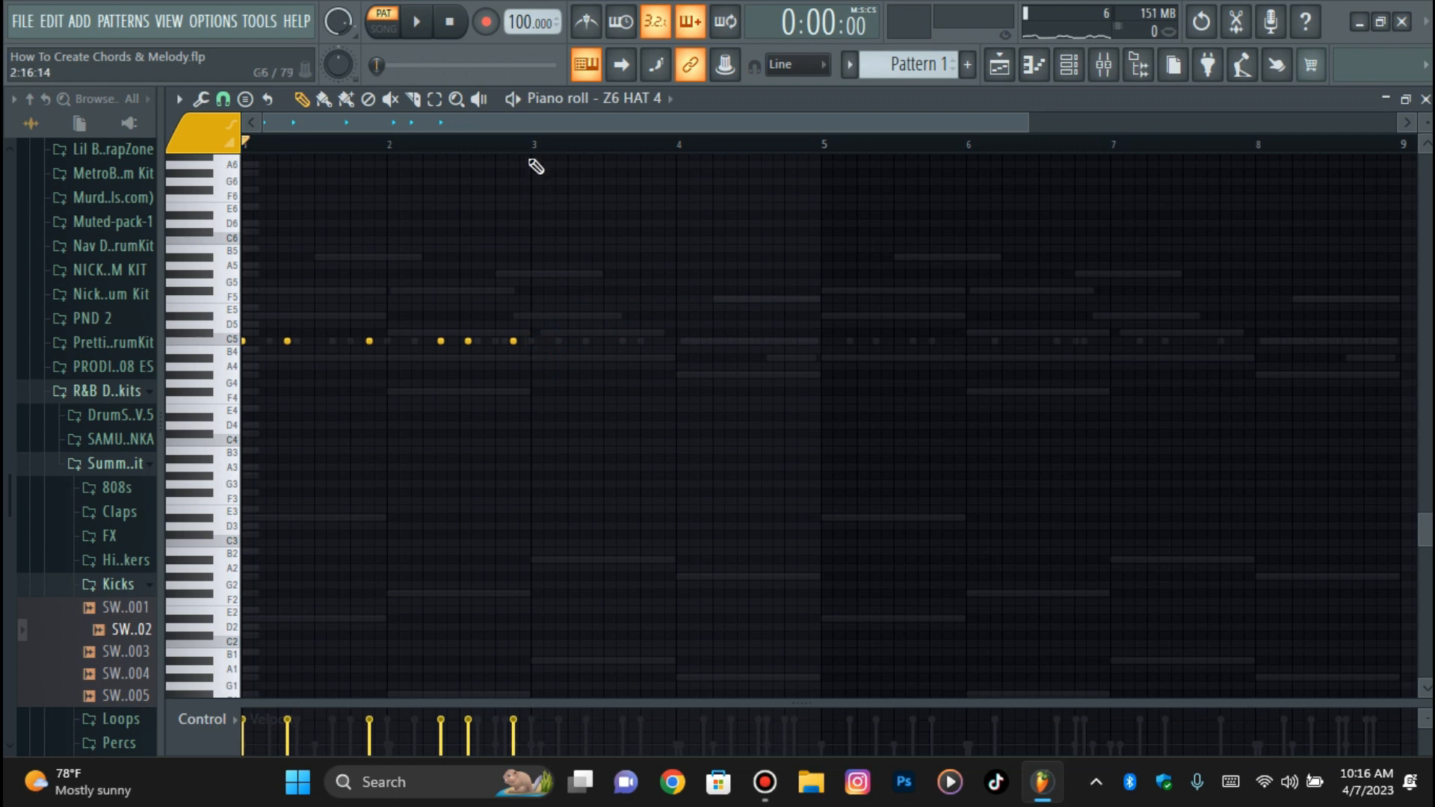
- Duplicate the first two bars of Z6 HAT 4 notes three times to fill eight bars
{"action": "left_click_drag", "start_coordinate": [532, 148], "coordinate": [77, 205]}
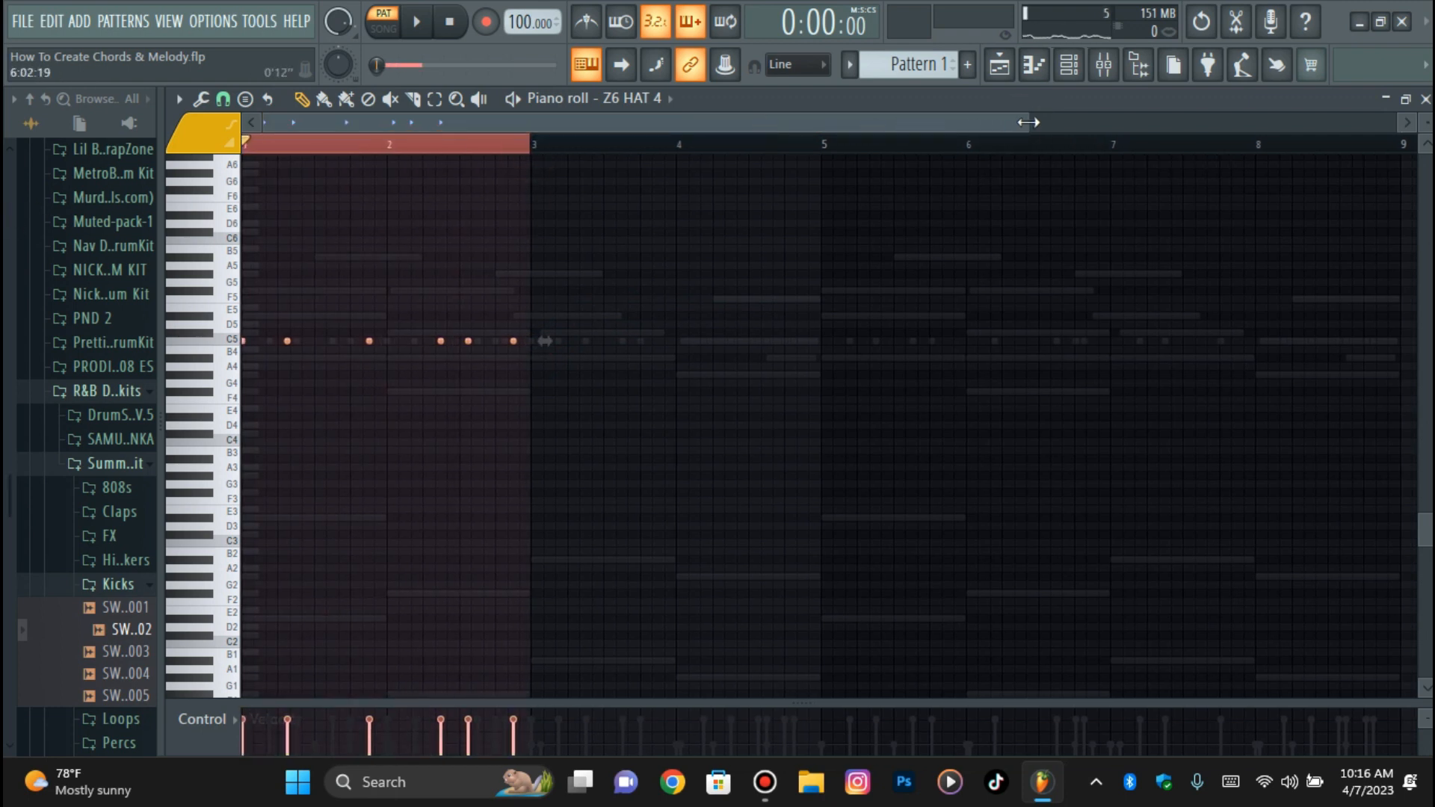
{"action": "left_click_drag", "start_coordinate": [1029, 122], "coordinate": [552, 124]}
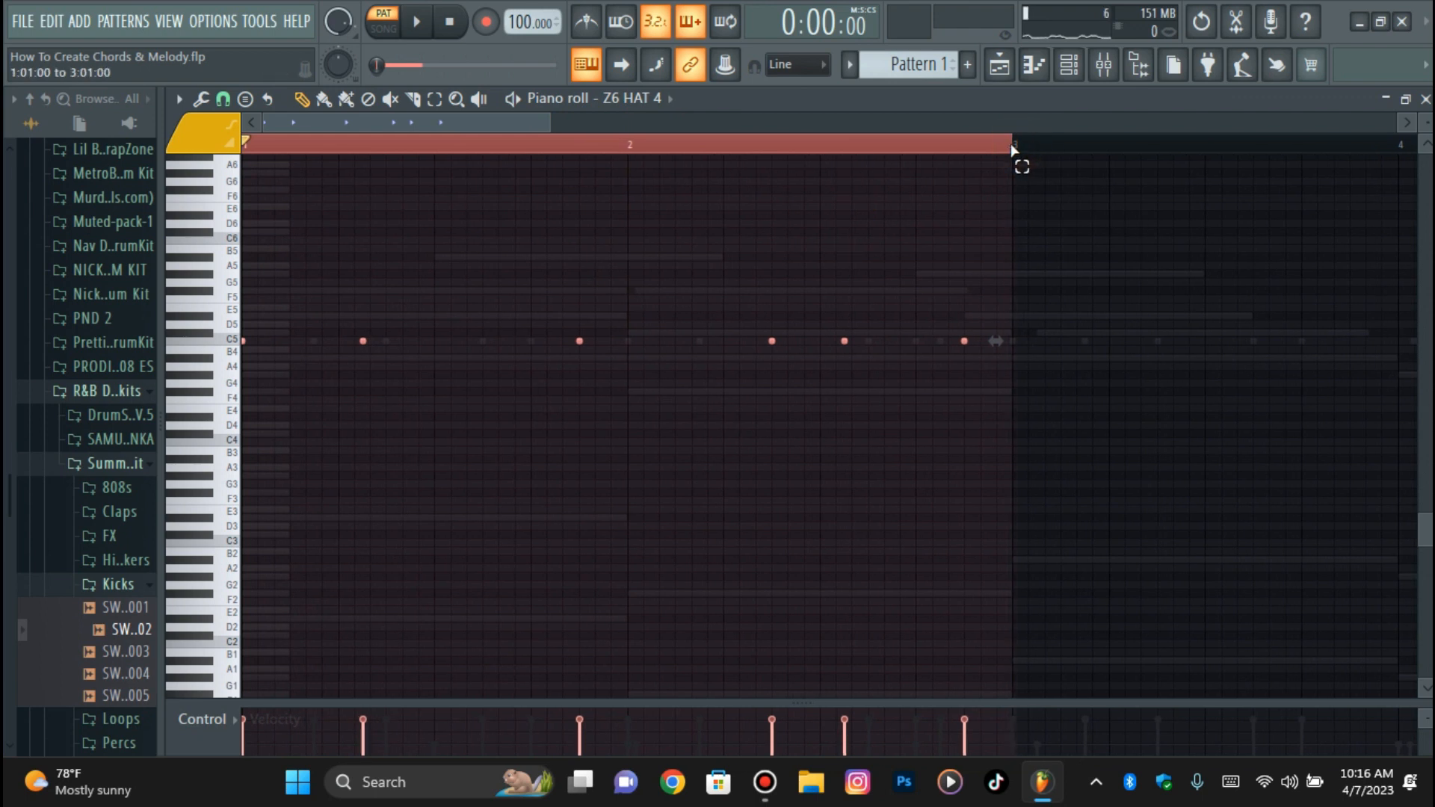
{"action": "key", "text": "ctrl+b"}
{"action": "key", "text": "ctrl+b"}
{"action": "key", "text": "ctrl+b"}
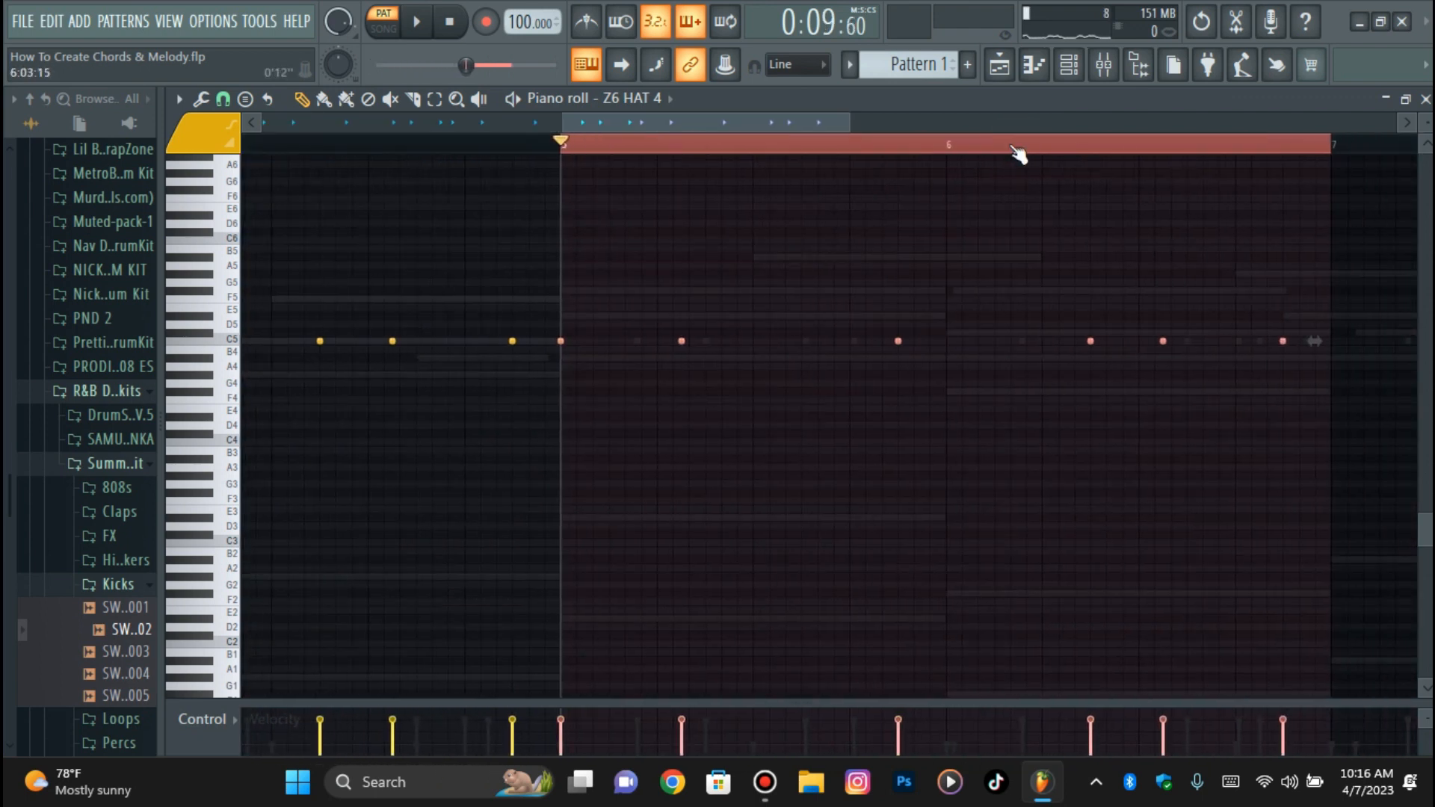
{"action": "key", "text": "ctrl+d"}
{"action": "double_click", "coordinate": [753, 122]}
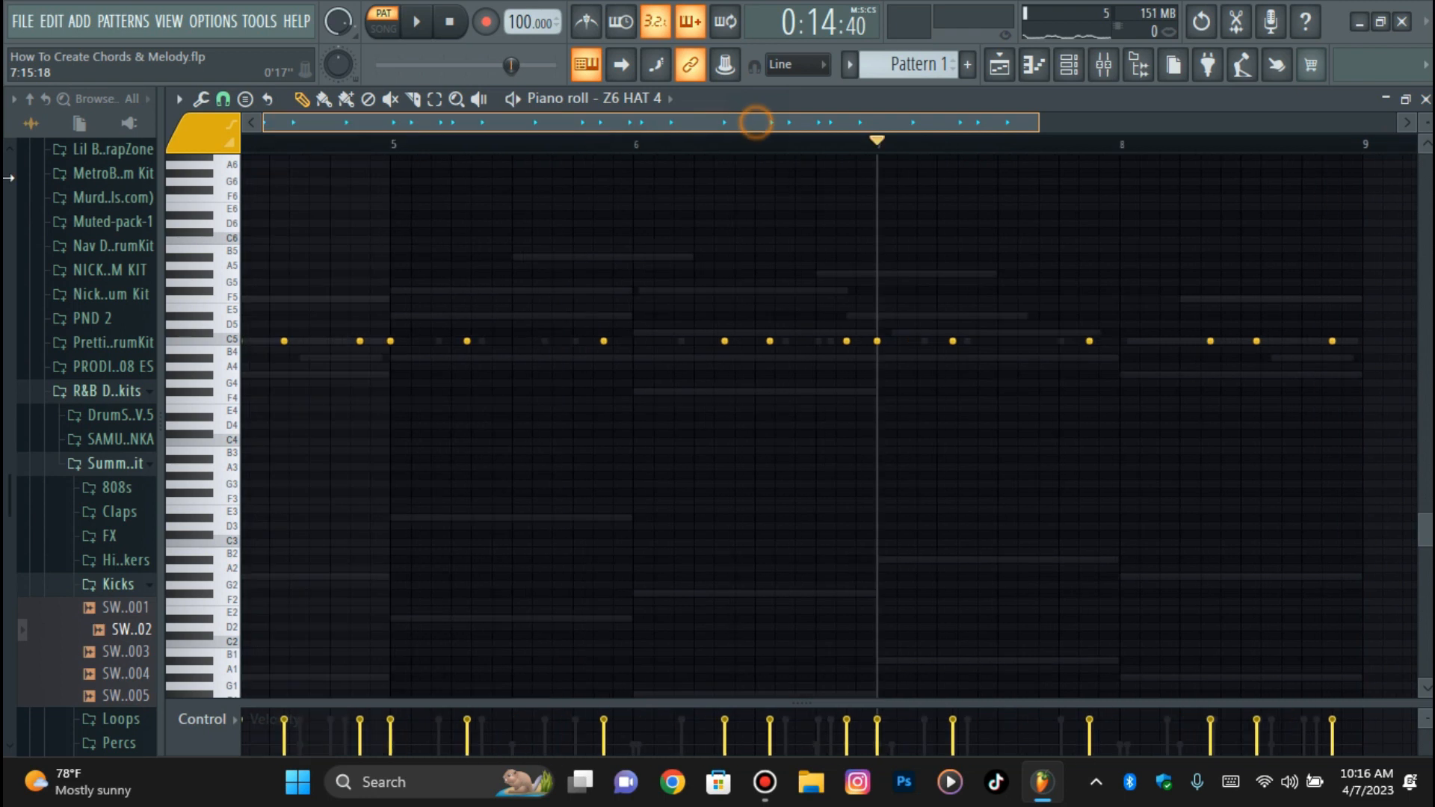
- Add SW Kick 002 hits on steps 1, 9, 12 and 15 of bar 4, clearing the trial hit on step 1 of bar 5
{"action": "left_click", "coordinate": [1076, 75]}
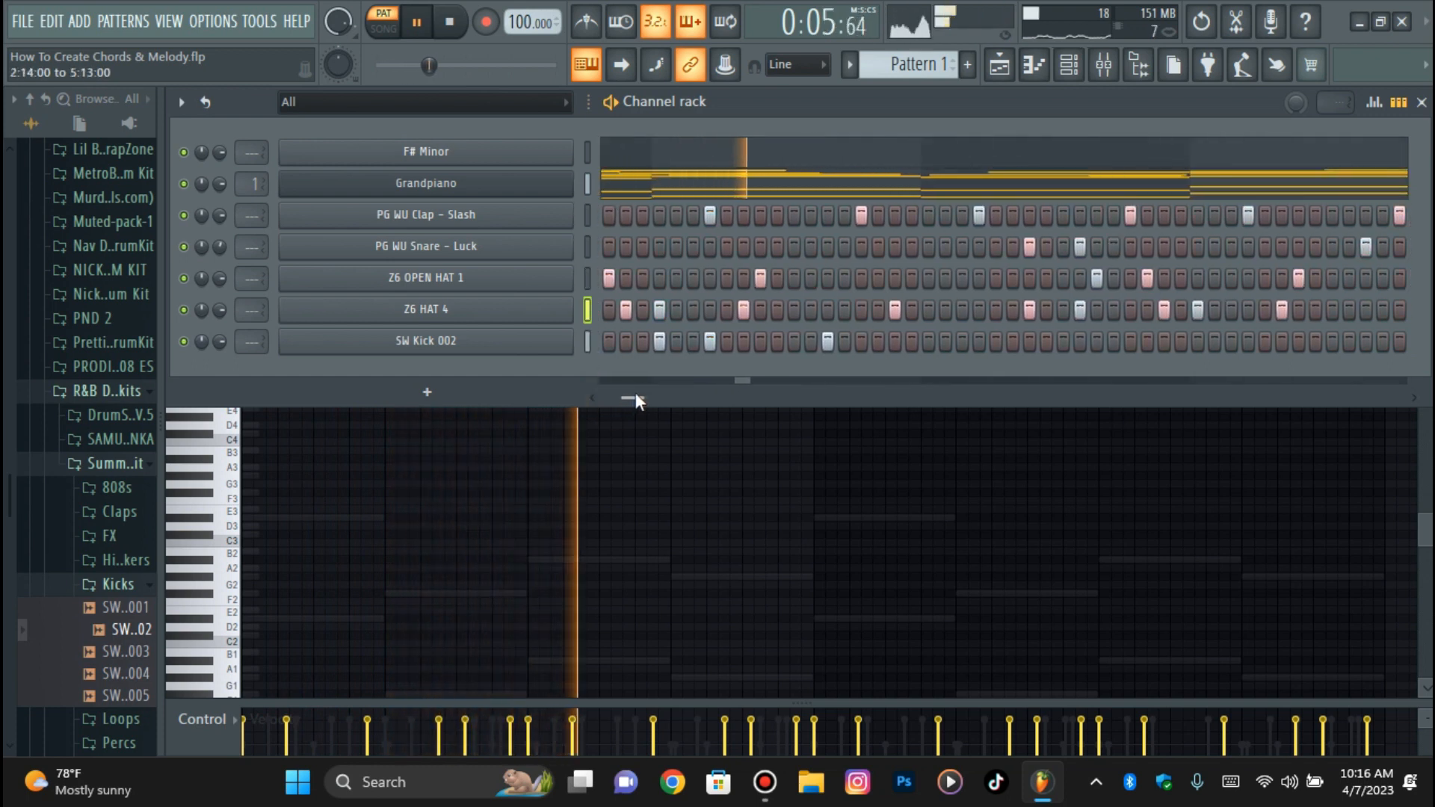
{"action": "left_click", "coordinate": [810, 340]}
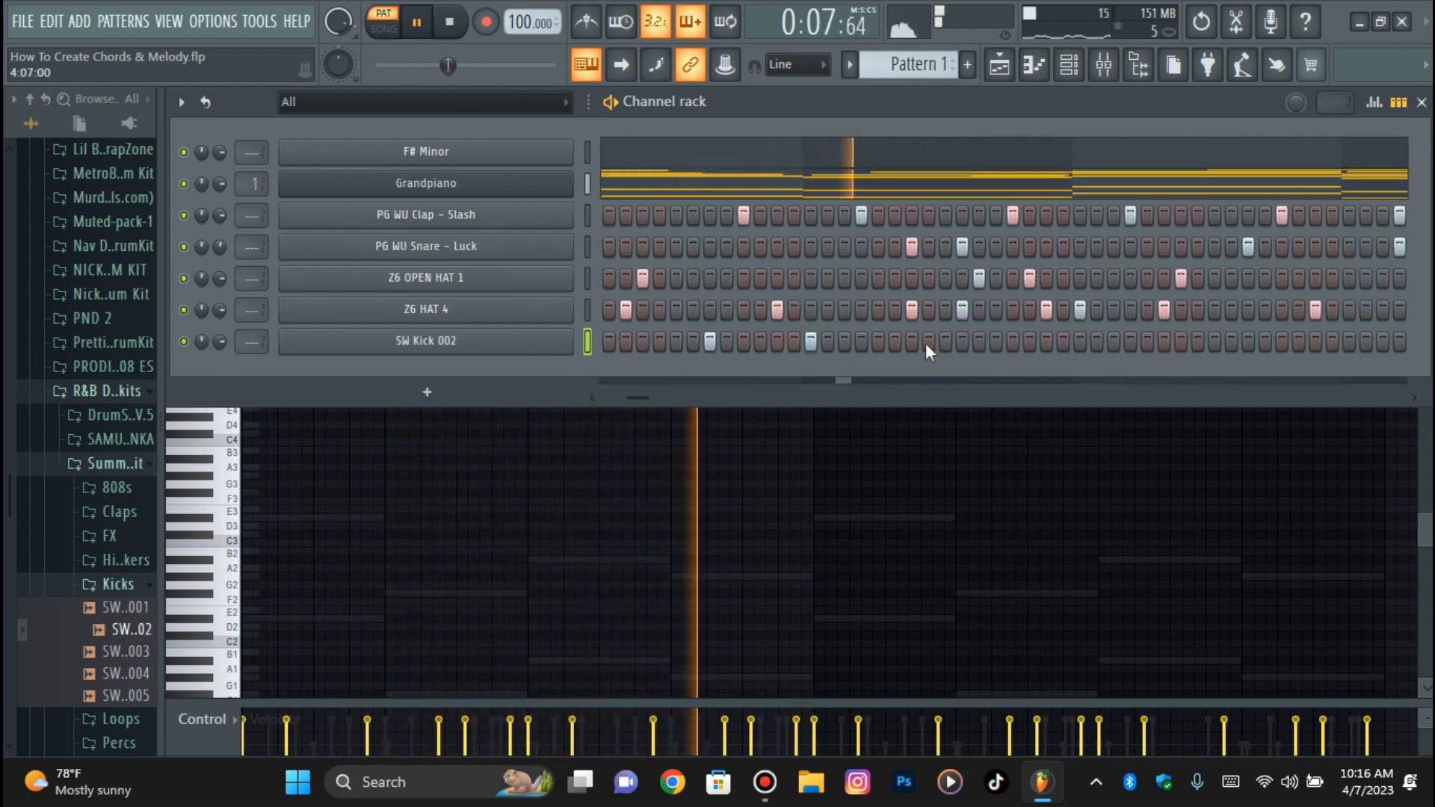
{"action": "left_click", "coordinate": [946, 341]}
{"action": "left_click", "coordinate": [995, 341]}
{"action": "left_click", "coordinate": [1079, 341]}
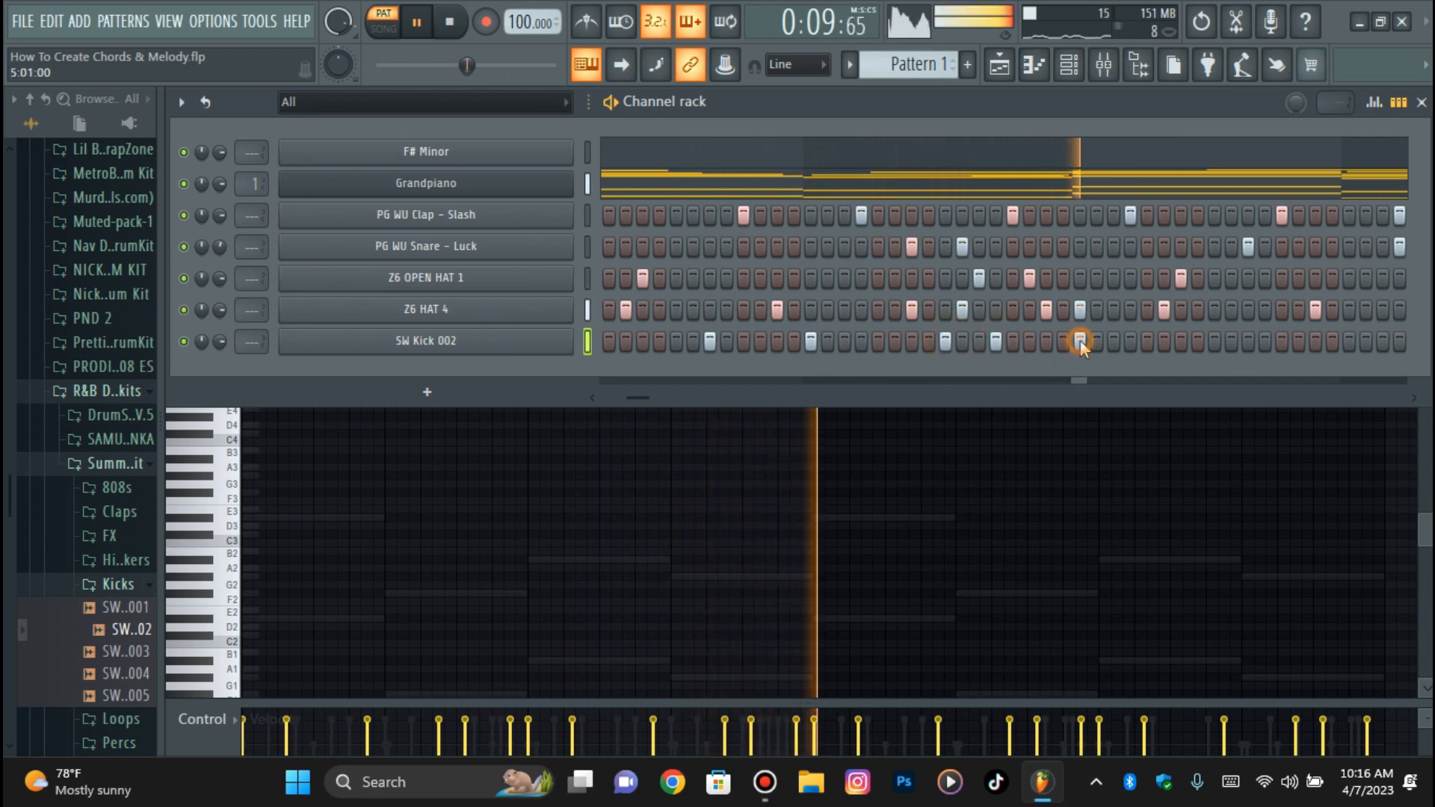
{"action": "key", "text": "space"}
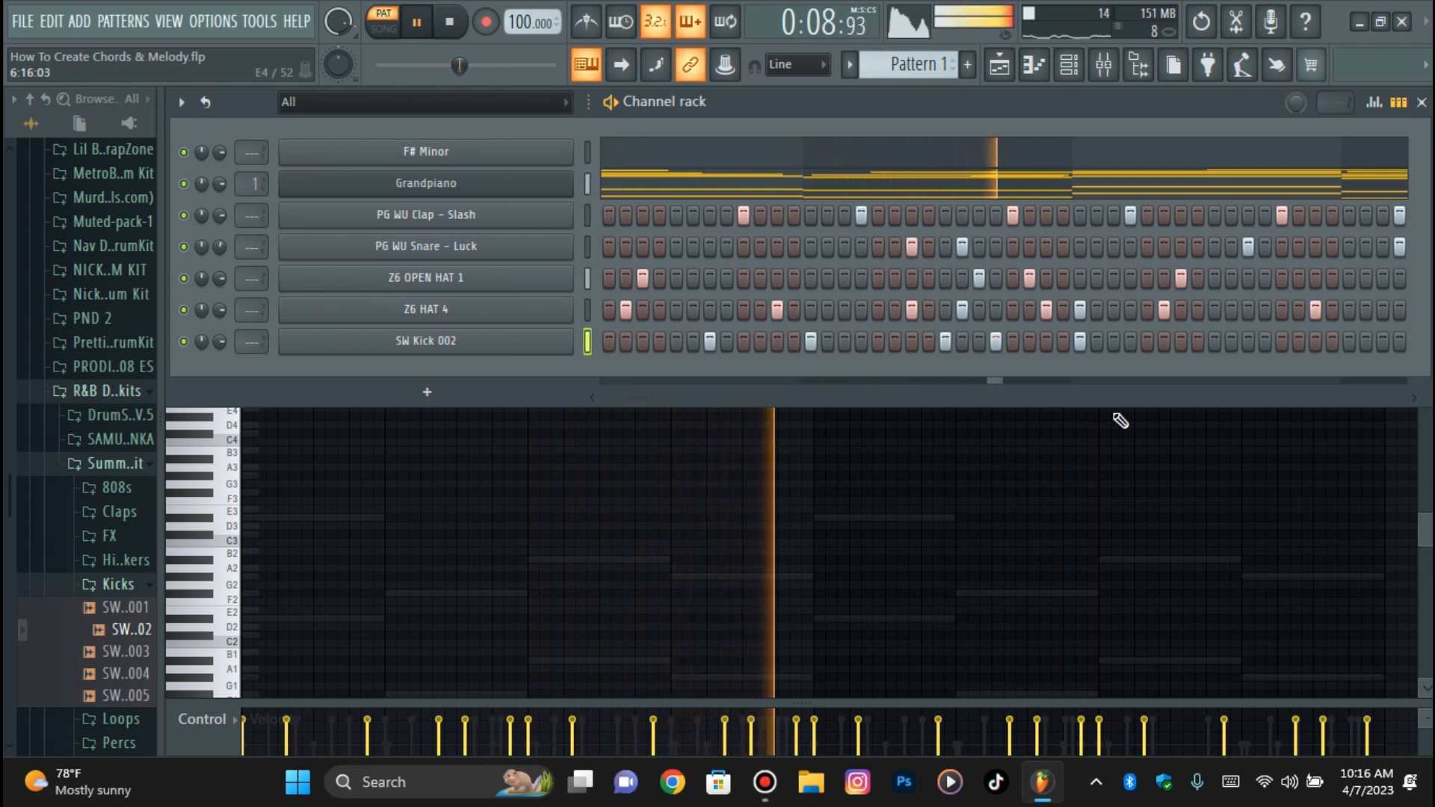
{"action": "left_click", "coordinate": [1045, 341]}
{"action": "left_click", "coordinate": [1077, 342]}
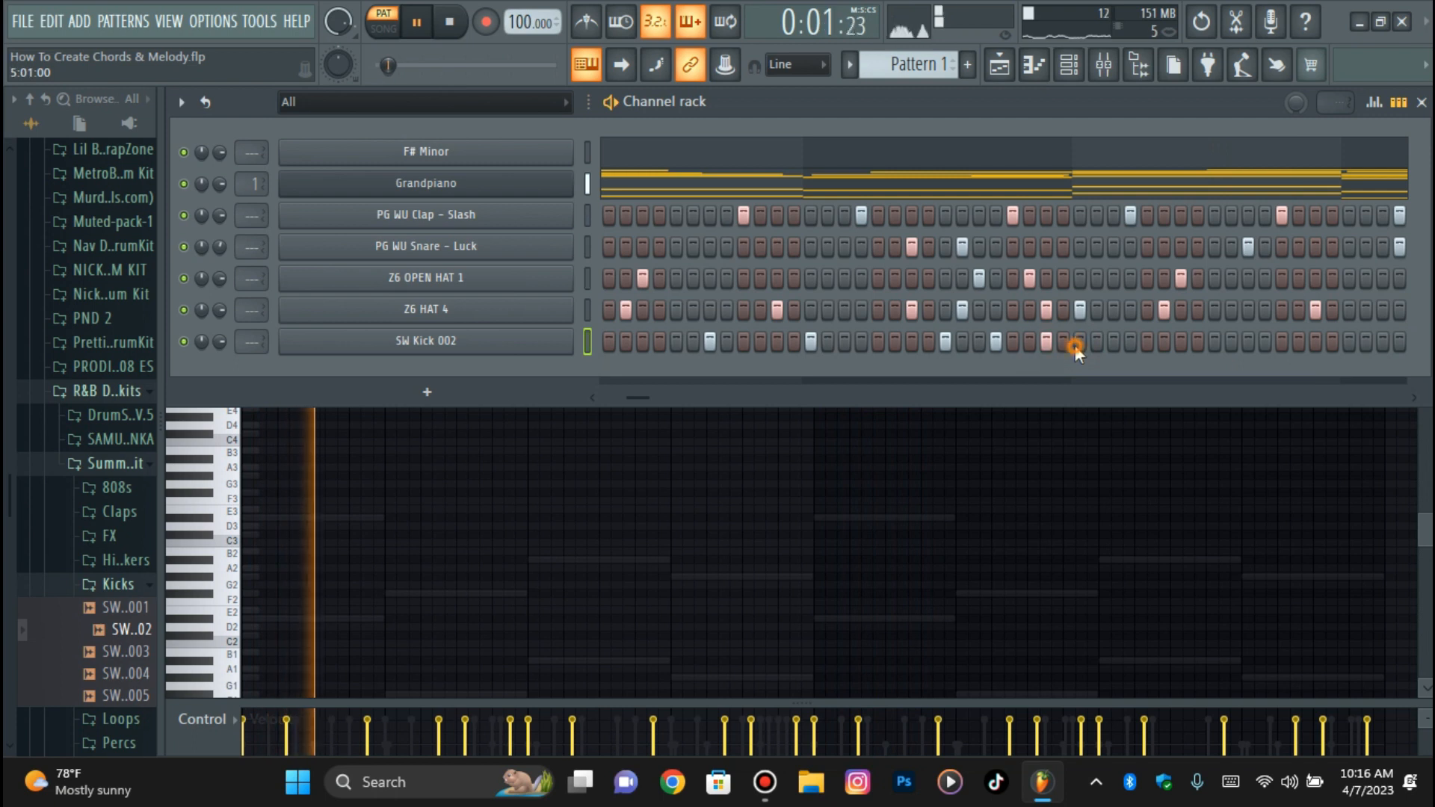
- Show SW Kick 002 in the piano roll, duplicate its first four bars into bars 5 to 8, and quantize the notes
{"action": "right_click", "coordinate": [570, 338]}
{"action": "left_click", "coordinate": [608, 334]}
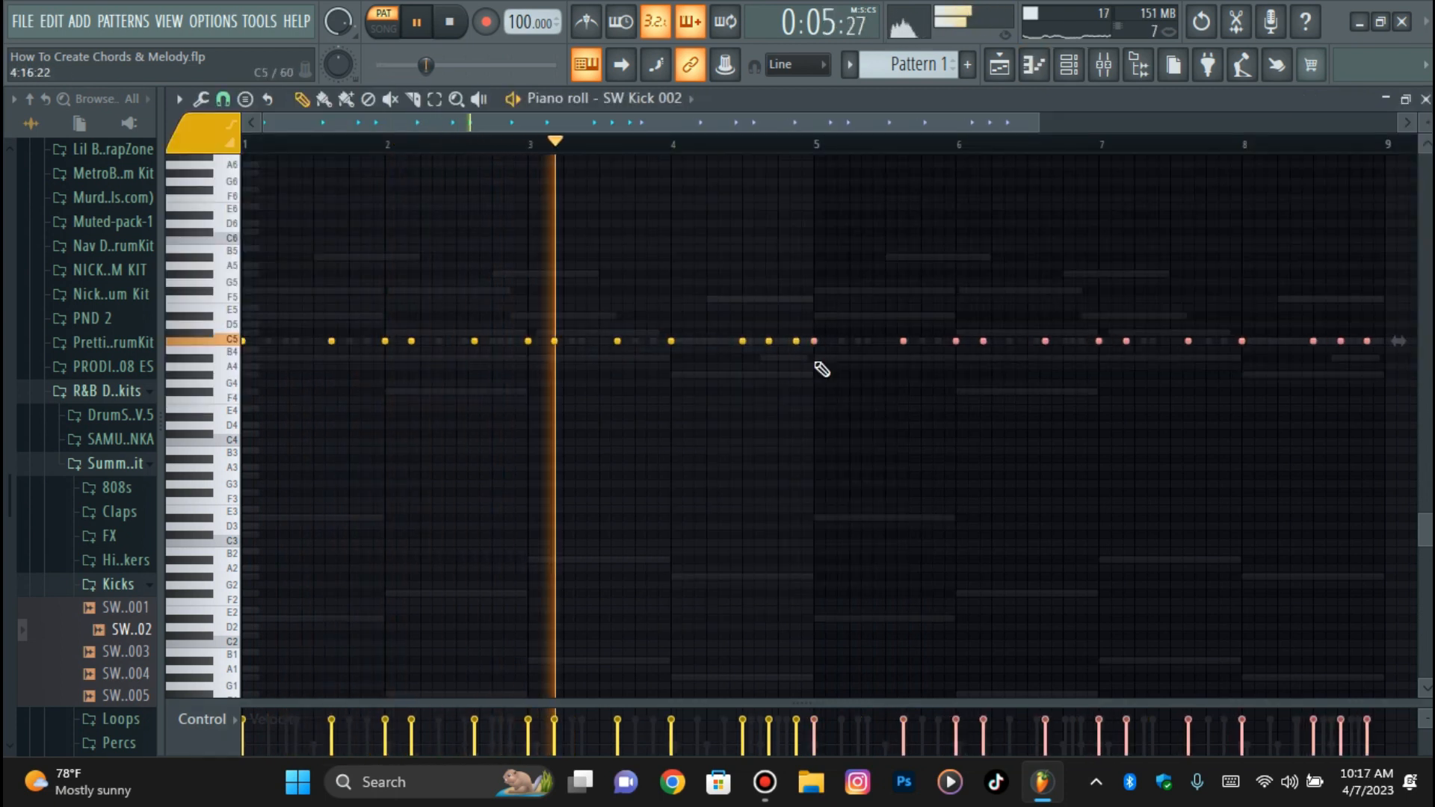
{"action": "key", "text": "alt+q"}
{"action": "key", "text": "Return"}
{"action": "left_click", "coordinate": [846, 468], "text": "ctrl"}
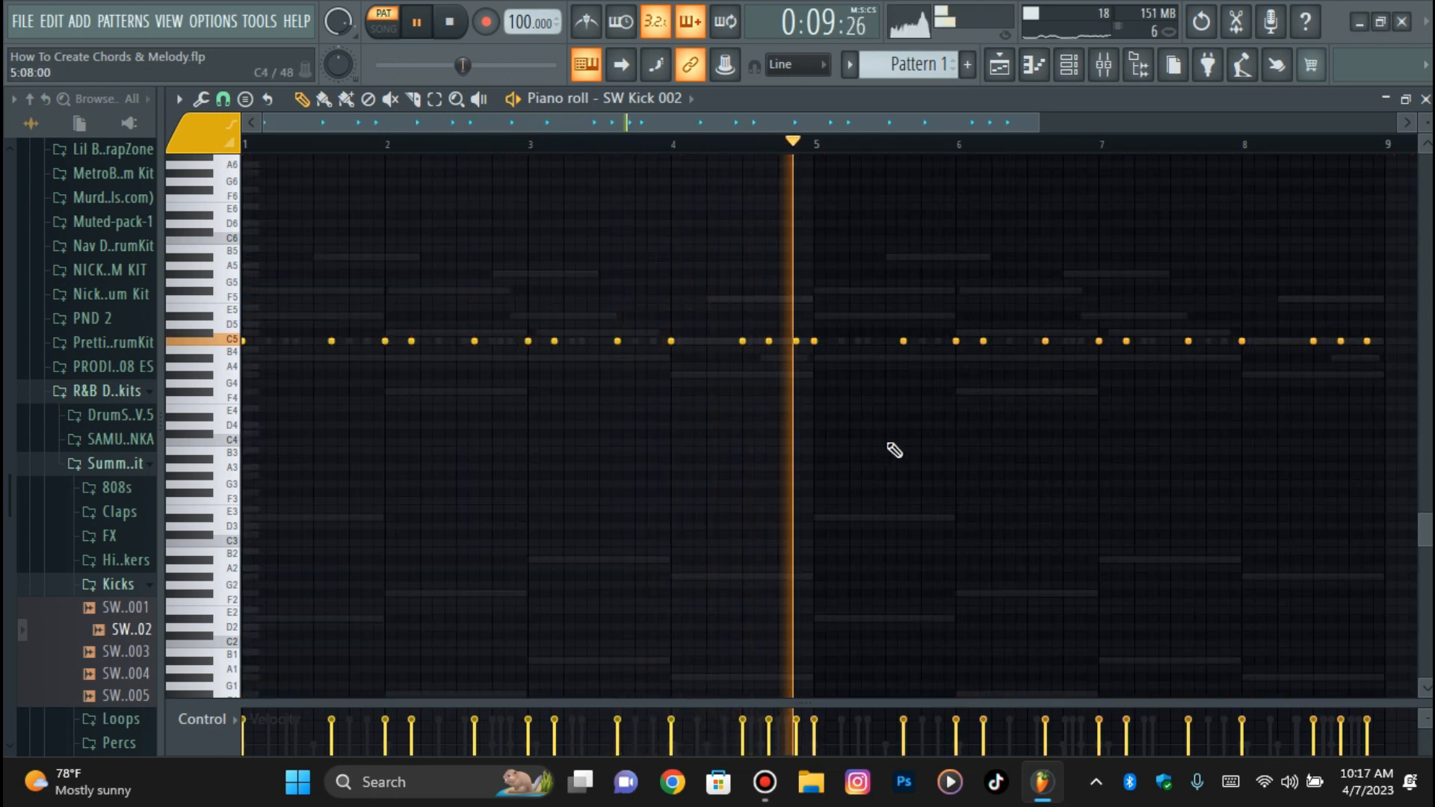
- Dismiss the quantizer and delete the last SW Kick 002 note, on step 15 of bar 8
{"action": "key", "text": "F6"}
{"action": "left_click", "coordinate": [1281, 438]}
{"action": "key", "text": "alt+q"}
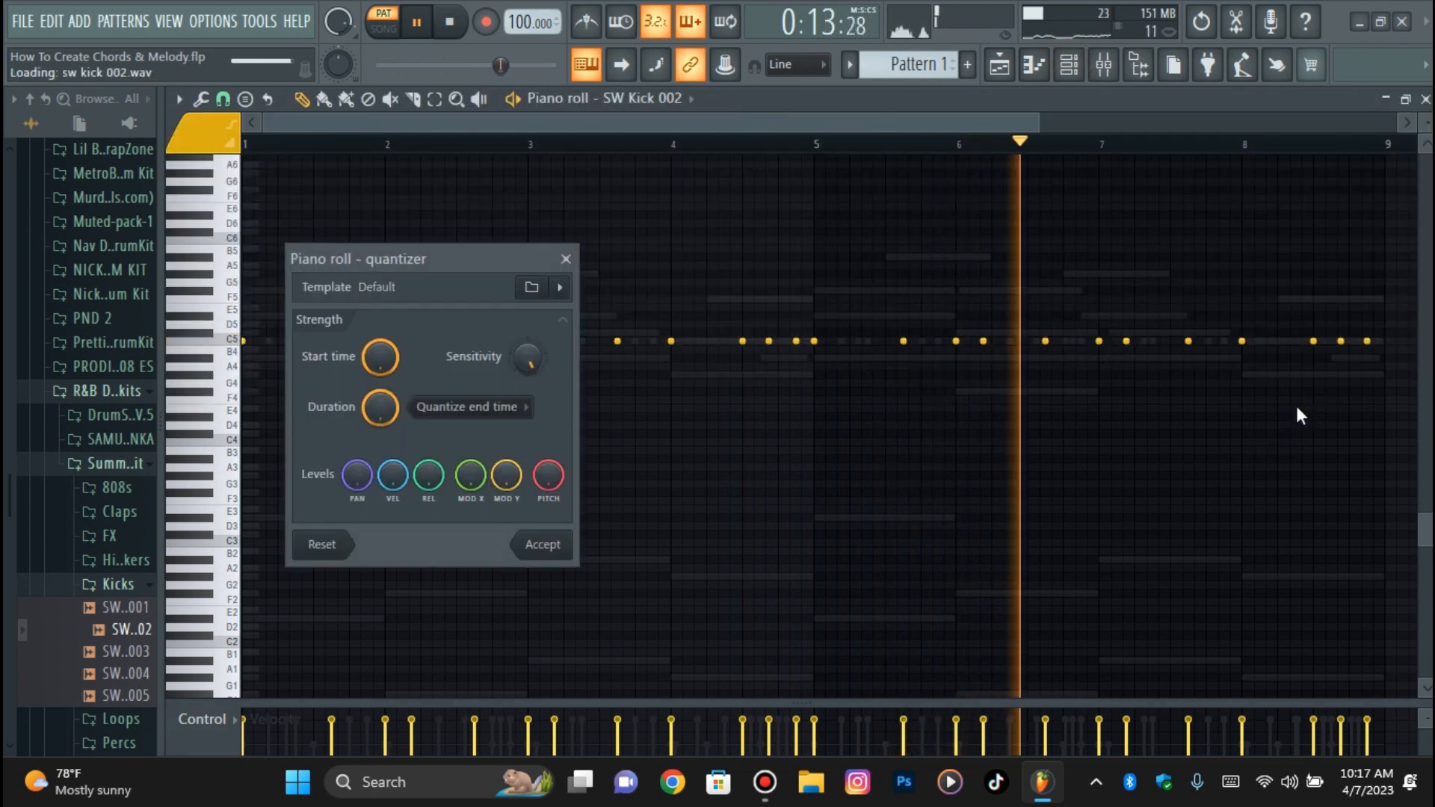
{"action": "key", "text": "Escape"}
{"action": "right_click", "coordinate": [1367, 341]}
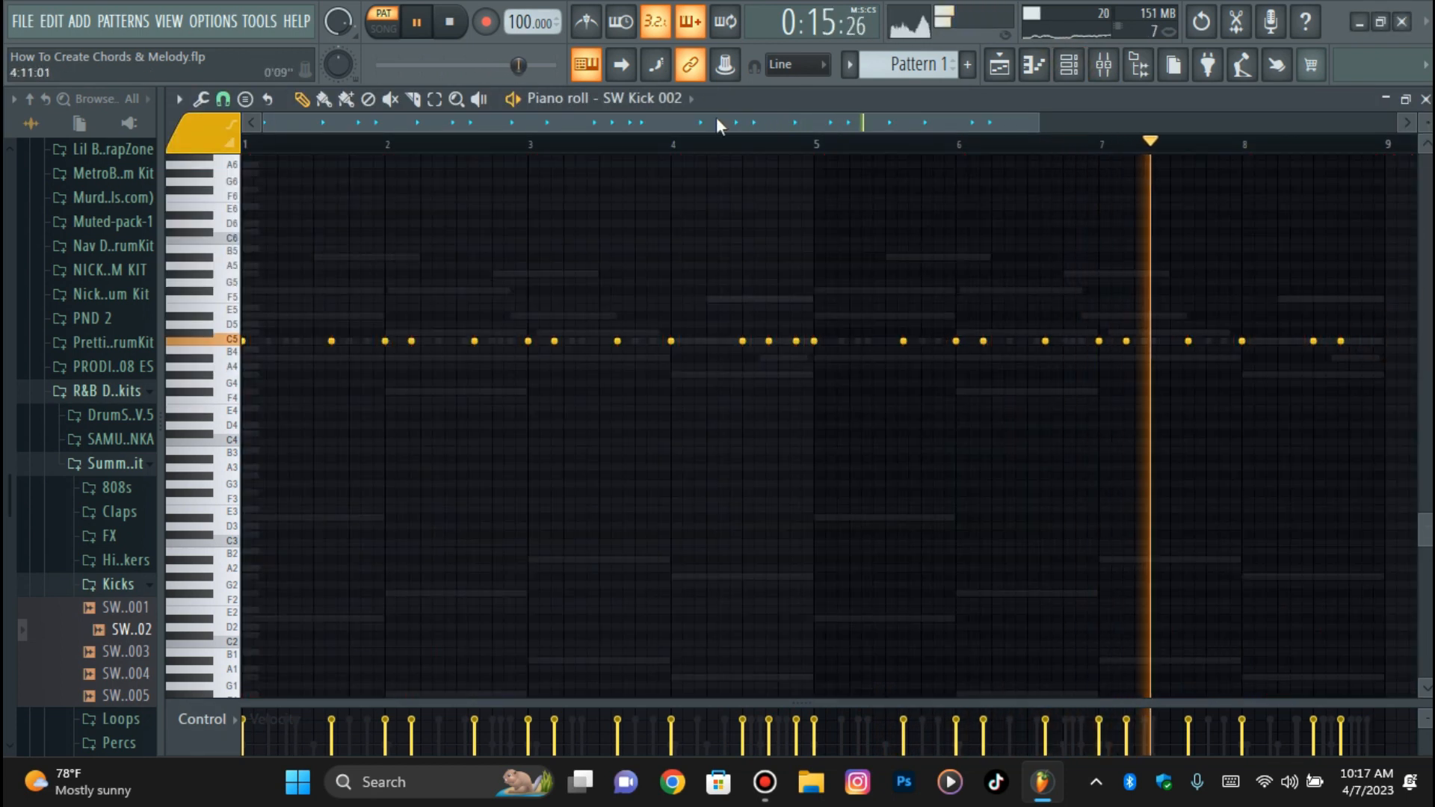
- Show PG WU Clap - Slash in the piano roll and quantize its notes with the default settings
{"action": "left_click", "coordinate": [643, 98]}
{"action": "left_click", "coordinate": [658, 182]}
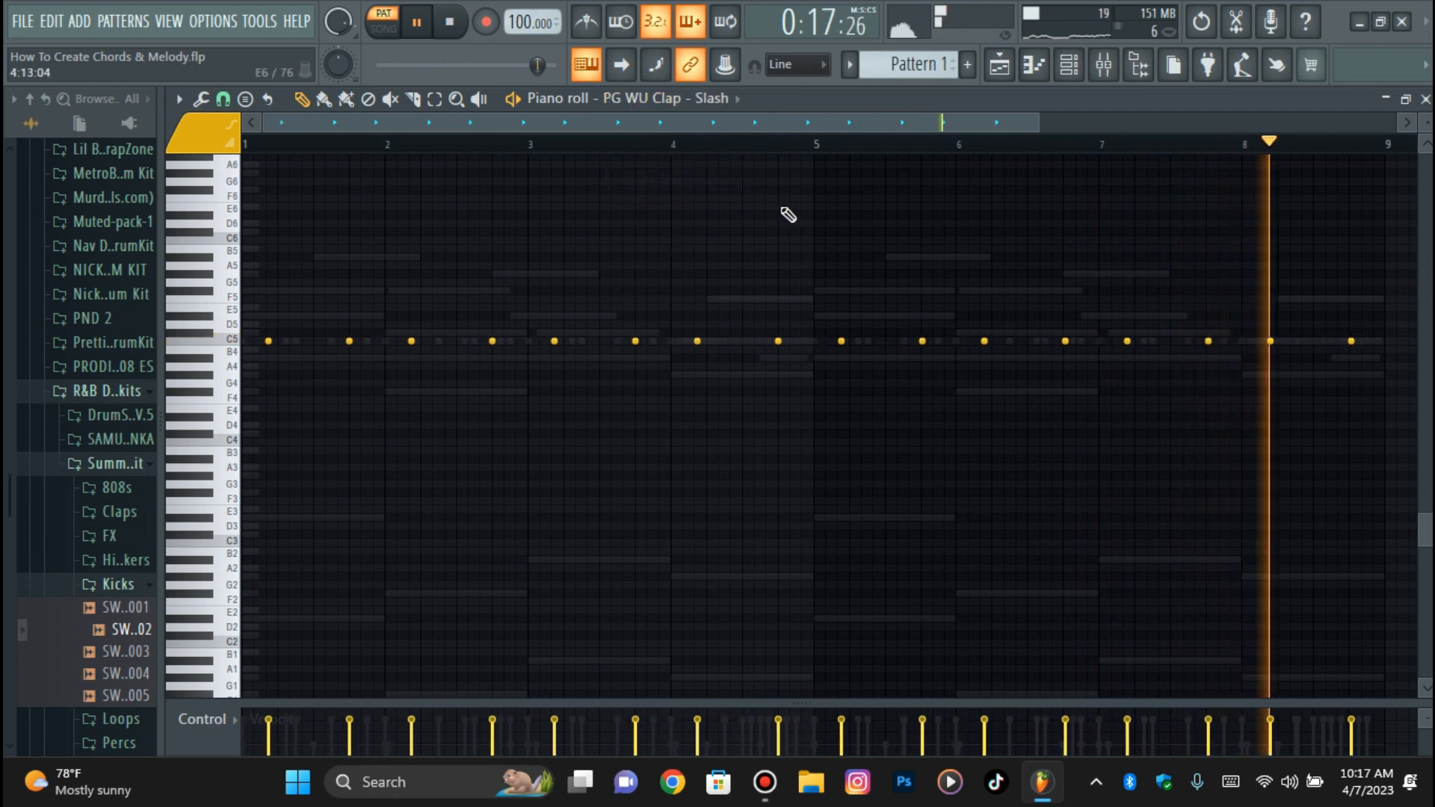
{"action": "key", "text": "alt+q"}
{"action": "key", "text": "Return"}
- Switch the piano roll to PG WU Snare - Luck and quantize its notes with the default settings
{"action": "left_click", "coordinate": [711, 100]}
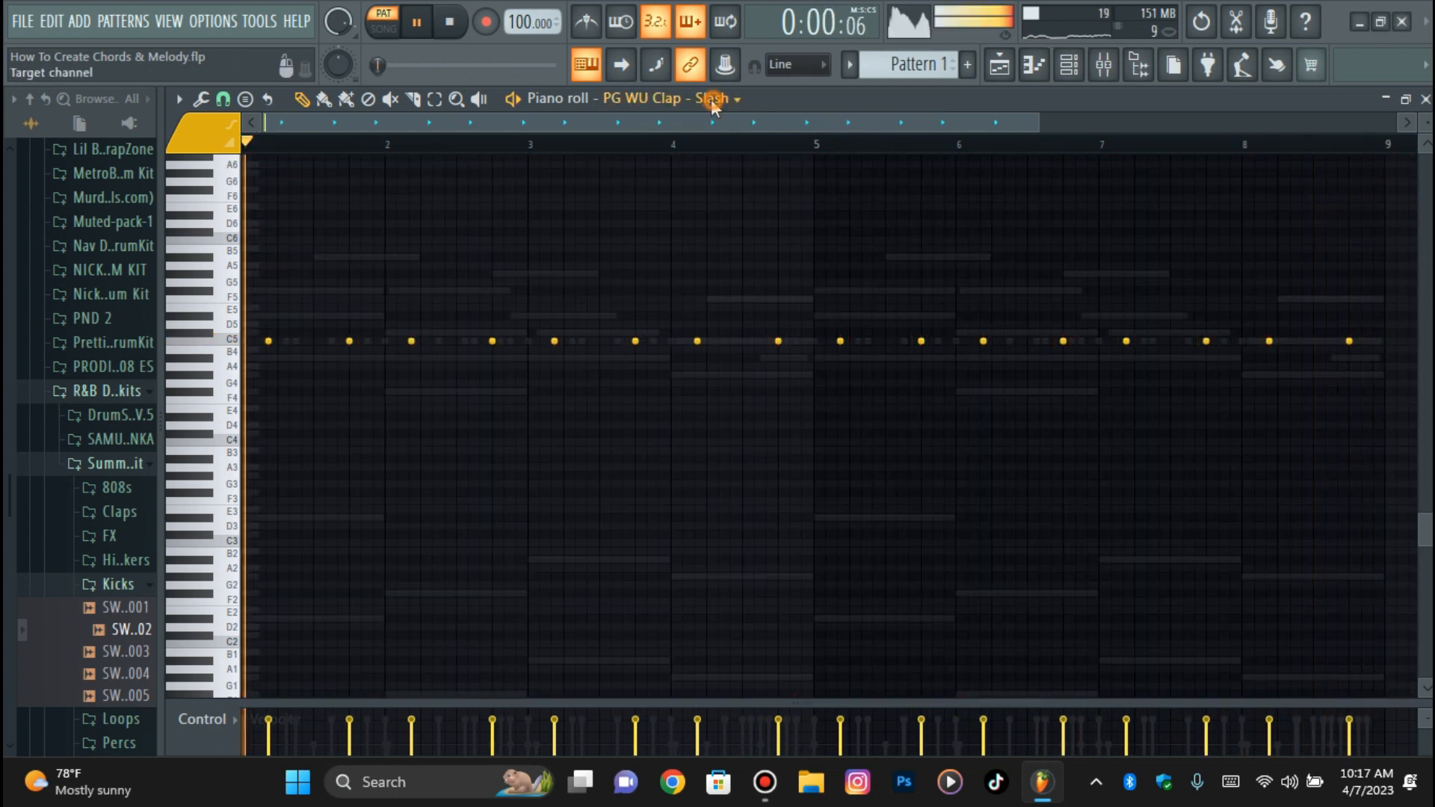
{"action": "left_click", "coordinate": [705, 202]}
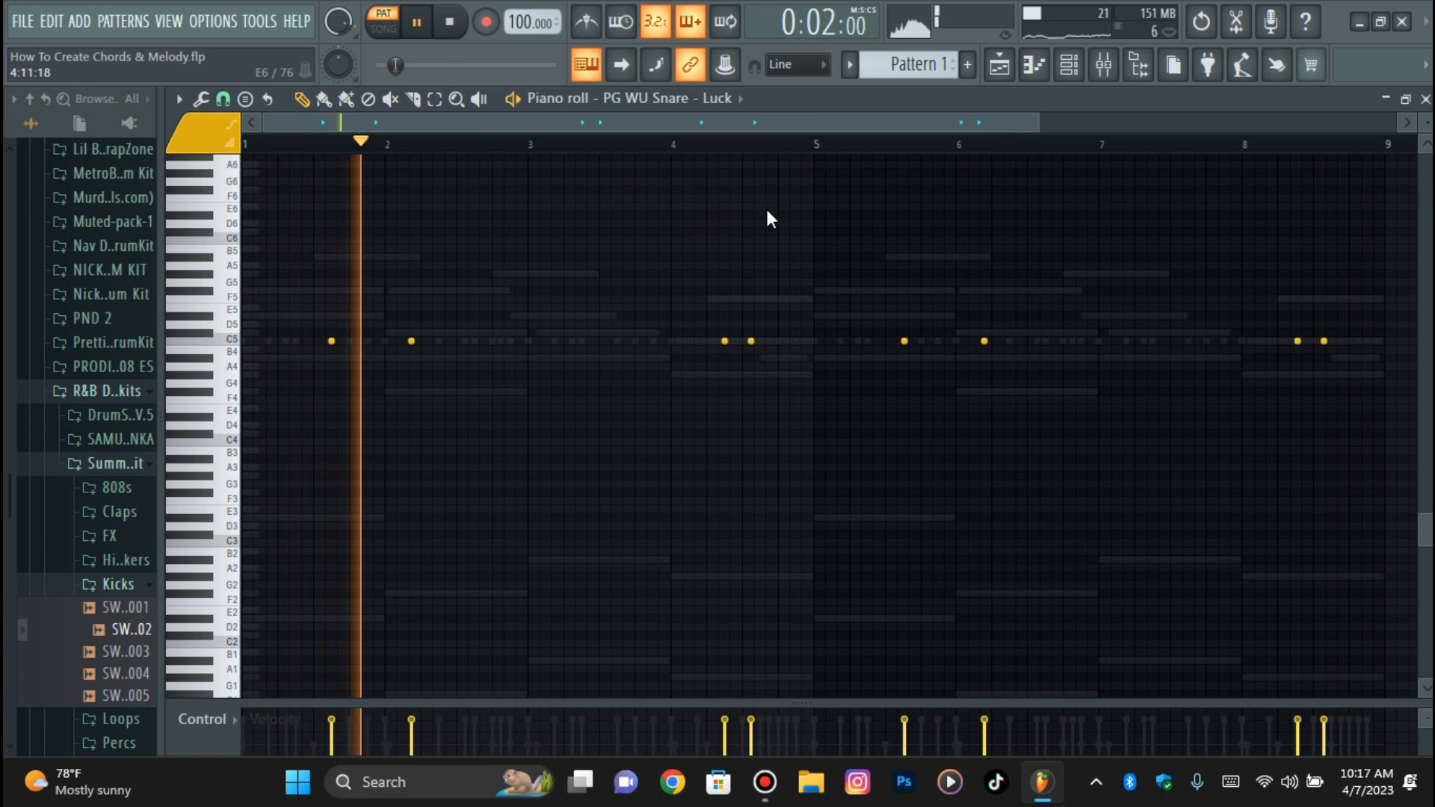
{"action": "key", "text": "alt+q"}
{"action": "key", "text": "Return"}
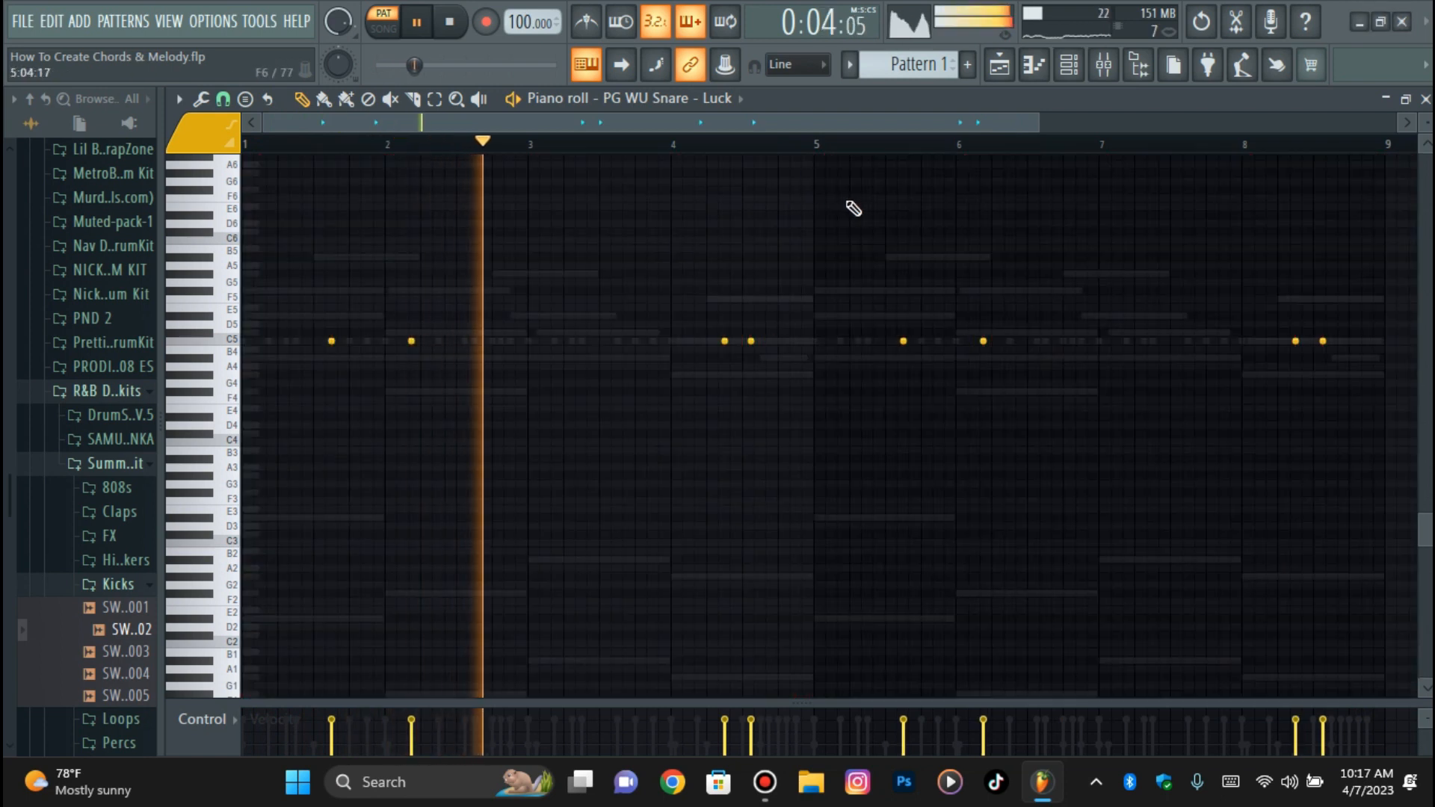
- Switch the piano roll to Z6 OPEN HAT 1 and run the quantizer on its notes
{"action": "left_click", "coordinate": [718, 98]}
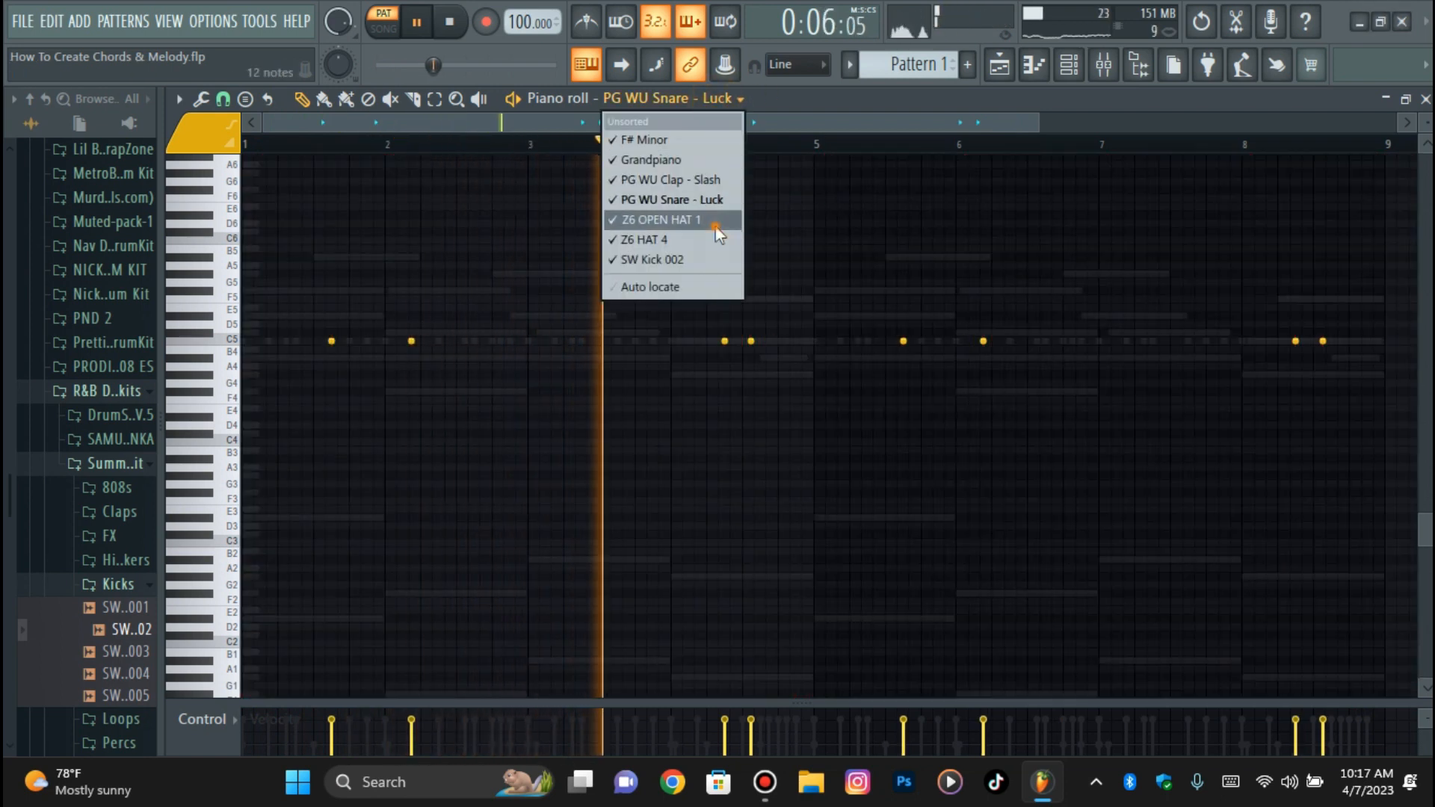
{"action": "left_click", "coordinate": [715, 223]}
{"action": "key", "text": "alt+q"}
{"action": "key", "text": "Escape"}
- Show Z6 HAT 4 in the piano roll and run the quantizer on its notes
{"action": "left_click", "coordinate": [710, 99]}
{"action": "left_click", "coordinate": [694, 234]}
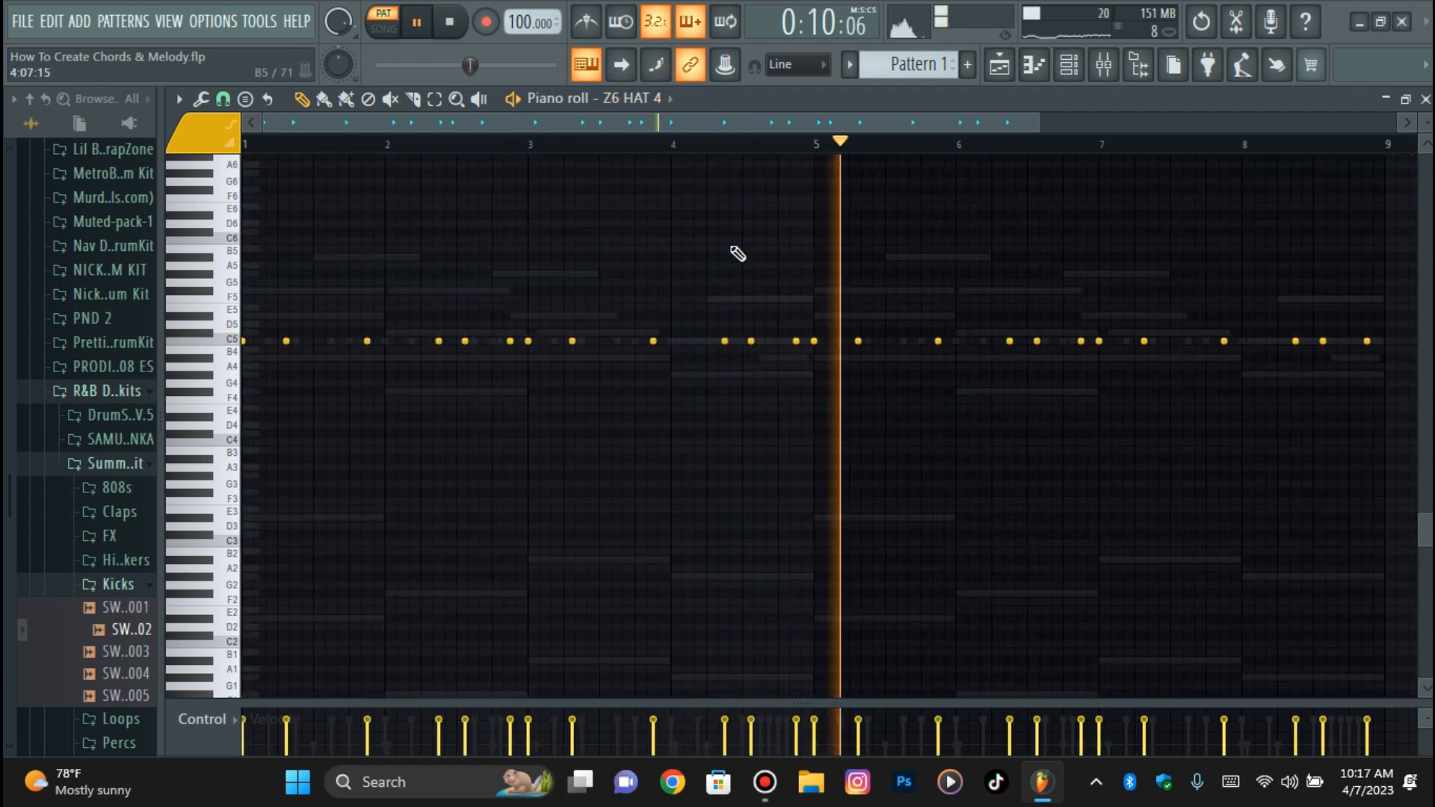
{"action": "key", "text": "alt+q"}
{"action": "key", "text": "Escape"}
- Return to the channel rack, select the Grandpiano channel, dismiss its plugin window, and show its notes in the piano roll
{"action": "left_click", "coordinate": [644, 98]}
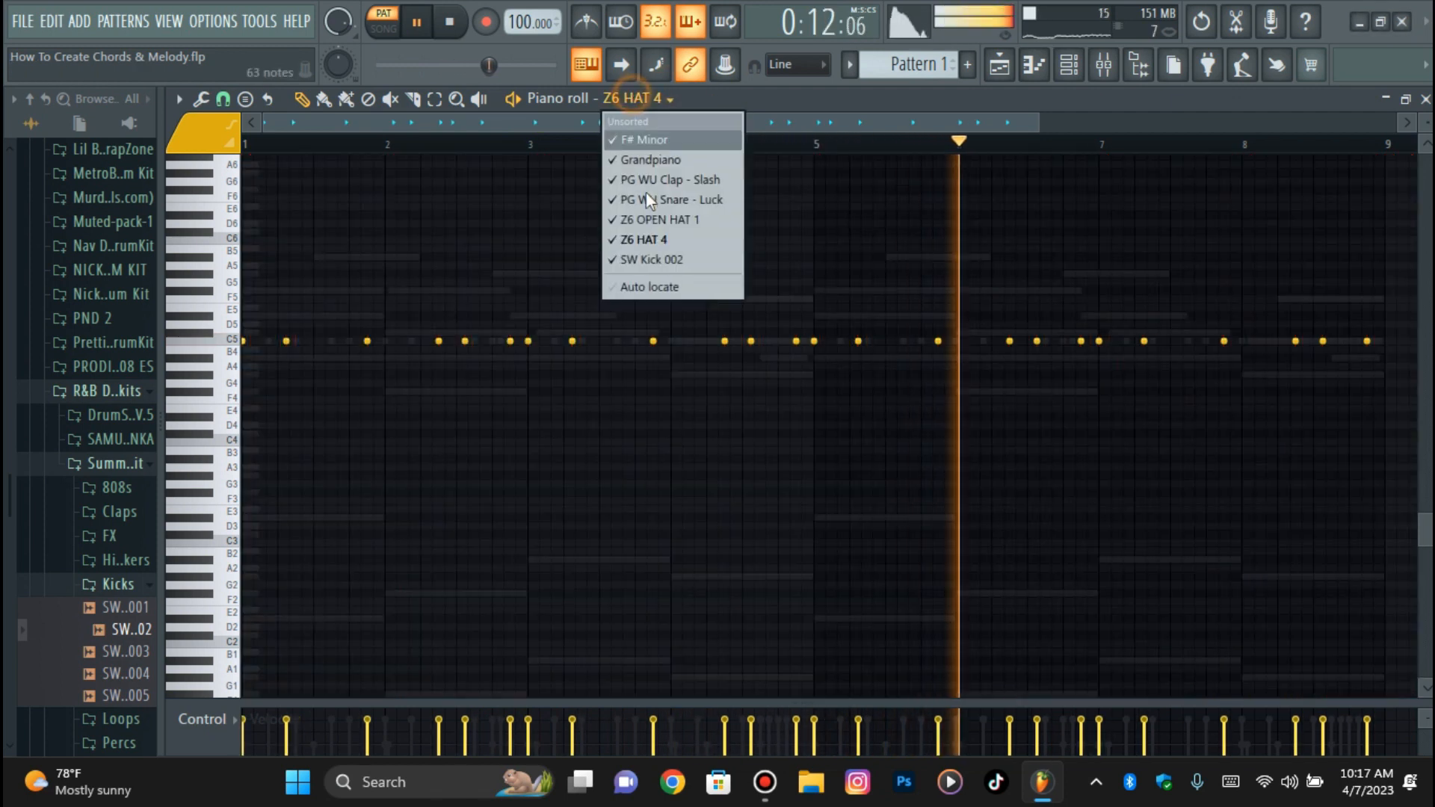
{"action": "left_click", "coordinate": [666, 254]}
{"action": "left_click", "coordinate": [1067, 67]}
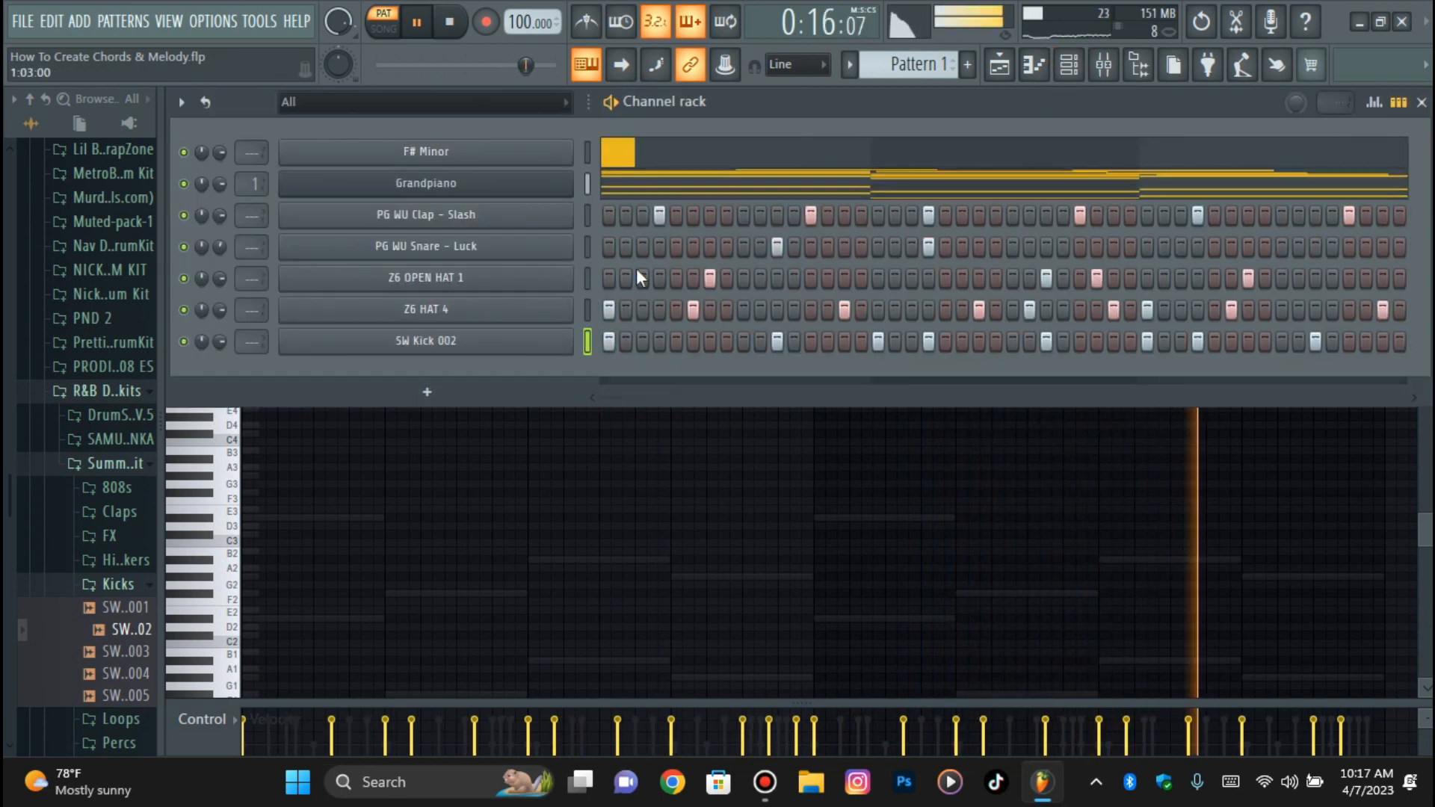
{"action": "left_click", "coordinate": [487, 194]}
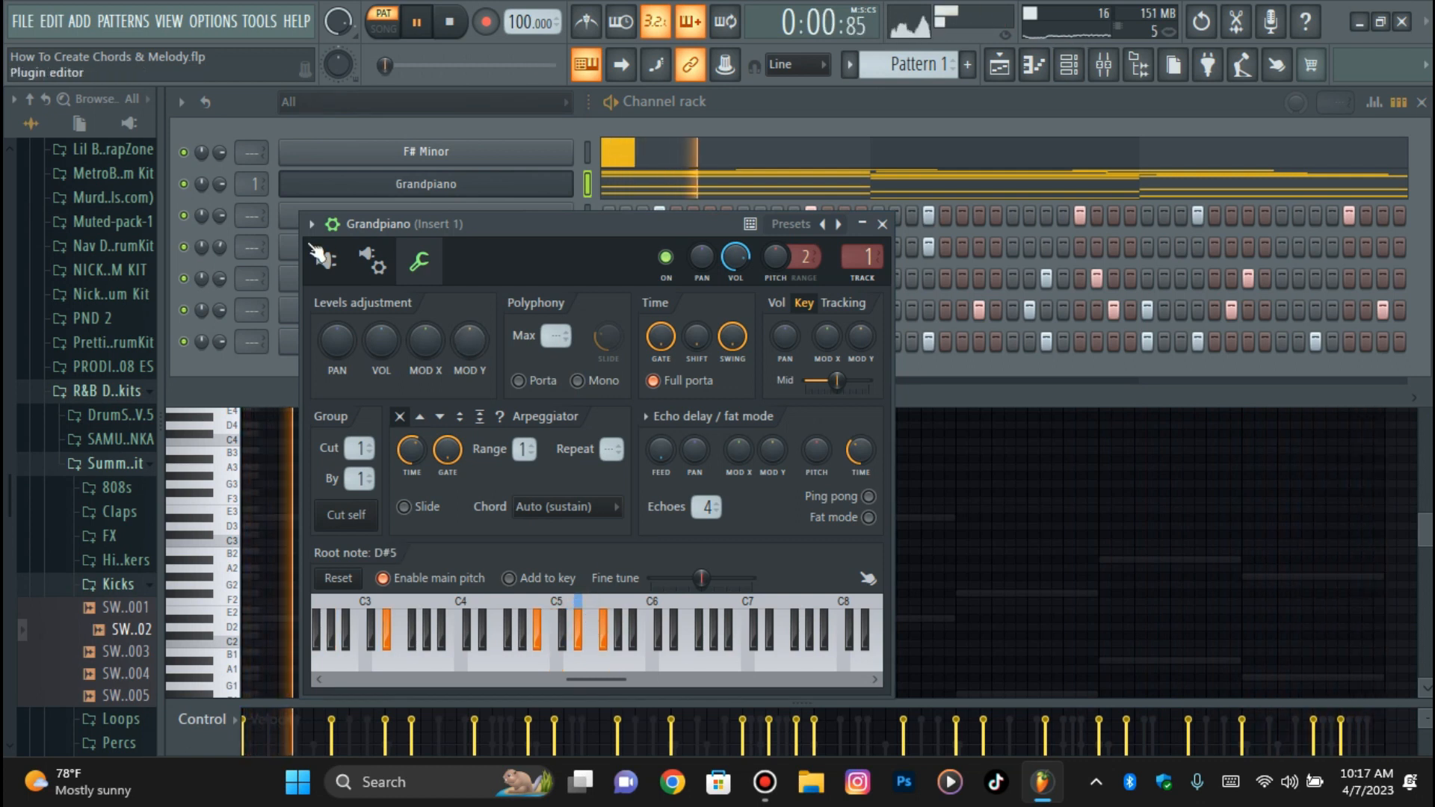
{"action": "left_click", "coordinate": [334, 226]}
{"action": "left_click", "coordinate": [369, 187]}
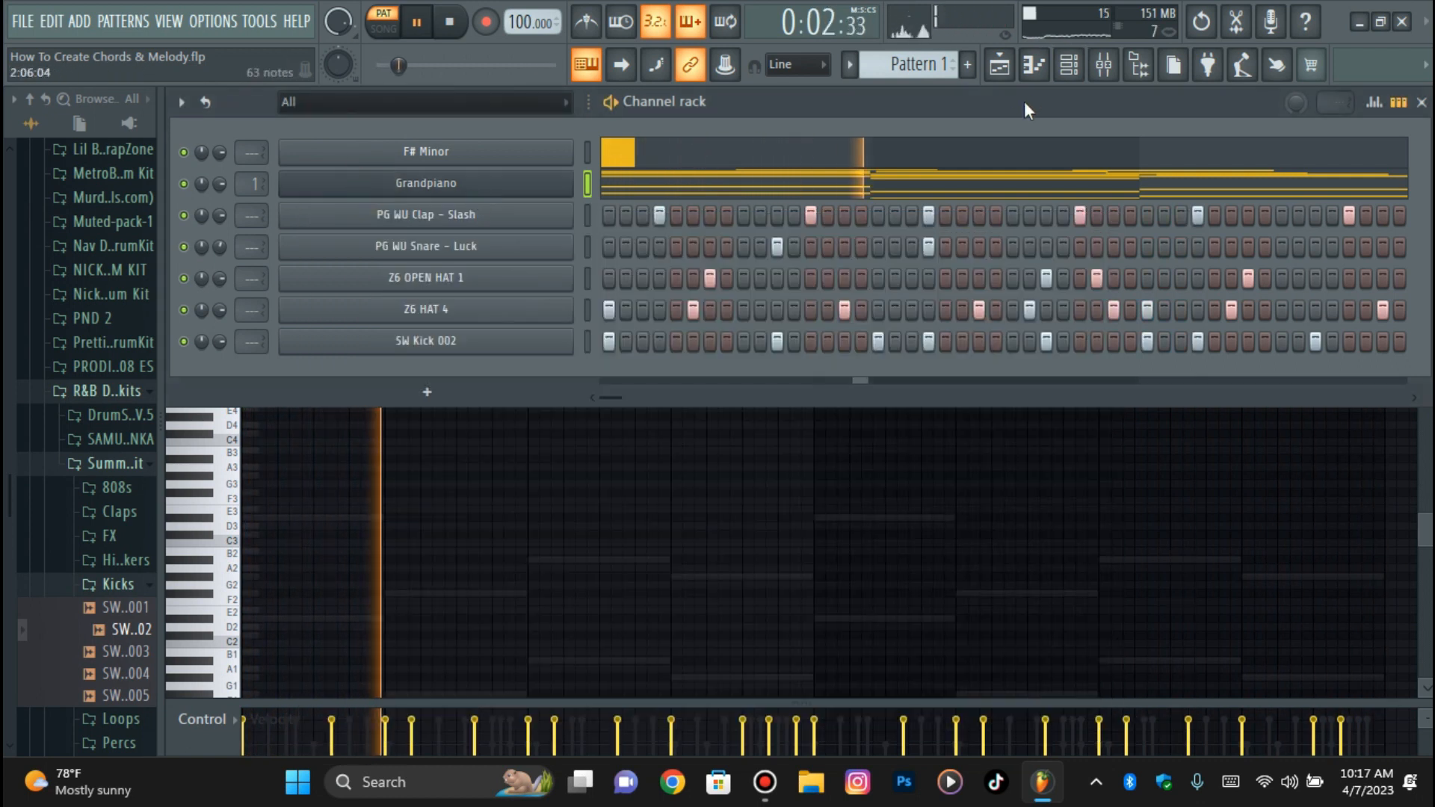
{"action": "left_click", "coordinate": [1048, 68]}
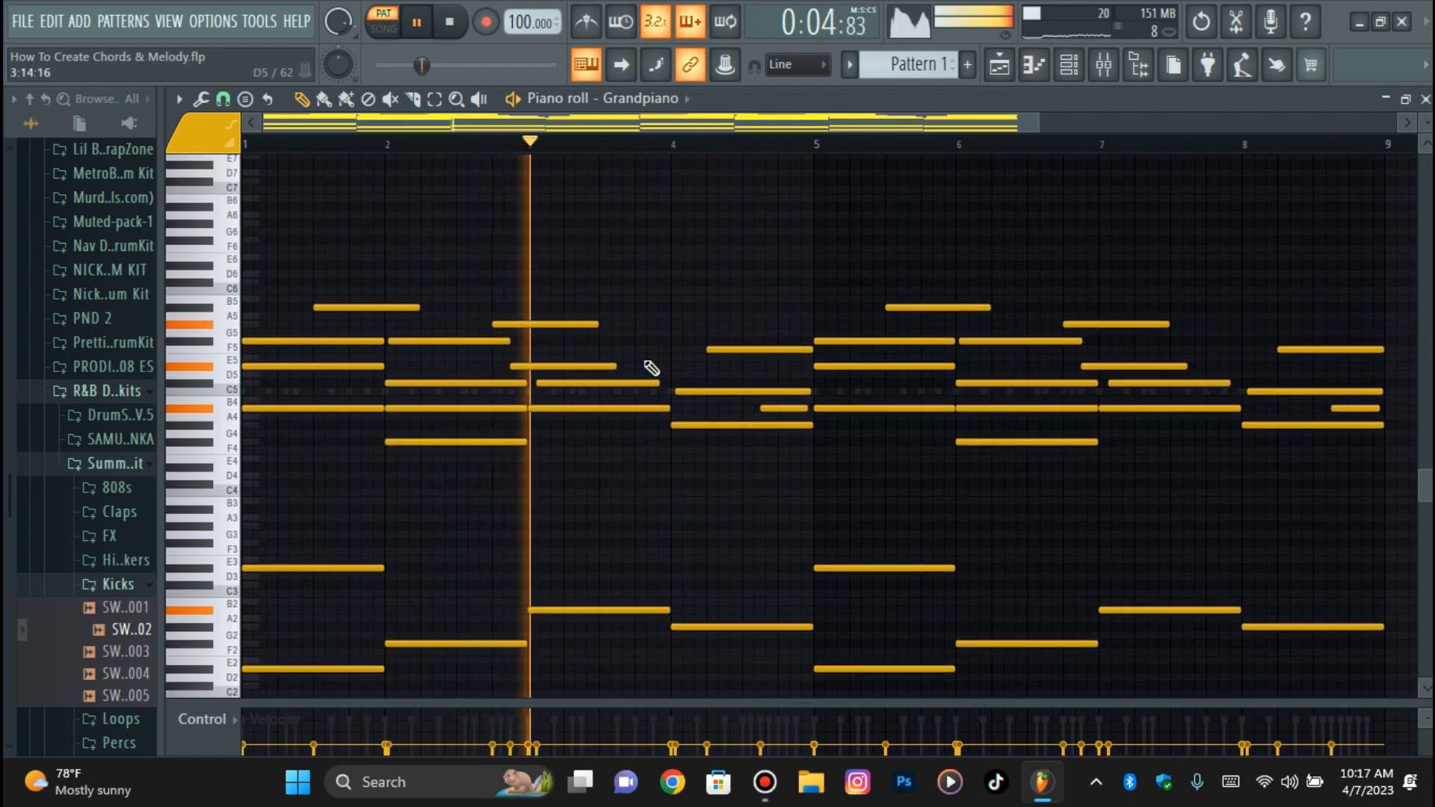
- Try an F#5 melody note of eight steps near the end of bar 3 against the playing pattern
{"action": "left_click", "coordinate": [636, 340]}
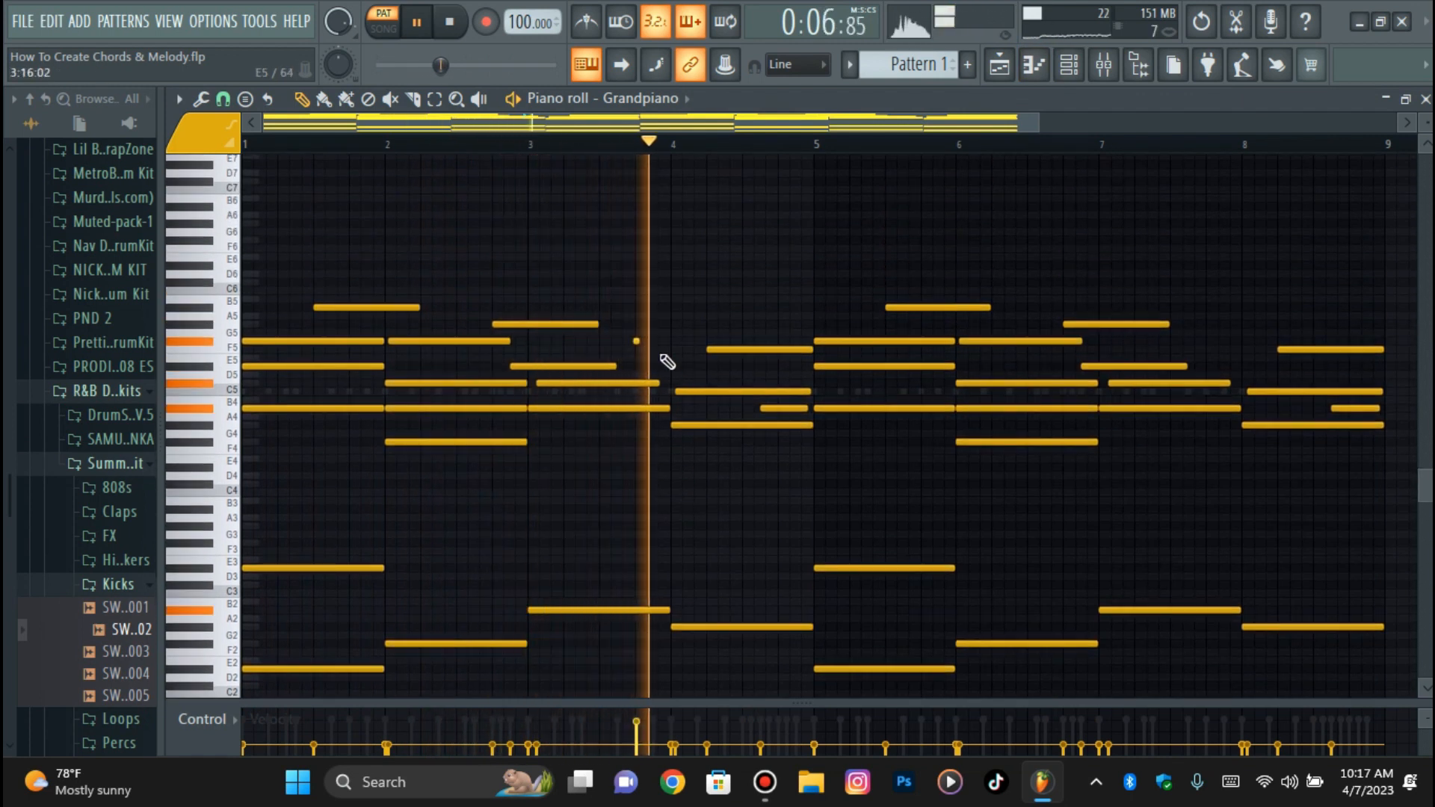
{"action": "left_click_drag", "start_coordinate": [638, 341], "coordinate": [674, 345]}
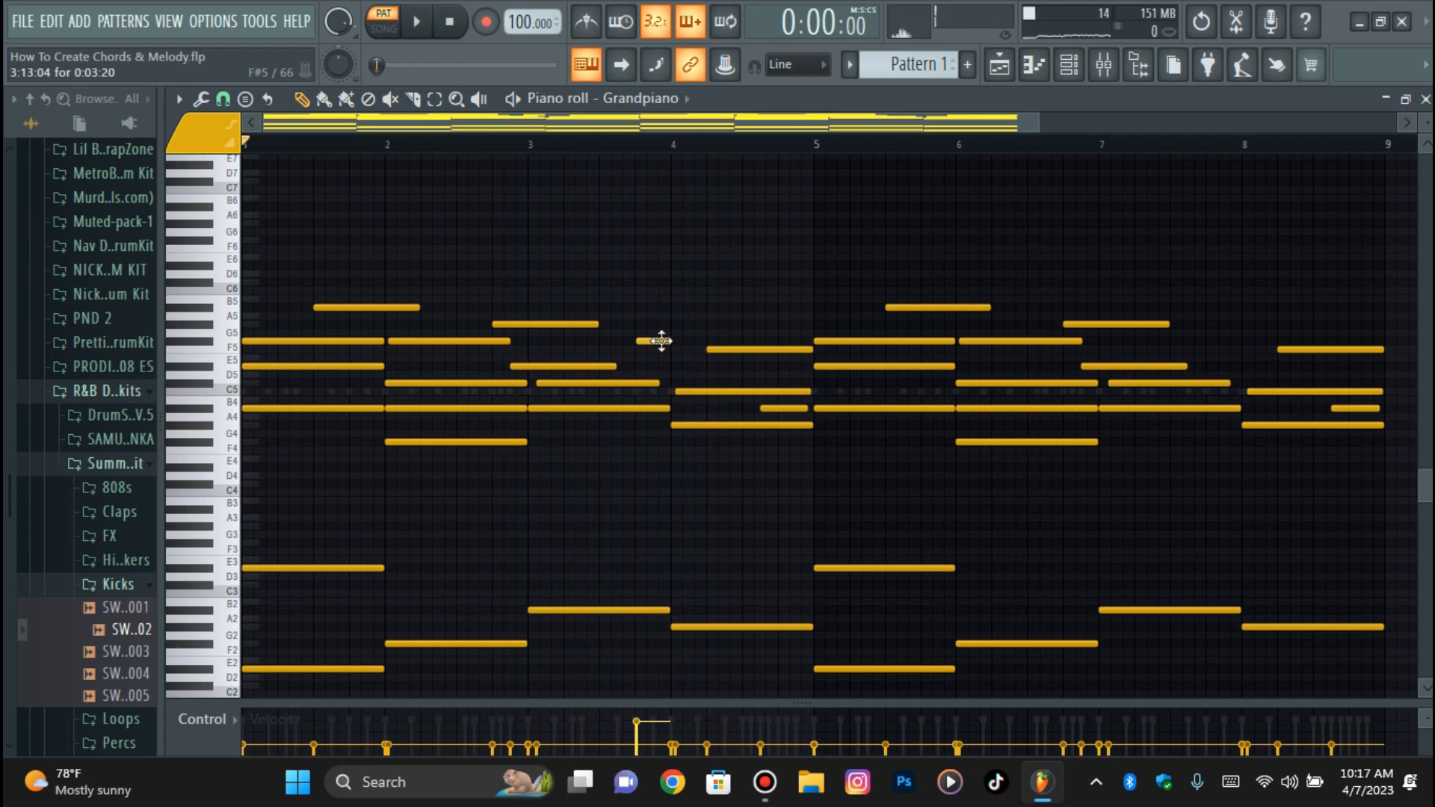
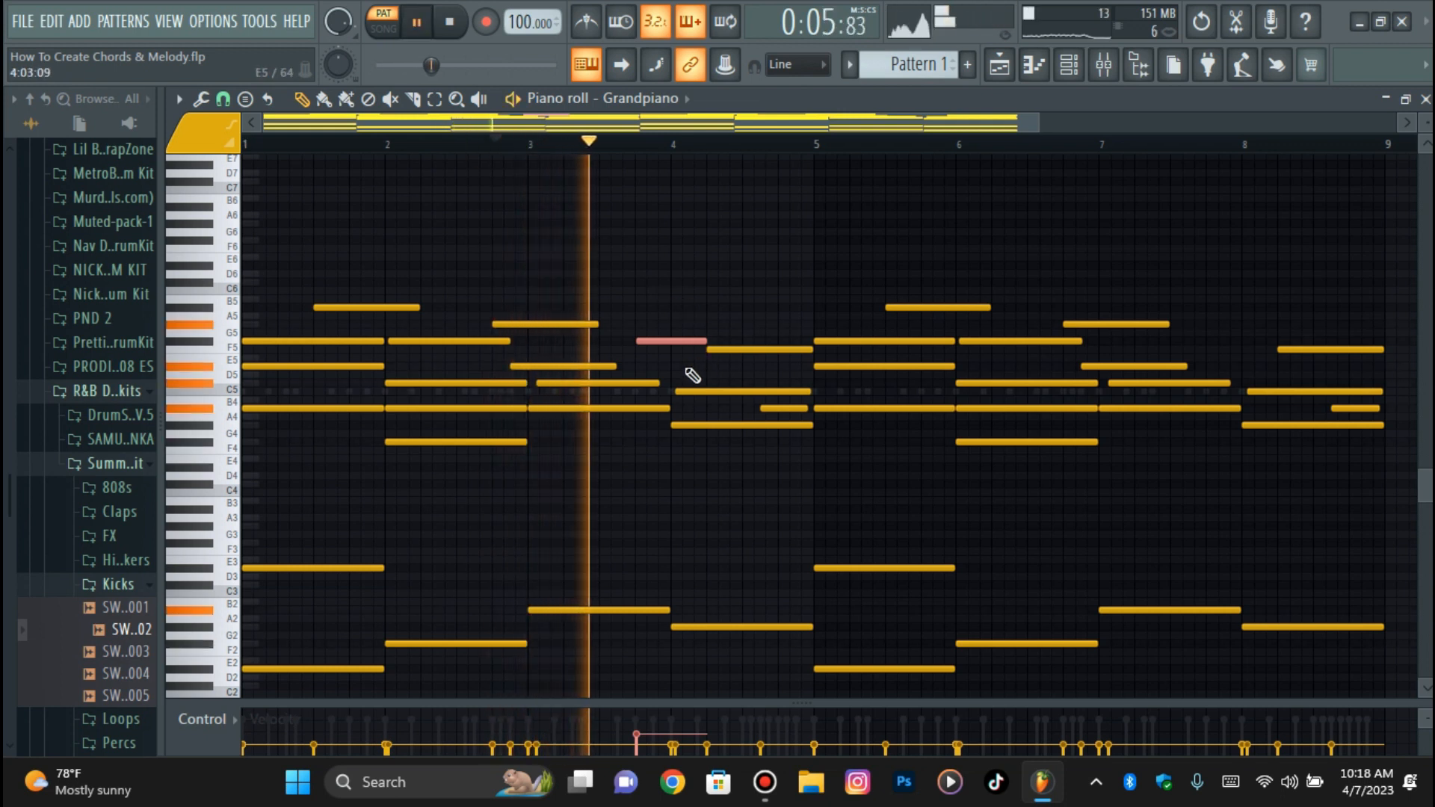
{"action": "left_click", "coordinate": [742, 366]}
{"action": "right_click", "coordinate": [777, 366]}
{"action": "key", "text": "space"}
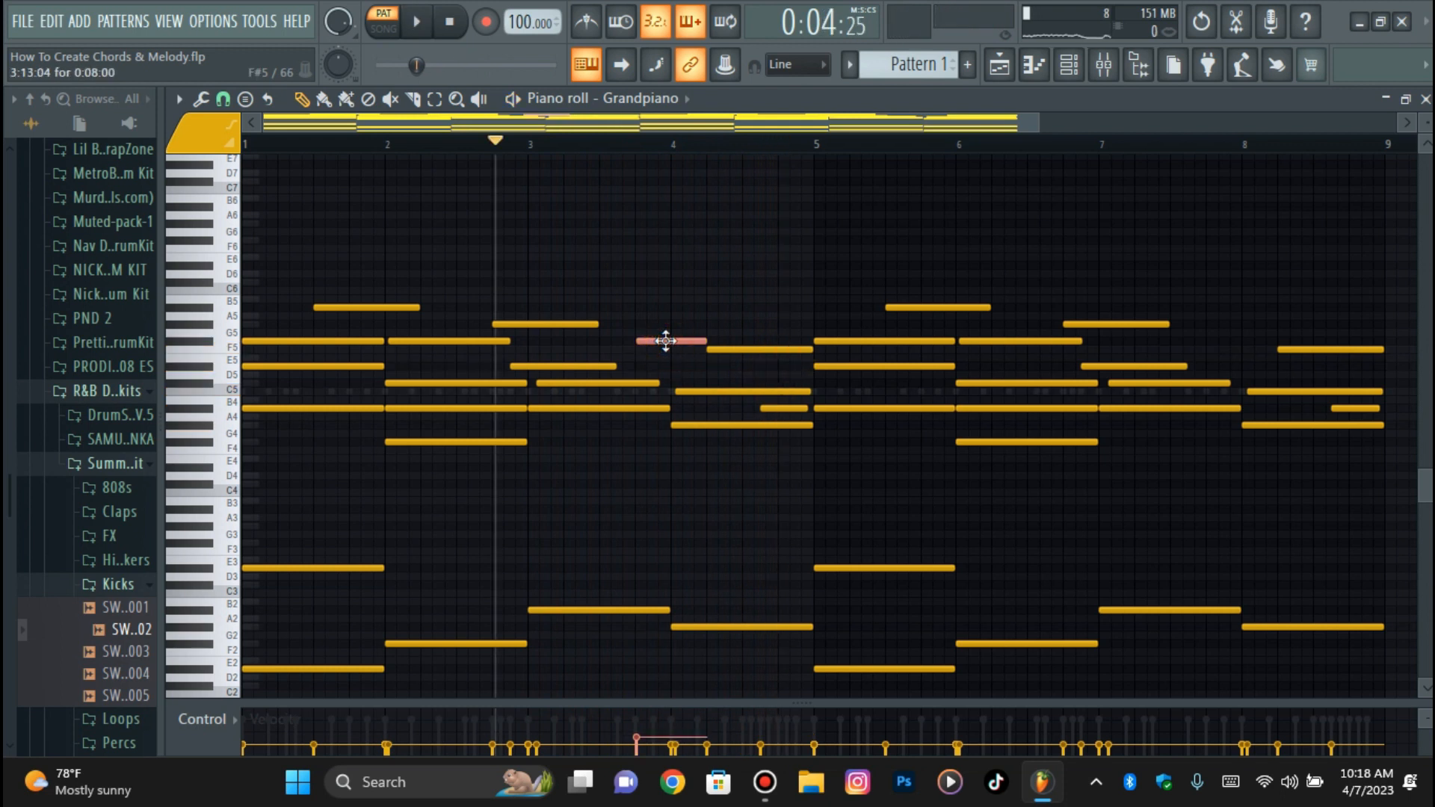
- Replace the F#5 note at the end of bar 3 with an eight-step D#5 note starting on step 13
{"action": "left_click", "coordinate": [607, 358]}
{"action": "key", "text": "space"}
{"action": "right_click", "coordinate": [661, 359]}
{"action": "key", "text": "space"}
{"action": "left_click", "coordinate": [640, 367]}
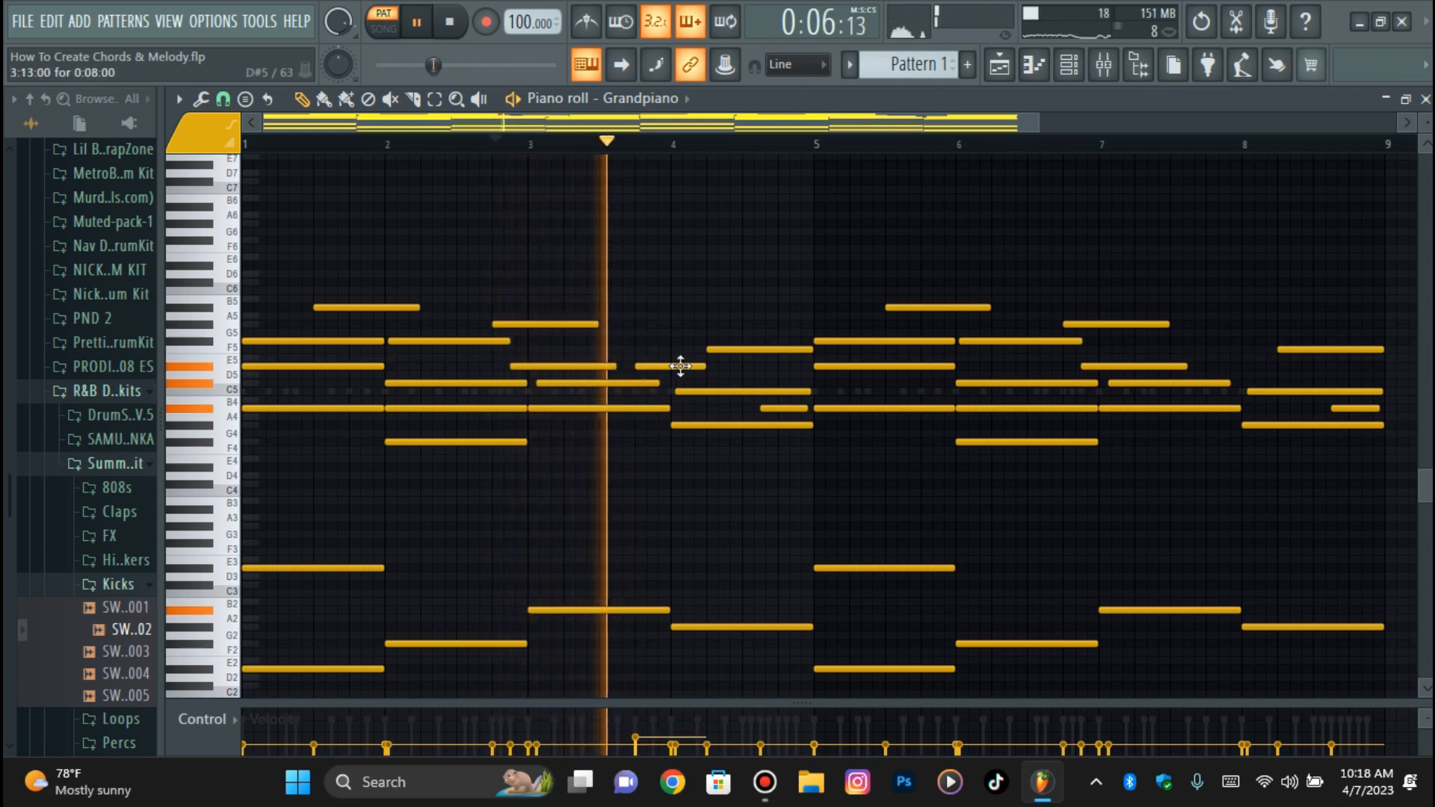
- Add a C#5 note about eight steps long at step 9 of bar 4 and raise both new notes an octave
{"action": "left_click", "coordinate": [745, 382]}
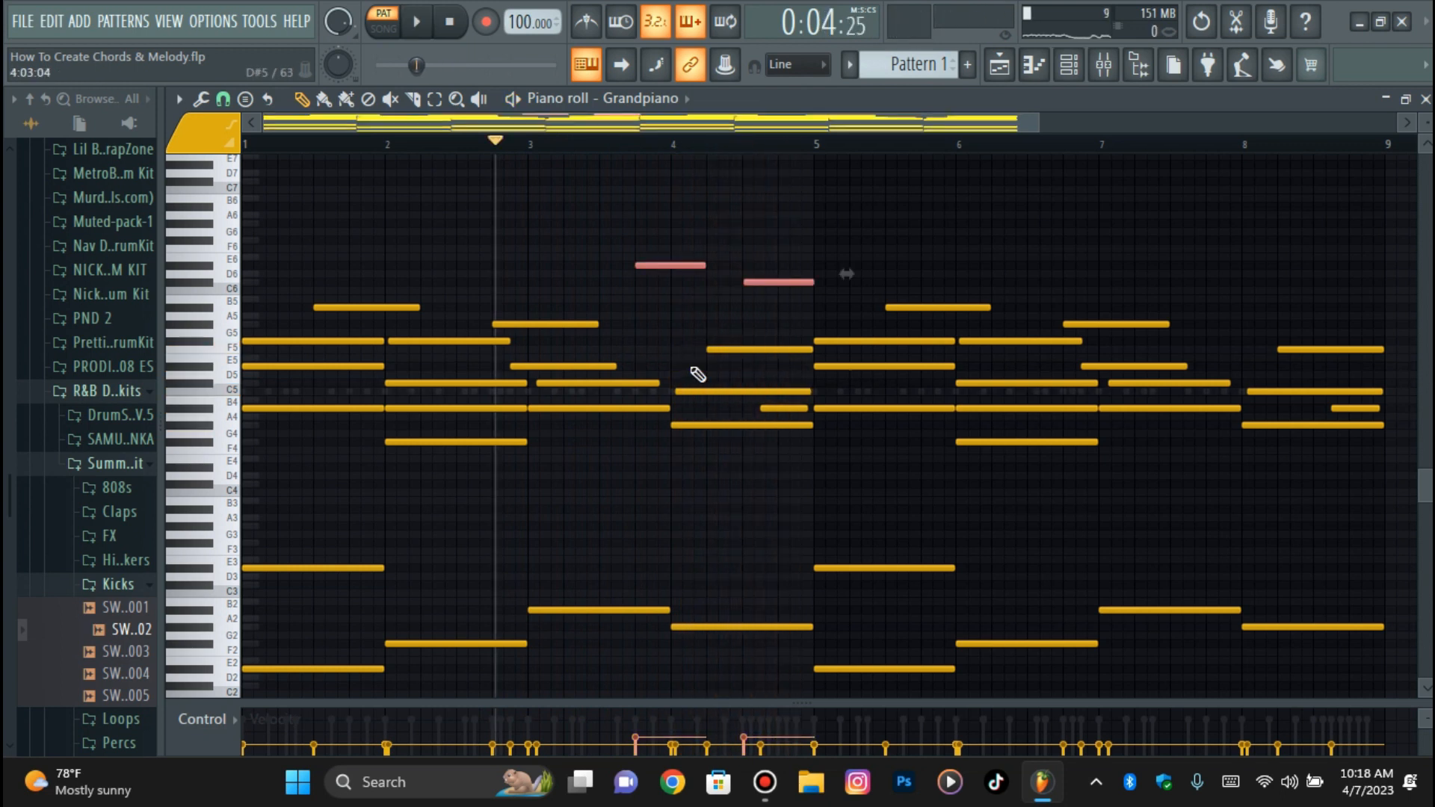
{"action": "key", "text": "space"}
{"action": "left_click", "coordinate": [720, 317]}
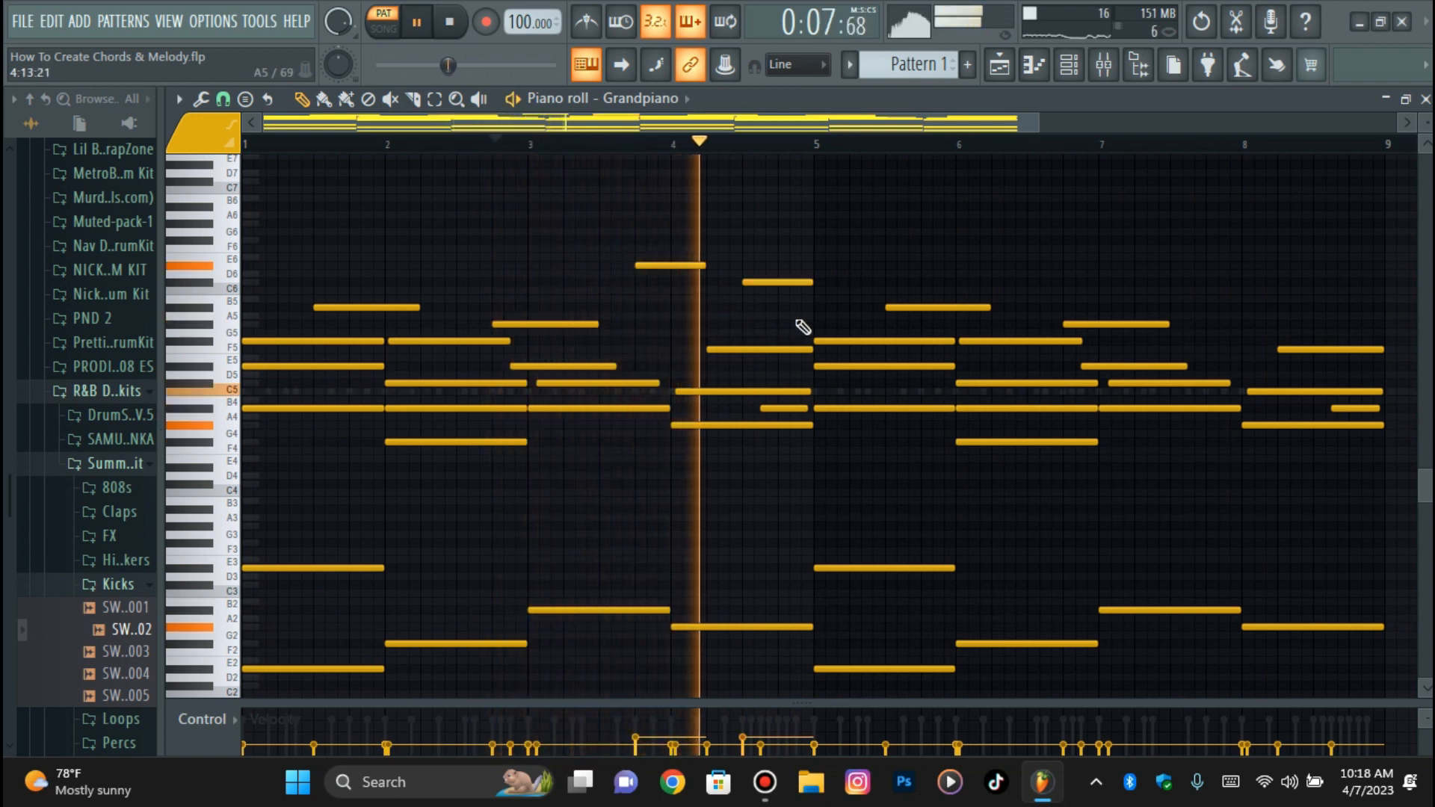
- Add a C6 note held across most of bar 5, a short G#5 at step 5 of bar 6, and a short F#5 mid bar 7
{"action": "left_click", "coordinate": [828, 291]}
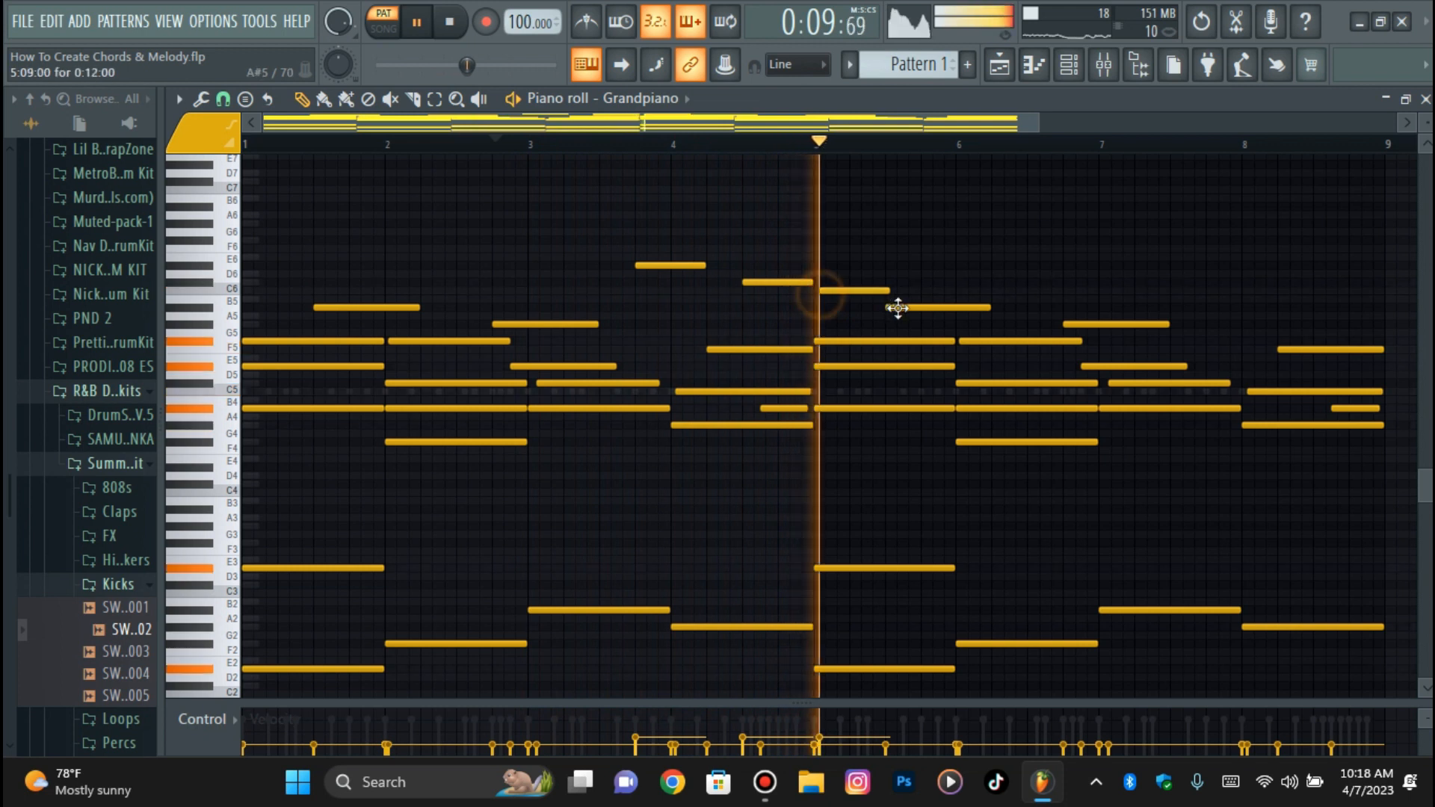
{"action": "left_click_drag", "start_coordinate": [887, 293], "coordinate": [948, 293]}
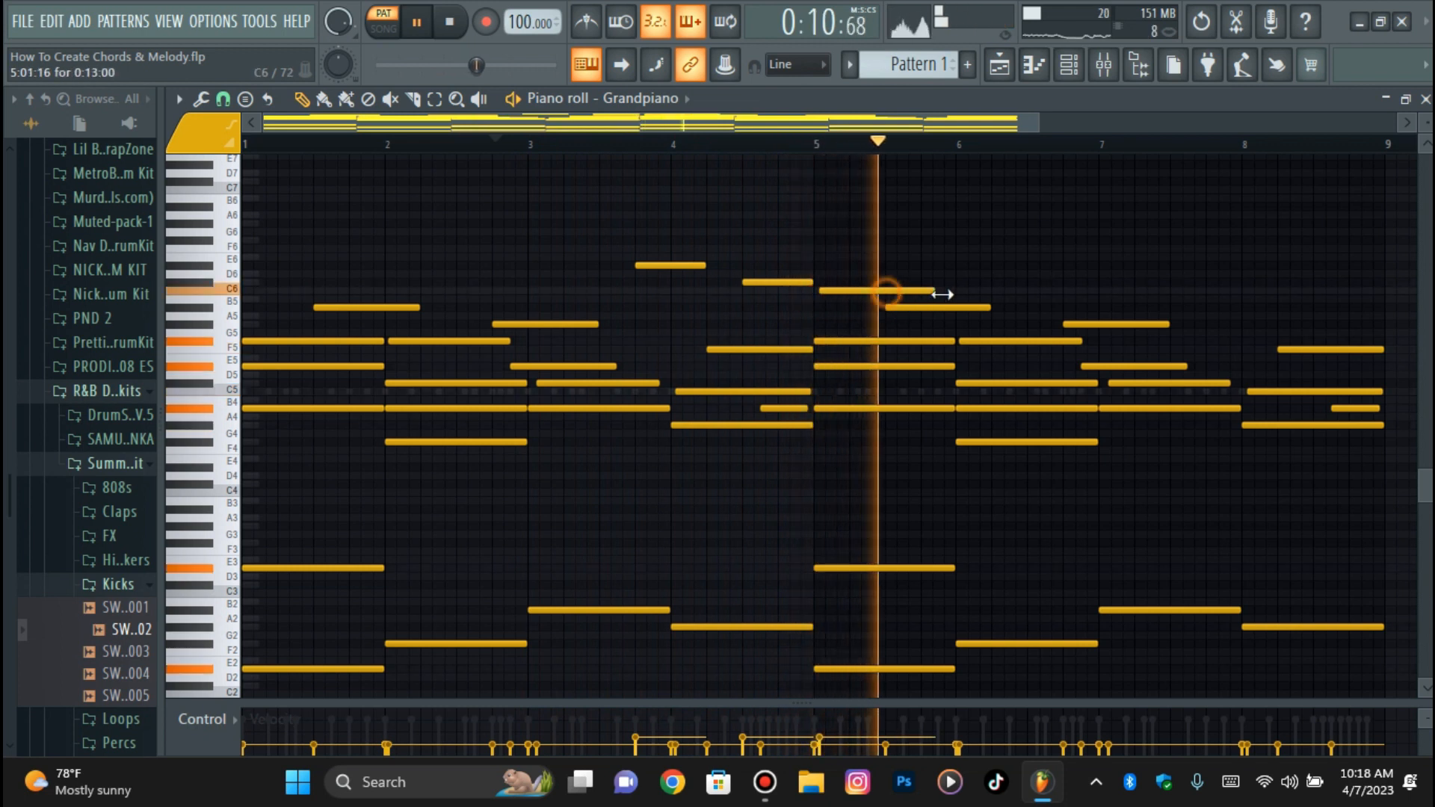
{"action": "left_click", "coordinate": [995, 324]}
{"action": "left_click_drag", "start_coordinate": [1117, 329], "coordinate": [1043, 330]}
{"action": "left_click", "coordinate": [1187, 342]}
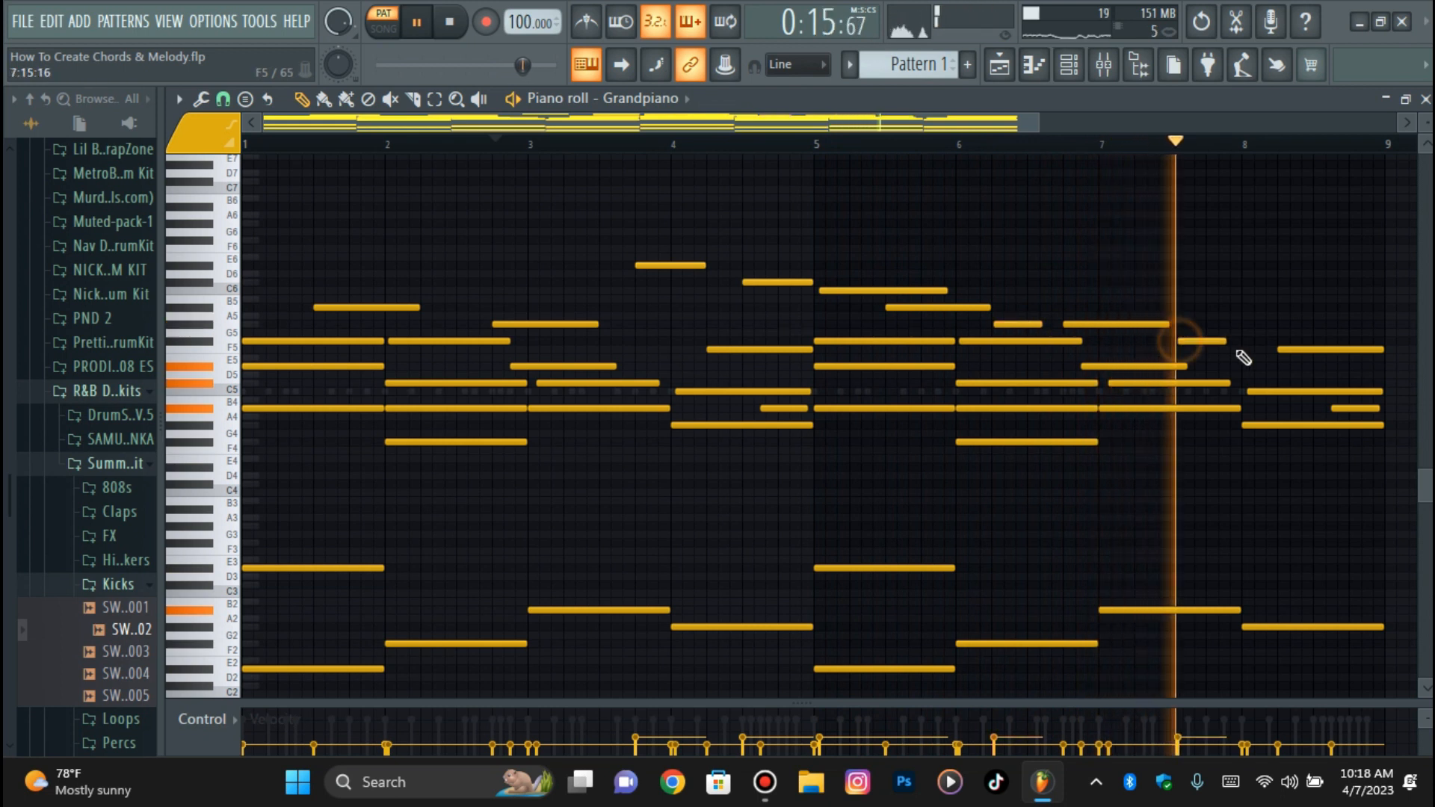
{"action": "key", "text": "space"}
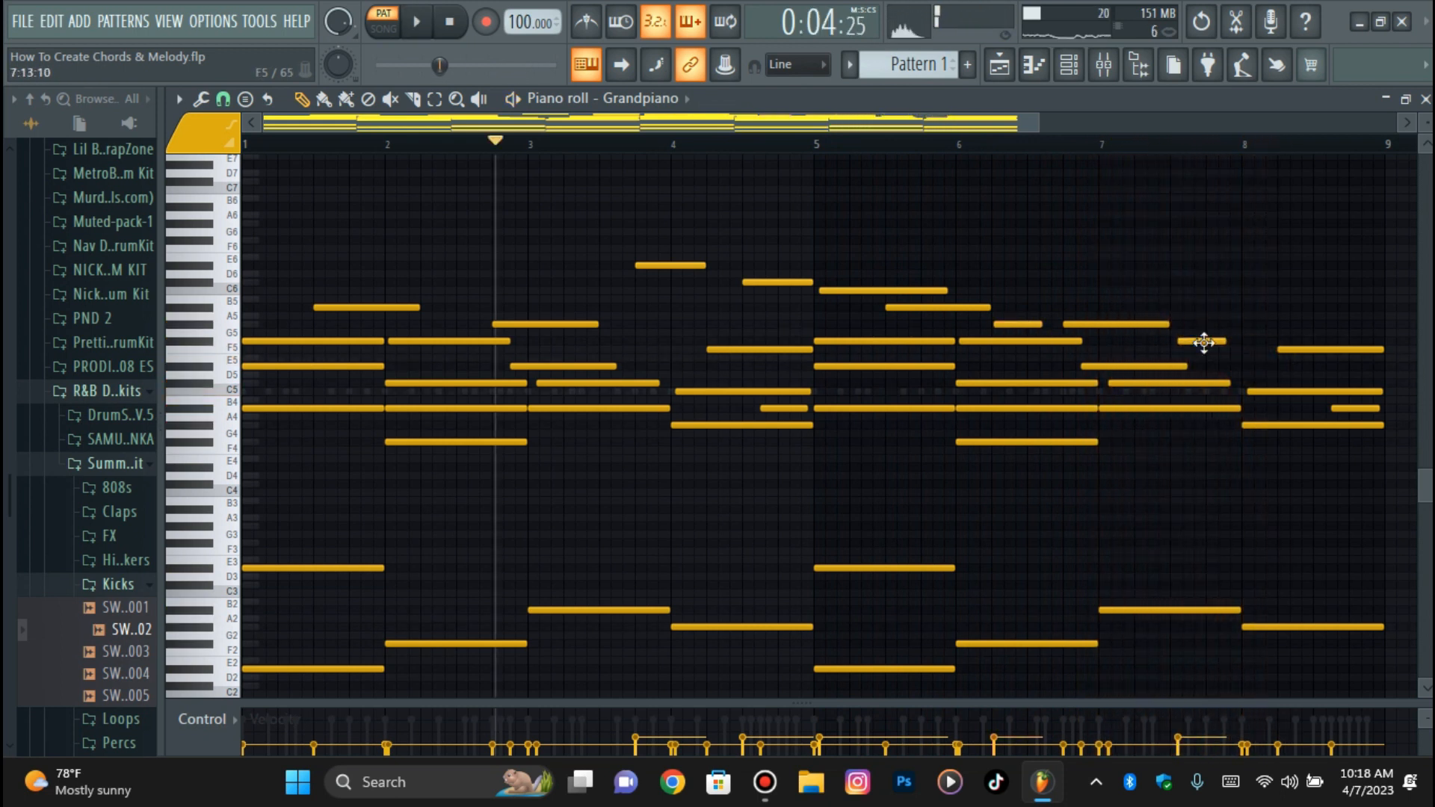
- Delete the short F#5 note in the middle of bar 7 and move the D#6 note at the end of bar 3 down an octave
{"action": "left_click", "coordinate": [630, 143]}
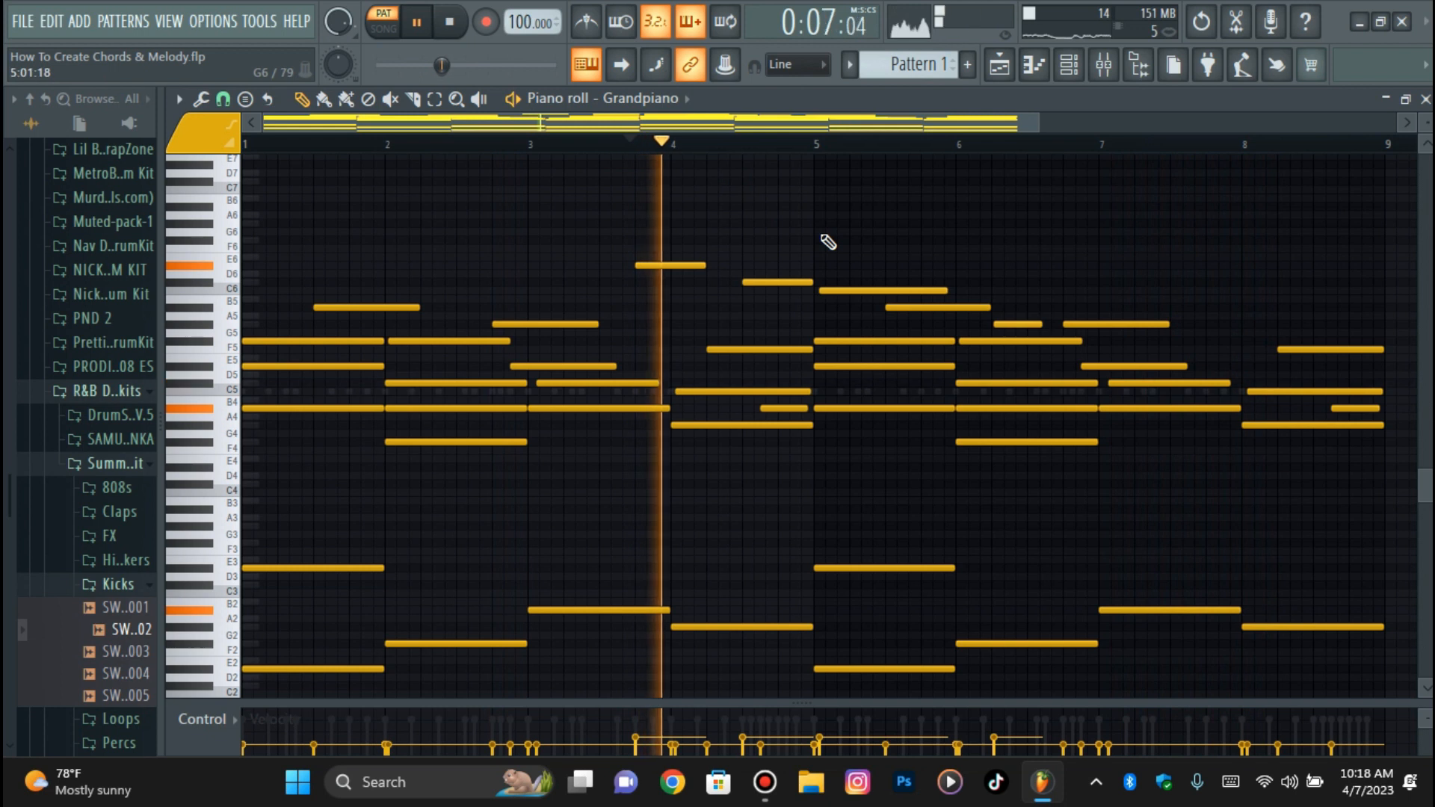
{"action": "left_click", "coordinate": [669, 266]}
{"action": "key", "text": "ctrl+Down"}
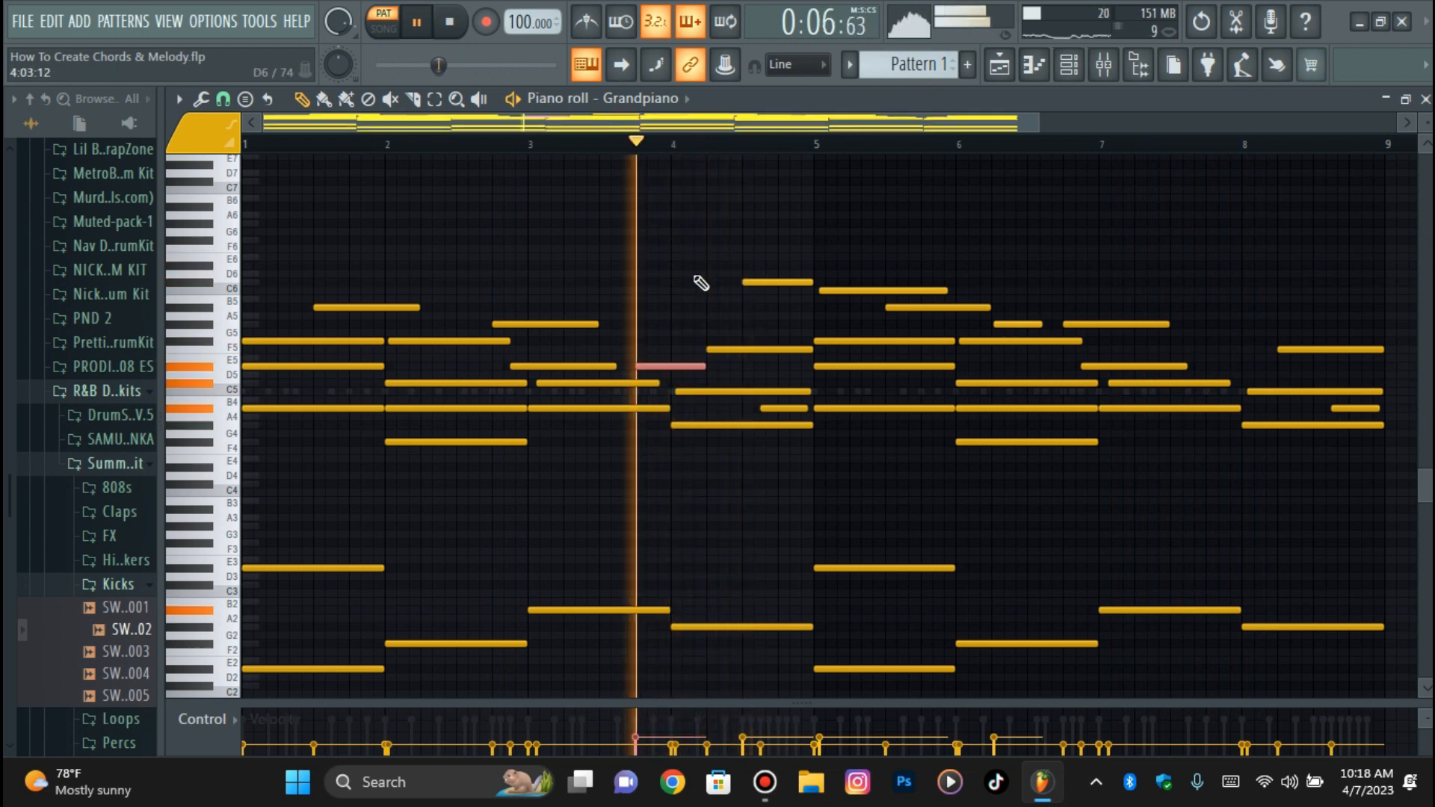
- Replace the long C6 note in bar 5 with a short G#5 note that crosses from bar 4 into bar 5
{"action": "left_click", "coordinate": [807, 307]}
{"action": "right_click", "coordinate": [866, 291]}
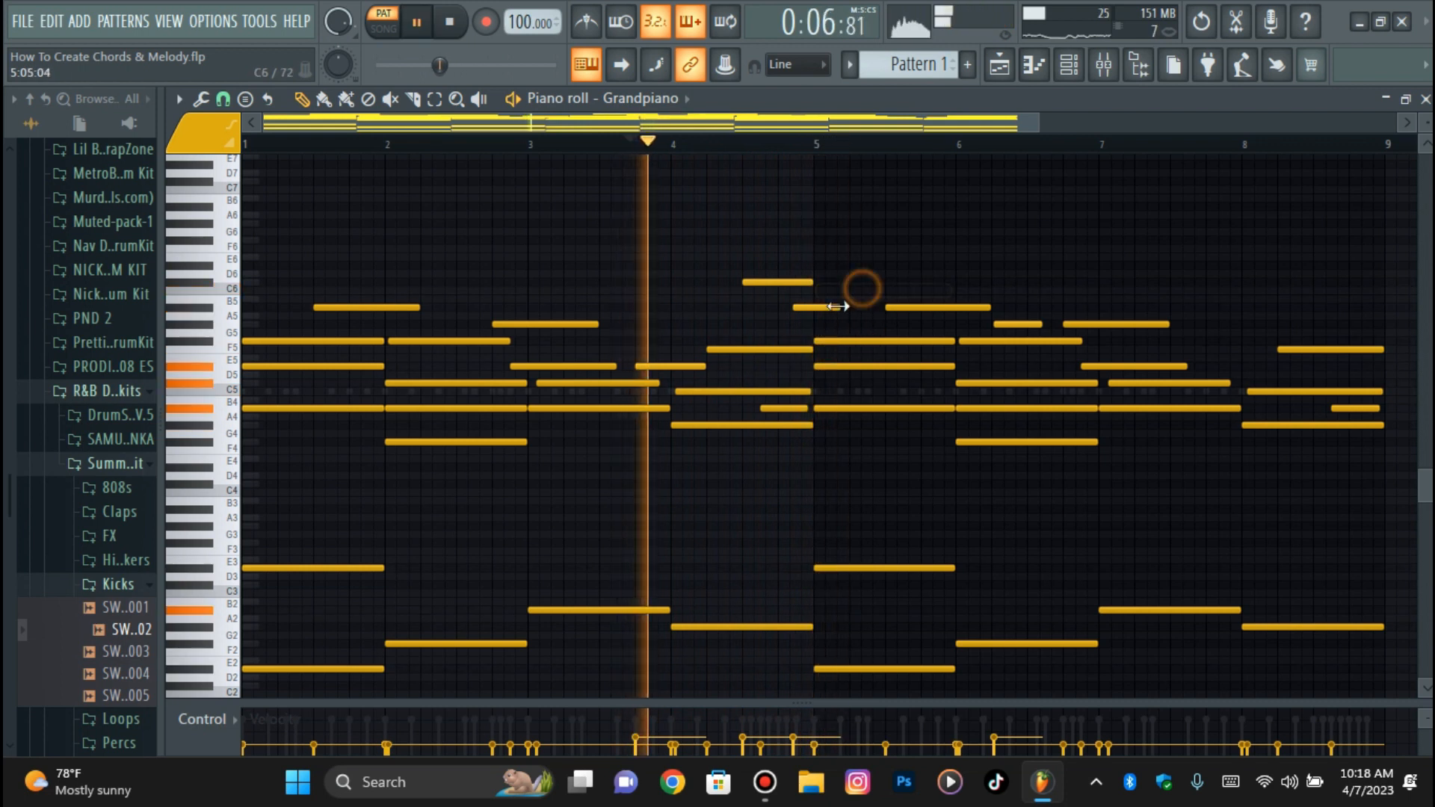
{"action": "left_click", "coordinate": [828, 307]}
{"action": "mouse_move", "coordinate": [828, 307]}
{"action": "left_mouse_down"}
{"action": "mouse_move", "coordinate": [830, 332]}
{"action": "mouse_move", "coordinate": [829, 320]}
{"action": "left_mouse_up"}
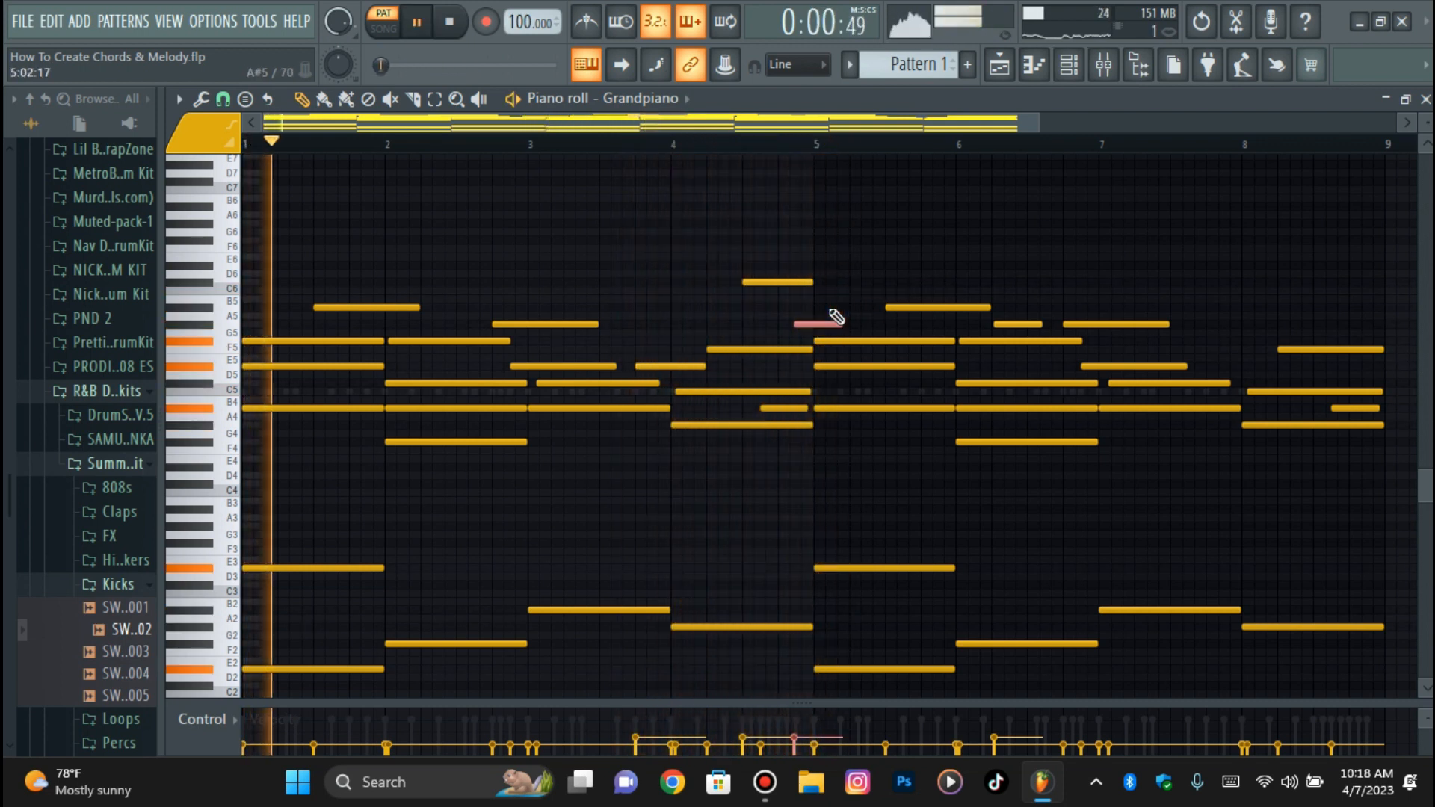
- Shift the short G#5 note at the end of bar 4 earlier to about step 13, checking its timing in playback
{"action": "left_click", "coordinate": [703, 143]}
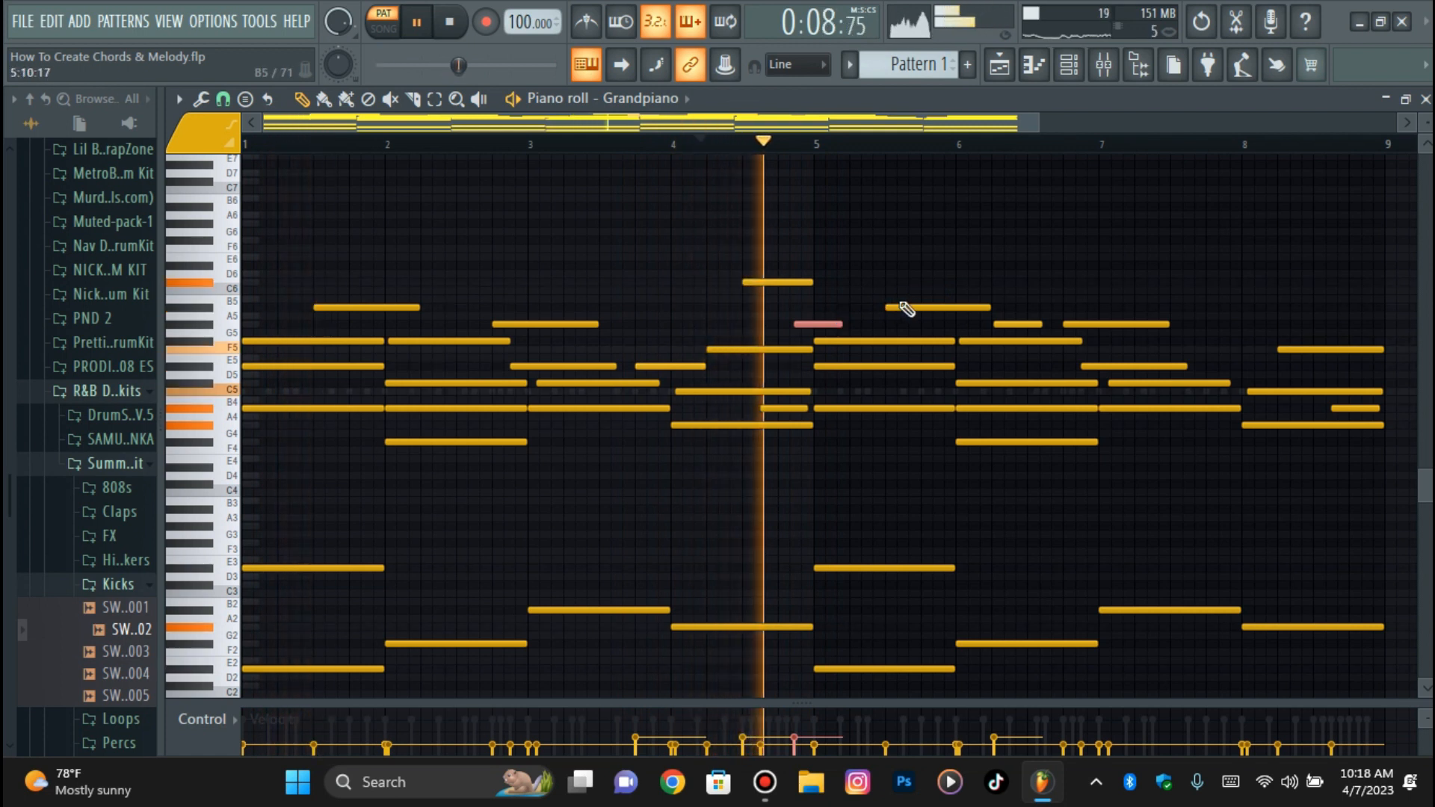
{"action": "left_click_drag", "start_coordinate": [826, 324], "coordinate": [823, 324]}
{"action": "key", "text": "space"}
{"action": "key", "text": "space"}
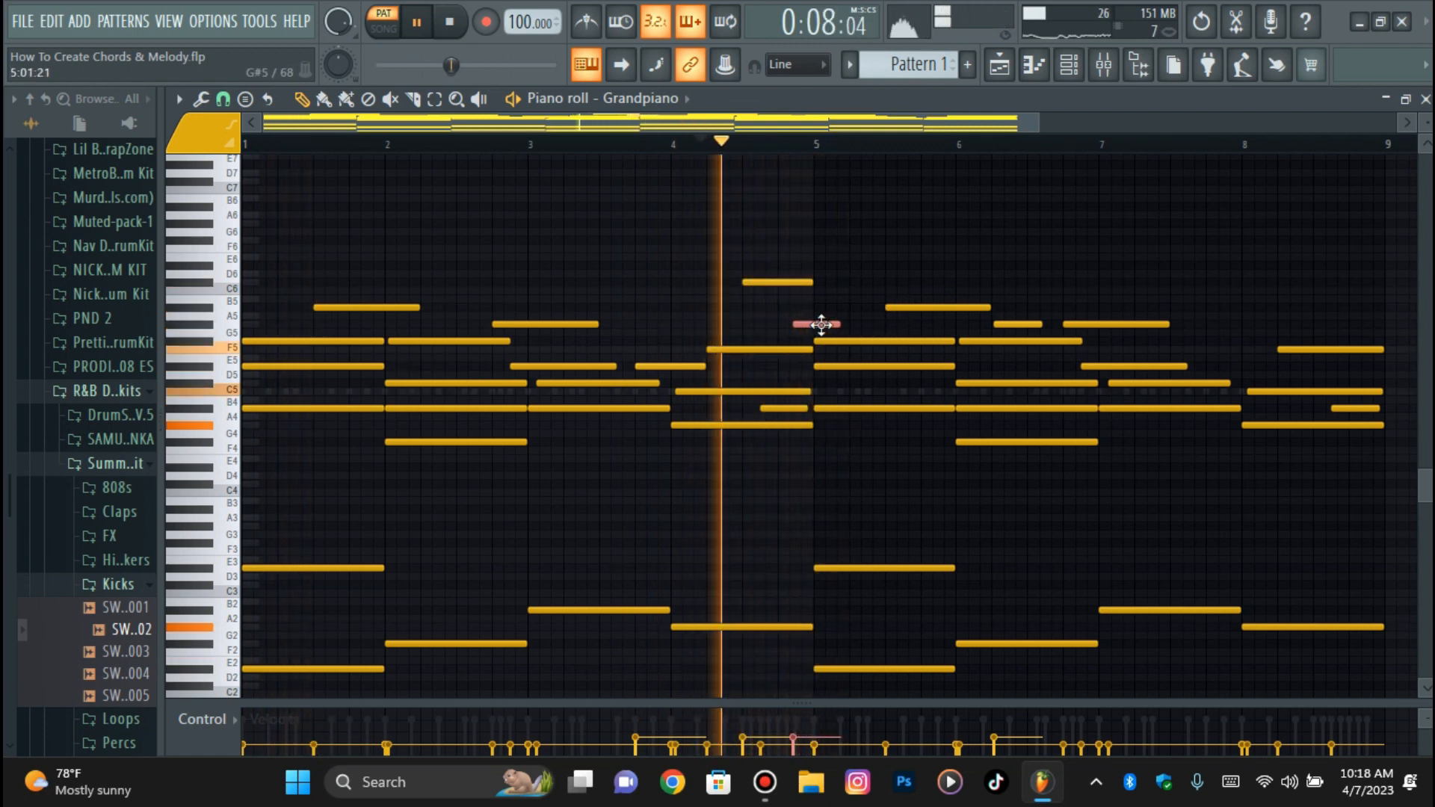
{"action": "key", "text": "space"}
{"action": "left_click_drag", "start_coordinate": [823, 325], "coordinate": [809, 325]}
{"action": "key", "text": "space"}
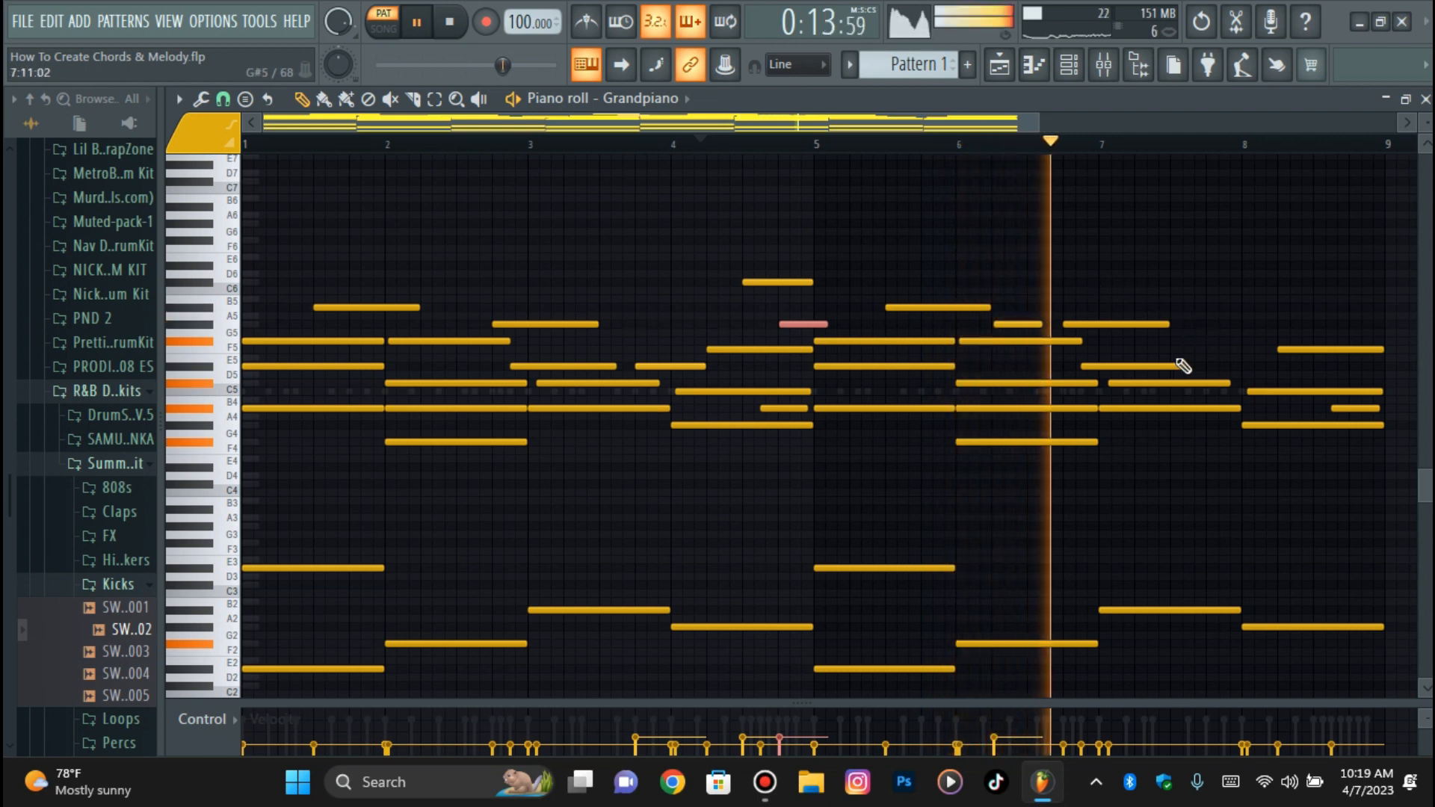
- Add short F#5 notes at the start of bar 7 and step 9 of bar 8, plus a shortened D#5 at the end of bar 8
{"action": "left_click", "coordinate": [1107, 343]}
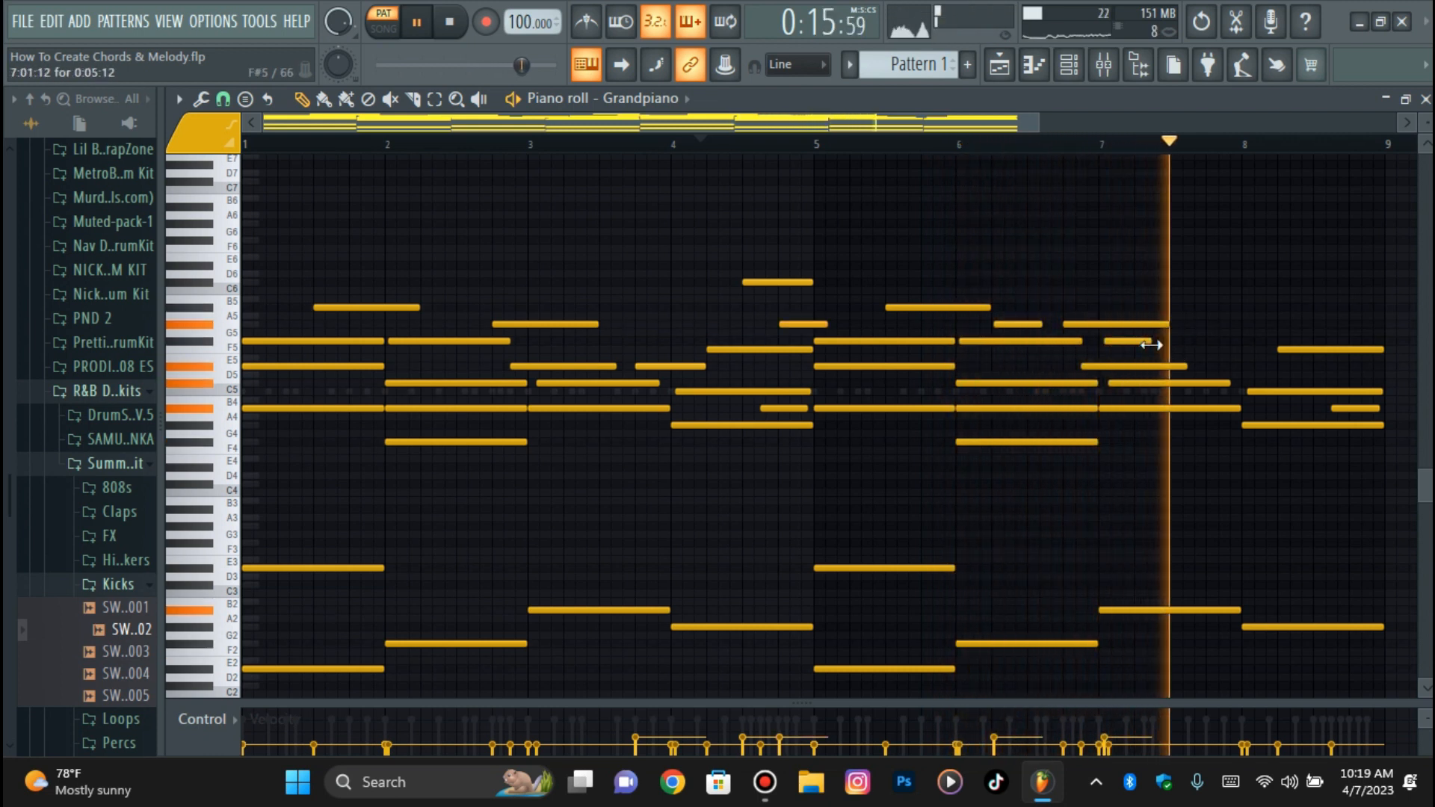
{"action": "left_click", "coordinate": [1316, 342]}
{"action": "key", "text": "space"}
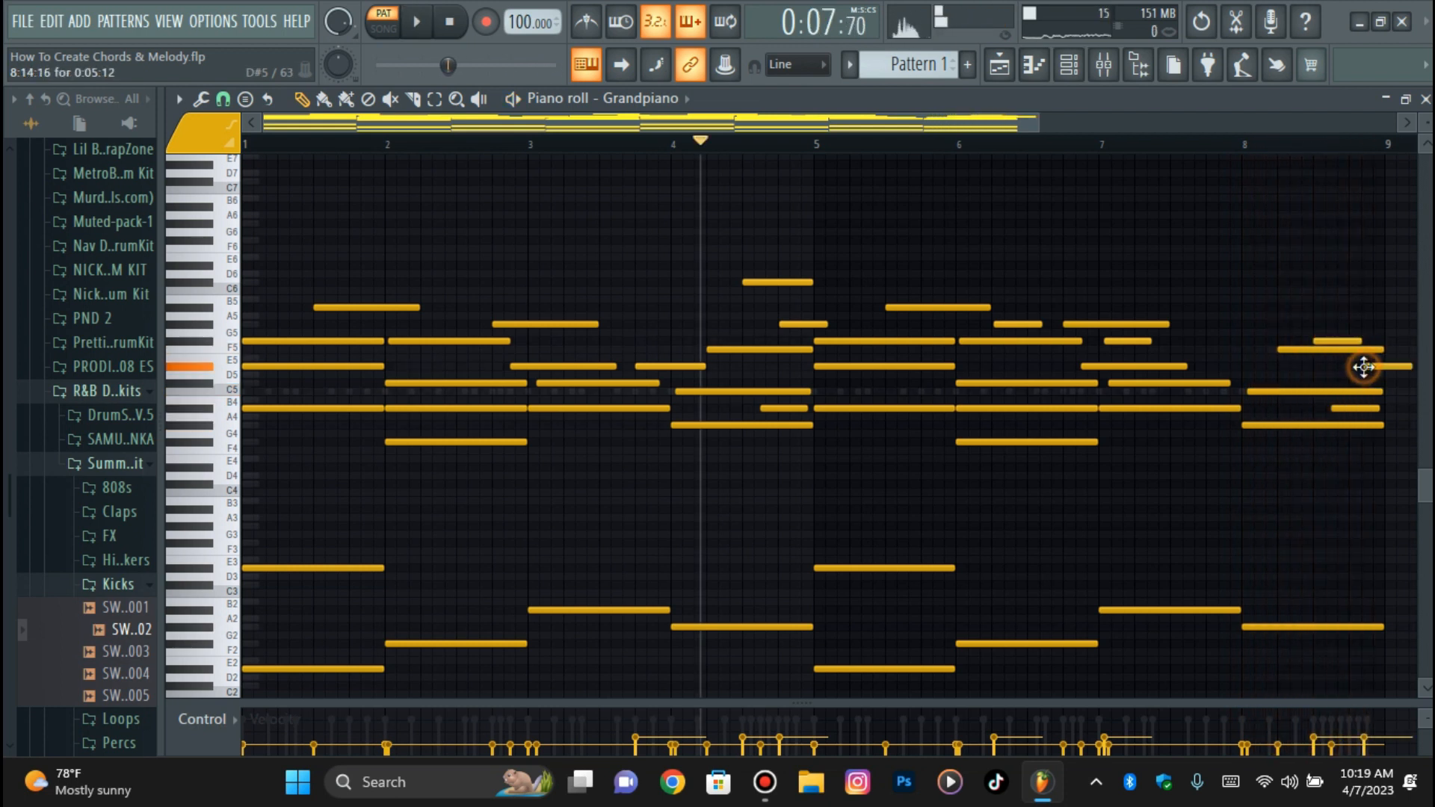
{"action": "left_click_drag", "start_coordinate": [1408, 364], "coordinate": [1379, 366]}
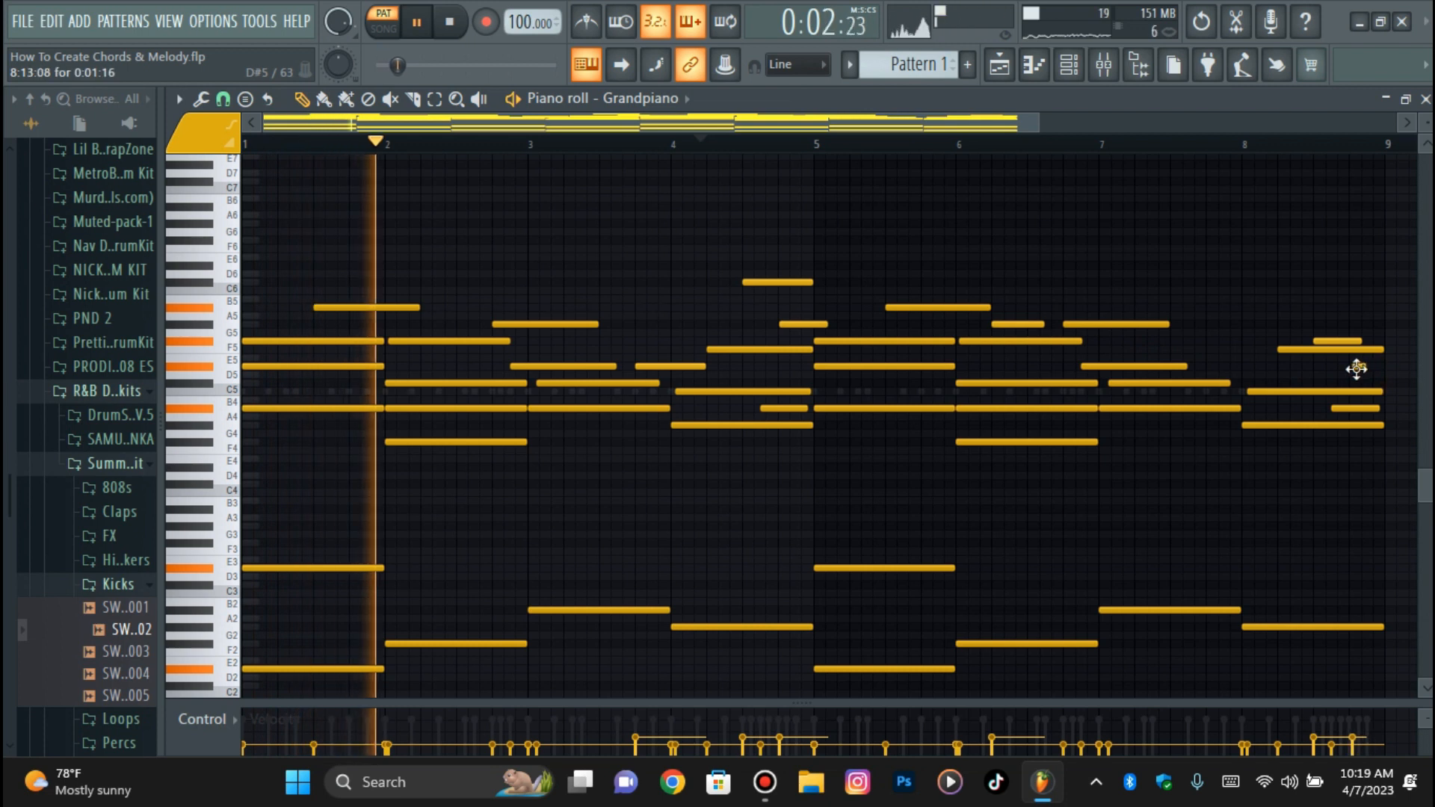
- Run the quantizer and make the last D#5 note of bar 8 start on step 13 with a length of 0:03:16
{"action": "left_click", "coordinate": [1218, 142]}
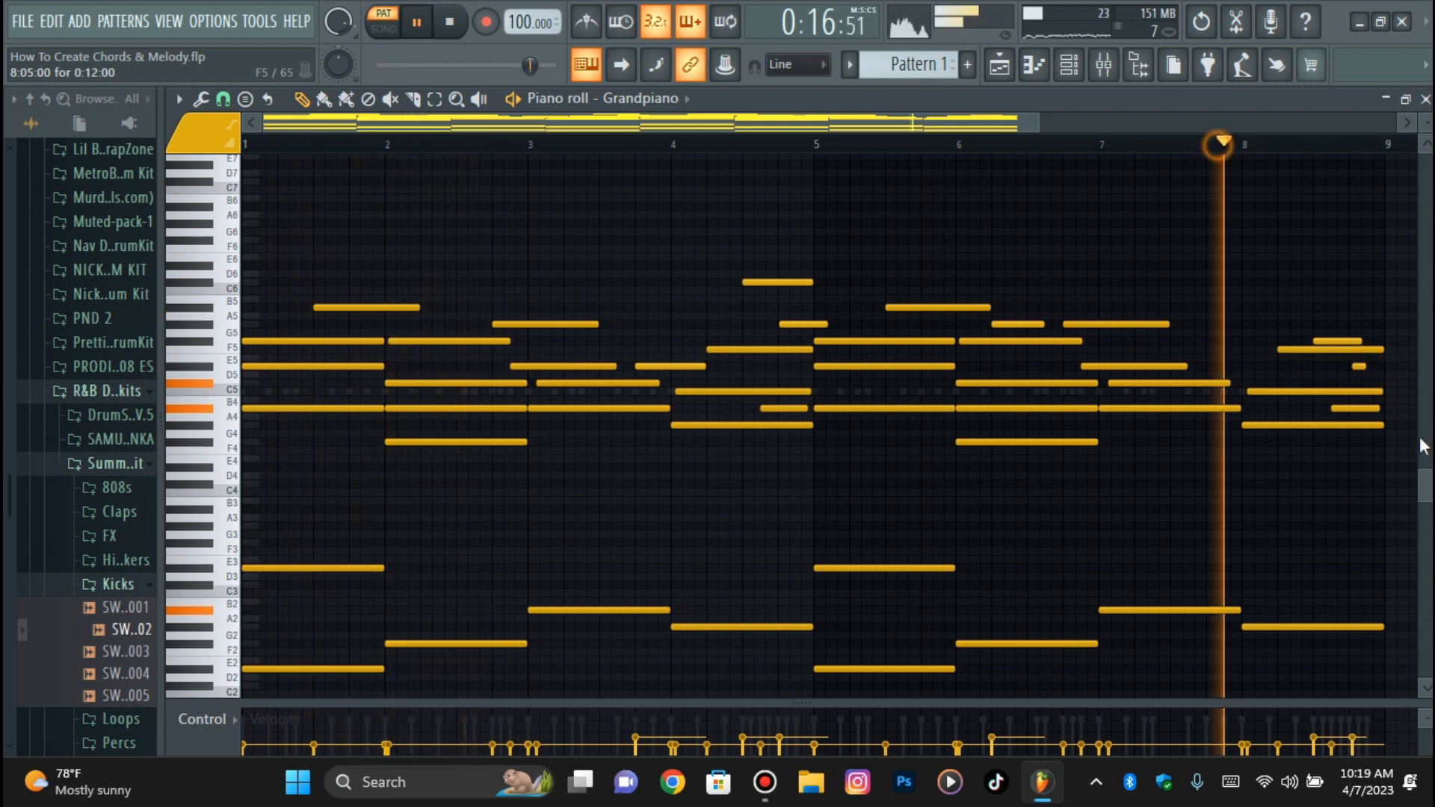
{"action": "key", "text": "alt+q"}
{"action": "key", "text": "Return"}
{"action": "key", "text": "space"}
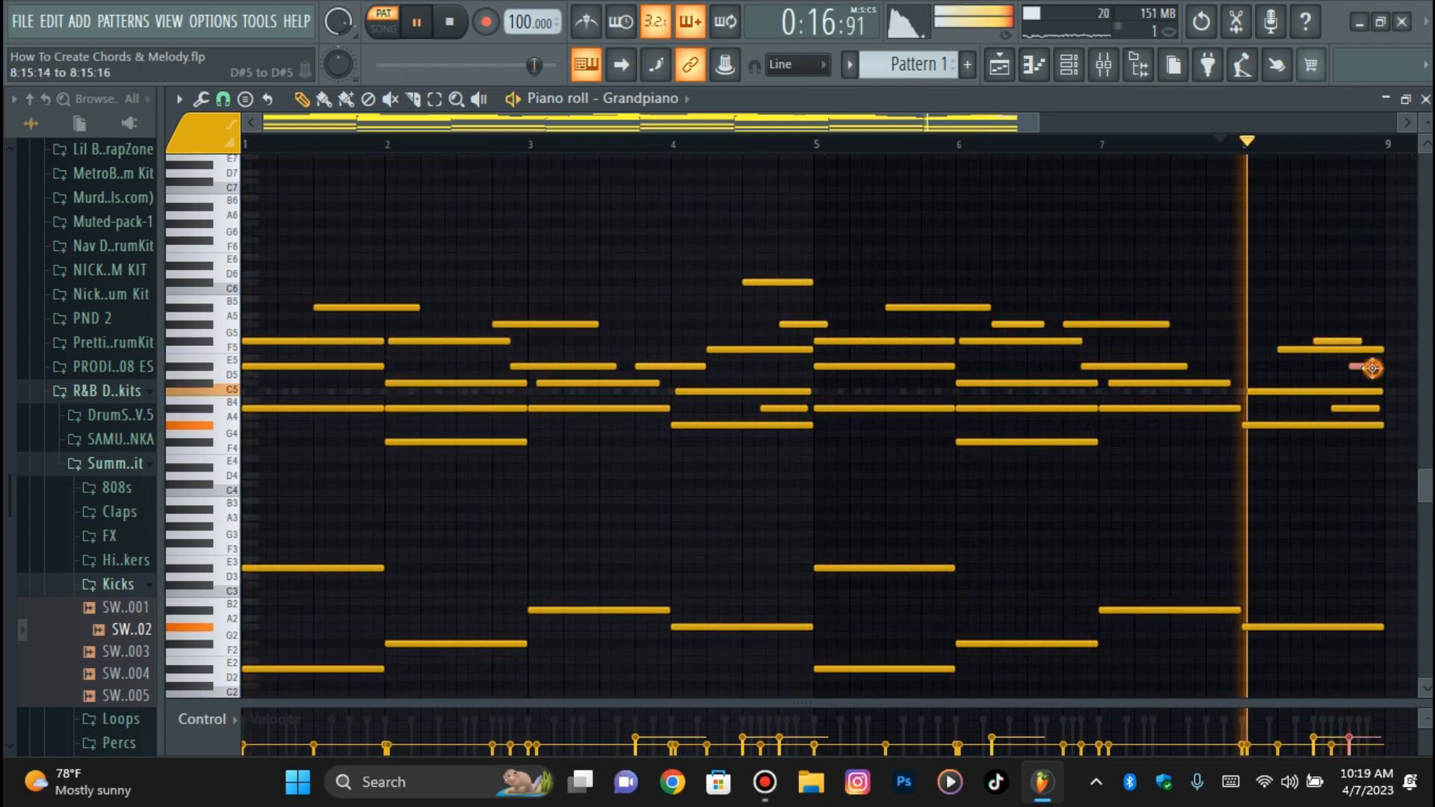
- Try the final melody note of bar 8 at C#5 and D5 in playback, and return it to D#5
{"action": "key", "text": "shift+Down"}
{"action": "key", "text": "shift+Down"}
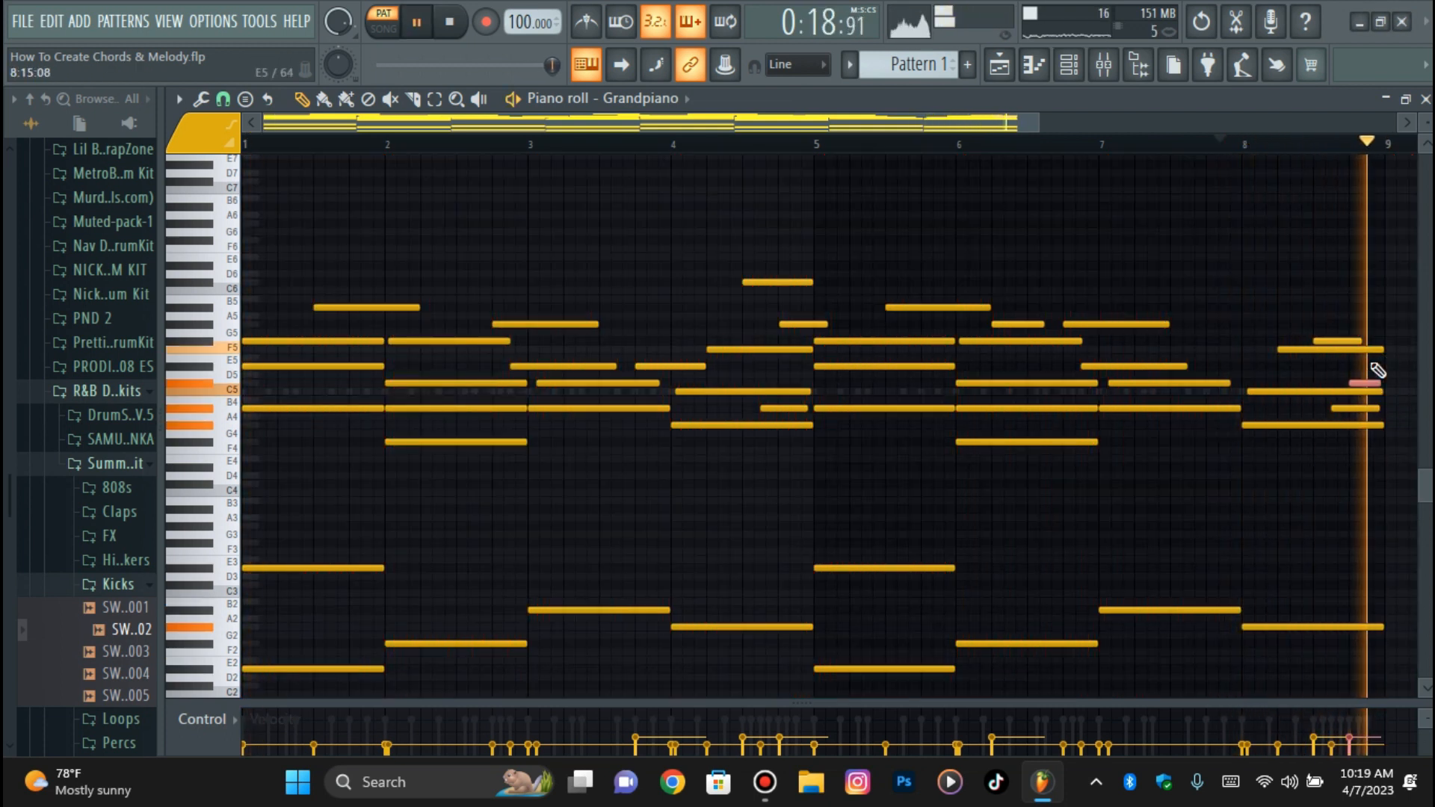
{"action": "key", "text": "space"}
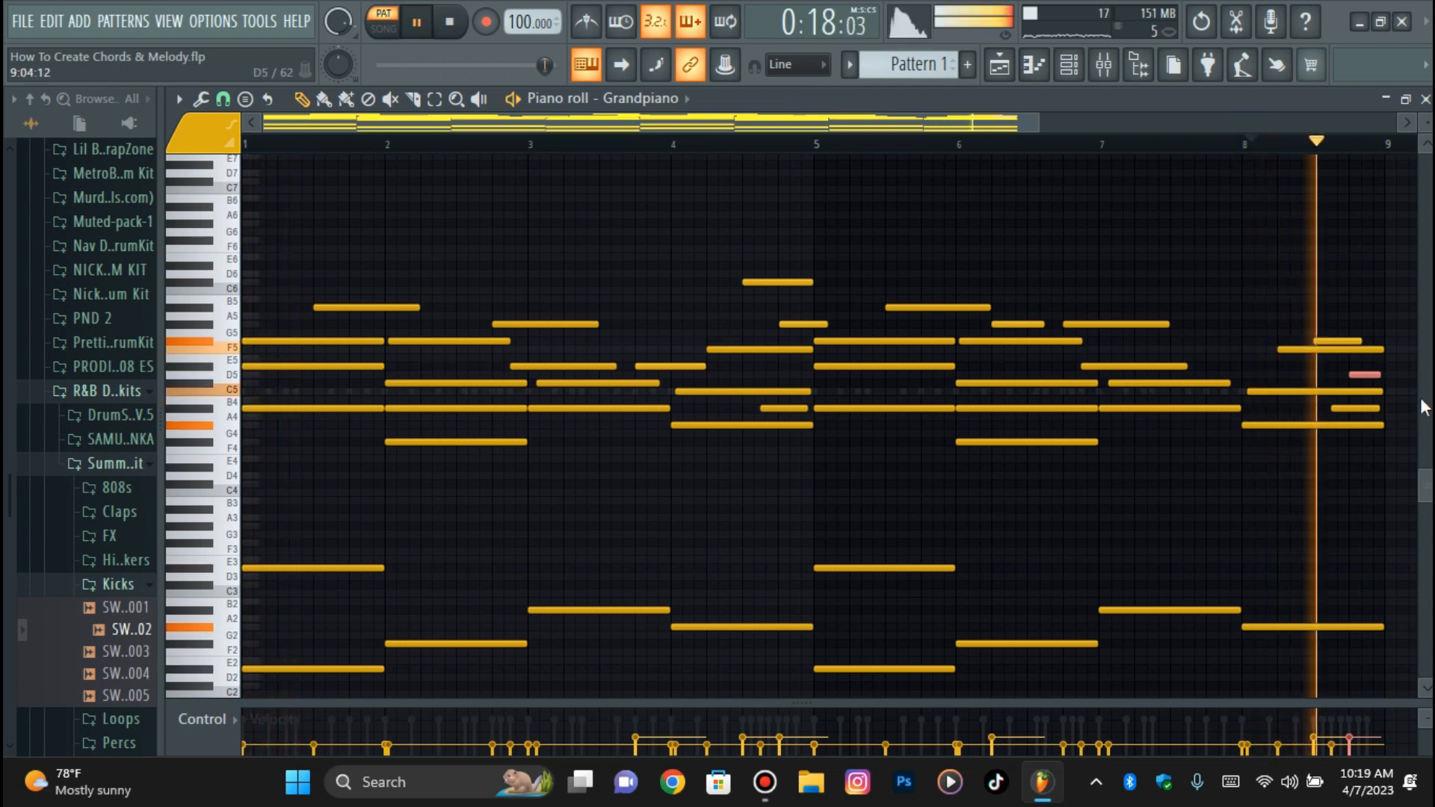
{"action": "key", "text": "shift+Up"}
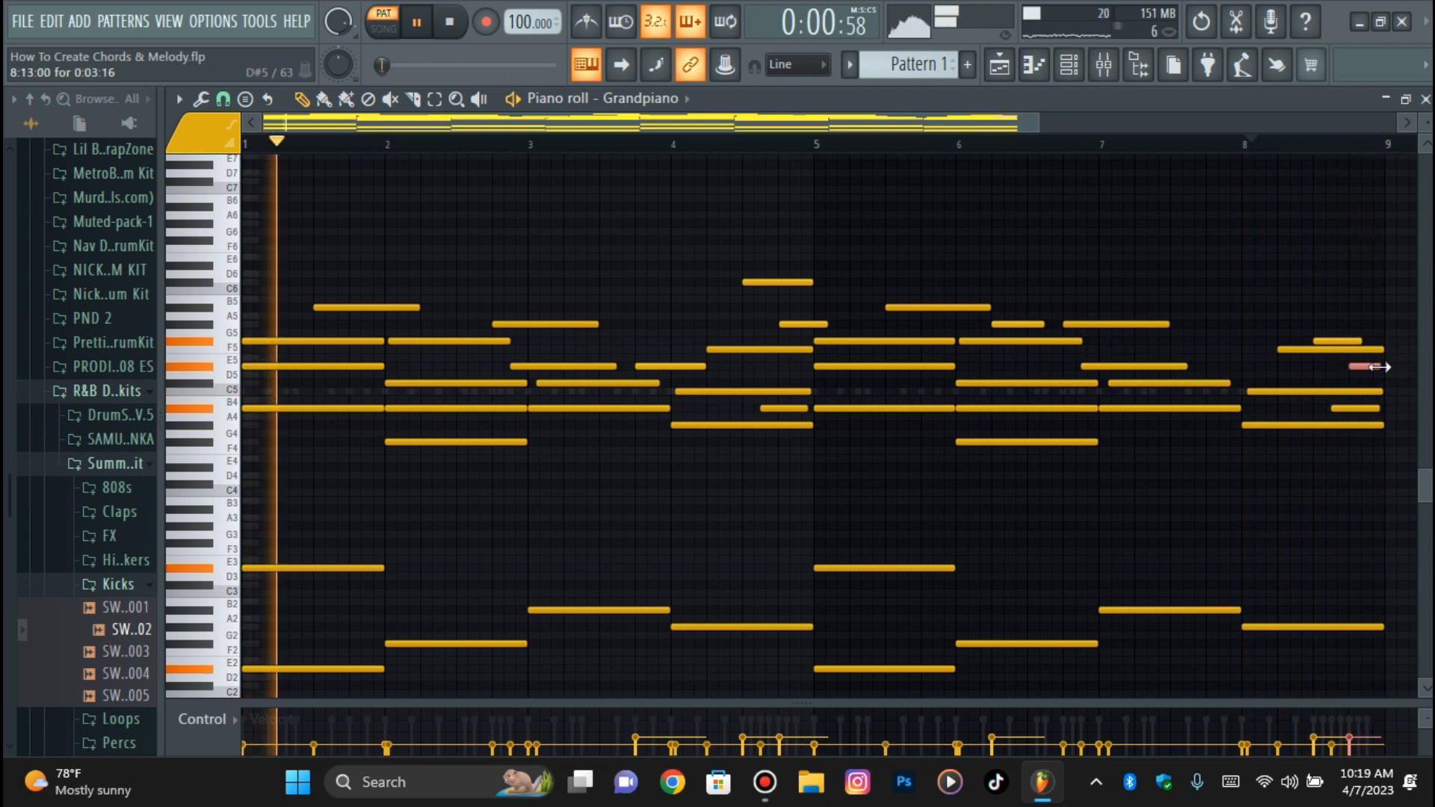
{"action": "key", "text": "space"}
{"action": "key", "text": "space"}
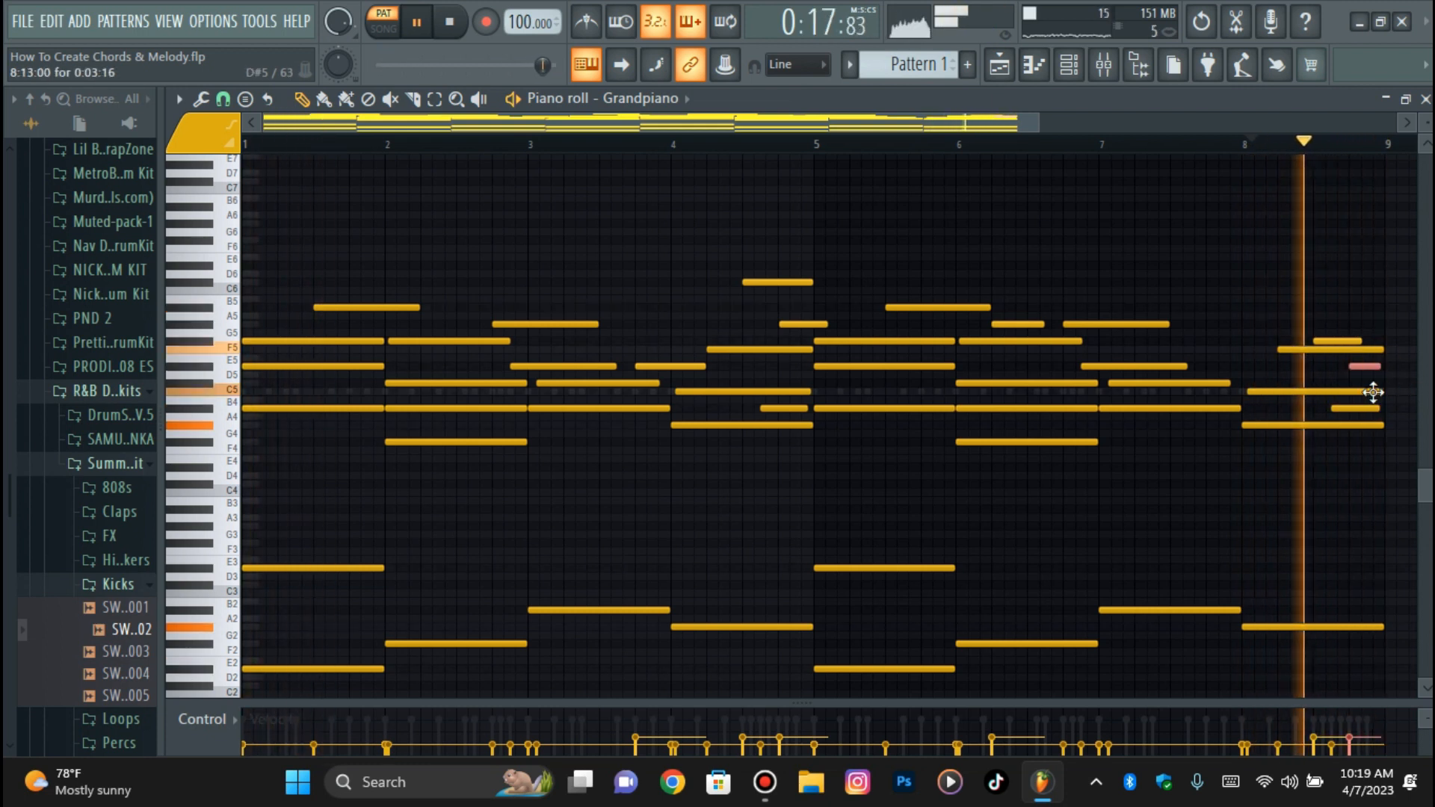
- Select the lower row of bass notes across bars 1 to 8 and duplicate it one octave lower
{"action": "scroll", "coordinate": [1338, 486], "scroll_direction": "down", "scroll_amount": 3}
{"action": "key", "text": "space"}
{"action": "scroll", "coordinate": [632, 503], "scroll_direction": "down", "scroll_amount": 2}
{"action": "scroll", "coordinate": [309, 386], "scroll_direction": "up", "scroll_amount": 1}
{"action": "left_click_drag", "start_coordinate": [382, 572], "coordinate": [1289, 681]}
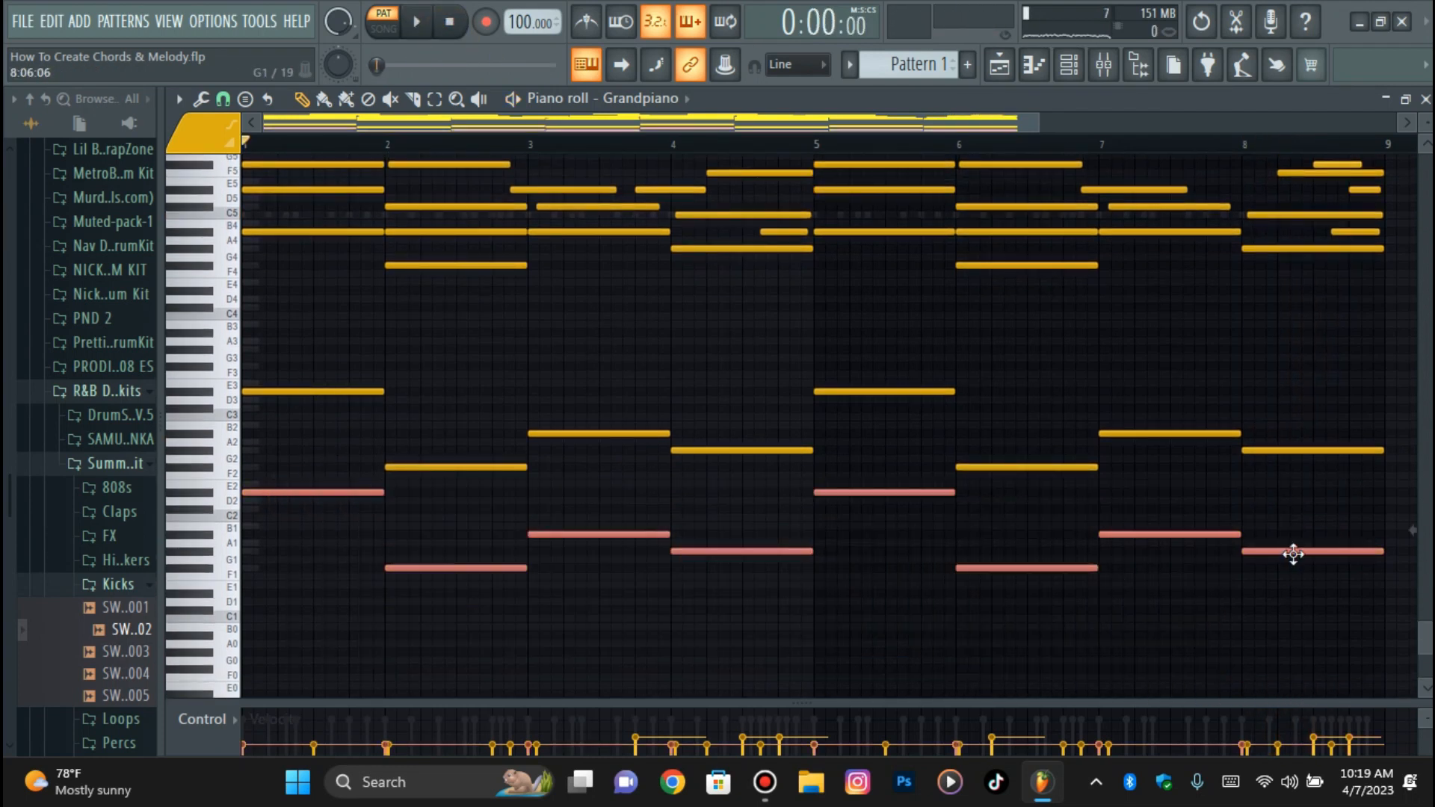
{"action": "key", "text": "ctrl+Down"}
{"action": "key", "text": "space"}
- Transpose all the piano notes up five semitones and play the pattern
{"action": "key", "text": "ctrl+a"}
{"action": "key", "text": "Up"}
{"action": "key", "text": "Up"}
{"action": "key", "text": "Up"}
{"action": "key", "text": "Up"}
{"action": "key", "text": "Up"}
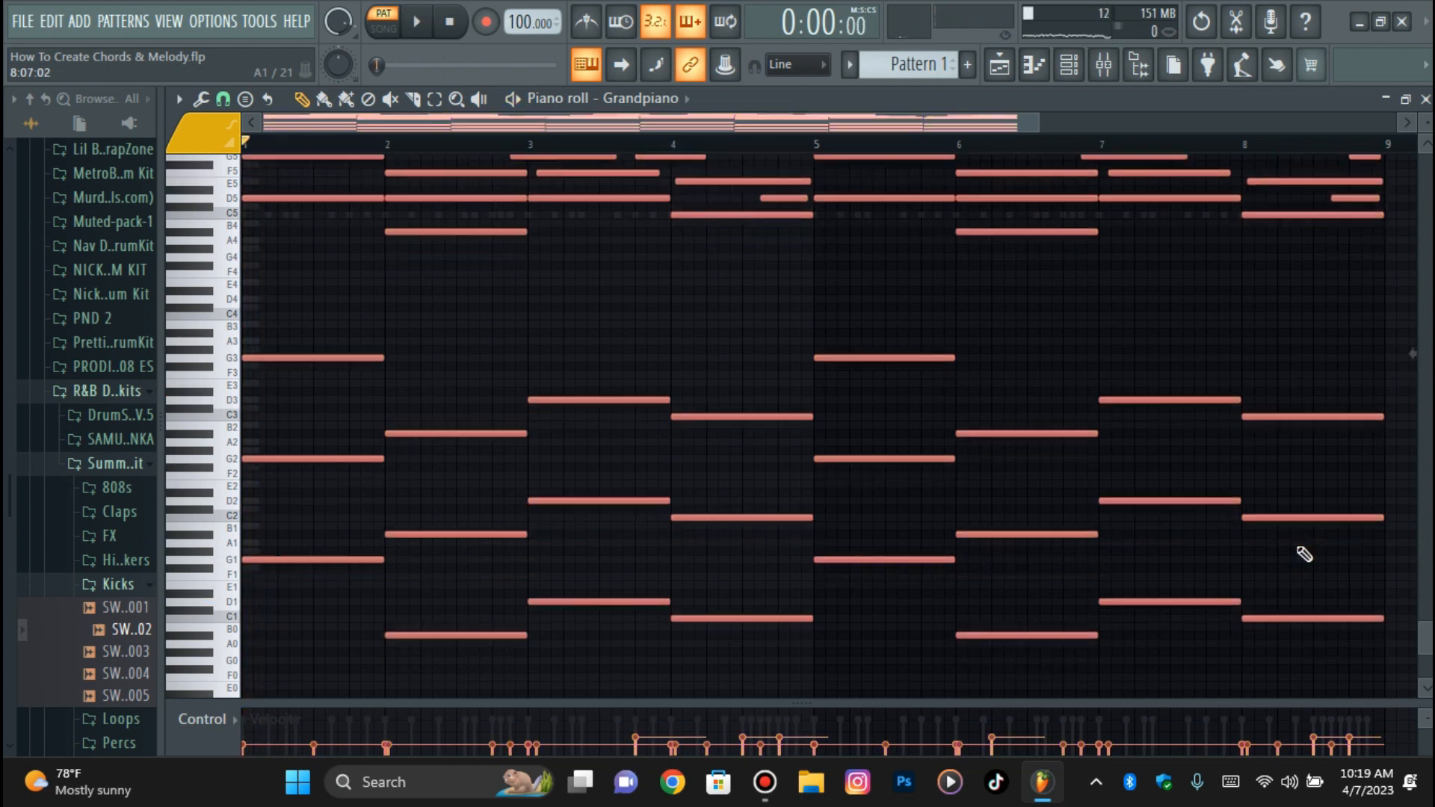
{"action": "key", "text": "space"}
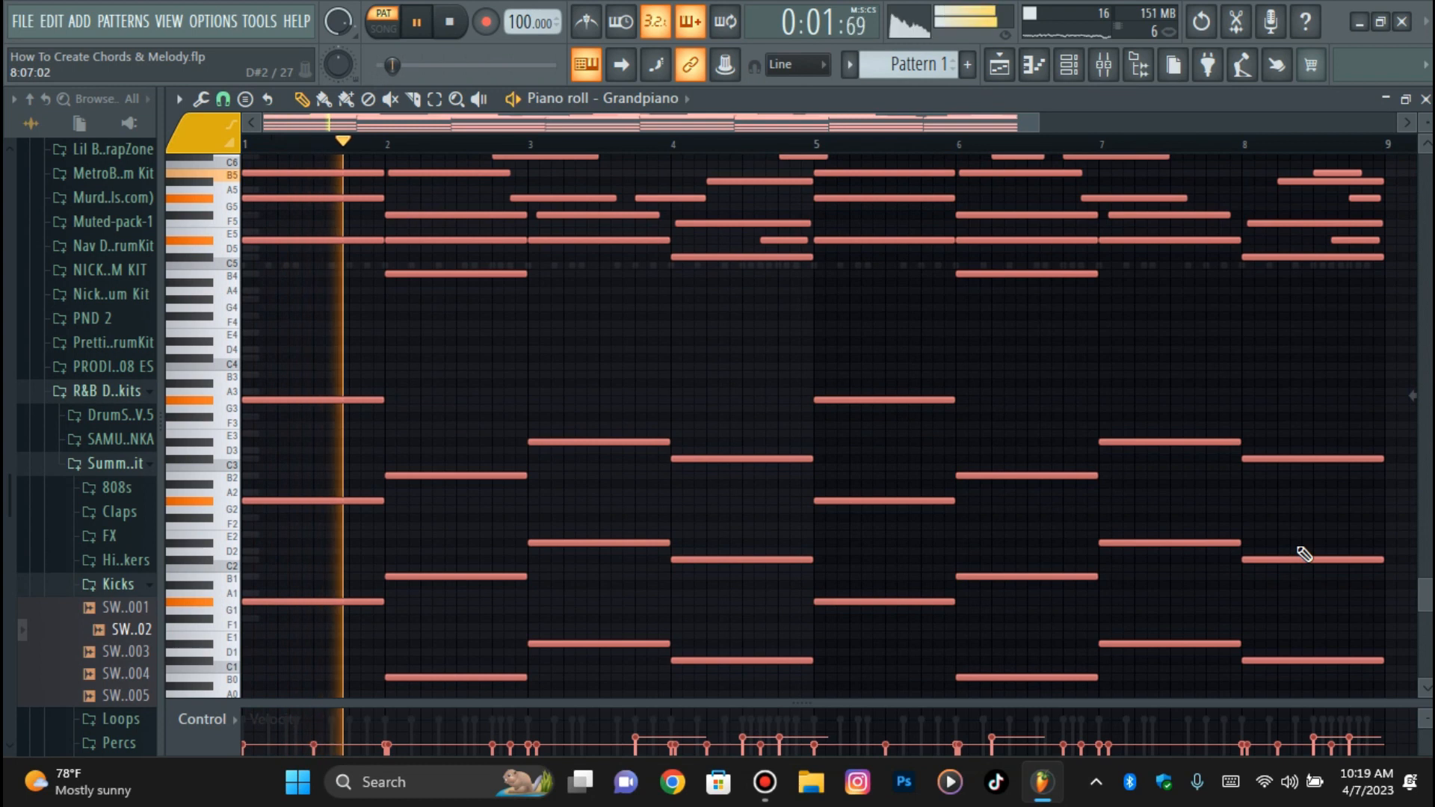
- Select the lowest row of bass notes across all eight bars and delete it
{"action": "scroll", "coordinate": [442, 679], "scroll_direction": "down", "scroll_amount": 2}
{"action": "left_click", "coordinate": [315, 535], "text": "ctrl"}
{"action": "left_click_drag", "start_coordinate": [420, 606], "coordinate": [463, 647]}
{"action": "left_click_drag", "start_coordinate": [580, 592], "coordinate": [769, 655]}
{"action": "left_click_drag", "start_coordinate": [853, 540], "coordinate": [876, 562]}
{"action": "left_click_drag", "start_coordinate": [984, 608], "coordinate": [1018, 645]}
{"action": "left_click_drag", "start_coordinate": [1112, 591], "coordinate": [1135, 624]}
{"action": "left_click_drag", "start_coordinate": [1279, 605], "coordinate": [1295, 635]}
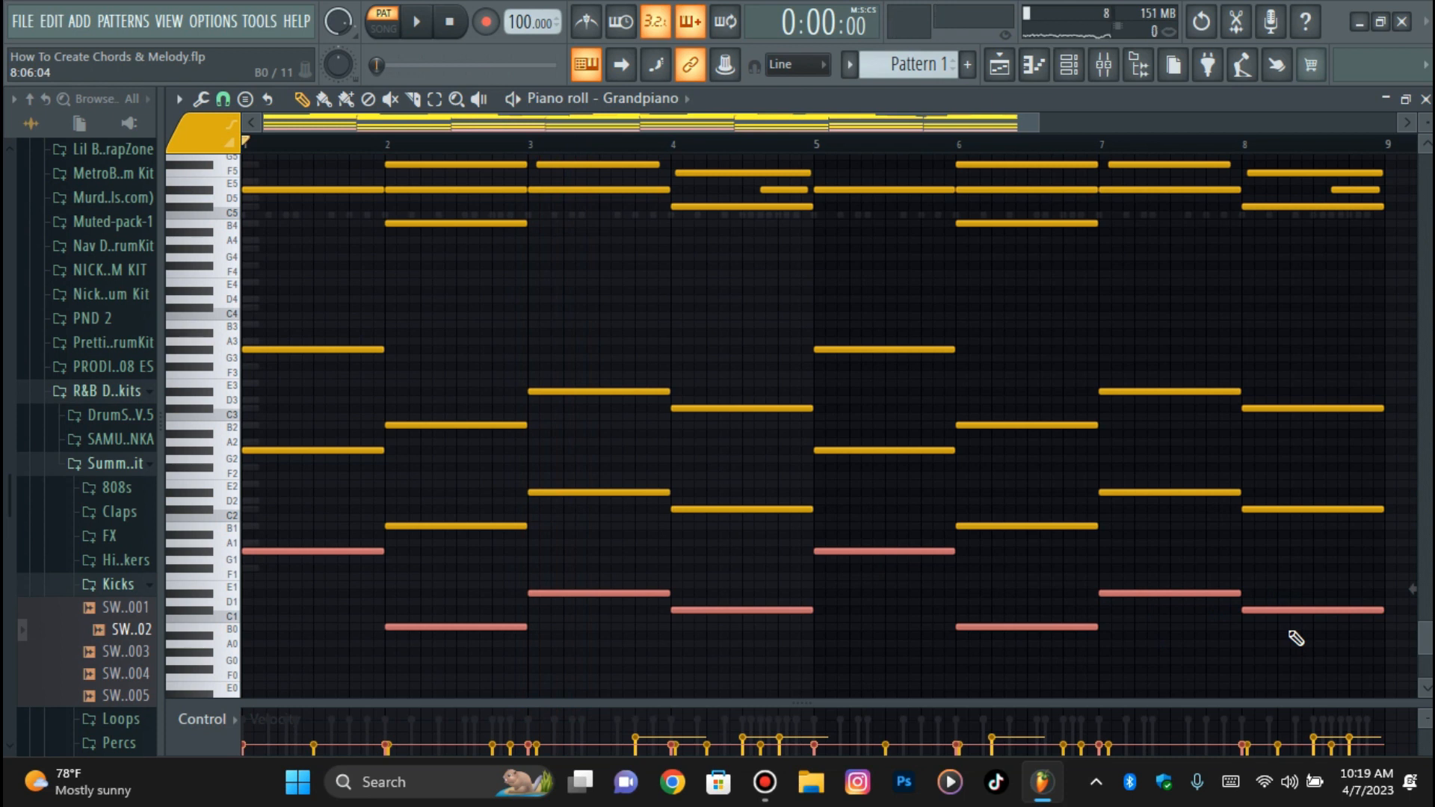
{"action": "key", "text": "Delete"}
- Transpose the whole piano part down three semitones, putting the first bass notes on F3 and F2
{"action": "scroll", "coordinate": [1296, 634], "scroll_direction": "up", "scroll_amount": 3}
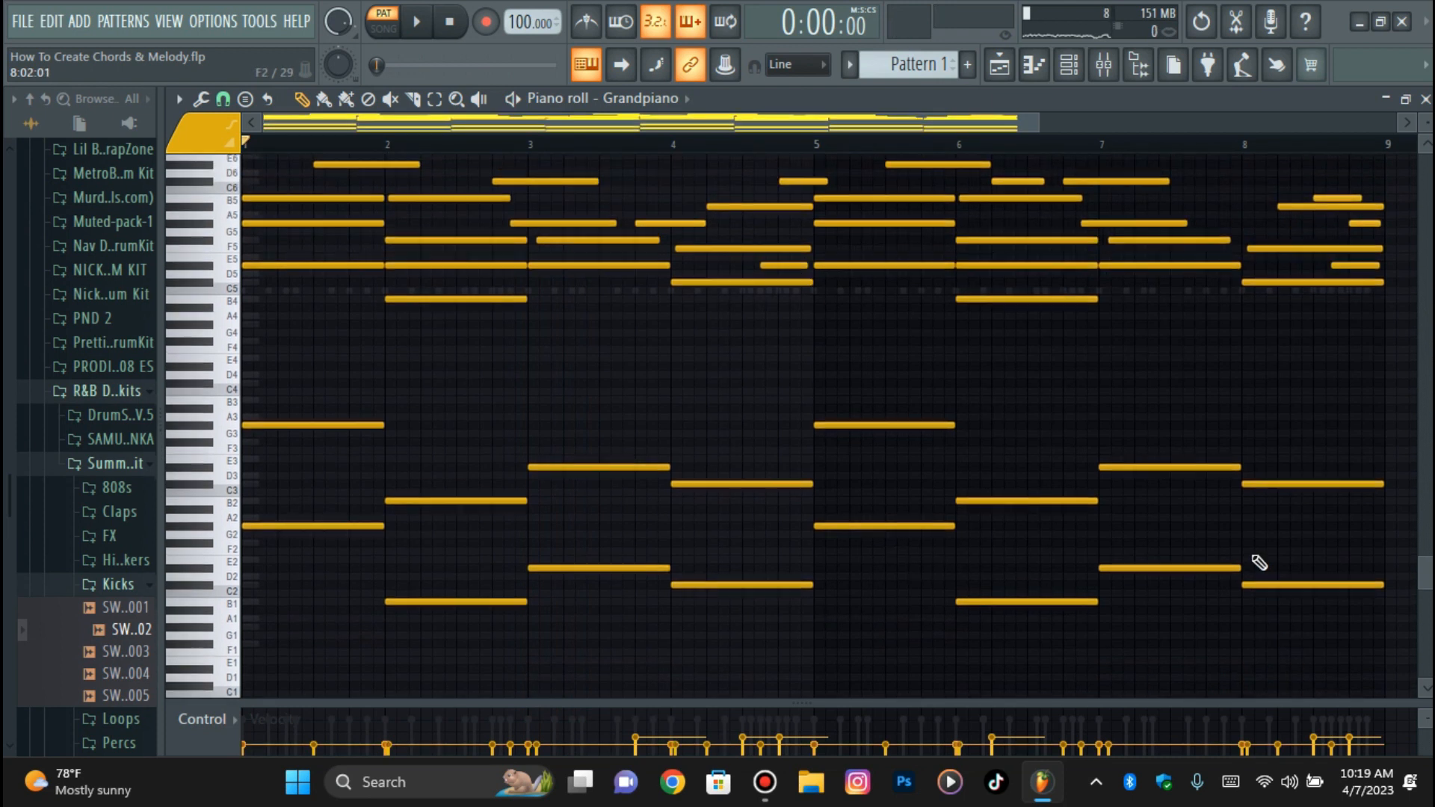
{"action": "key", "text": "shift+Down"}
{"action": "key", "text": "shift+Down"}
{"action": "key", "text": "shift+Down"}
{"action": "scroll", "coordinate": [1234, 504], "scroll_direction": "up", "scroll_amount": 2}
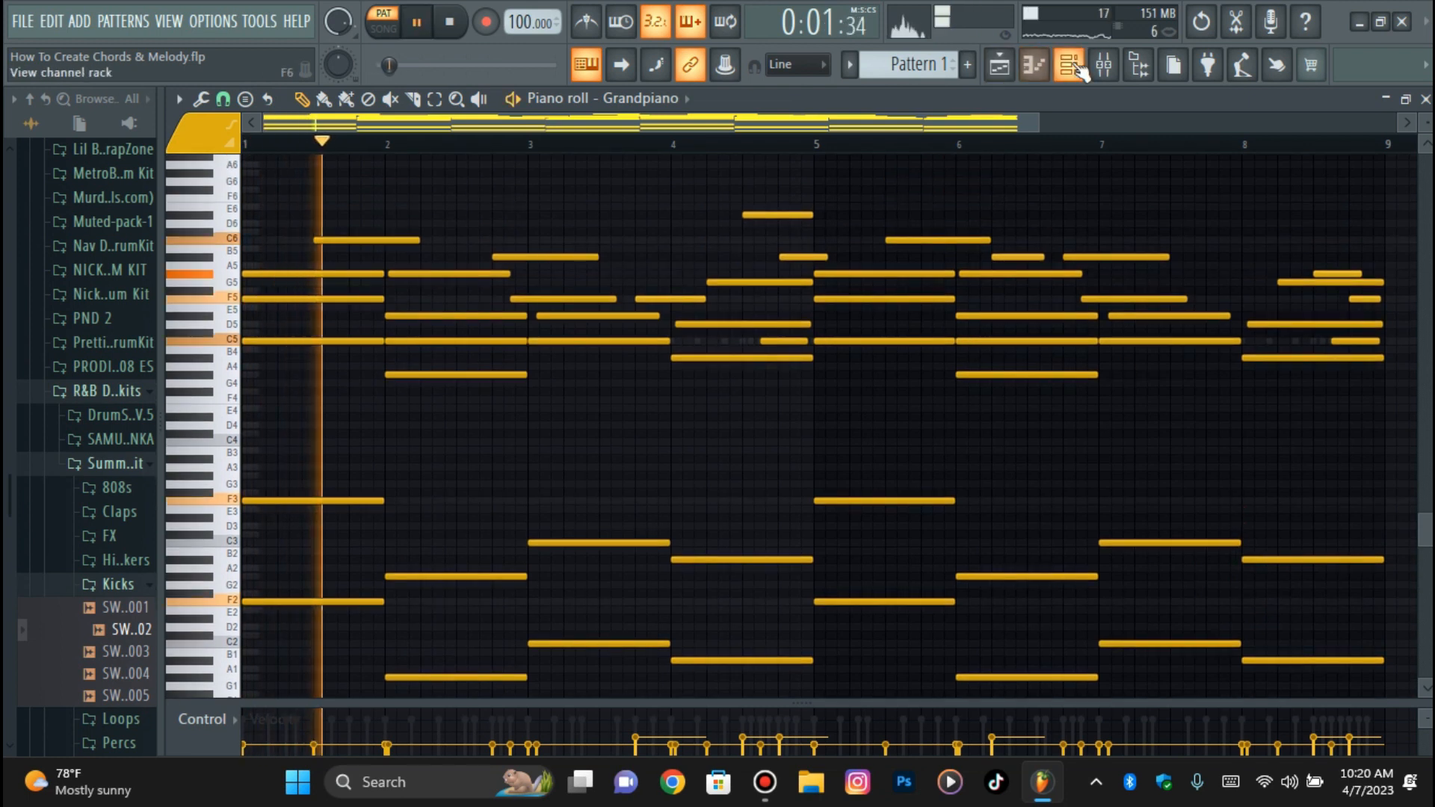
- Examine the Grandpiano channel's plugin and its miscellaneous channel settings, including the cut group
{"action": "left_click", "coordinate": [1078, 67]}
{"action": "left_click", "coordinate": [459, 185]}
{"action": "left_click", "coordinate": [463, 186]}
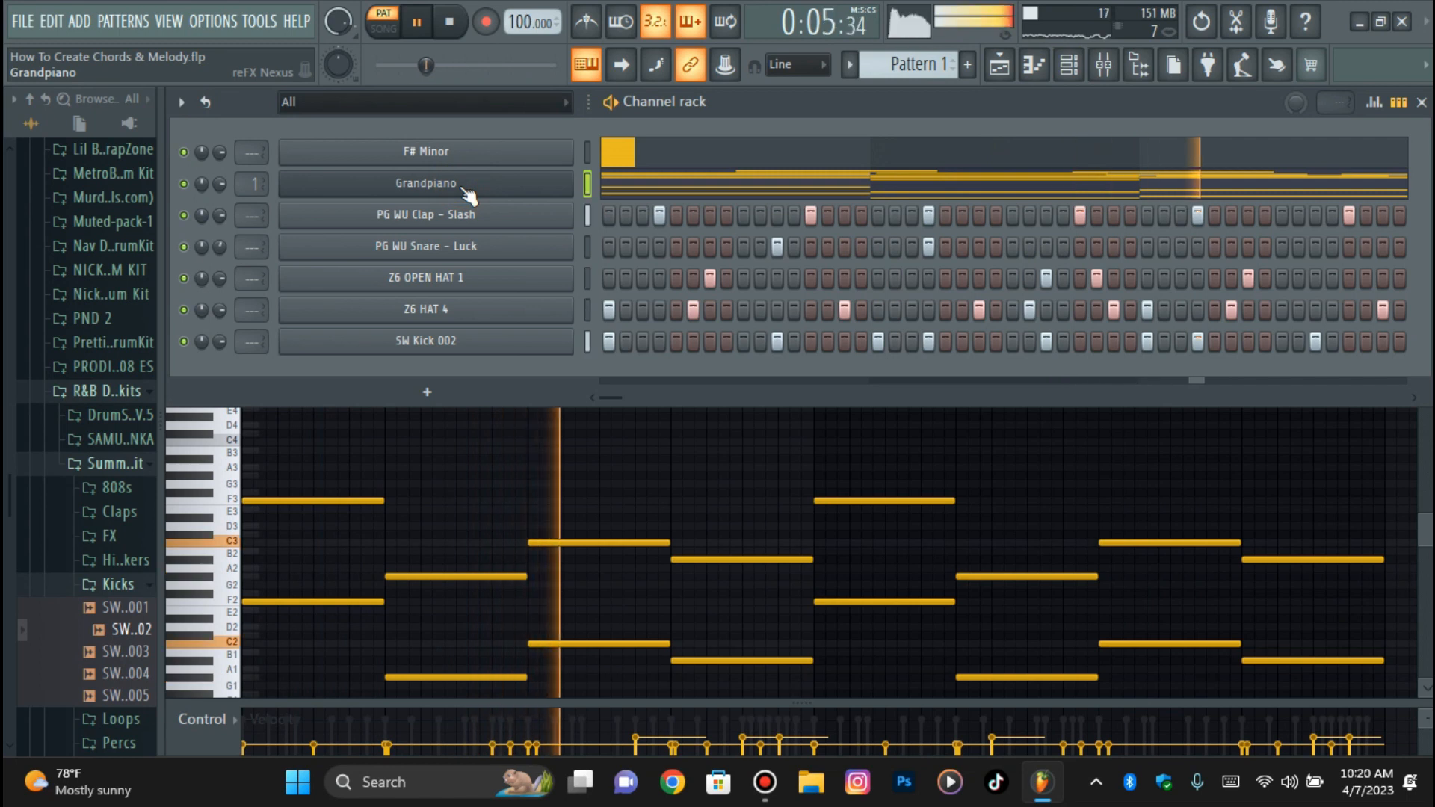
{"action": "left_click", "coordinate": [462, 186]}
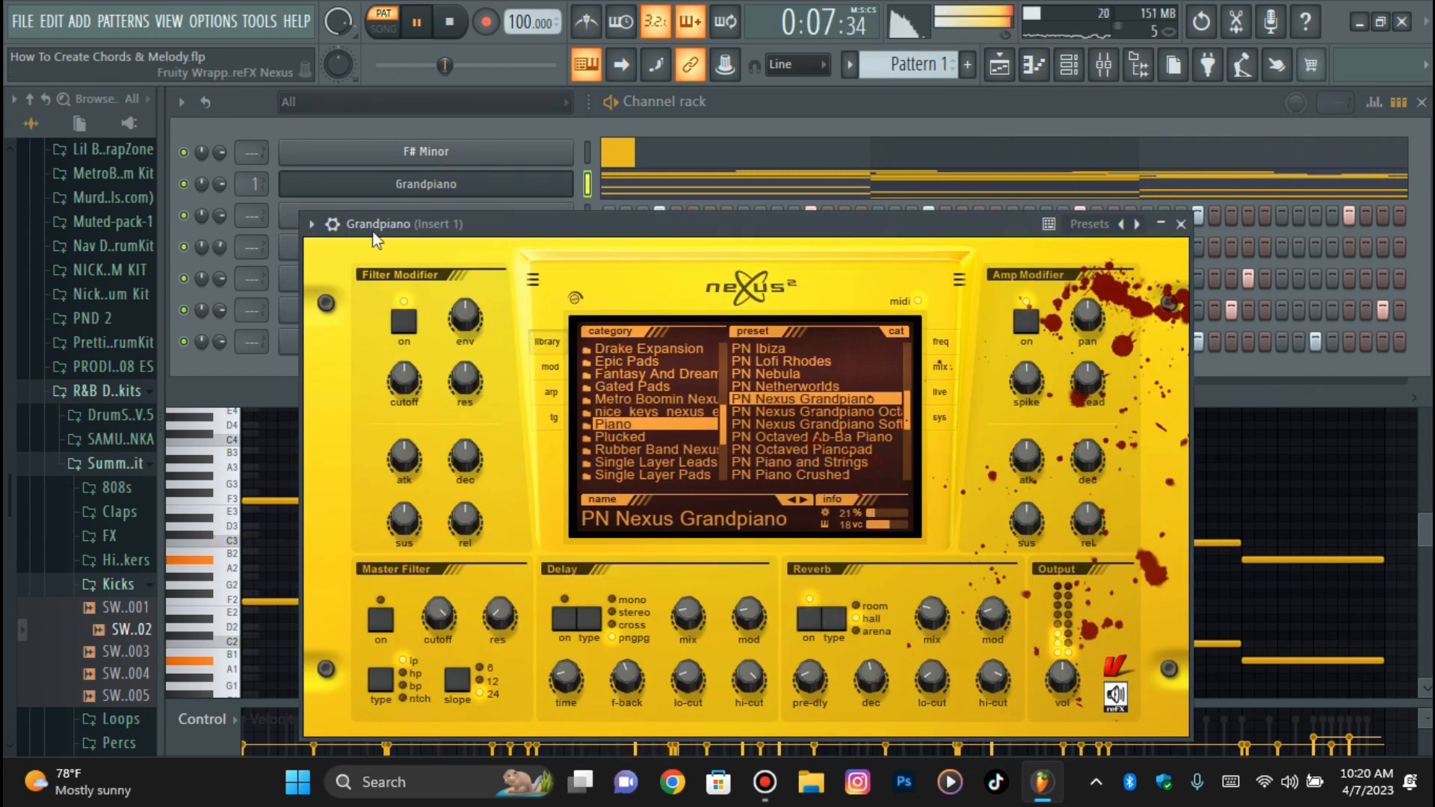
{"action": "left_click", "coordinate": [332, 223]}
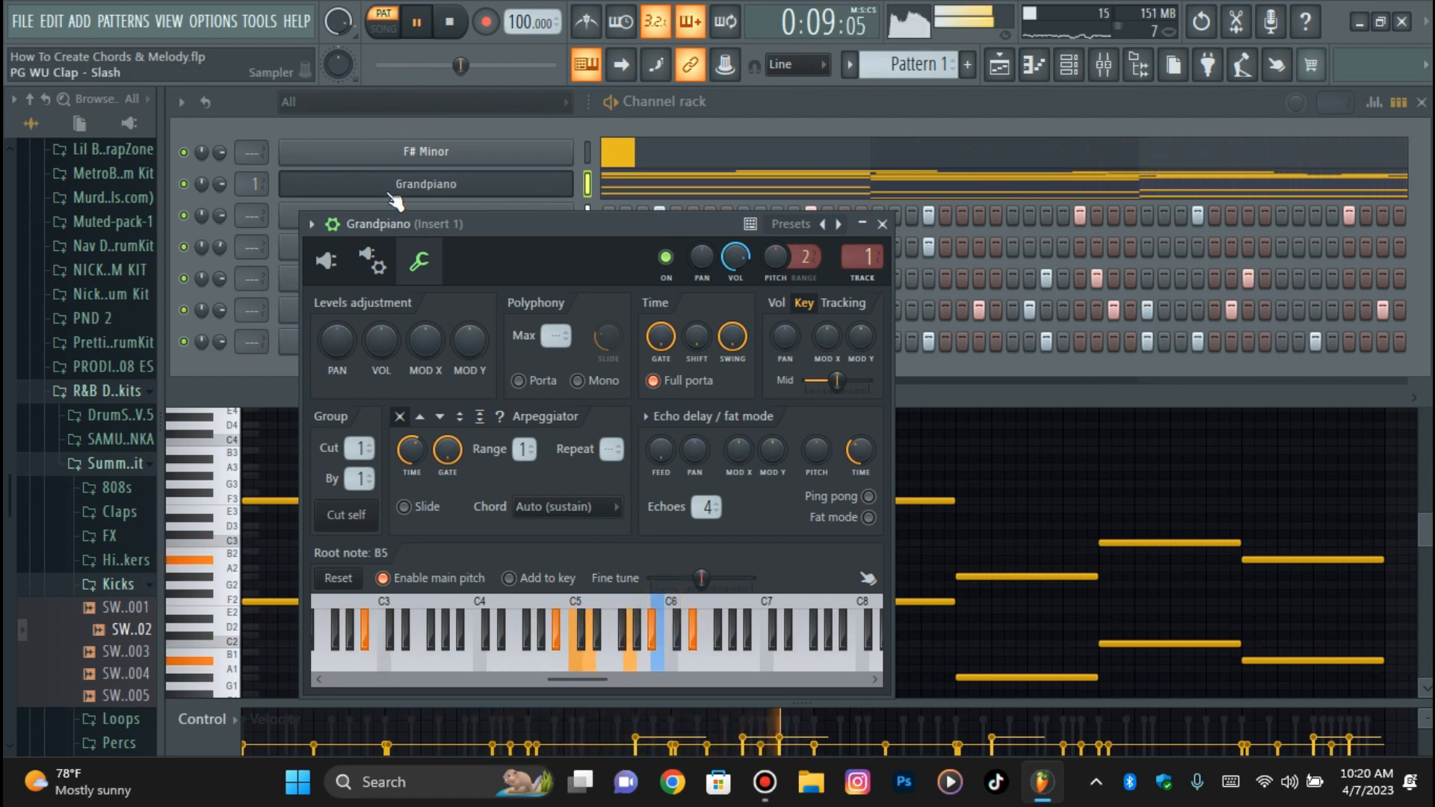
{"action": "left_click", "coordinate": [333, 224]}
{"action": "left_click", "coordinate": [366, 187]}
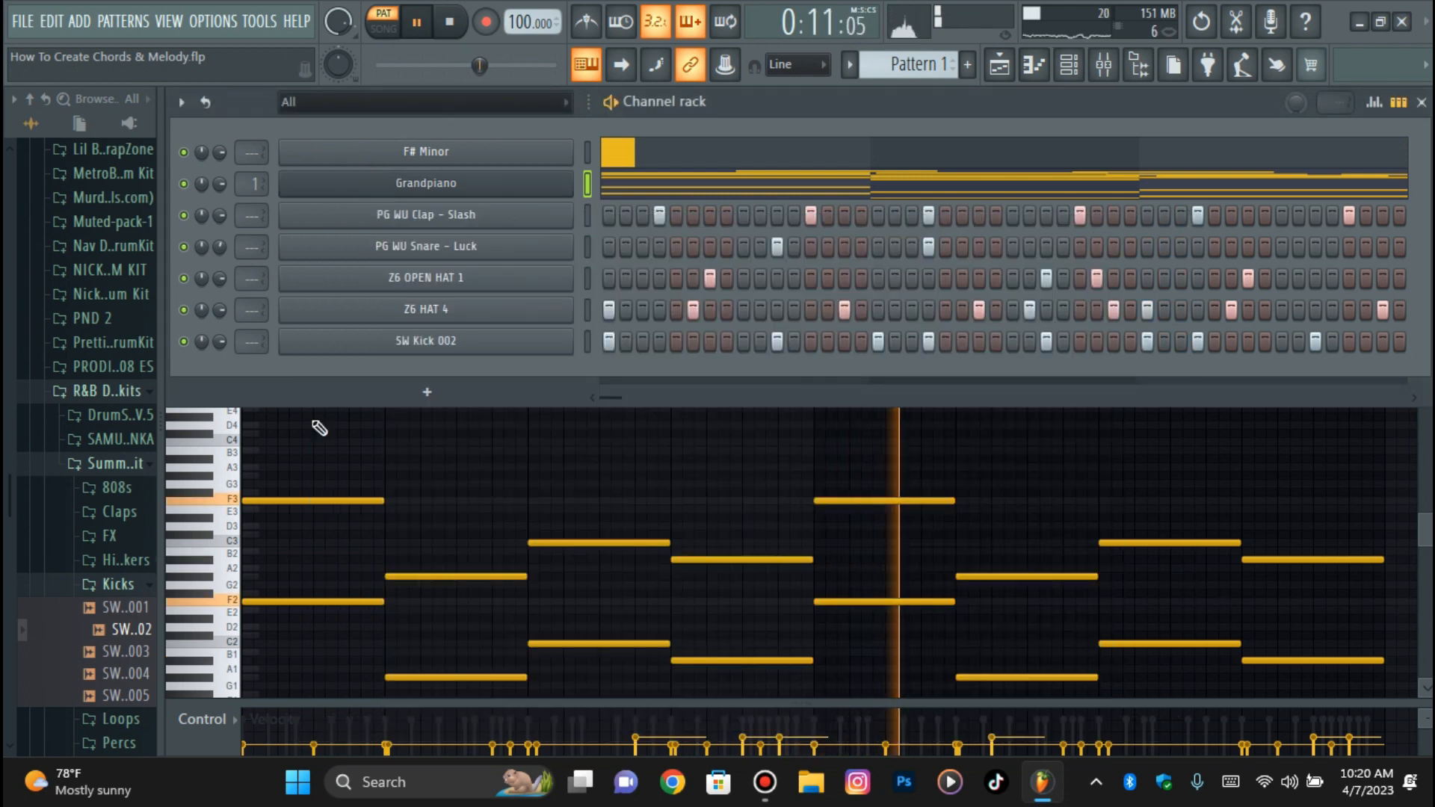
- Select all channels in the channel rack, stop playback and add a Massive X instrument channel
{"action": "left_click_drag", "start_coordinate": [108, 594], "coordinate": [314, 363]}
{"action": "double_click", "coordinate": [586, 148]}
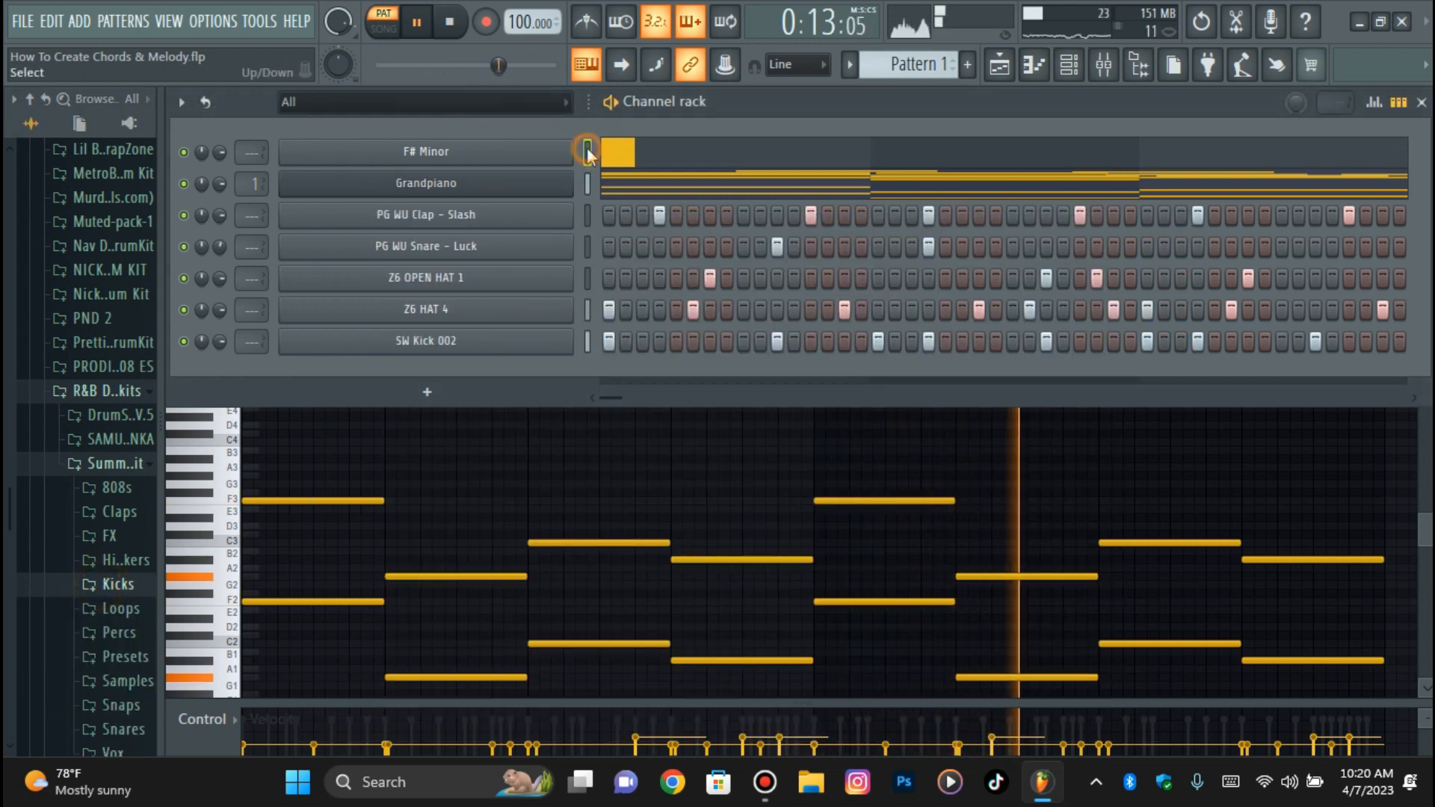
{"action": "left_click", "coordinate": [44, 33]}
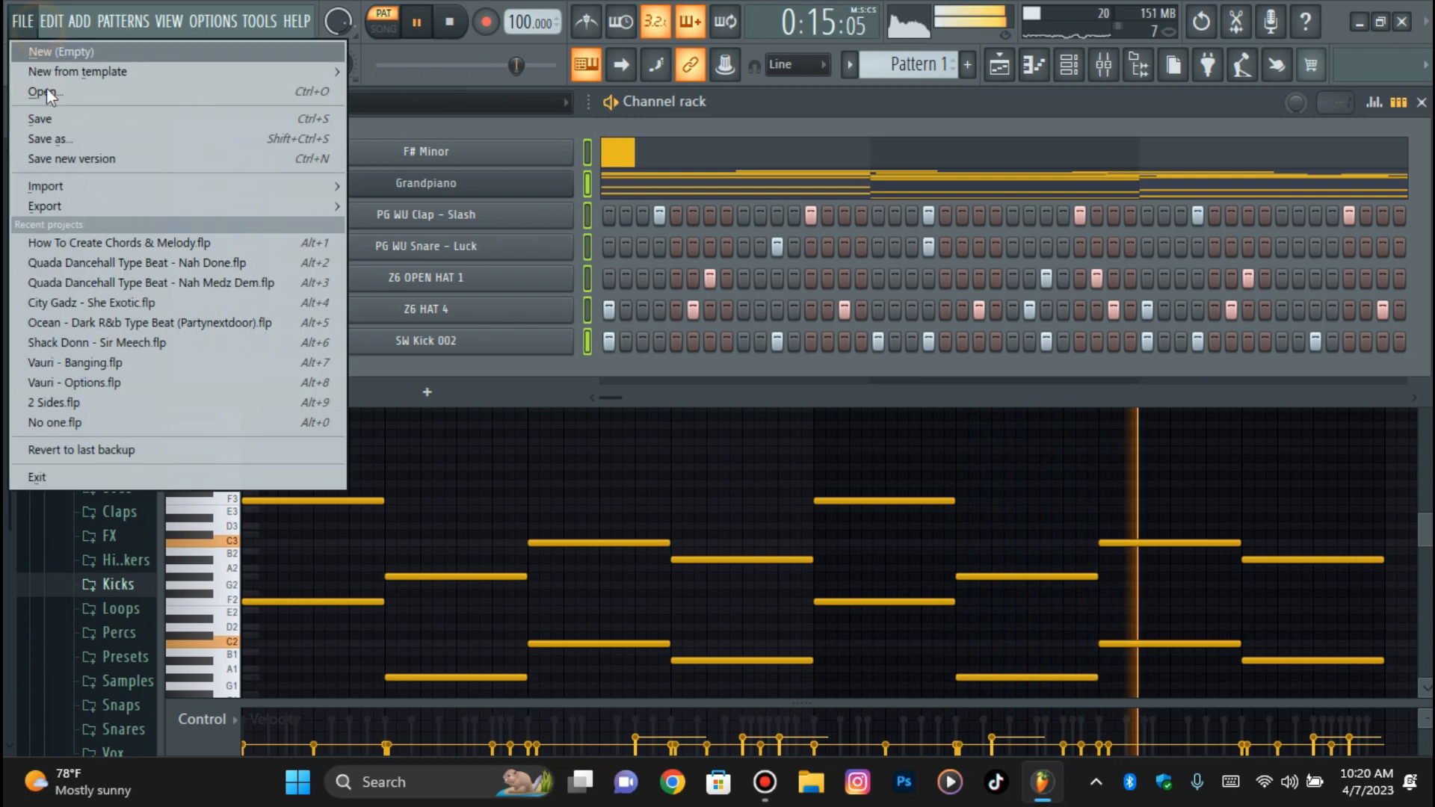
{"action": "left_click", "coordinate": [434, 394]}
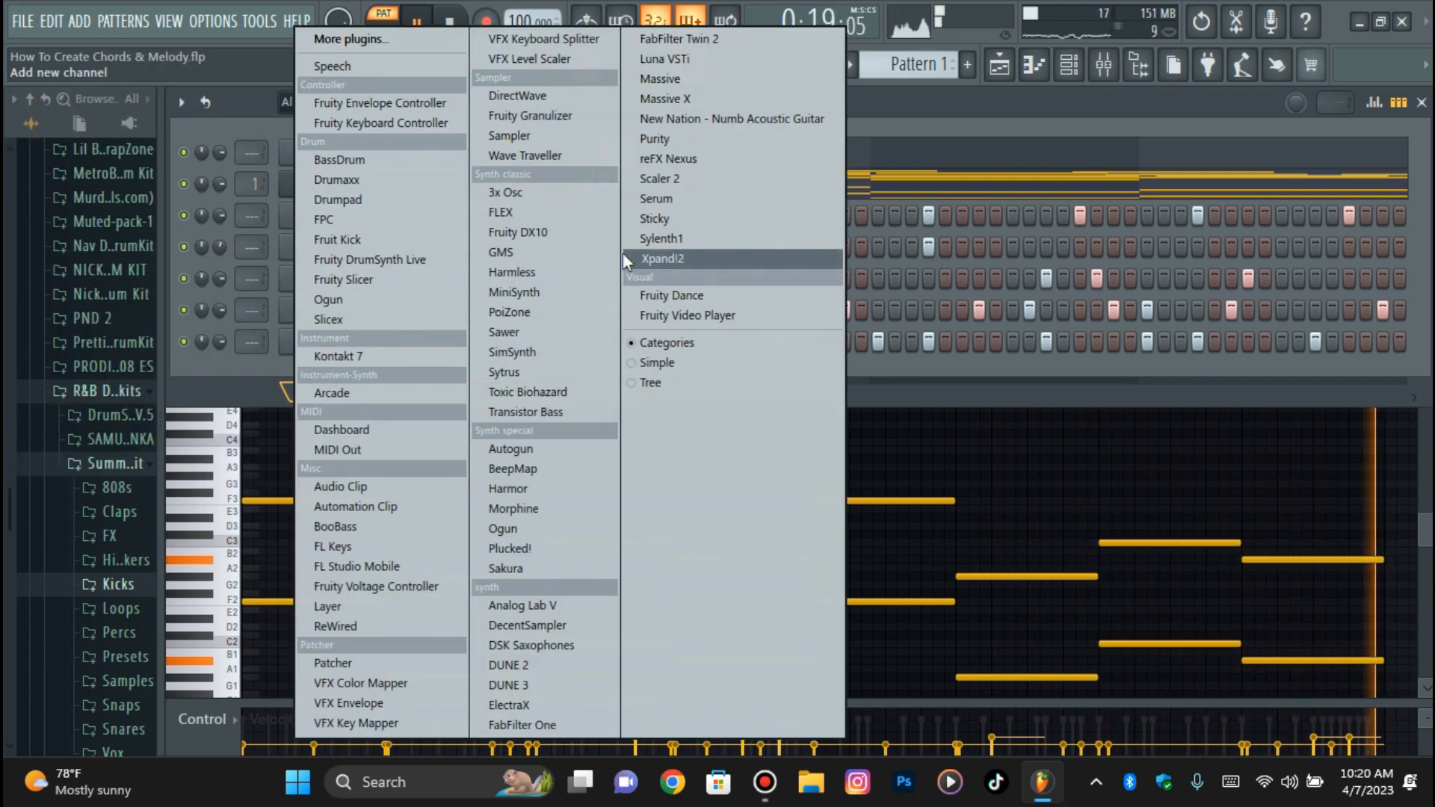
{"action": "left_click", "coordinate": [253, 373]}
{"action": "key", "text": "space"}
{"action": "left_click", "coordinate": [454, 395]}
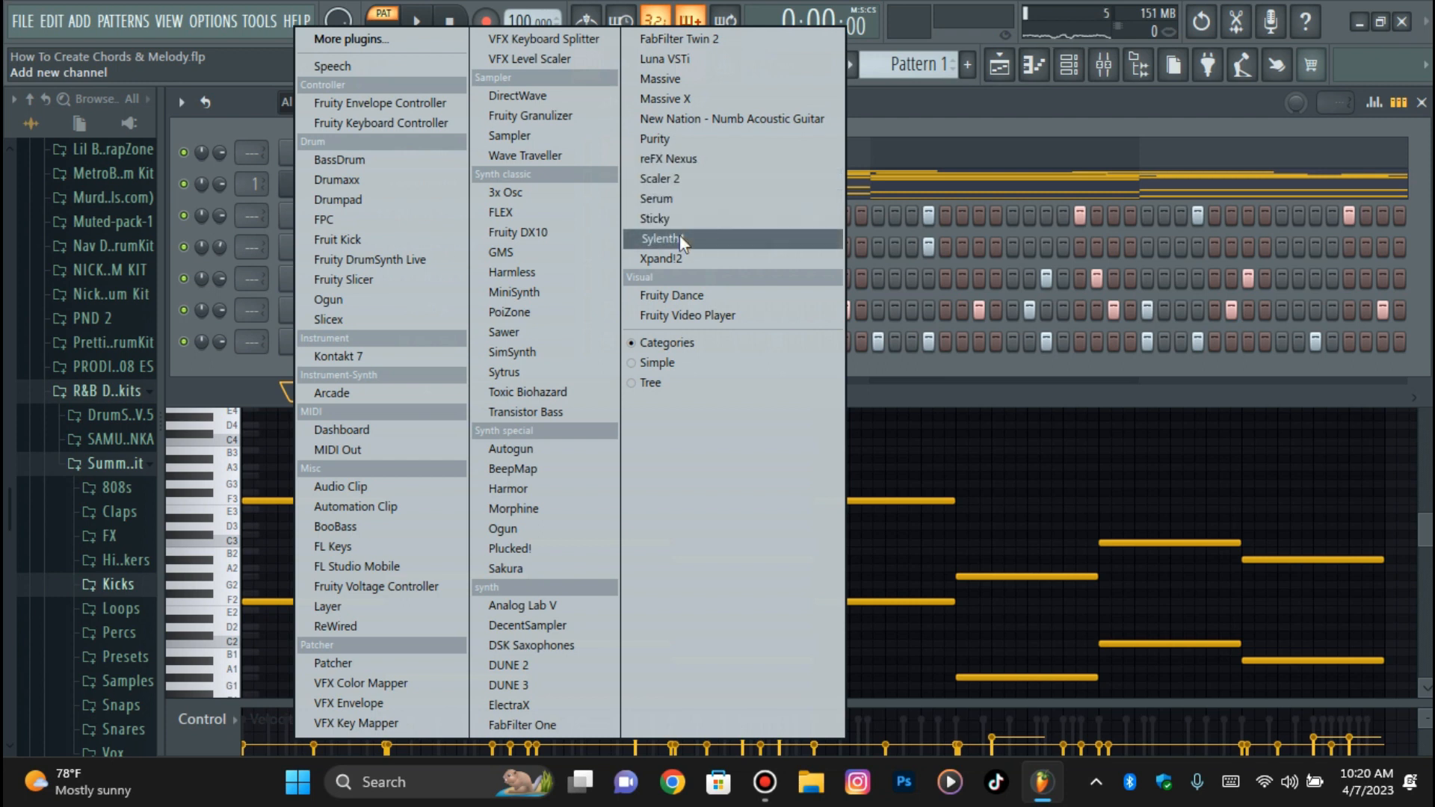
{"action": "left_click", "coordinate": [665, 99]}
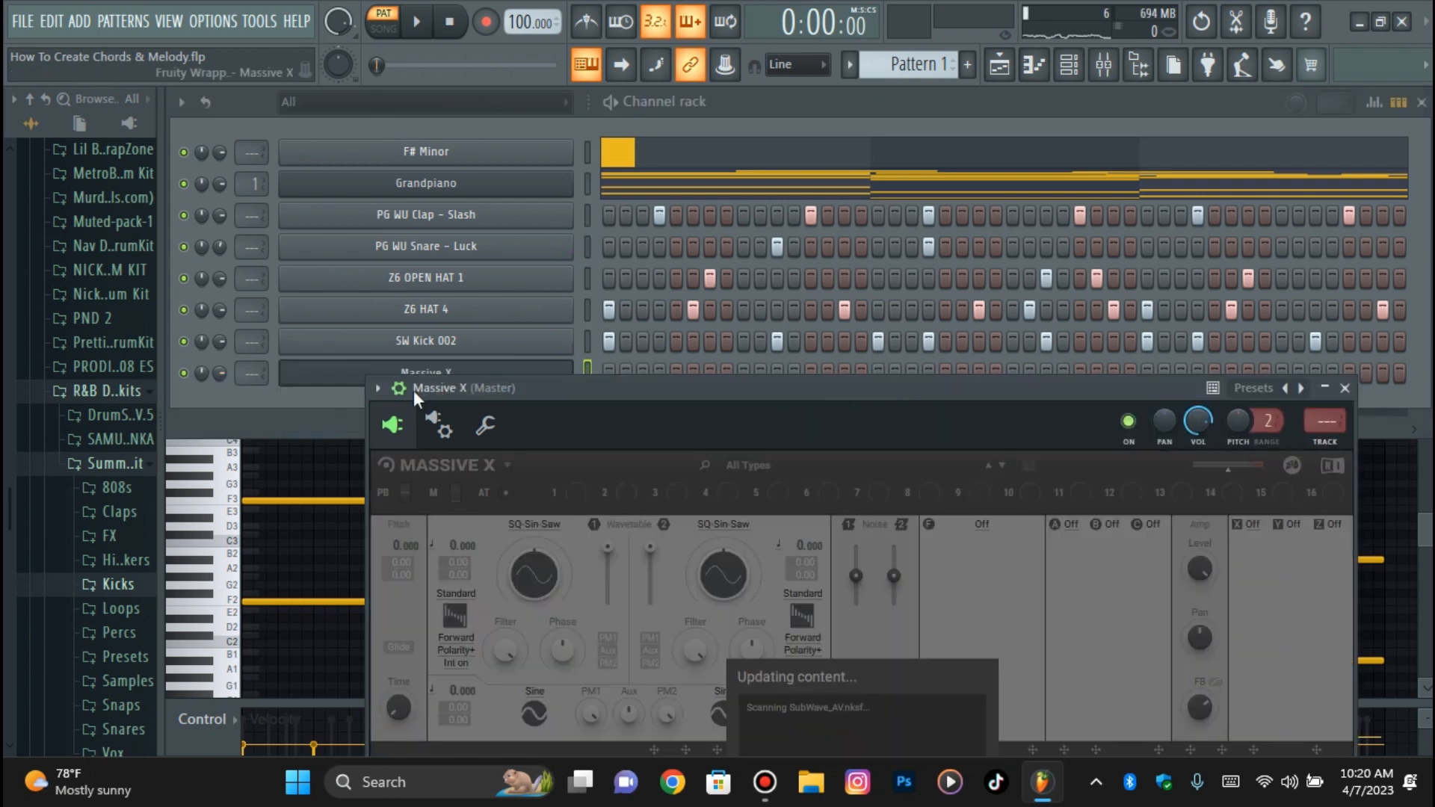
- Browse the User presets in Massive X and try Deep Sea_AV and Deep Space_AV
{"action": "left_click", "coordinate": [404, 388]}
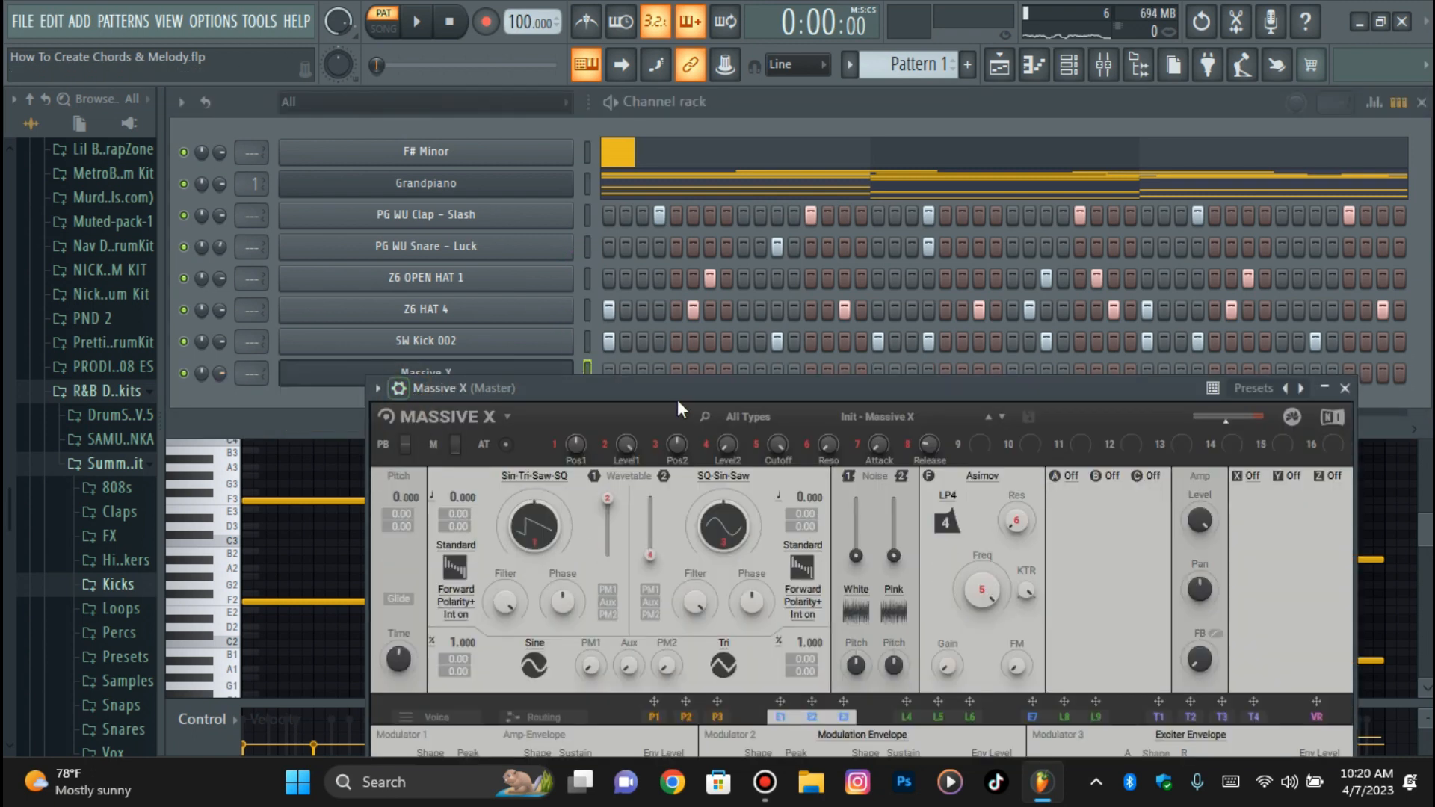
{"action": "left_click_drag", "start_coordinate": [677, 362], "coordinate": [688, 127]}
{"action": "left_click", "coordinate": [863, 156]}
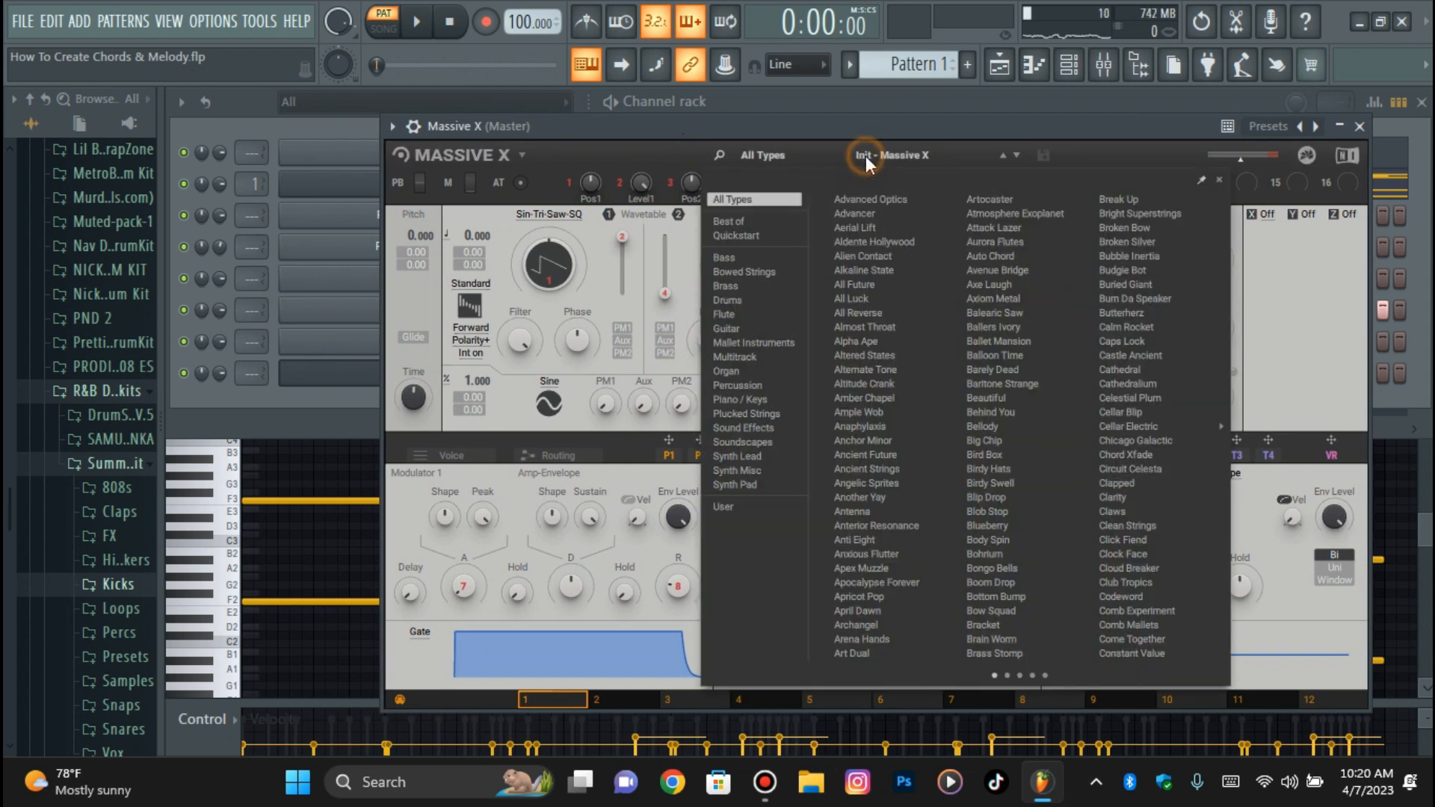
{"action": "left_click", "coordinate": [748, 509]}
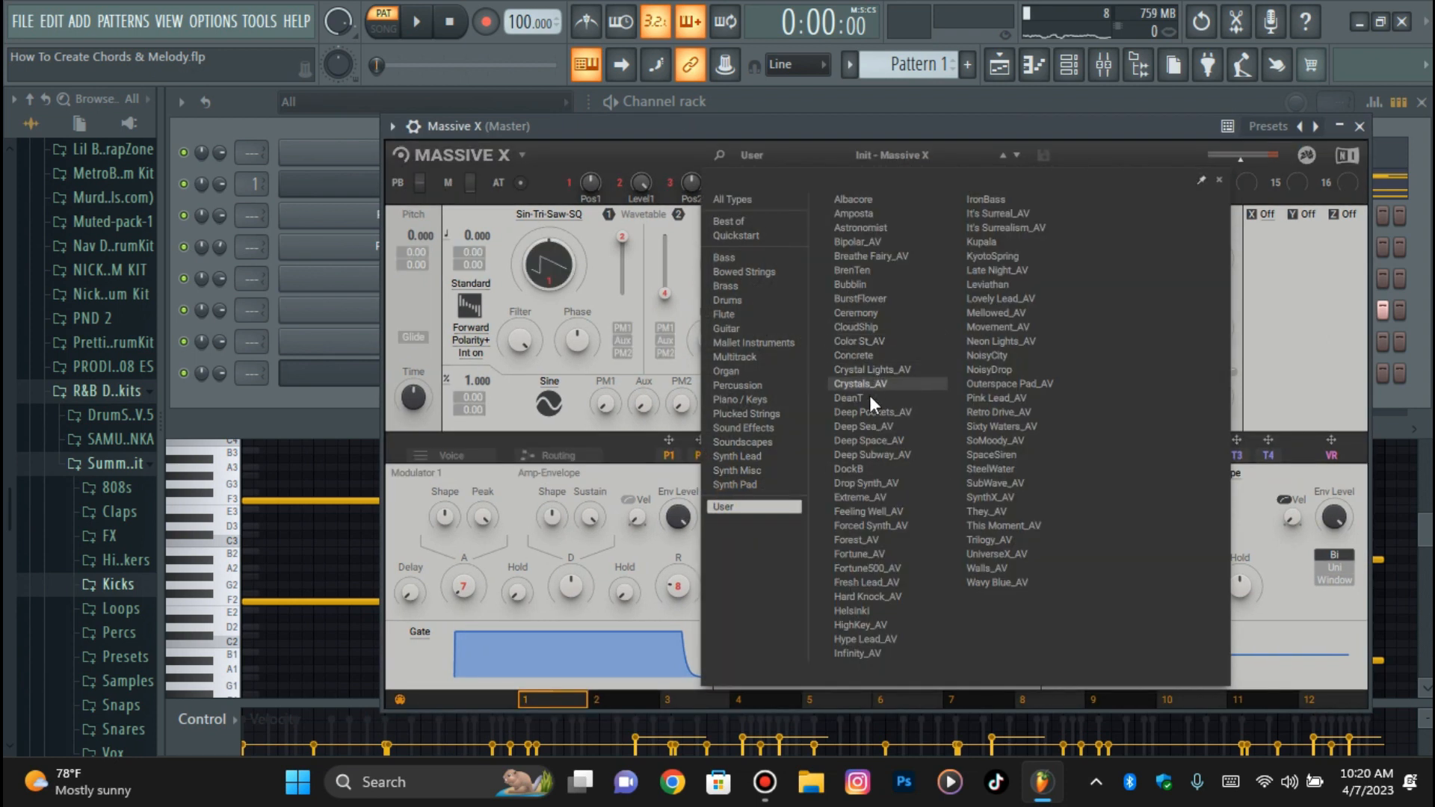
{"action": "left_click", "coordinate": [874, 426]}
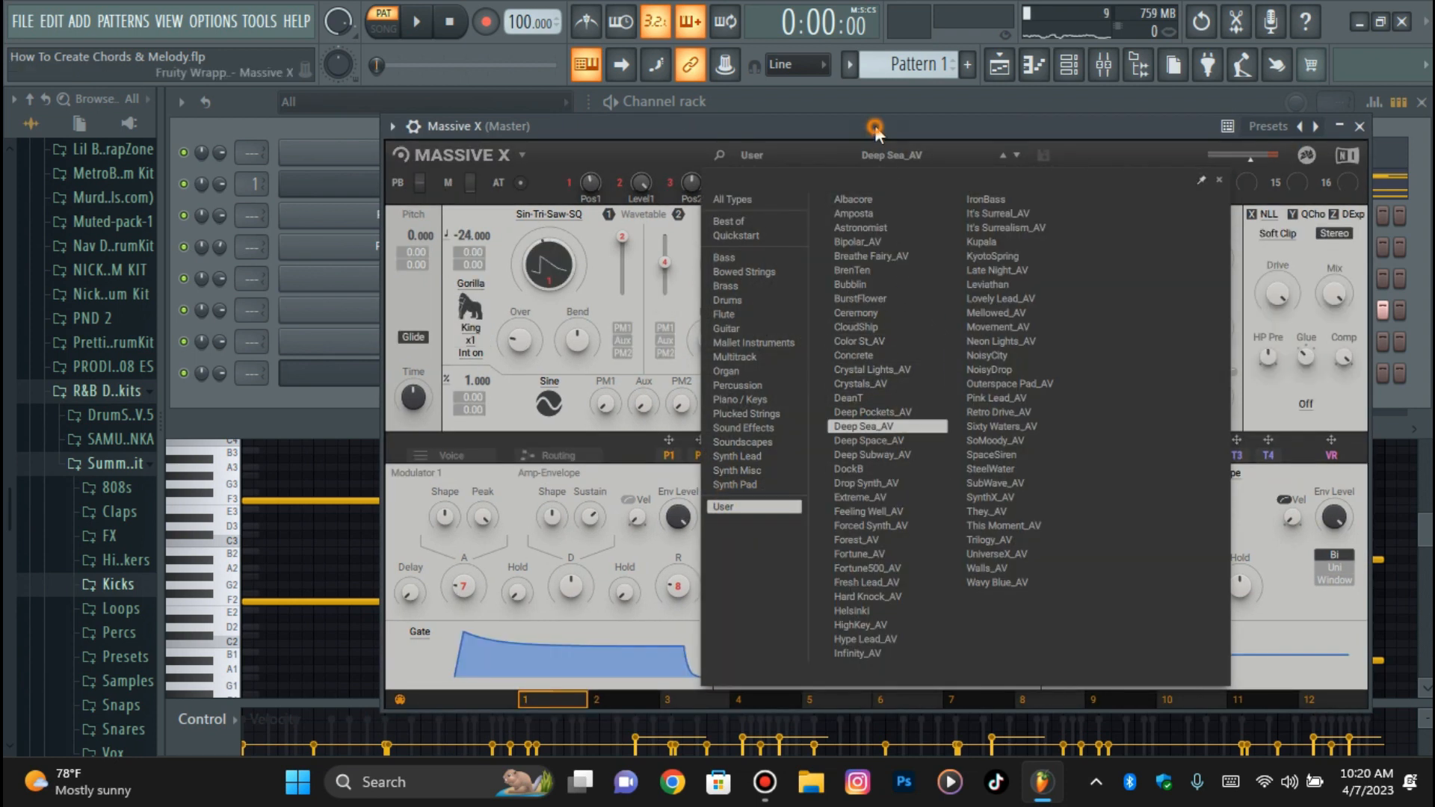
{"action": "left_click", "coordinate": [858, 443]}
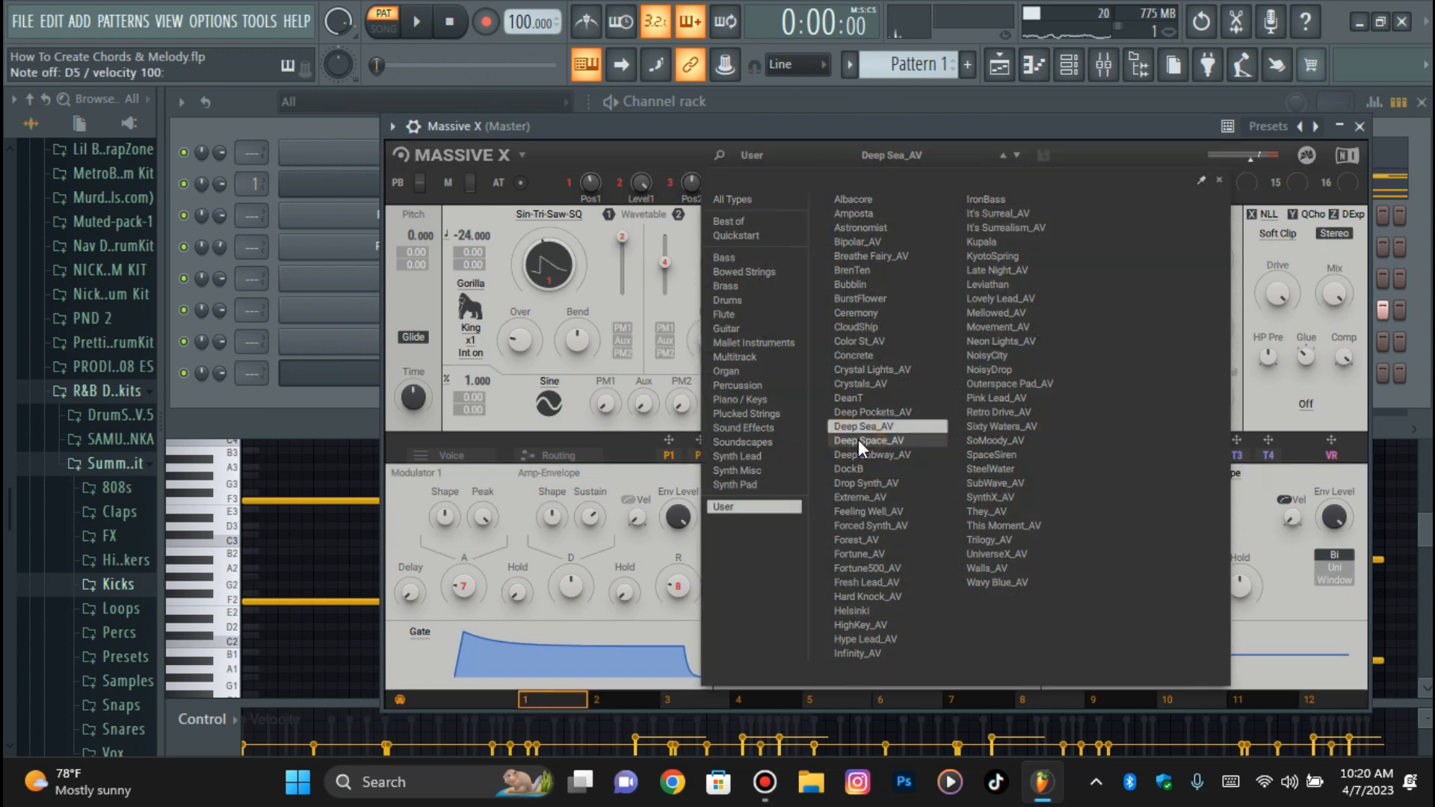
- Check the Grandpiano's cut settings and make the Massive X channel cut itself, with Cut and By both at 2
{"action": "left_click", "coordinate": [314, 190]}
{"action": "left_click", "coordinate": [331, 223]}
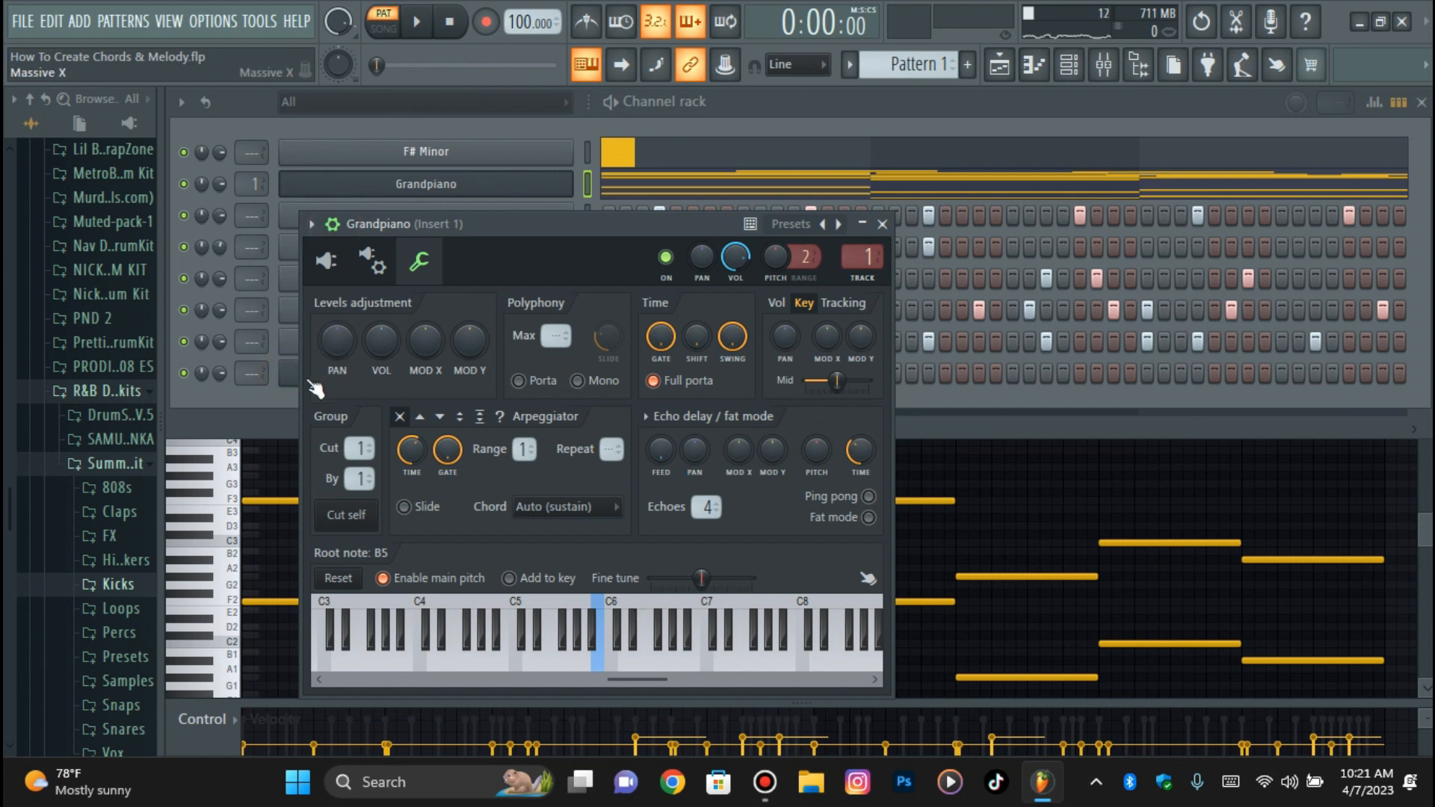
{"action": "left_click", "coordinate": [410, 370]}
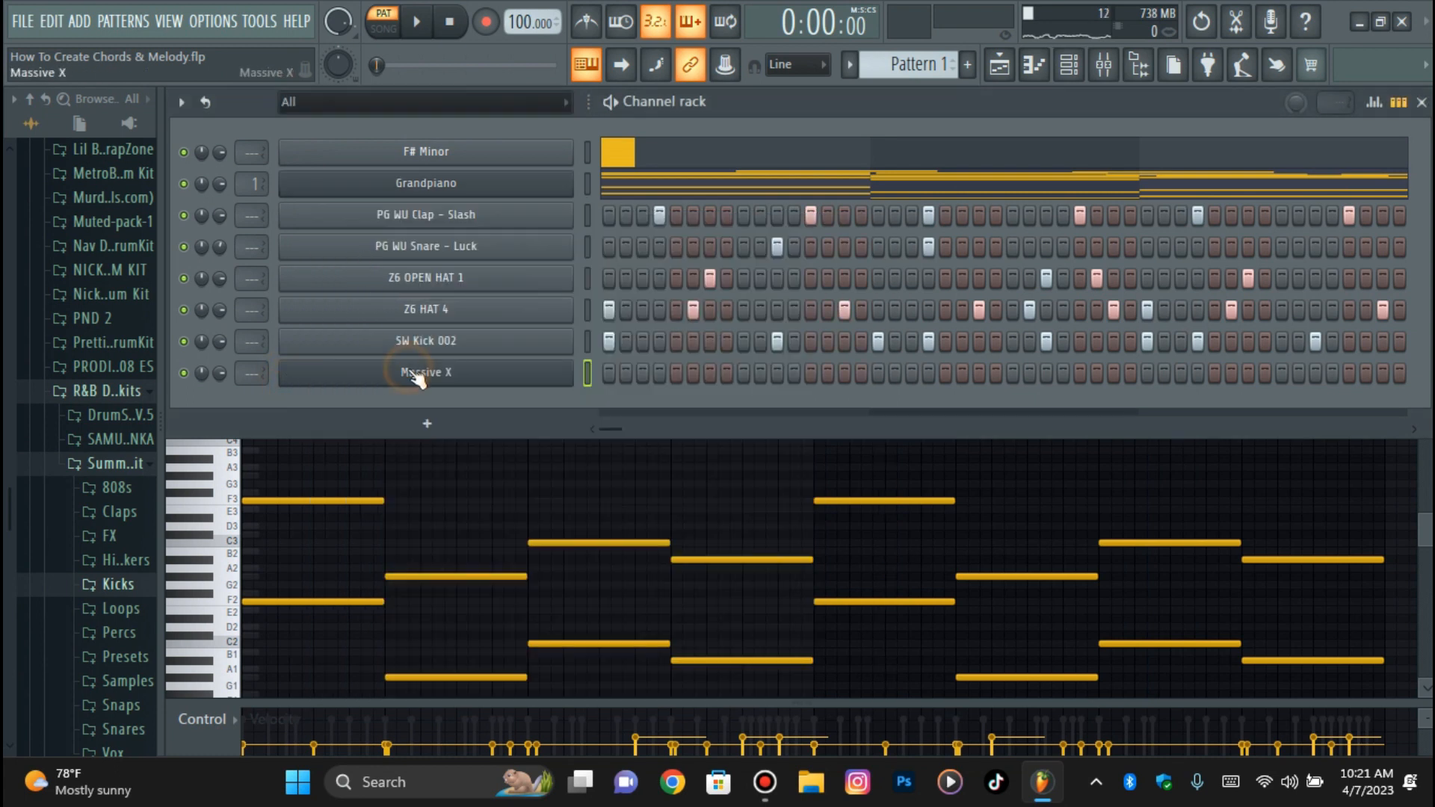
{"action": "left_click", "coordinate": [422, 372]}
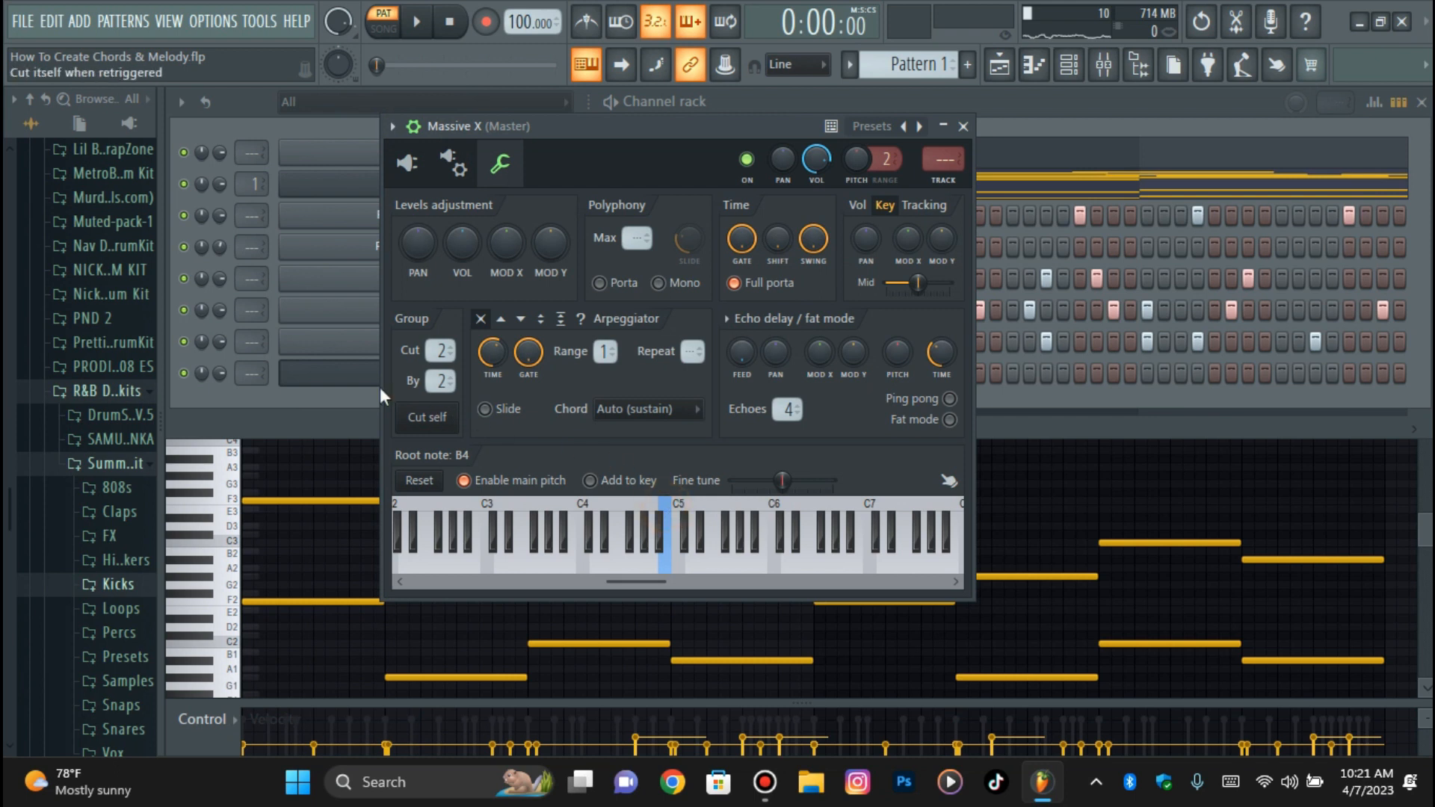
{"action": "left_click", "coordinate": [338, 371]}
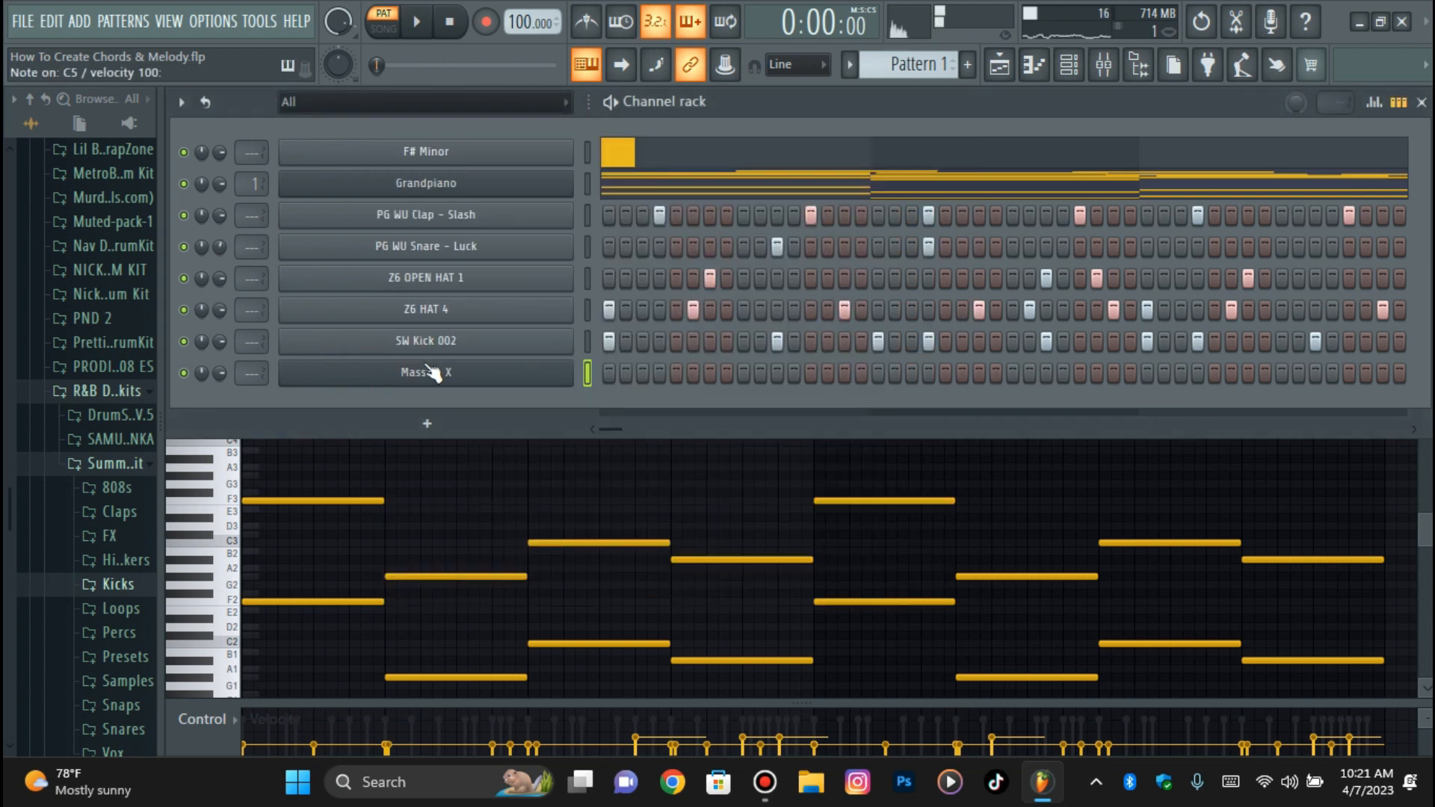
- Place a one-bar F4 note in bar 1 of the Massive X piano roll and play it
{"action": "left_click", "coordinate": [1034, 66]}
{"action": "left_click_drag", "start_coordinate": [1033, 124], "coordinate": [1022, 124]}
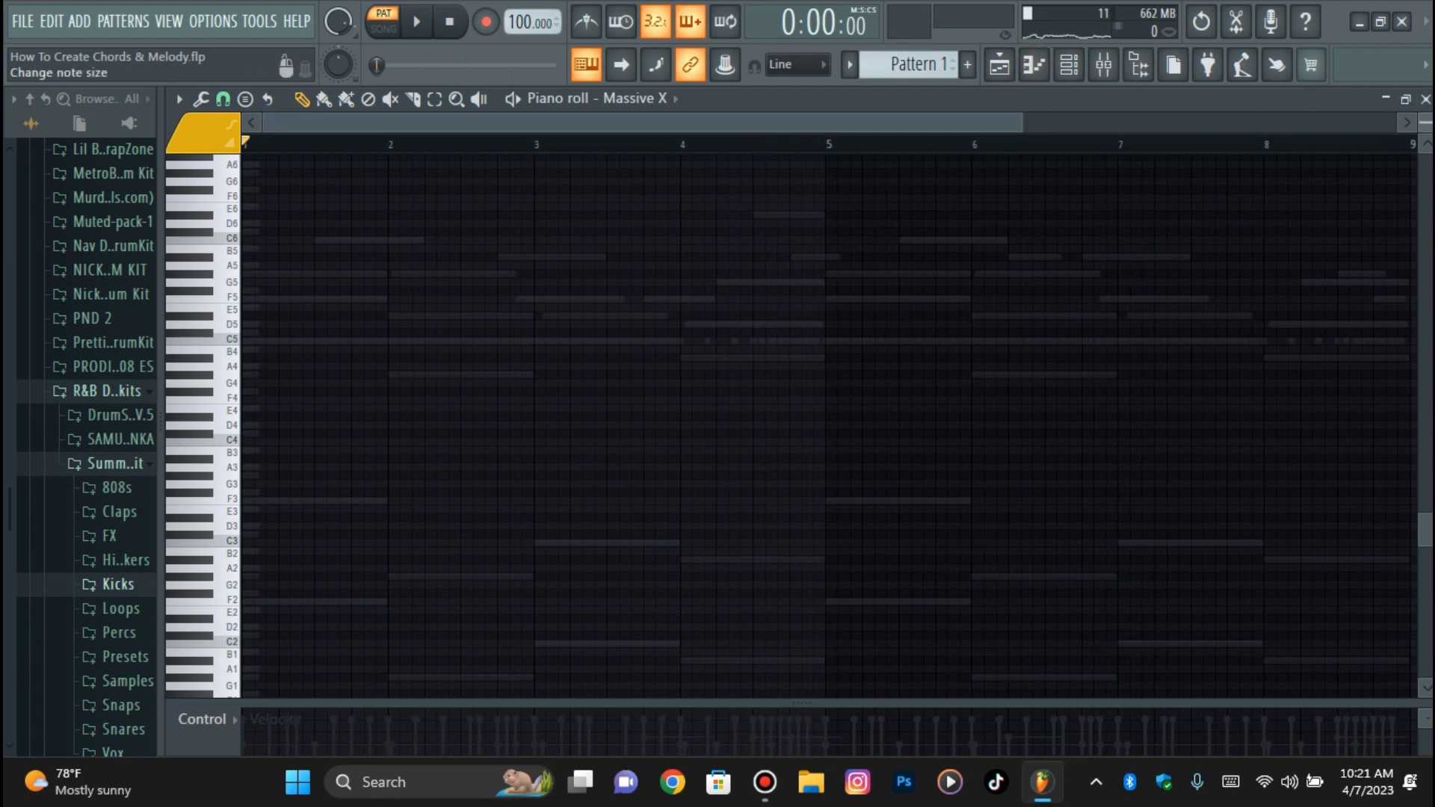
{"action": "scroll", "coordinate": [201, 329], "scroll_direction": "up", "scroll_amount": 1}
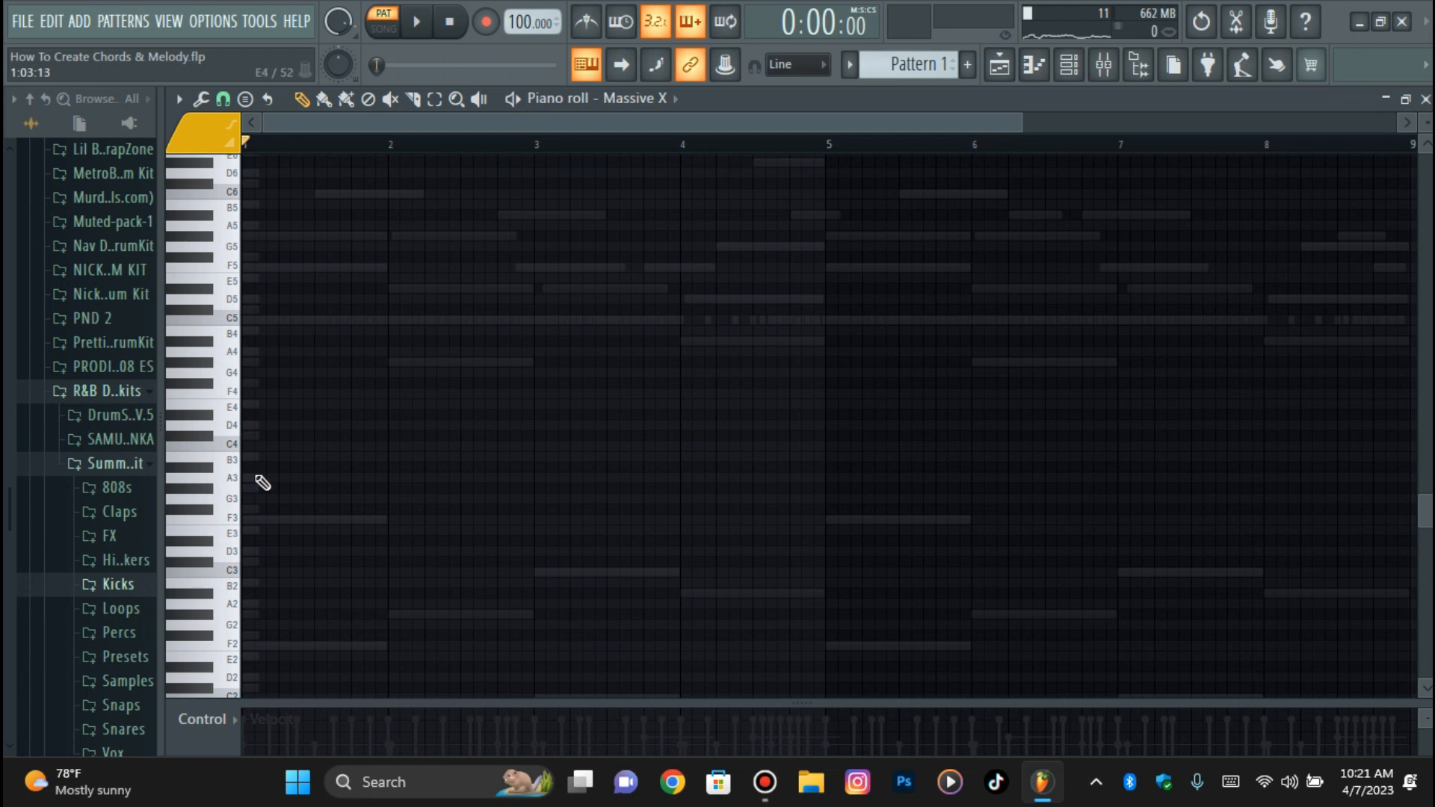
{"action": "scroll", "coordinate": [262, 482], "scroll_direction": "down", "scroll_amount": 3}
{"action": "left_click", "coordinate": [282, 456]}
{"action": "left_click_drag", "start_coordinate": [152, 412], "coordinate": [91, 334]}
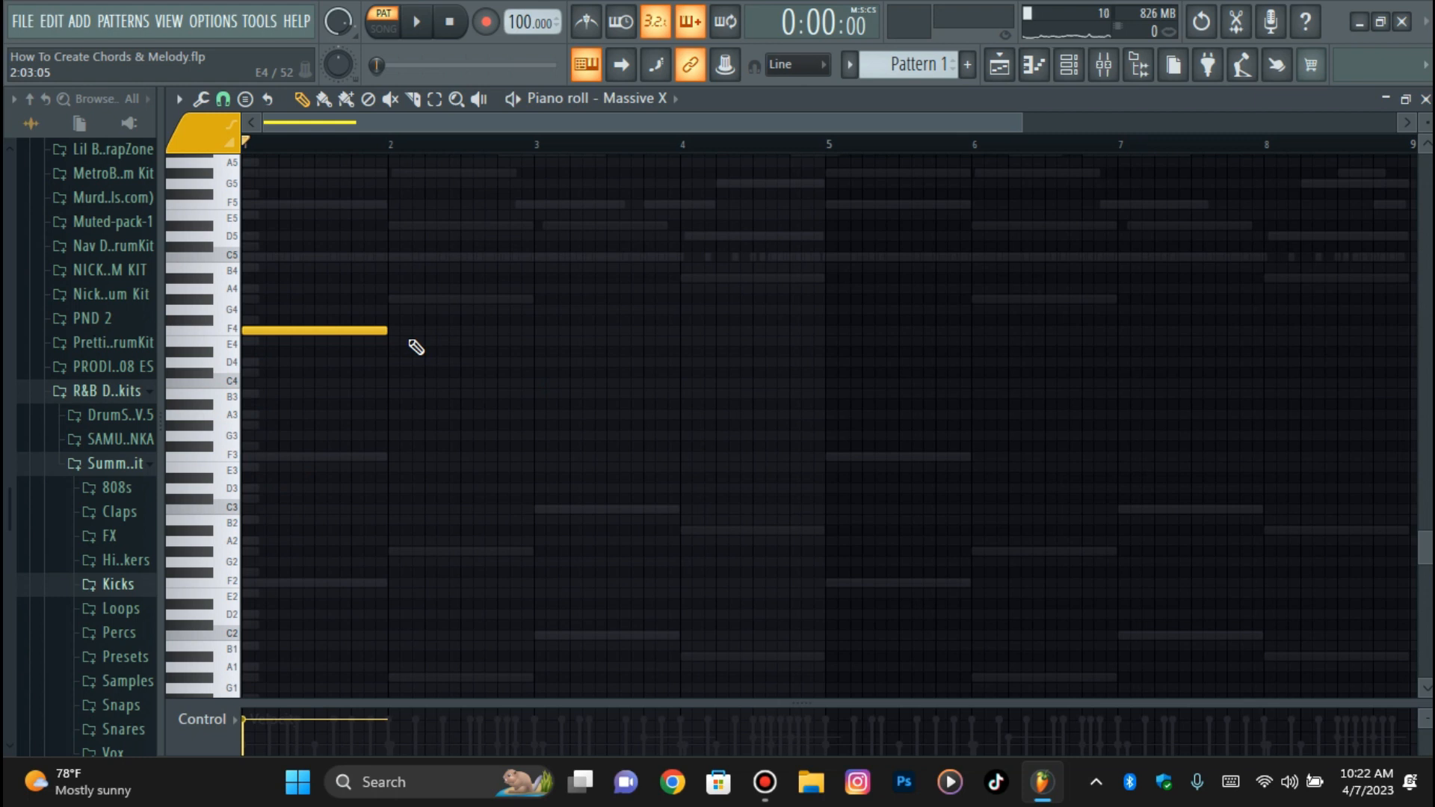
{"action": "key", "text": "space"}
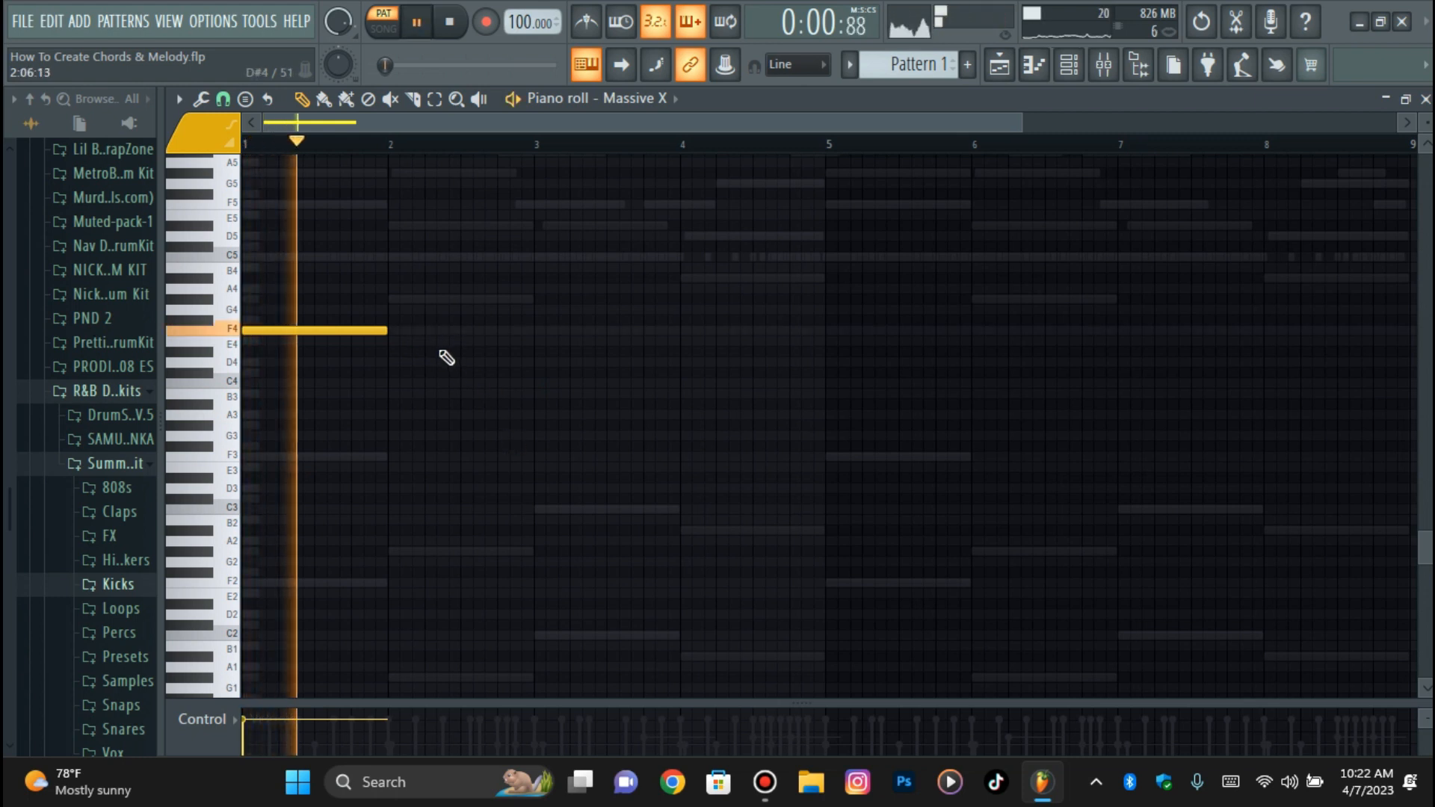
- Duplicate the F4 note into bar 2 and raise the copy three semitones to G#4
{"action": "key", "text": "ctrl+b"}
{"action": "key", "text": "Up"}
{"action": "key", "text": "Up"}
{"action": "key", "text": "Up"}
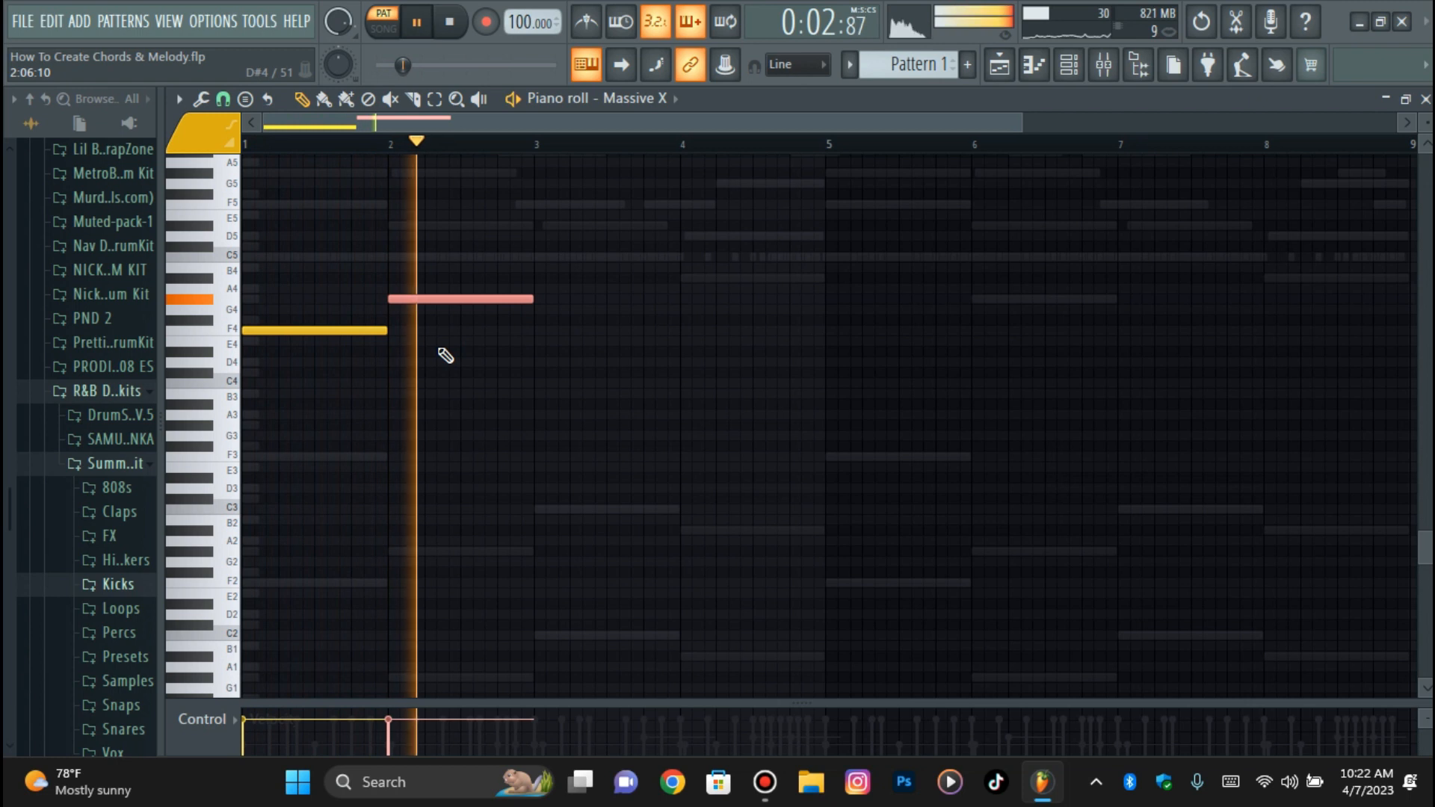
- Duplicate the bar 2 note into bar 3, raise the copy to C5 and check it in playback
{"action": "key", "text": "ctrl+b"}
{"action": "key", "text": "space"}
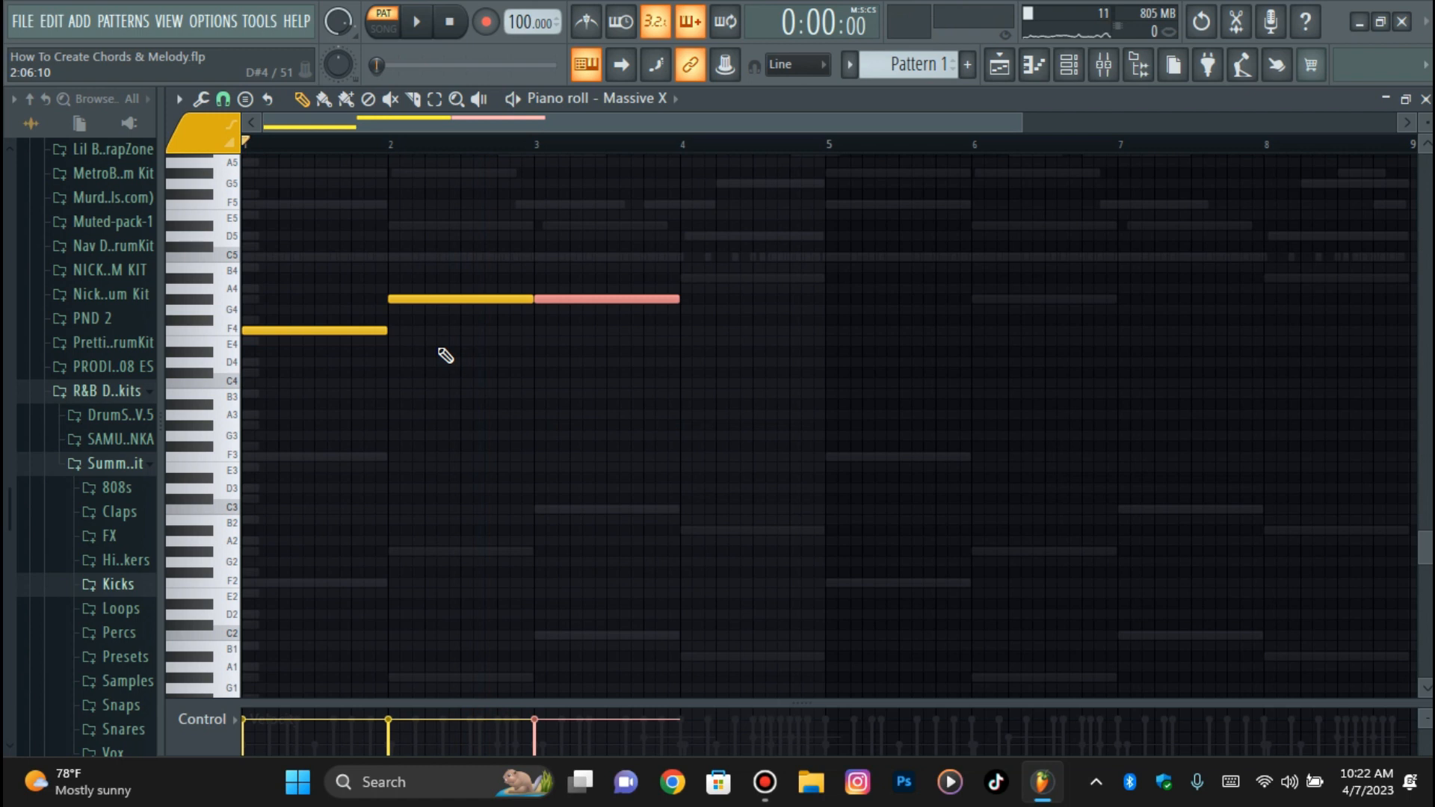
{"action": "key", "text": "ctrl+Down"}
{"action": "key", "text": "ctrl+Down"}
{"action": "key", "text": "Up"}
{"action": "key", "text": "Up"}
{"action": "key", "text": "Up"}
{"action": "key", "text": "Up"}
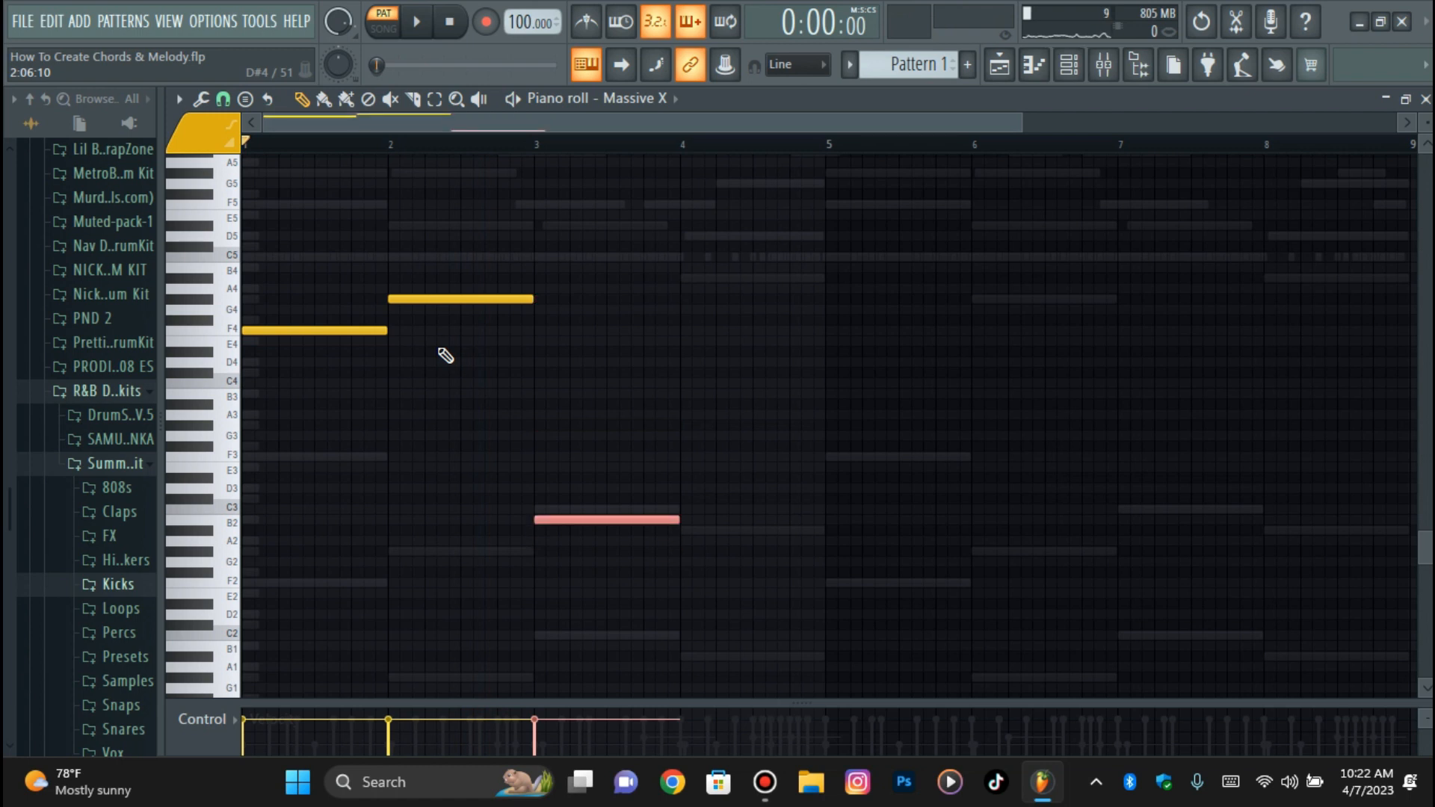
{"action": "key", "text": "ctrl+Up"}
{"action": "key", "text": "ctrl+Up"}
{"action": "key", "text": "space"}
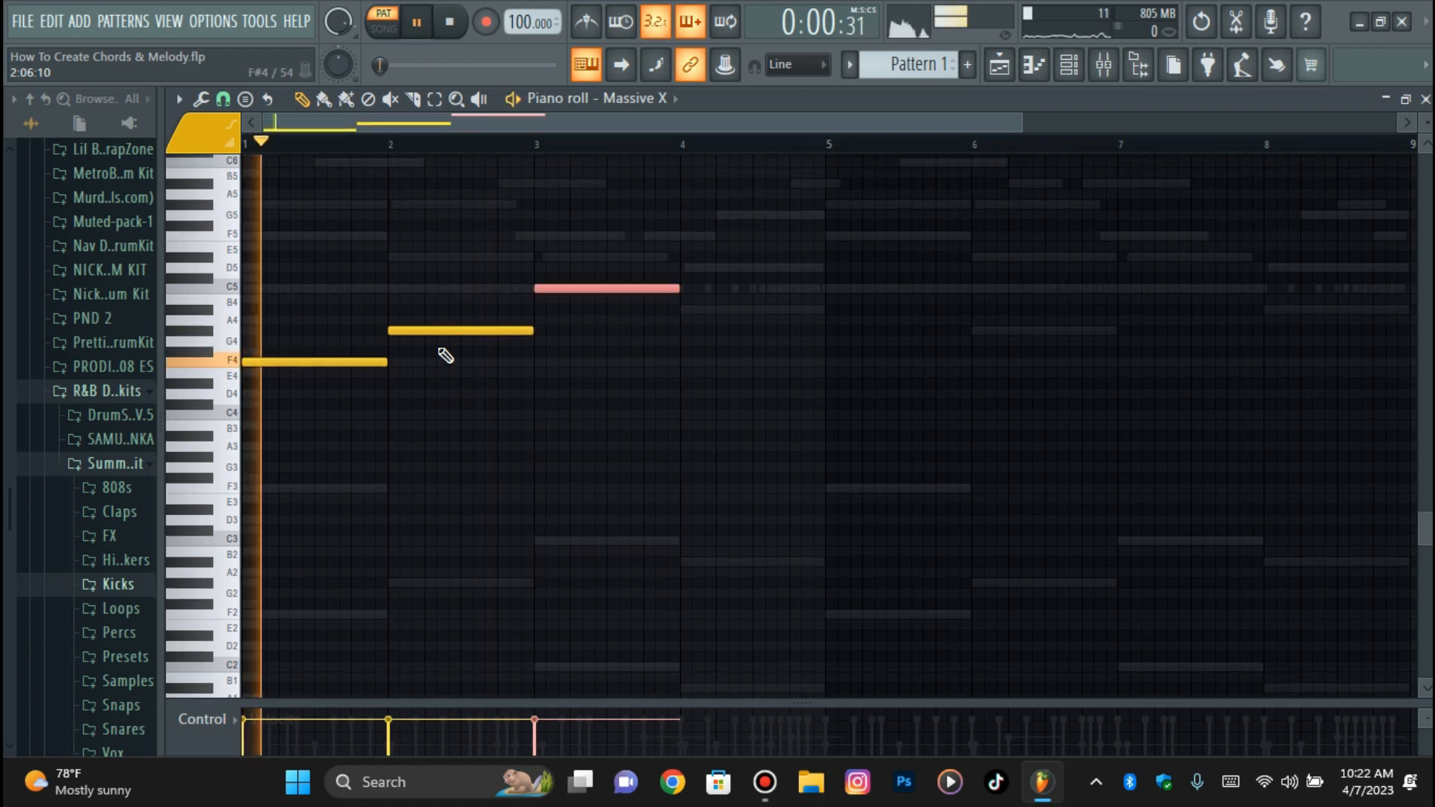
- Duplicate the bar 3 note into bar 4, lower the copy two semitones to A#4, and select both notes
{"action": "left_click", "coordinate": [672, 458]}
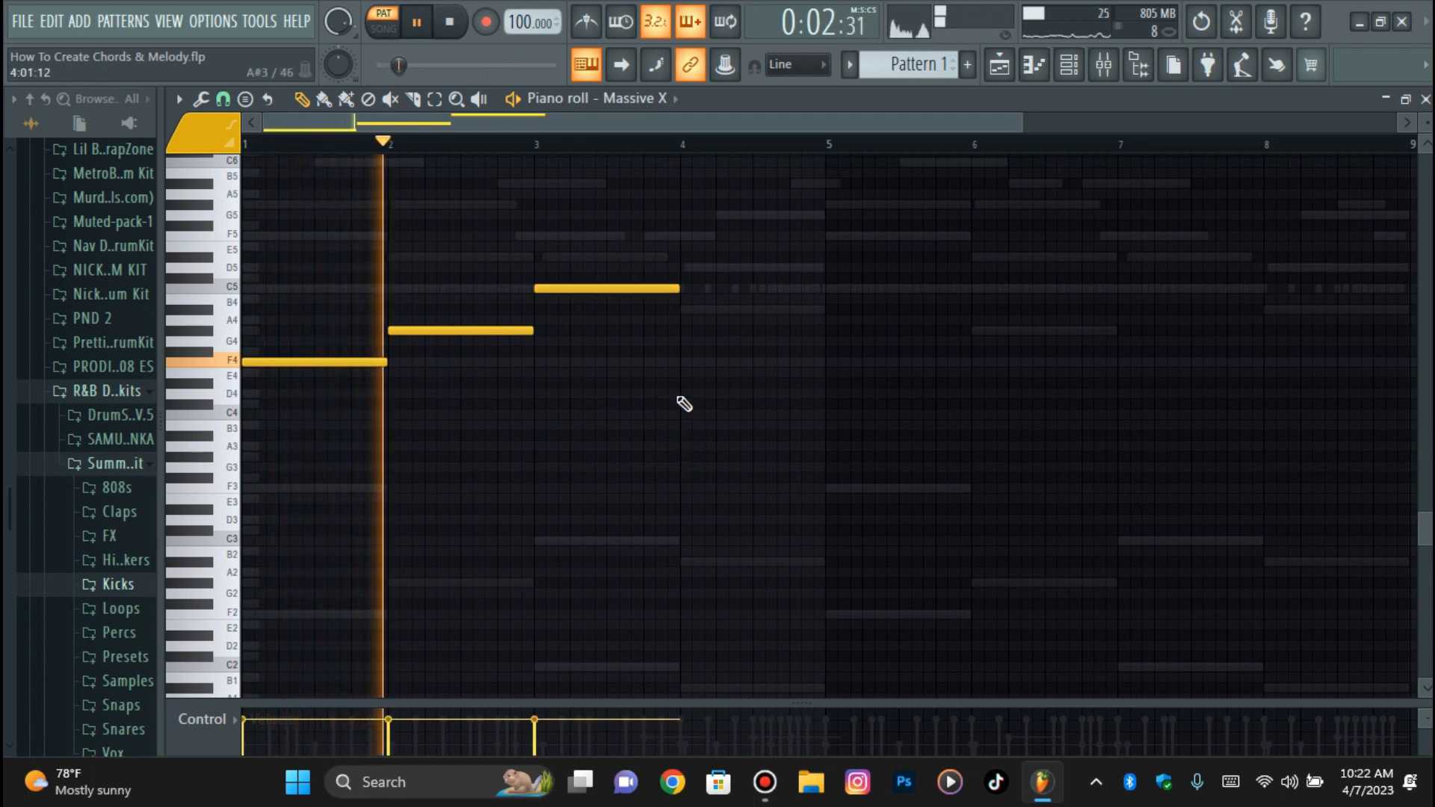
{"action": "left_click", "coordinate": [640, 289]}
{"action": "right_click", "coordinate": [714, 288]}
{"action": "left_click_drag", "start_coordinate": [643, 262], "coordinate": [648, 330]}
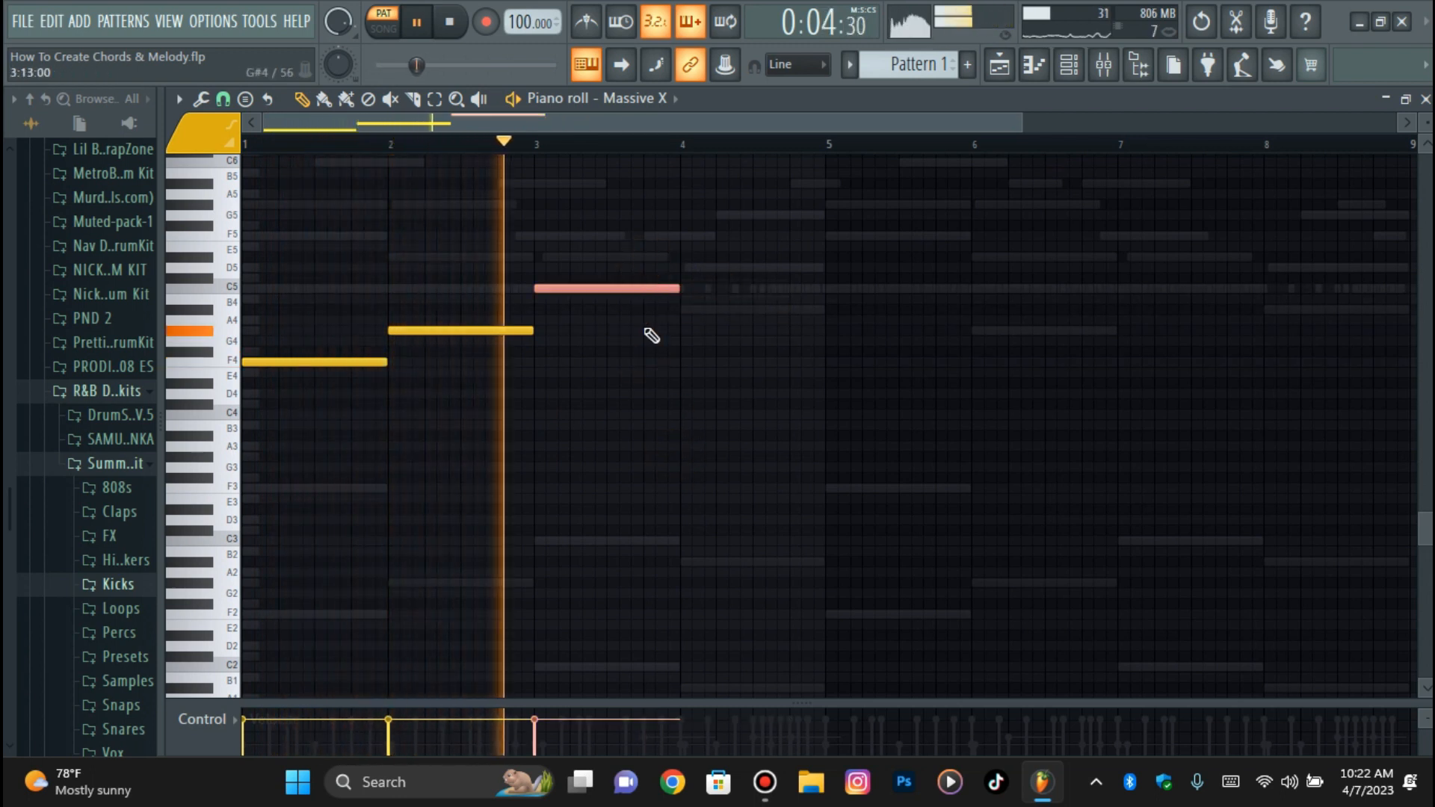
{"action": "key", "text": "ctrl+b"}
{"action": "key", "text": "Down"}
{"action": "key", "text": "Down"}
{"action": "scroll", "coordinate": [1120, 437], "scroll_direction": "up", "scroll_amount": 3}
{"action": "left_click_drag", "start_coordinate": [741, 450], "coordinate": [647, 361]}
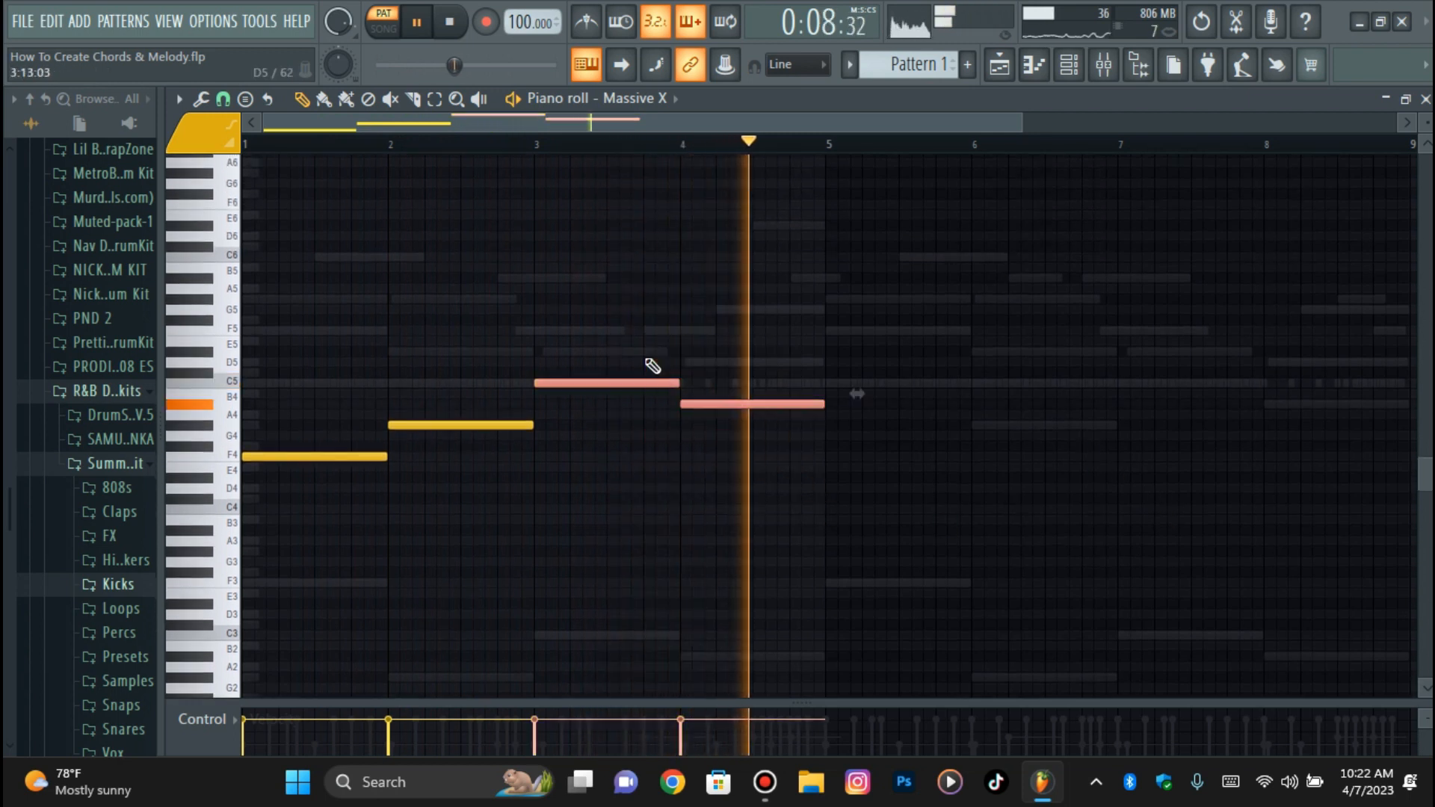
- Lower the Massive X notes in bars 3 and 4 one octave to C4 and A#3, and duplicate the four-bar phrase into bars 5–8
{"action": "key", "text": "ctrl+Down"}
{"action": "left_click", "coordinate": [662, 159]}
{"action": "right_click", "coordinate": [665, 160]}
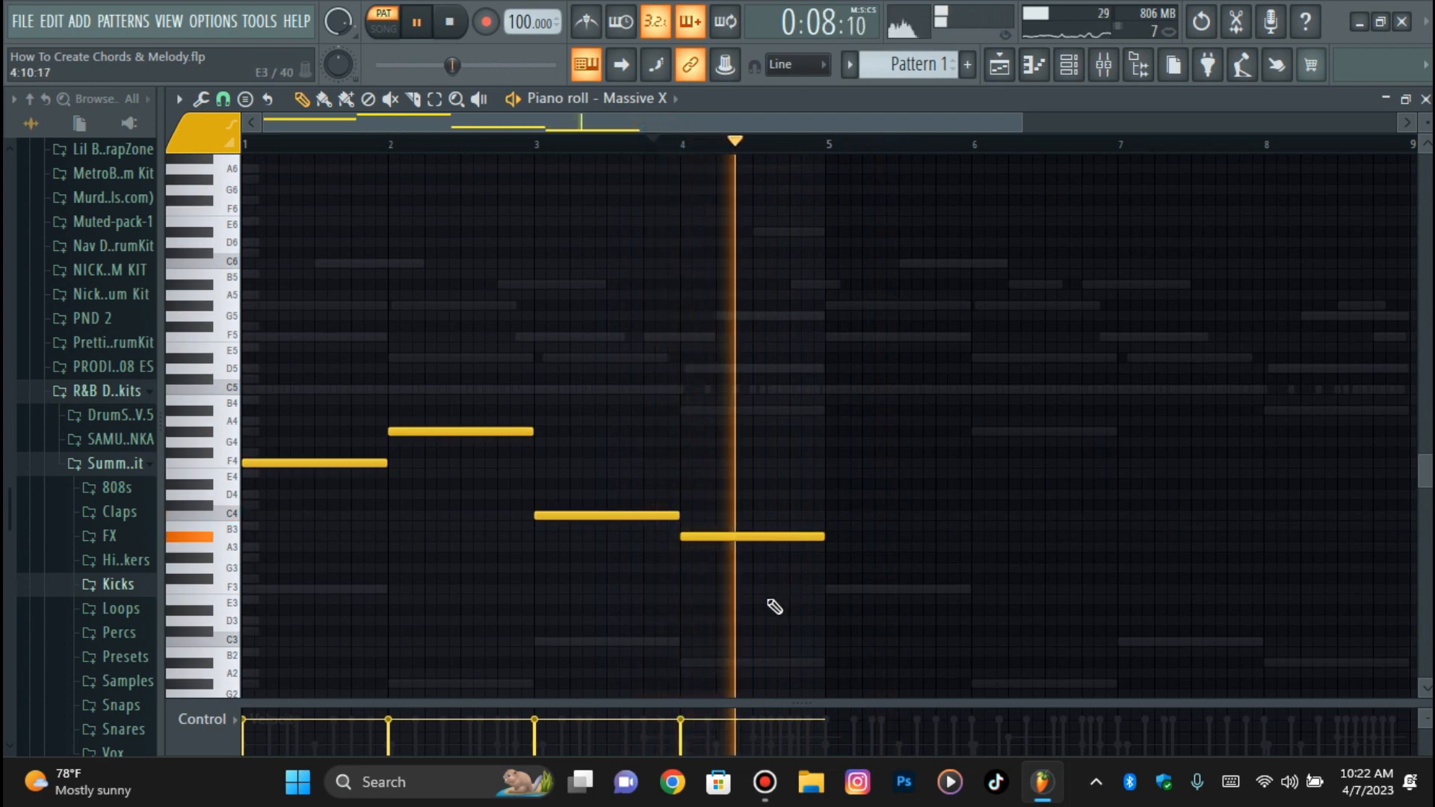
{"action": "left_click_drag", "start_coordinate": [749, 598], "coordinate": [616, 513]}
{"action": "left_click", "coordinate": [682, 407]}
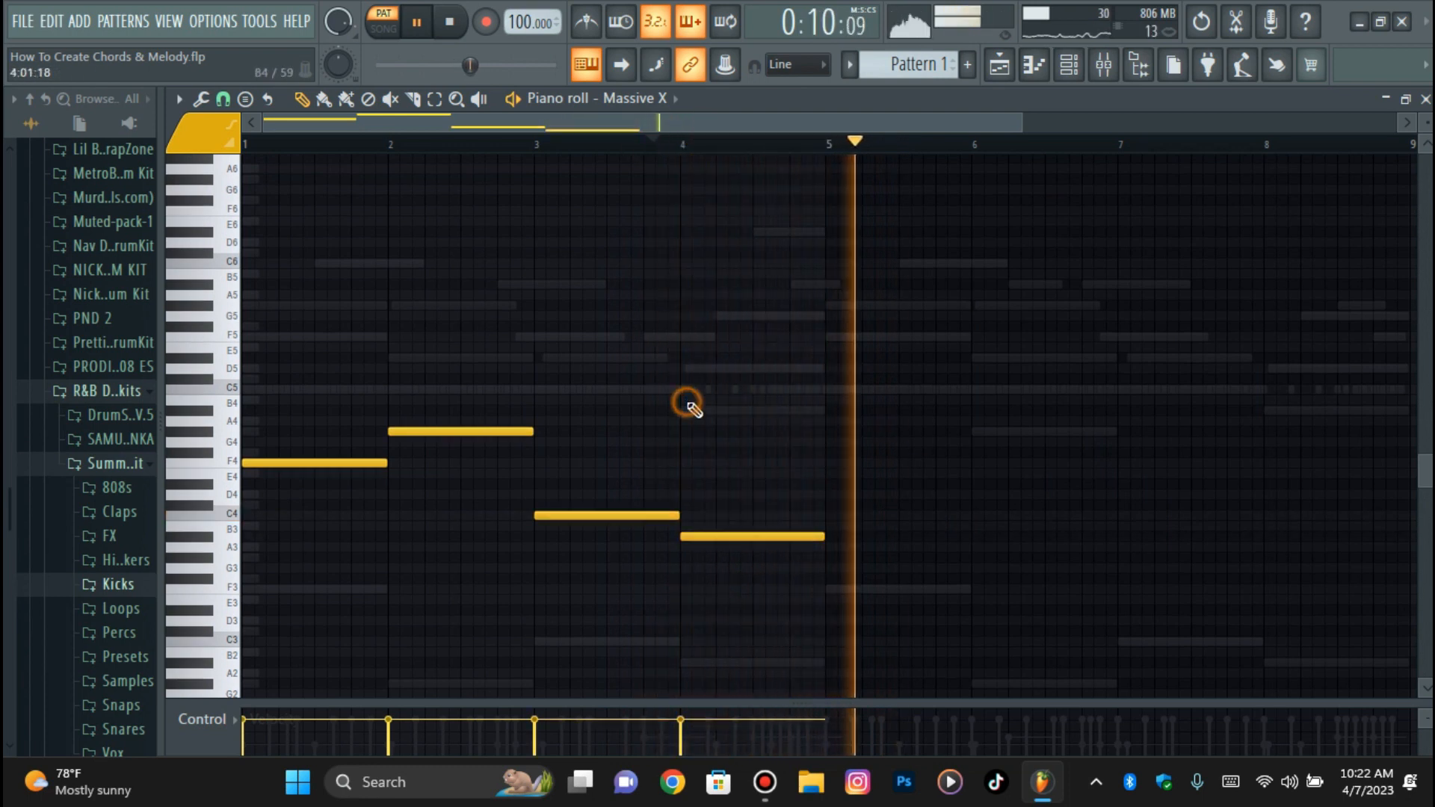
{"action": "key", "text": "ctrl+b"}
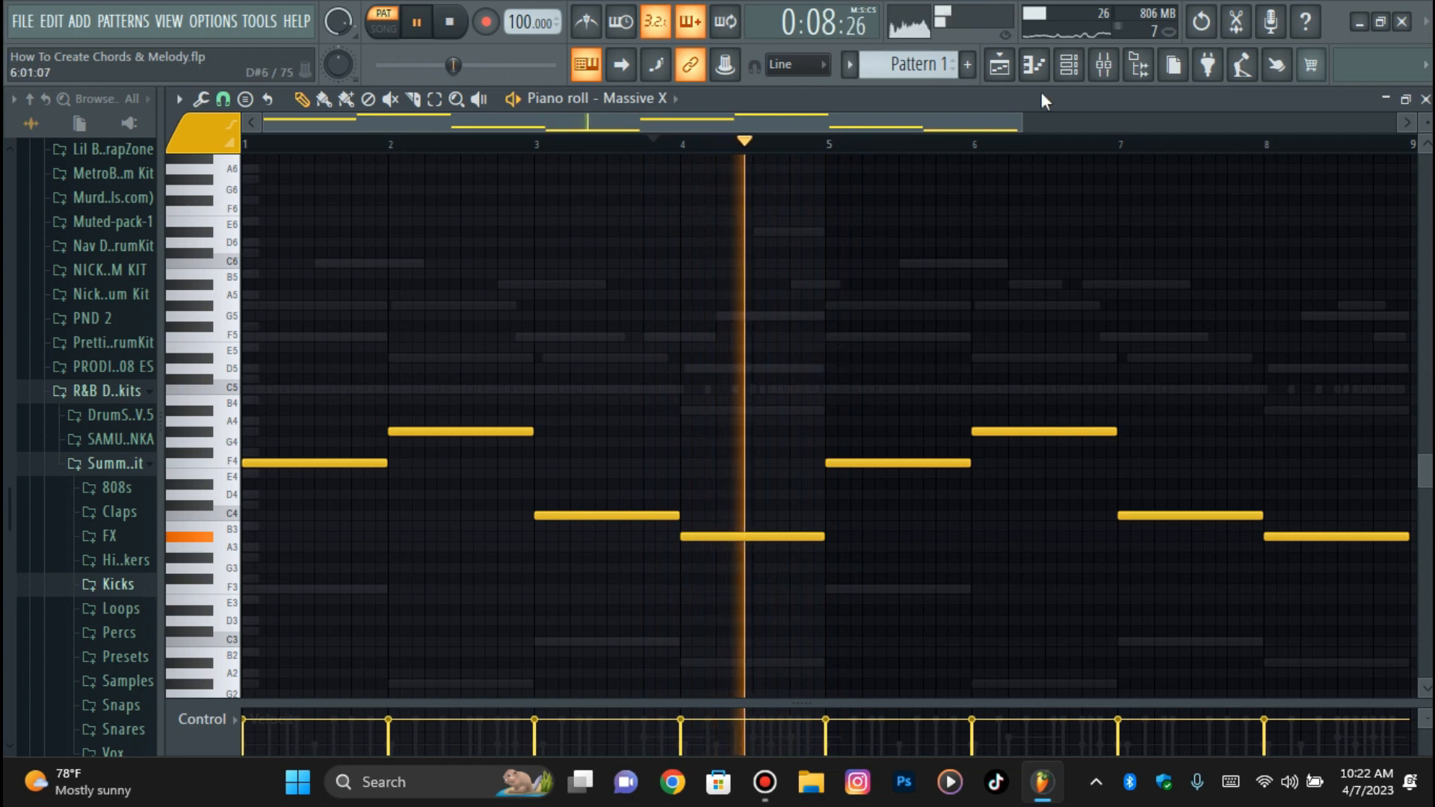
- Route the channels from Grandpiano through Massive X to consecutive mixer tracks starting at Insert 1, and check the assignments in the mixer
{"action": "left_click", "coordinate": [1070, 74]}
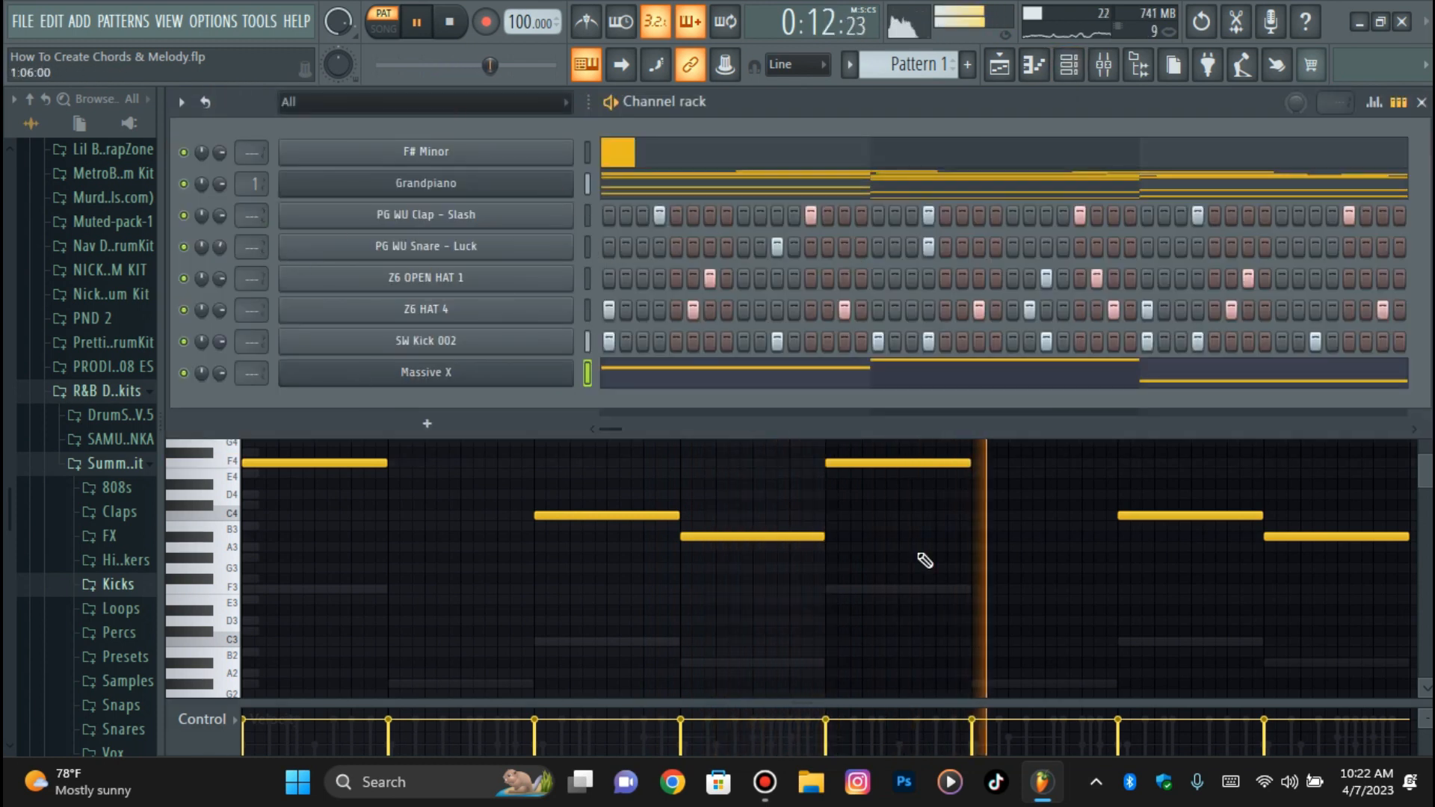
{"action": "left_click", "coordinate": [1006, 579]}
{"action": "left_click", "coordinate": [1069, 65]}
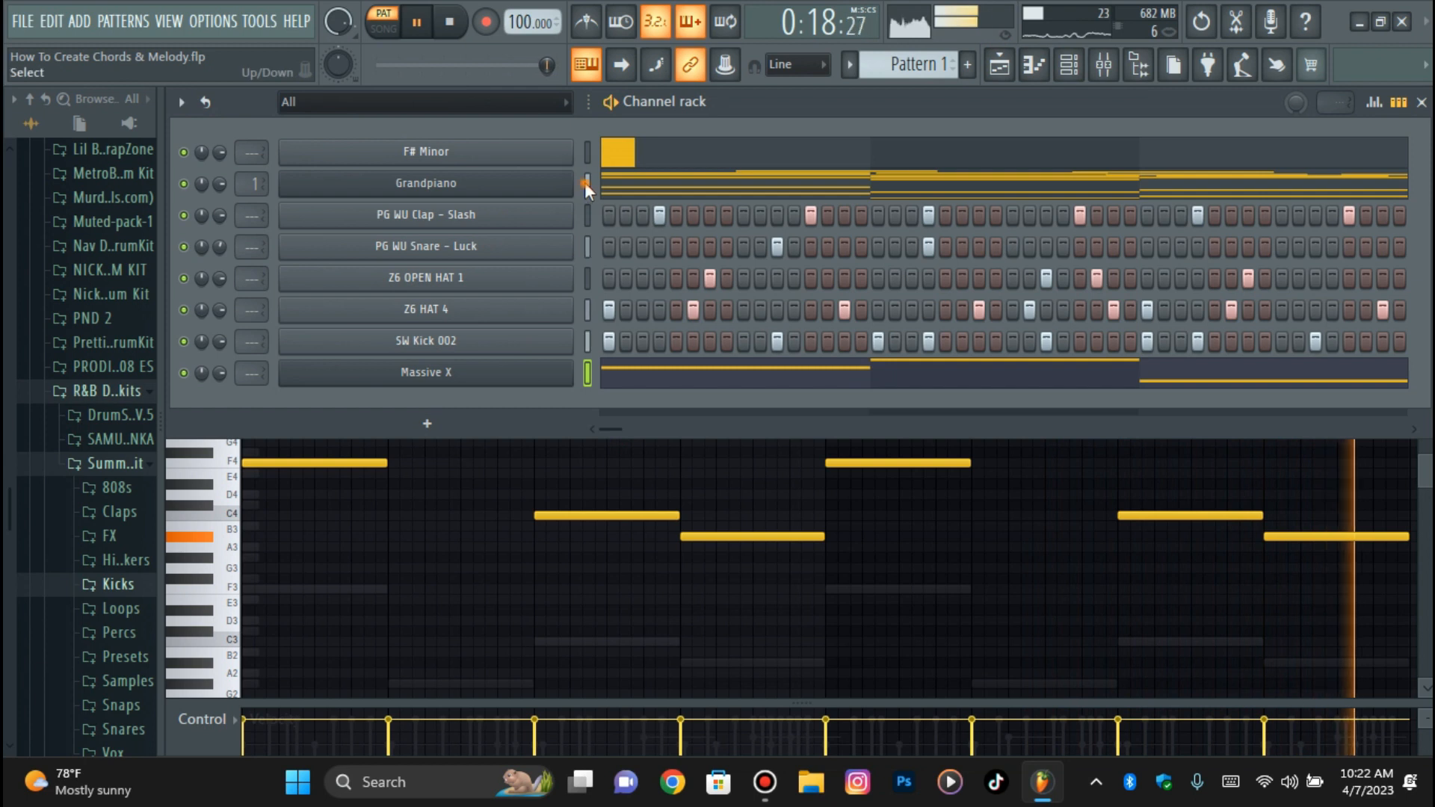
{"action": "left_click", "coordinate": [1103, 65]}
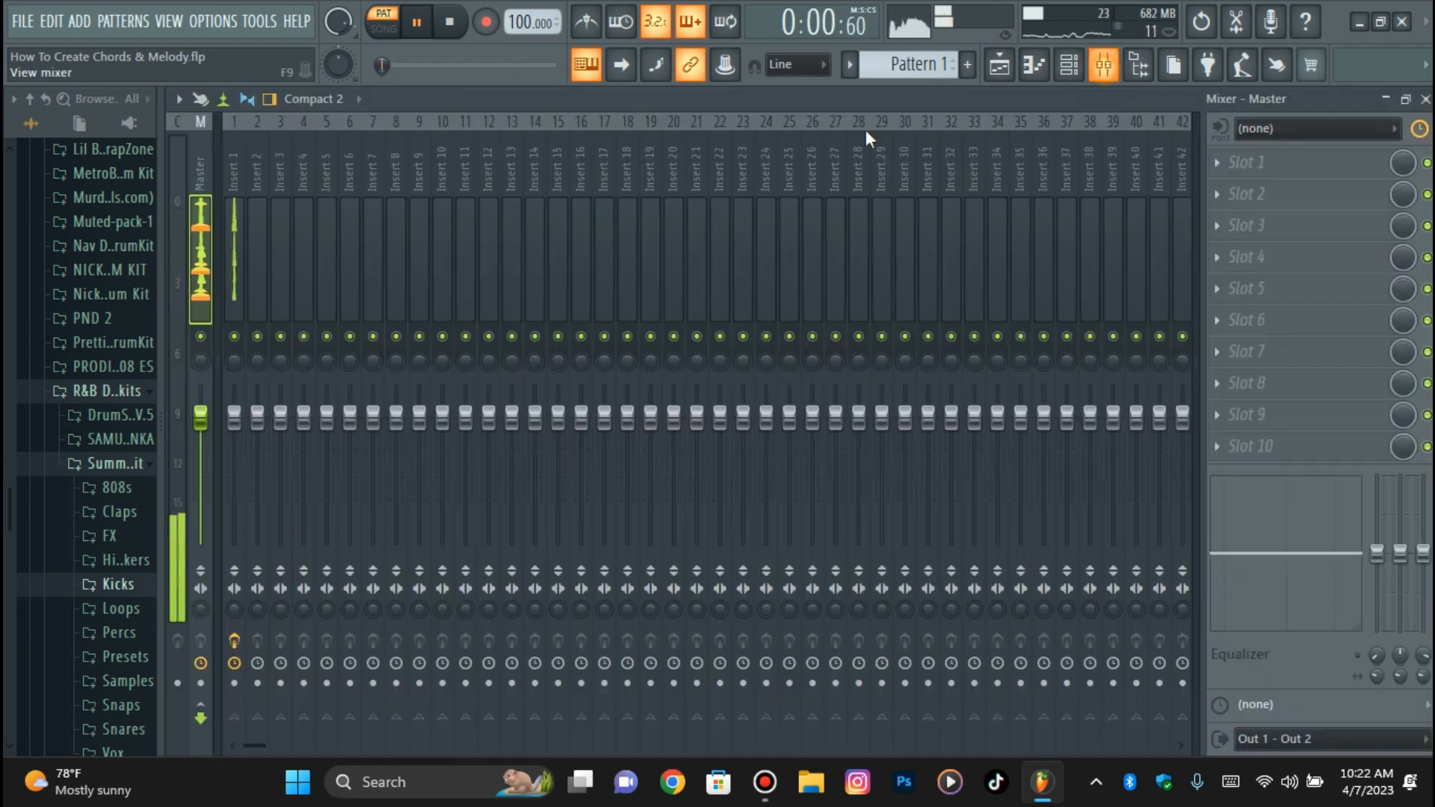
{"action": "left_click", "coordinate": [237, 246]}
{"action": "right_click", "coordinate": [239, 248]}
{"action": "mouse_move", "coordinate": [392, 338]}
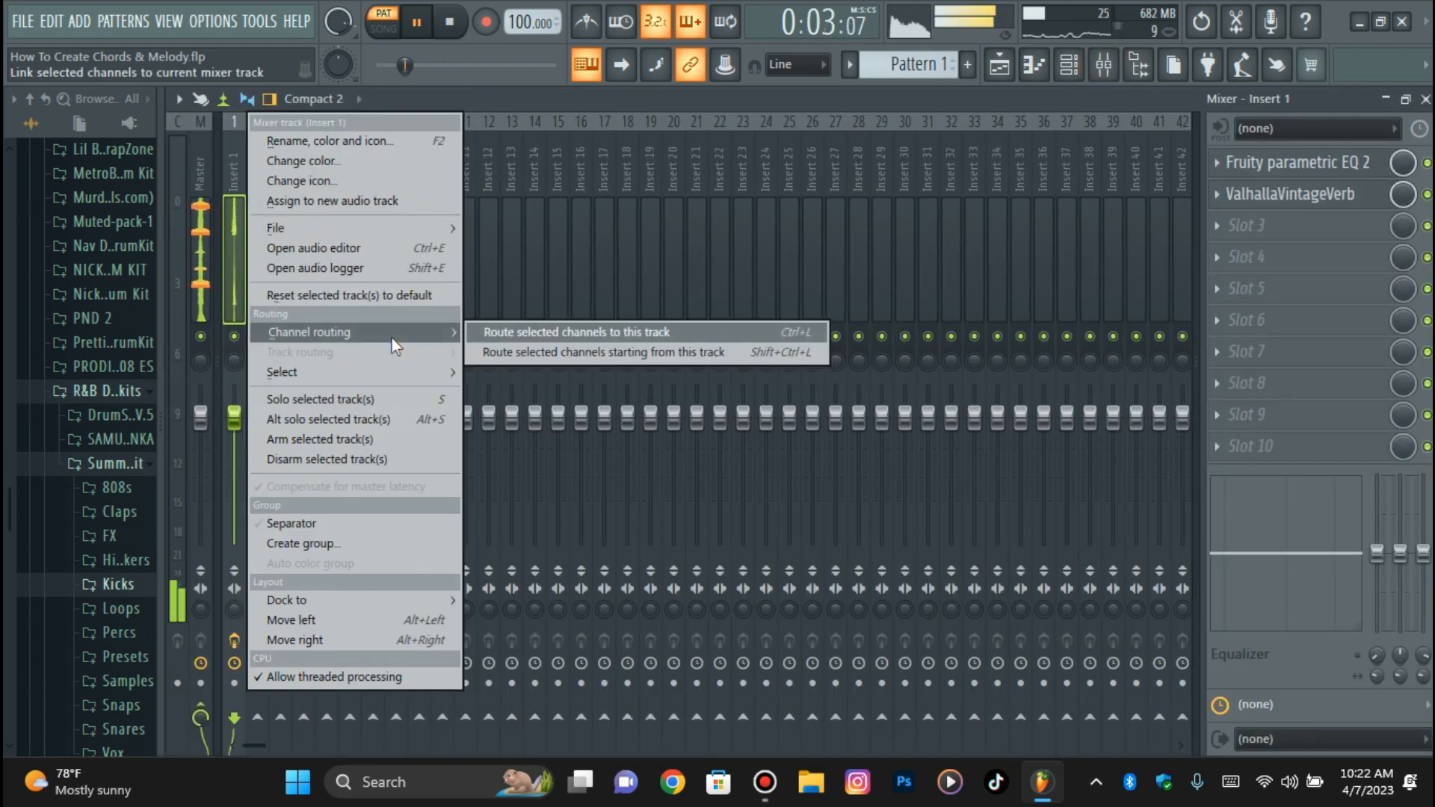
{"action": "left_click", "coordinate": [551, 354]}
{"action": "left_click", "coordinate": [1013, 73]}
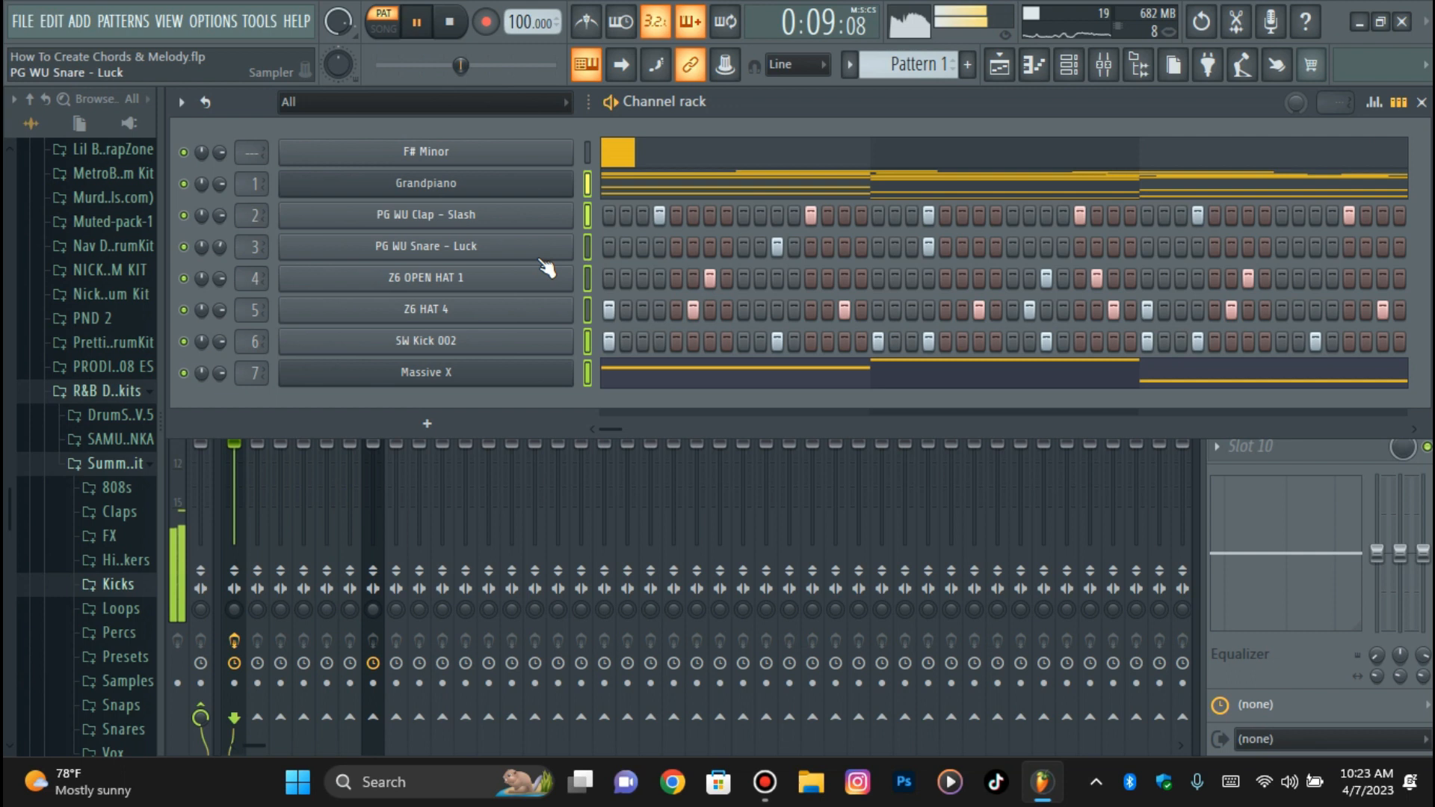
{"action": "mouse_move", "coordinate": [752, 2]}
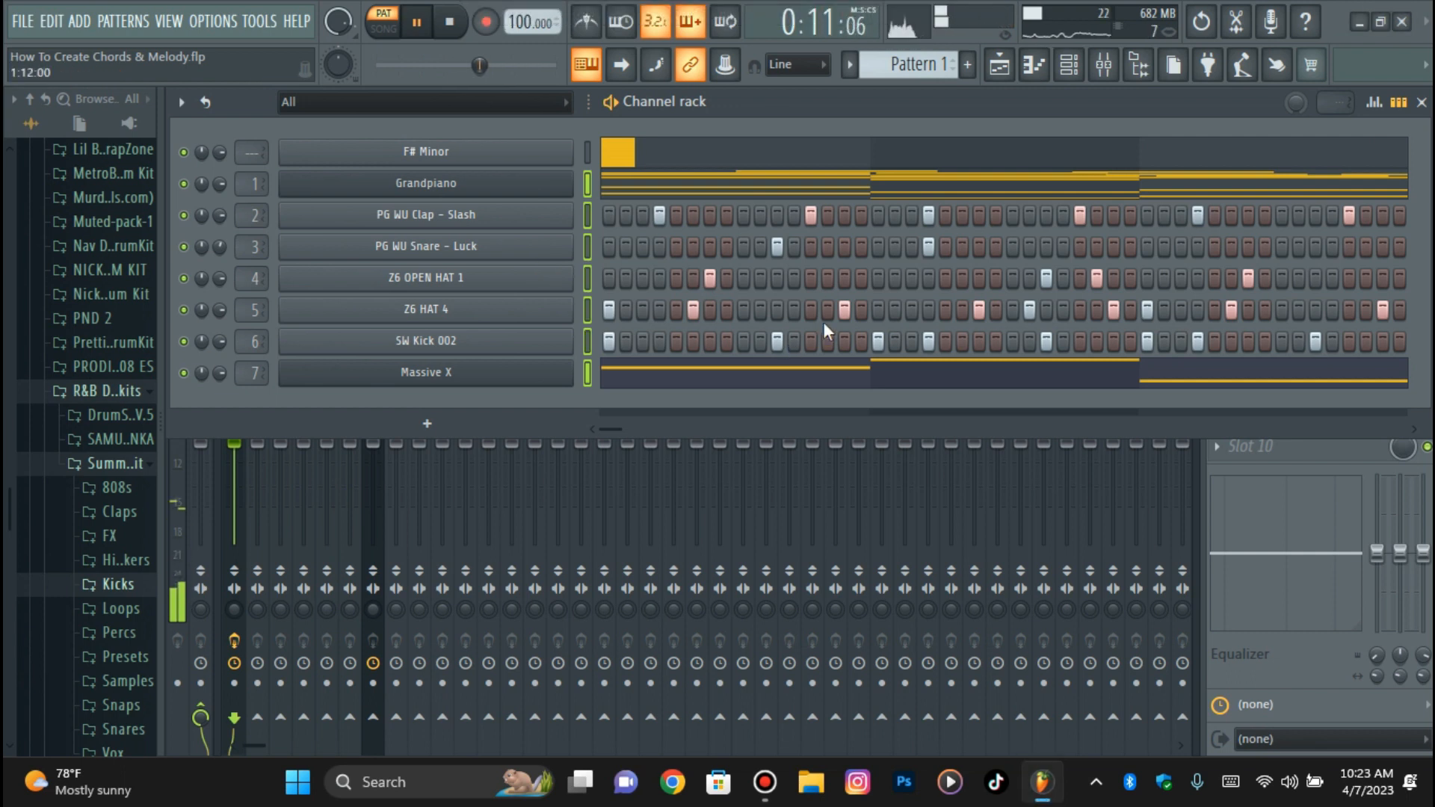
{"action": "left_click", "coordinate": [1110, 70]}
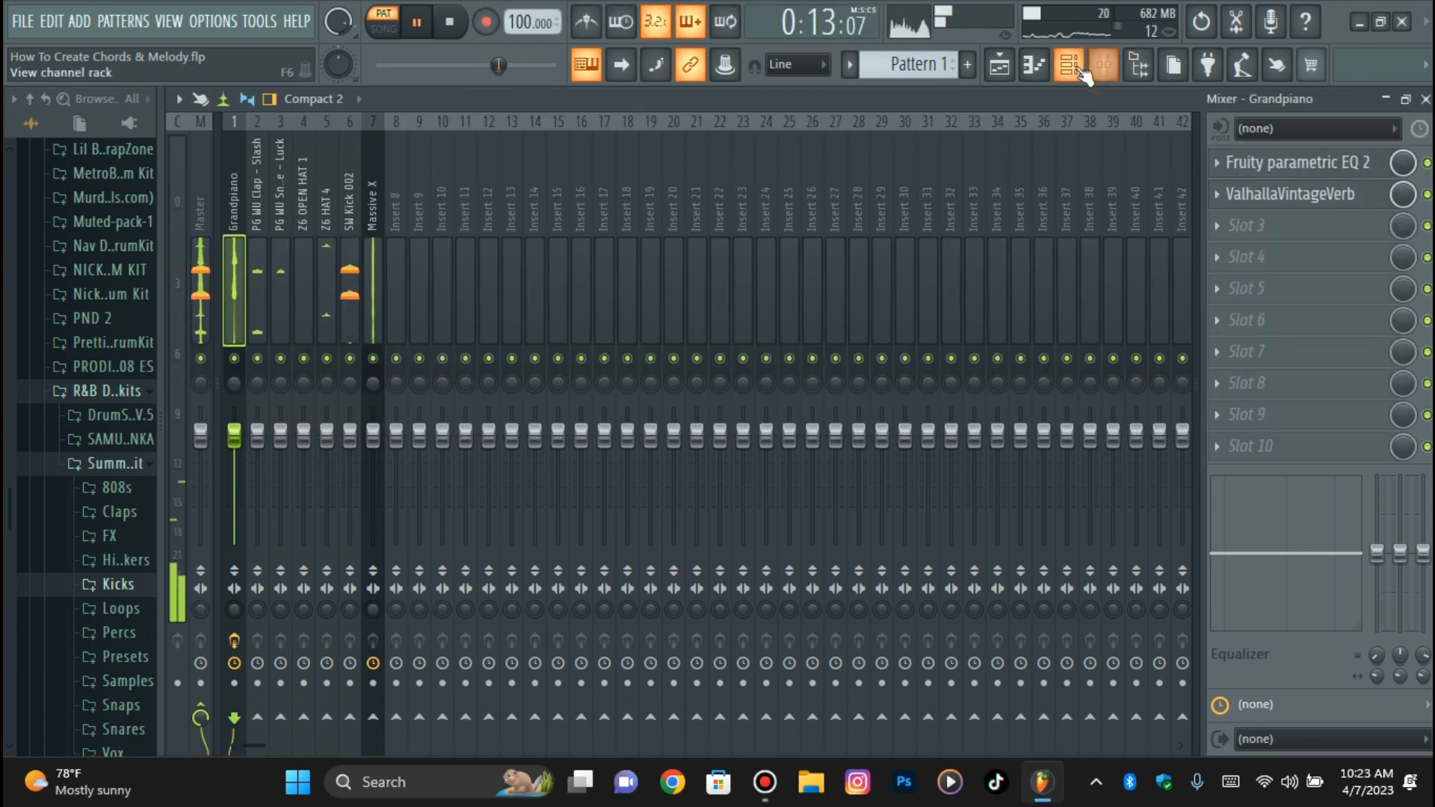
{"action": "left_click", "coordinate": [1083, 71]}
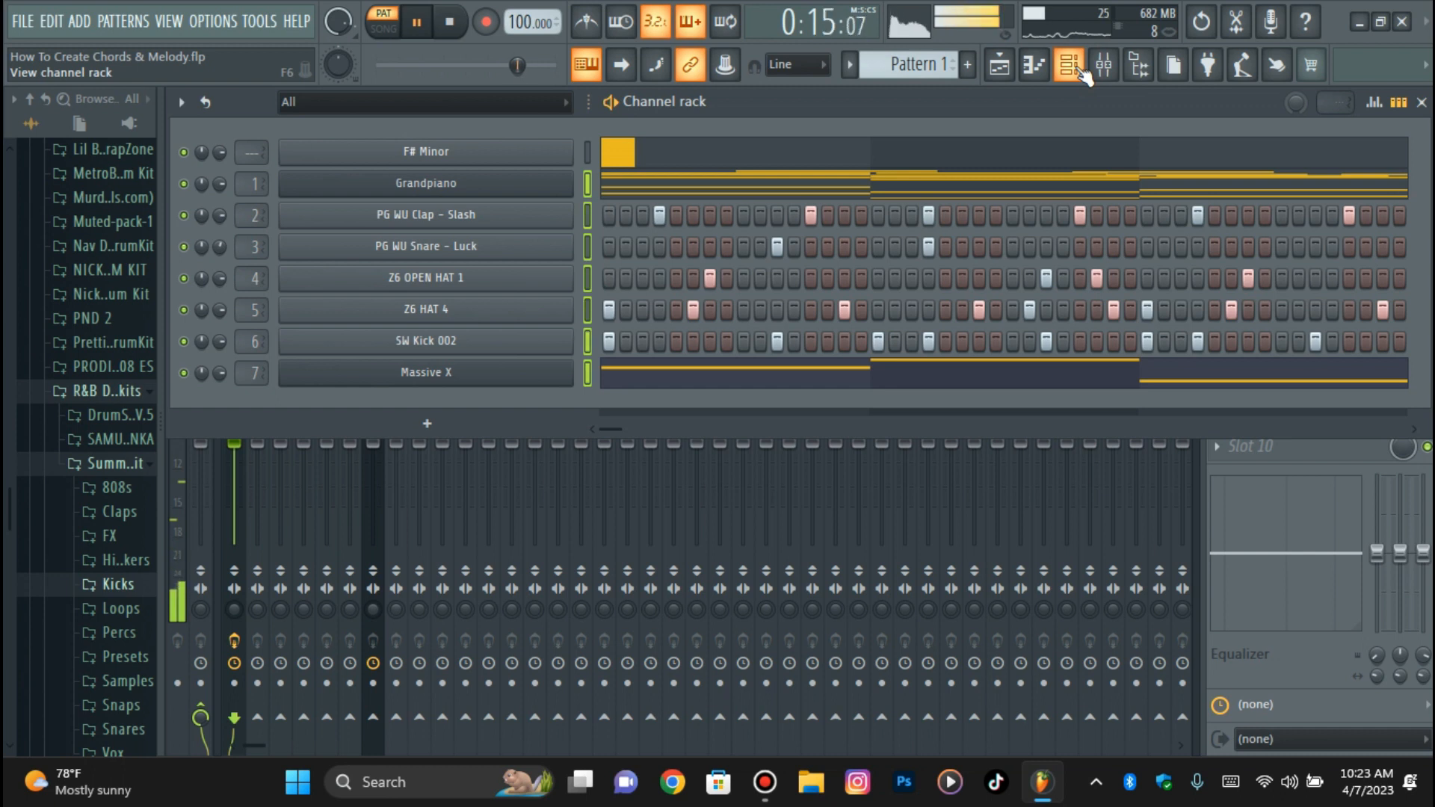
- Solo the Grandpiano channel, stop playback and open its piano roll
{"action": "right_click", "coordinate": [183, 184]}
{"action": "left_click", "coordinate": [201, 197]}
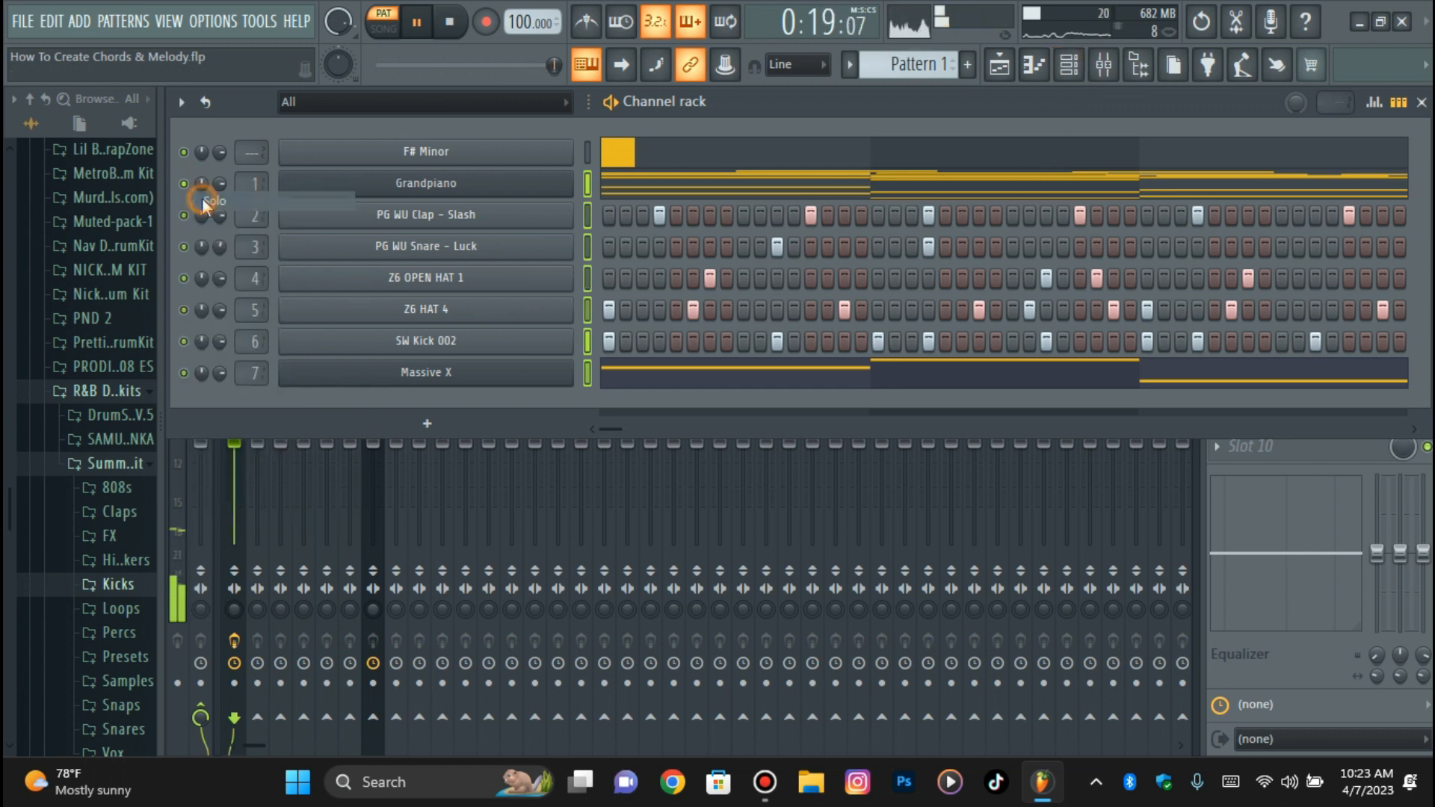
{"action": "key", "text": "space"}
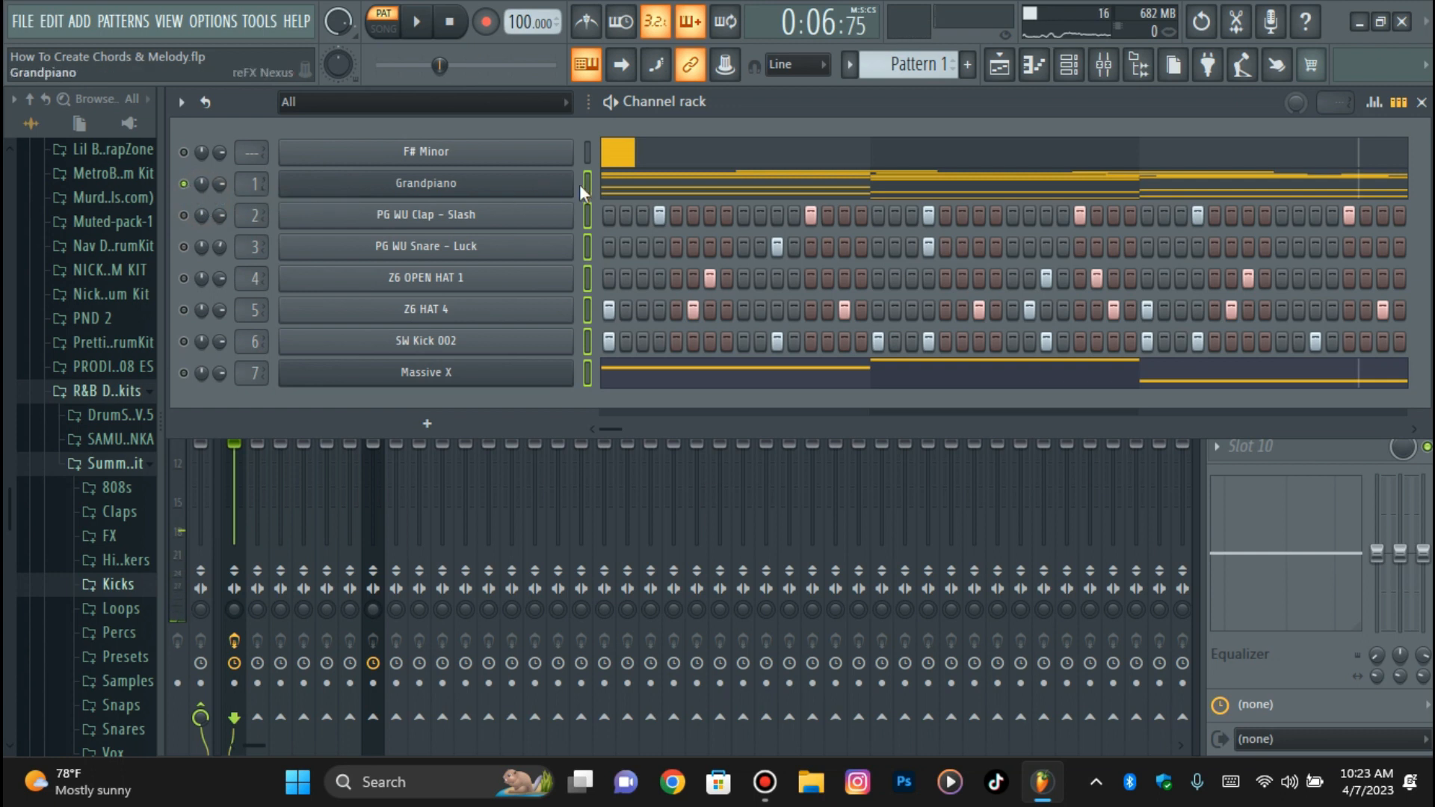
{"action": "left_click", "coordinate": [1034, 64]}
{"action": "left_click", "coordinate": [448, 24]}
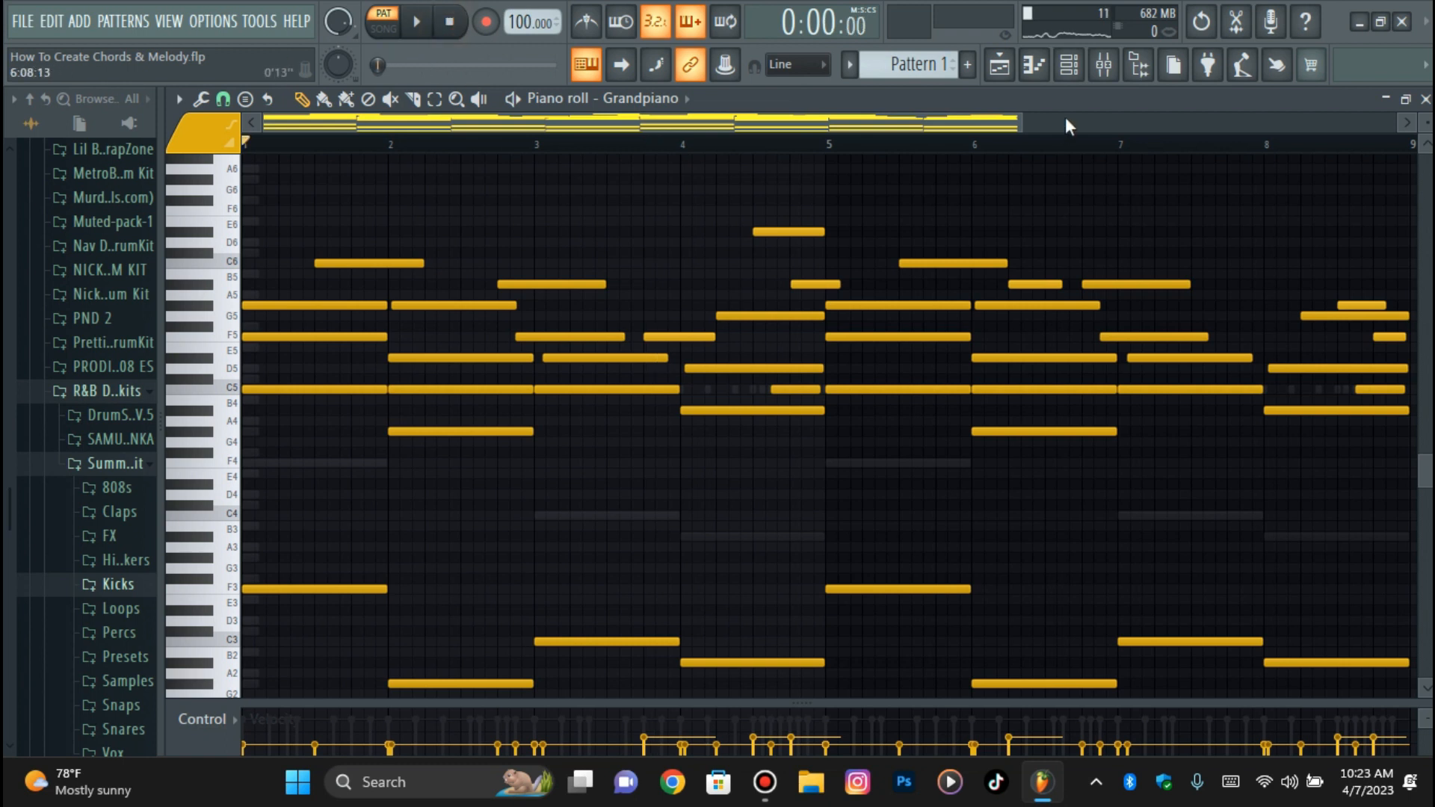
- Examine the low bass notes beneath the chords in the Grandpiano piano roll
{"action": "left_click", "coordinate": [1069, 65]}
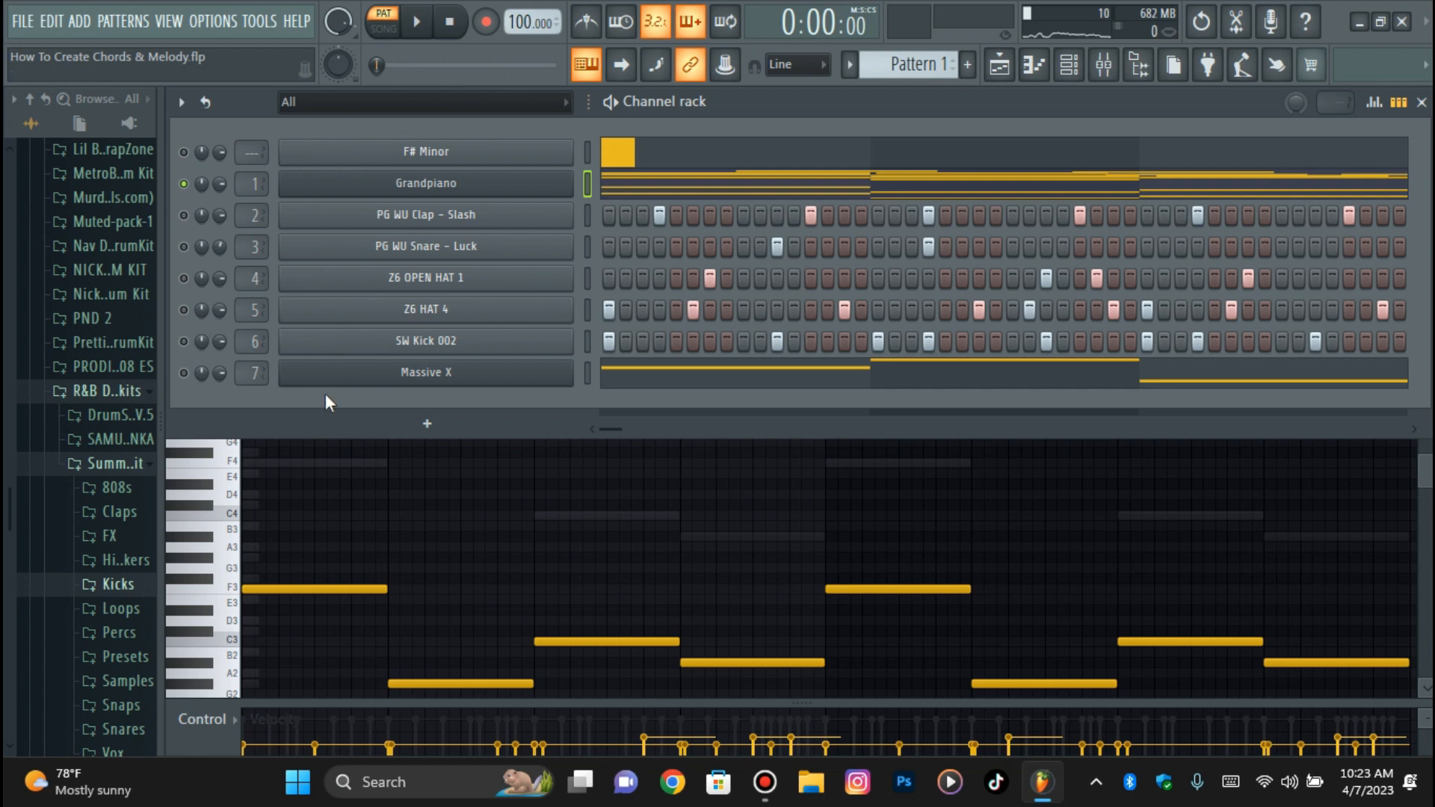
{"action": "left_click", "coordinate": [1033, 64]}
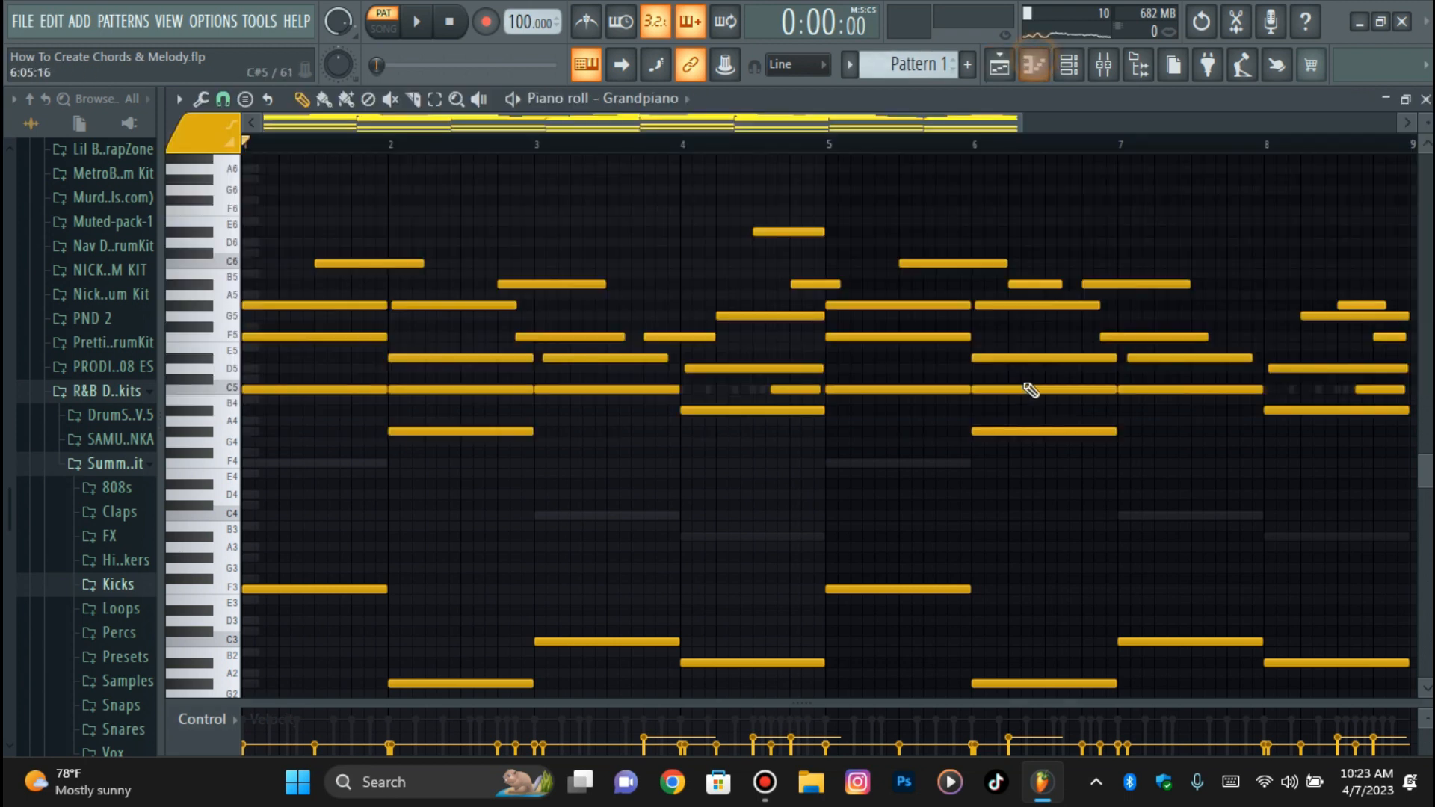
{"action": "scroll", "coordinate": [1030, 389], "scroll_direction": "down", "scroll_amount": 3}
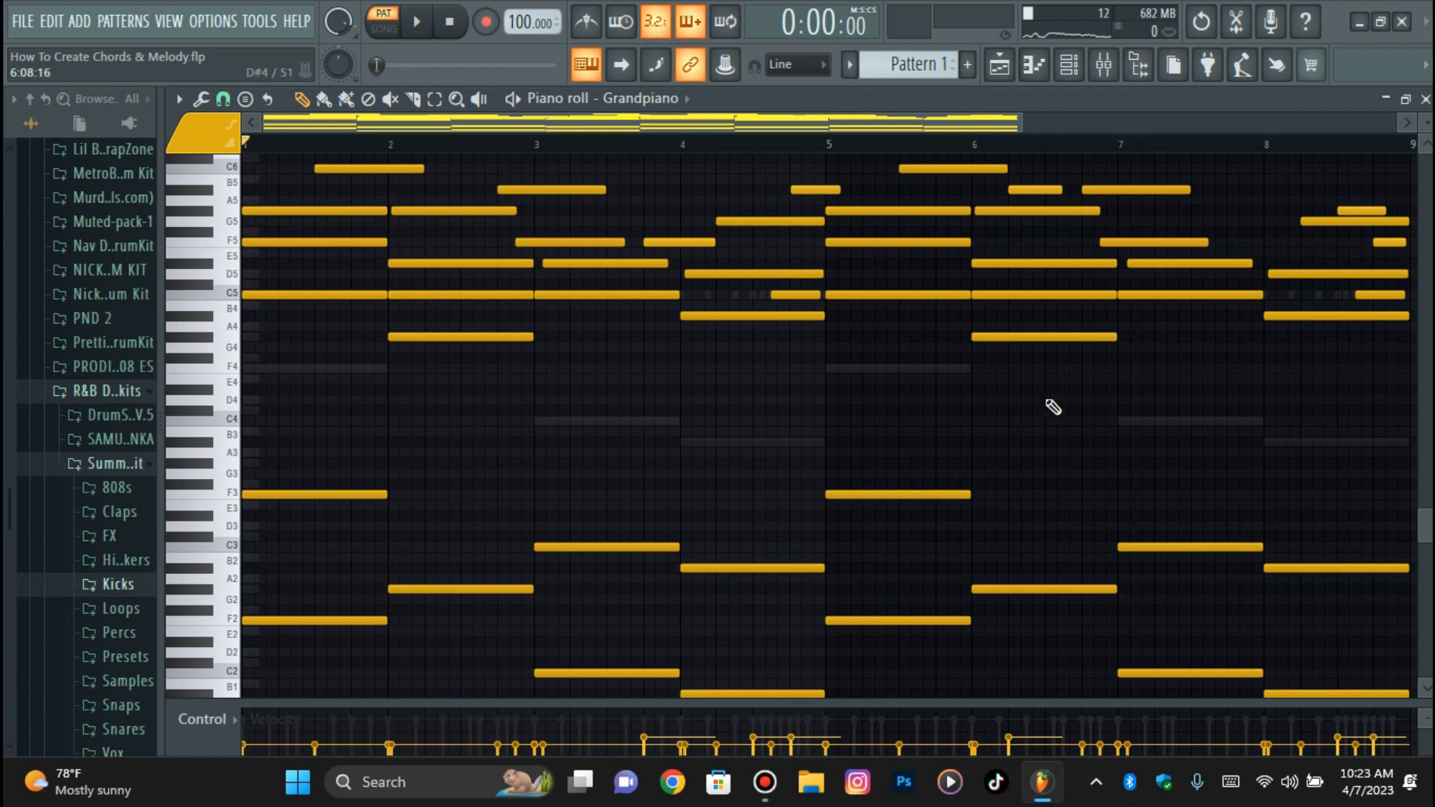
{"action": "scroll", "coordinate": [1043, 474], "scroll_direction": "down", "scroll_amount": 3}
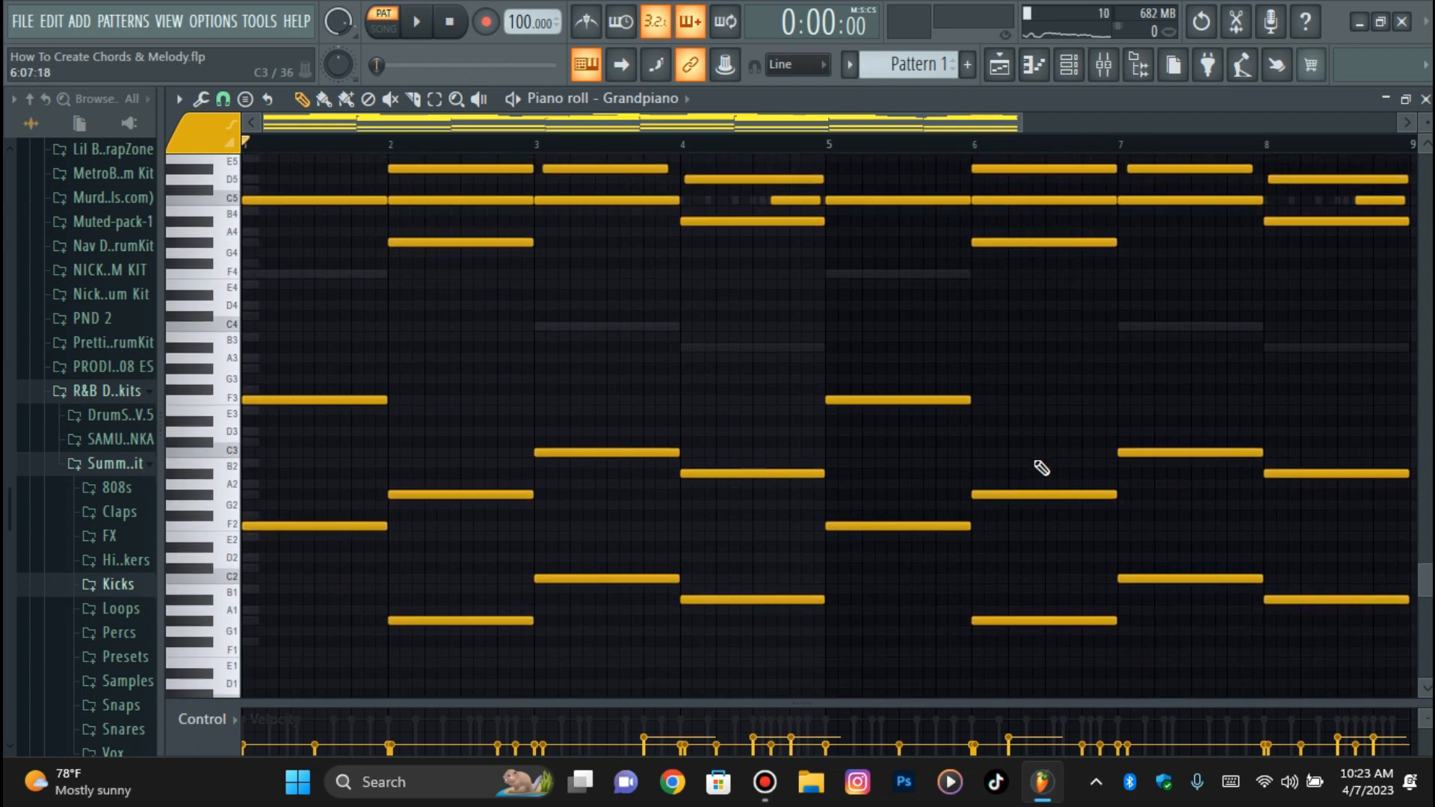
{"action": "scroll", "coordinate": [1064, 471], "scroll_direction": "down", "scroll_amount": 2}
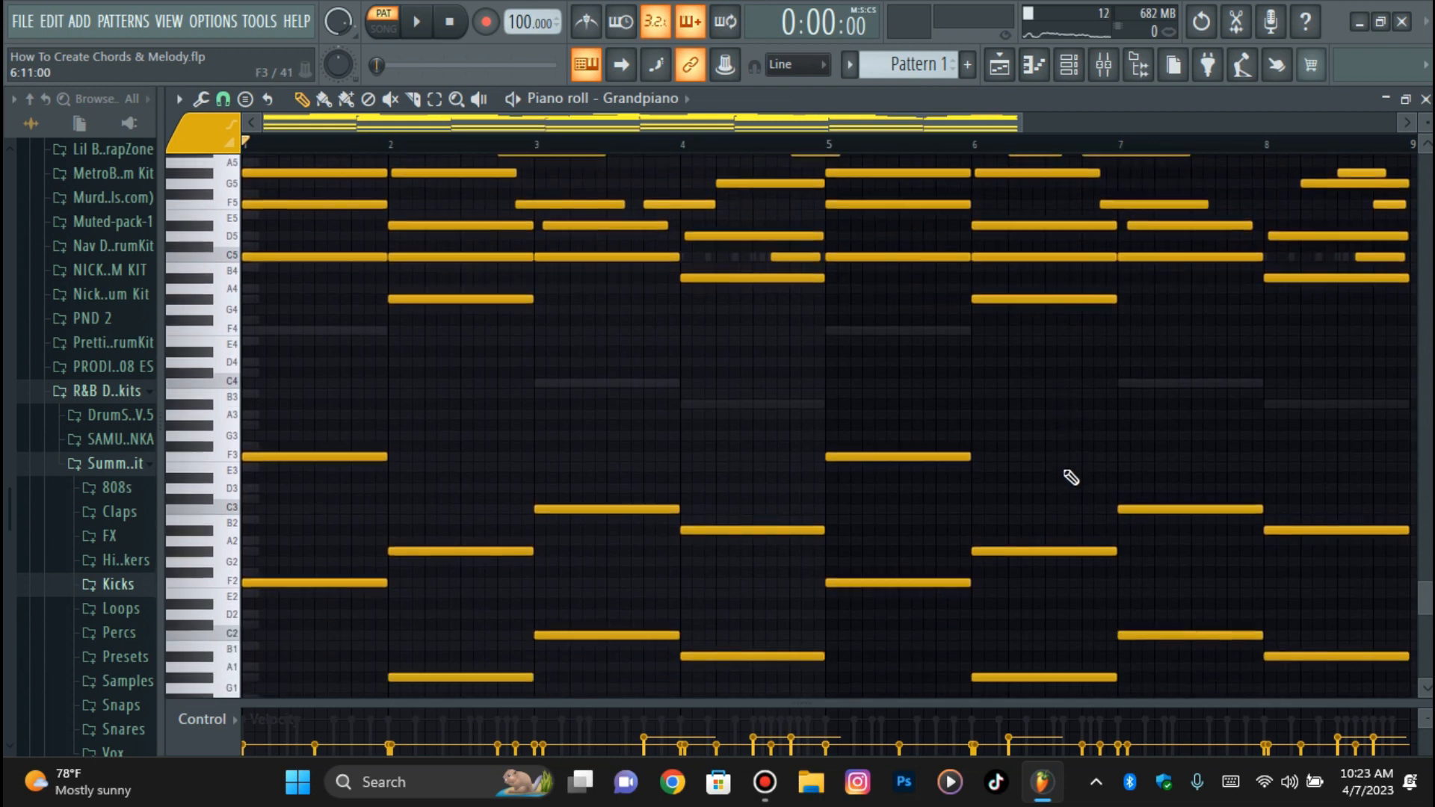
{"action": "scroll", "coordinate": [1070, 477], "scroll_direction": "up", "scroll_amount": 5}
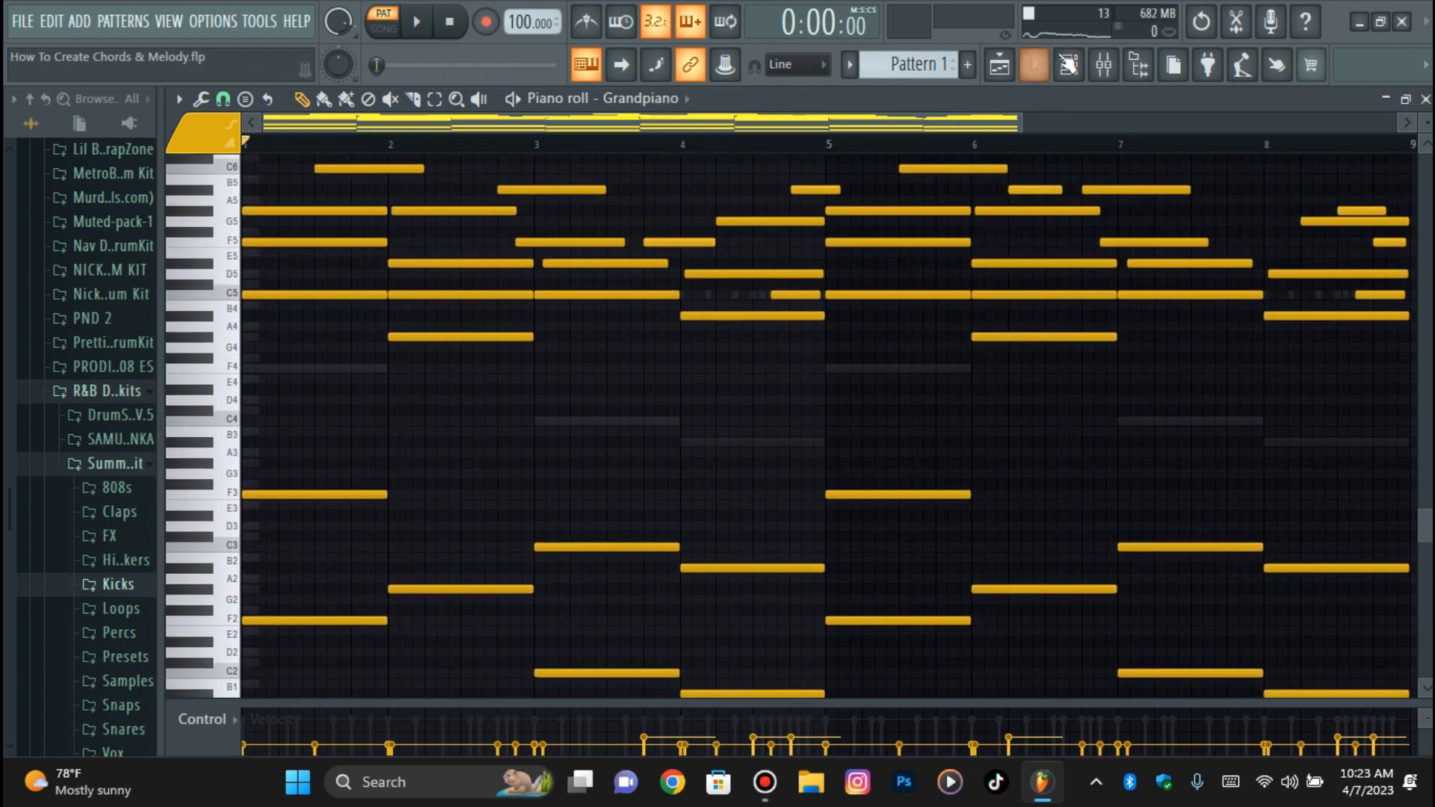
- Return to the channel rack and unsolo the Grandpiano channel to re-enable all channels
{"action": "left_click", "coordinate": [1069, 65]}
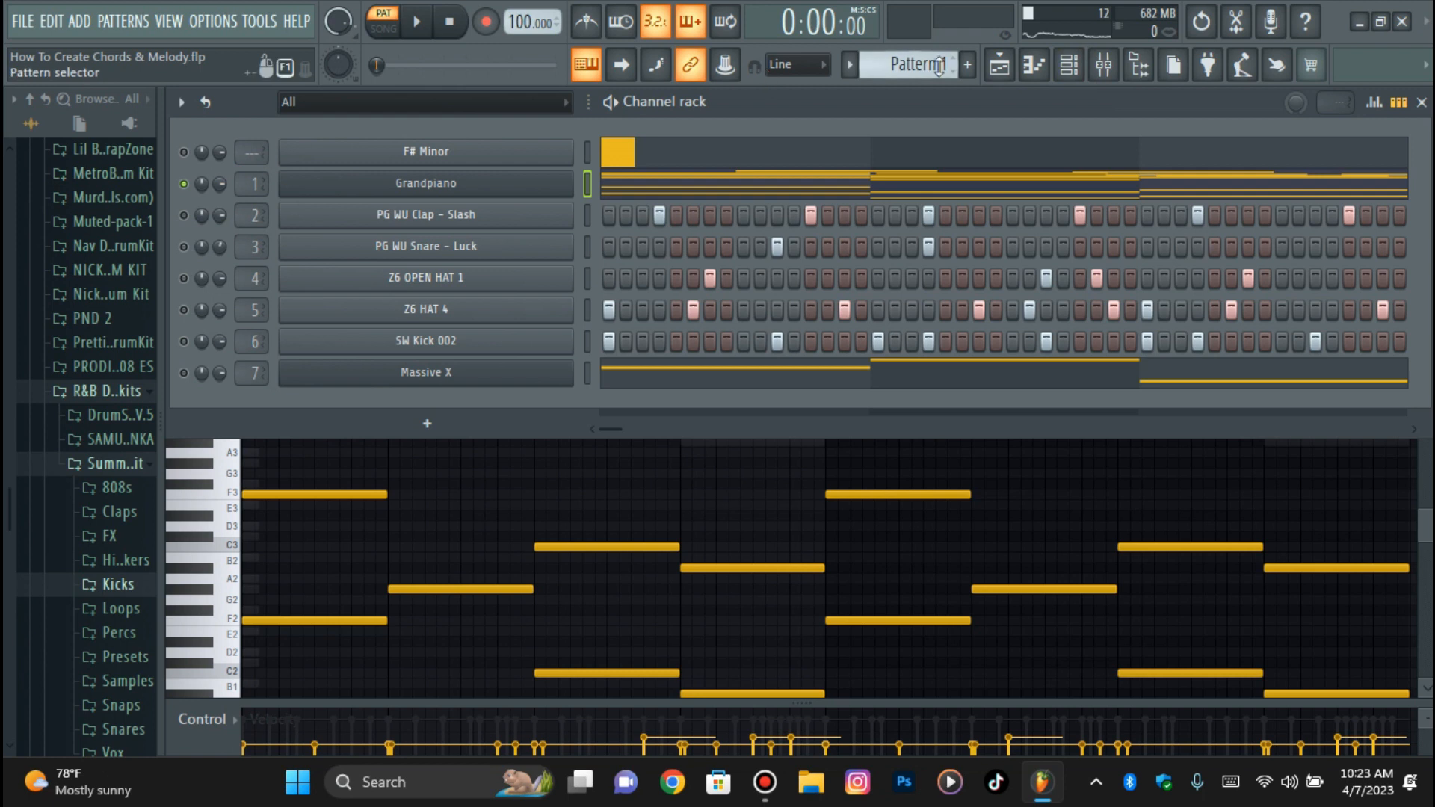
{"action": "left_click", "coordinate": [1035, 67]}
{"action": "left_click", "coordinate": [1068, 65]}
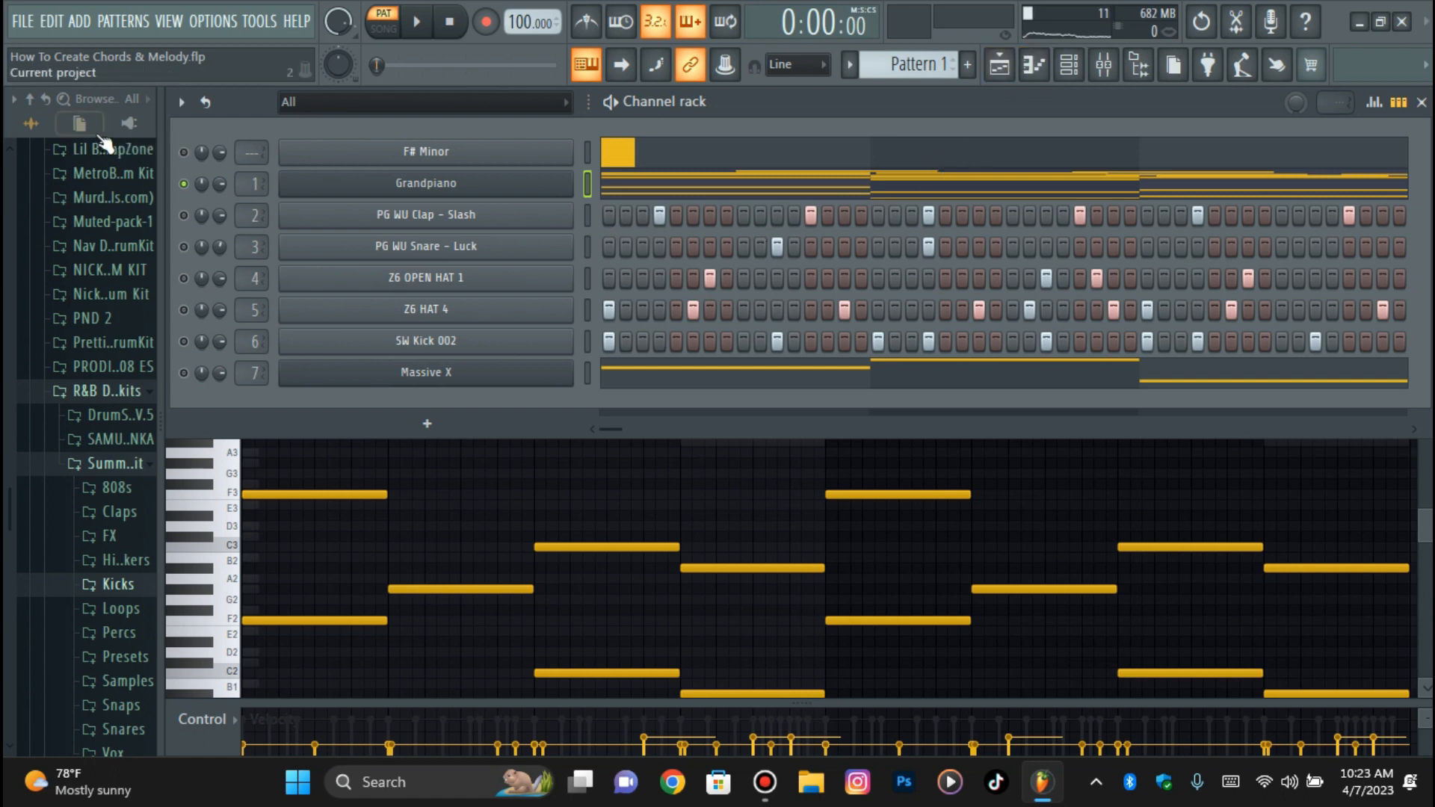
{"action": "right_click", "coordinate": [184, 185]}
{"action": "left_click", "coordinate": [192, 200]}
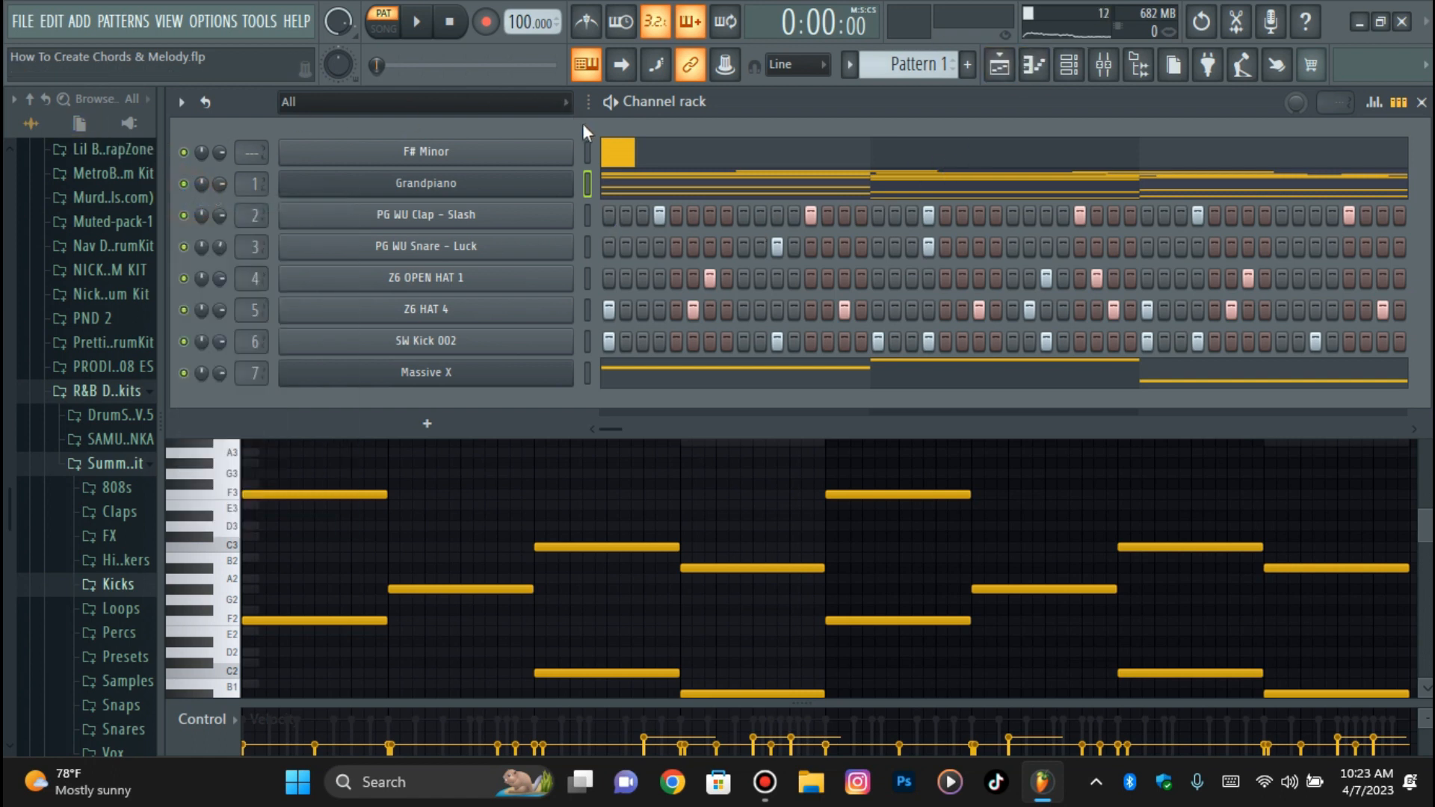